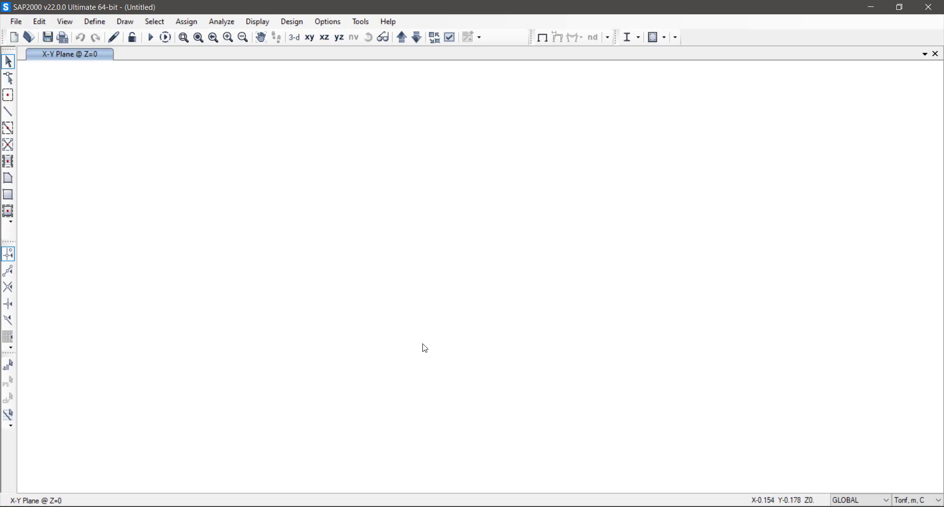
Step: Edit the GLOBAL grid system: add one grid line each in X, Y and Z, and display the grids as spacing
right_click(446, 250)
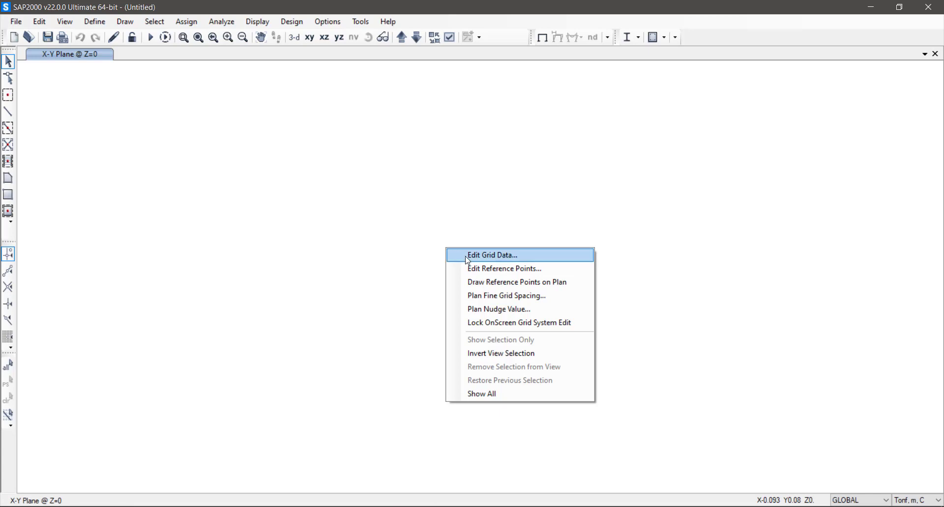
click(467, 256)
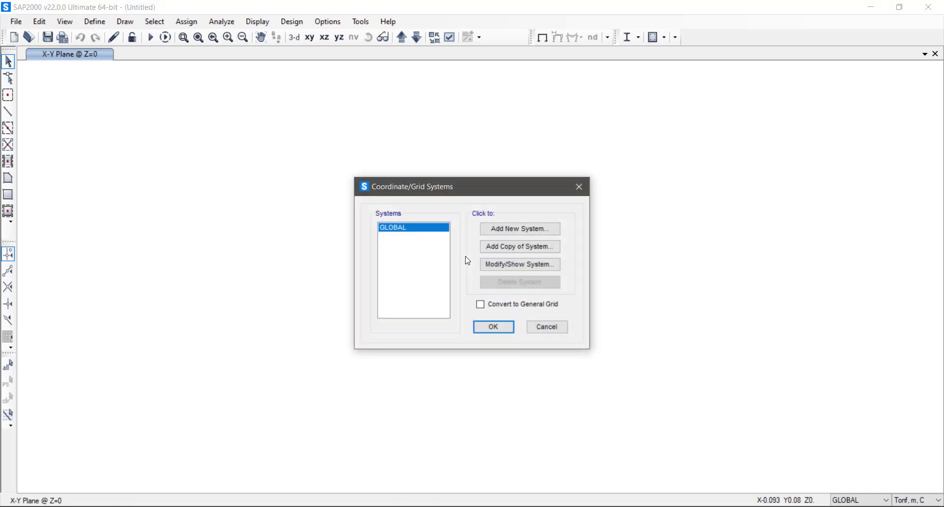
click(529, 266)
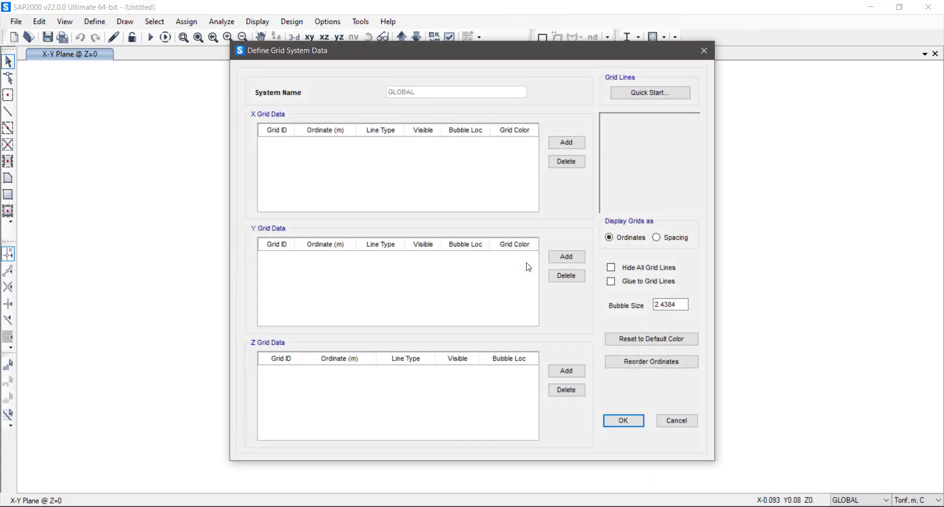
click(569, 143)
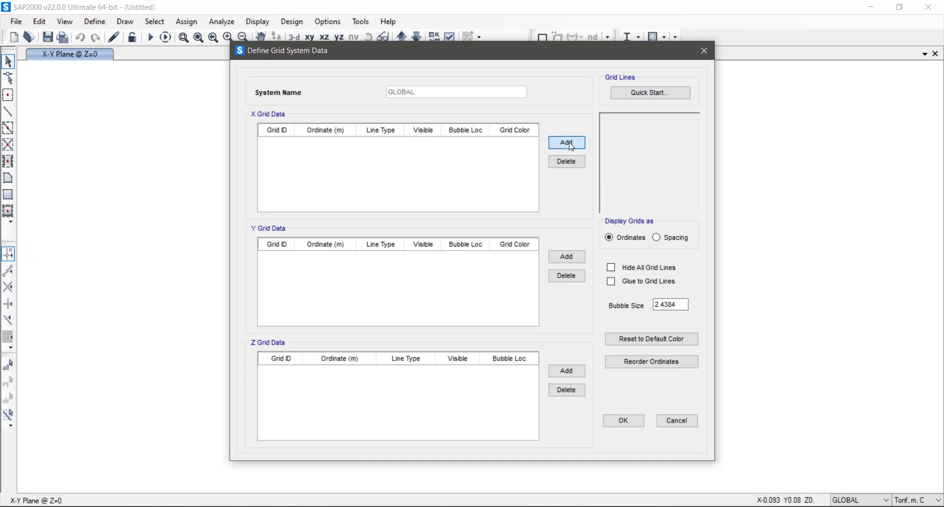
click(563, 259)
click(573, 371)
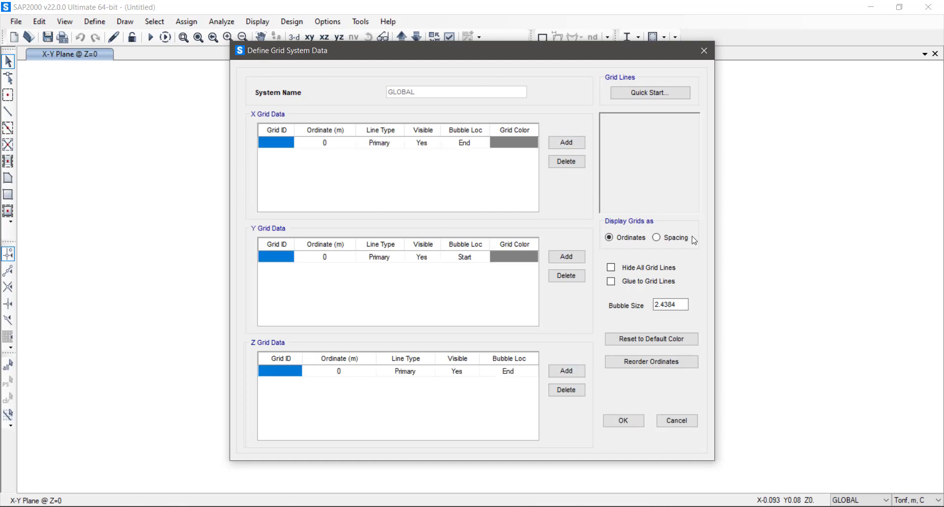
click(668, 246)
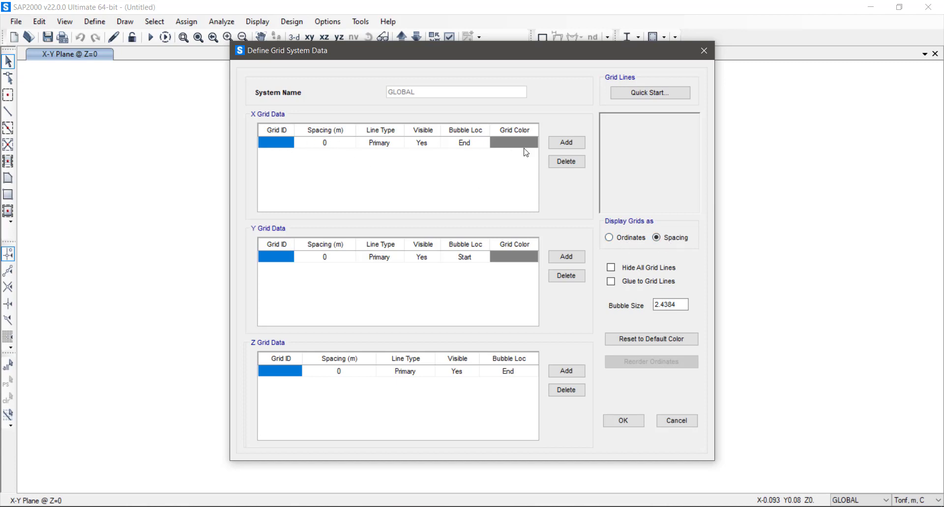
Step: Add a second X grid line, set the first spacing to 1 m, and label the two lines A and B
click(560, 144)
click(338, 145)
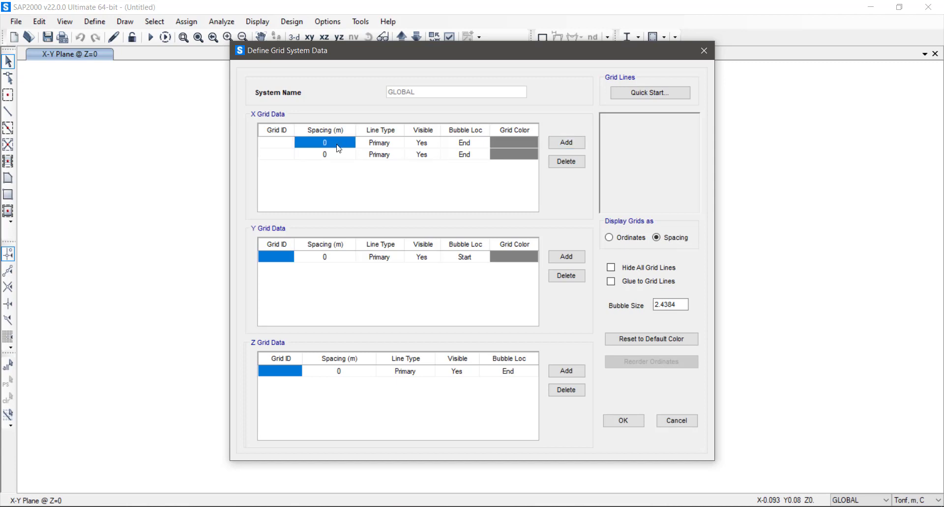
text(1)
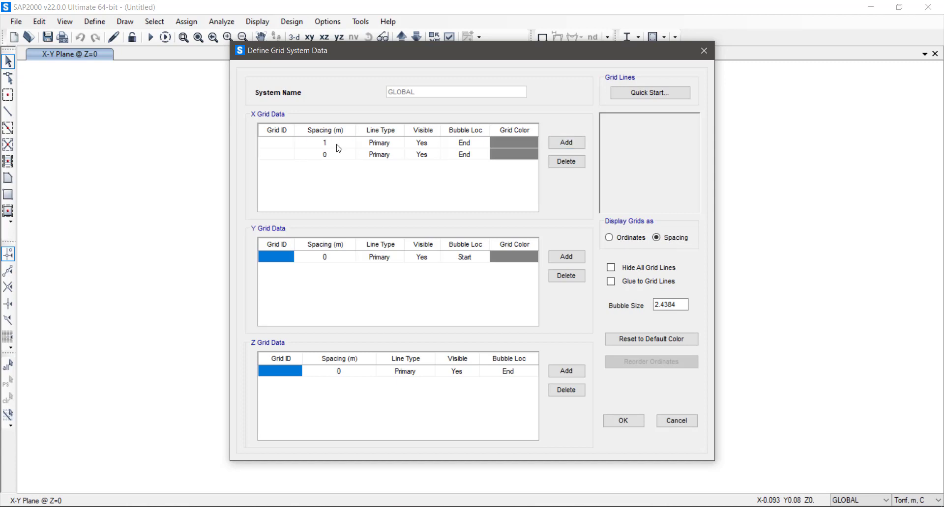
click(270, 144)
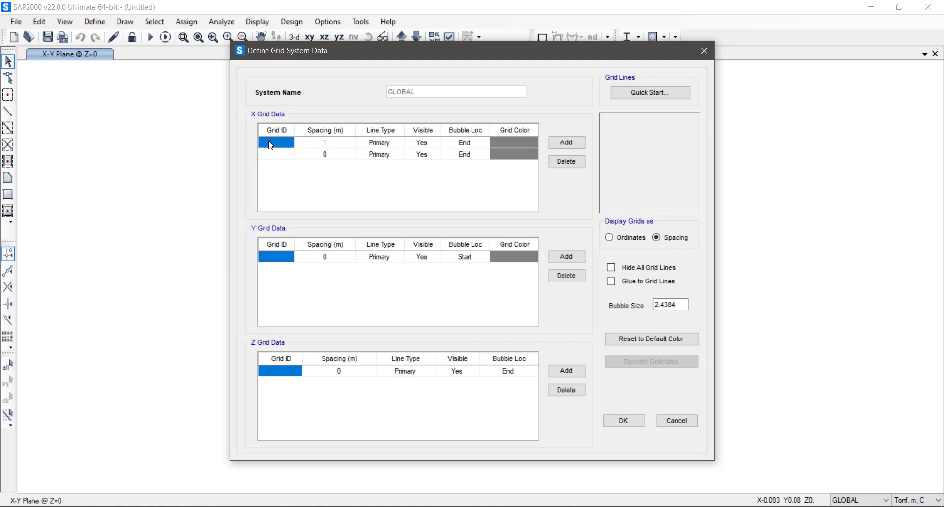
text(A)
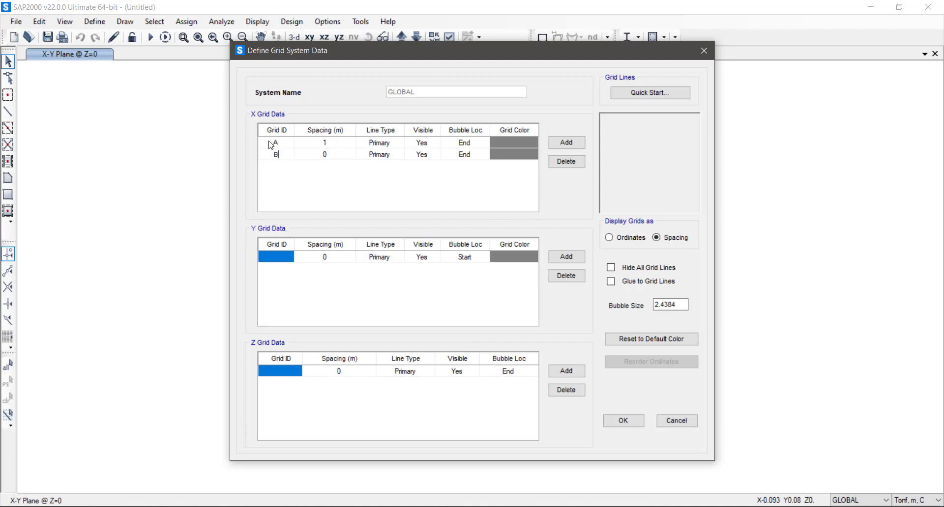
key(Return)
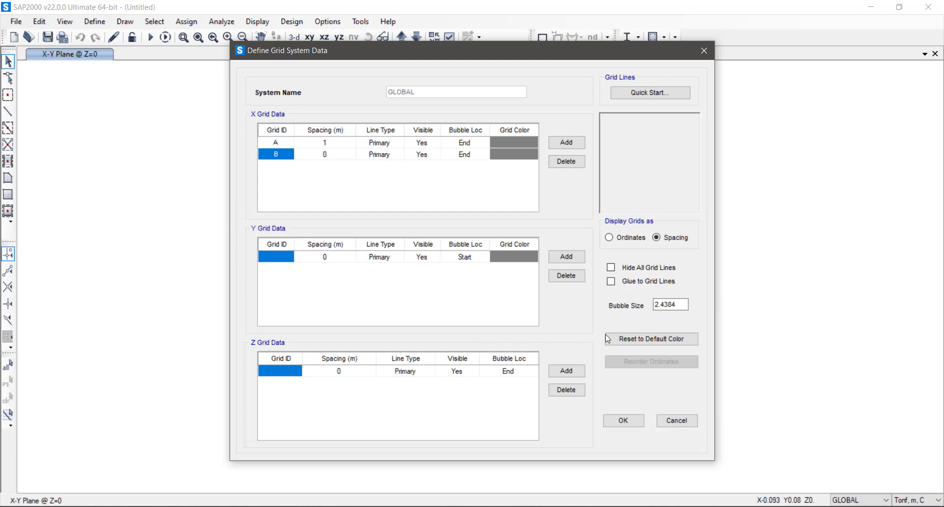
Step: Add three more Z grid lines and set the successive Z spacings to 4, 4.5 and 5 m
click(574, 372)
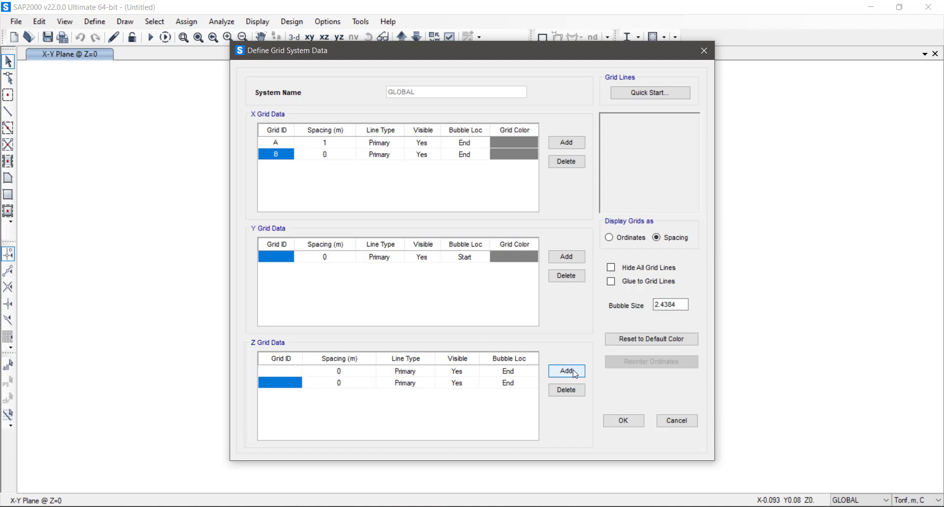
click(574, 372)
click(574, 373)
click(355, 375)
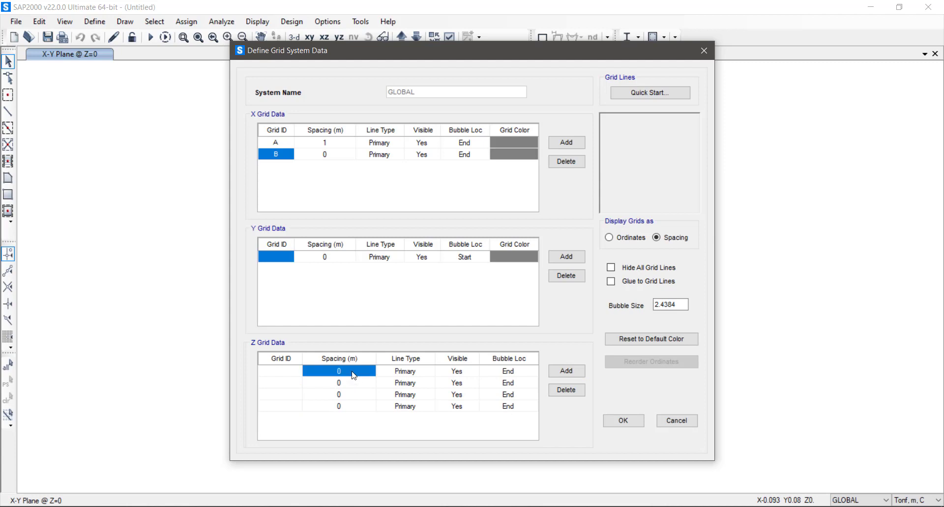
text(4)
key(Return)
text(4.5)
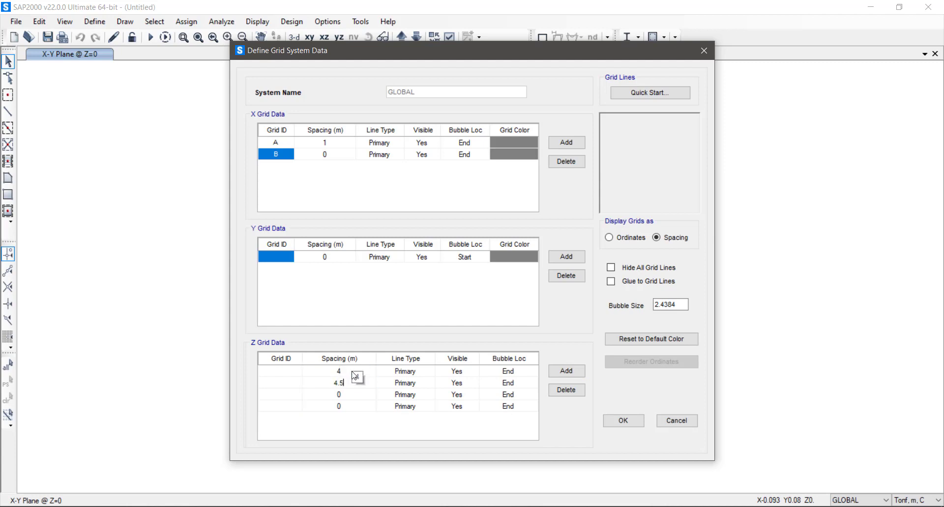
key(Return)
text(5)
key(Return)
Step: Label the four Z grid lines 1, 2, 3 and 4
click(287, 375)
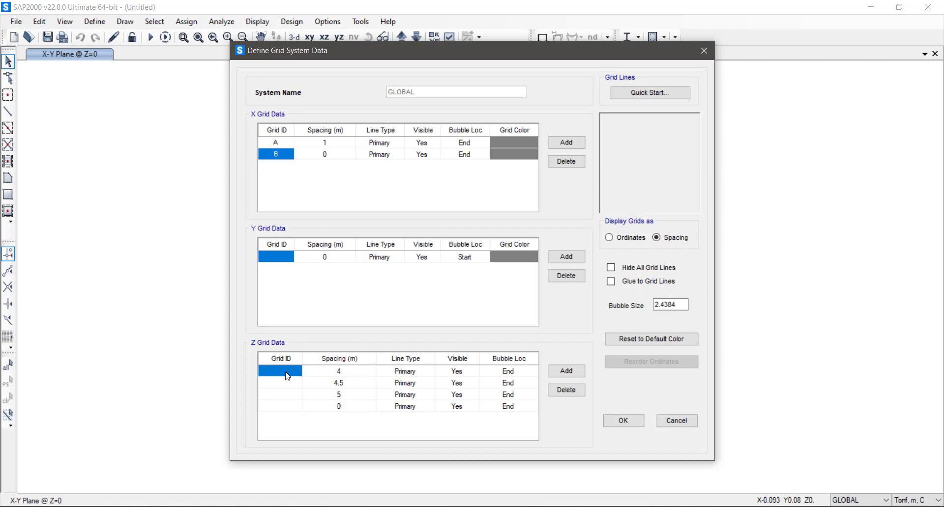
text(1)
key(Return)
text(2)
key(Return)
text(3)
key(Return)
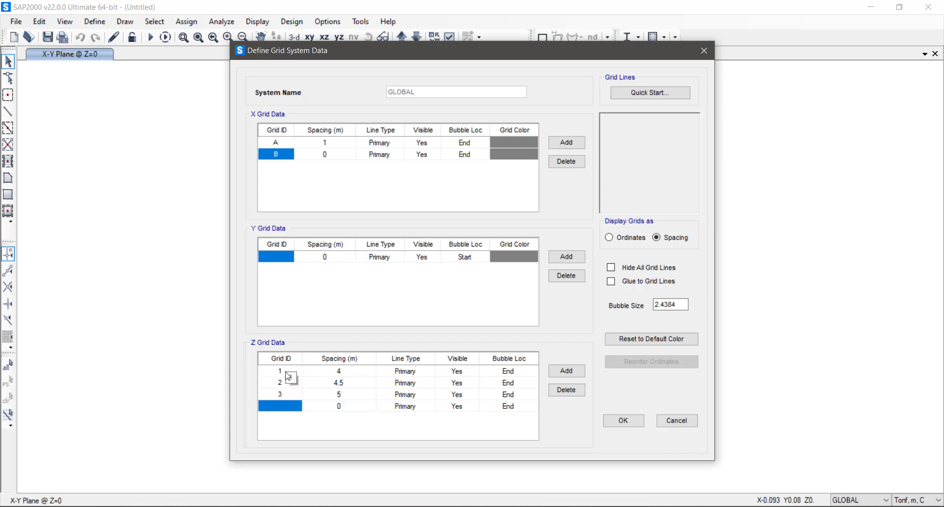
text(4)
key(Return)
Step: Set the grid bubble size to 0.5, accept the grid system, and show the X-Z plane view
drag(677, 304, 608, 302)
text(.5)
click(624, 421)
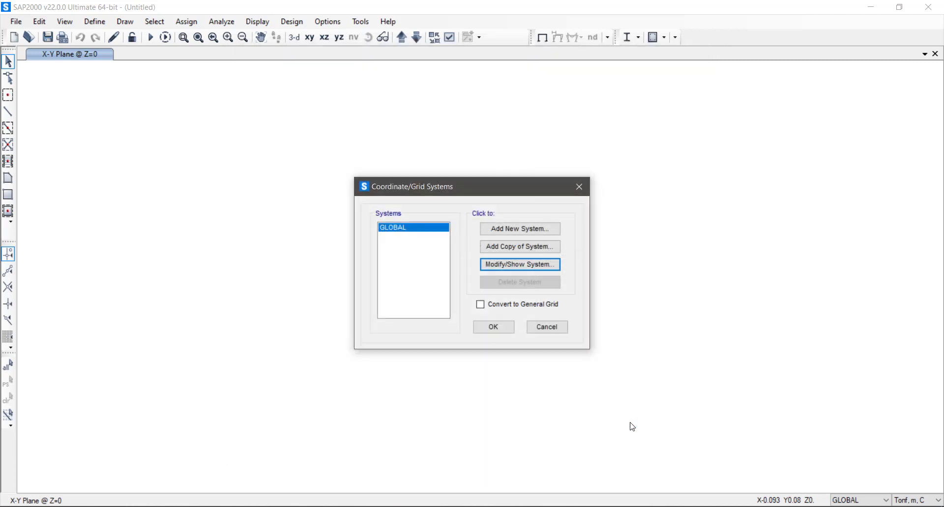
click(495, 328)
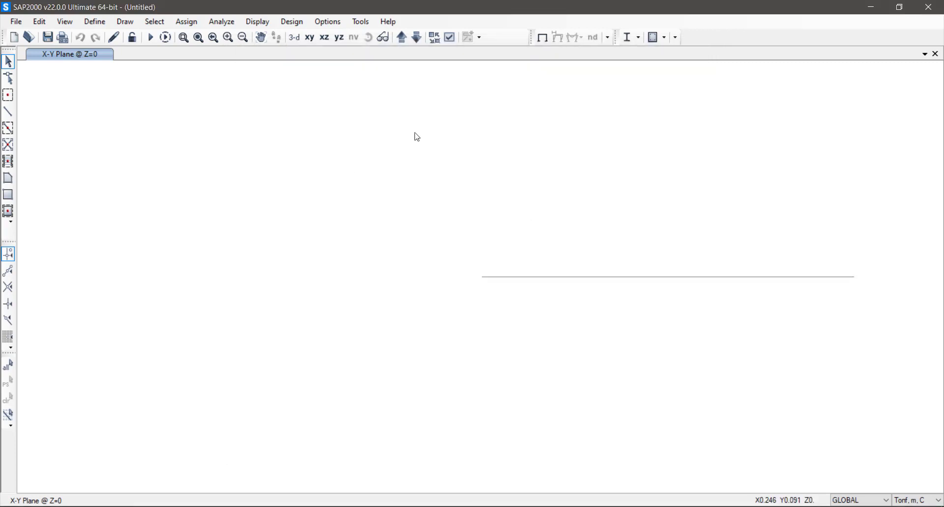
click(334, 42)
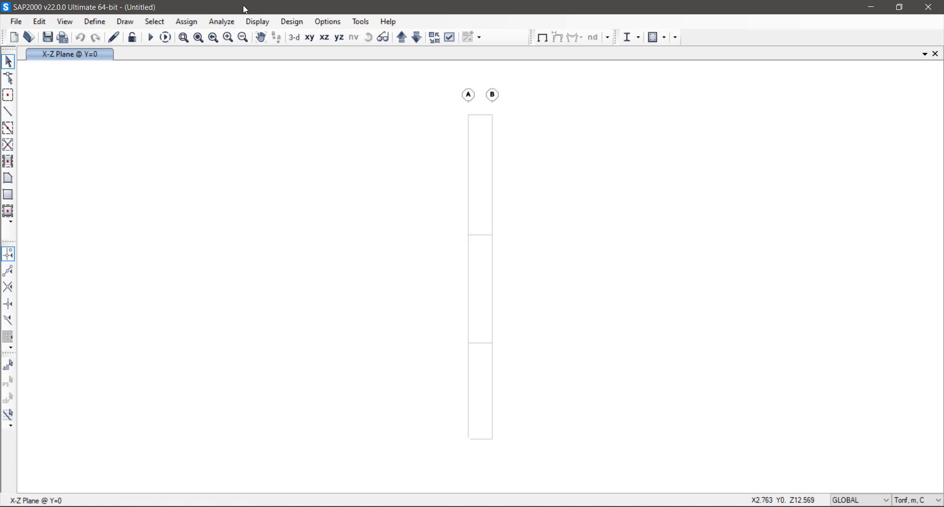
Step: Review the property data of the 4000Psi concrete material
click(85, 23)
click(120, 33)
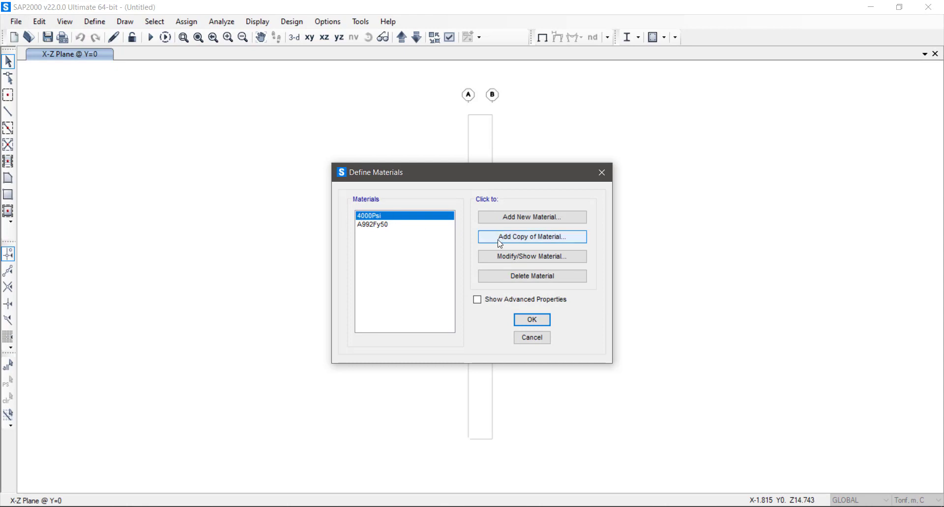
click(558, 256)
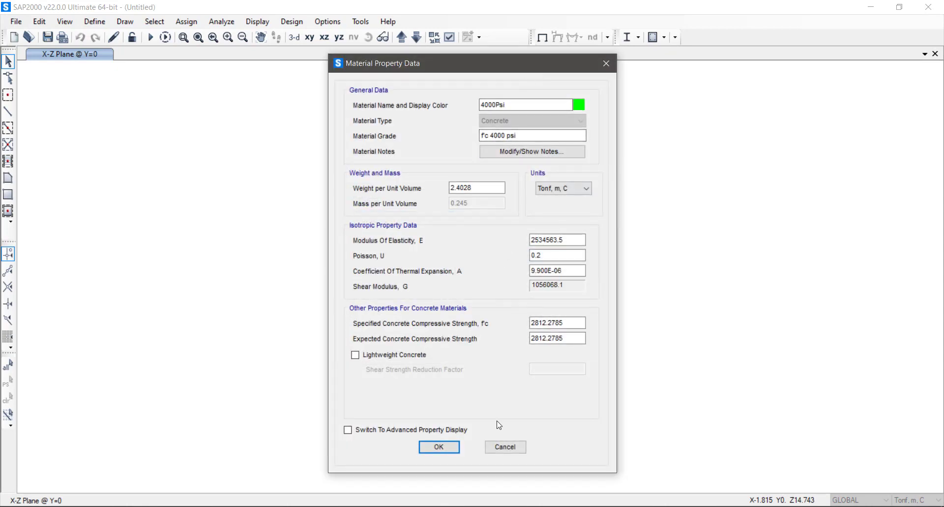
click(453, 445)
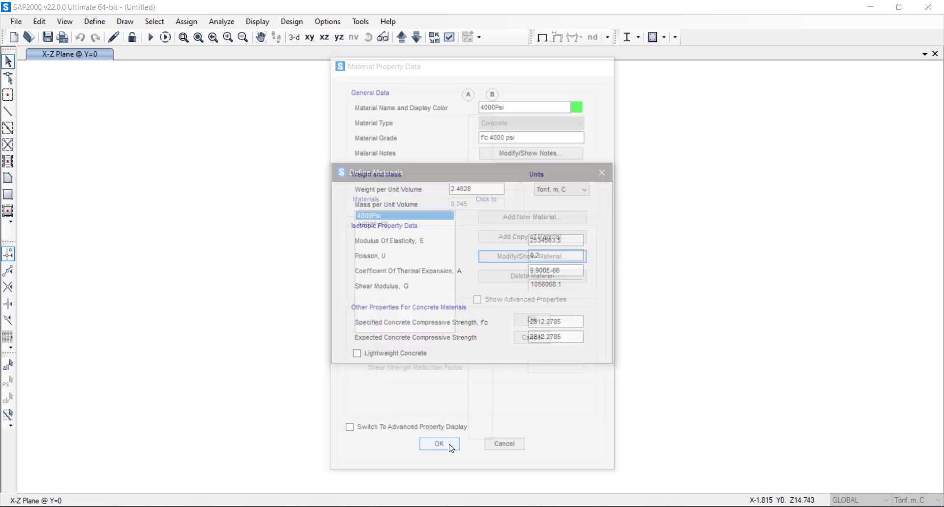
click(528, 321)
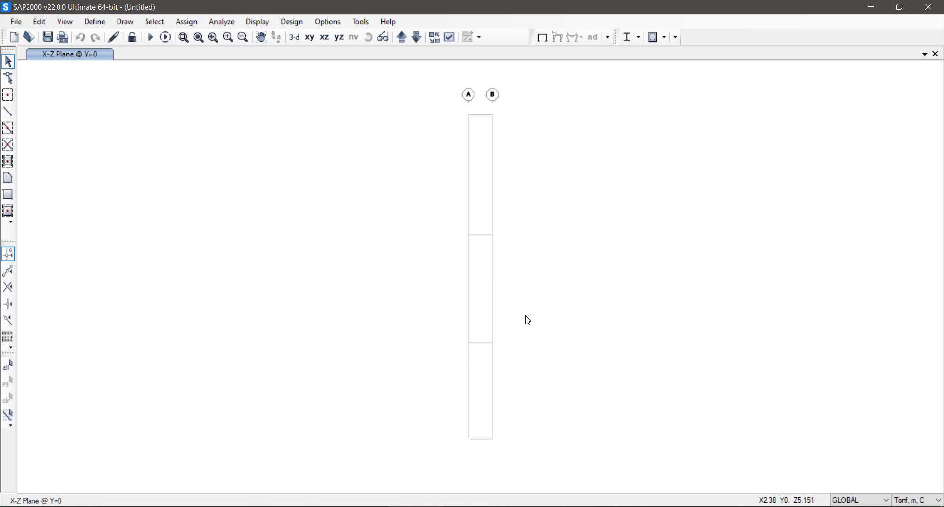
Step: Define a new shell area section named RW with membrane and bending thicknesses of 0.3 m
click(95, 21)
mouse_move(160, 57)
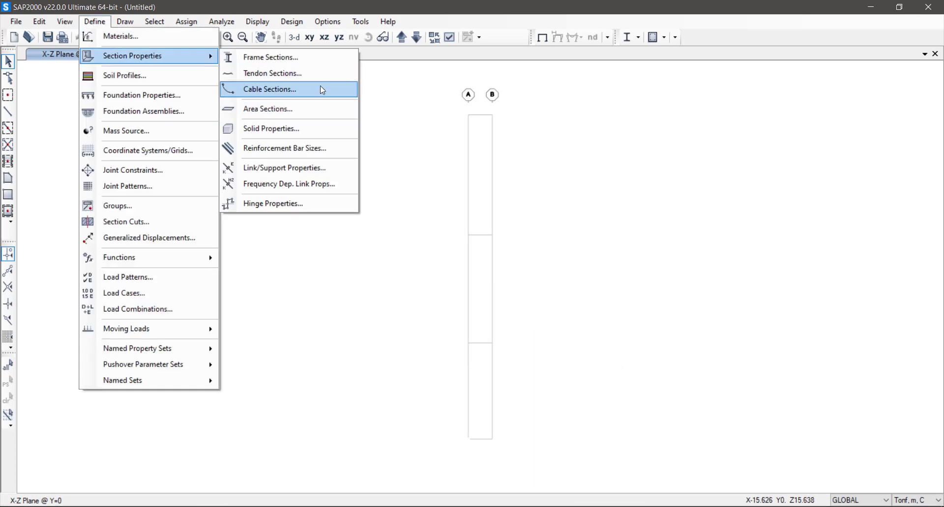
click(319, 105)
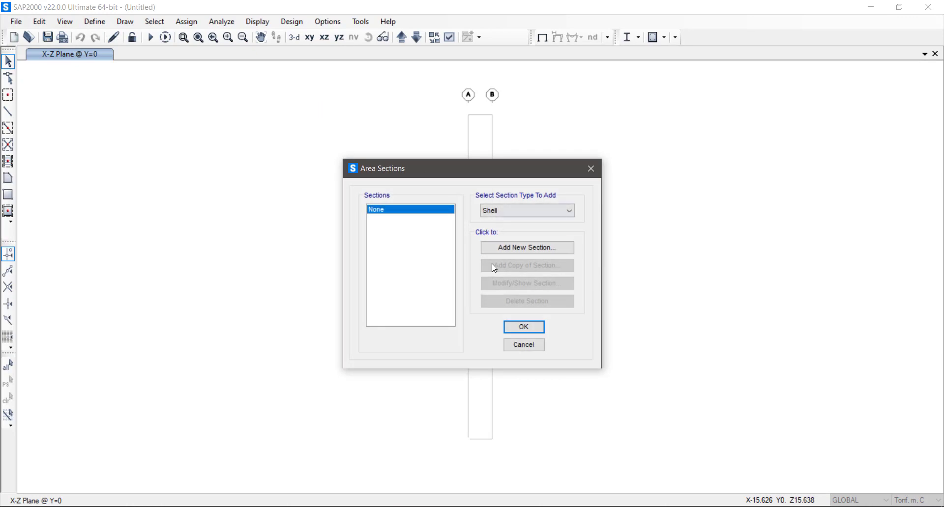
click(528, 248)
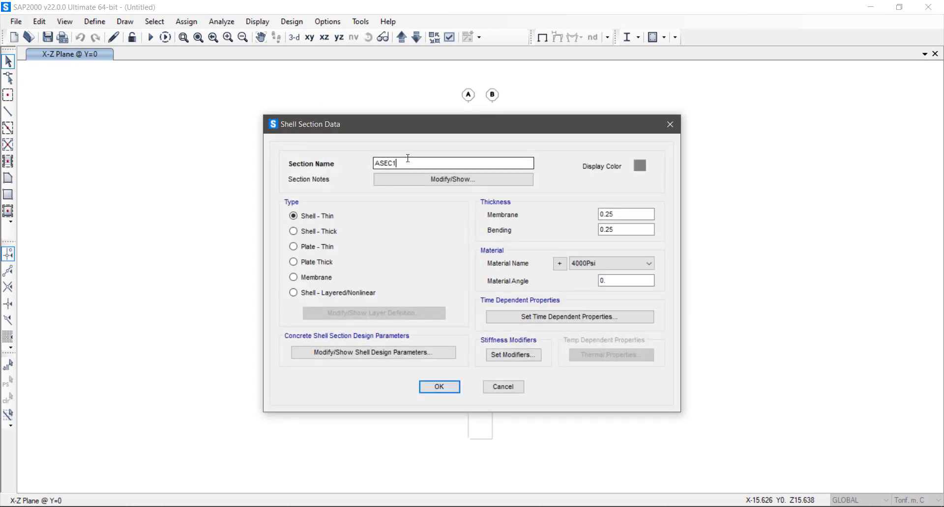
drag(406, 163, 333, 160)
text(RW)
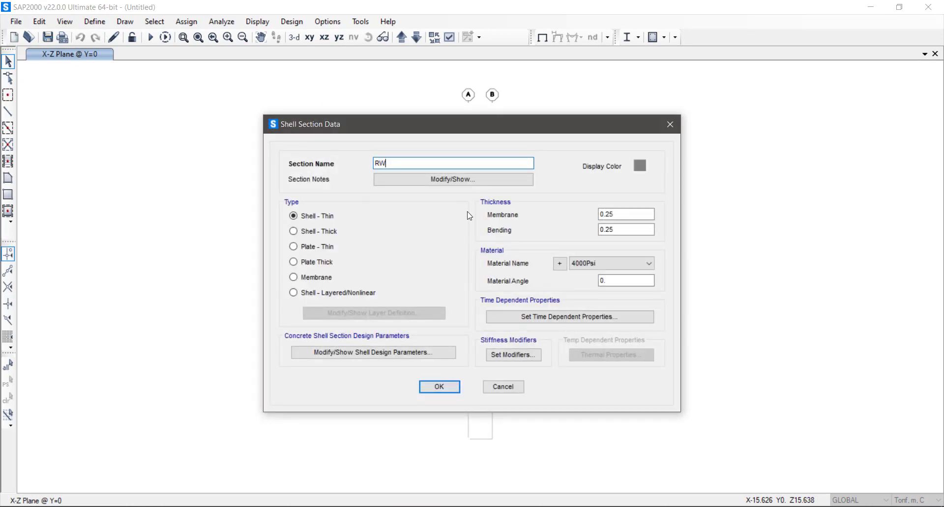
drag(623, 214, 544, 223)
text(.3)
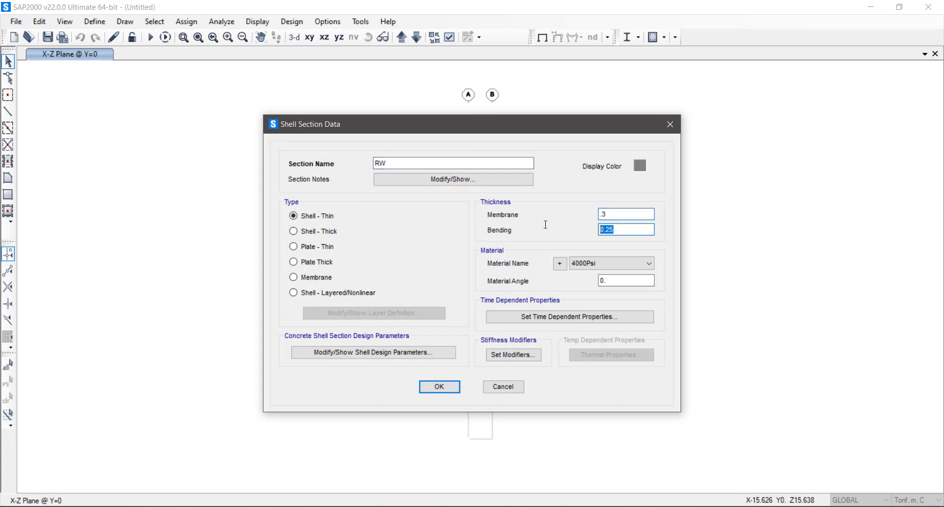
text(.3)
click(629, 214)
click(449, 388)
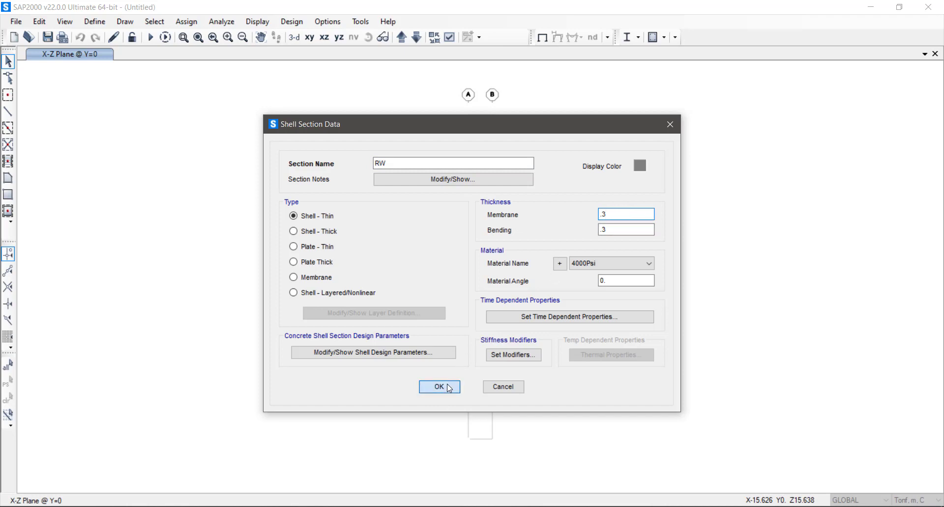
click(516, 327)
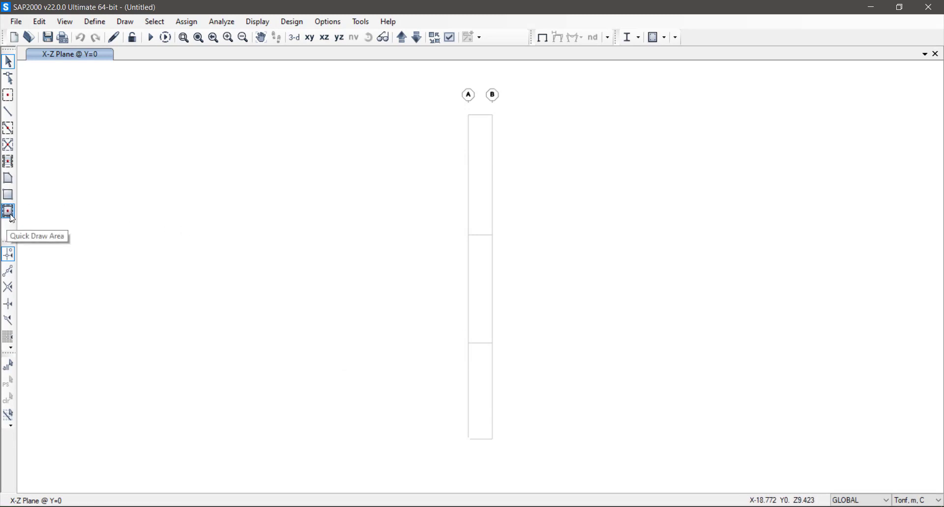
Step: Quick-draw RW area objects in all three grid bays between lines A and B
click(125, 21)
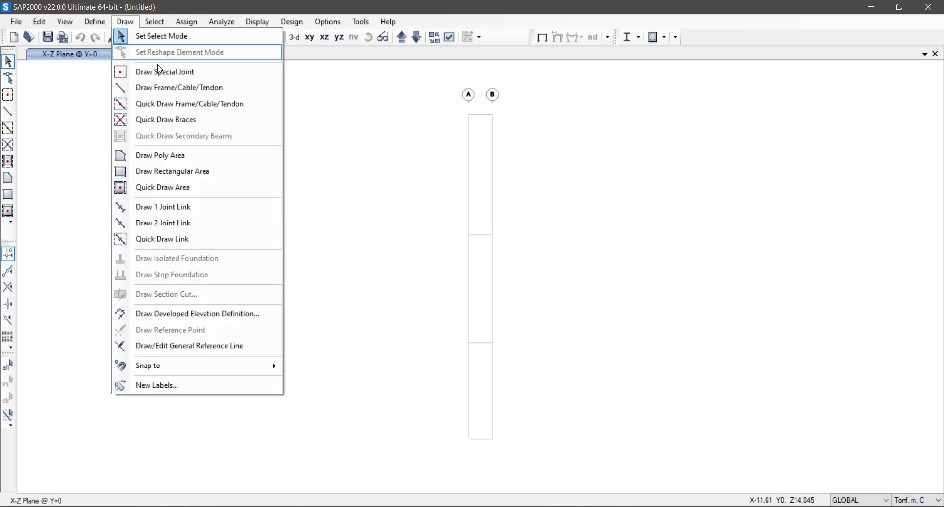
click(197, 188)
drag(453, 225, 222, 181)
click(484, 178)
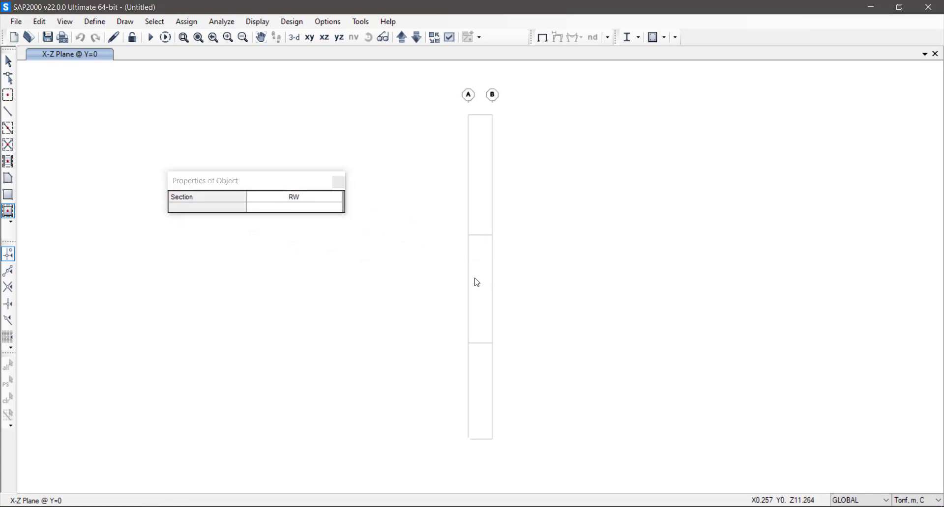
click(482, 268)
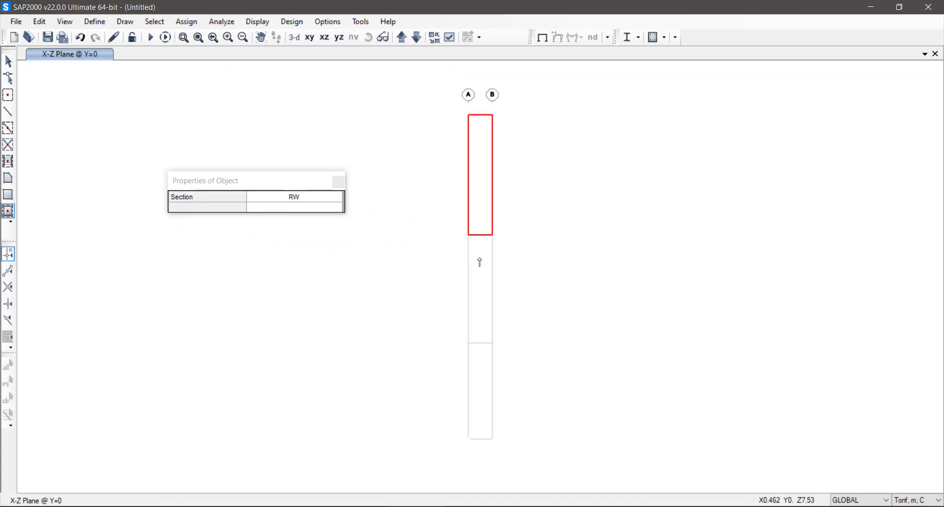
click(485, 408)
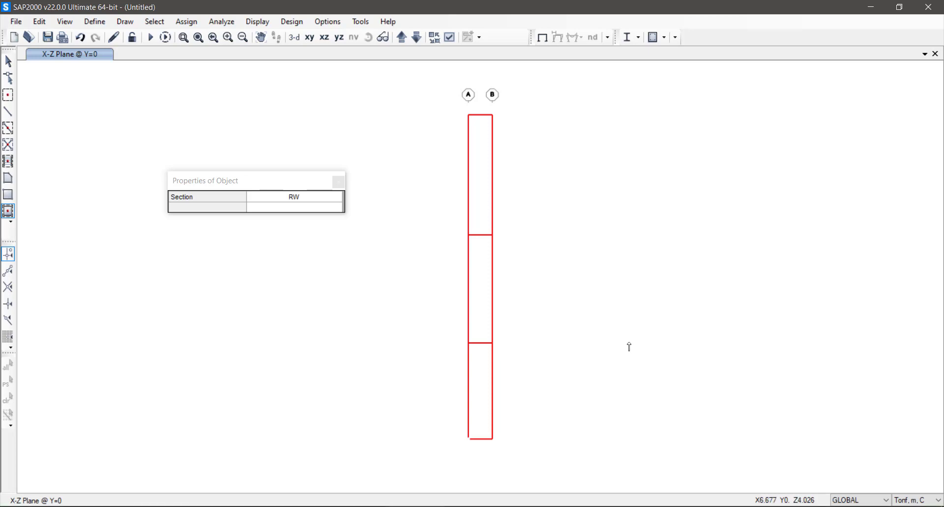
key(Escape)
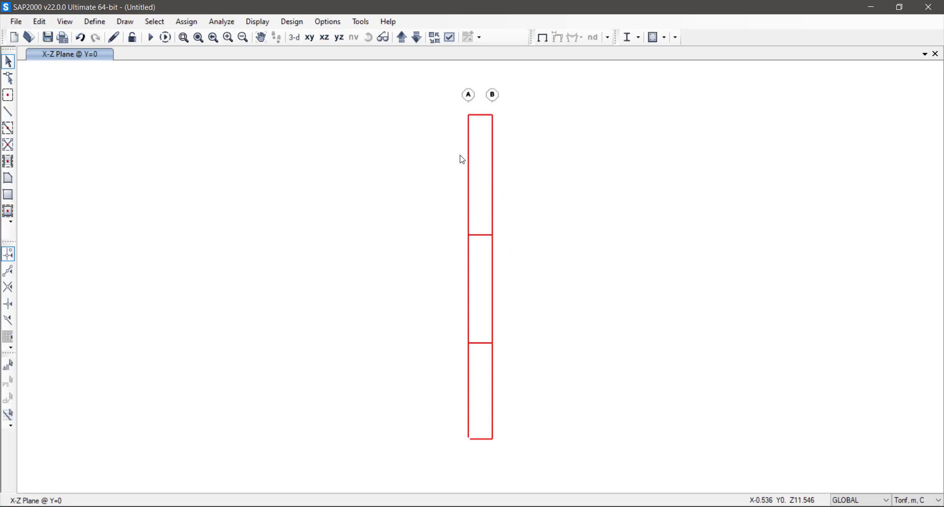
Step: Select the three wall areas, switch the display to the Extrude view type, and inspect the wall thickness in 3-D
click(480, 161)
click(489, 278)
click(487, 412)
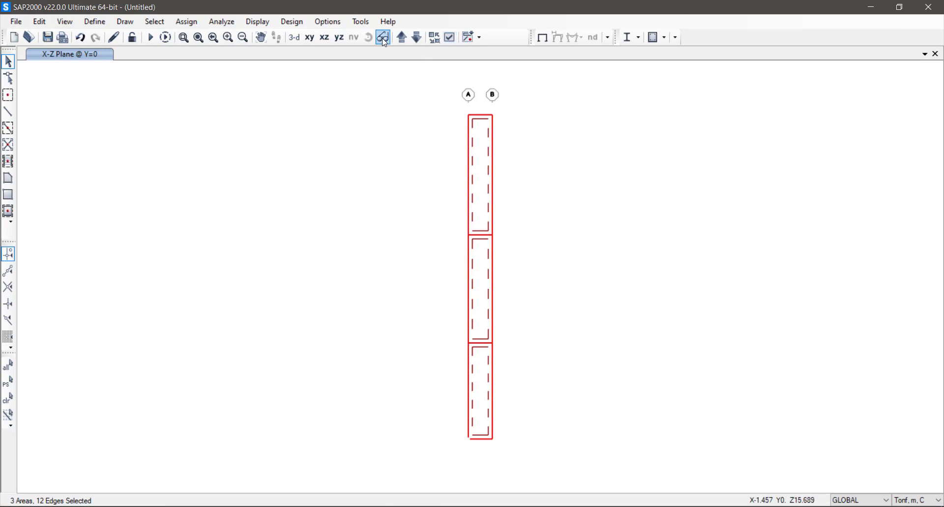
click(450, 36)
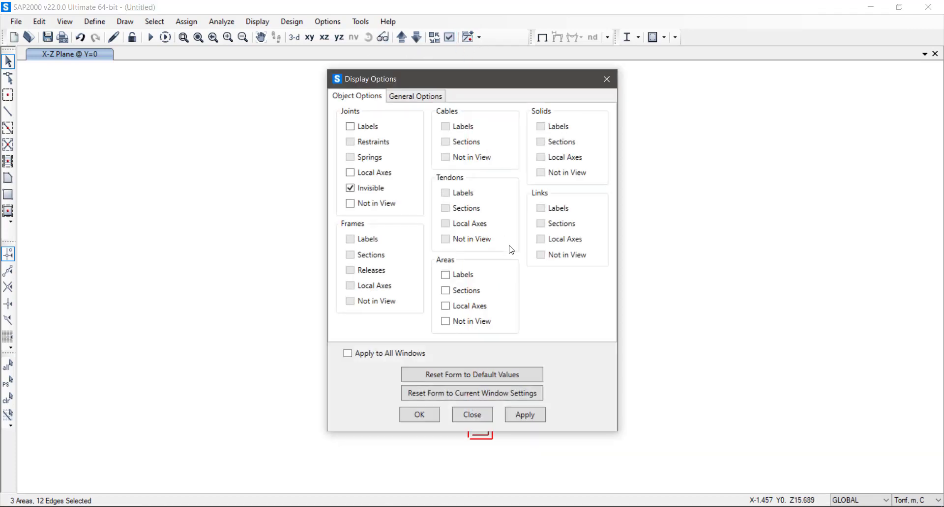
click(412, 96)
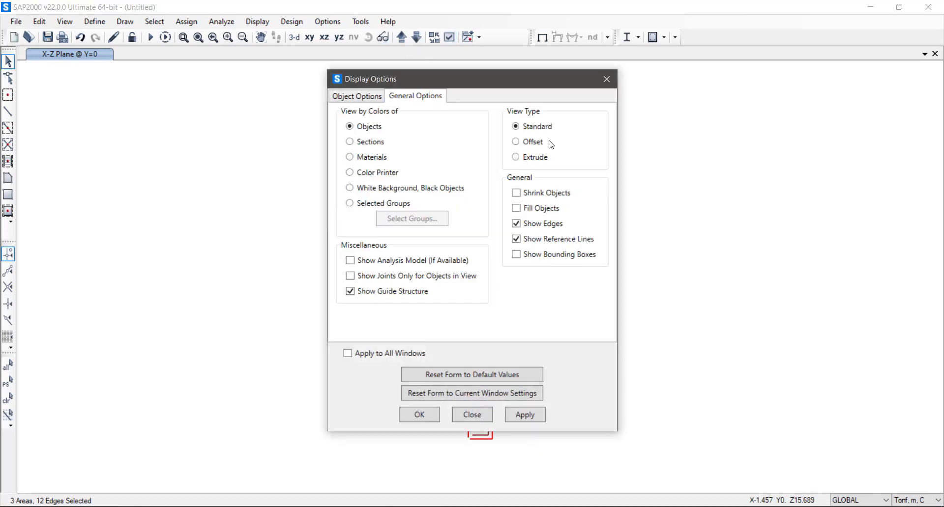
click(524, 158)
click(525, 415)
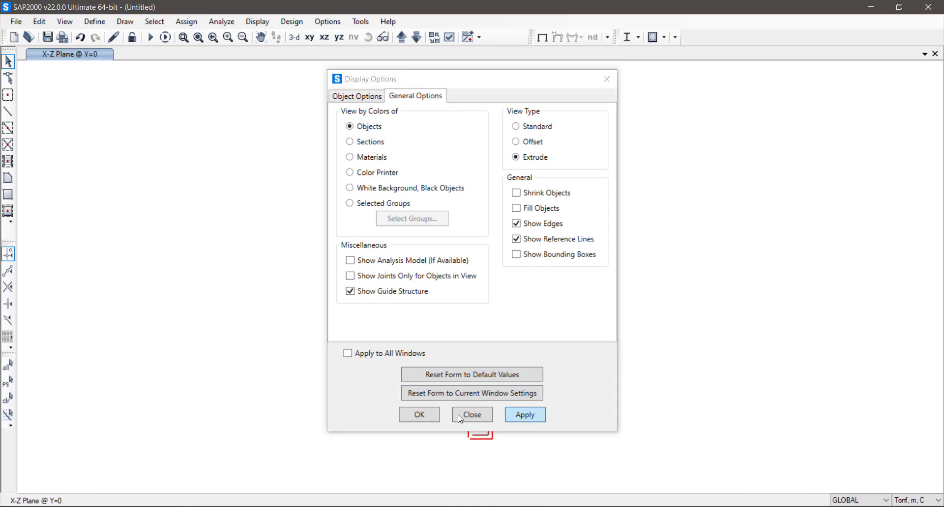
click(471, 415)
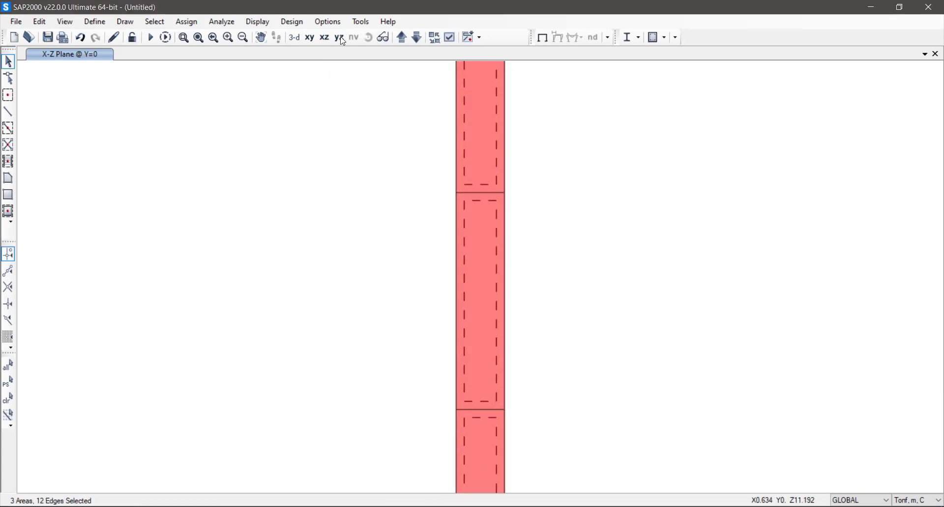
click(302, 37)
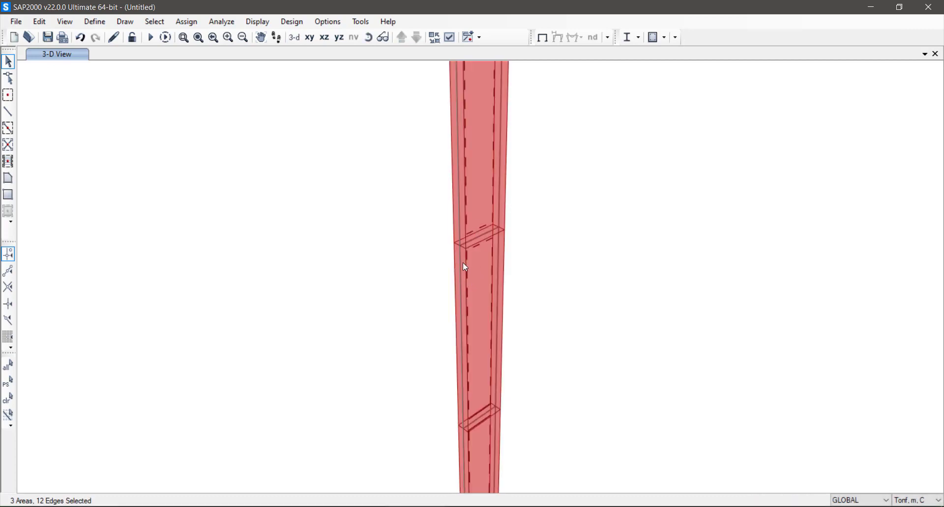
Step: Restore the Standard view type and return to the X-Z plane view
click(449, 37)
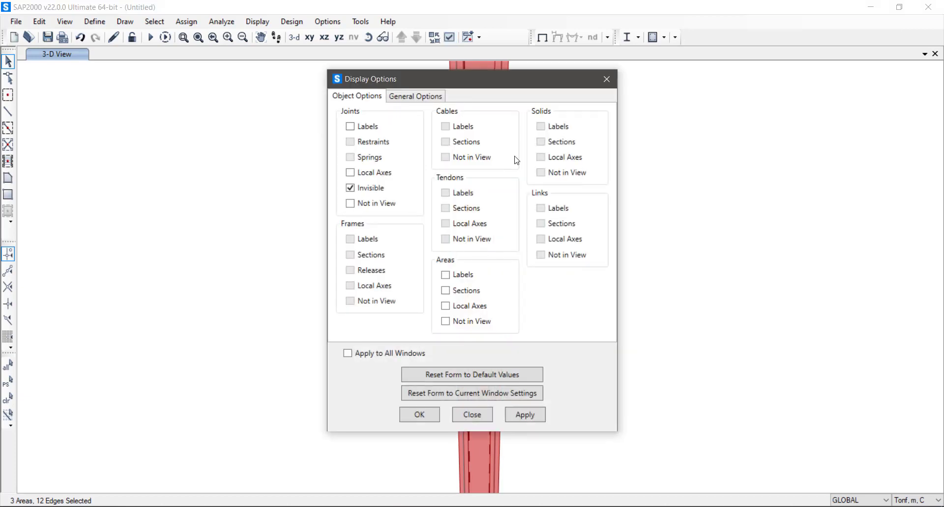
click(413, 99)
click(516, 126)
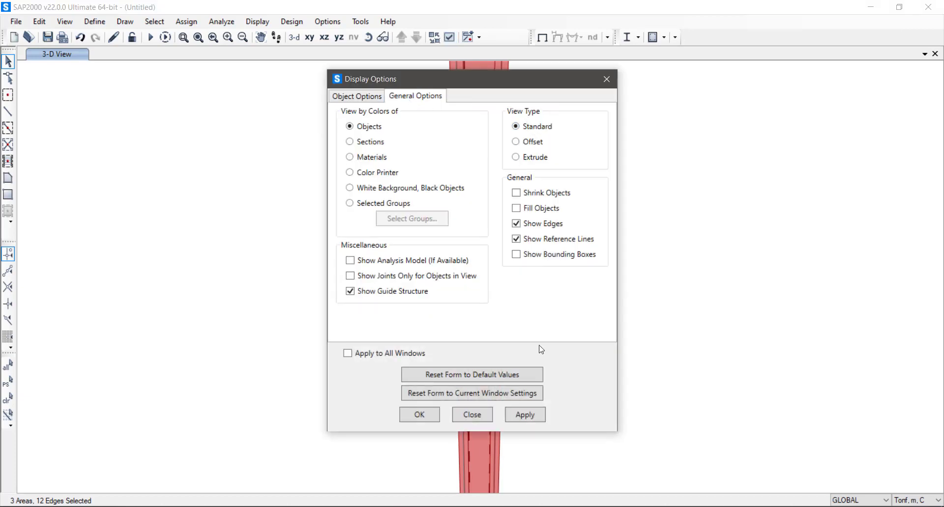
click(527, 415)
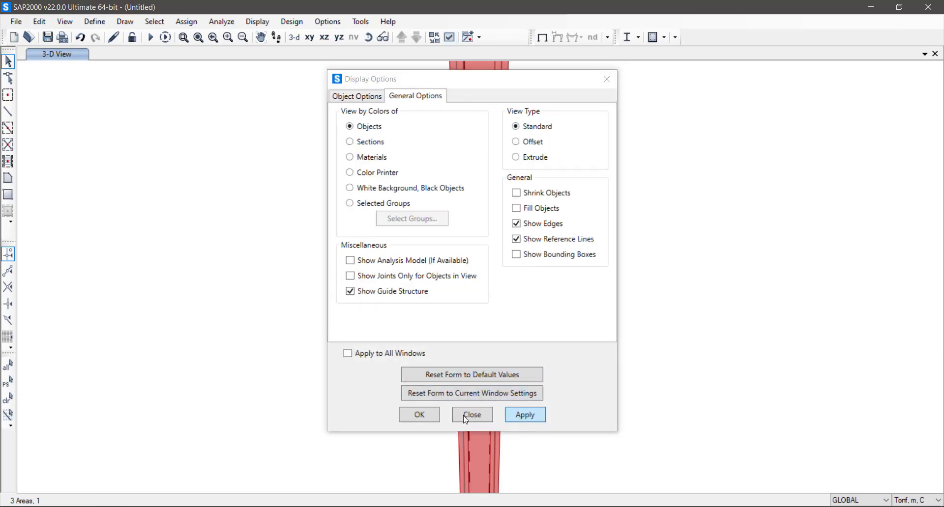
click(532, 142)
click(531, 128)
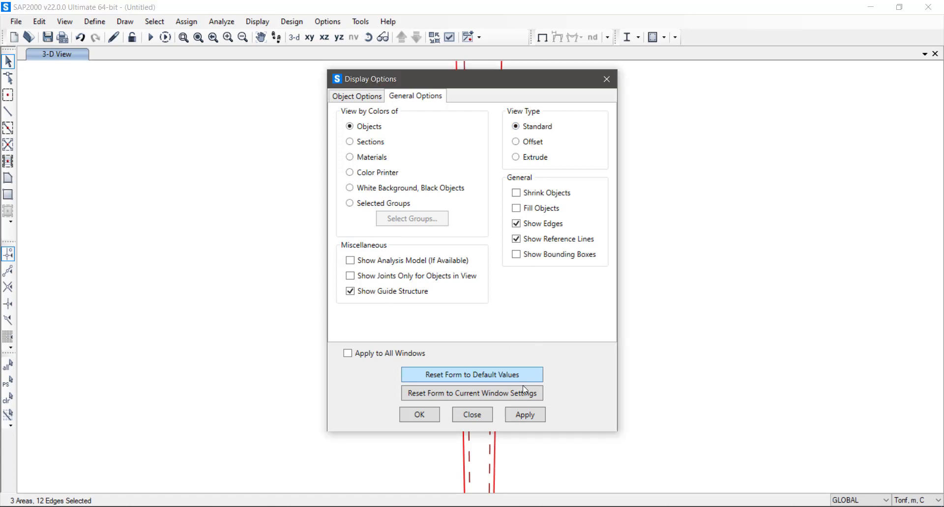
click(535, 416)
key(Escape)
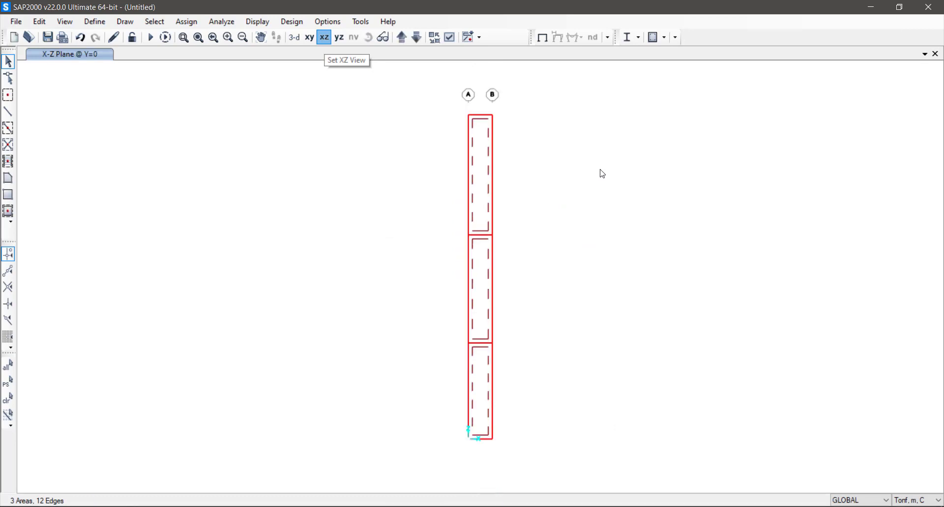
Step: Assign pinned restraints in translations 1, 2 and 3 to the six joints at the three levels above the base
drag(450, 91, 548, 127)
drag(421, 199, 562, 256)
drag(433, 310, 572, 380)
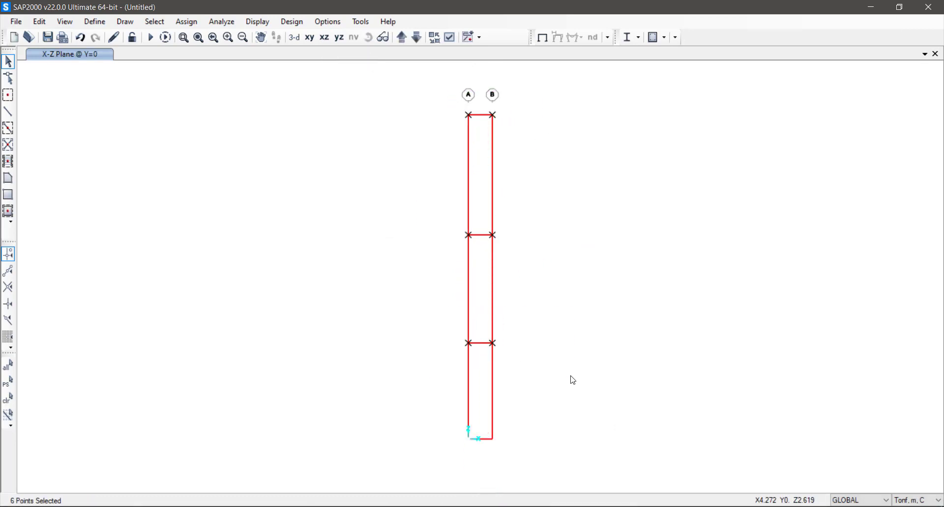
click(187, 21)
mouse_move(245, 36)
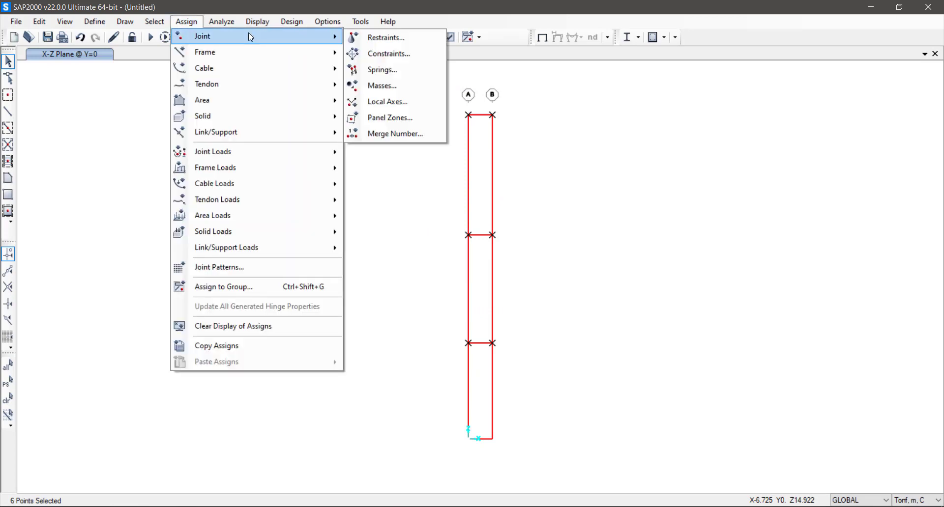
click(380, 38)
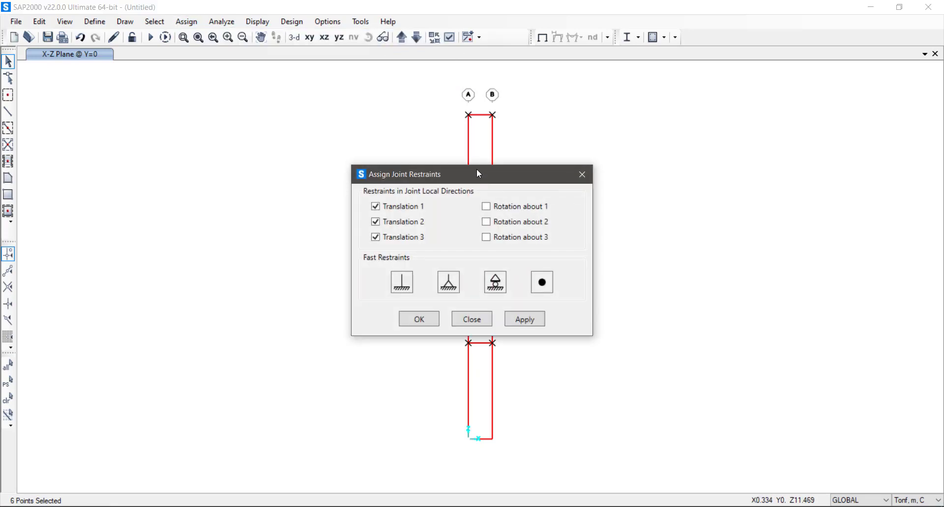
drag(477, 169, 296, 155)
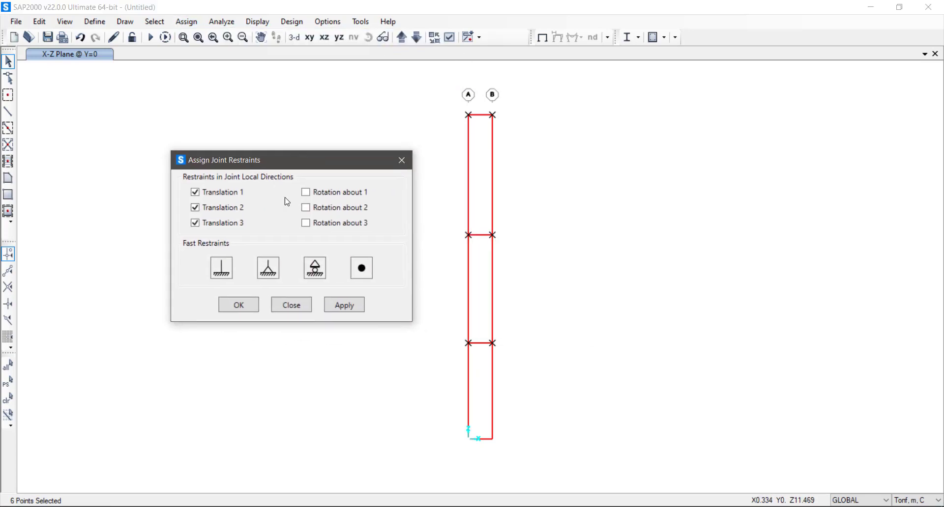
click(344, 305)
Step: Assign fixed restraints to the two joints at the wall base
scroll(411, 385, up, 1)
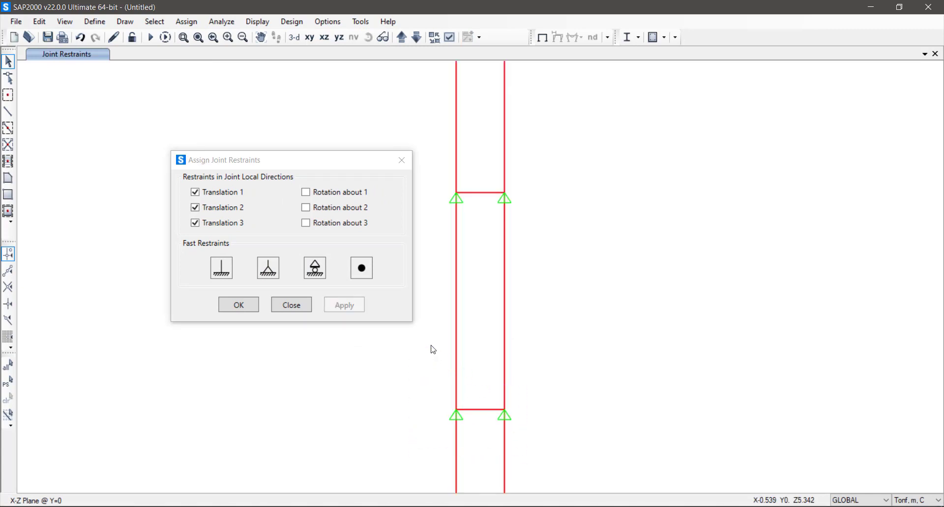
scroll(432, 364, down, 2)
scroll(409, 362, up, 1)
drag(409, 363, 546, 438)
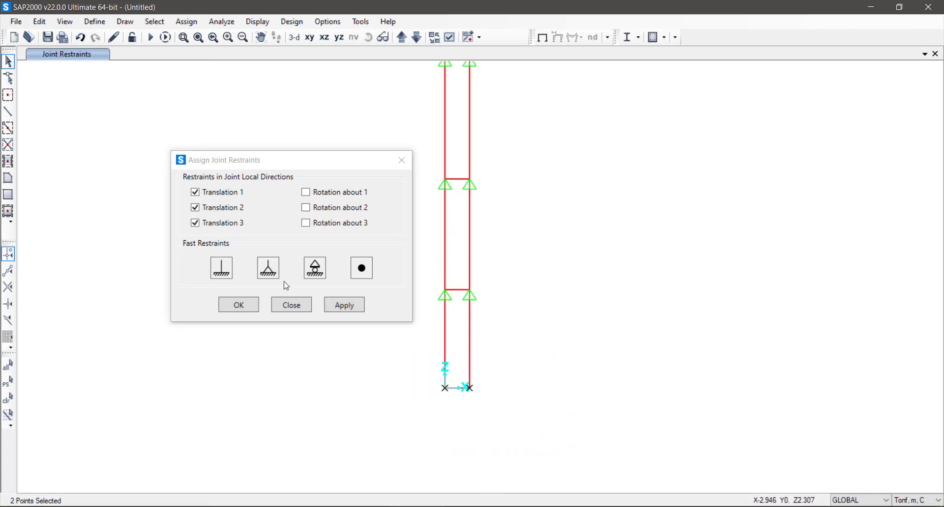
click(221, 268)
click(356, 309)
click(290, 305)
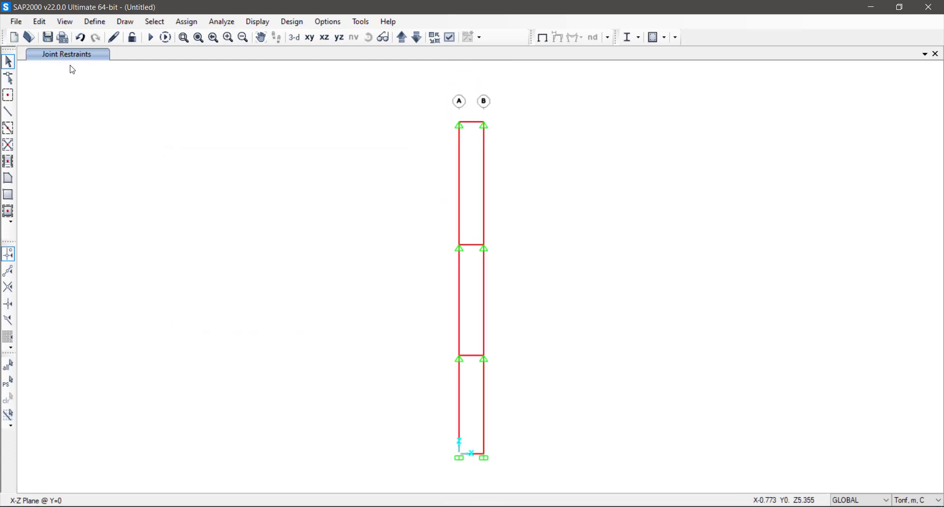
Step: Add a new load pattern named LL of type Live with self-weight multiplier 0
click(94, 22)
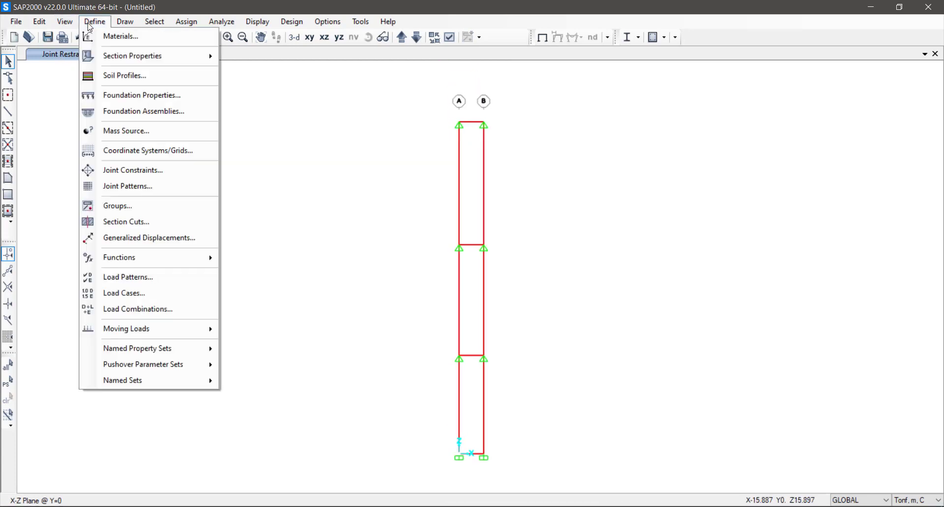
click(173, 277)
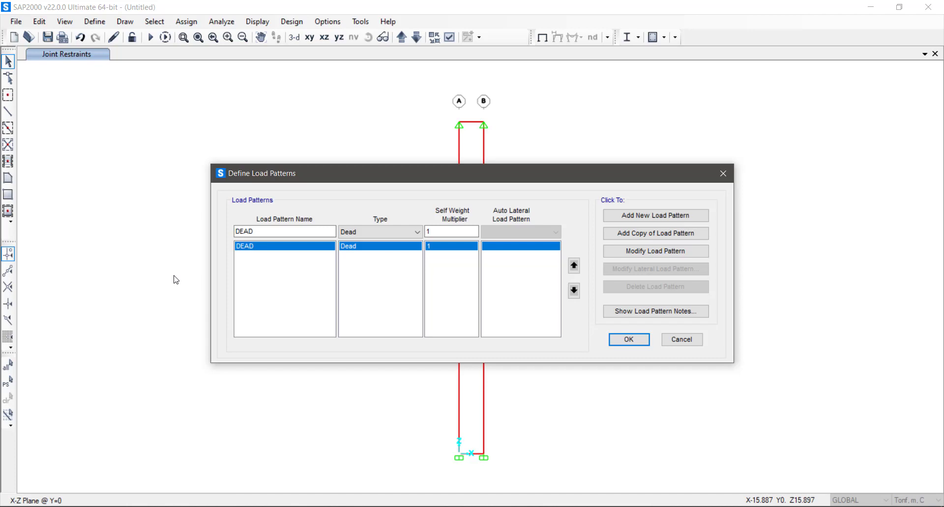
click(248, 232)
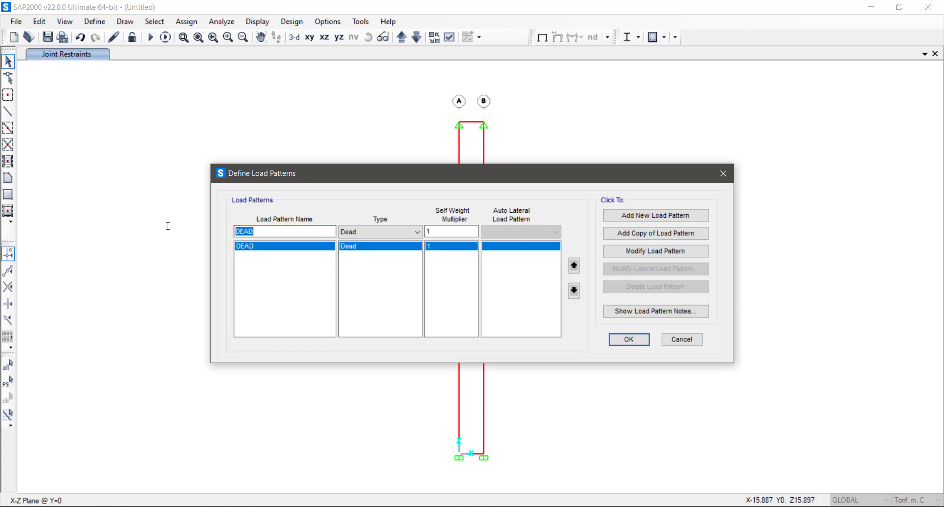
text(LL)
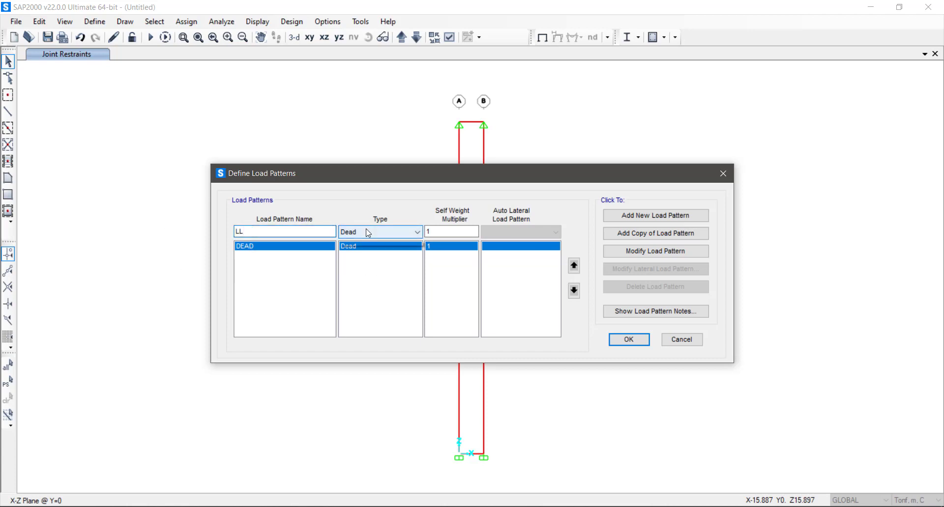
click(369, 232)
click(363, 255)
click(635, 214)
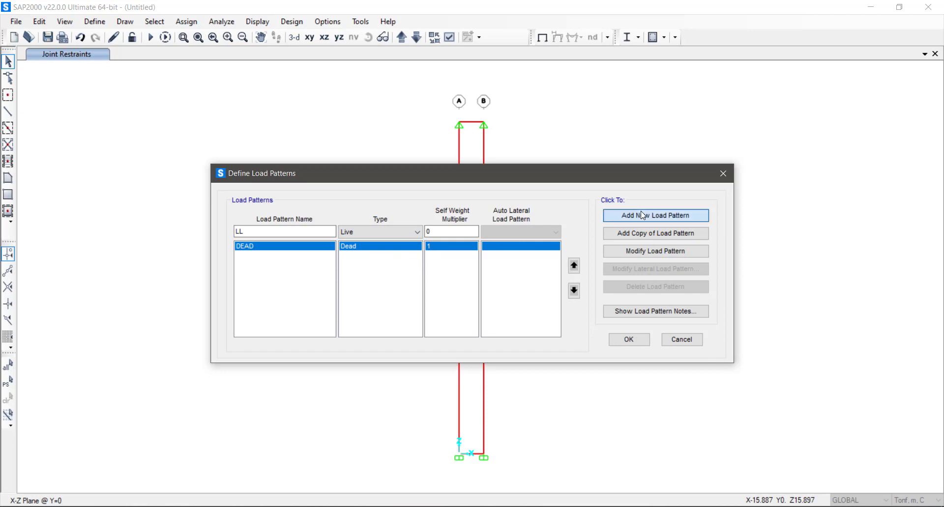
Step: Add a load pattern named EP of type Other with self-weight multiplier 0
drag(275, 231, 220, 232)
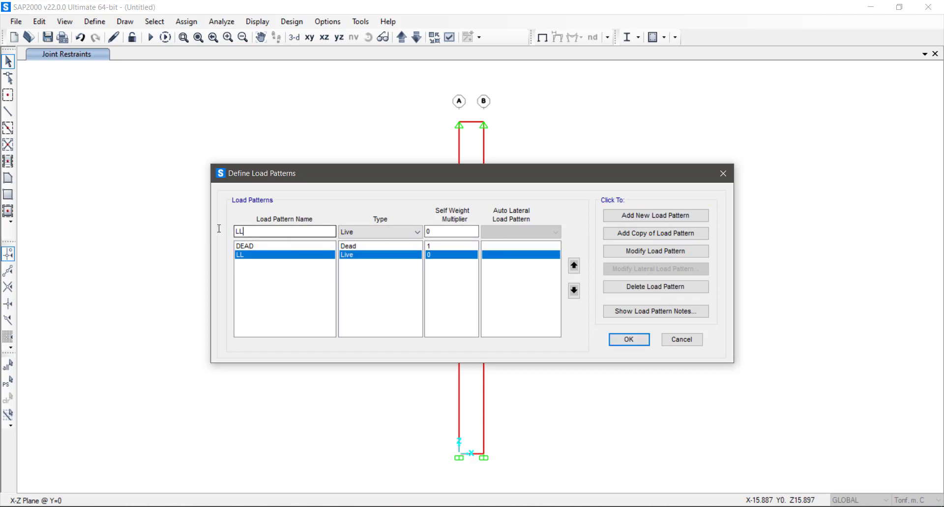
text(EP)
click(401, 232)
click(366, 303)
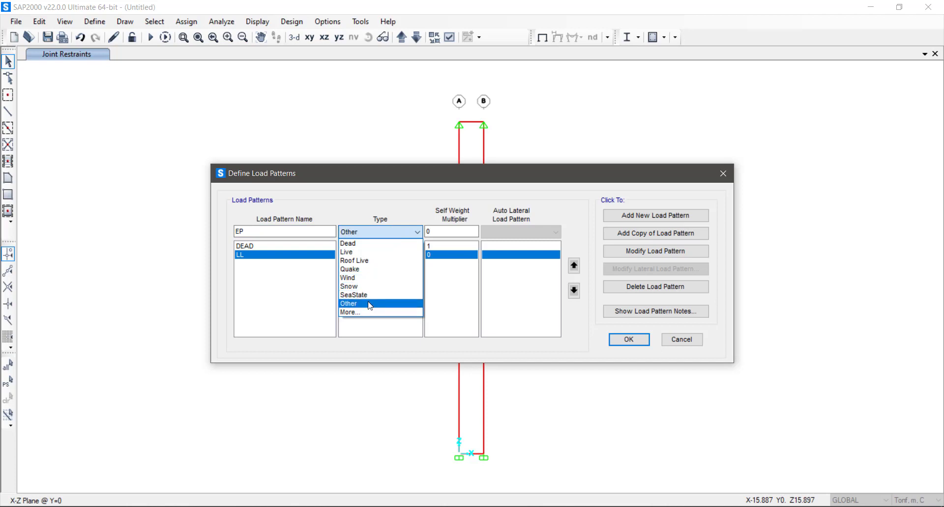
click(628, 219)
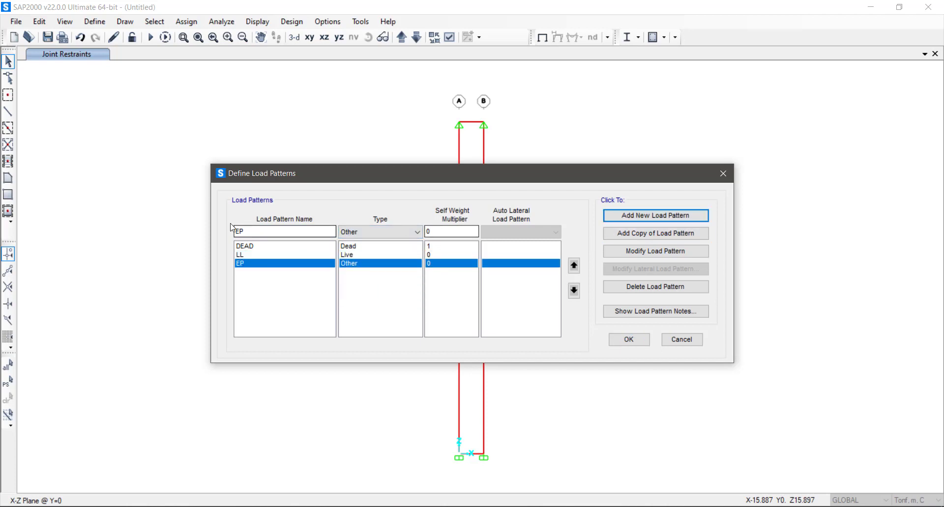
Step: Add a load pattern named WP of type Other and accept the load pattern definitions
click(275, 233)
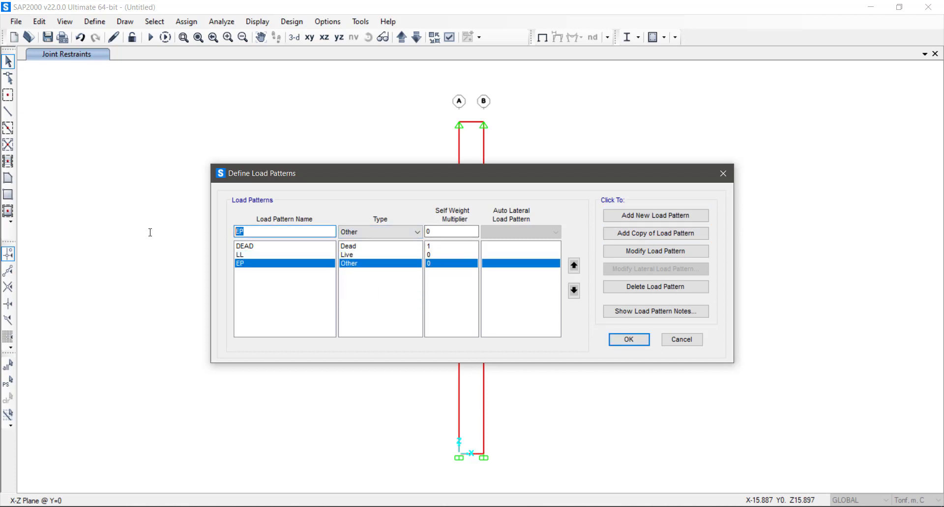
text(WP)
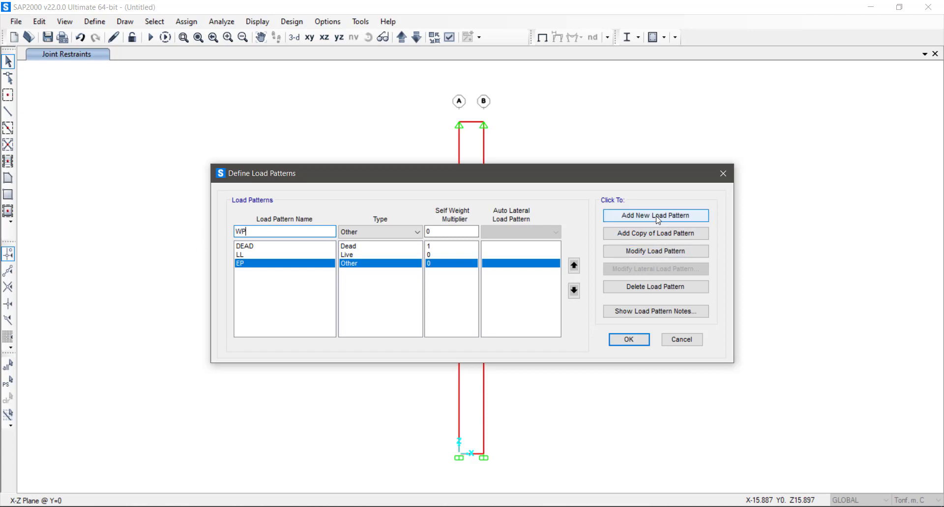
click(657, 216)
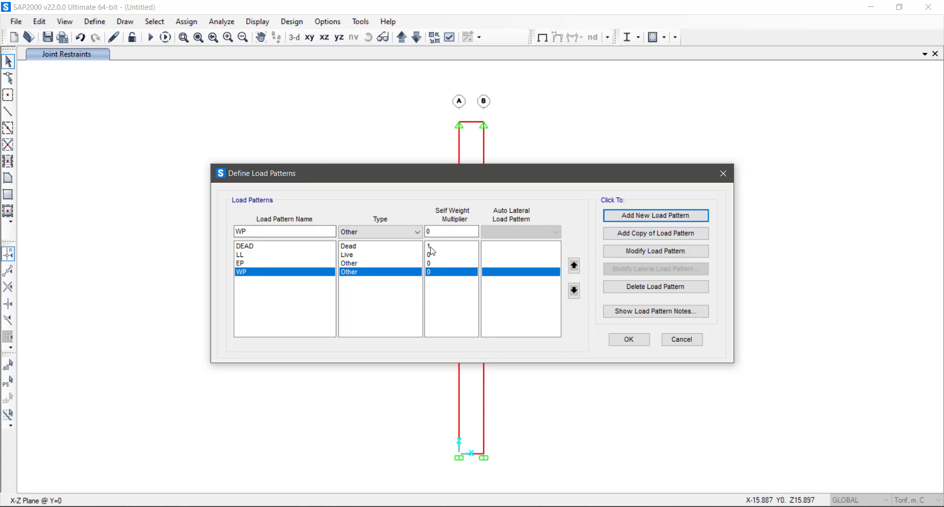
click(639, 339)
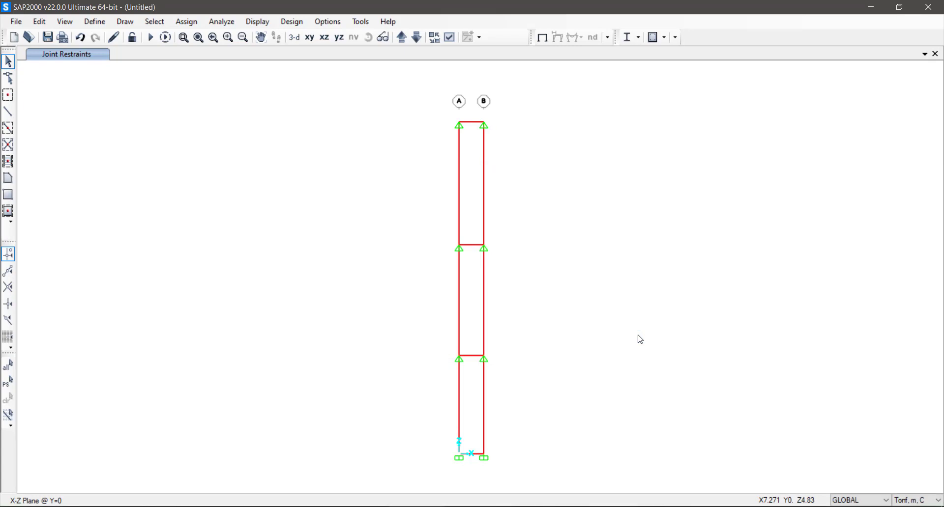
Step: Assign a uniform area load of 0.33 tonf/m² in the gravity direction under load pattern LL to all three wall shells
click(295, 39)
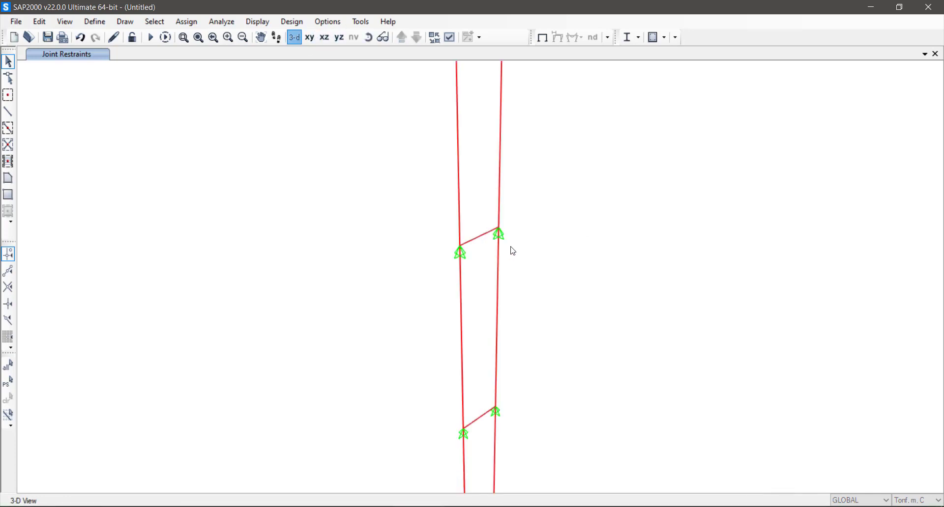
middle_drag(545, 275, 538, 288)
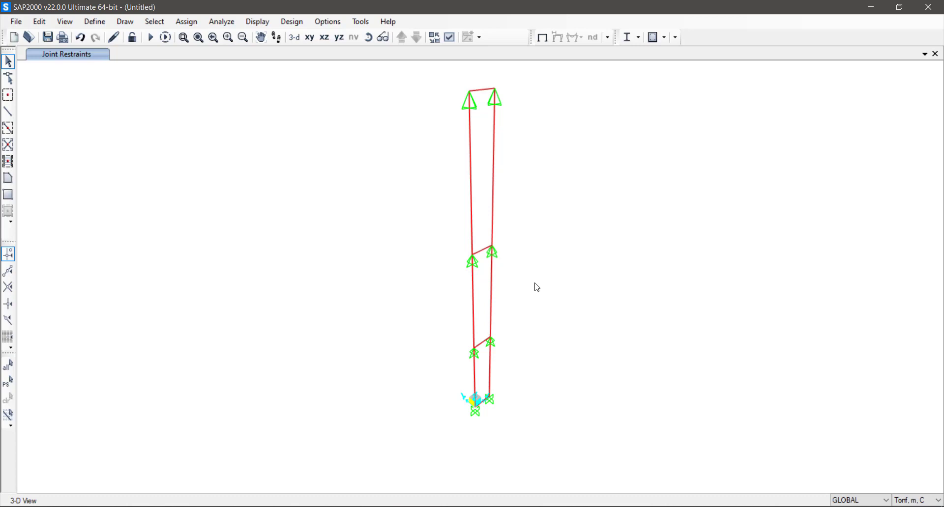
drag(411, 72, 593, 448)
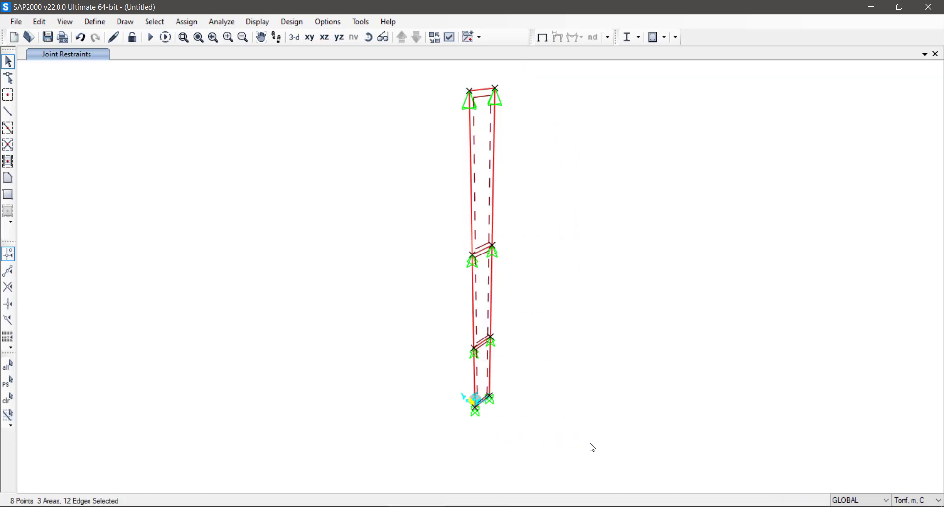
click(187, 21)
mouse_move(301, 196)
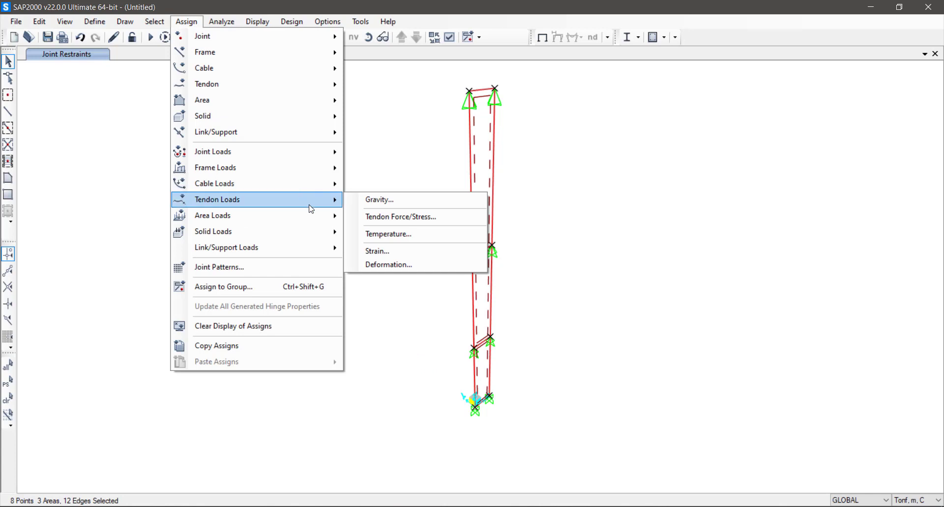
mouse_move(312, 215)
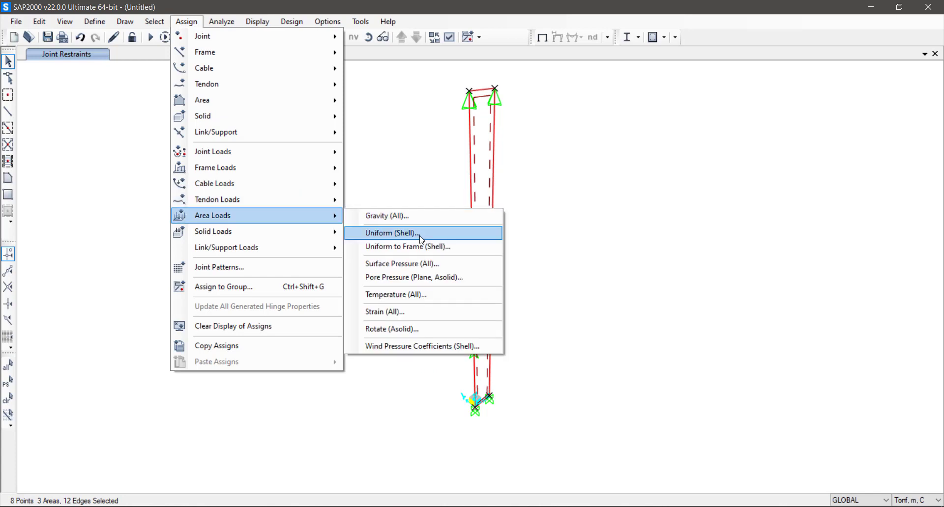
click(421, 235)
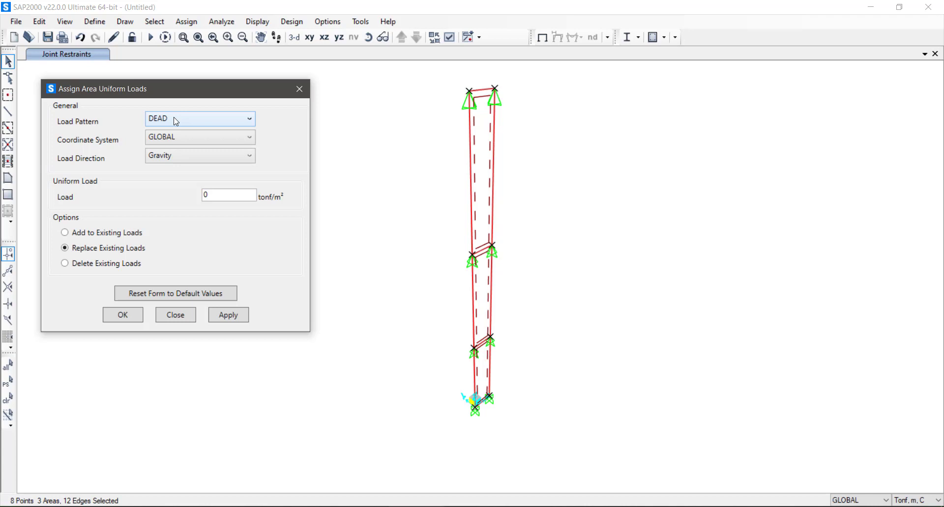
click(176, 122)
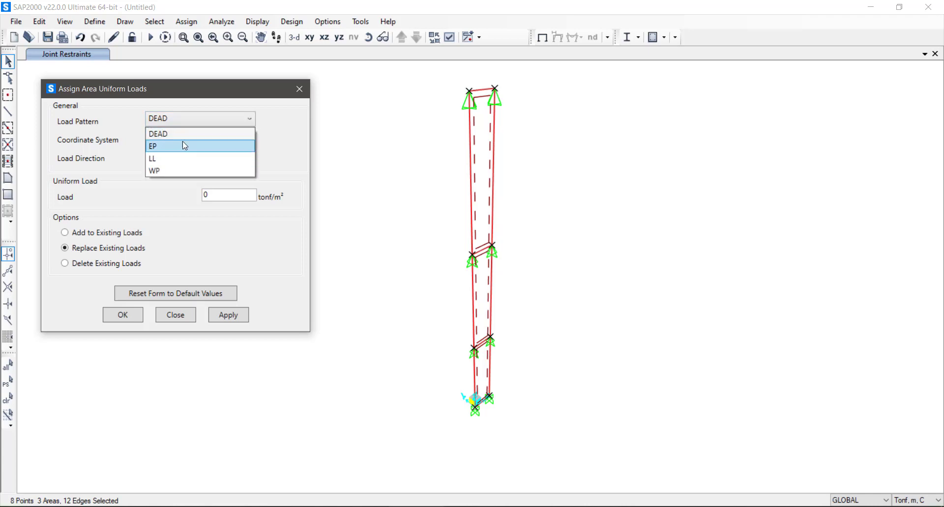
click(191, 158)
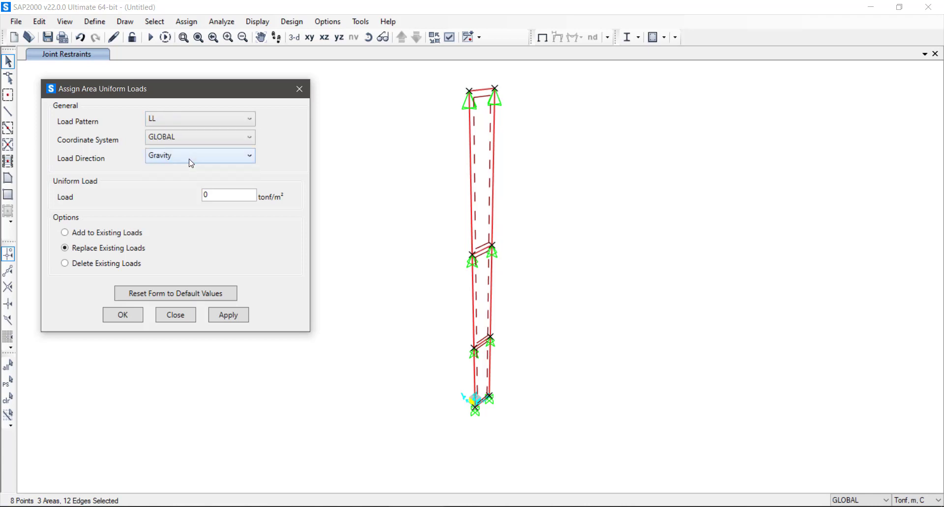
click(246, 196)
text(.33)
click(232, 321)
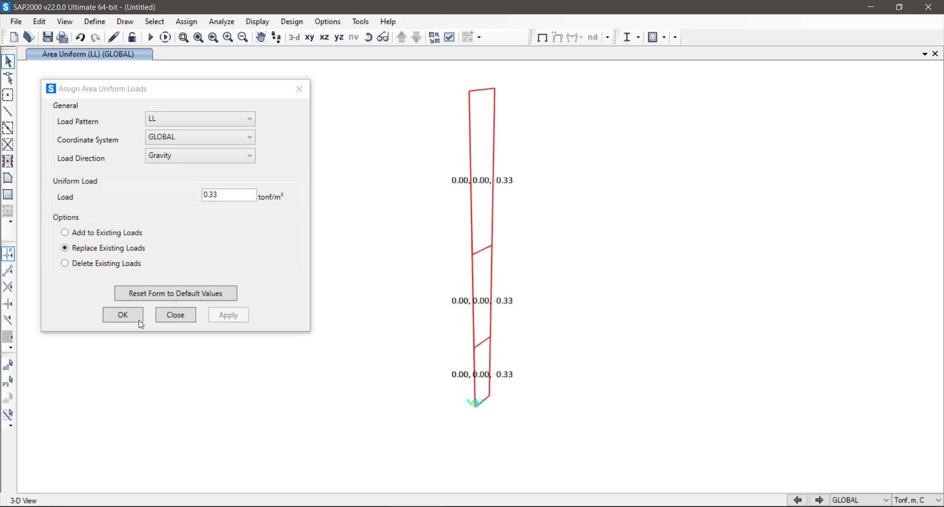
click(123, 316)
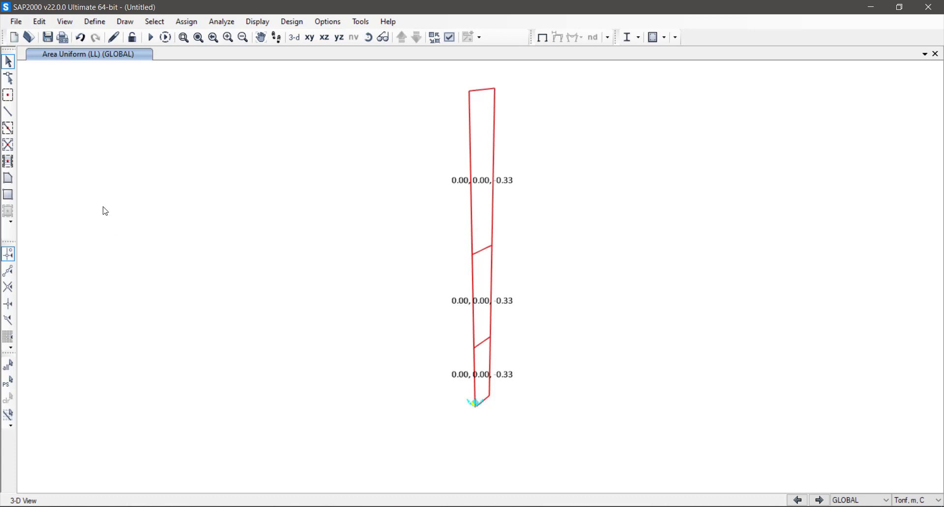
Step: Rename the Default joint pattern as WP and add a second joint pattern named EP
click(95, 22)
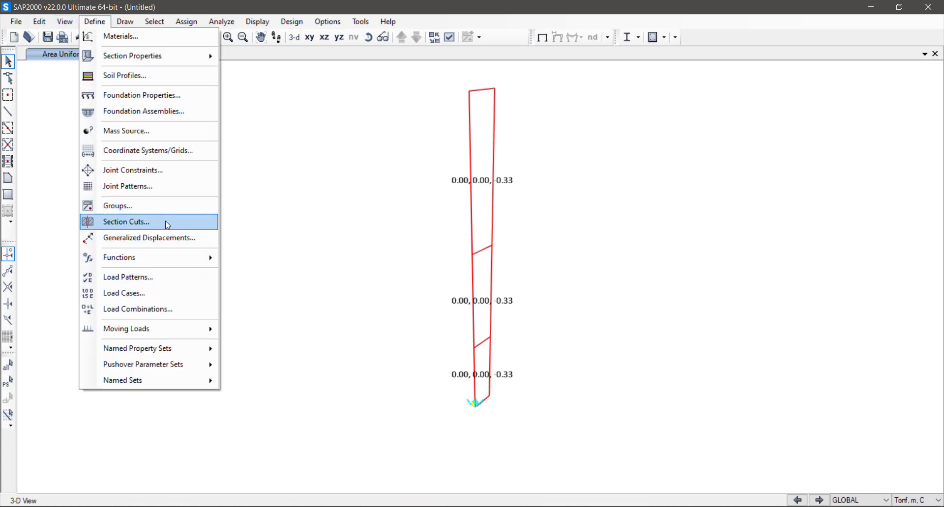
click(165, 191)
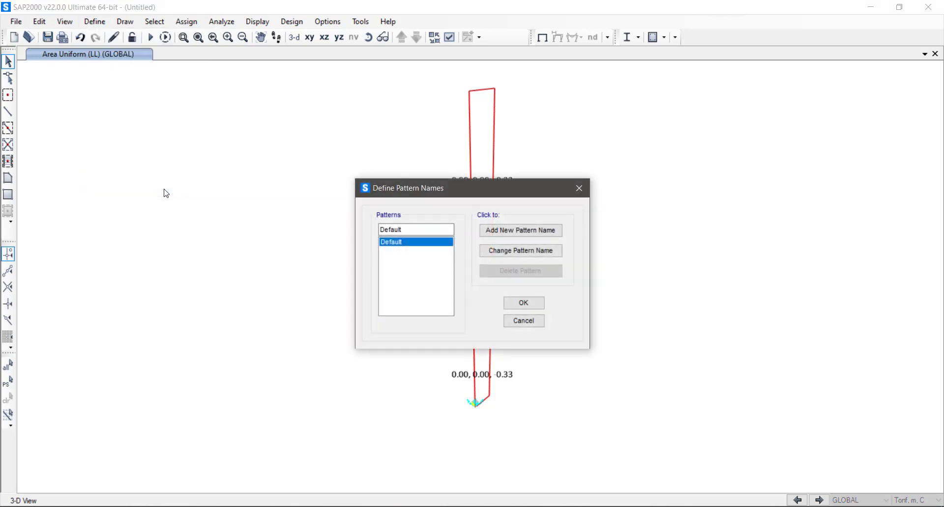
drag(420, 230, 295, 216)
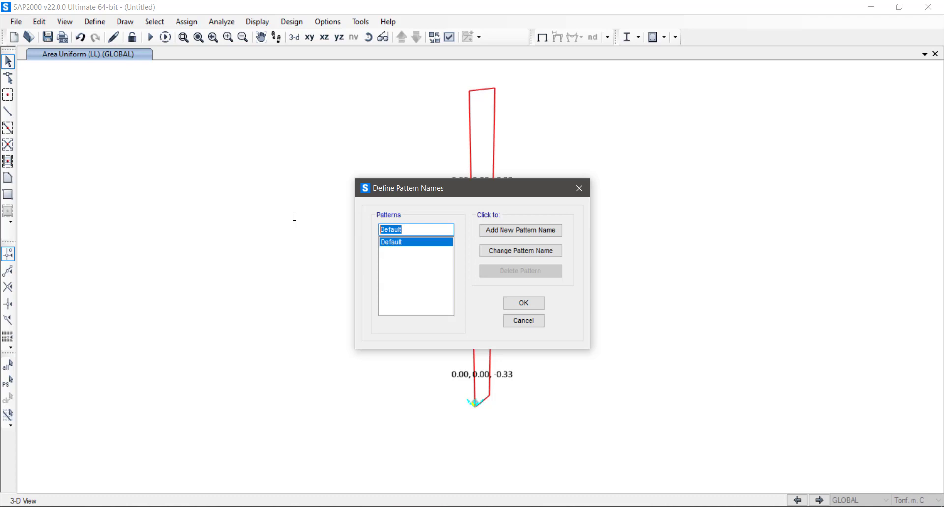
text(WP)
click(524, 251)
text(EP)
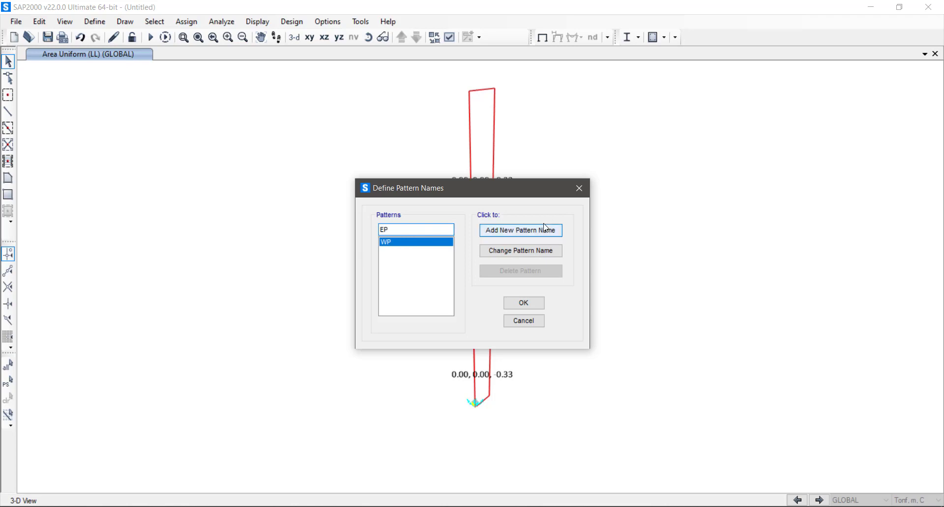
click(545, 230)
click(513, 308)
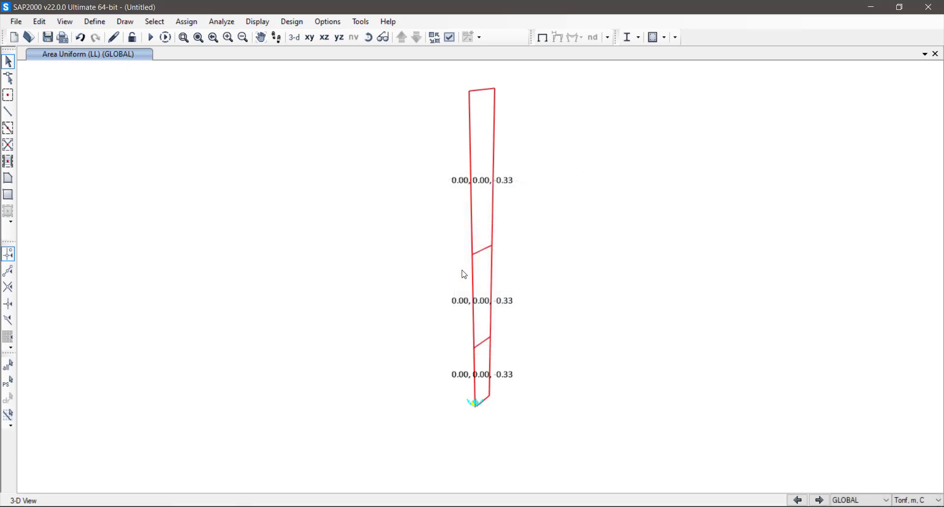
Step: Save the model as EEE in New folder on the Desktop, with the XZ elevation displayed
click(324, 37)
click(228, 38)
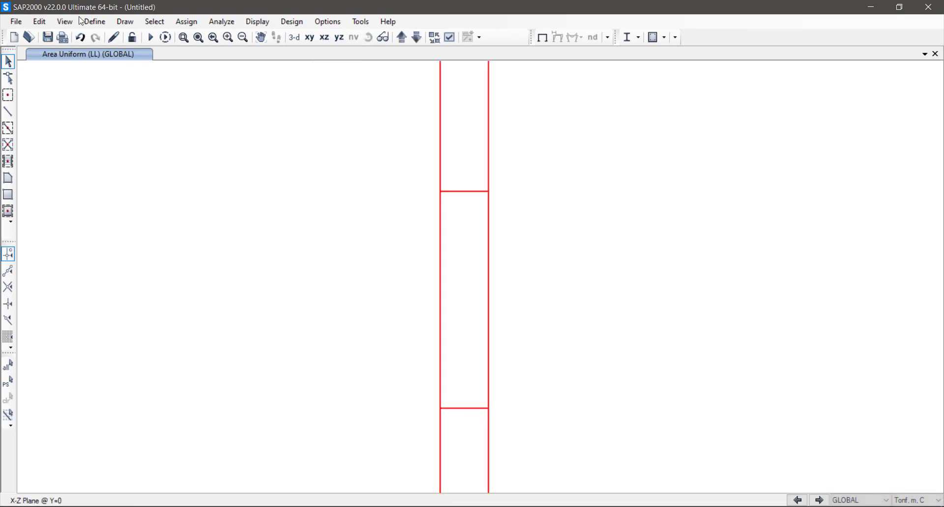
click(17, 22)
click(72, 89)
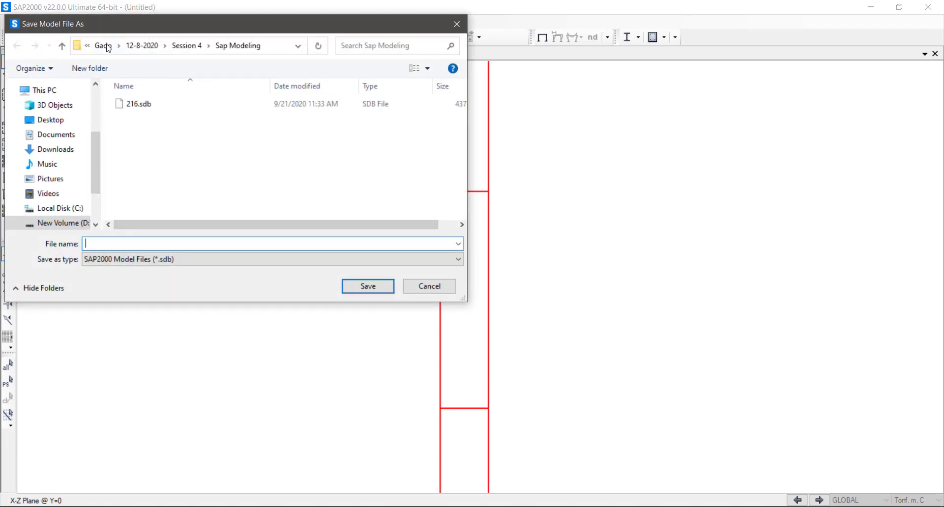
scroll(64, 106, up, 2)
scroll(56, 137, up, 1)
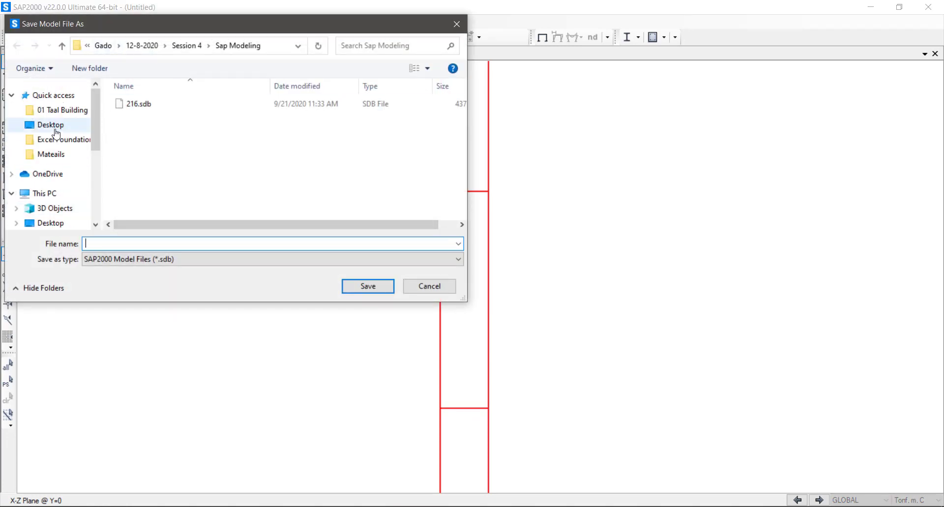
click(52, 124)
double_click(167, 104)
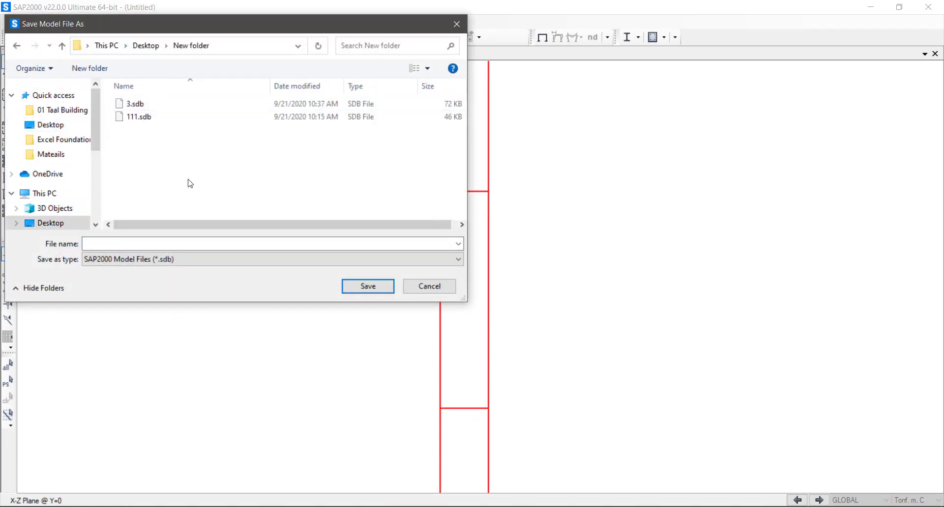
click(172, 247)
text(EEE)
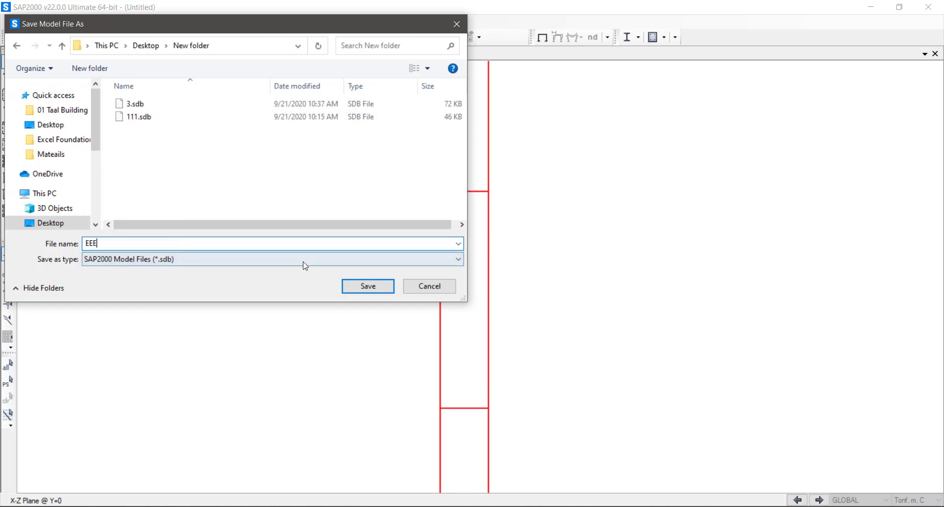
click(372, 289)
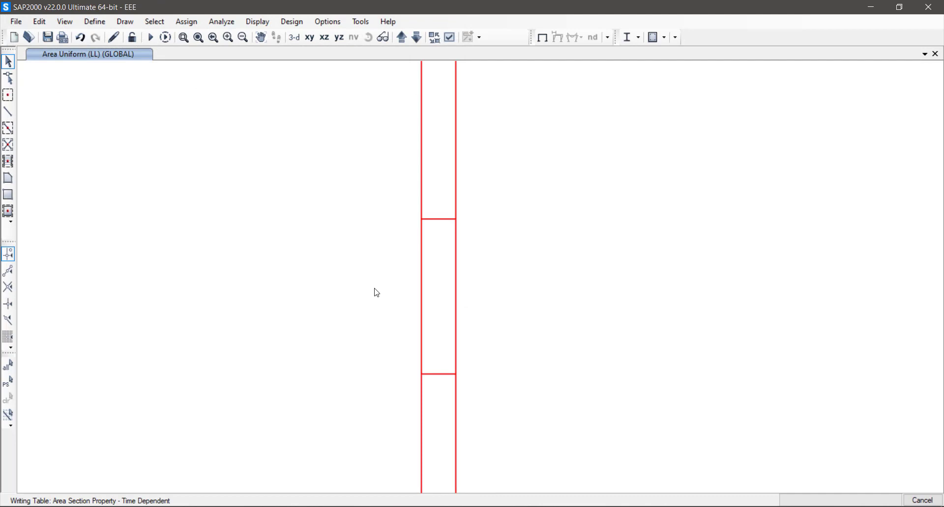
Step: Assign restraints in all six directions to the two joints at the wall top
drag(358, 97, 477, 160)
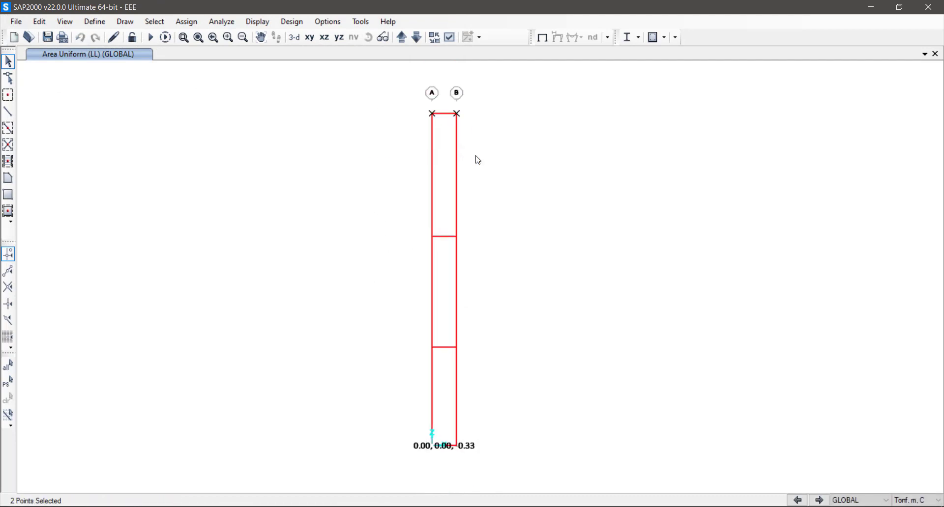
click(187, 21)
mouse_move(221, 37)
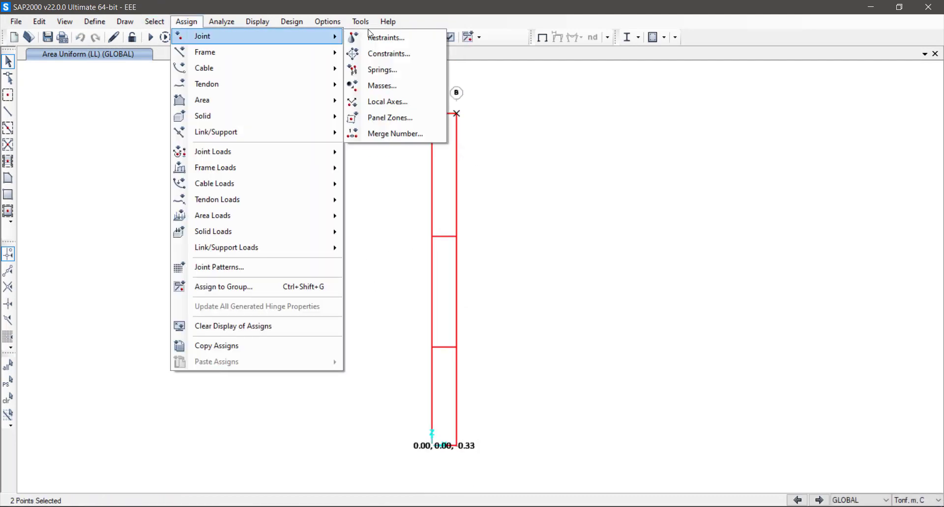
click(376, 38)
click(519, 312)
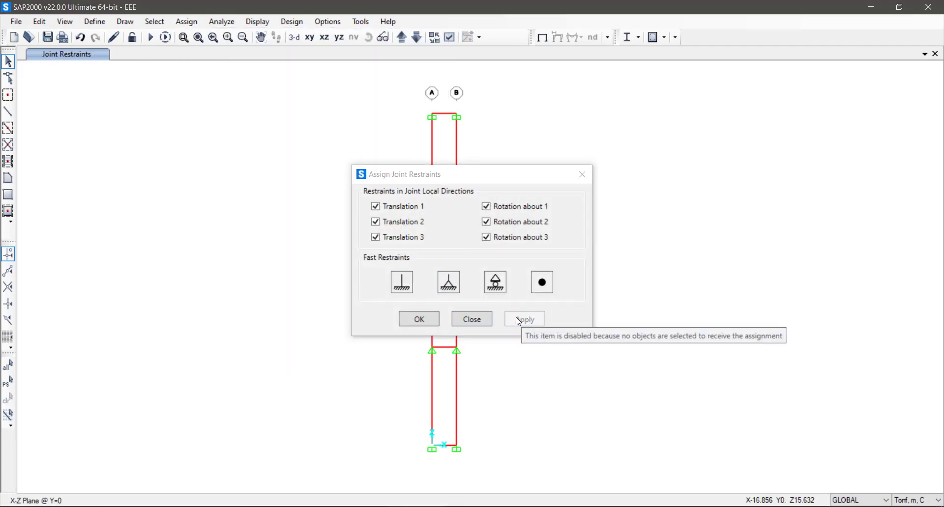
Step: Assign pinned restraints to the two joints at the wall top
drag(375, 87, 487, 117)
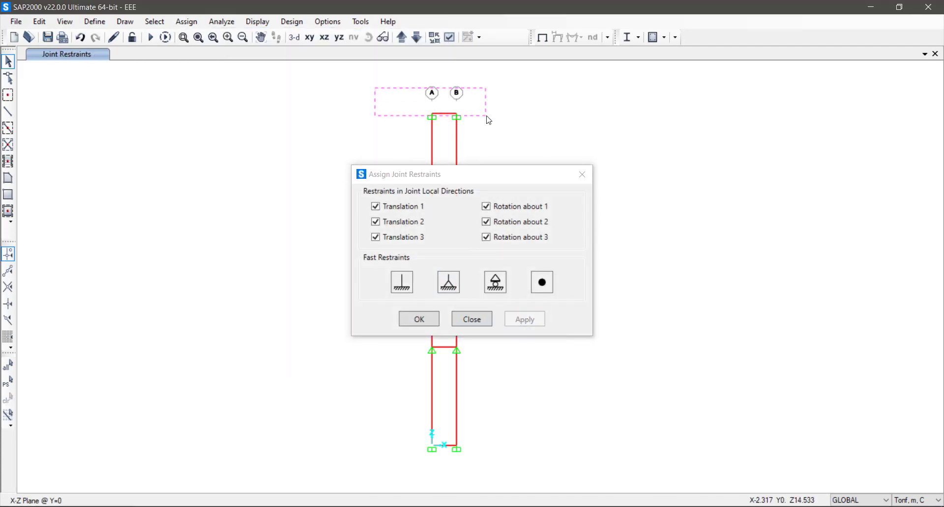
click(449, 282)
click(525, 319)
click(418, 320)
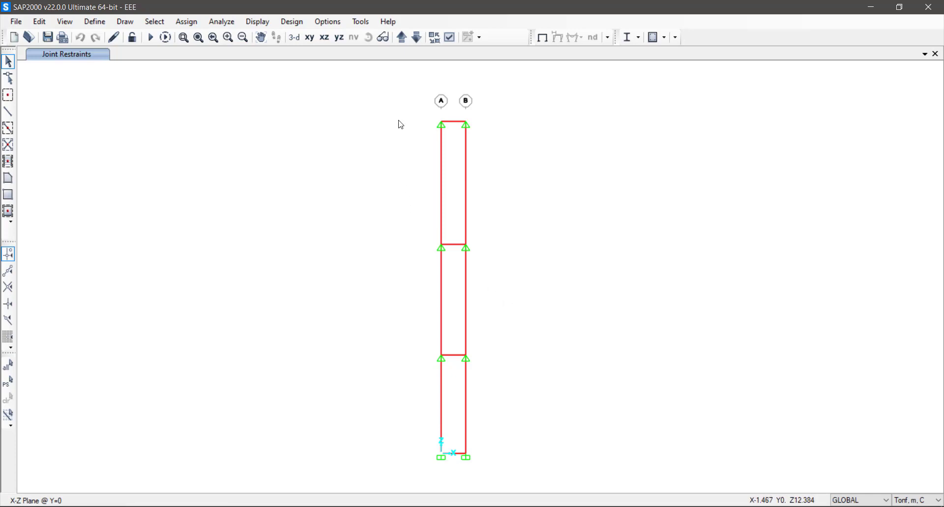
Step: Start assigning joint pattern data to the six joints above the base, with EP as the joint pattern name
drag(390, 99, 561, 178)
drag(382, 205, 565, 278)
drag(415, 301, 568, 383)
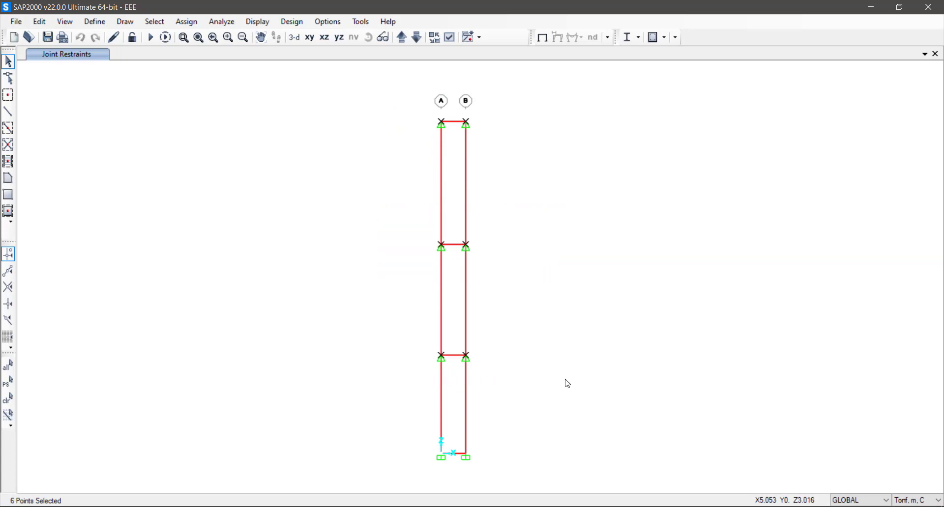
click(187, 22)
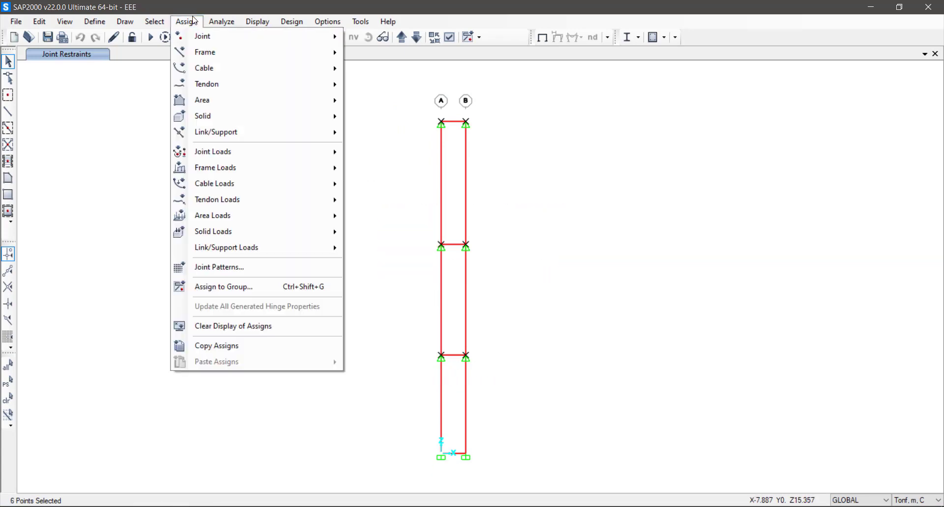
click(260, 271)
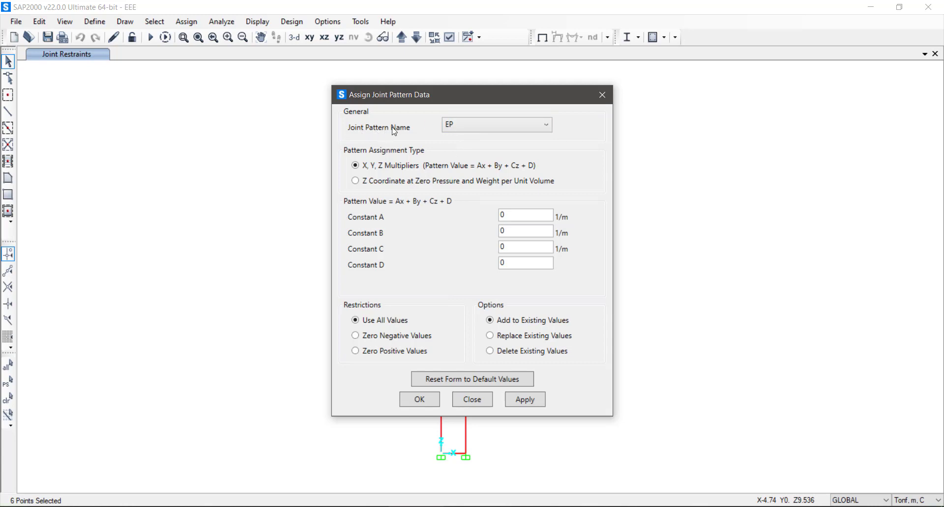
click(455, 129)
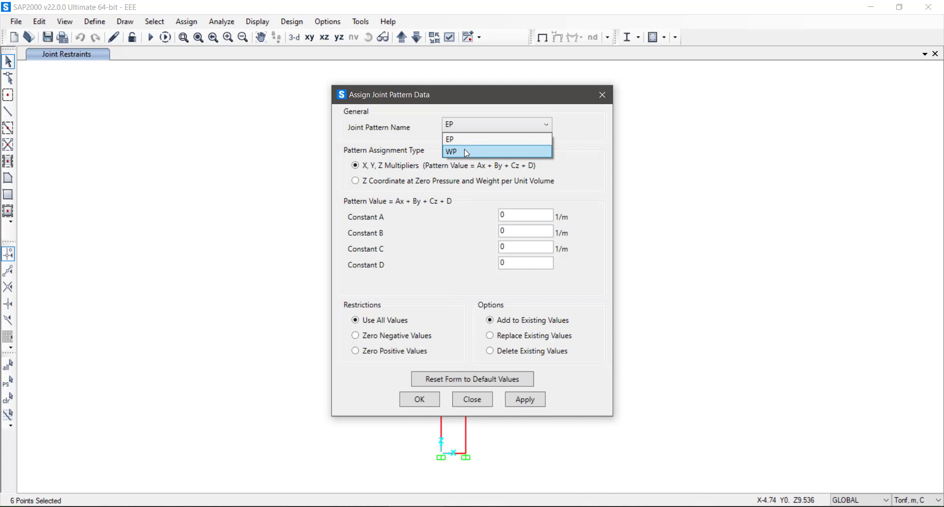
click(467, 139)
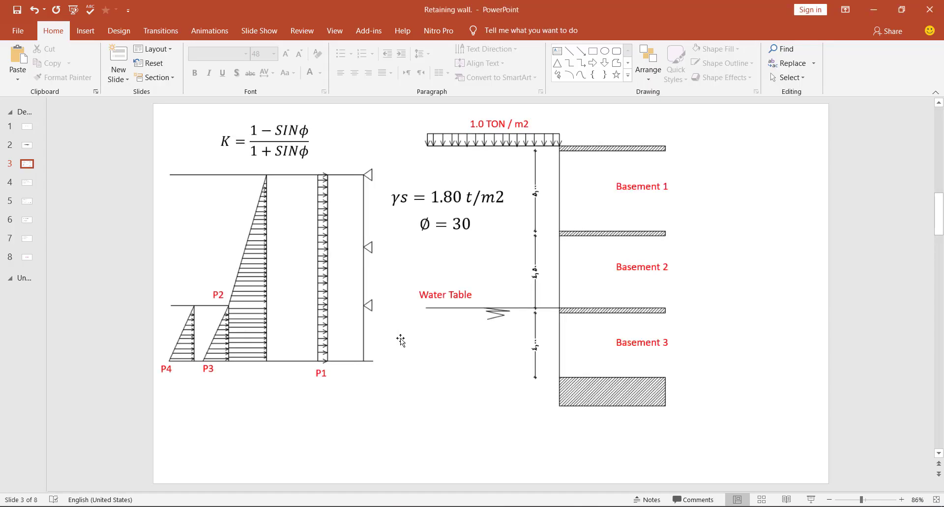
Step: Switch to the Retaining wall presentation in PowerPoint and copy the digits 0.594 from the constant C result on slide 6
scroll(400, 339, down, 1)
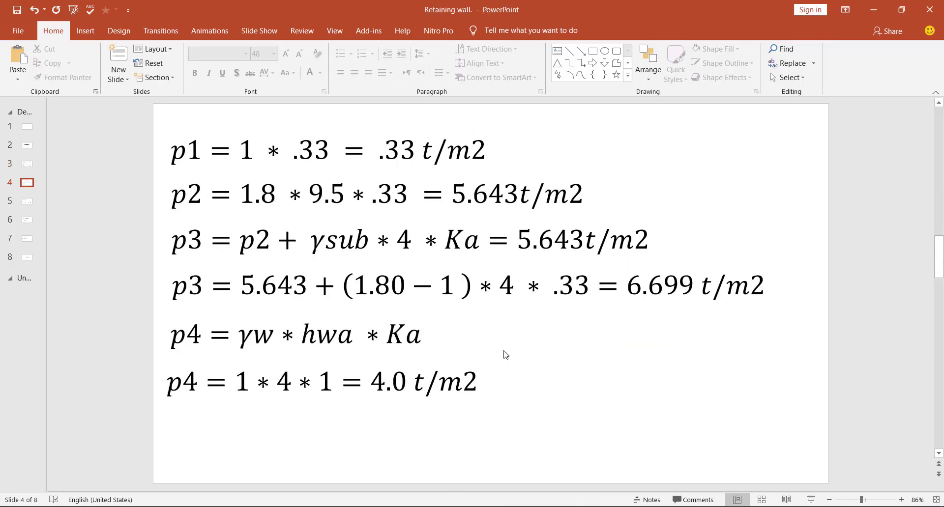
scroll(506, 354, down, 2)
click(297, 322)
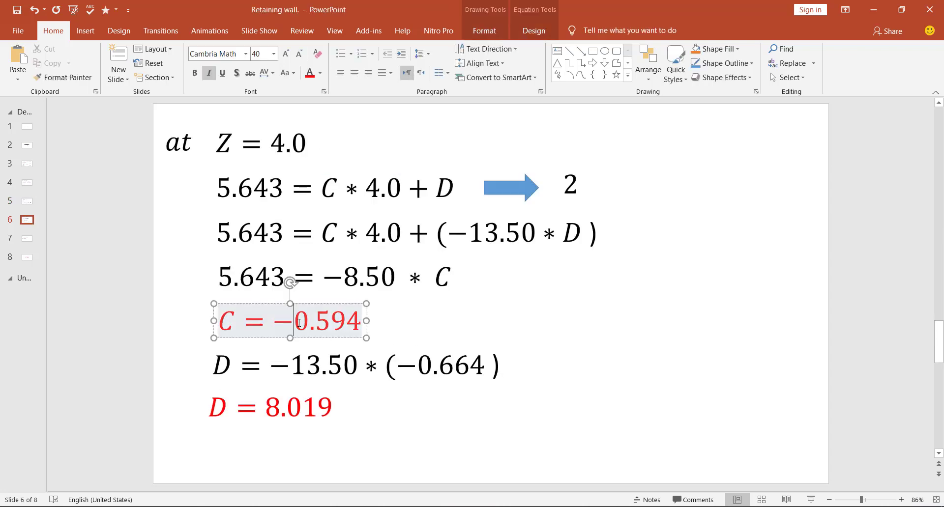
click(310, 410)
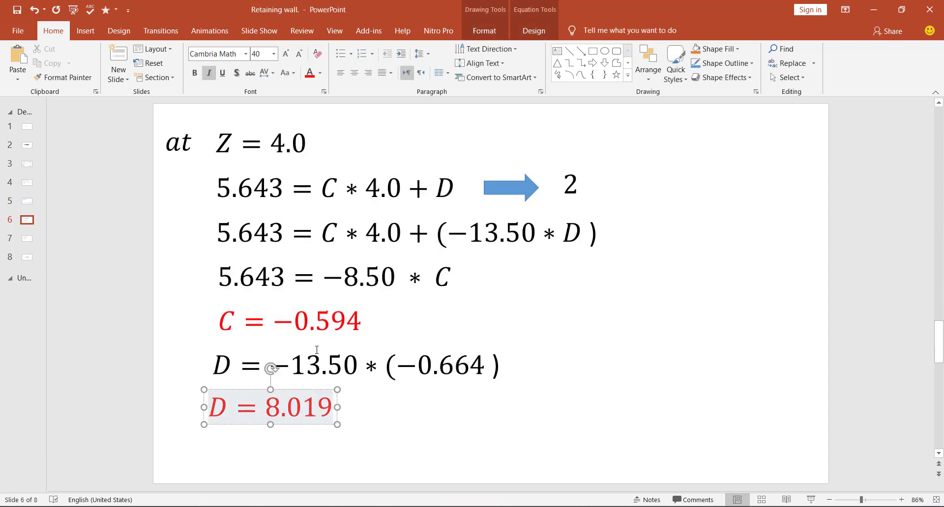
drag(295, 322, 359, 323)
key(ctrl+c)
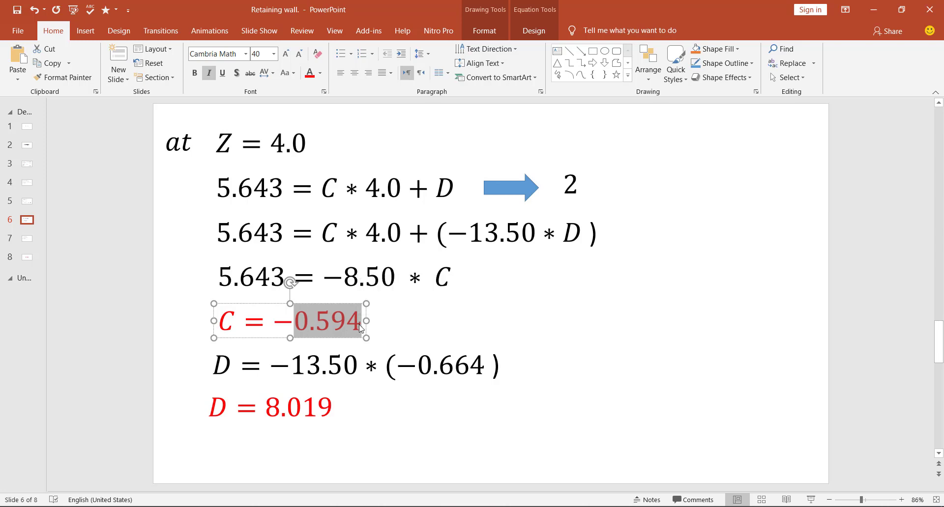
Step: Return to SAP2000 and set Constant C of the EP joint pattern to -0.594
key(alt+Tab)
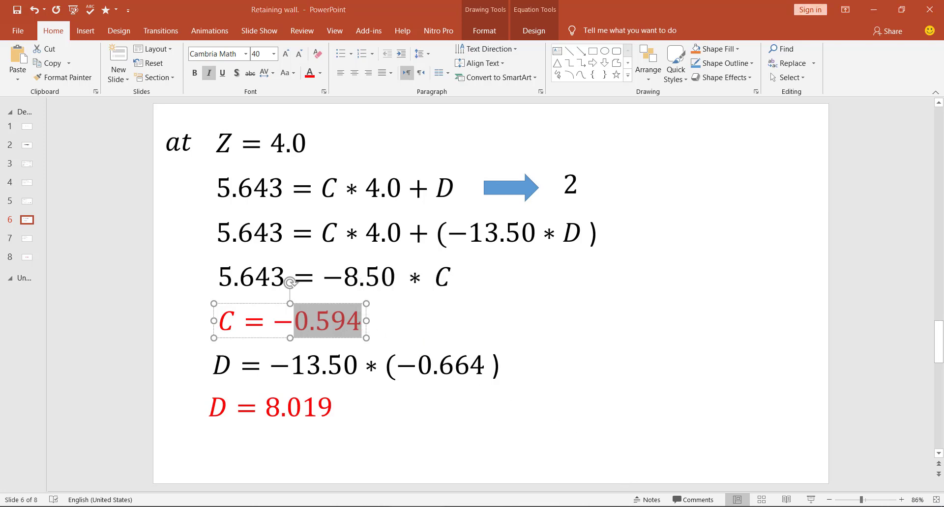
double_click(503, 247)
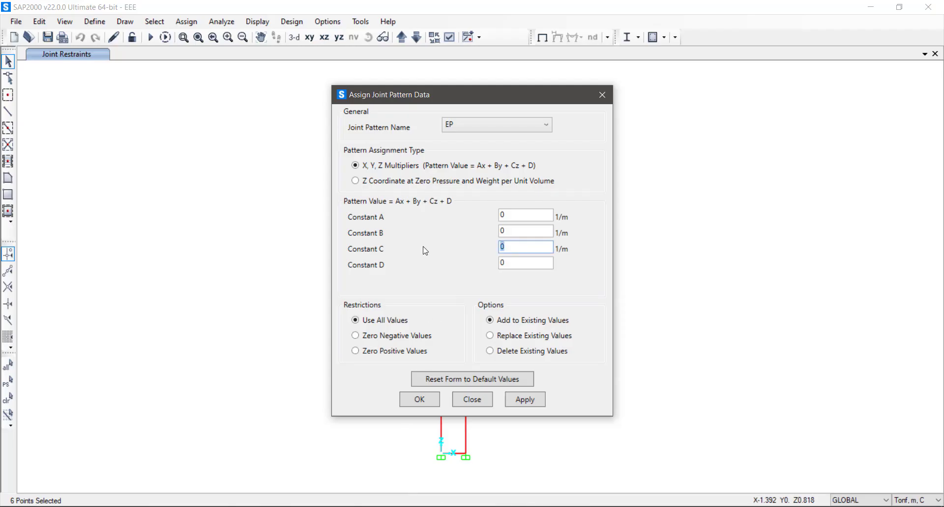
text(-)
key(ctrl+v)
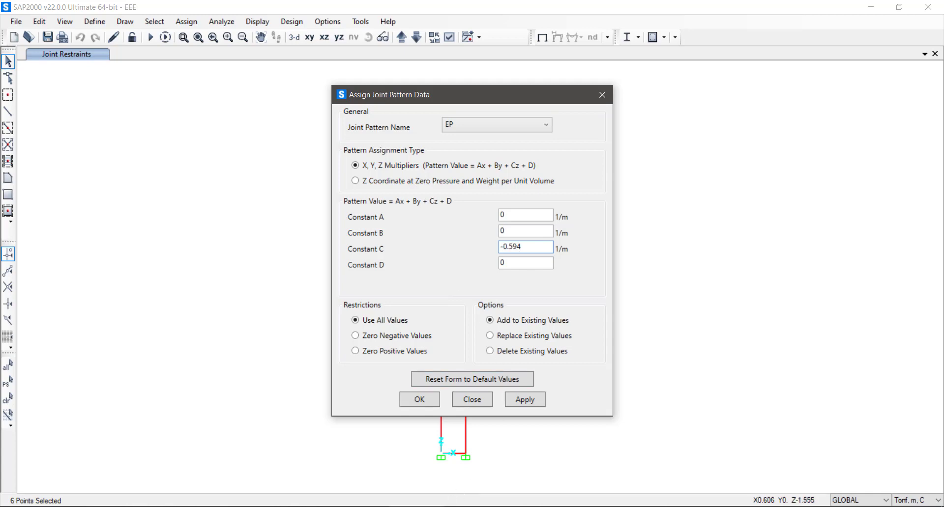
Step: Copy the constant D result 8.019 from slide 6 in PowerPoint and enter it as Constant D in SAP2000
key(alt+Tab)
click(297, 406)
double_click(297, 406)
key(ctrl+c)
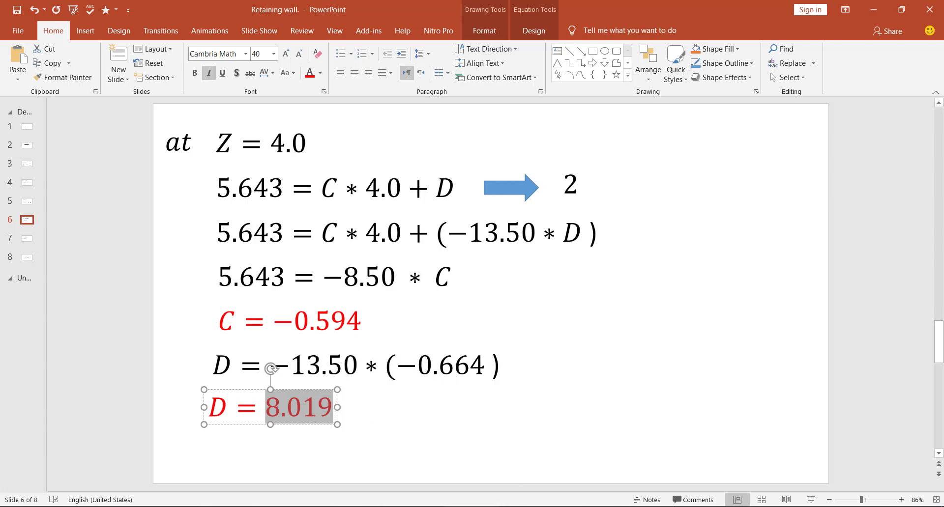
key(alt+Tab)
double_click(526, 263)
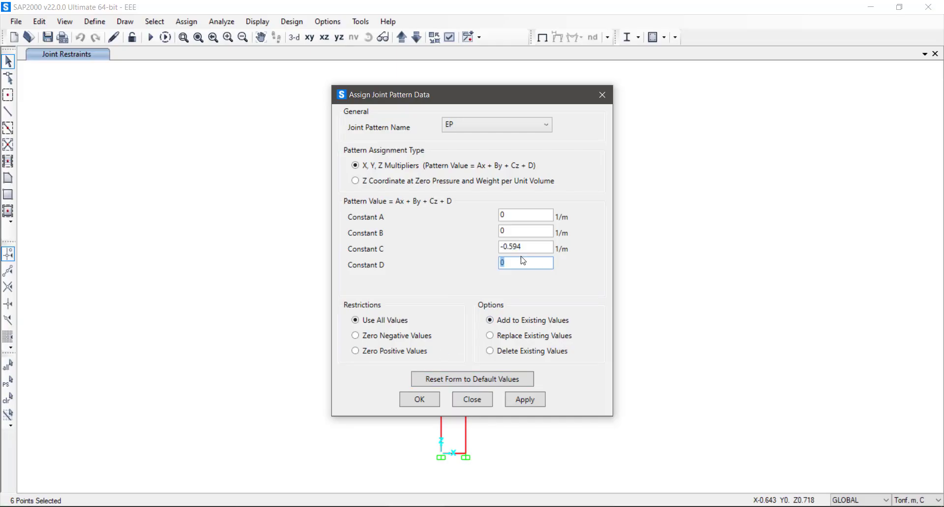
key(ctrl+v)
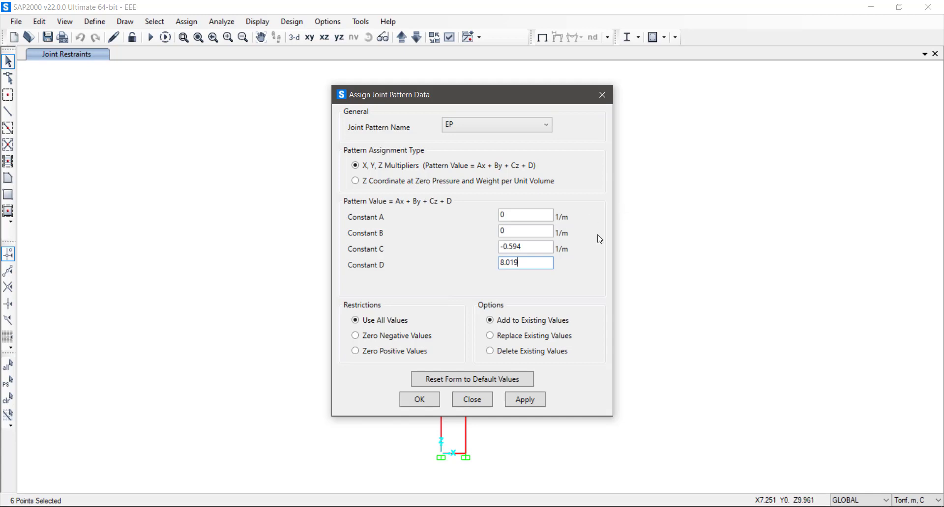
Step: Apply the EP joint pattern data to the selected joints with the Replace Existing Values option and close the dialog
click(523, 247)
click(532, 236)
click(541, 263)
click(526, 325)
click(531, 339)
click(525, 399)
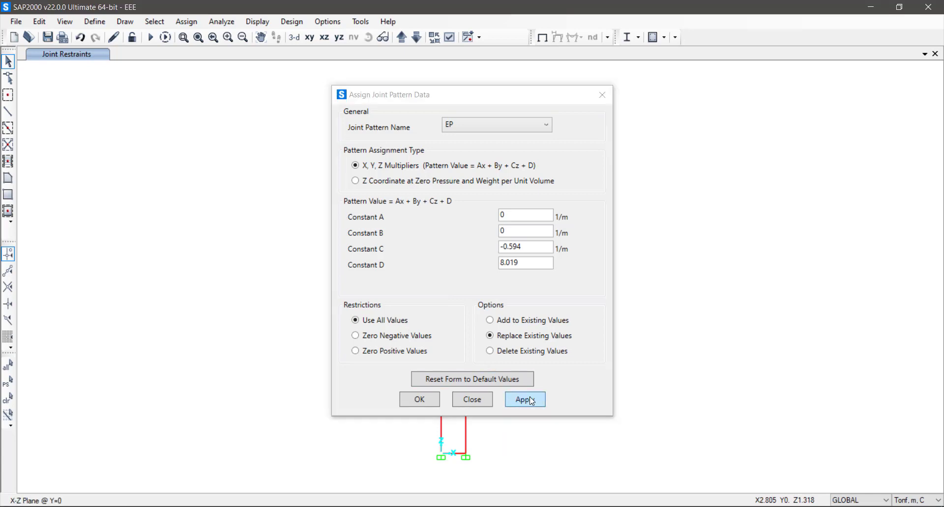
click(419, 400)
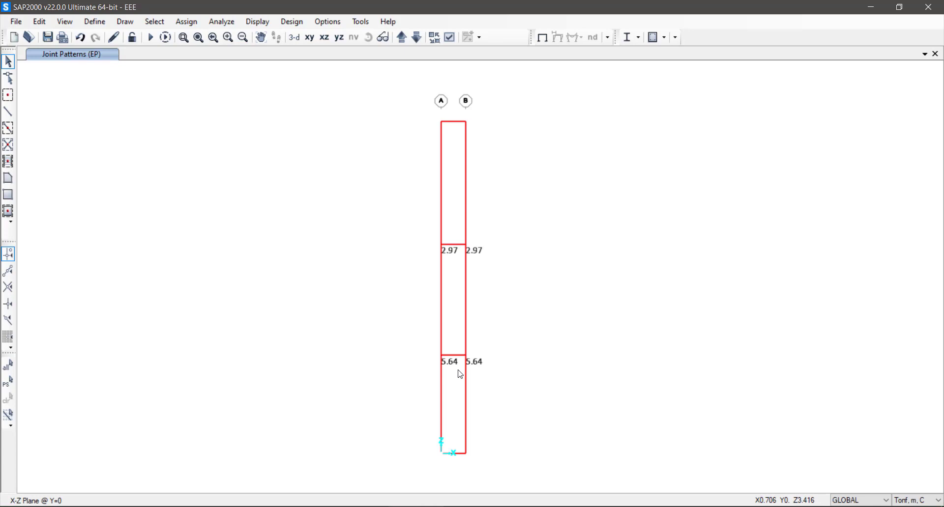
Step: Switch to the Retaining wall presentation in PowerPoint and review the p2 and p3 earth pressure calculations on slide 4
key(alt+Tab)
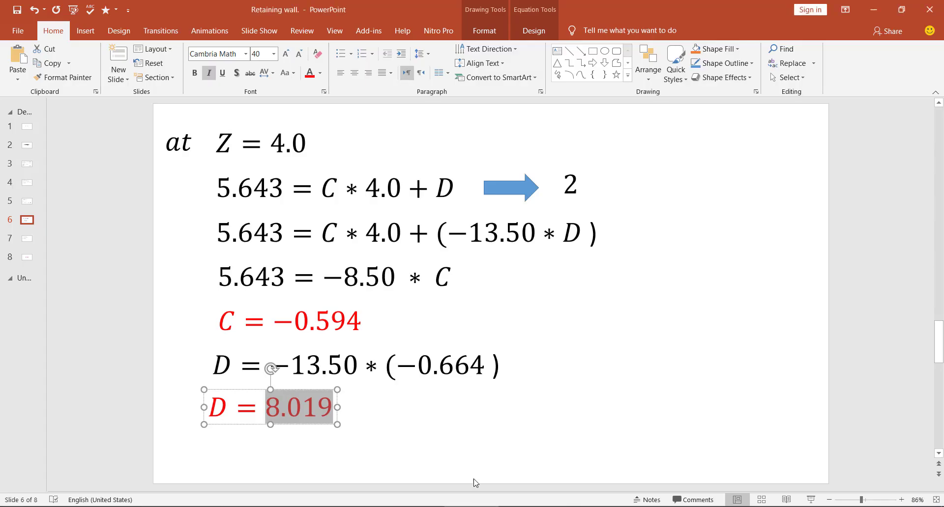
scroll(363, 271, up, 3)
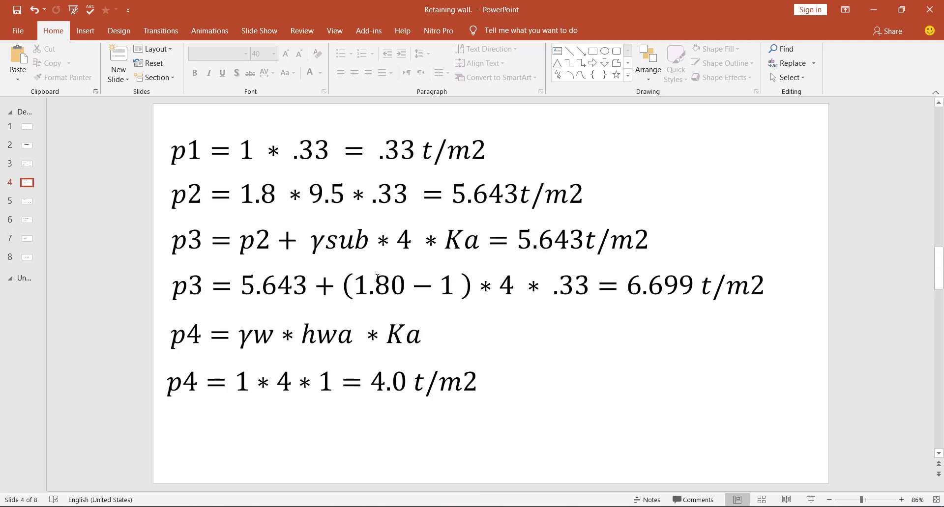
scroll(377, 278, down, 1)
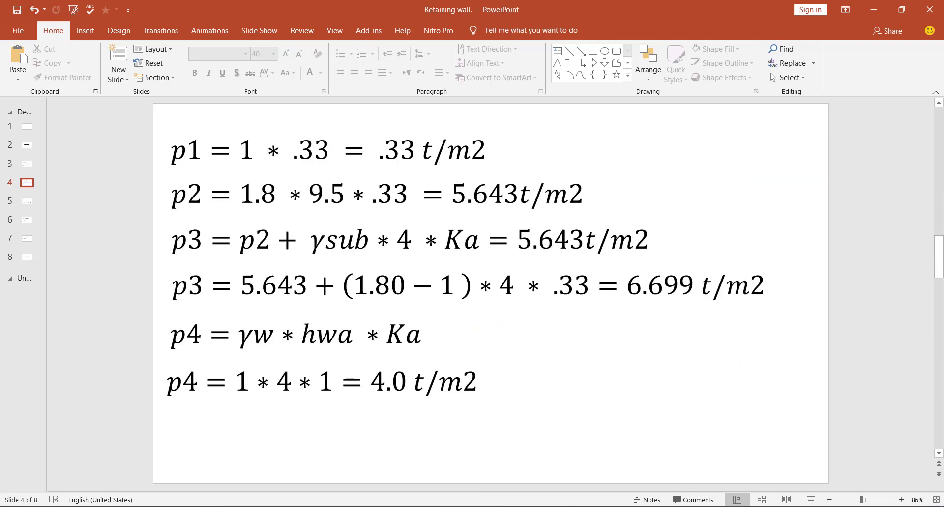
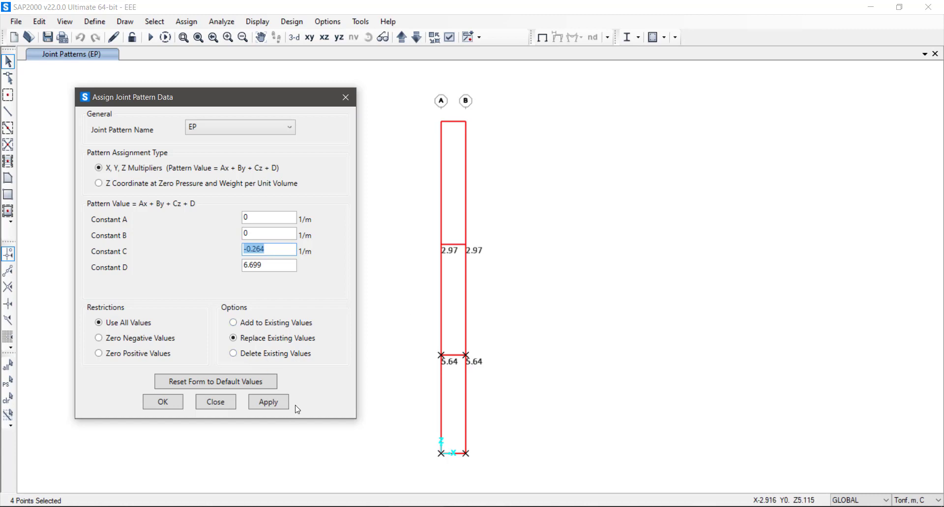
Step: Apply EP joint pattern data with Constant C -0.264 and Constant D 6.699 to the lowest panel's four joints, replacing existing values
click(278, 404)
click(168, 402)
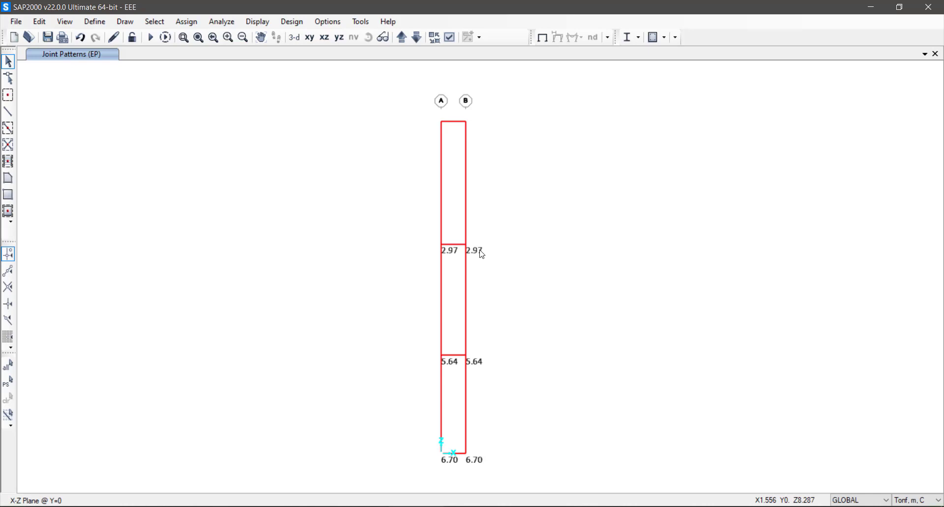
Step: Select the upper two wall panels with their six joints and start assigning area surface pressure loads in the 3-D view
drag(405, 105, 496, 143)
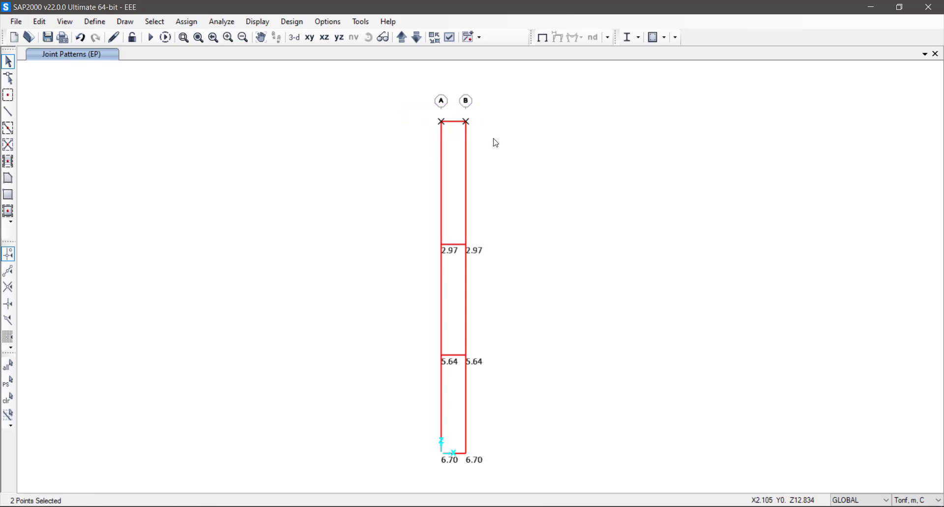
drag(418, 206, 521, 273)
drag(430, 328, 508, 372)
click(447, 297)
click(444, 196)
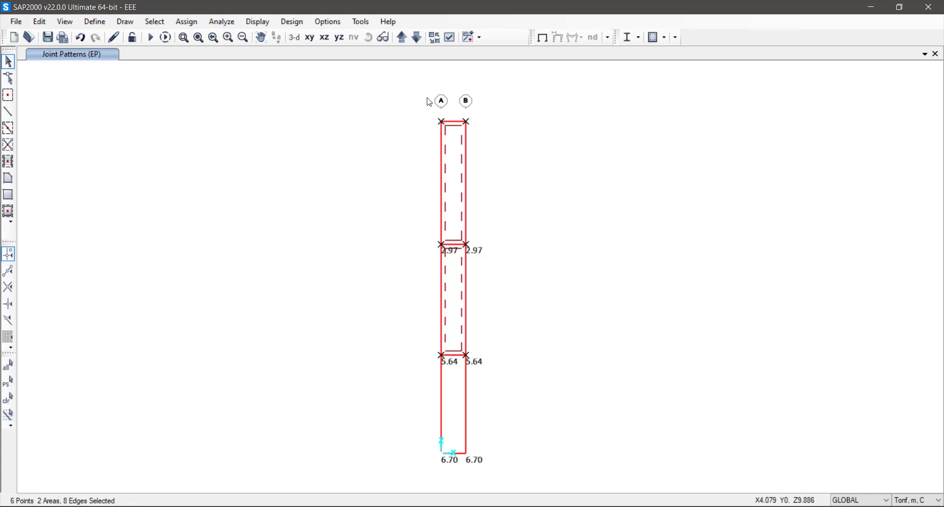
click(302, 43)
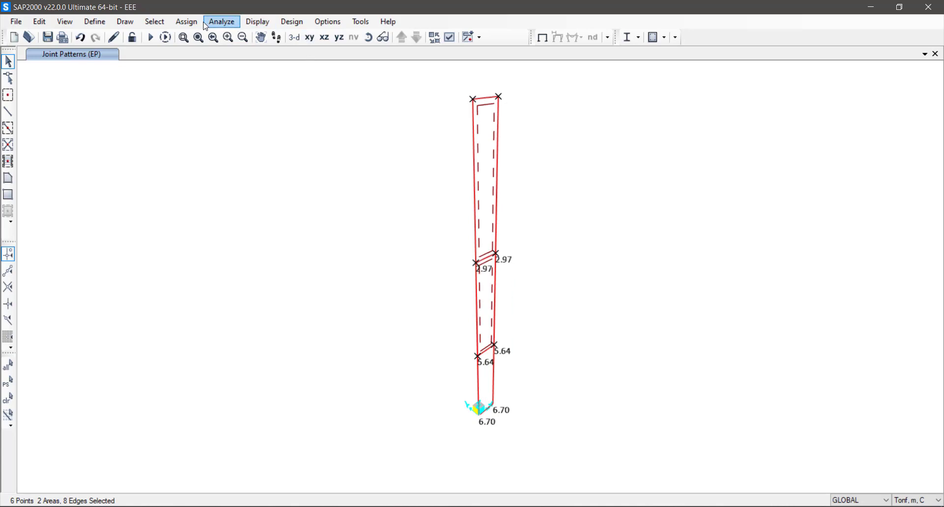
click(186, 22)
mouse_move(292, 213)
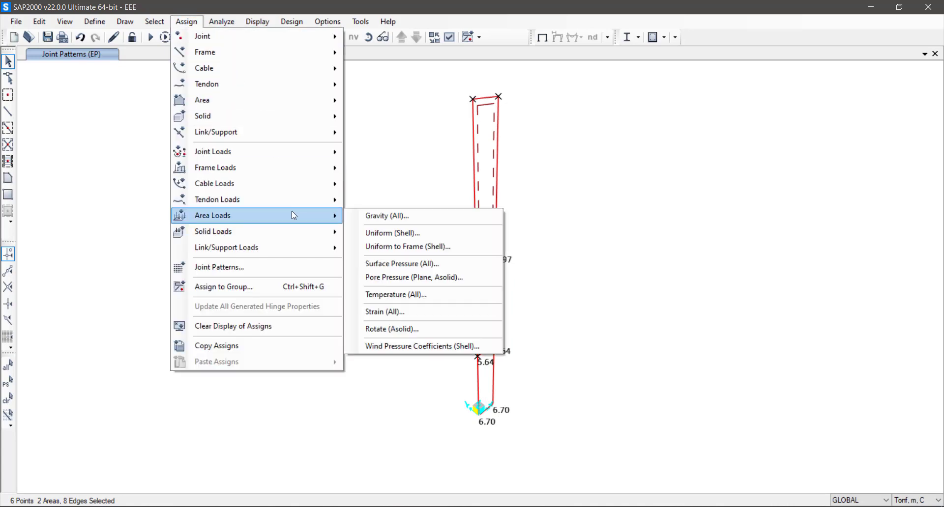
click(440, 264)
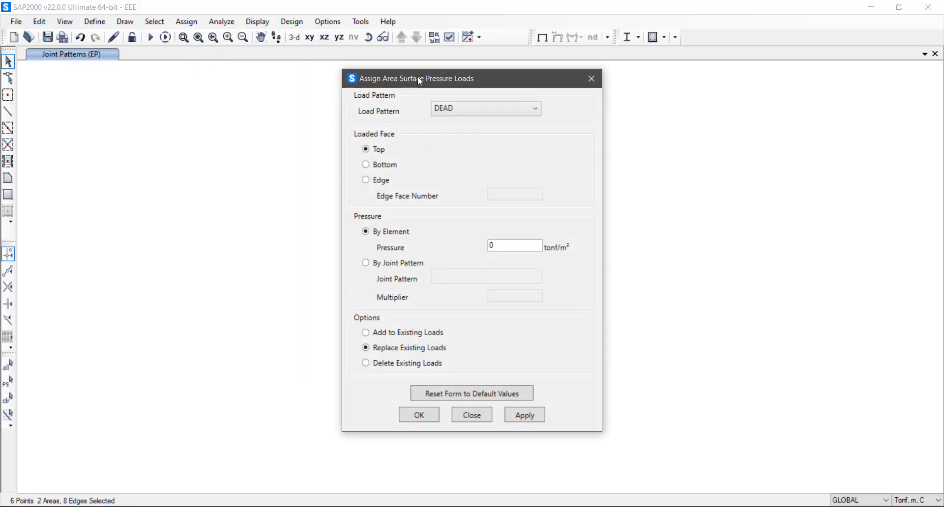
drag(418, 76, 149, 58)
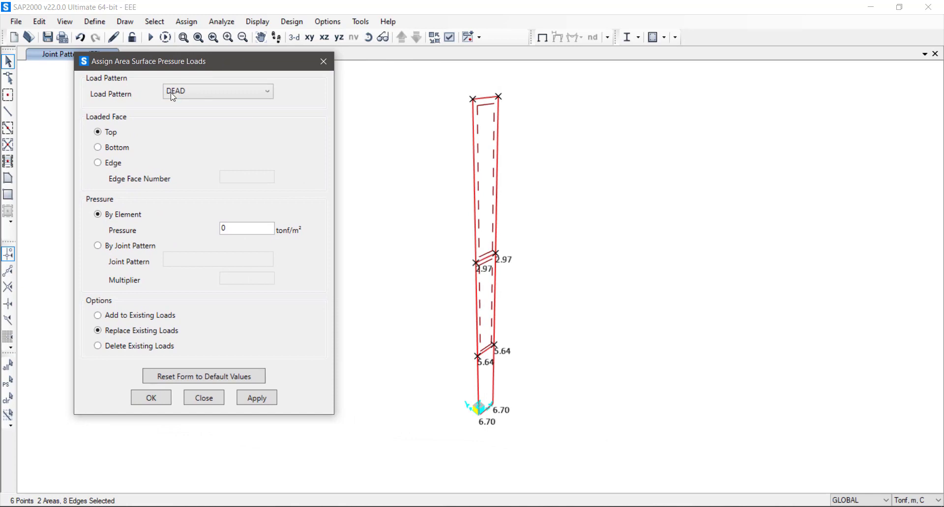
Step: Apply an EP load pattern surface pressure to the top face of both panels, by joint pattern EP with multiplier 1
click(190, 94)
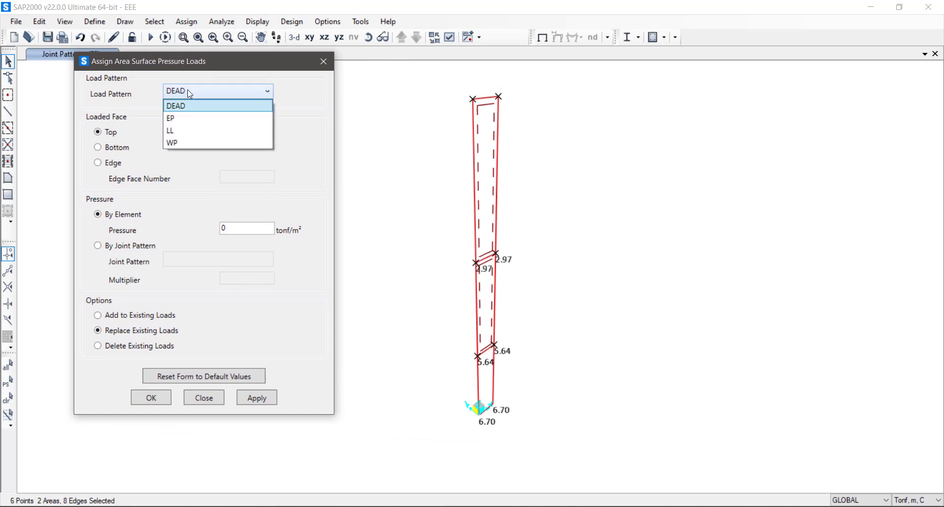
click(197, 118)
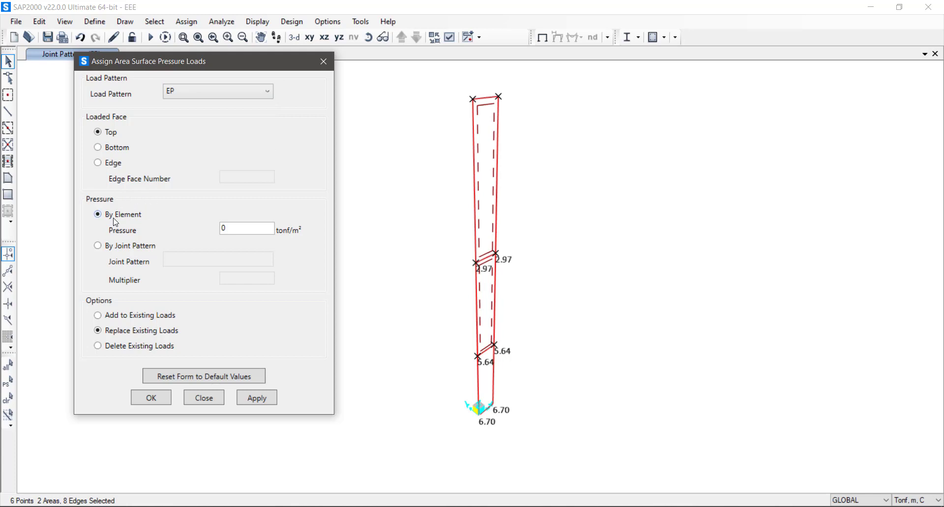
click(130, 246)
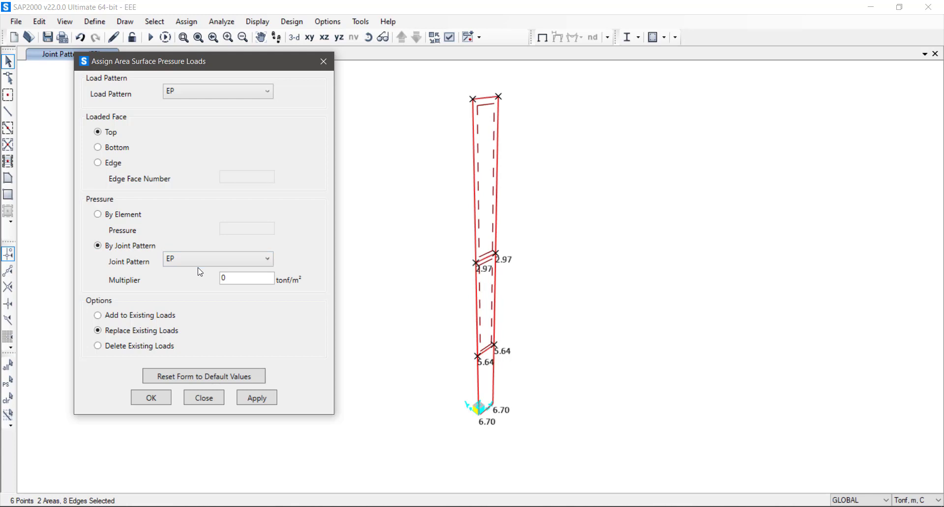
click(253, 282)
drag(260, 281, 217, 281)
text(1)
drag(225, 279, 156, 287)
click(232, 278)
text(0)
key(BackSpace)
text(1)
click(254, 400)
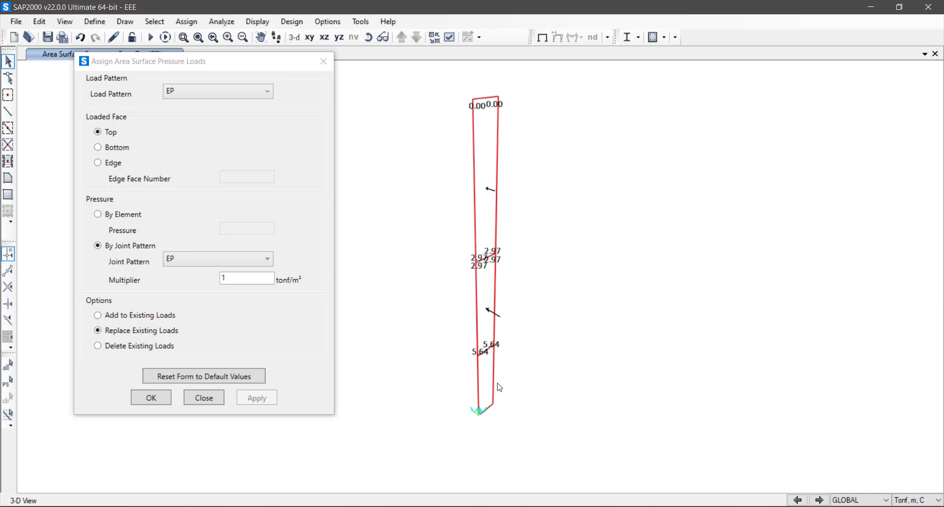
Step: Apply the EP surface pressure by joint pattern EP with multiplier 1 to the lowest wall panel
drag(436, 324, 526, 430)
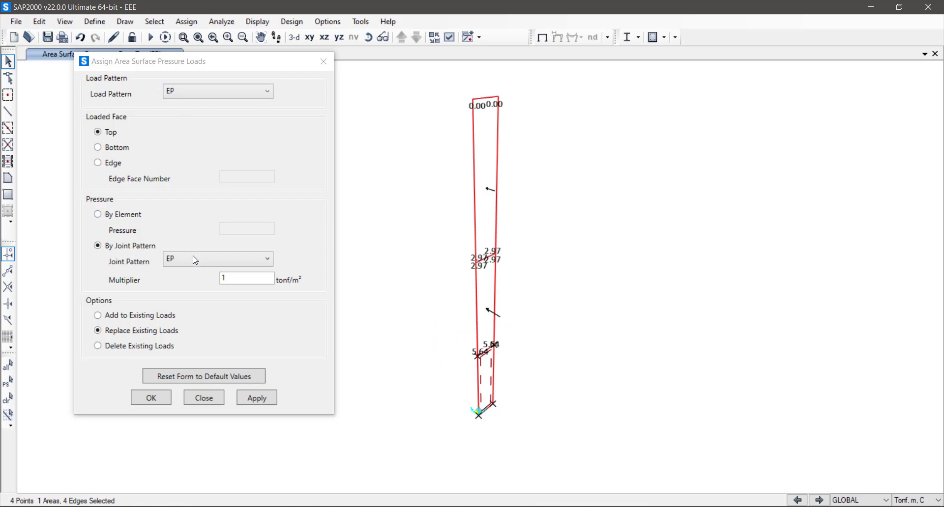
click(257, 258)
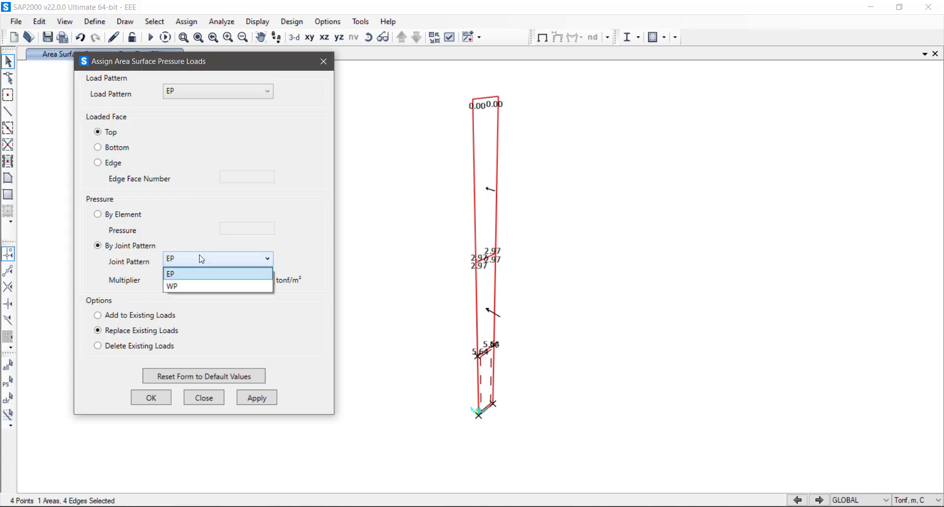
click(216, 270)
click(247, 280)
double_click(247, 281)
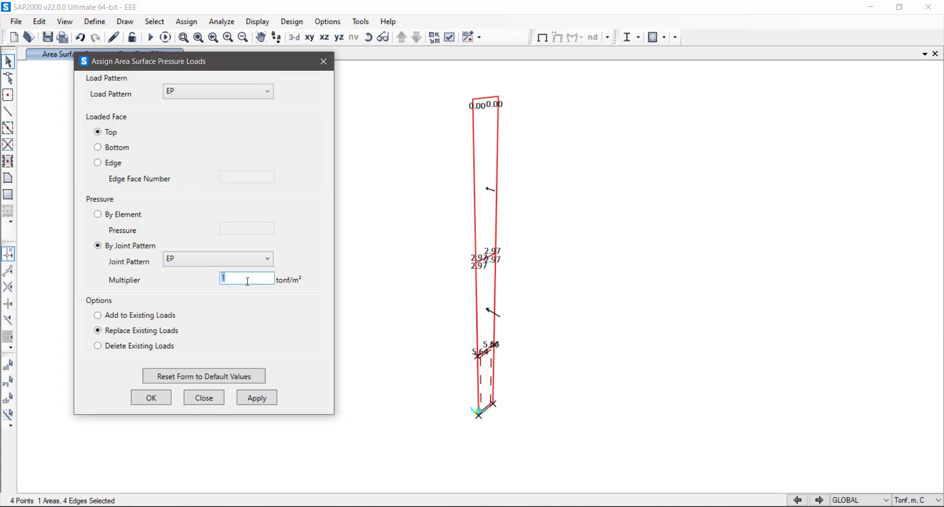
click(256, 400)
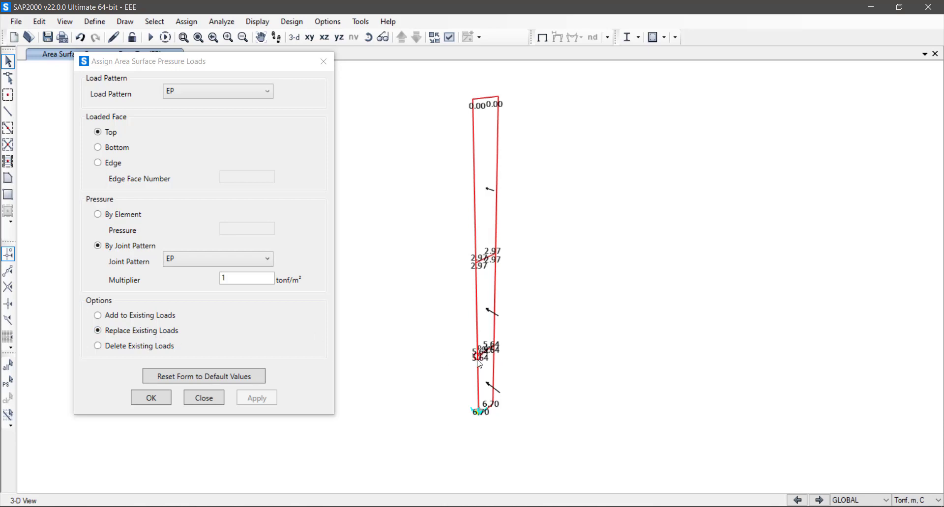
Step: Examine the EP pressure values at the panel joints and the load arrows along the wall
scroll(494, 352, up, 5)
scroll(495, 352, up, 2)
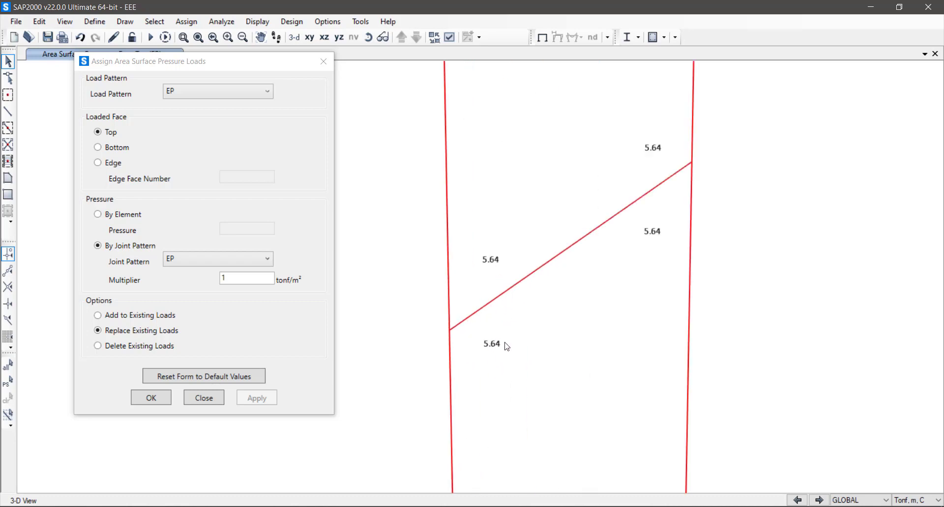
scroll(413, 313, down, 6)
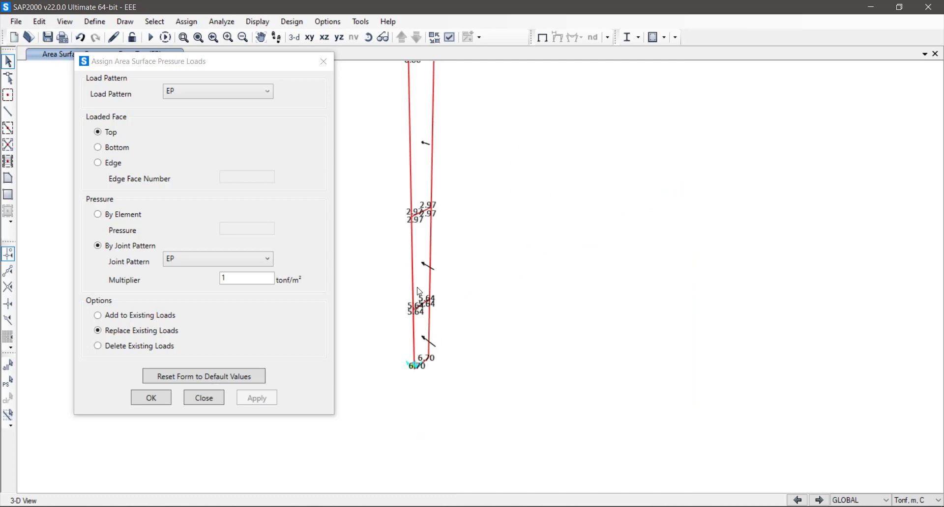
scroll(511, 259, up, 5)
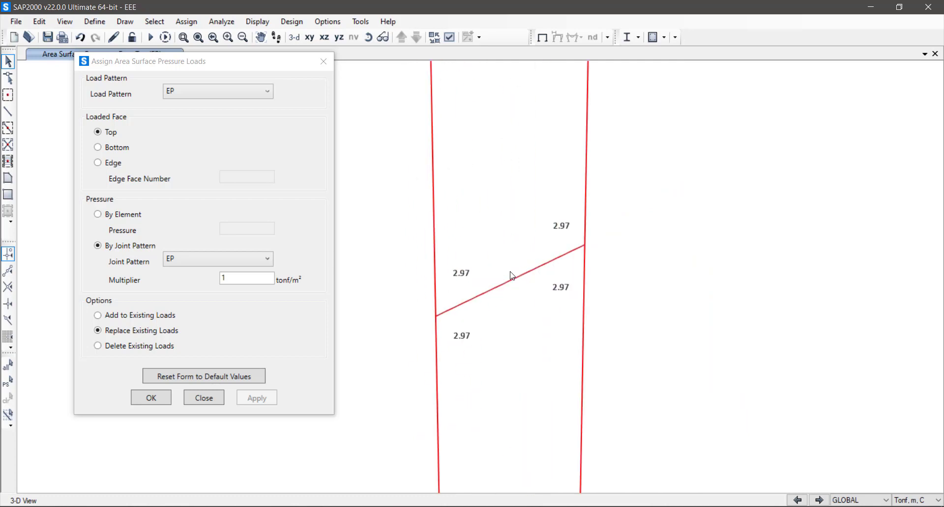
scroll(512, 277, down, 5)
scroll(541, 320, up, 3)
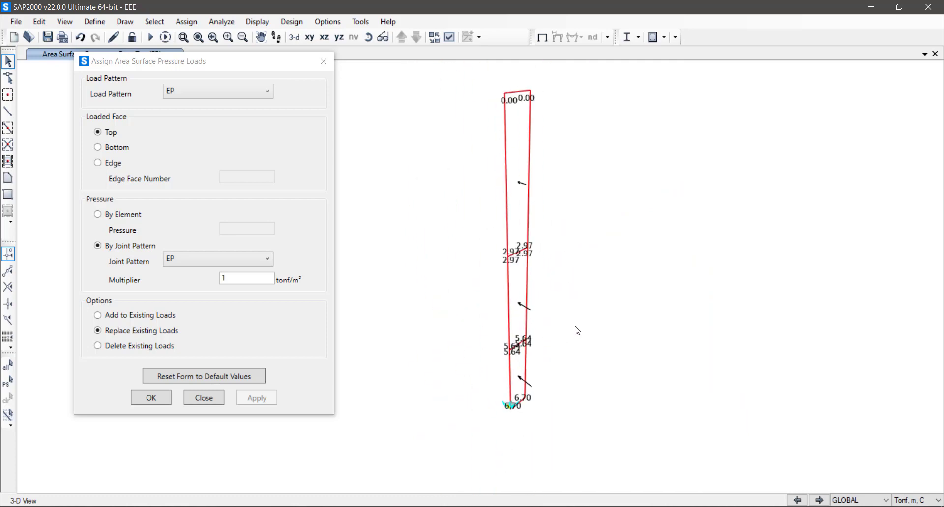
scroll(541, 411, up, 2)
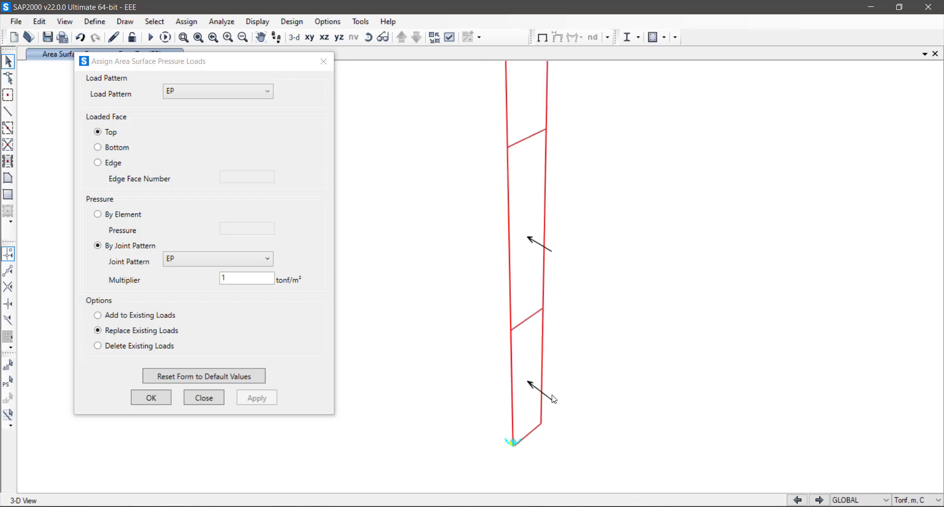
scroll(566, 381, down, 2)
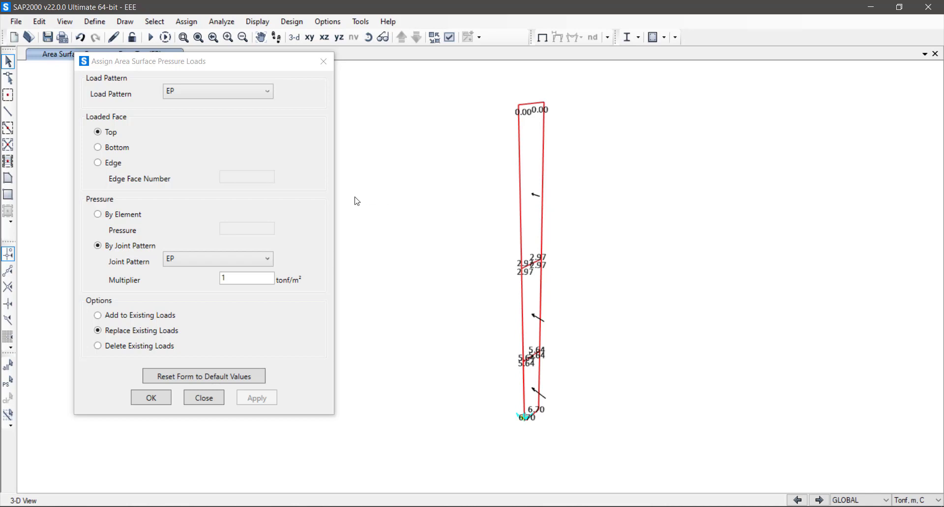
click(238, 276)
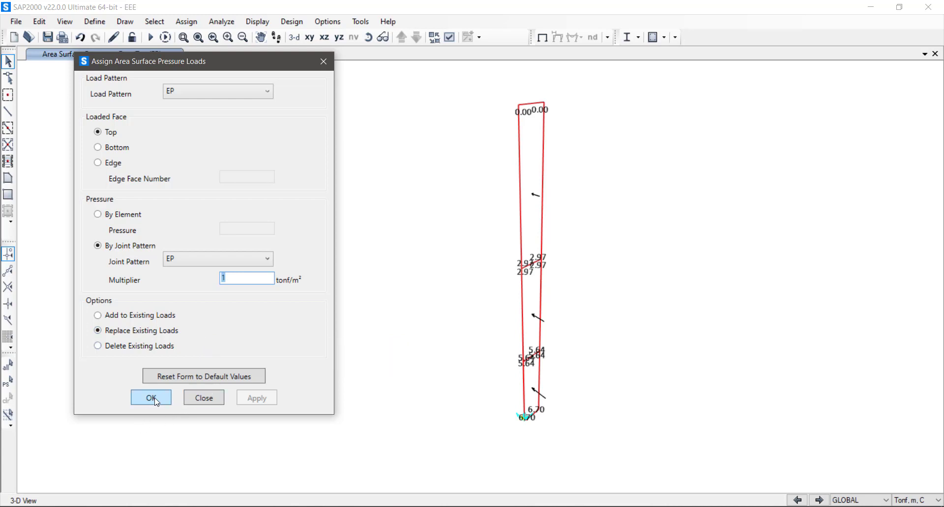
click(468, 338)
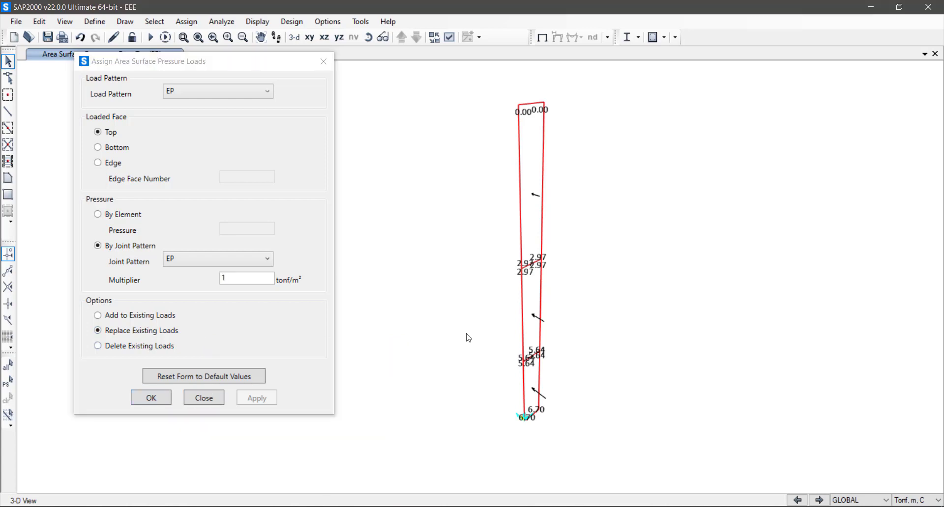
Step: Select the four corner joints of the lowest wall panel and start assigning joint pattern data to them
middle_drag(499, 335, 491, 302)
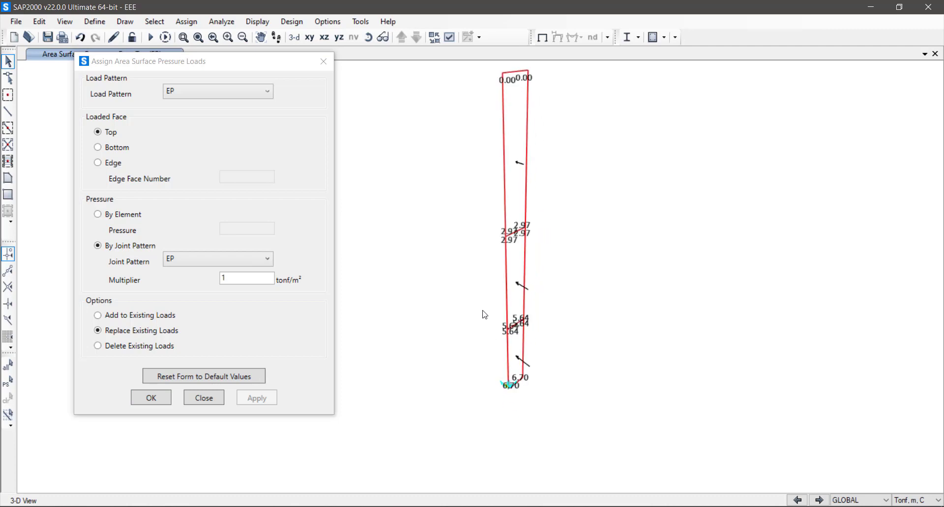
drag(475, 315, 547, 353)
drag(477, 366, 581, 407)
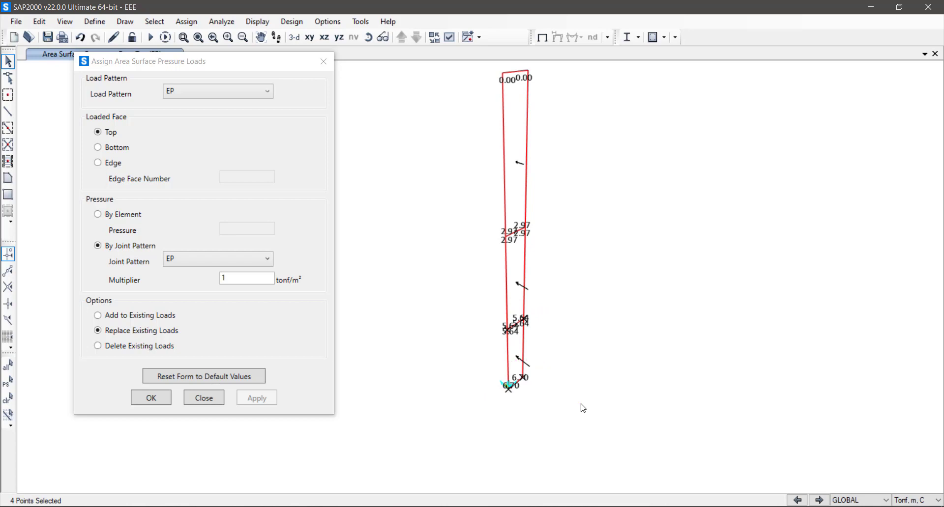
click(204, 398)
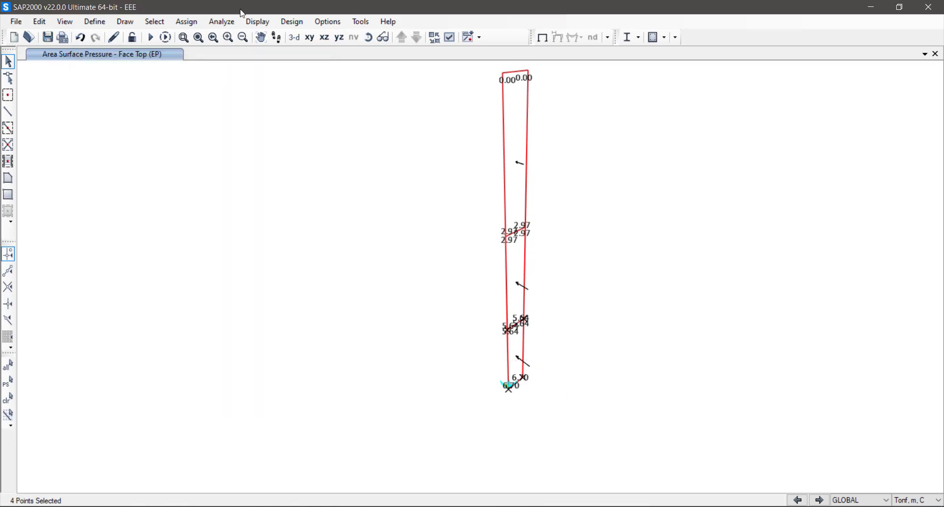
click(186, 21)
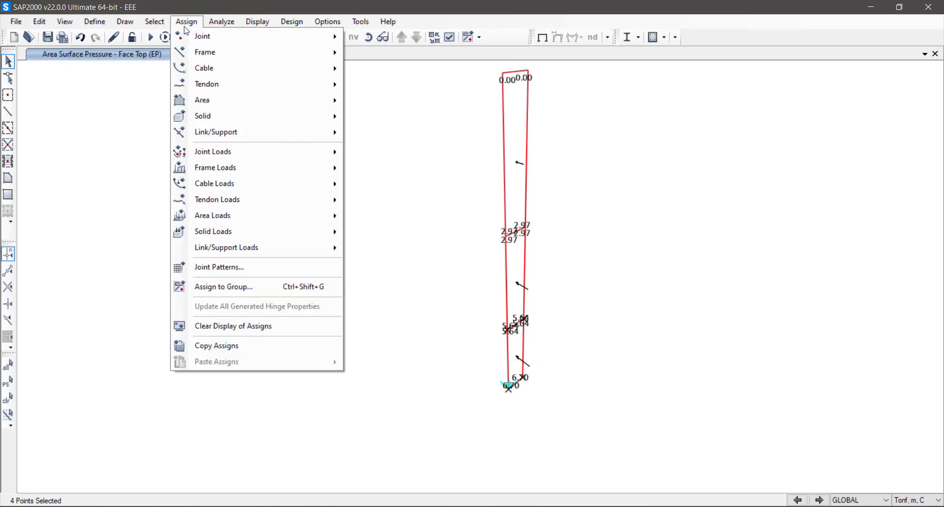
click(262, 266)
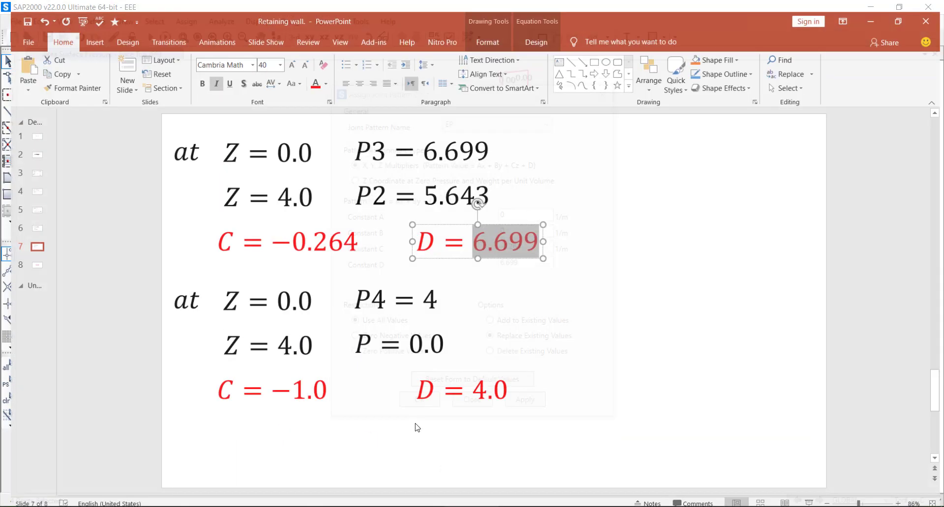
Step: Set the joint pattern constants C to -1 and D to 4, following the values on the PowerPoint slide
scroll(414, 425, down, 1)
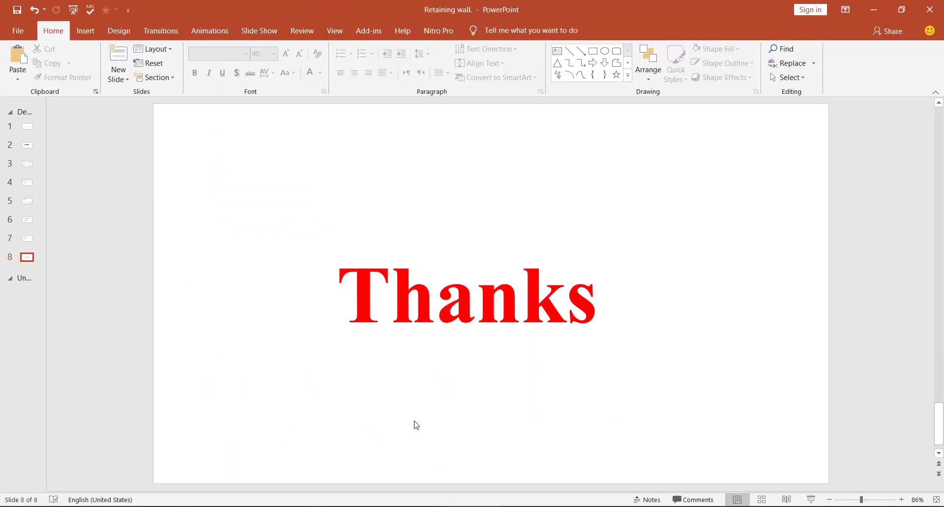
scroll(415, 425, up, 2)
scroll(294, 385, down, 1)
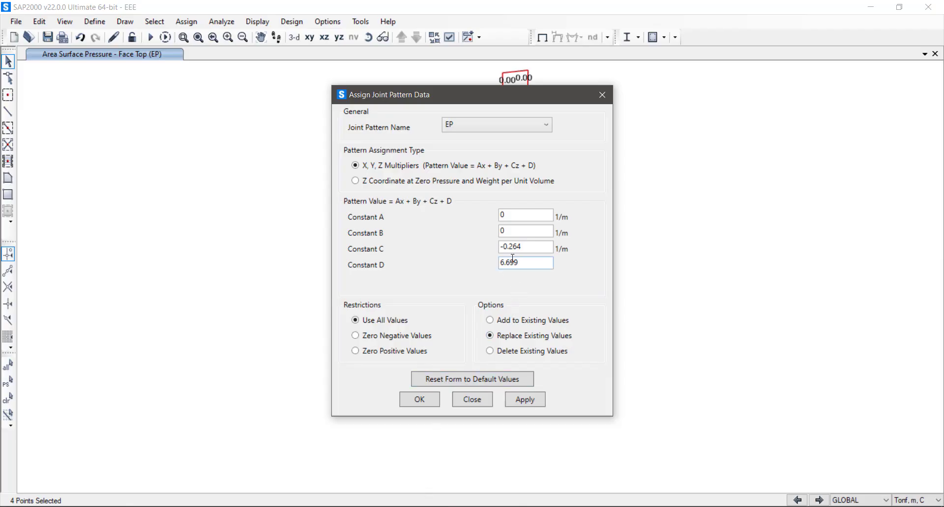
click(527, 242)
key(BackSpace)
key(BackSpace)
key(BackSpace)
key(BackSpace)
key(BackSpace)
text(1)
key(Tab)
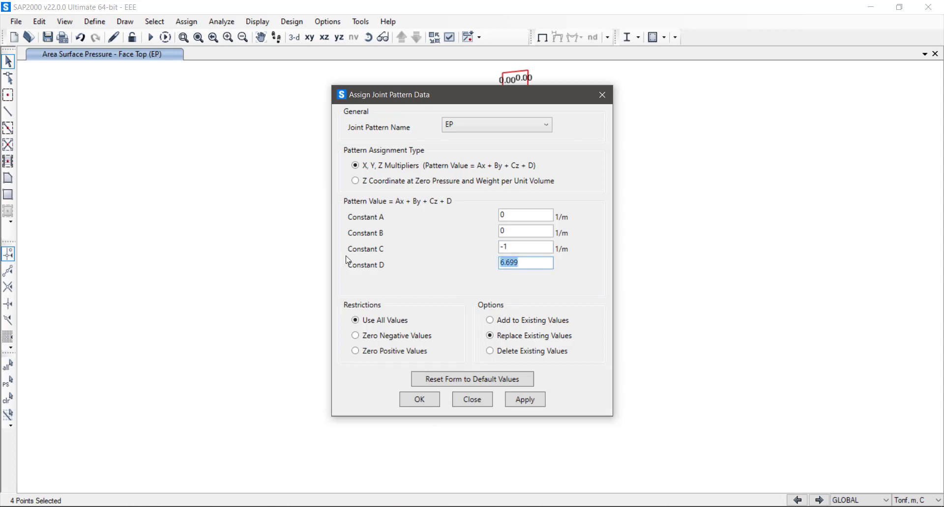
text(4)
click(534, 247)
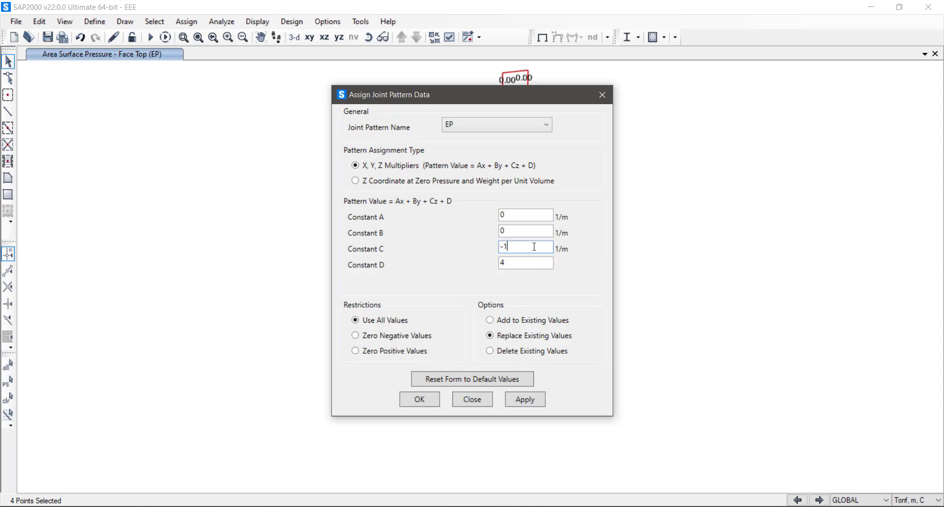
Step: Assign these constants to the four selected joints under joint pattern WP, replacing existing values
click(474, 129)
click(464, 149)
drag(465, 96, 238, 93)
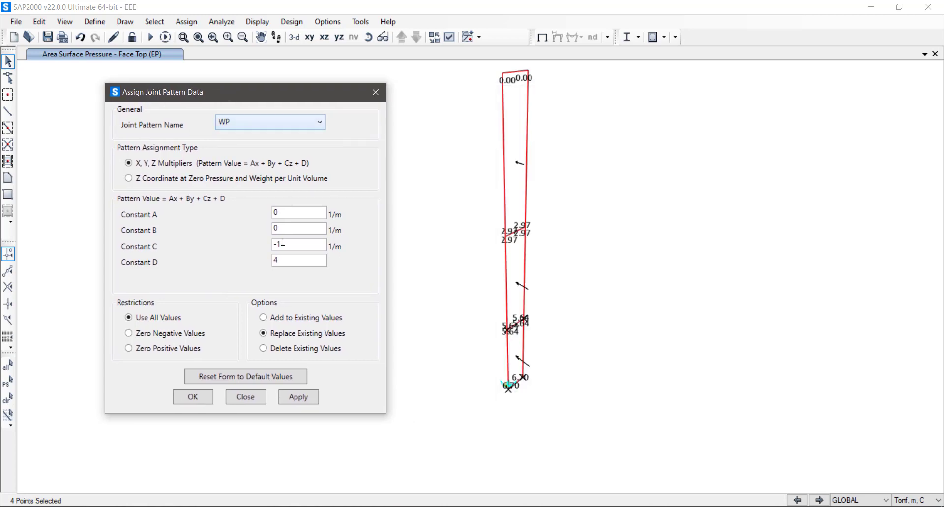
click(299, 398)
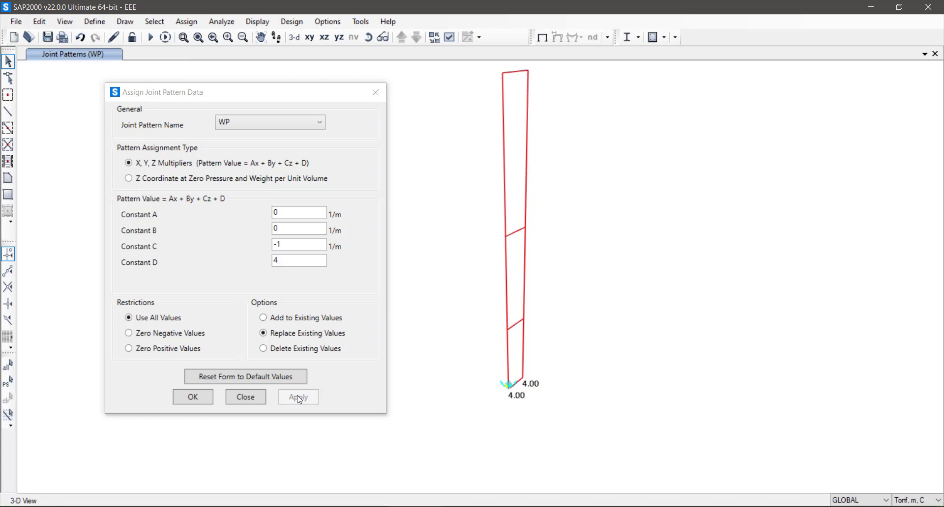
mouse_move(475, 309)
mouse_down()
mouse_move(607, 338)
mouse_move(433, 337)
mouse_move(586, 400)
mouse_up()
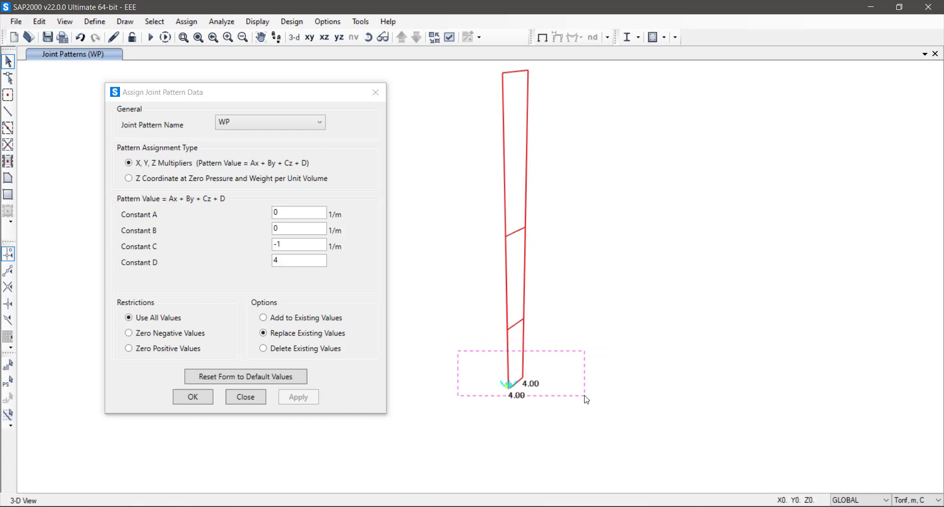
click(311, 377)
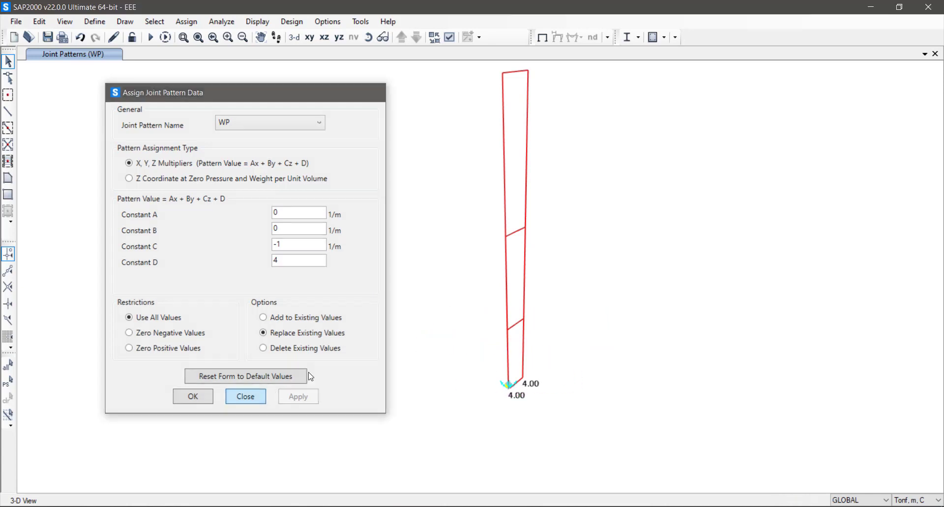
key(Return)
Step: Apply a WP load pattern surface pressure to the top face of the lowest wall panel, by joint pattern WP with multiplier 1, and save the model
drag(436, 318, 605, 429)
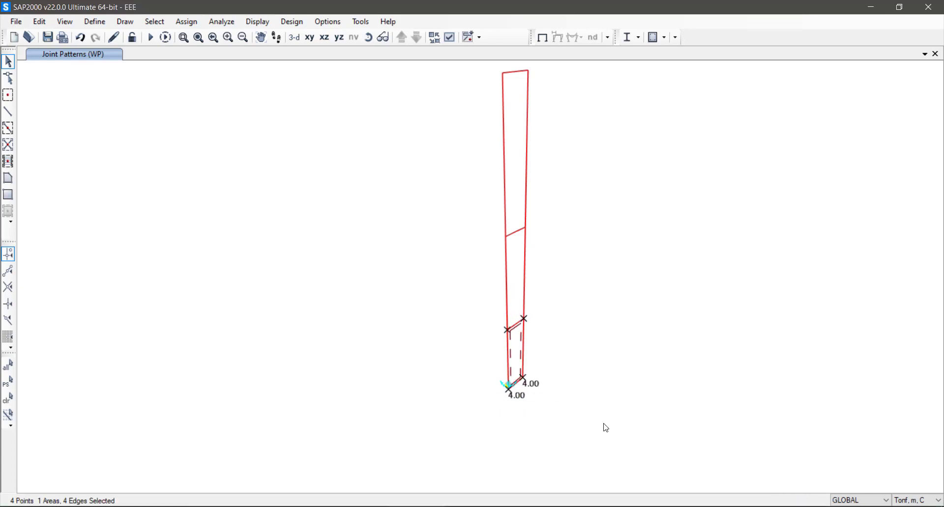
click(190, 25)
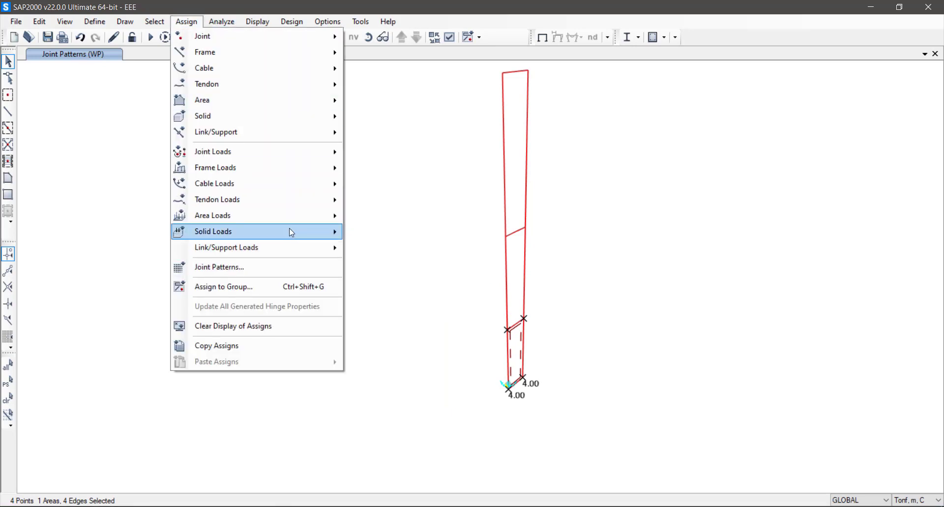
mouse_move(289, 216)
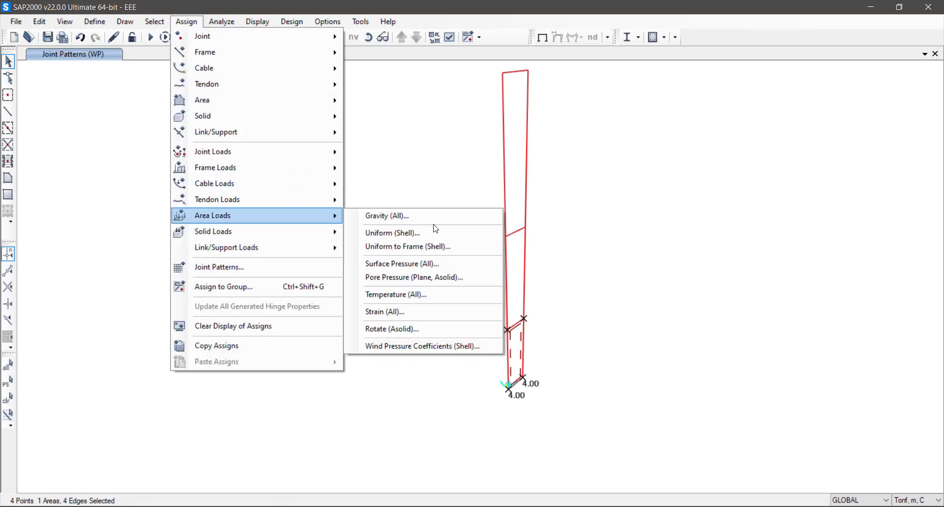
click(453, 267)
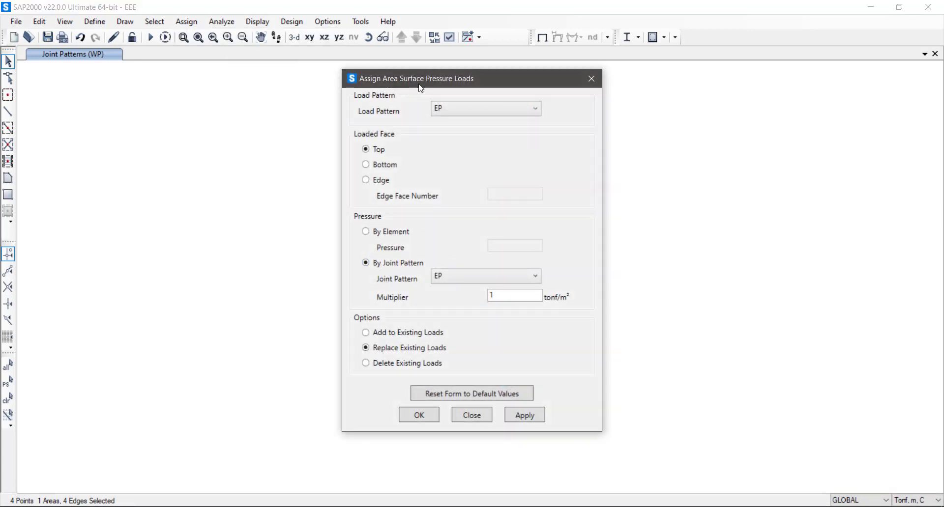
drag(407, 84, 203, 74)
click(275, 96)
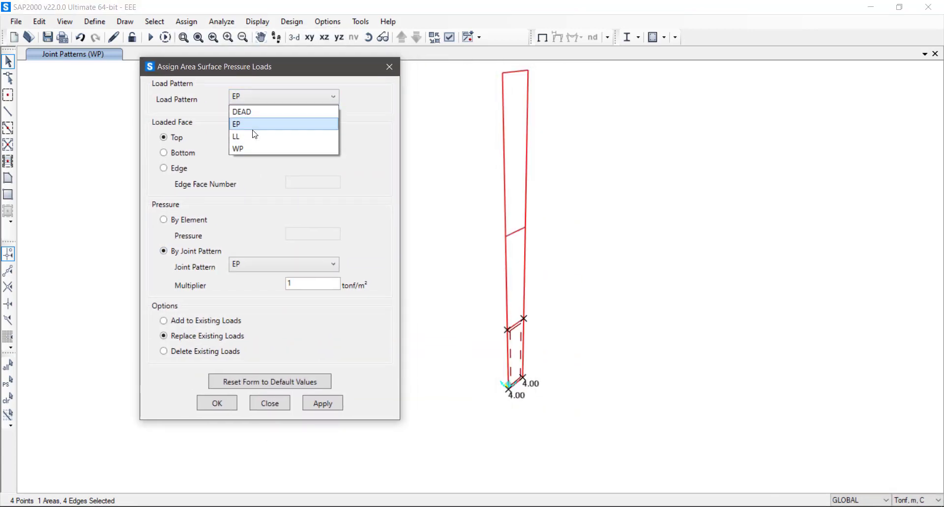
click(253, 148)
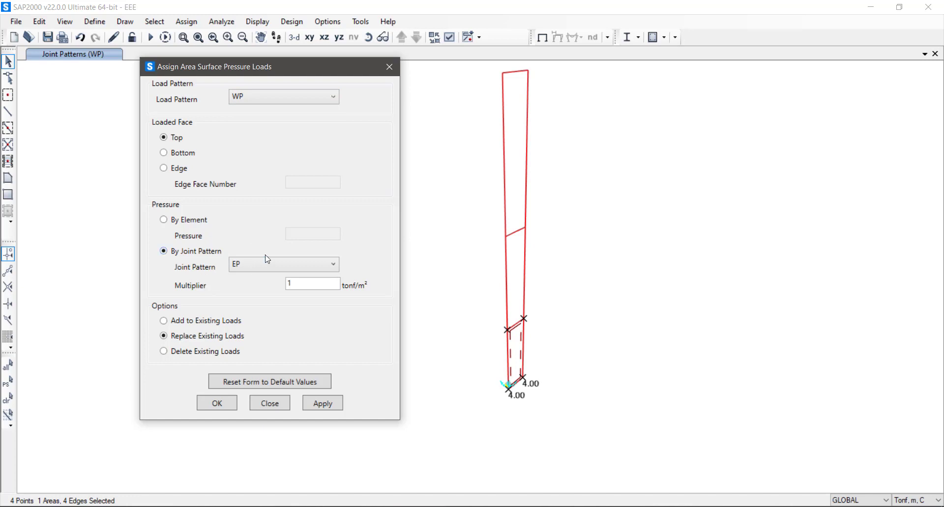
click(275, 270)
click(262, 287)
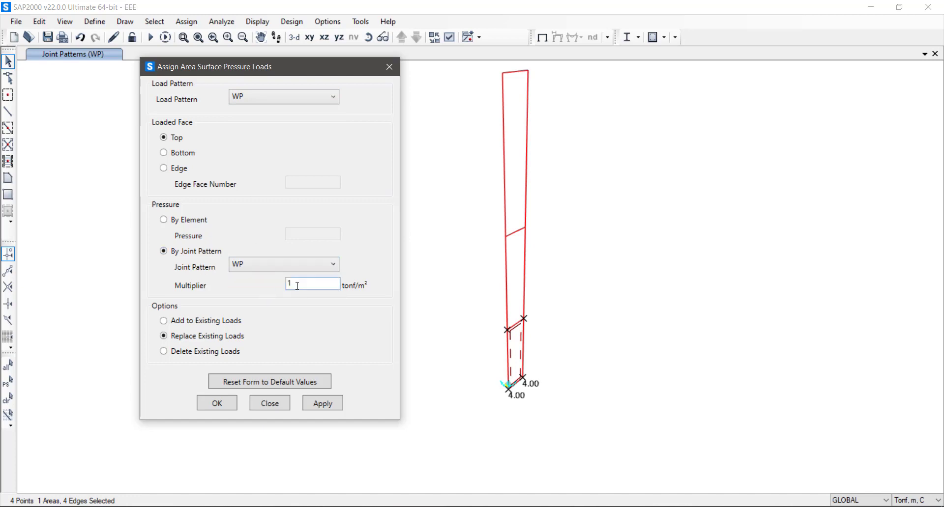
click(302, 285)
click(322, 403)
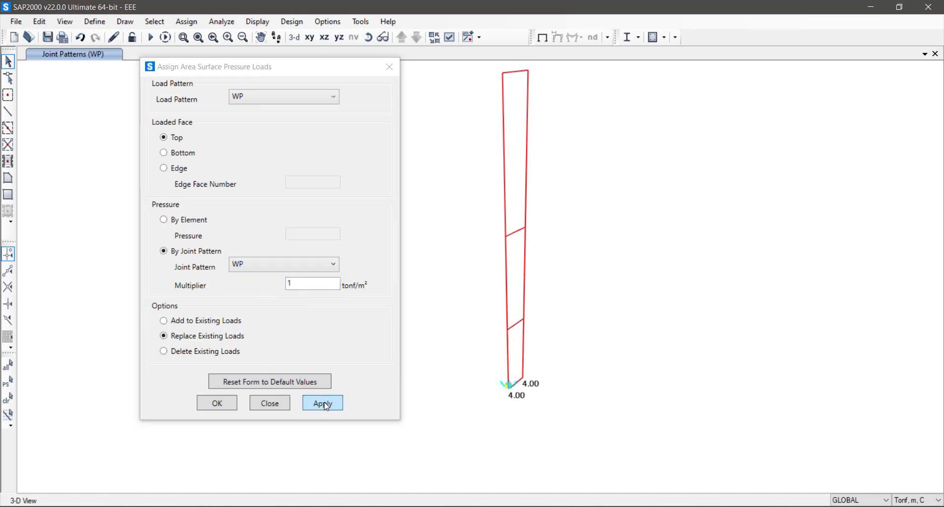
click(222, 408)
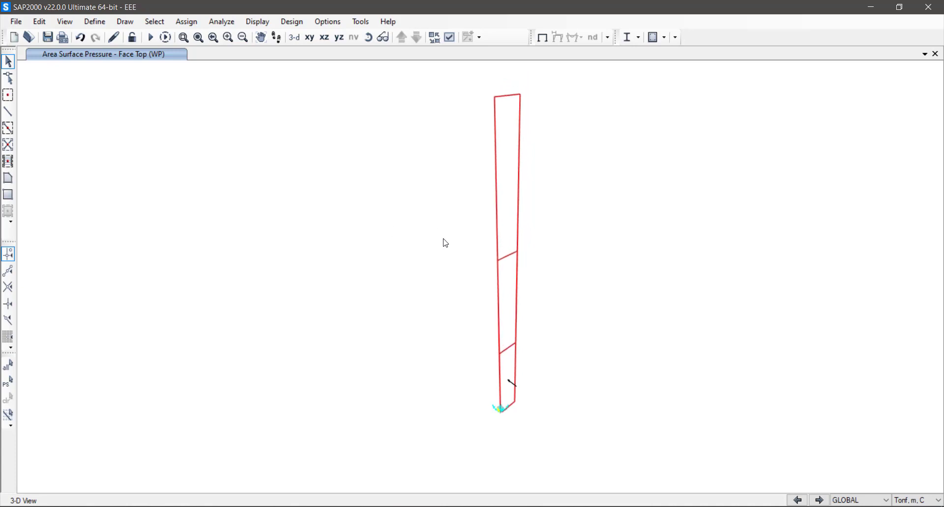
click(48, 37)
Step: Divide all three wall panels into area objects with a maximum size of 0.25 m along both edges
drag(464, 91, 615, 480)
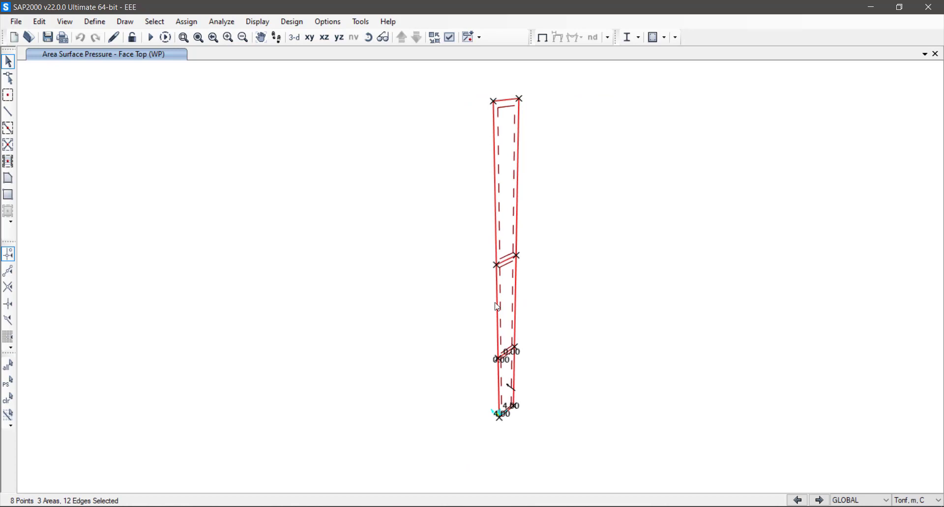
click(40, 22)
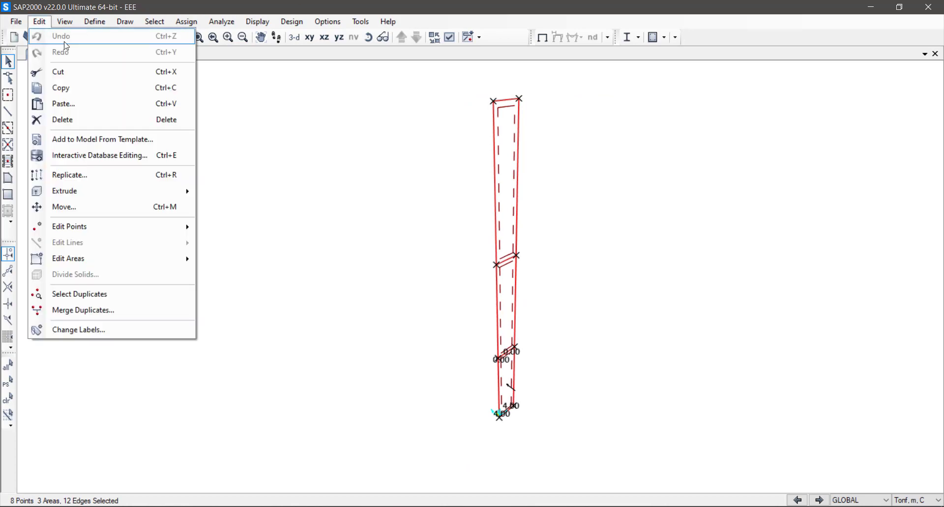
mouse_move(152, 259)
click(251, 260)
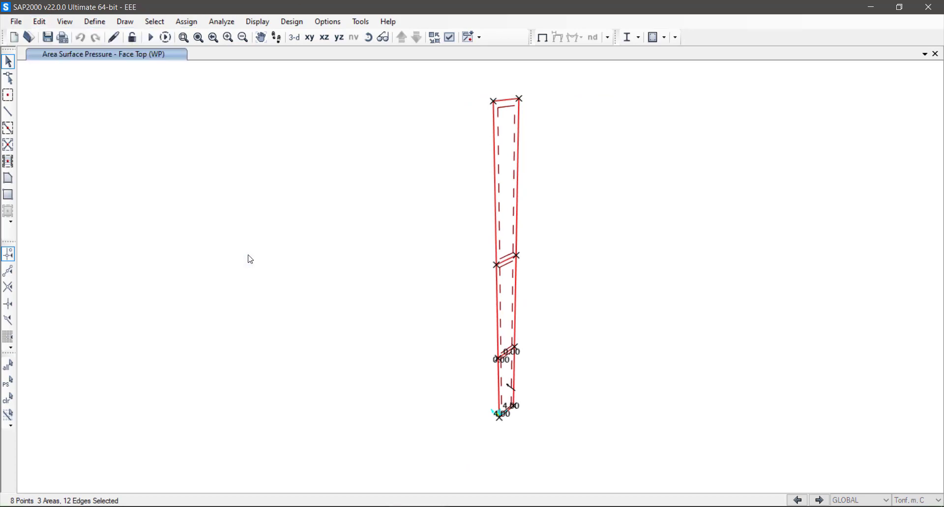
click(440, 121)
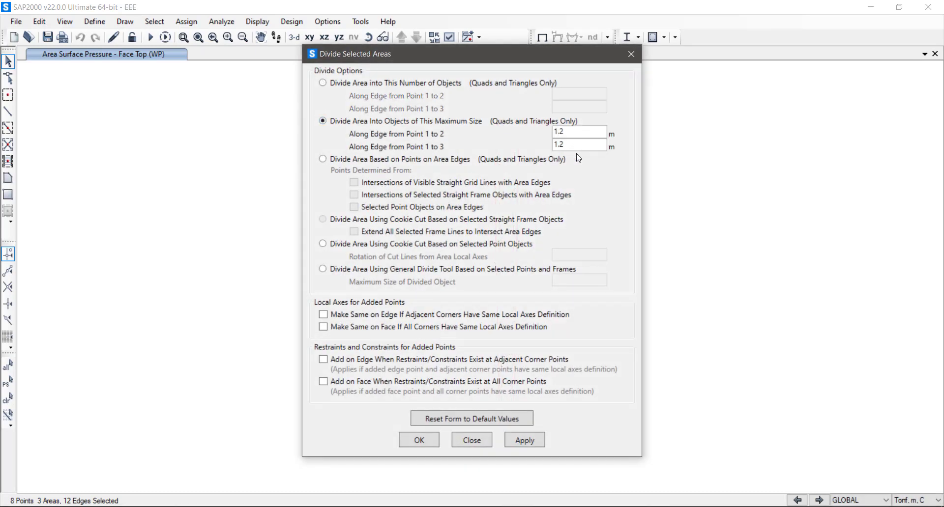
double_click(570, 132)
text(.25)
key(Tab)
text(.25)
click(524, 440)
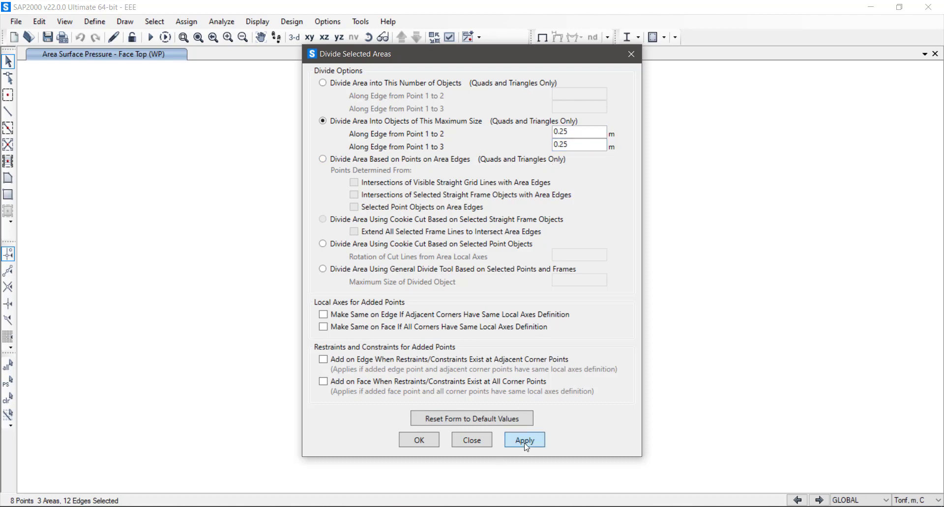
click(419, 440)
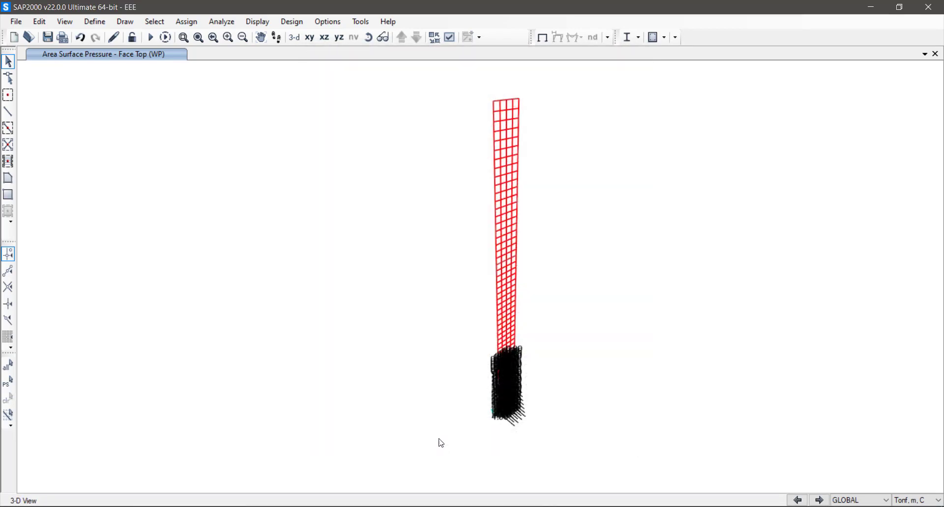
Step: Assign pinned restraints, with translations 1, 2 and 3 fixed, to the five joints along the wall's top edge in the undeformed view
click(542, 37)
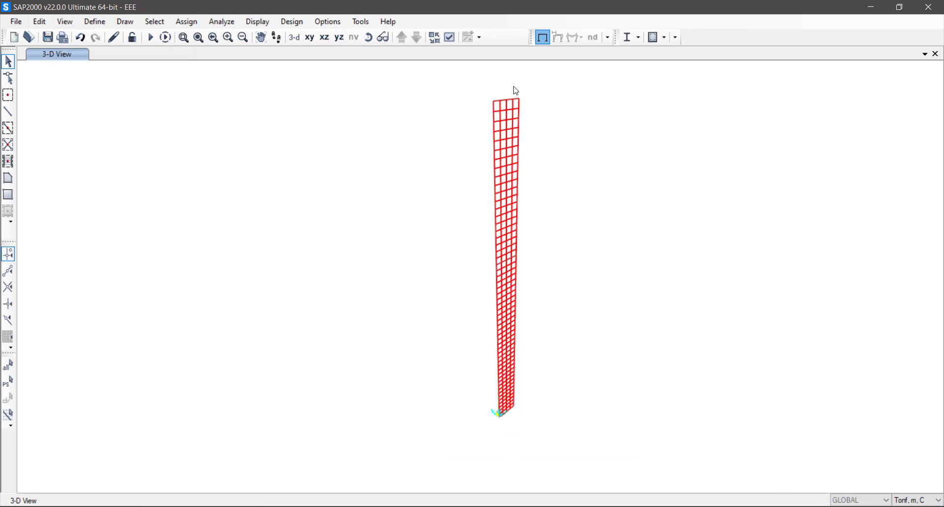
scroll(516, 91, up, 5)
drag(253, 132, 583, 230)
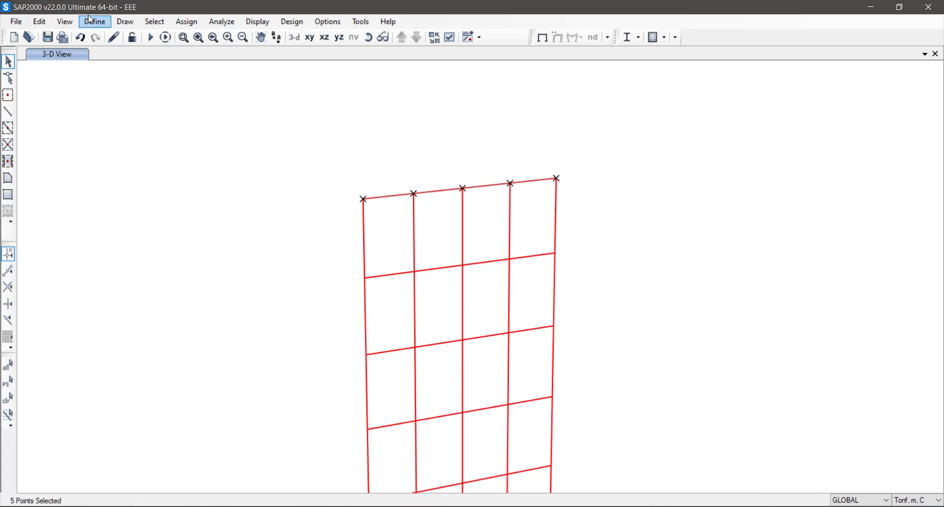
click(186, 21)
mouse_move(267, 43)
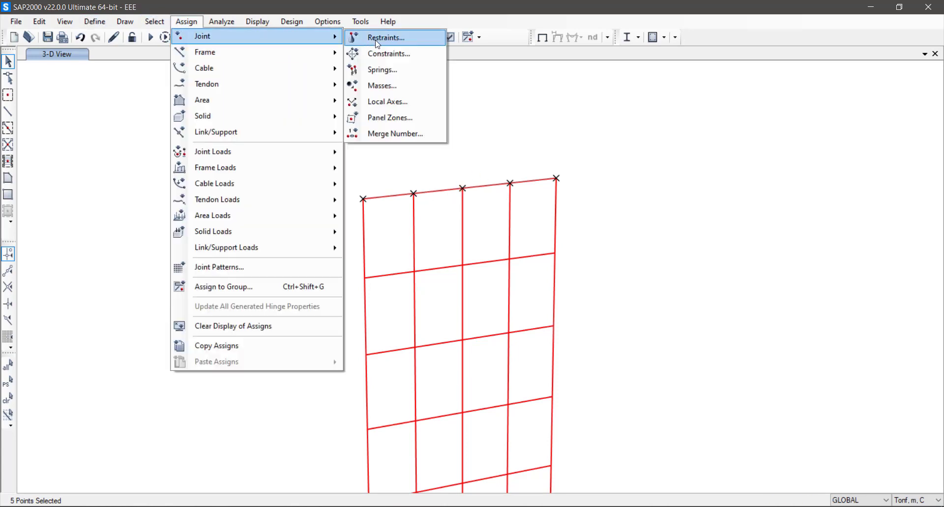
click(389, 36)
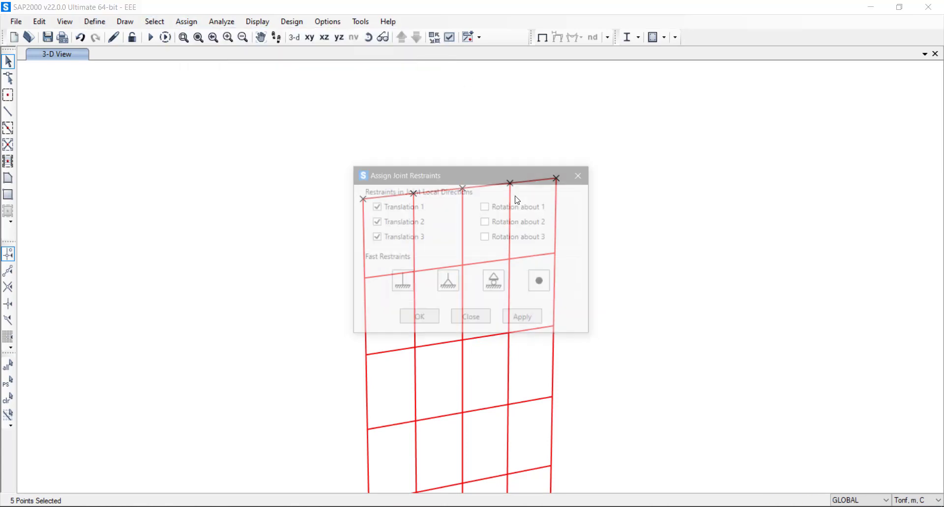
click(449, 282)
click(522, 319)
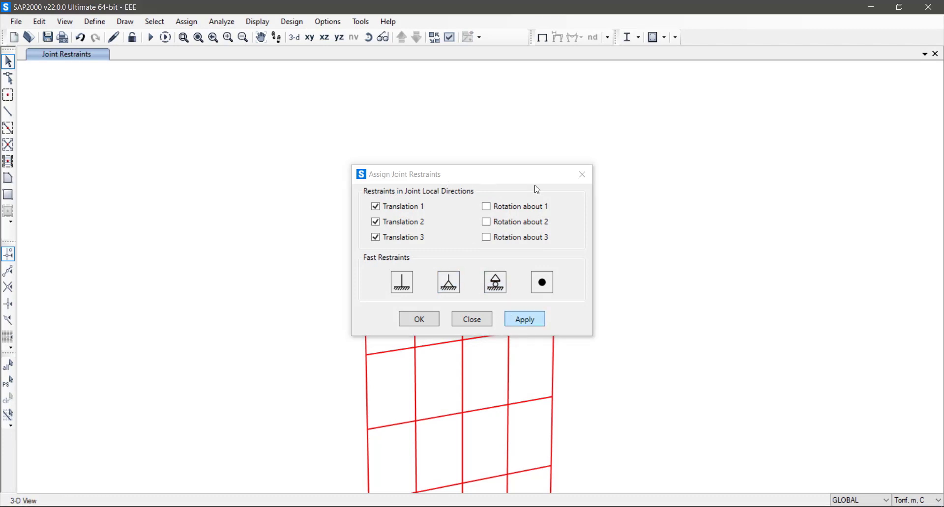
Step: Assign pinned restraints, with translations 1, 2 and 3 fixed, to the three interior joints along the upper intermediate support level
drag(446, 176, 773, 195)
scroll(487, 200, down, 3)
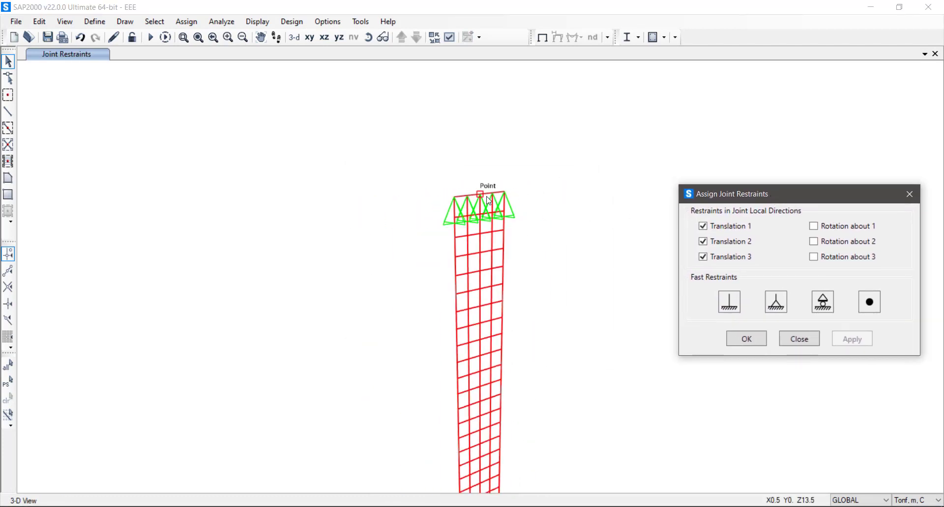
shift+middle_drag(533, 360, 417, 194)
scroll(379, 344, up, 3)
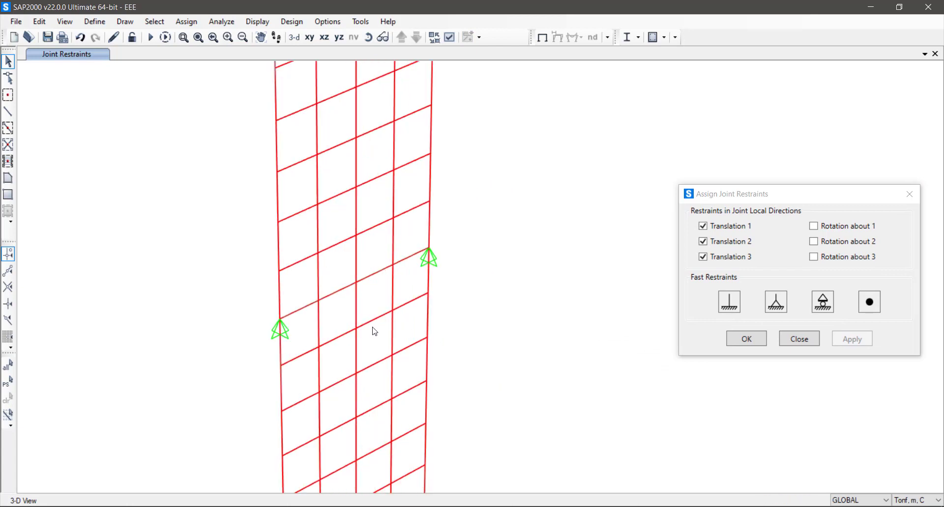
click(320, 302)
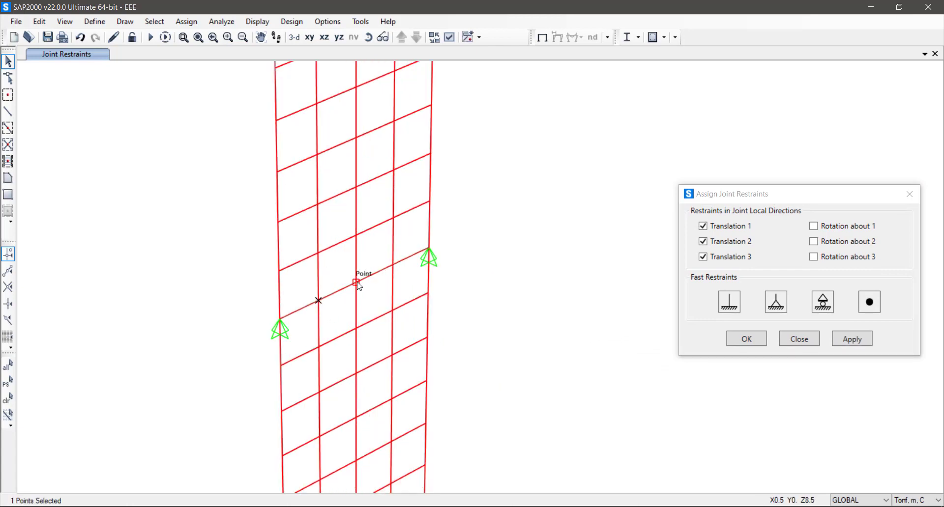
click(357, 284)
click(394, 267)
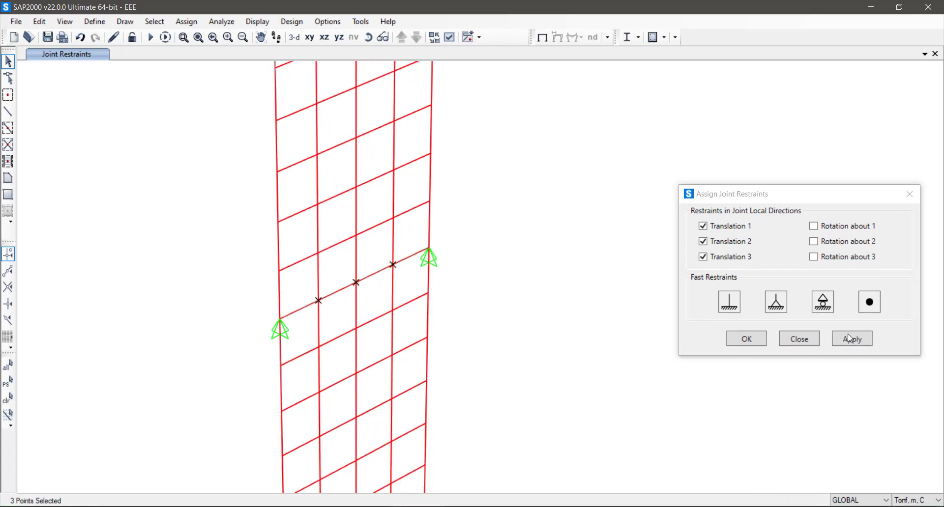
click(860, 345)
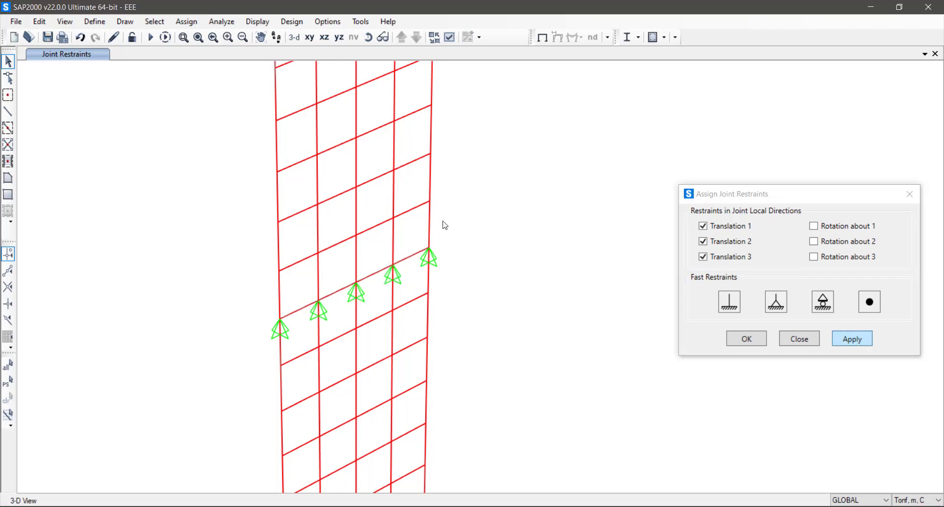
Step: Apply the same pinned restraints to the three interior joints along the lower intermediate support level
scroll(446, 226, down, 3)
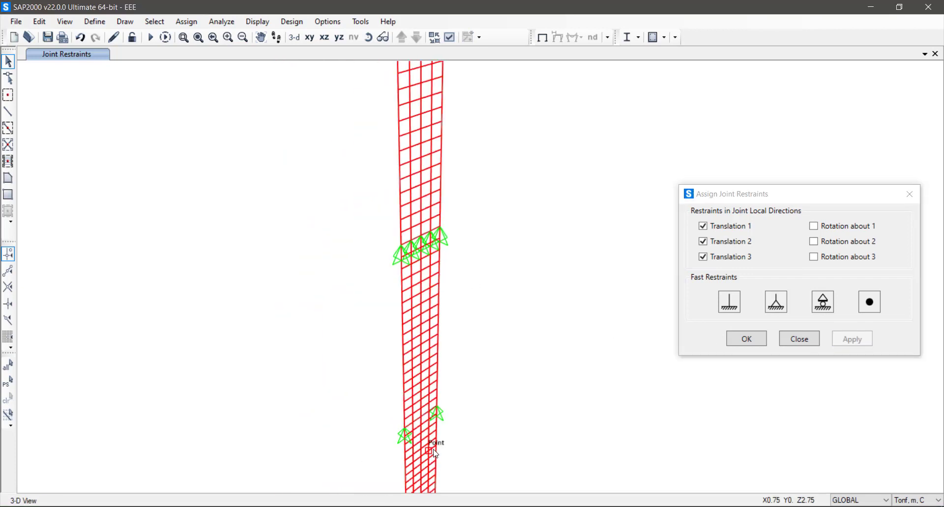
scroll(435, 453, up, 2)
click(355, 346)
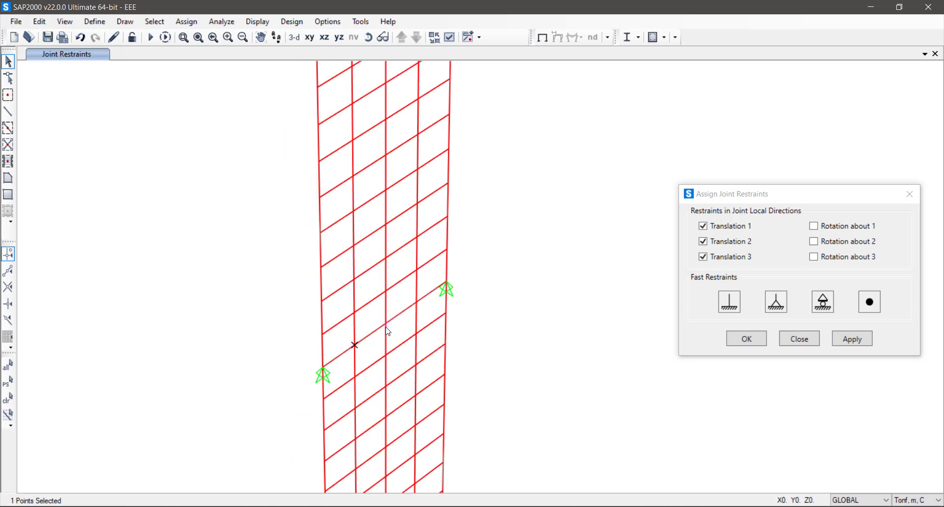
click(386, 324)
click(416, 302)
click(852, 339)
scroll(533, 306, down, 2)
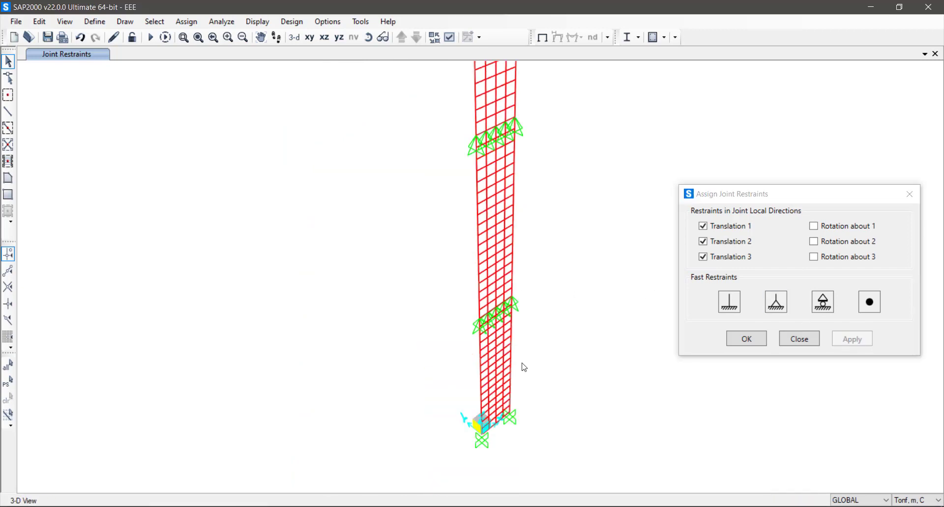
Step: Assign fixed restraints, with all three translations and all three rotations restrained, to the three interior joints along the wall's base
scroll(524, 368, up, 4)
click(358, 384)
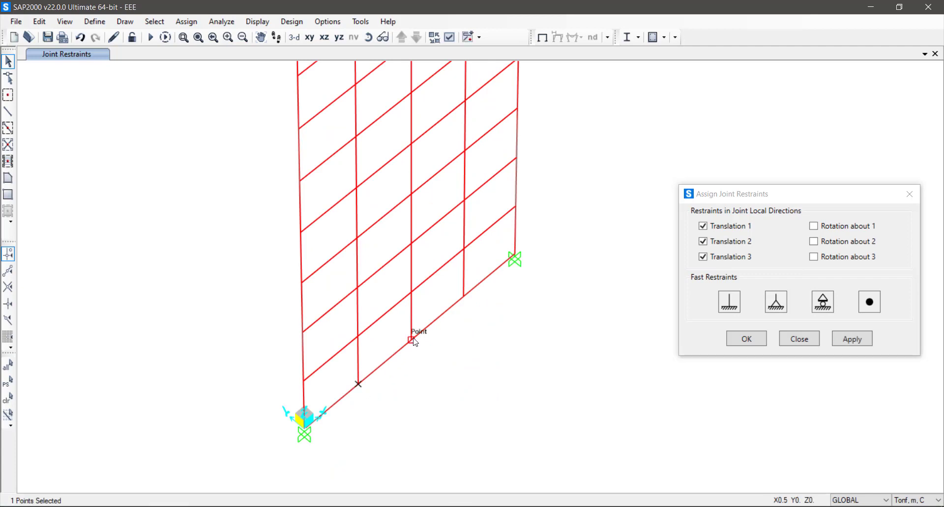
click(411, 340)
click(464, 297)
click(738, 311)
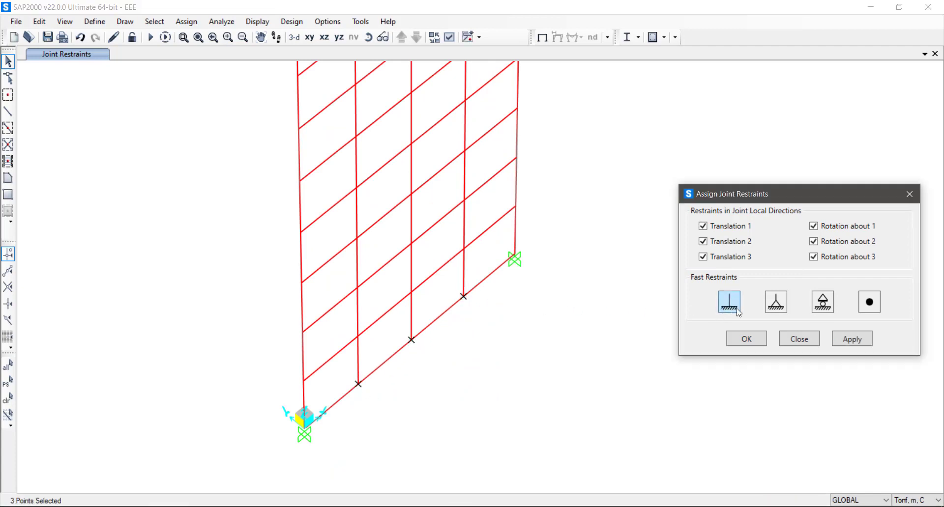
click(854, 339)
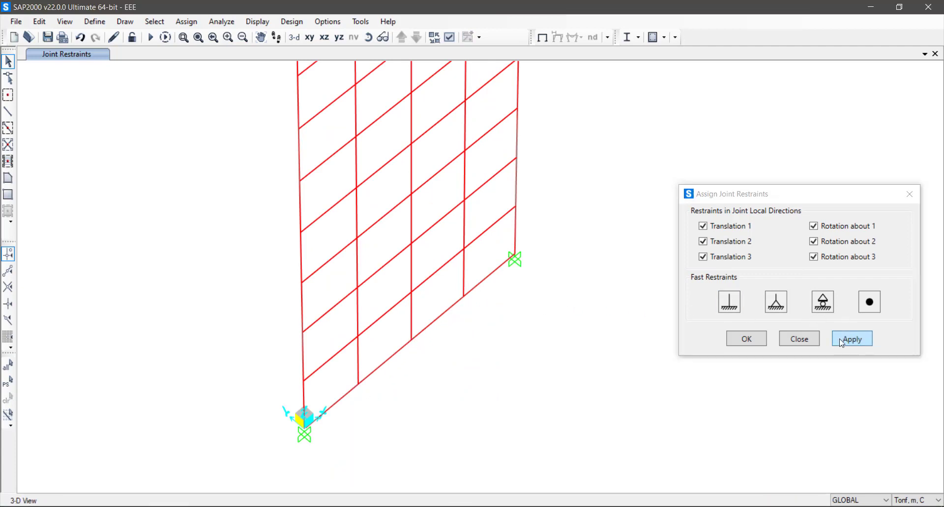
click(760, 344)
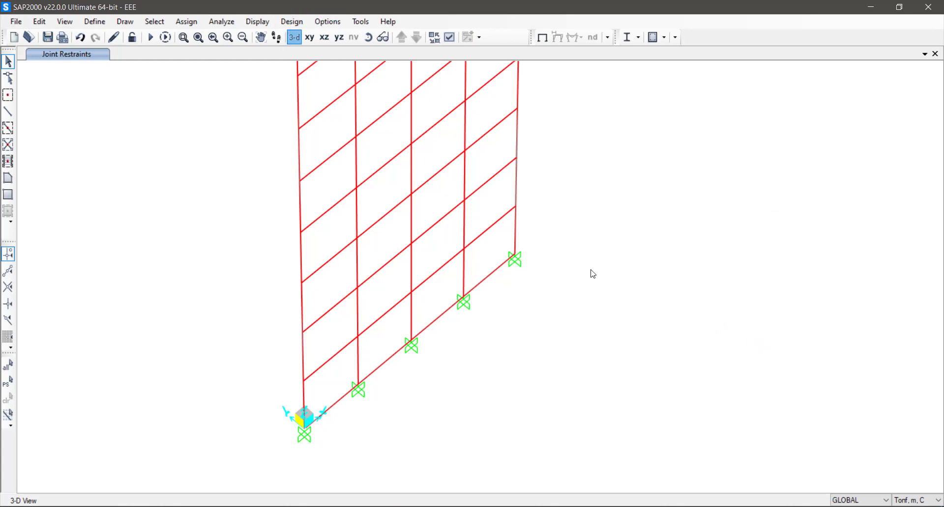
Step: Set the analysis options to Plane Frame in the XZ plane, with UX, UZ and RY as the available degrees of freedom
key(F3)
scroll(483, 254, down, 1)
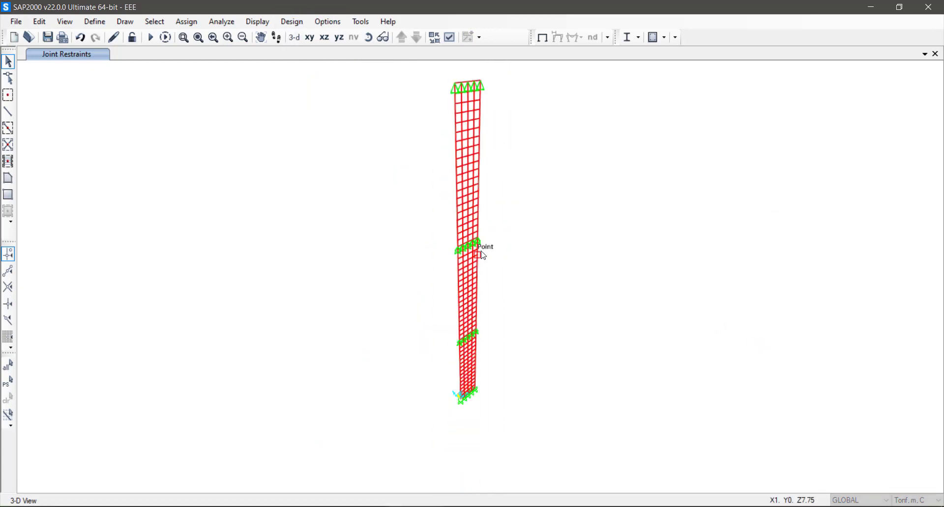
click(187, 22)
mouse_move(219, 22)
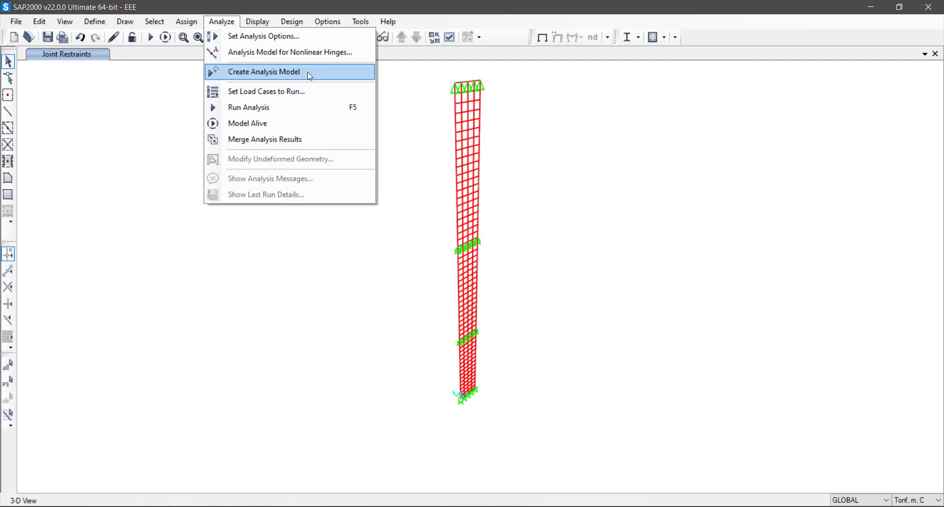
click(310, 36)
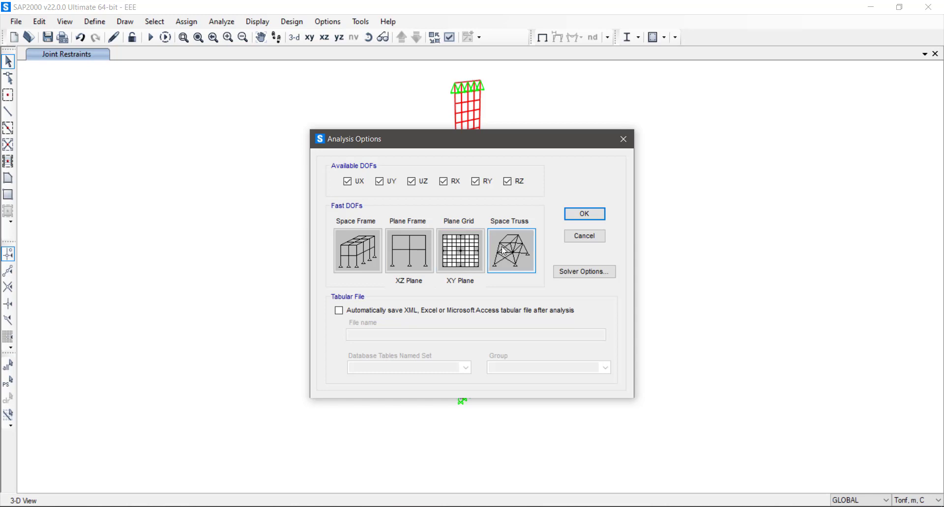
click(407, 260)
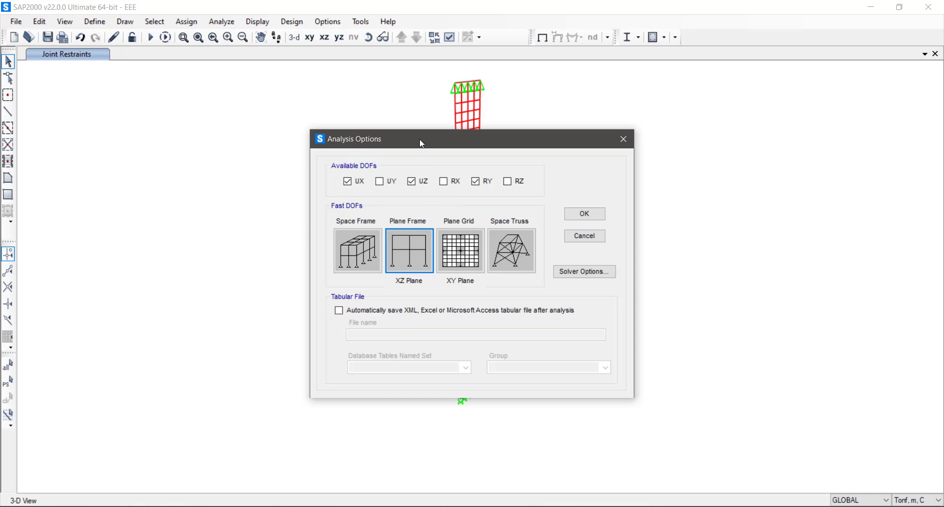
click(473, 243)
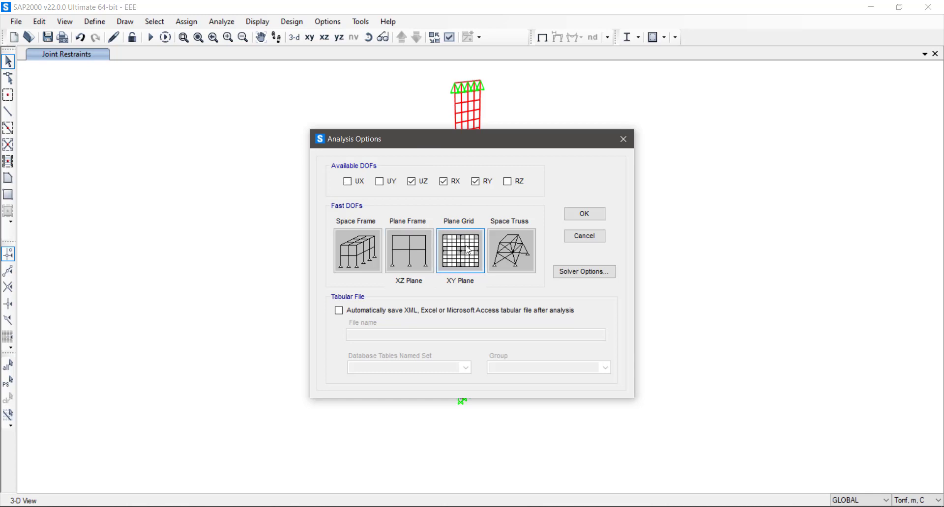
click(517, 256)
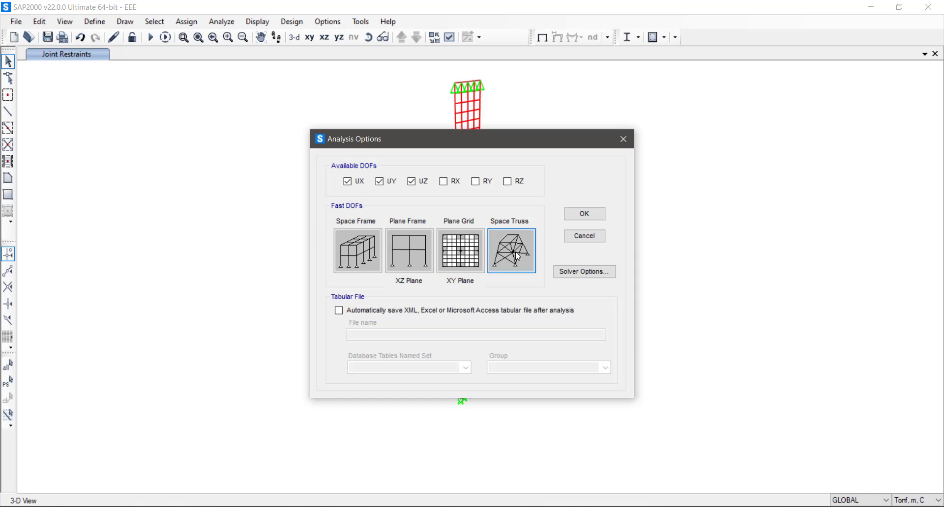
click(339, 242)
click(418, 255)
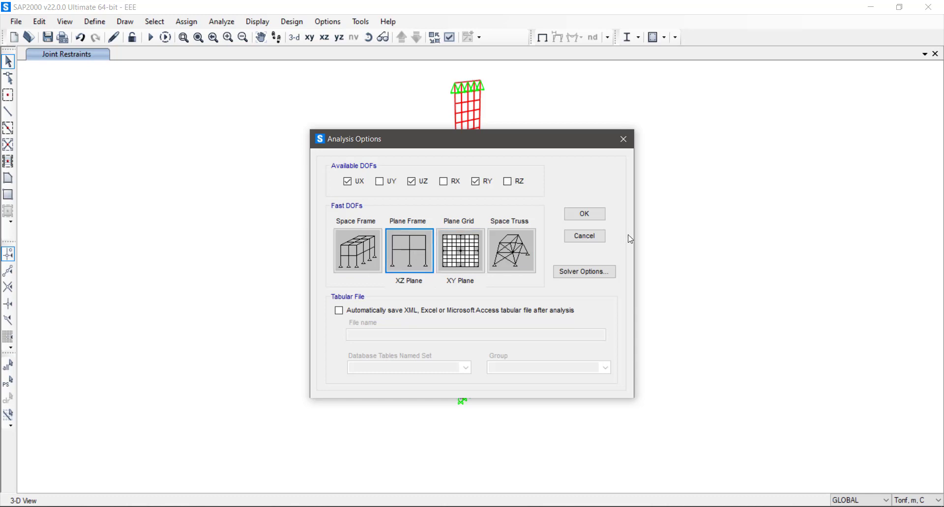
click(588, 218)
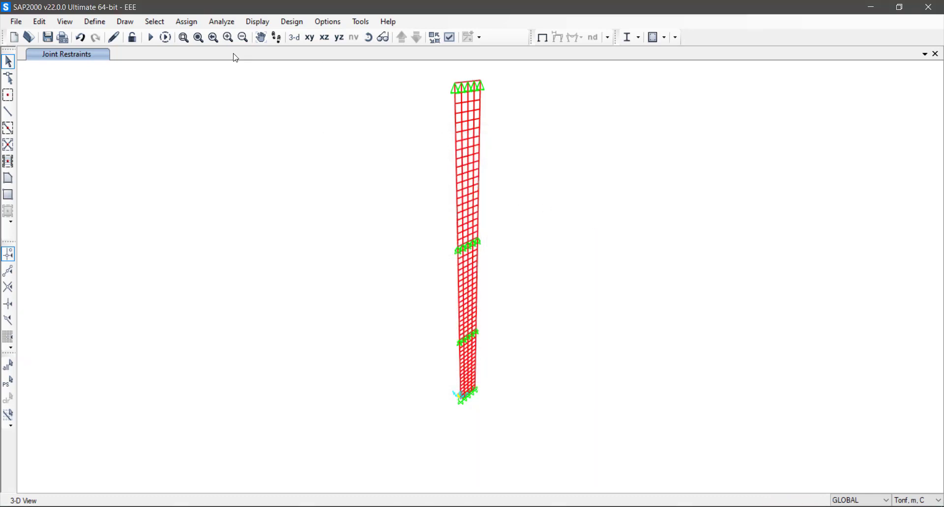
Step: Create a Linear Add load combination named DL+LL+EP+WP and add the DEAD case to it with scale factor 1
click(96, 22)
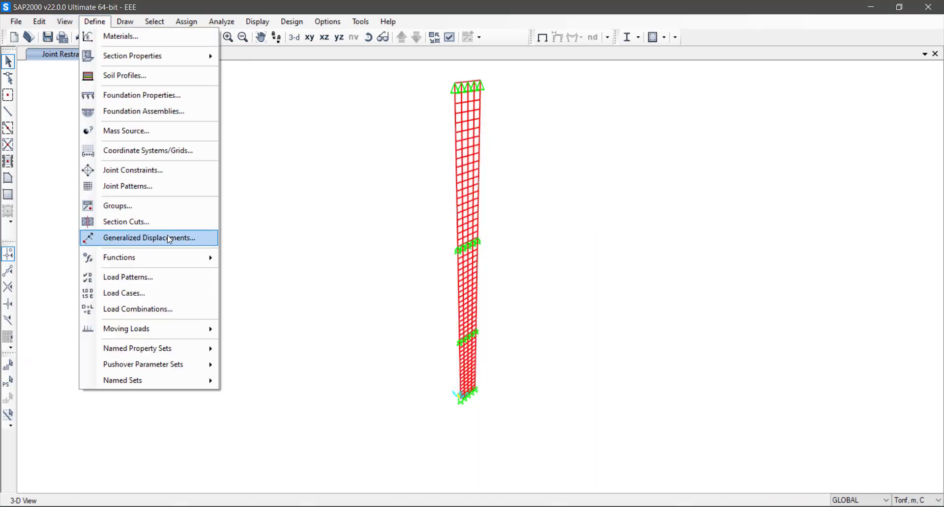
click(168, 310)
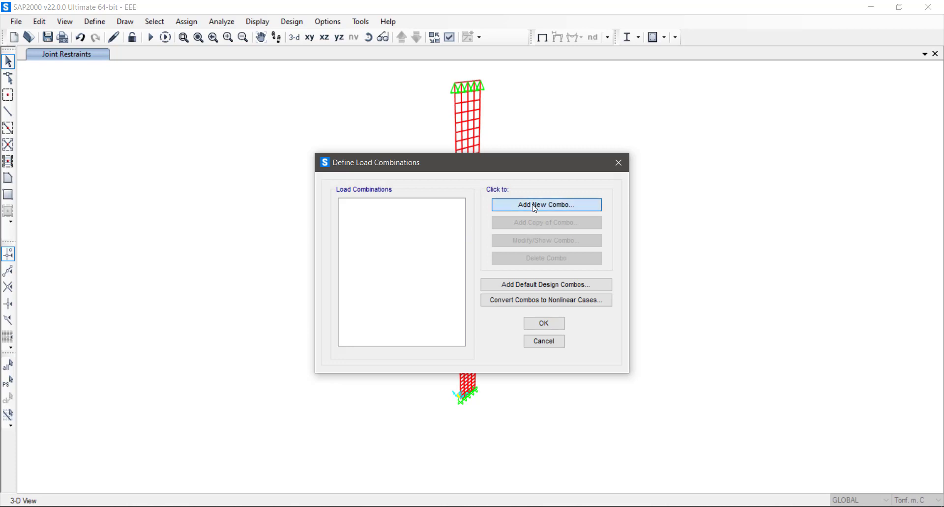
click(553, 205)
drag(556, 150, 411, 153)
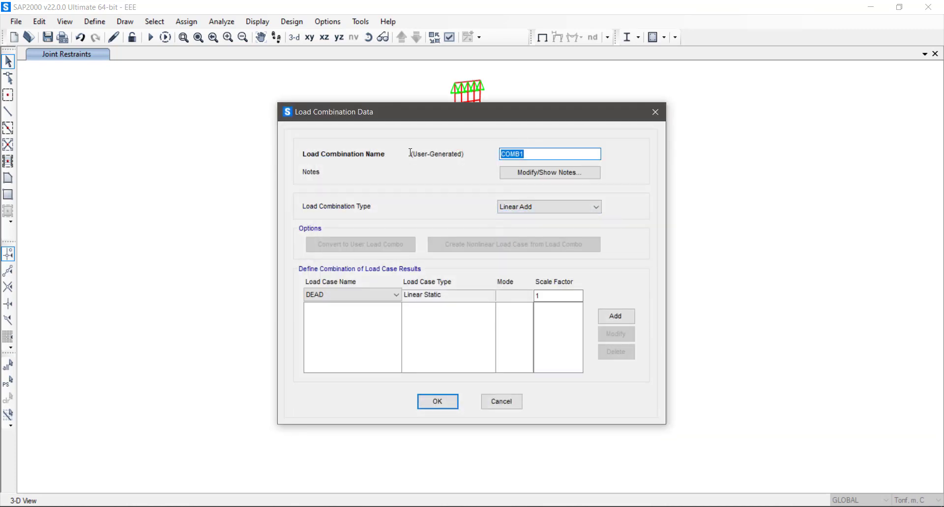
text(DL)
text(+LL+EP+WP)
click(609, 316)
click(608, 316)
Step: Add the EP, LL and WP load cases to the DL+LL+EP+WP combination with scale factor 1 each, and save the combination
click(396, 294)
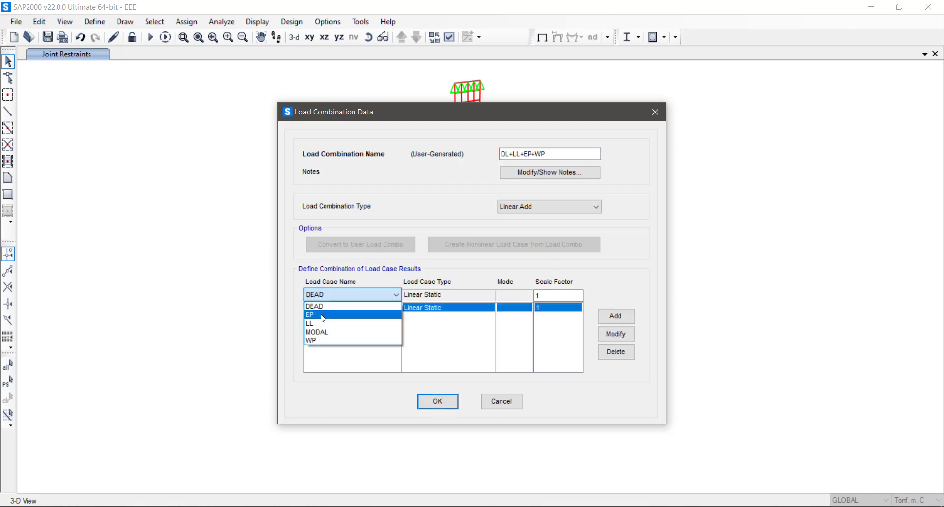
click(322, 317)
click(616, 317)
click(349, 295)
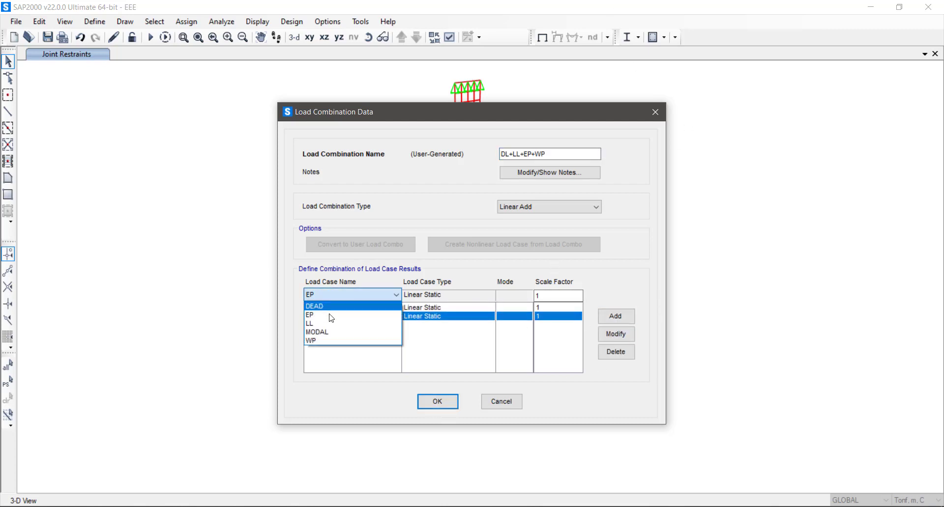
click(324, 324)
click(616, 316)
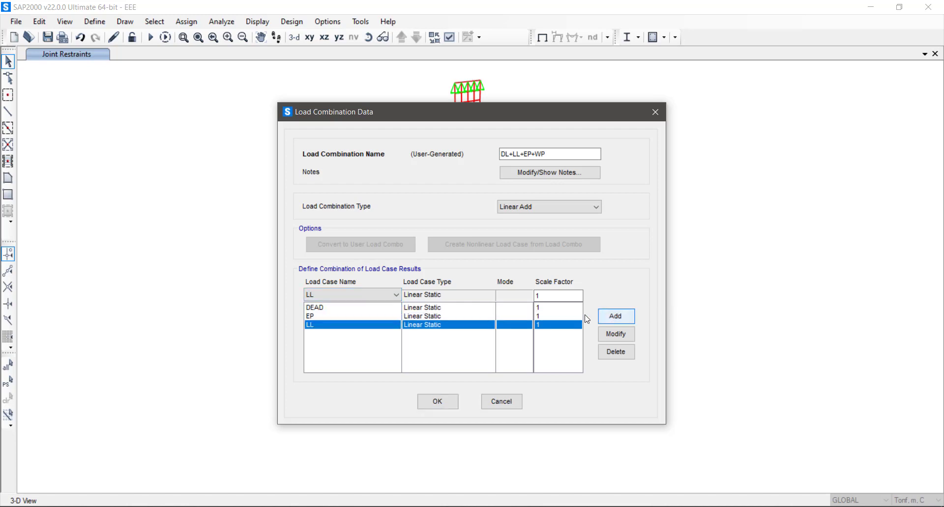
click(355, 295)
click(340, 340)
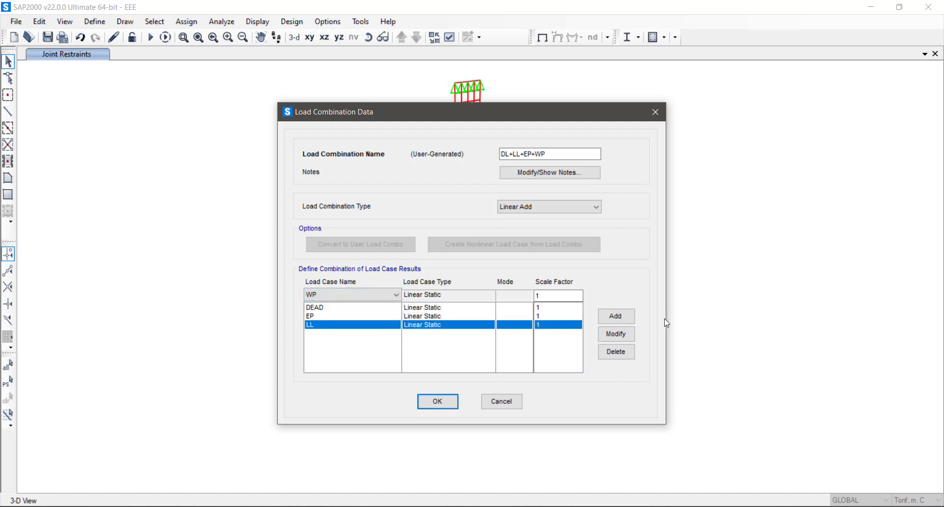
click(620, 317)
click(421, 408)
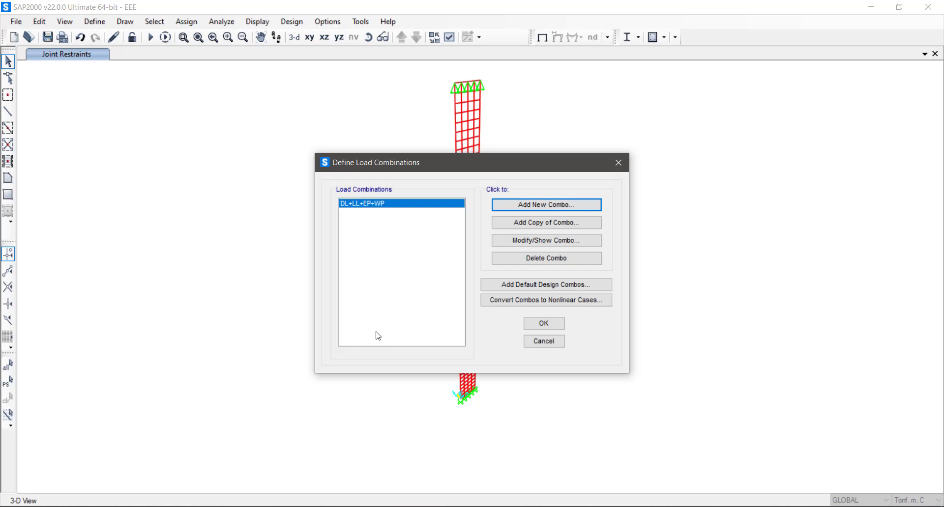
click(543, 323)
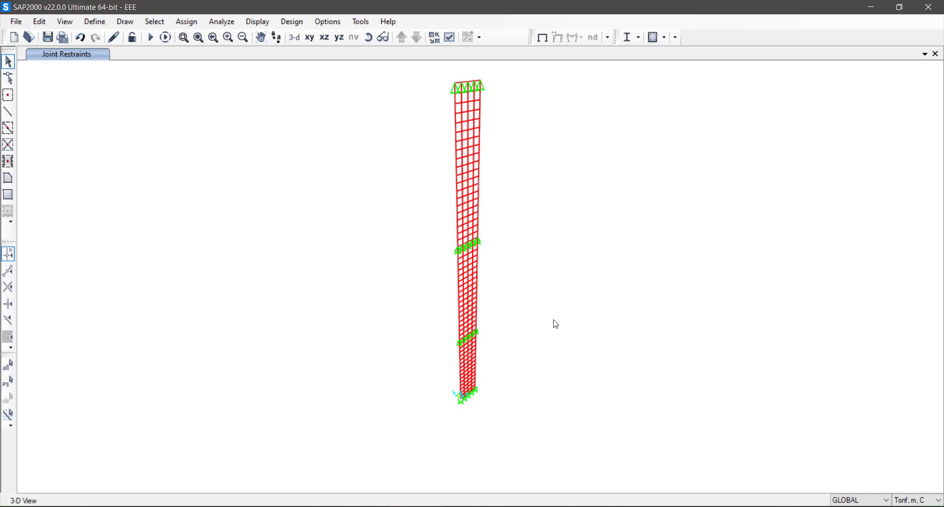
Step: Exclude the MODAL case from the run and analyse the DEAD, LL, EP and WP load cases
middle_drag(526, 307, 530, 324)
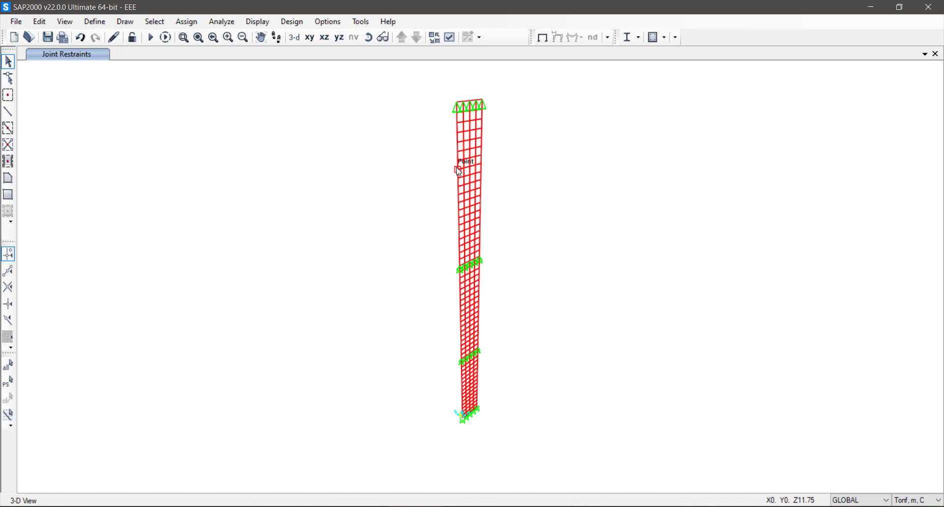
click(151, 38)
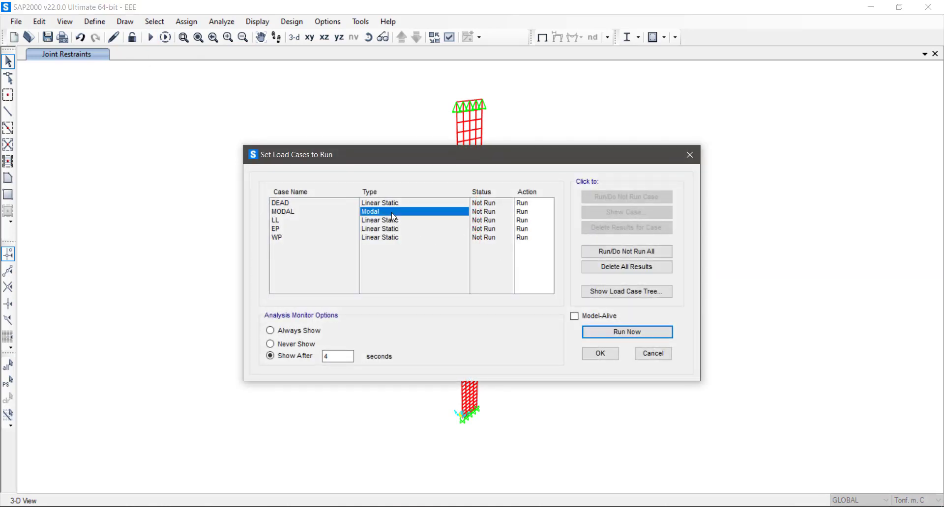
click(392, 212)
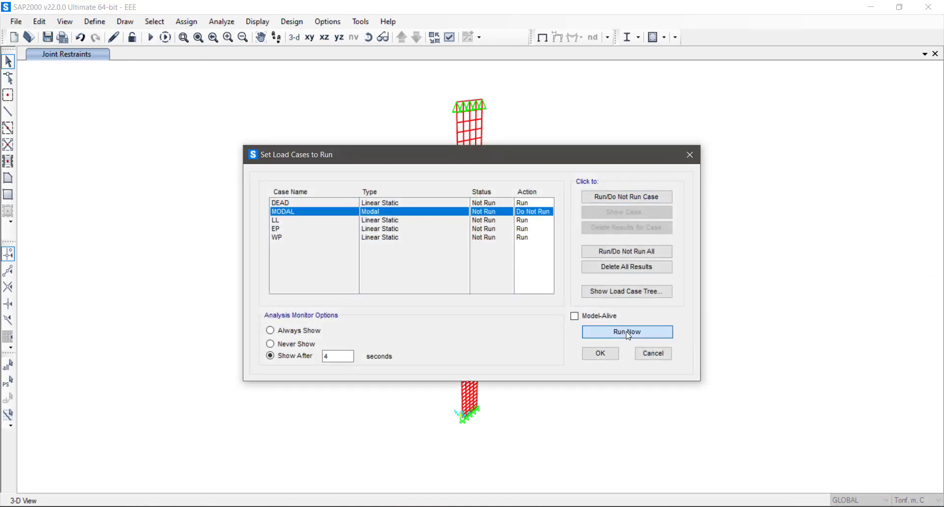
click(627, 333)
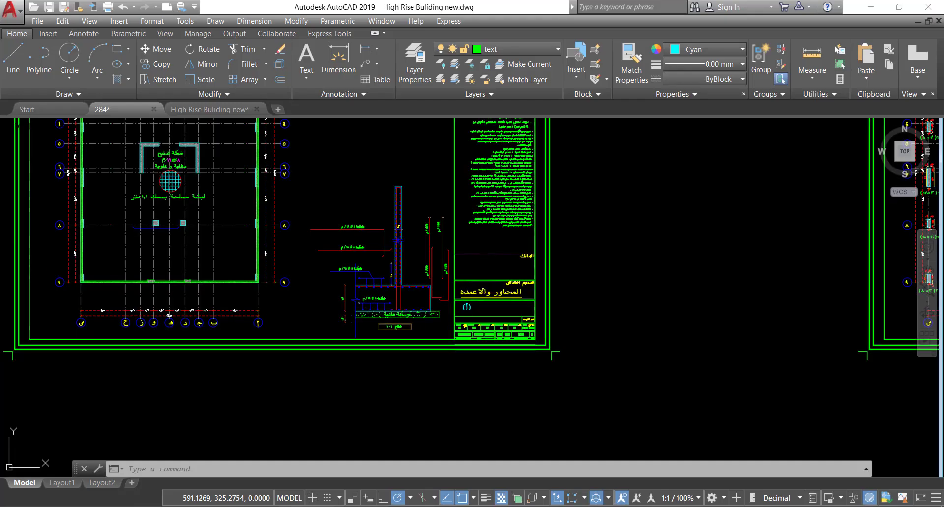
Step: Switch to AutoCAD and examine the reinforcement of the retaining wall stem in the section detail of 284.dwg
key(ctrl+Tab)
scroll(580, 300, up, 10)
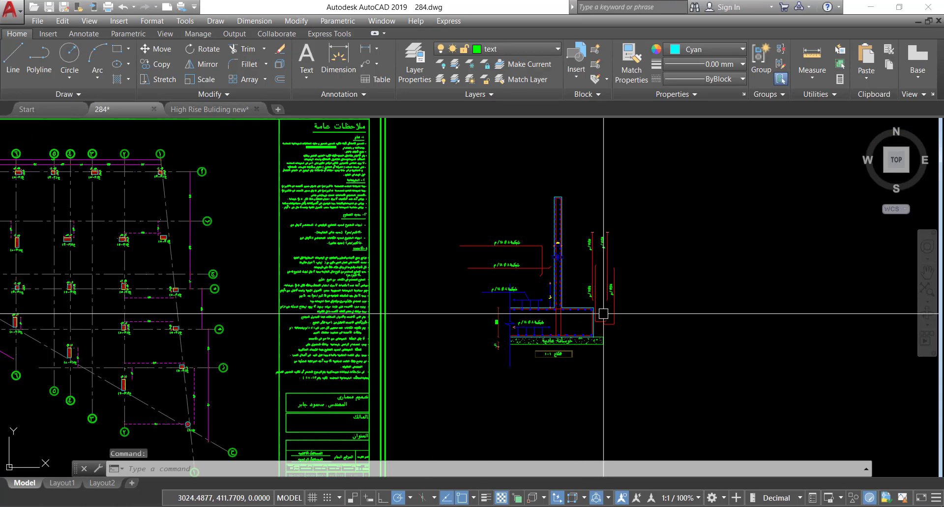
mouse_move(511, 304)
middle_down()
mouse_move(573, 340)
mouse_move(590, 268)
mouse_move(556, 340)
mouse_move(475, 400)
middle_up()
scroll(492, 160, up, 7)
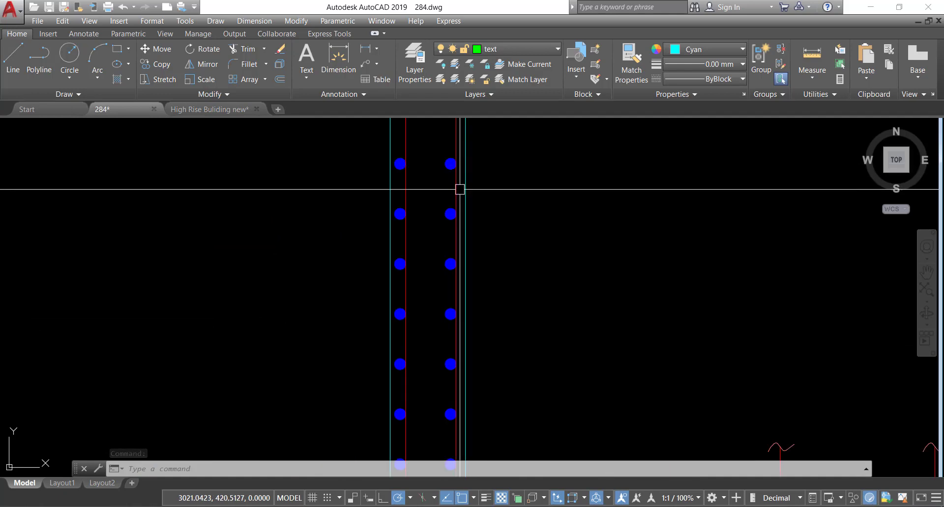
Step: Examine the top of the wall stem, highlighting the vertical bar and the topmost horizontal bar on its right-hand face
scroll(467, 180, down, 2)
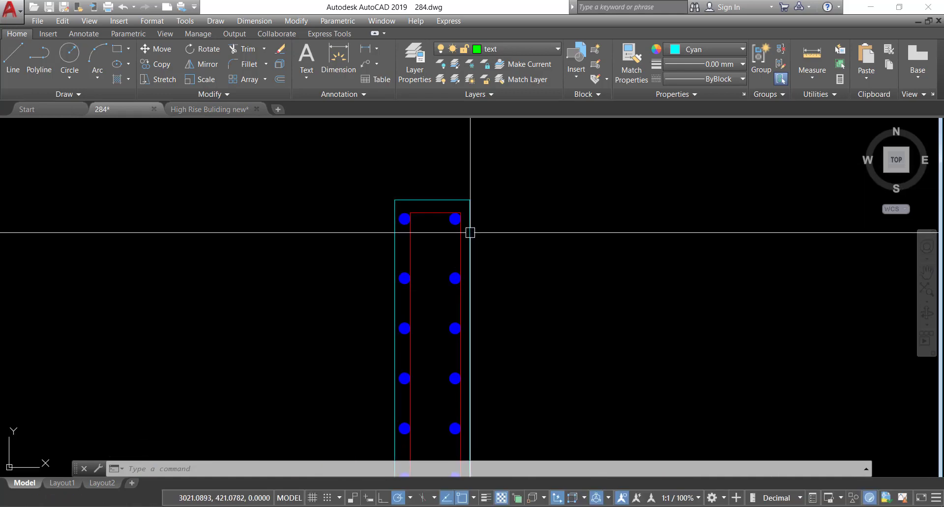
scroll(469, 237, up, 4)
drag(456, 238, 433, 186)
scroll(436, 215, down, 2)
scroll(430, 217, up, 4)
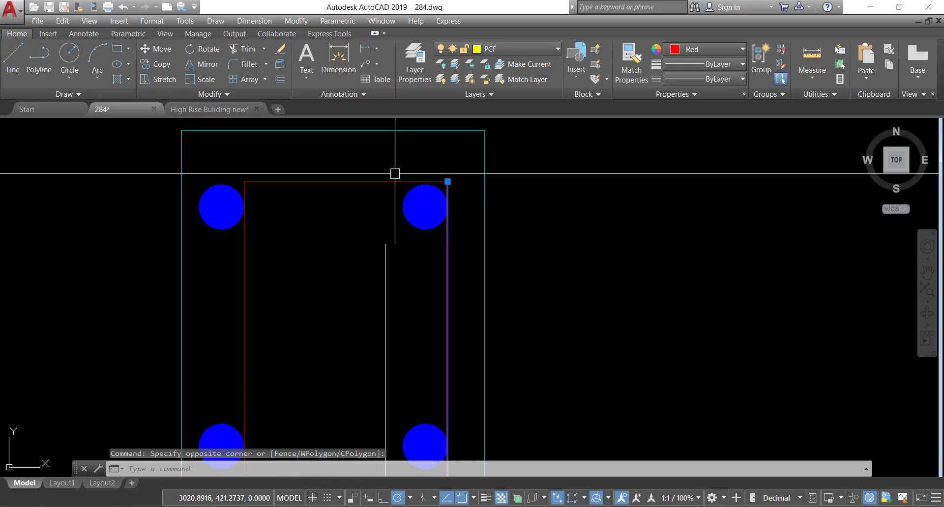
click(478, 245)
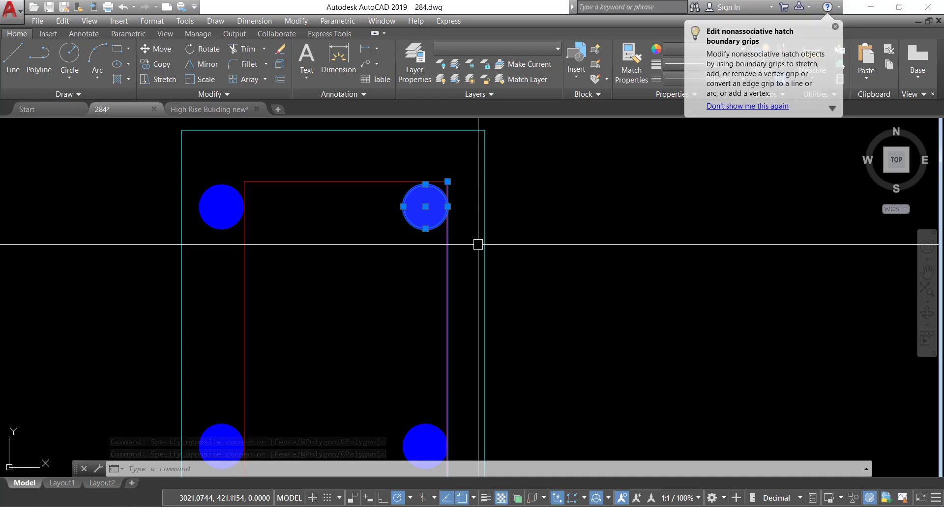
scroll(489, 238, down, 10)
middle_drag(489, 238, 467, 221)
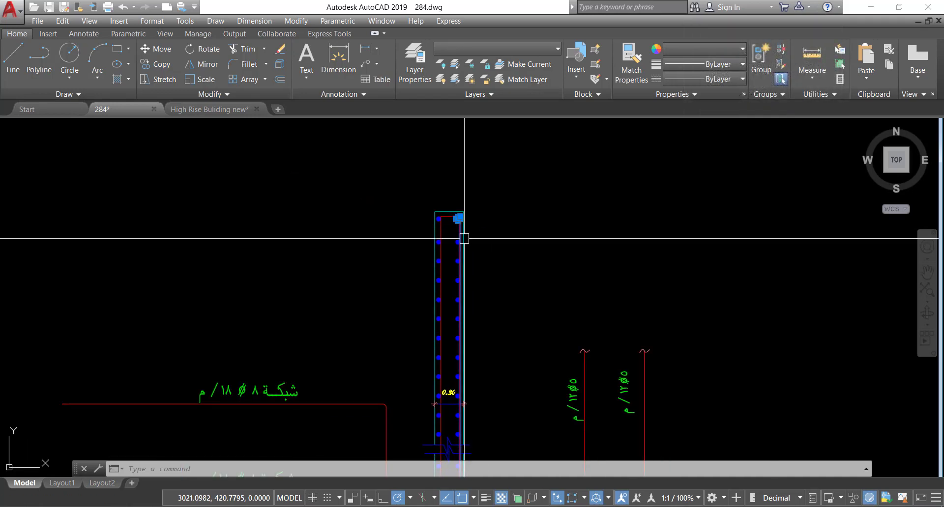
scroll(456, 223, up, 6)
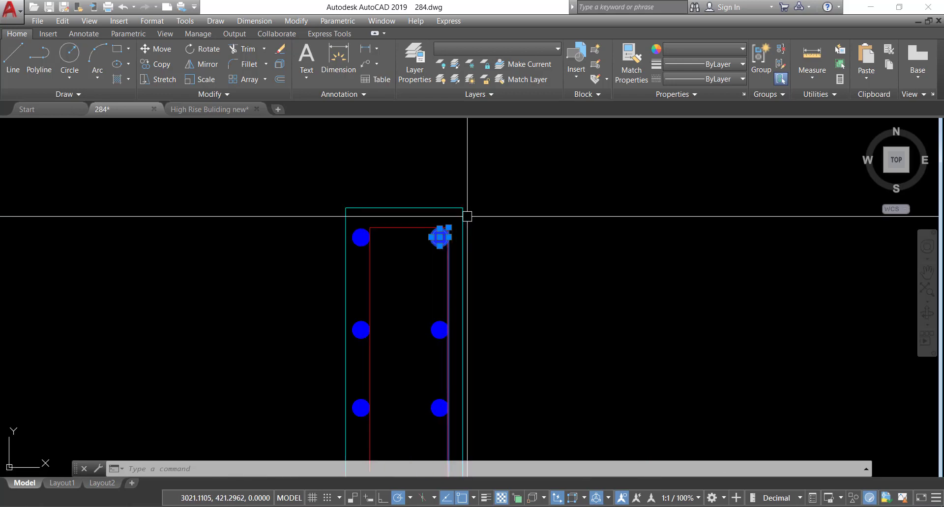
click(464, 213)
key(Escape)
key(Escape)
scroll(464, 213, down, 4)
middle_drag(476, 241, 488, 278)
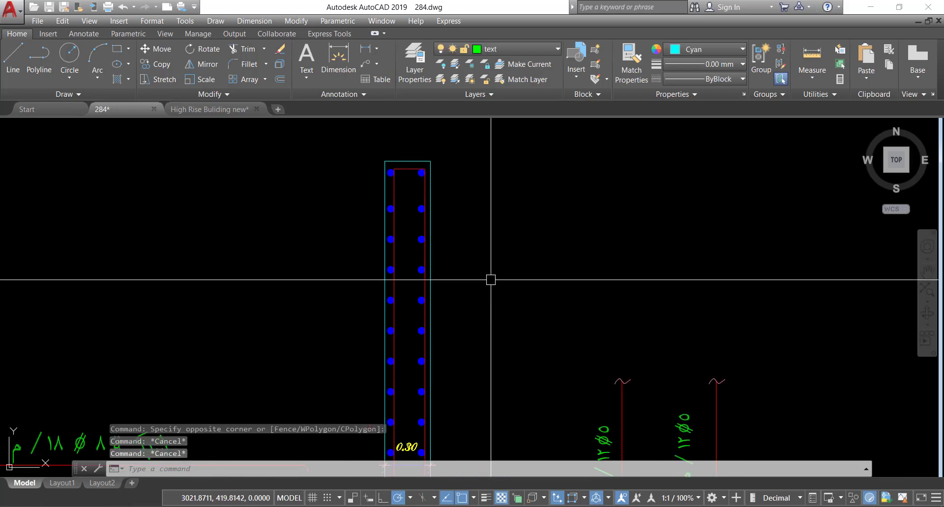
Step: Examine the stem's thickness dimension and the horizontal bars along its two faces
scroll(488, 279, down, 3)
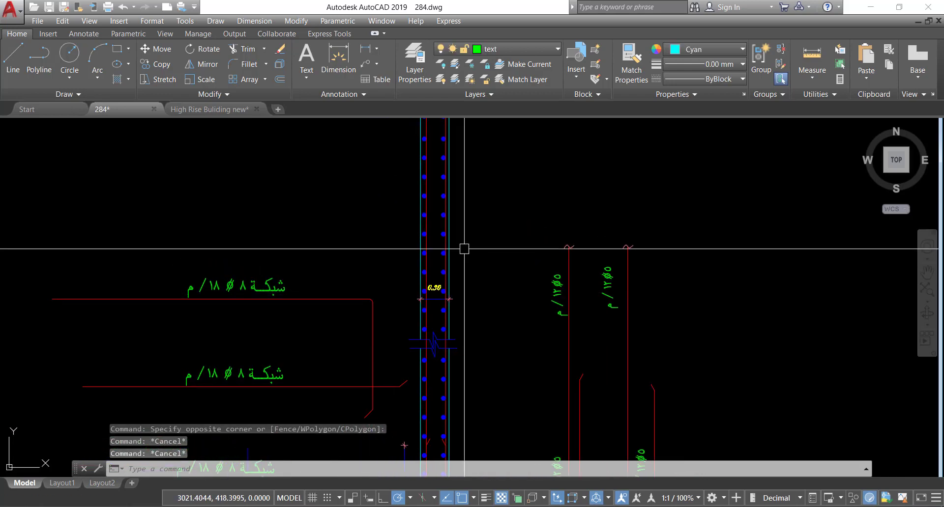
scroll(487, 295, up, 2)
scroll(402, 288, up, 3)
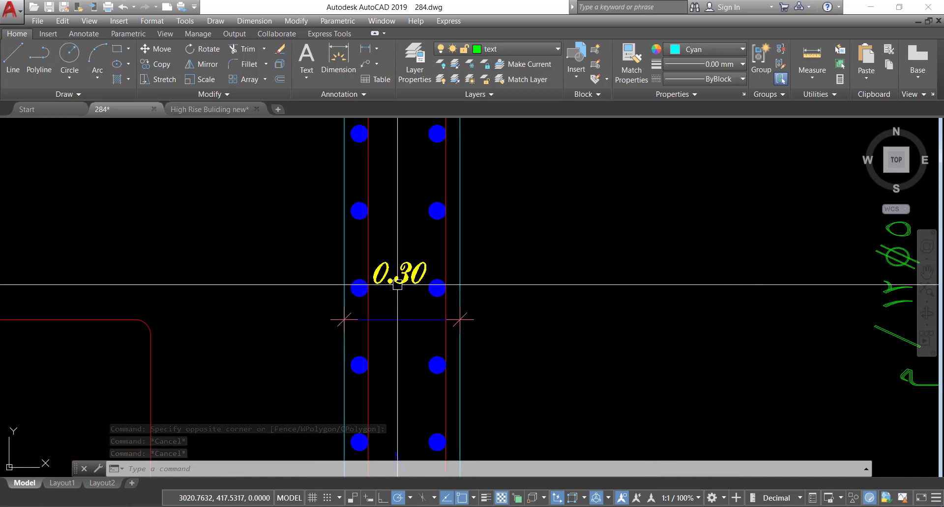
scroll(400, 298, down, 2)
scroll(384, 303, up, 5)
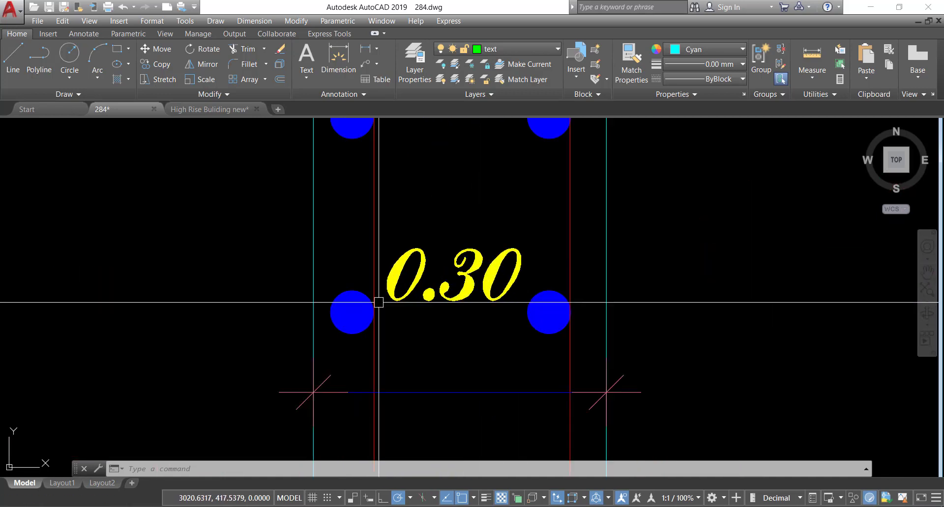
click(352, 313)
scroll(483, 289, down, 3)
mouse_move(482, 289)
middle_down()
mouse_move(480, 268)
mouse_move(458, 258)
middle_up()
Step: Try moving the stem's left vertical bar to the outer side of the horizontal bars, and undo the move
scroll(458, 258, up, 5)
click(429, 276)
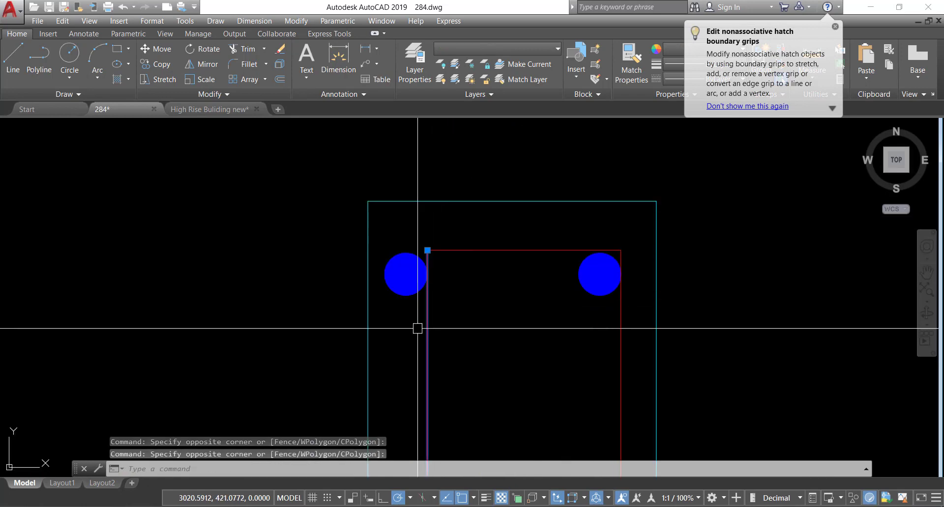
text(m)
key(Return)
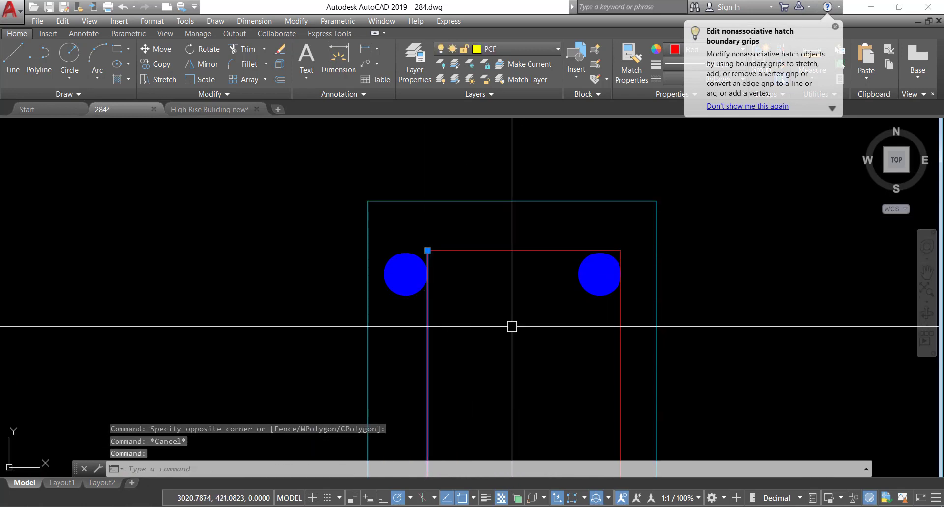
click(492, 327)
click(467, 331)
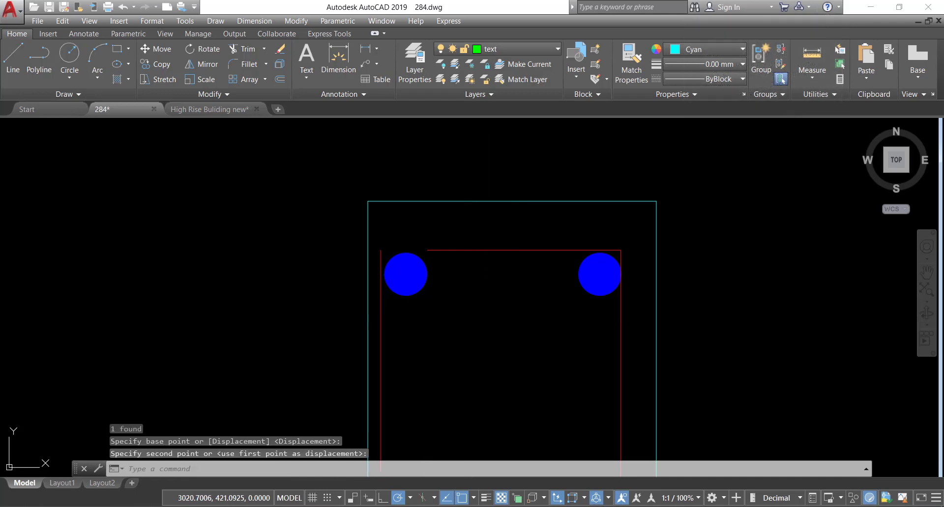
key(ctrl+z)
scroll(487, 295, down, 5)
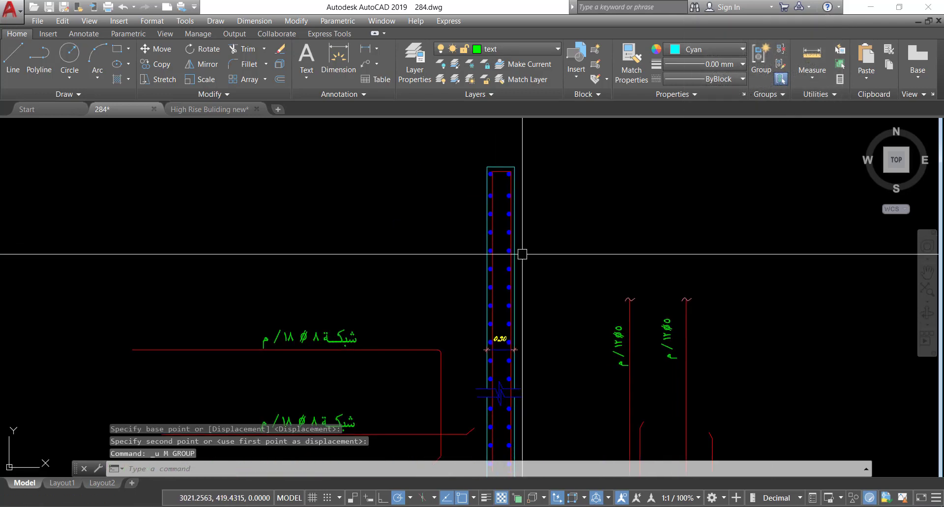
Step: Highlight the two mesh bars drawn beside the stem with their labels, and examine the footing reinforcement below
mouse_move(523, 254)
middle_down()
mouse_move(343, 305)
mouse_move(432, 309)
middle_up()
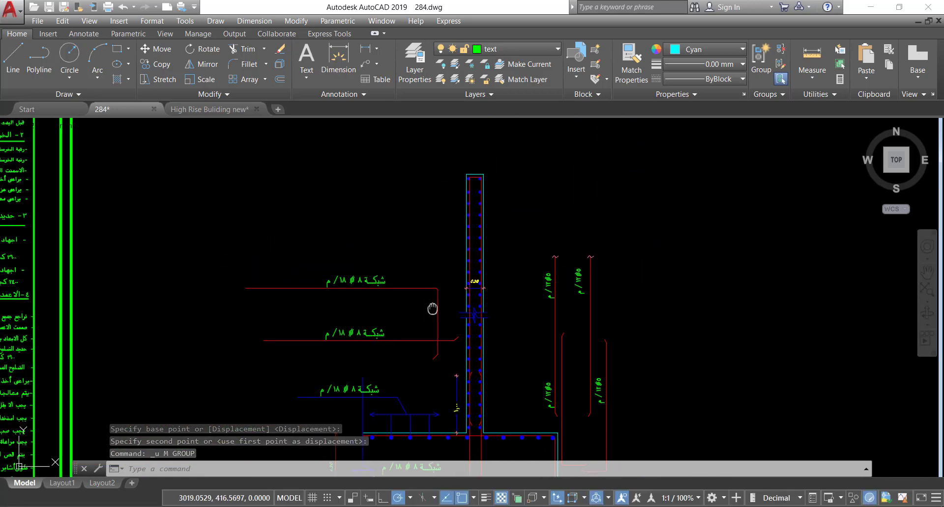
scroll(442, 295, up, 2)
click(472, 205)
click(353, 358)
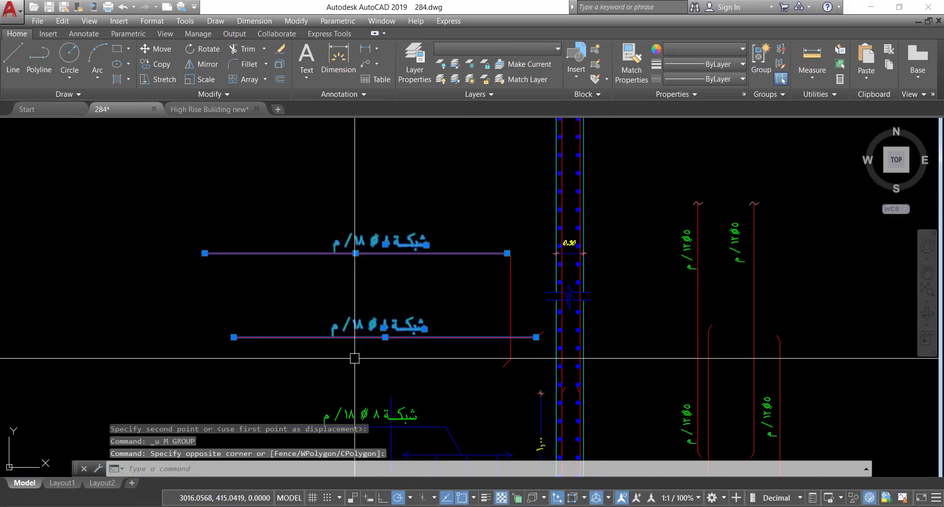
mouse_move(437, 341)
middle_down()
mouse_move(474, 221)
mouse_move(413, 133)
middle_up()
middle_drag(495, 272, 494, 262)
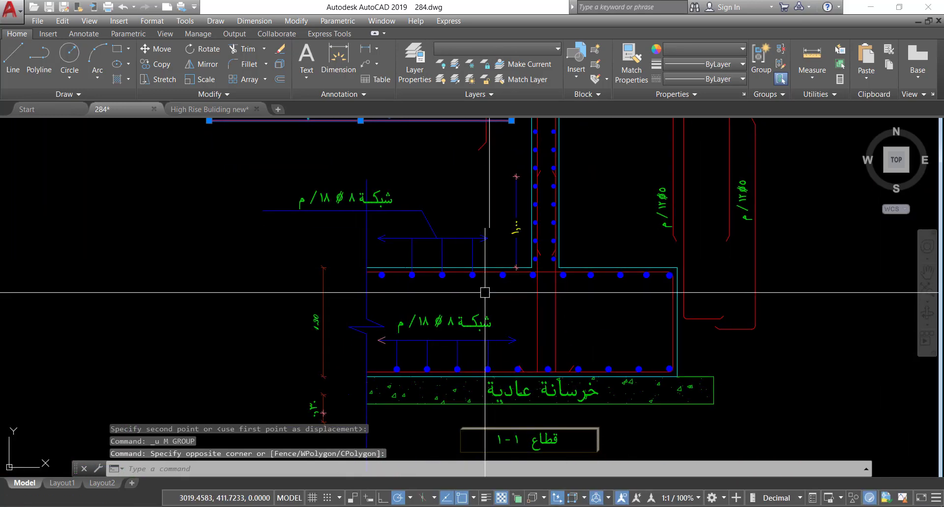
scroll(588, 295, up, 4)
key(Escape)
Step: Highlight the two vertical stem bars extending into the footing and compare them with the bar shapes drawn beside the wall
click(541, 289)
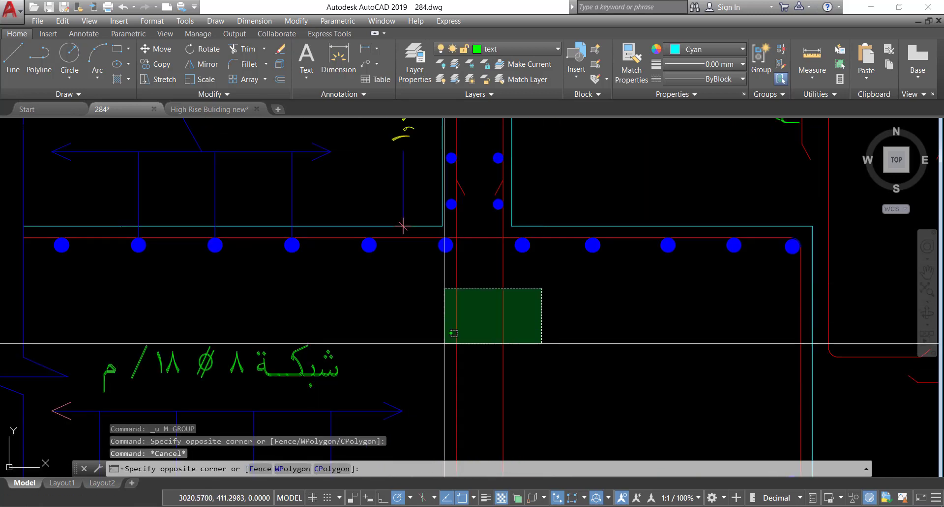
click(454, 333)
scroll(492, 325, down, 4)
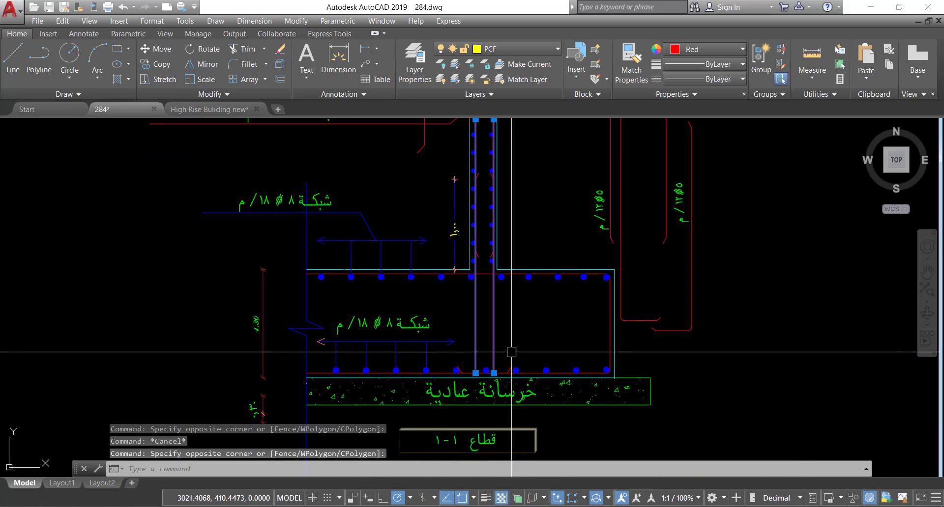
middle_drag(511, 352, 400, 414)
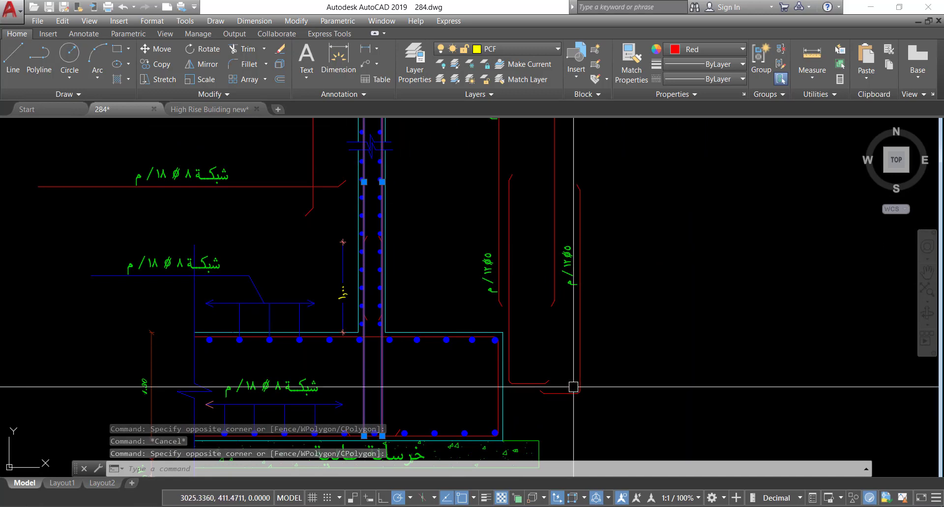
scroll(421, 268, down, 2)
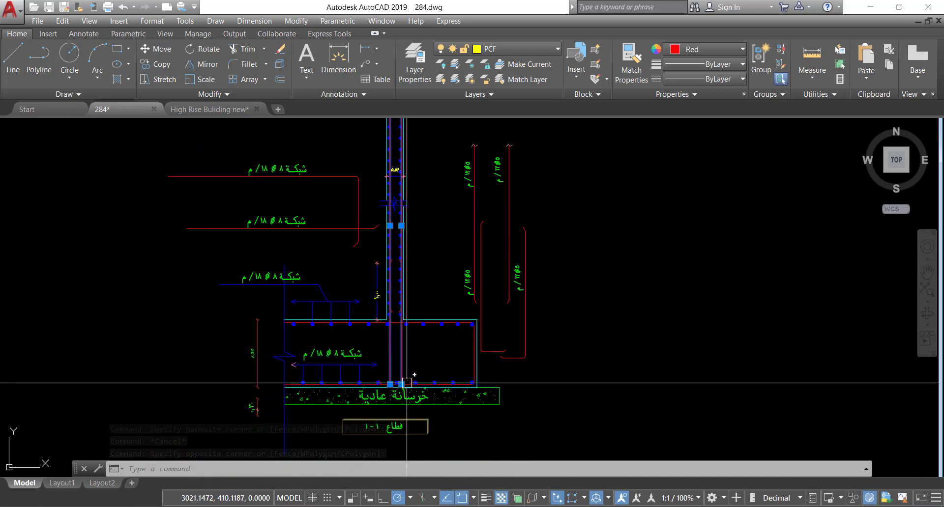
scroll(407, 383, up, 4)
scroll(380, 363, down, 2)
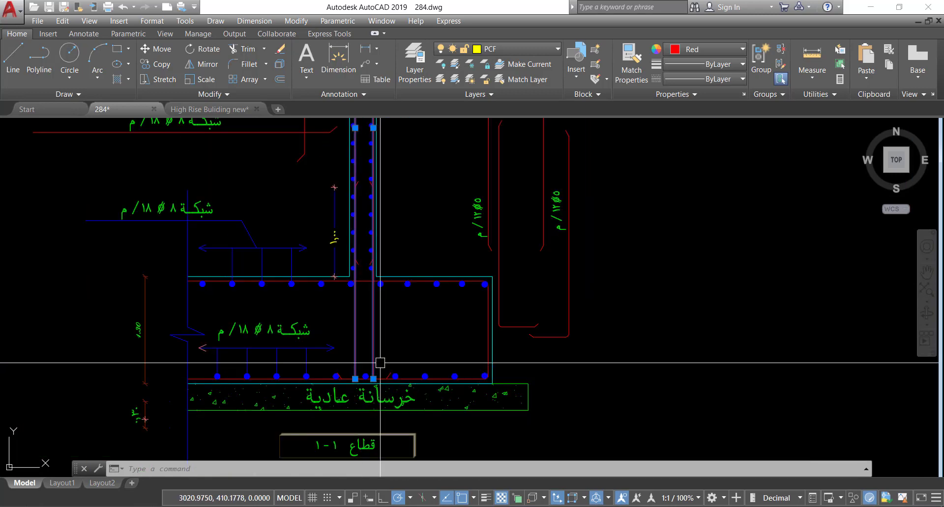
scroll(502, 287, up, 2)
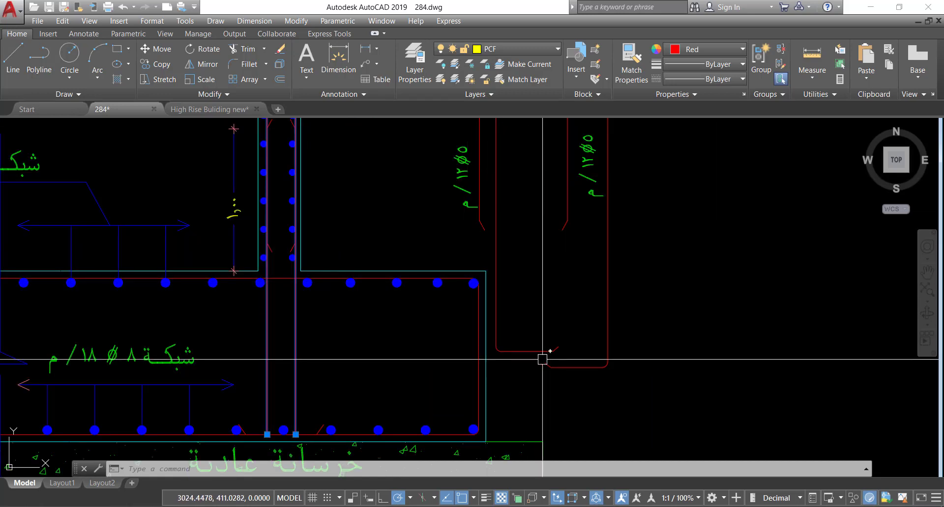
scroll(555, 373, down, 3)
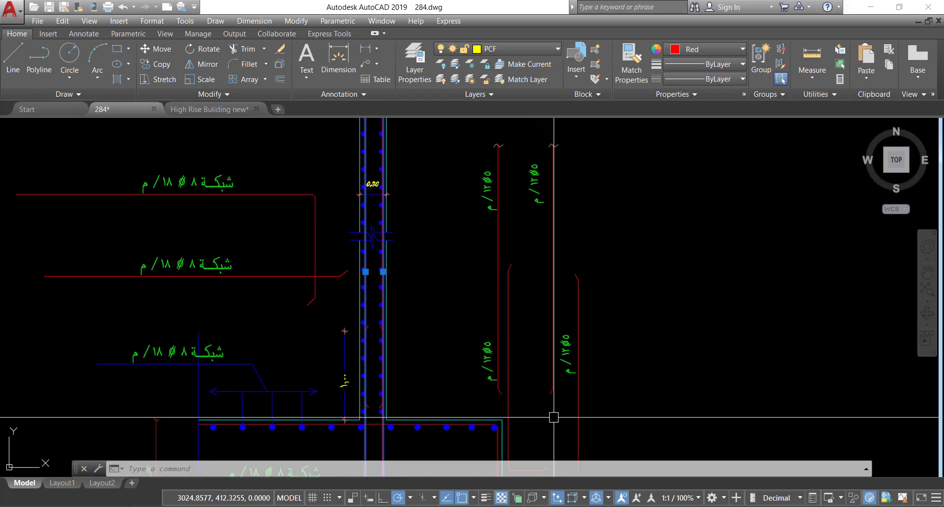
Step: Highlight the right-hand straight bar drawn beside the wall and compare it with the bars at the stem-footing joint
click(558, 407)
click(536, 262)
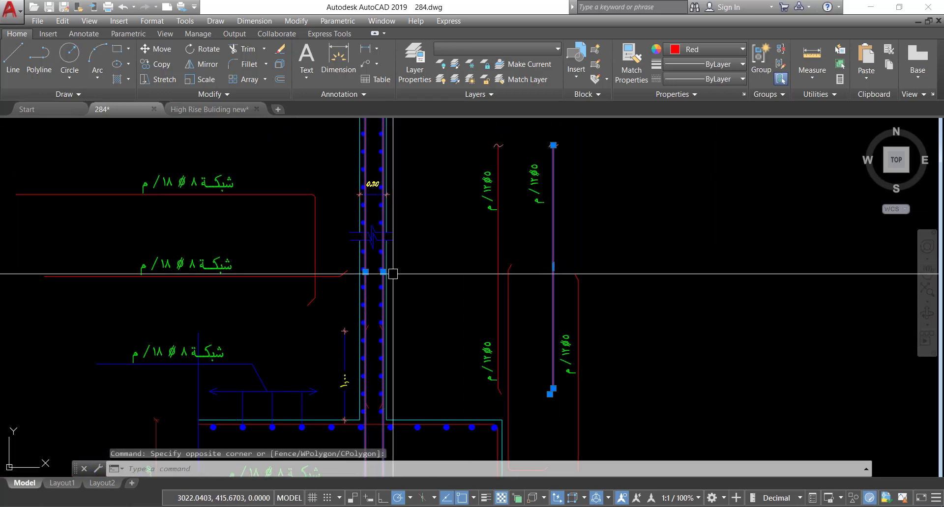
scroll(396, 273, up, 5)
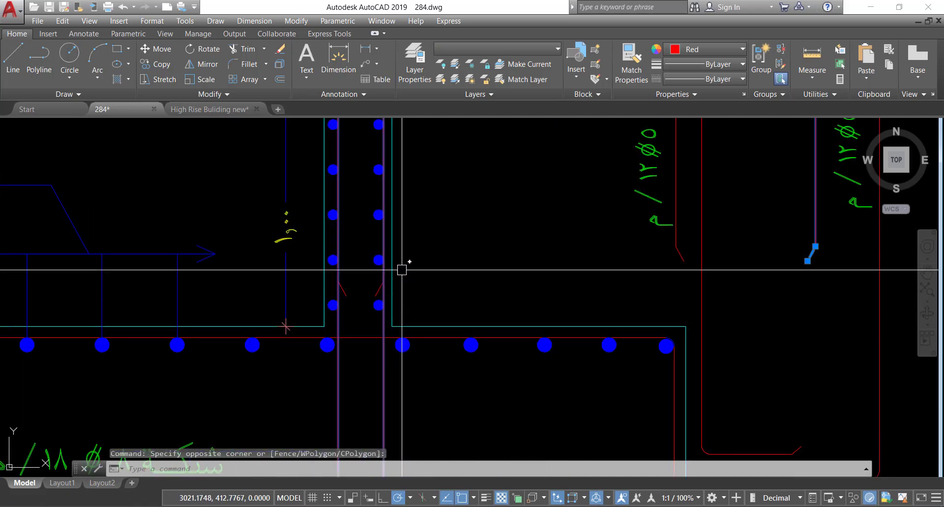
middle_drag(402, 270, 394, 358)
scroll(442, 305, down, 4)
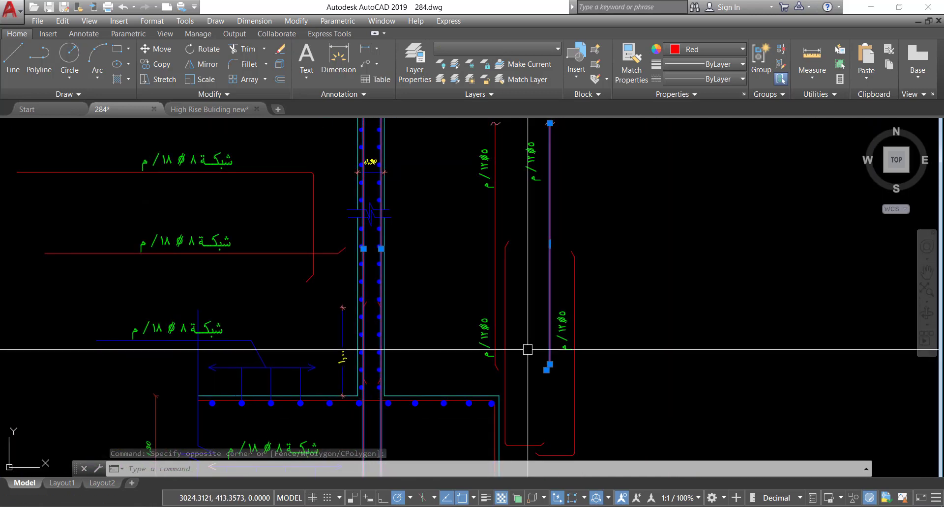
key(Escape)
Step: Highlight the bar label of the outermost L-shaped starter bar beside the wall, and clear the selection
click(536, 226)
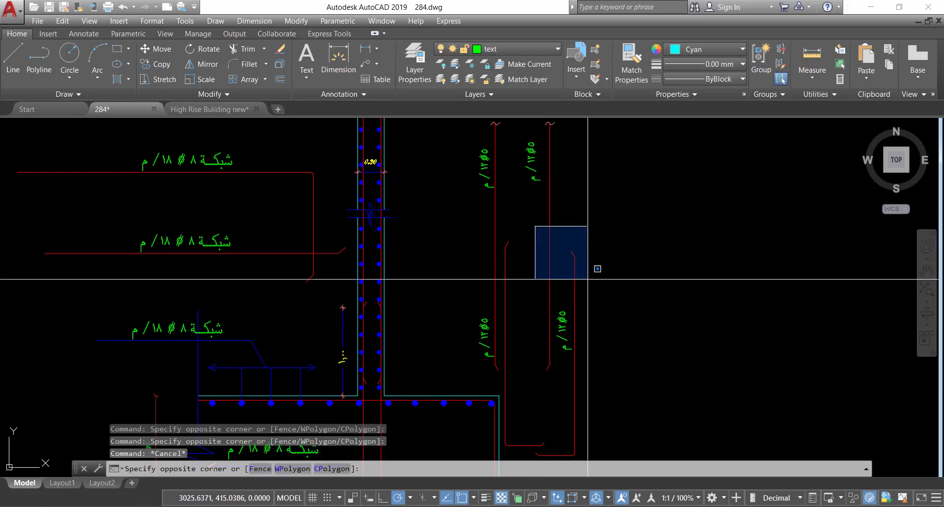
click(649, 372)
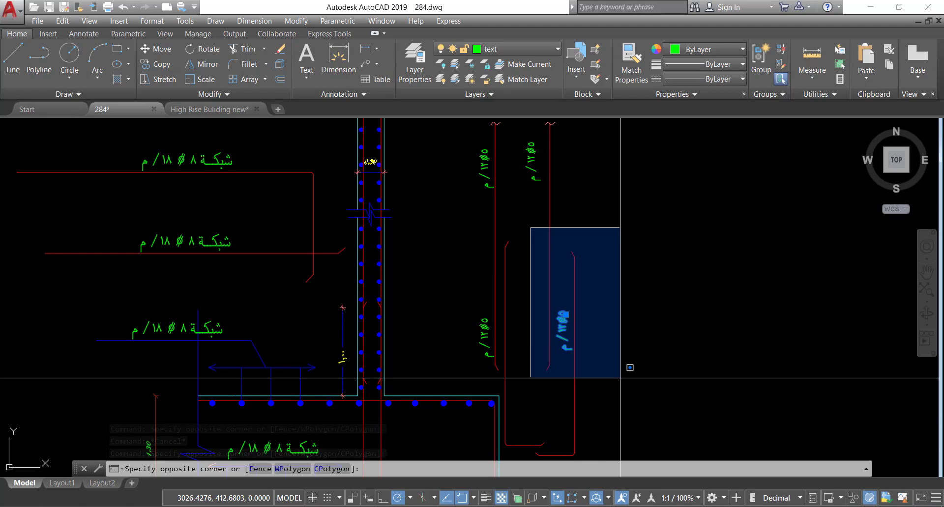
click(630, 367)
scroll(560, 290, down, 3)
scroll(561, 302, up, 3)
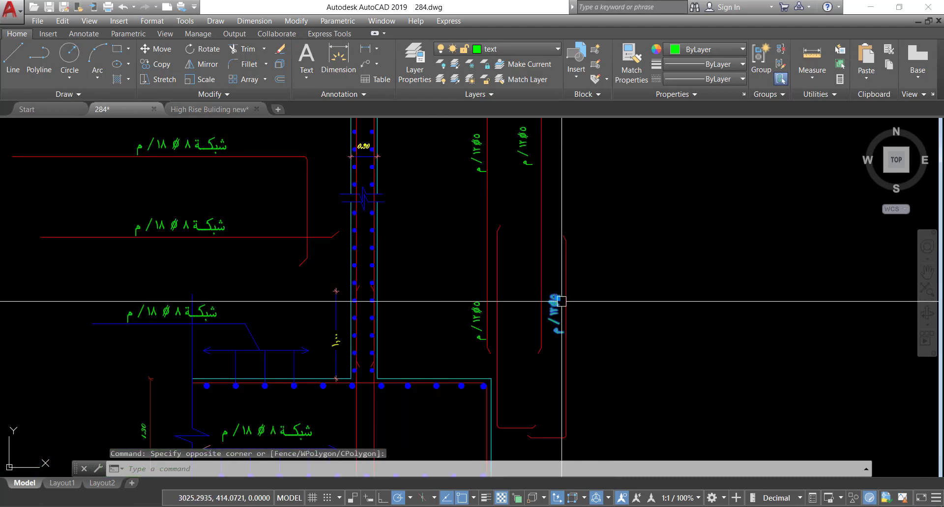
middle_drag(561, 301, 546, 291)
key(Escape)
key(Escape)
Step: Examine the L-shaped starter bars and their overlap with the straight stem bars above the footing
click(511, 214)
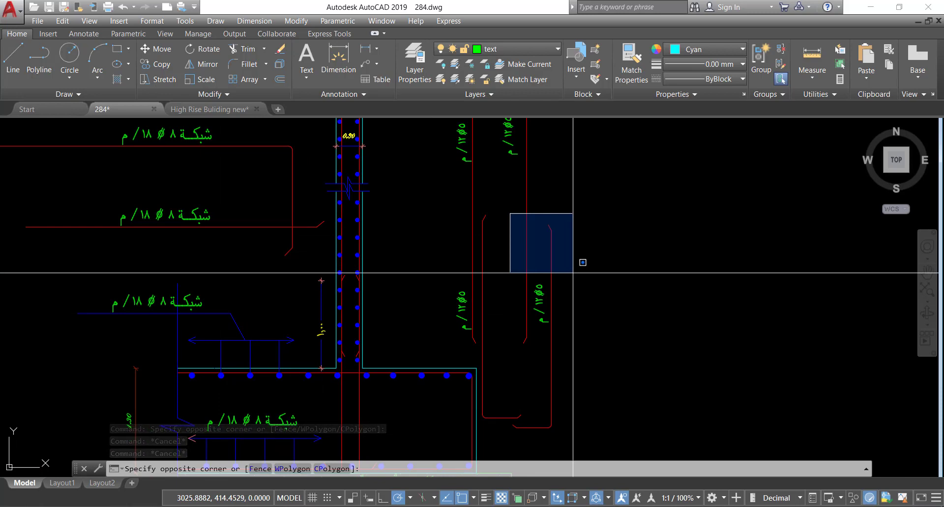
middle_drag(572, 273, 537, 253)
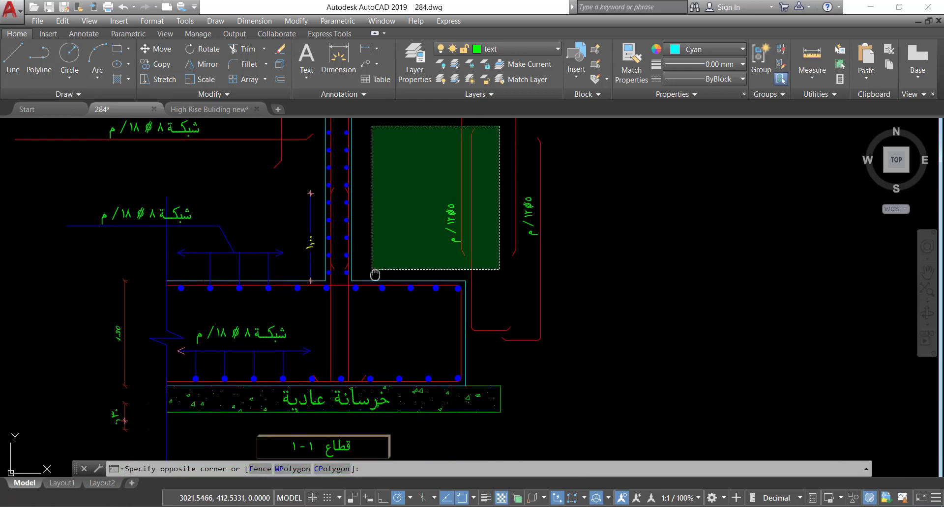
middle_drag(372, 271, 424, 277)
key(Escape)
key(Escape)
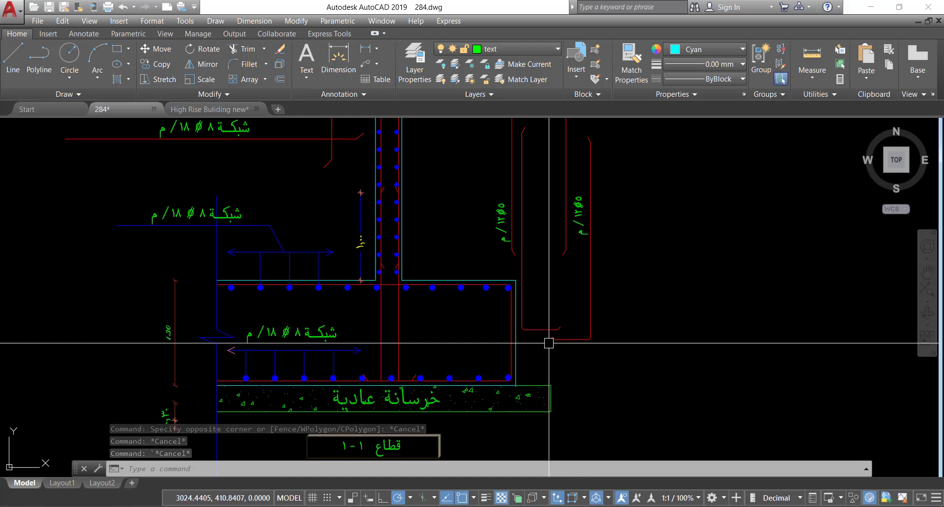
middle_drag(577, 249, 574, 346)
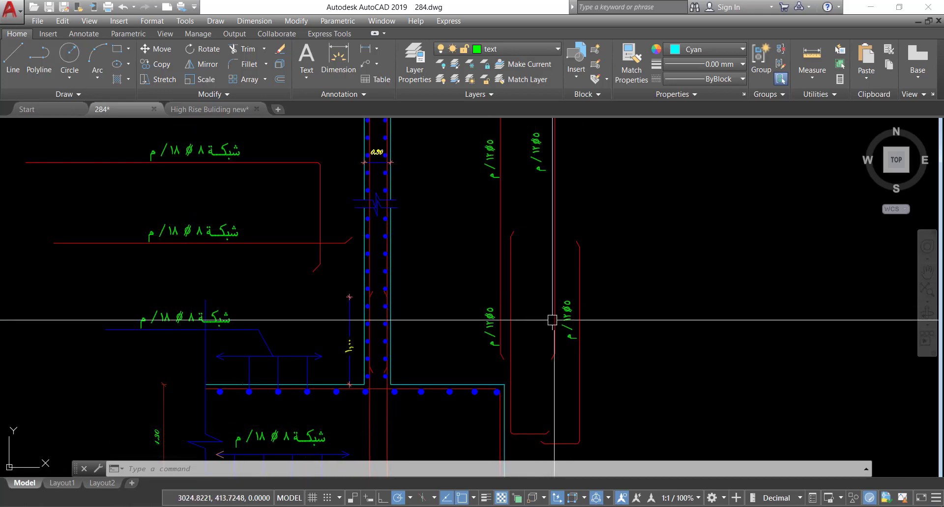
mouse_move(573, 303)
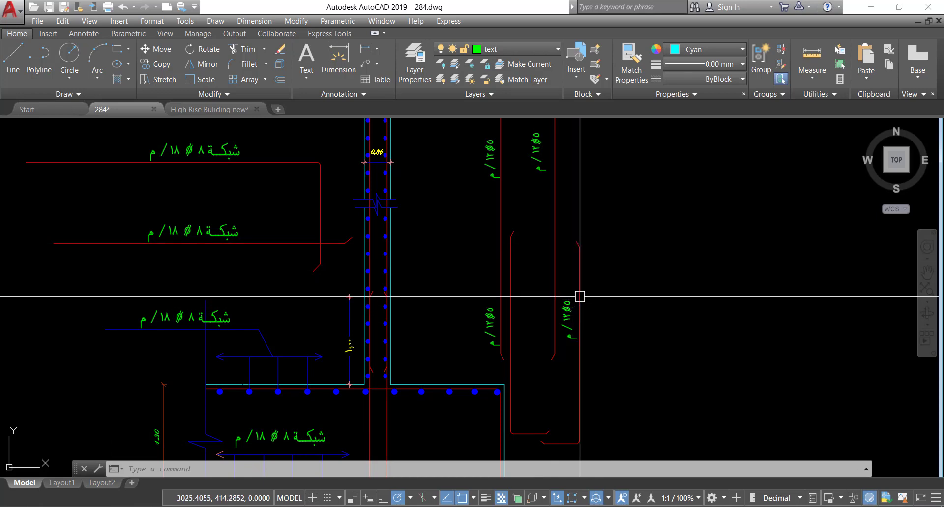
scroll(590, 304, down, 1)
scroll(628, 330, up, 1)
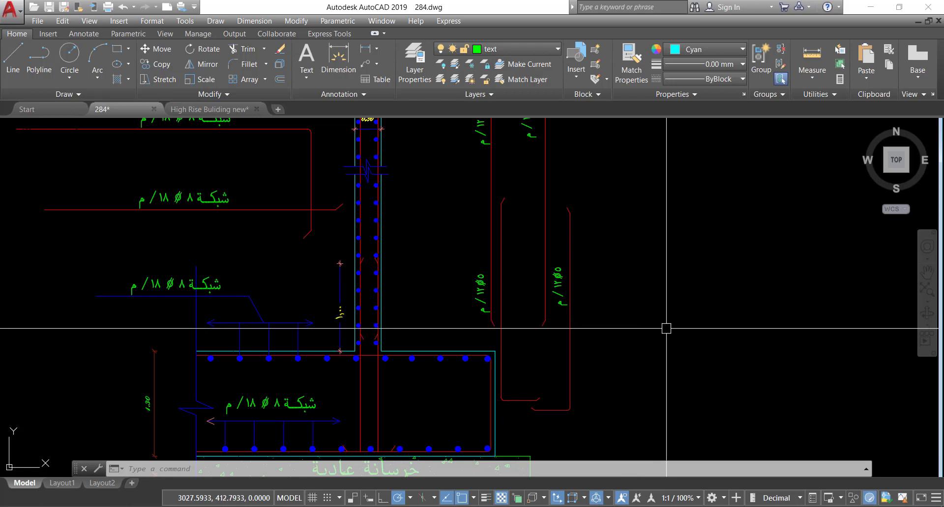
Step: Examine the wall section and the vertical bar shapes drawn beside it, from the stem down to the footing
scroll(562, 288, down, 1)
scroll(561, 358, up, 1)
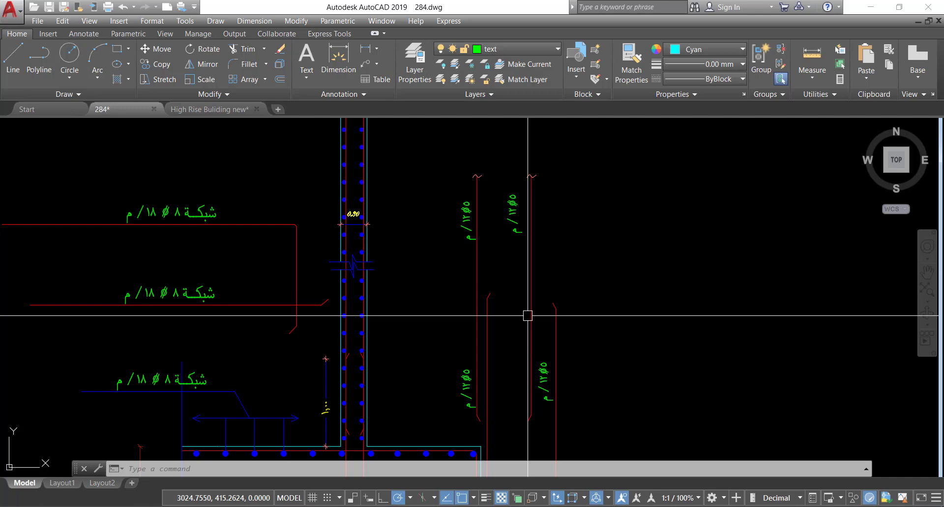
scroll(639, 258, down, 5)
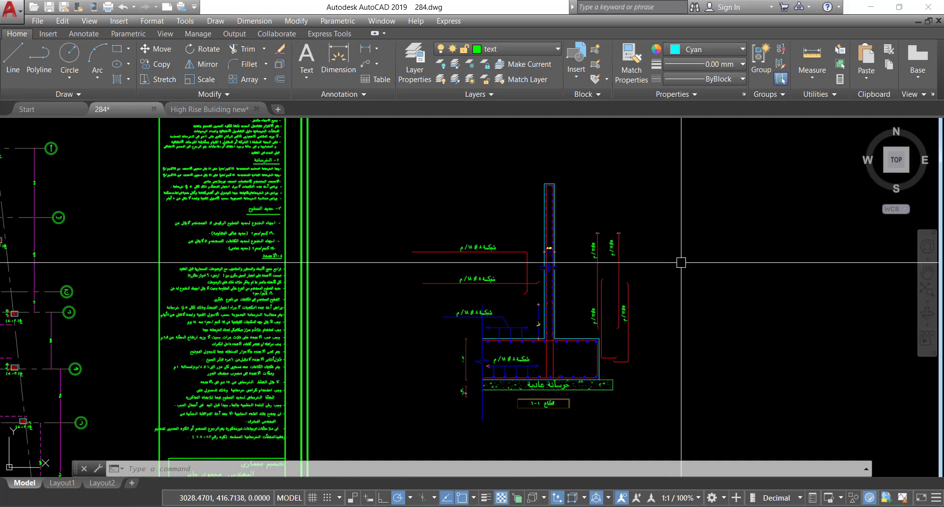
scroll(617, 320, up, 3)
scroll(649, 337, up, 3)
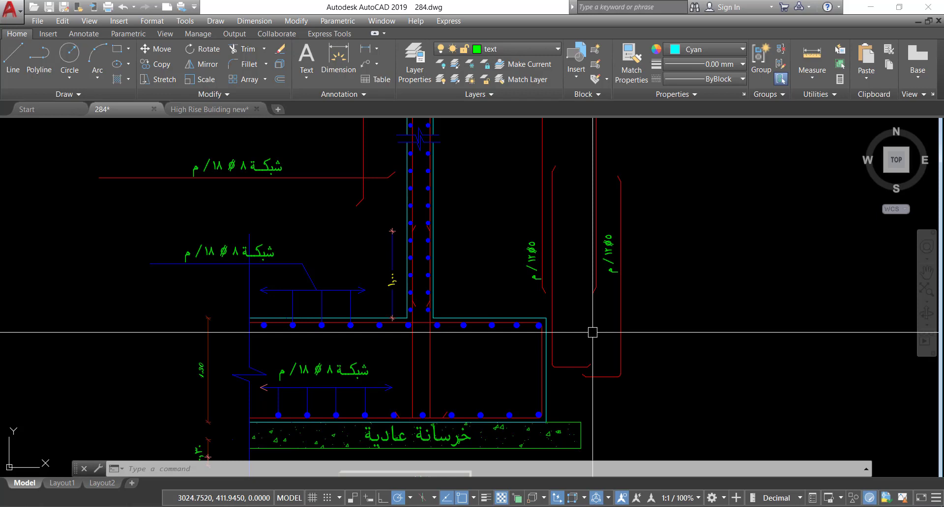
scroll(517, 383, down, 3)
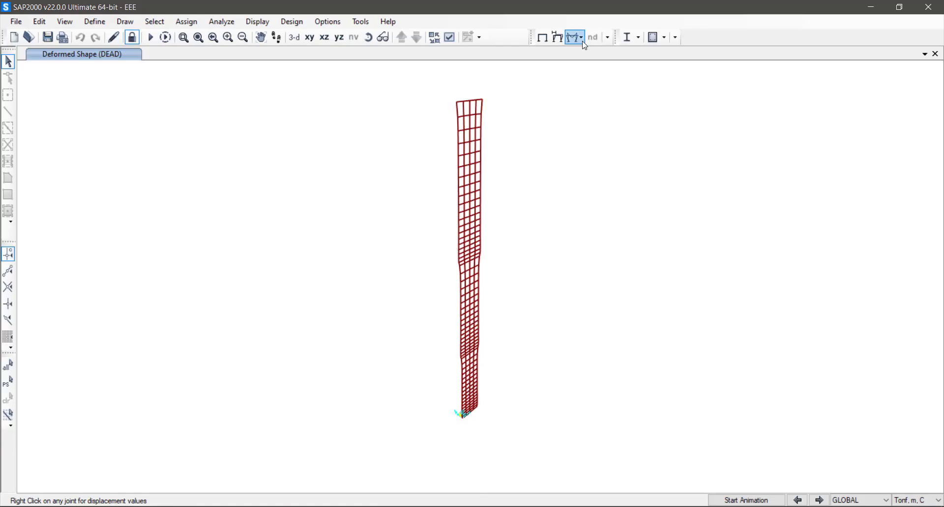
Step: Switch to SAP2000 and display the shell resultant M11 diagram of the EEE model for the DL+LL+EP+WP combination
click(582, 38)
click(608, 91)
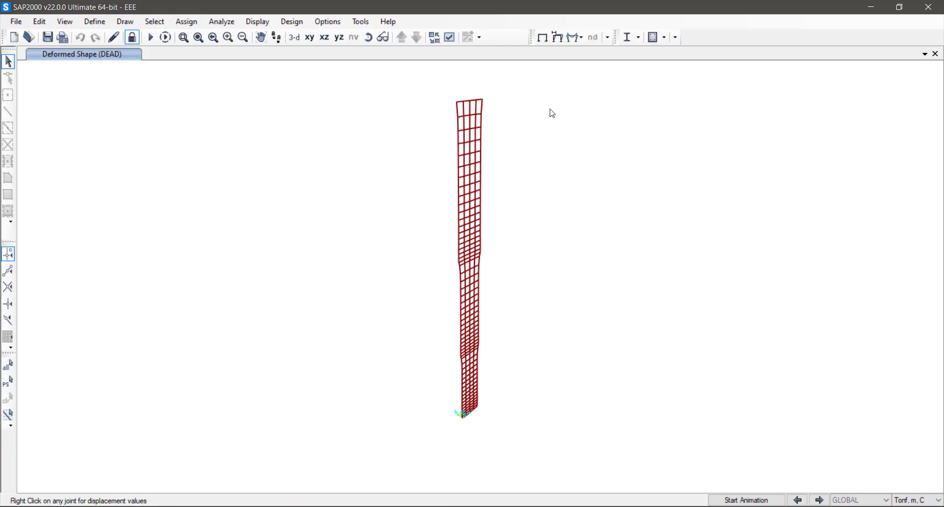
click(388, 81)
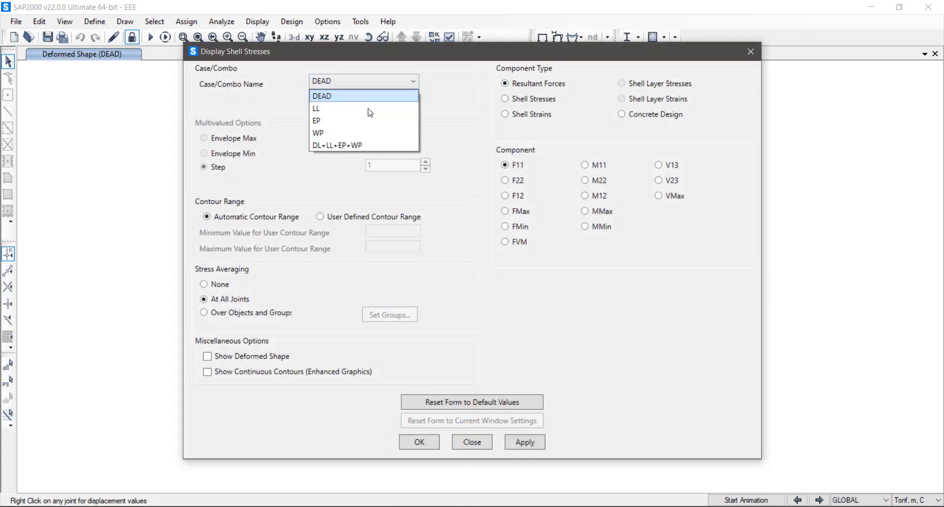
click(348, 146)
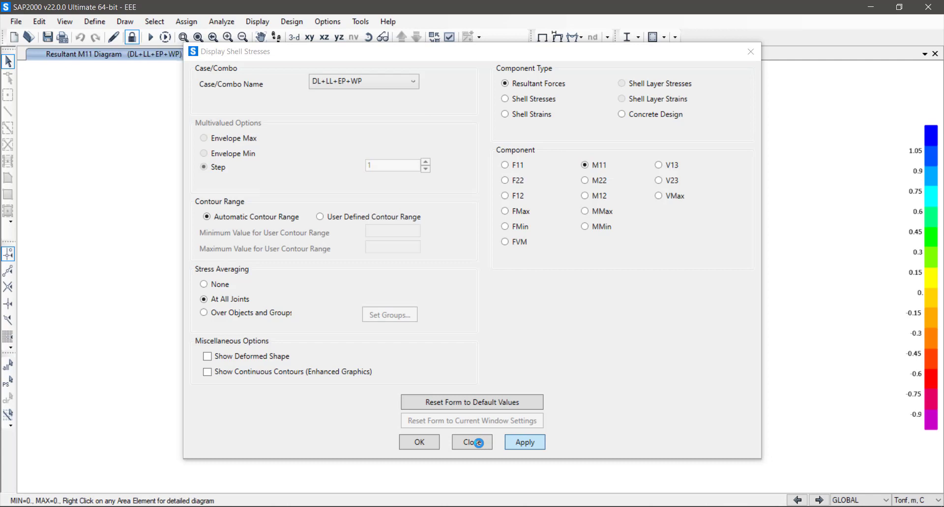
click(478, 443)
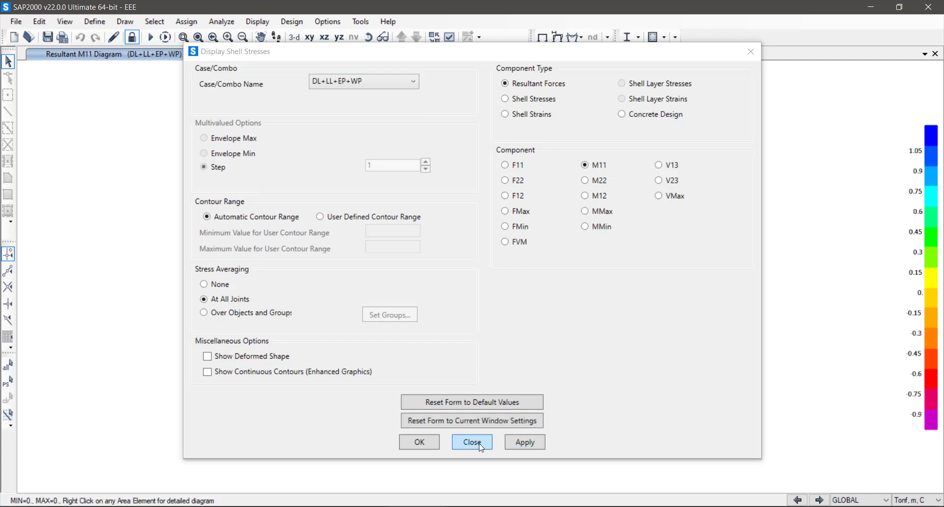
click(515, 444)
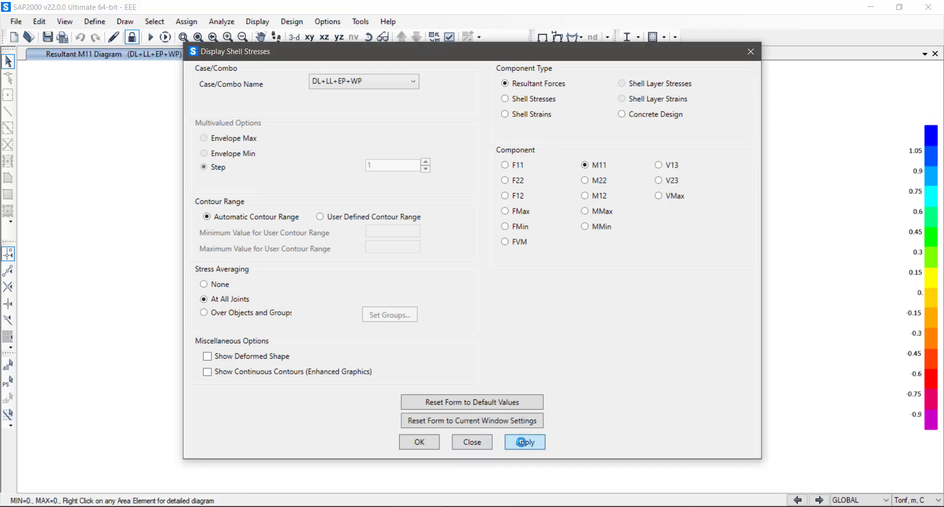
click(476, 442)
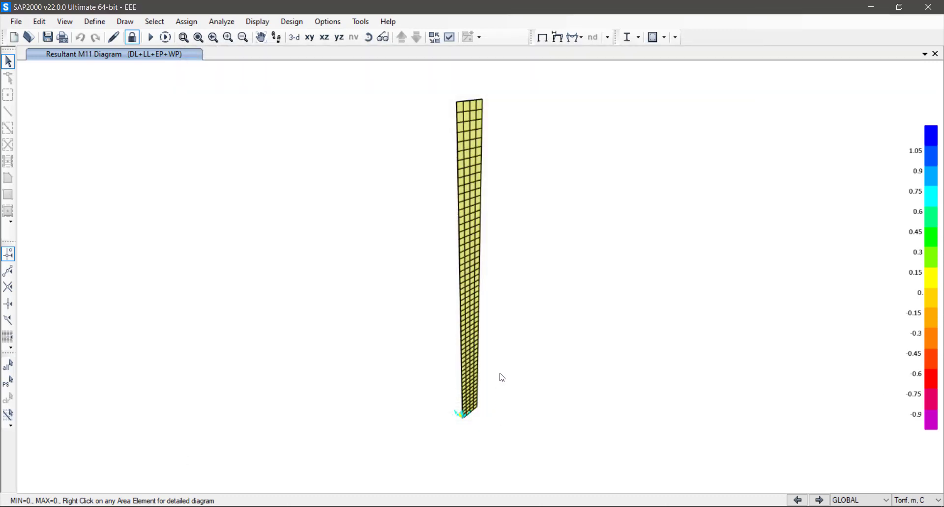
scroll(457, 366, up, 2)
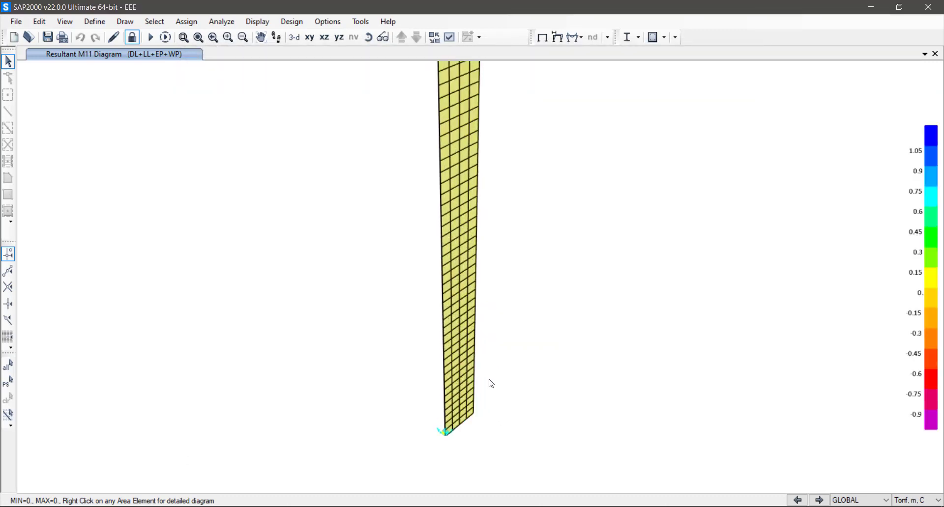
Step: Display the shell resultant M11 diagram for the DEAD load case
click(583, 40)
click(602, 93)
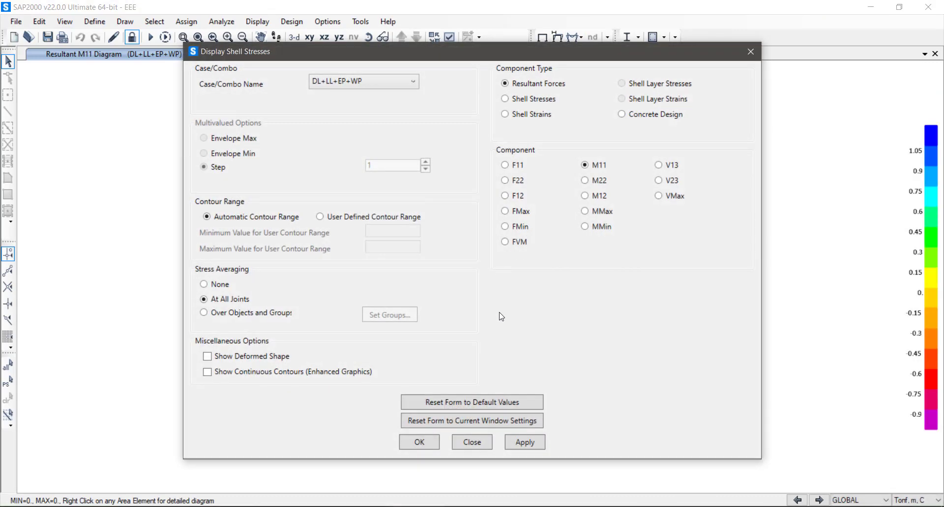
click(411, 81)
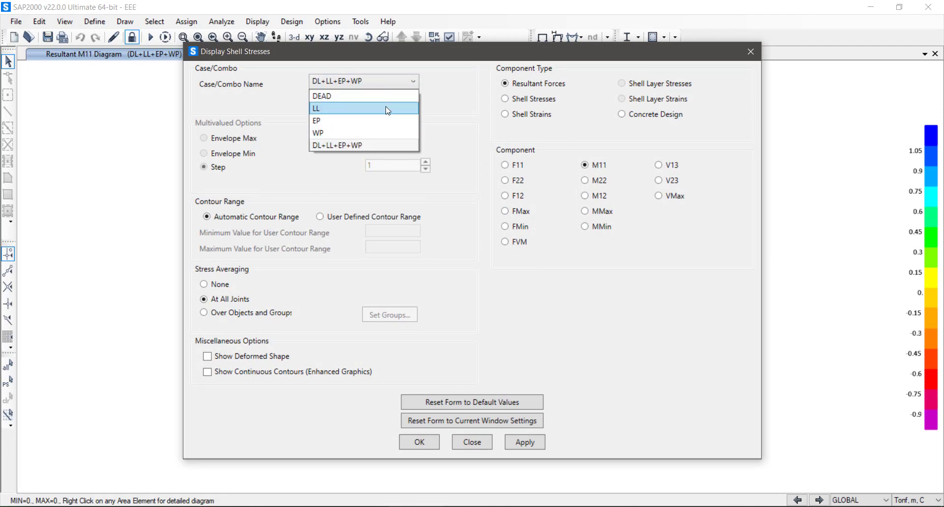
click(327, 95)
click(530, 444)
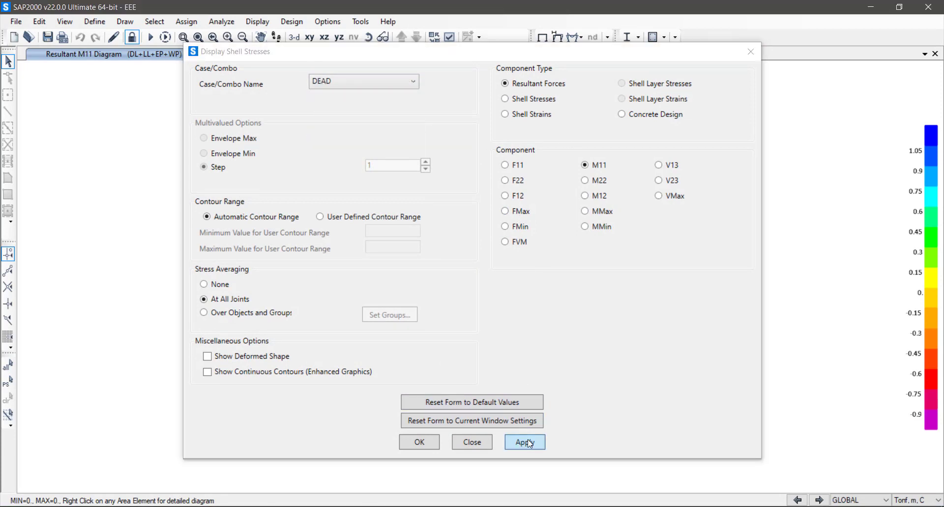
click(472, 443)
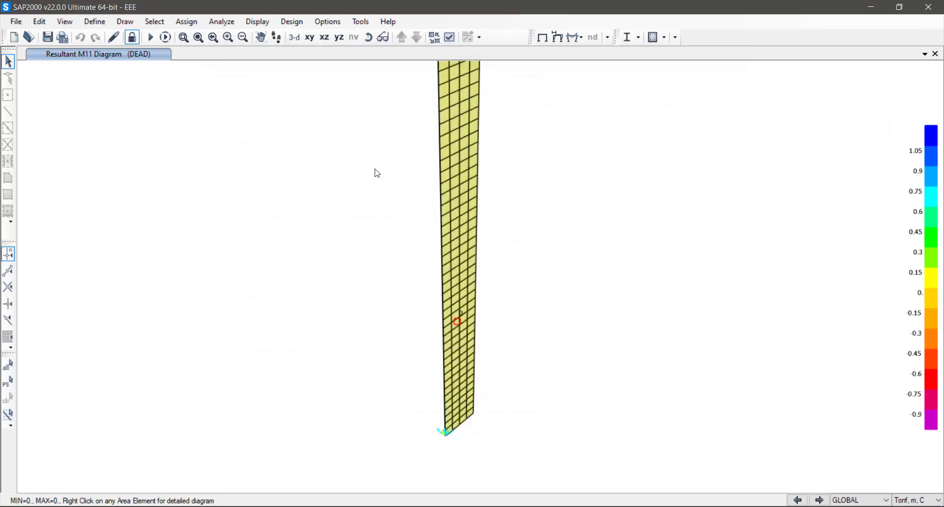
Step: Open the model file 3.sdb from the New folder on the Desktop
click(16, 21)
click(45, 36)
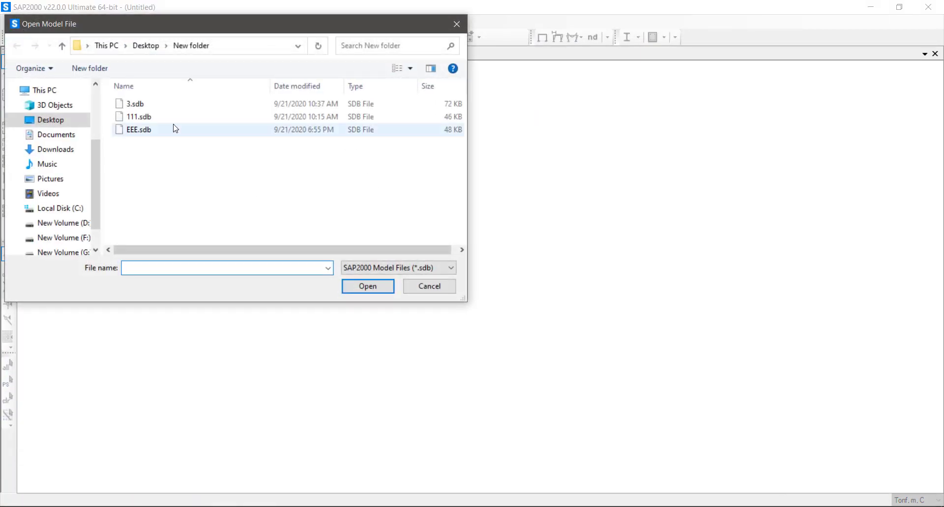
click(171, 121)
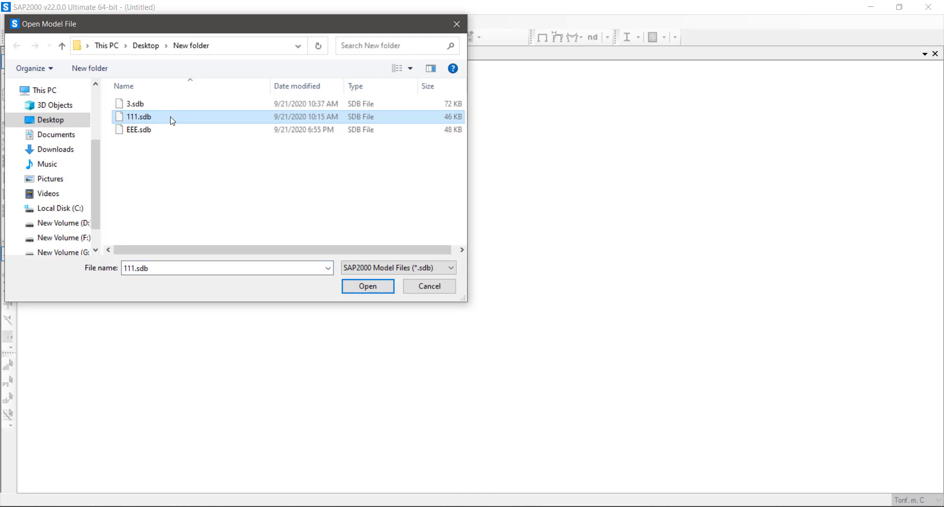
double_click(157, 104)
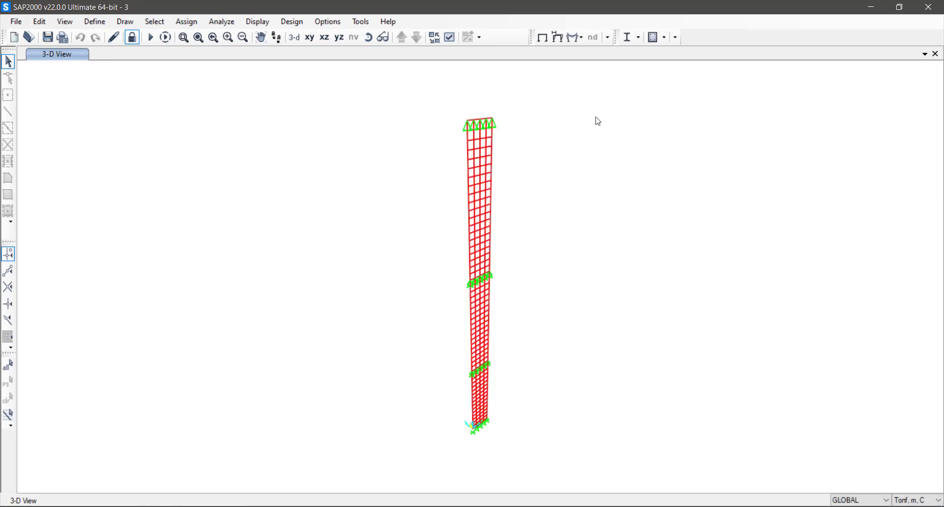
Step: Display the shell resultant M11 diagram of model 3 for the DEAD load case
click(583, 38)
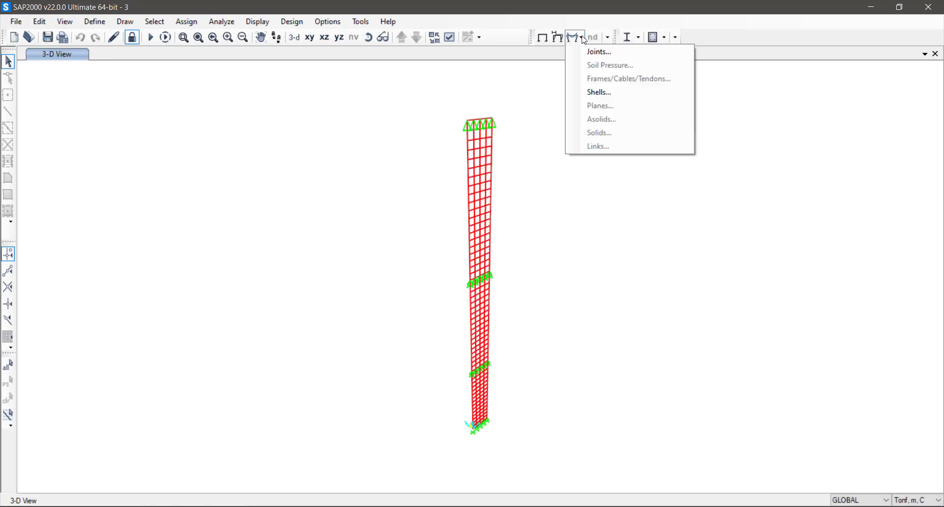
click(599, 89)
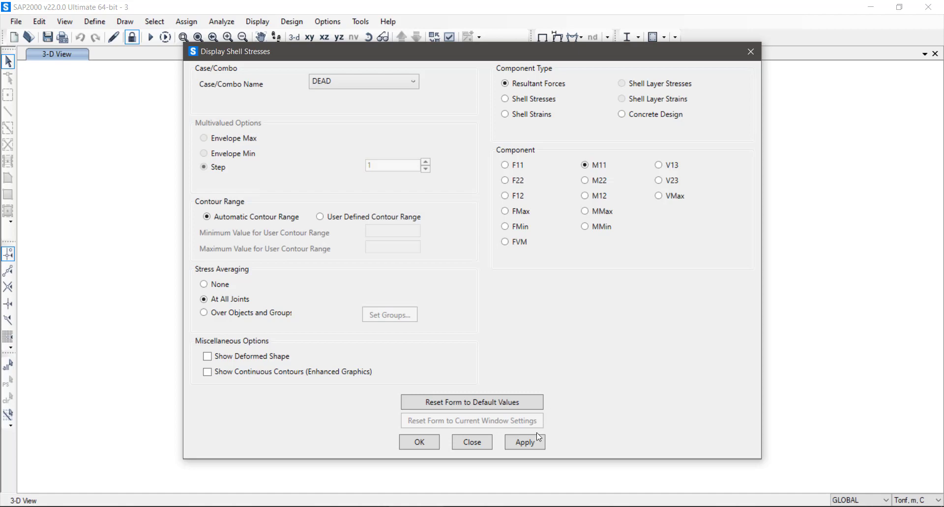
click(536, 439)
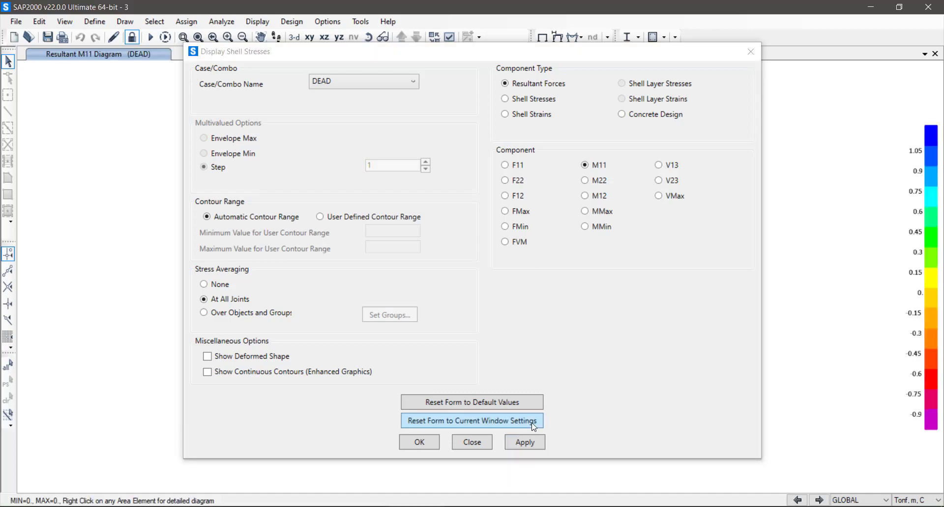
click(472, 442)
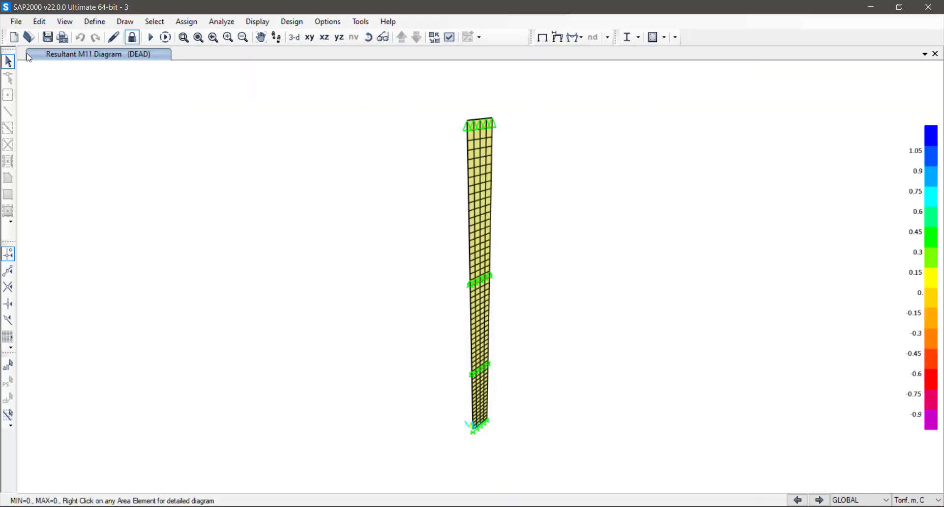
Step: Discard the changes to model 3 and reopen 3.sdb
click(16, 22)
click(50, 36)
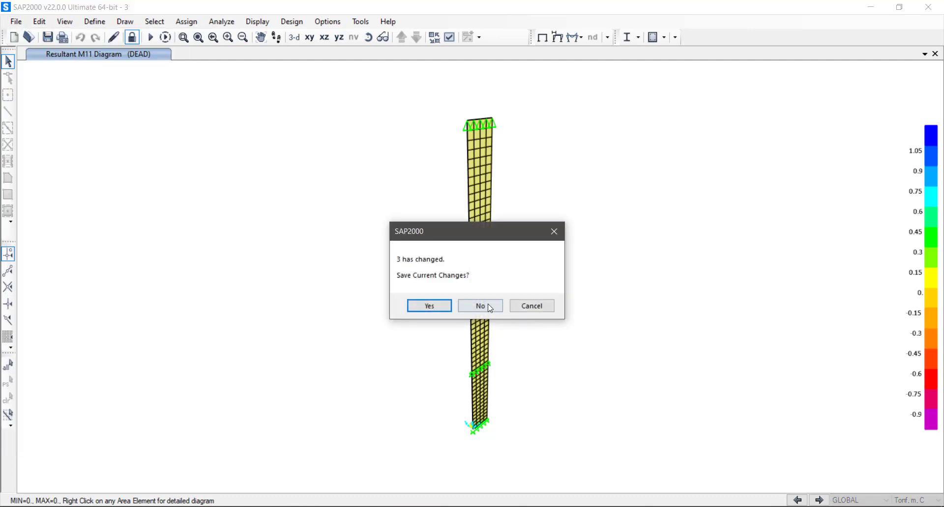
click(480, 305)
key(ctrl+o)
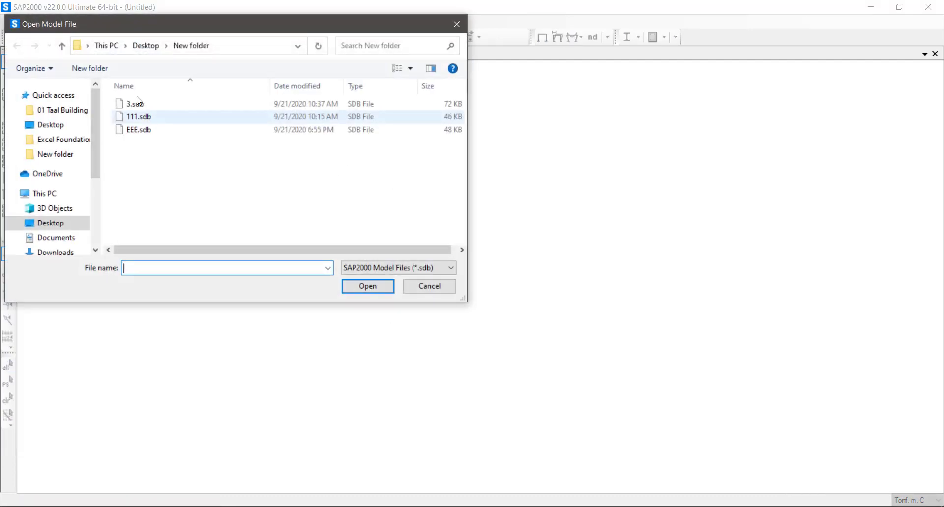
double_click(147, 131)
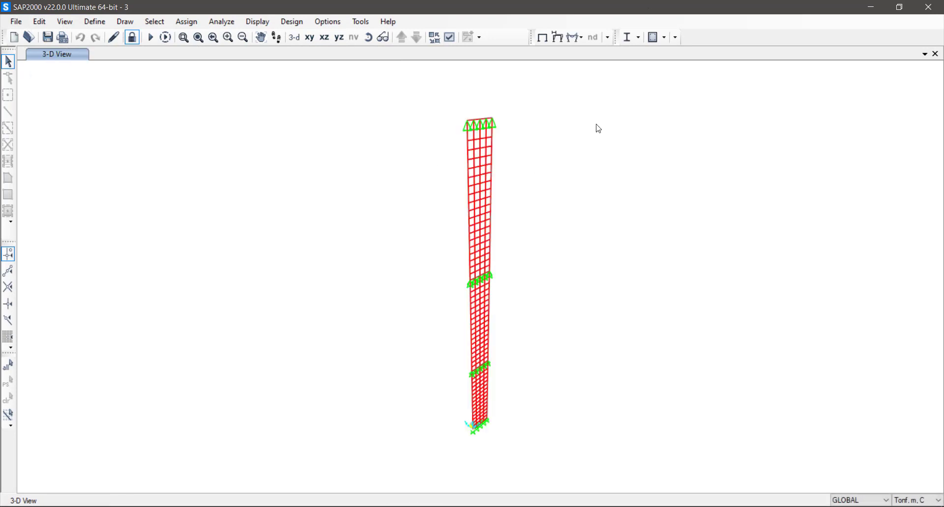
Step: Display the reopened model's shell resultant M11 diagram for DEAD, and switch the diagram to the DL+LL+EP+WP combination
click(579, 39)
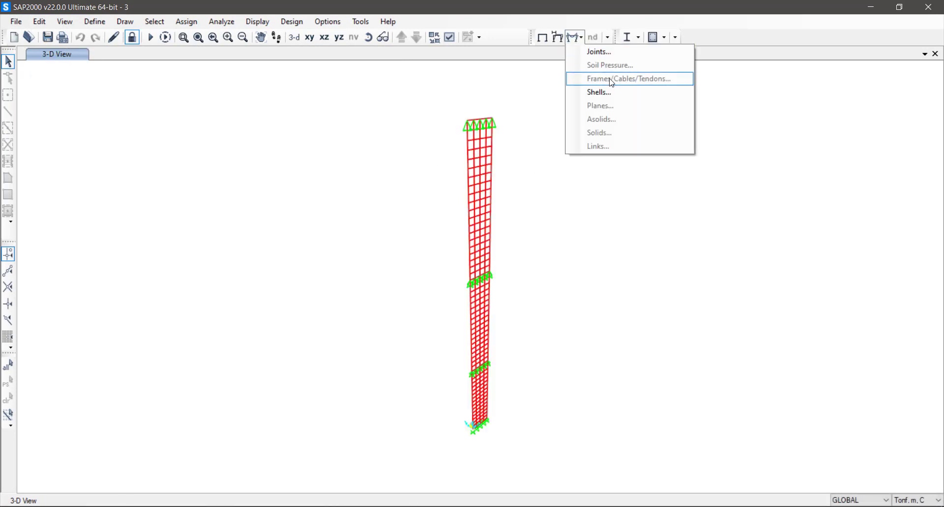
click(595, 90)
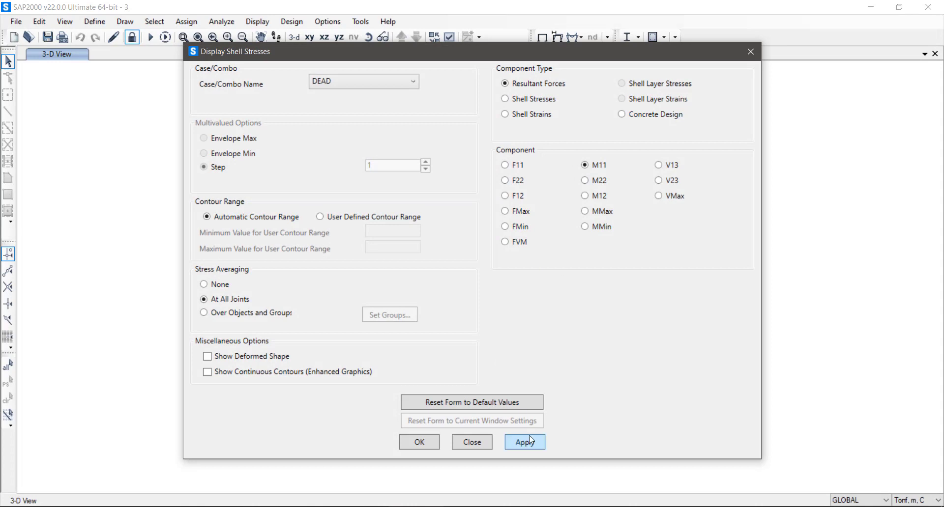
click(525, 442)
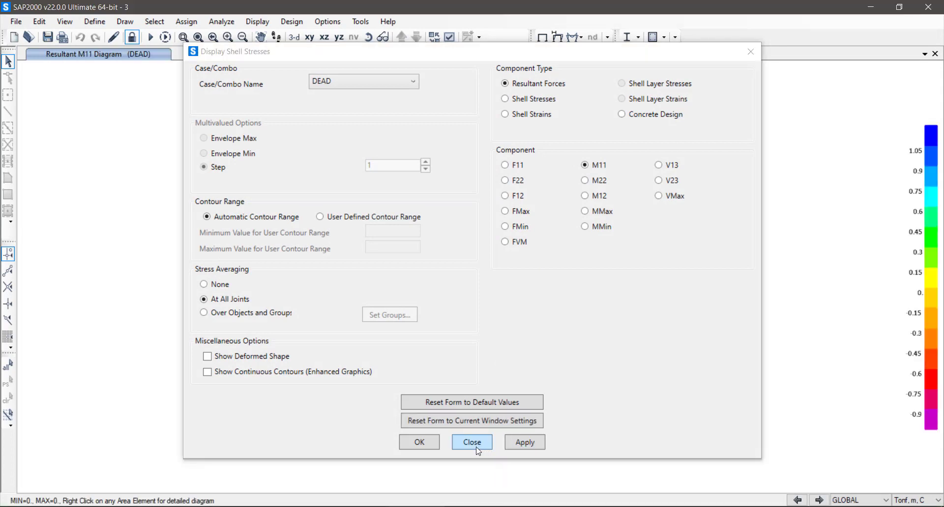
click(378, 89)
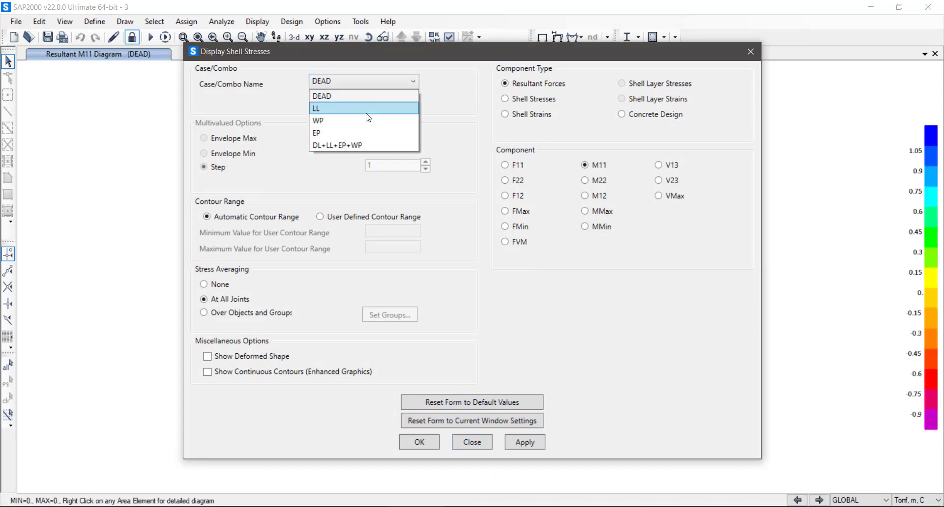
click(370, 146)
click(526, 441)
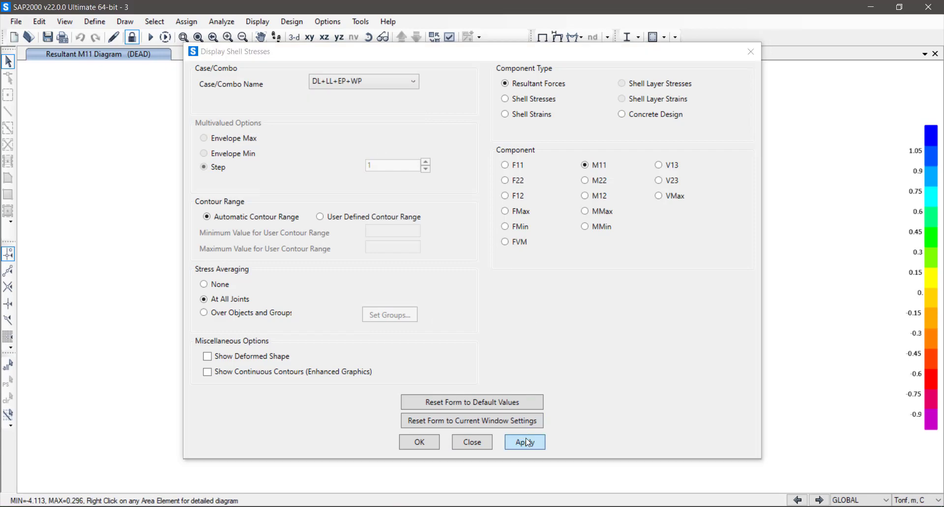
click(482, 443)
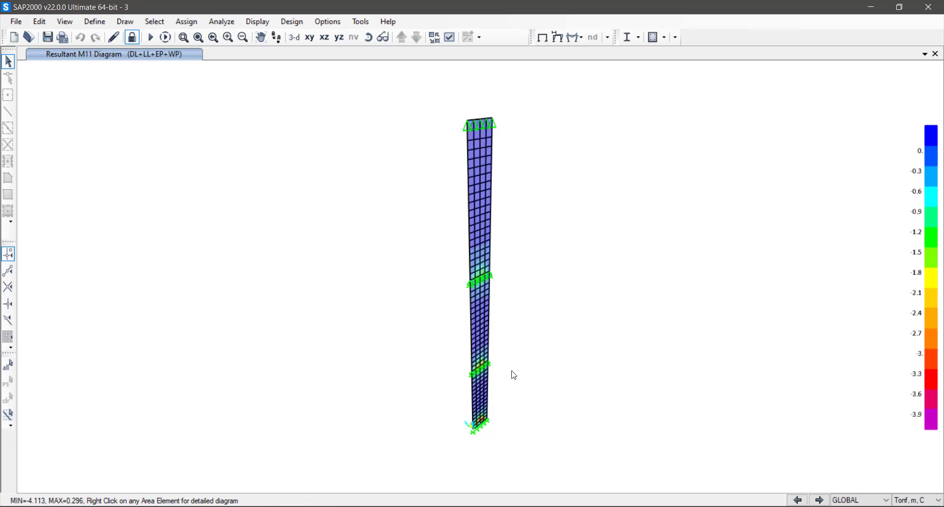
Step: Switch to File Explorer, browse to the Engineering folder on drive D and open the High Rise 1 presentation
key(alt+Tab)
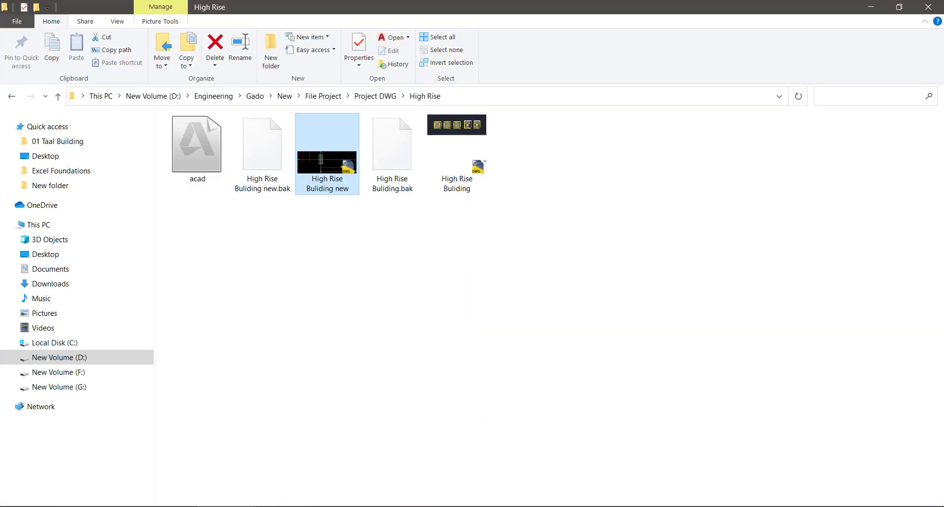
click(255, 96)
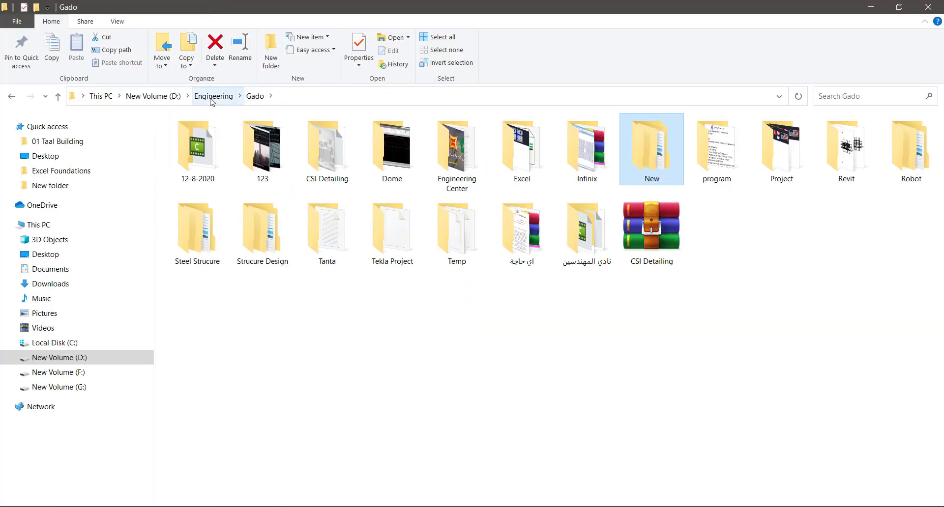
click(212, 96)
double_click(868, 146)
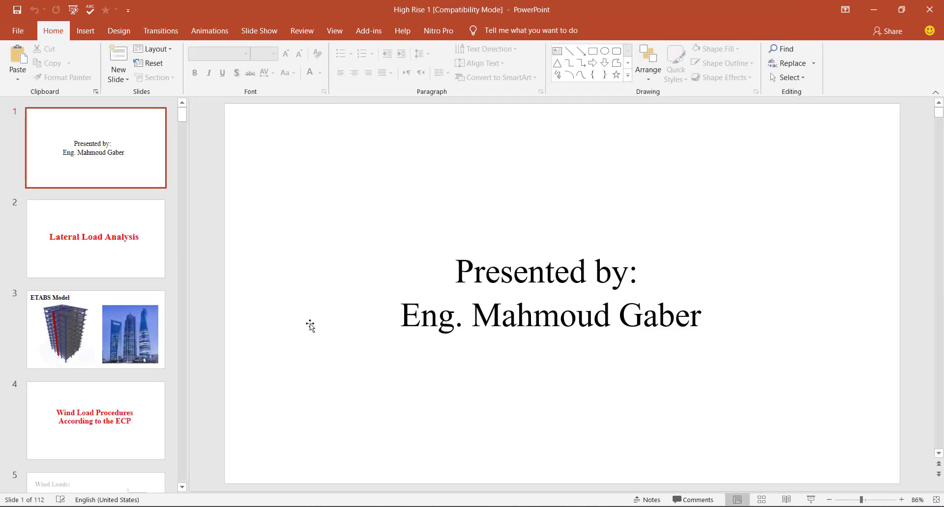
Step: Examine the High Rise 1 slides on the reduction factor, loads combination, drift analysis and response spectrum method
scroll(302, 343, down, 18)
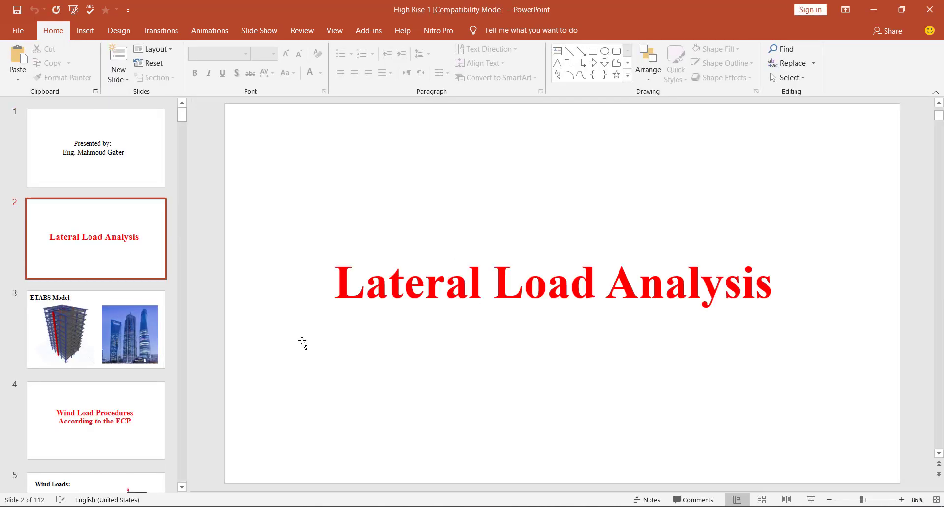
scroll(302, 343, down, 20)
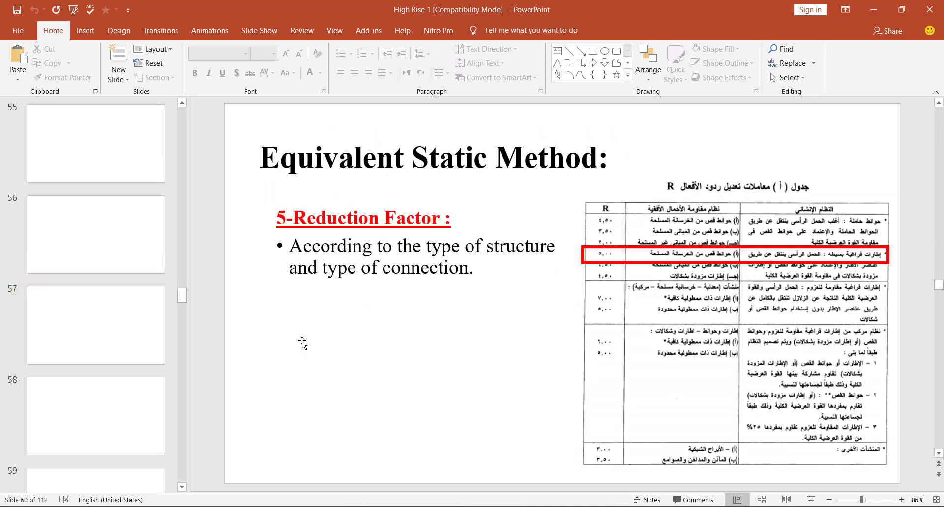
scroll(302, 343, down, 12)
scroll(302, 343, down, 18)
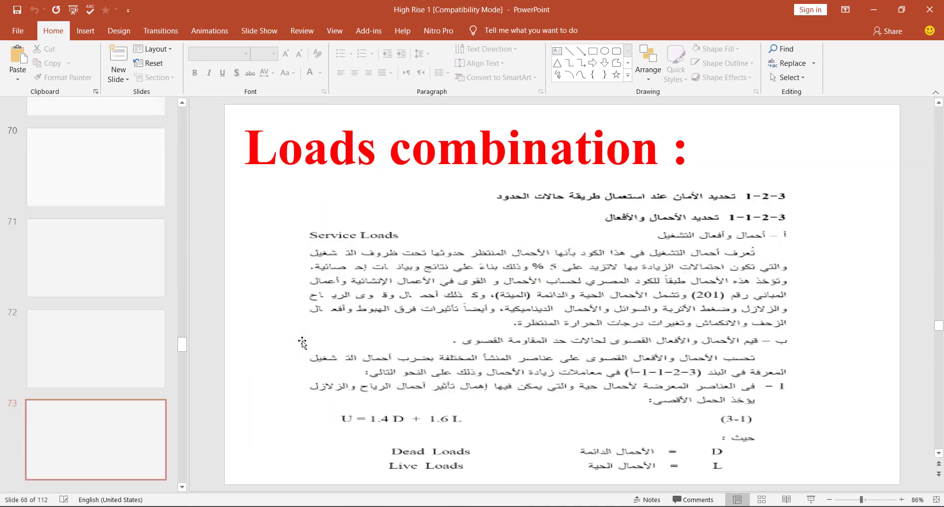
scroll(302, 343, down, 7)
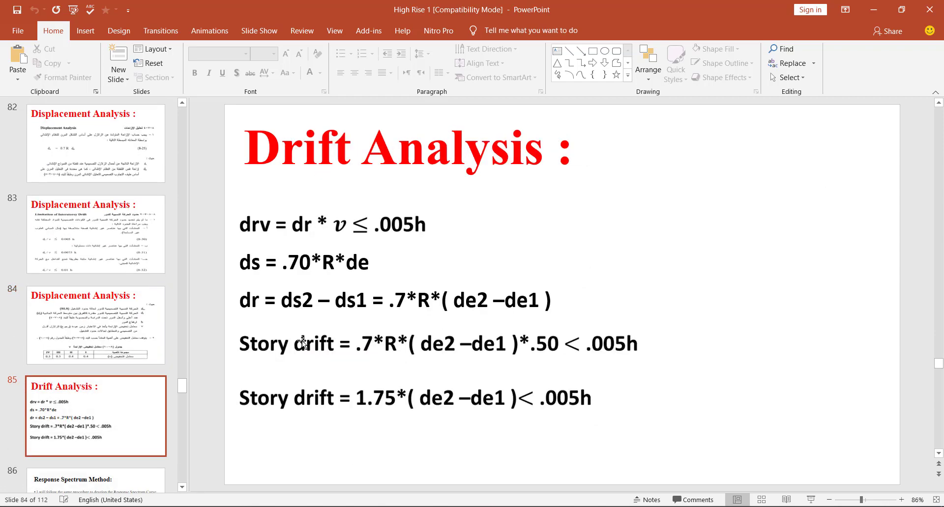
scroll(302, 343, down, 10)
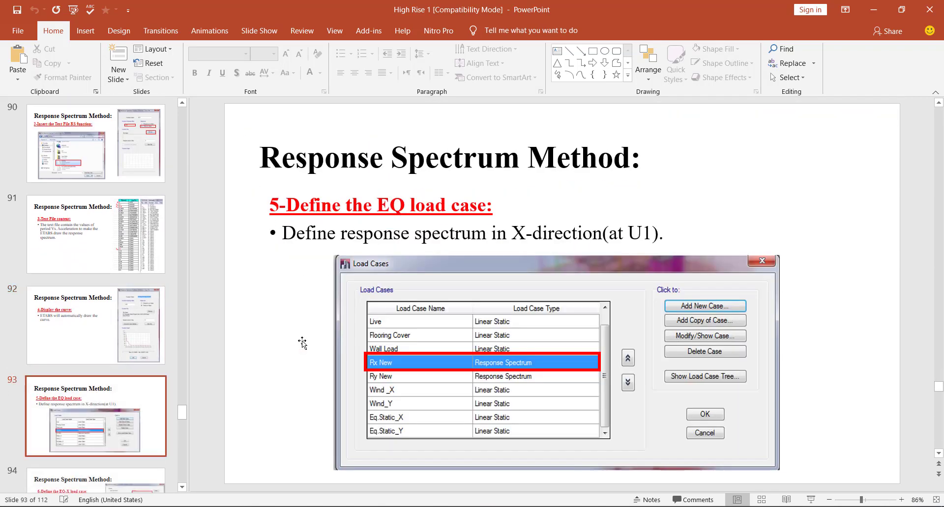
scroll(302, 342, up, 9)
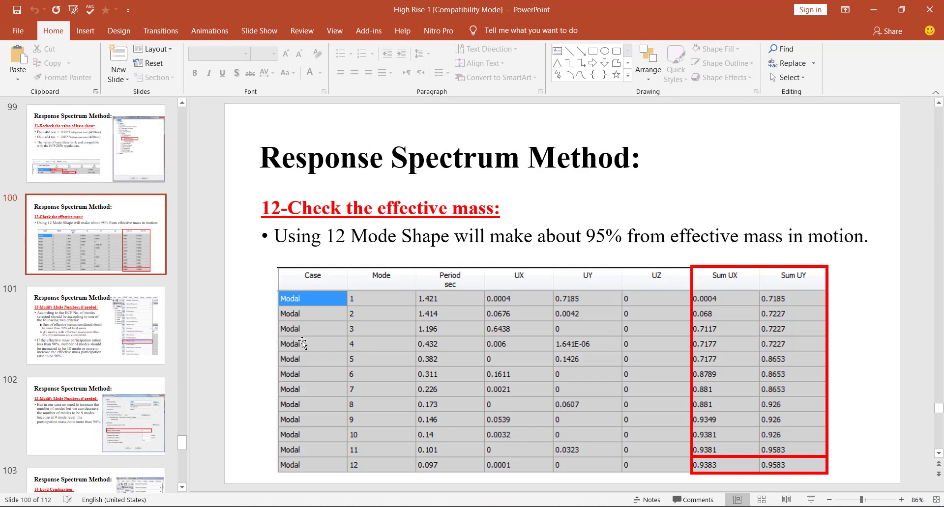
scroll(301, 343, up, 8)
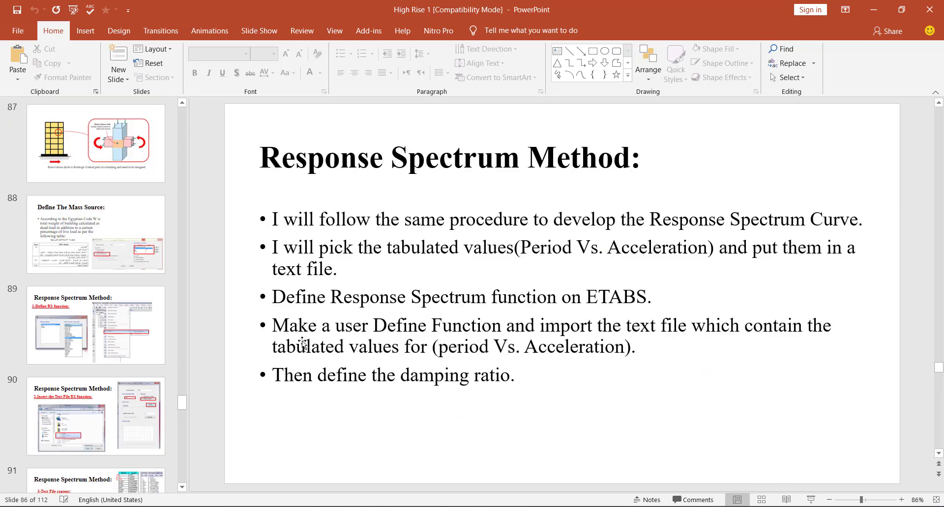
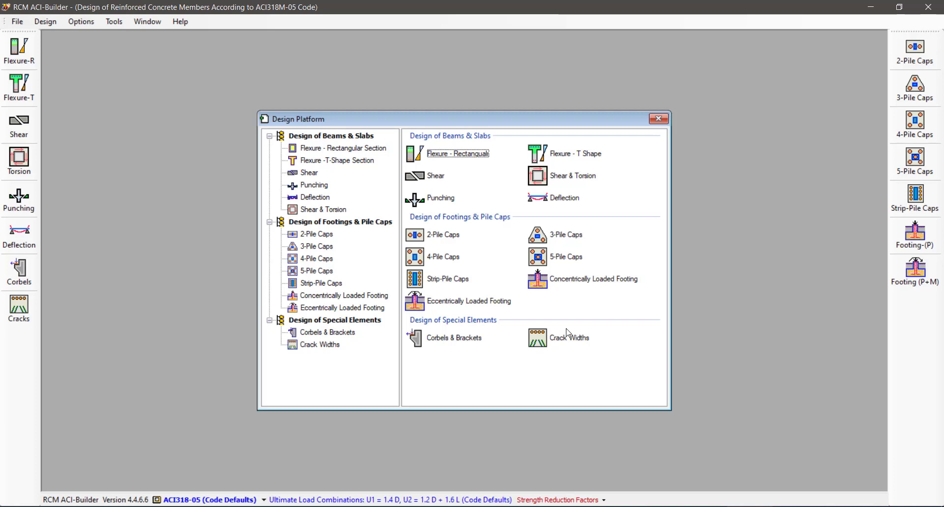
Step: Open the Crack Widths design in RCM ACI-Builder and set f'c to 24 MPa, fy to 360 MPa and Ec to 4700 * sqrt(f'c)
double_click(540, 343)
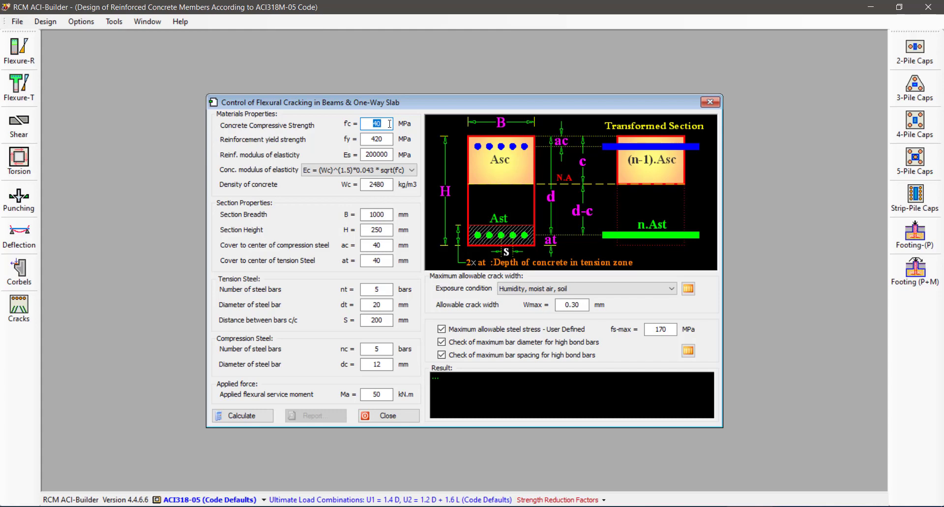
text(24)
double_click(370, 140)
text(360)
double_click(382, 154)
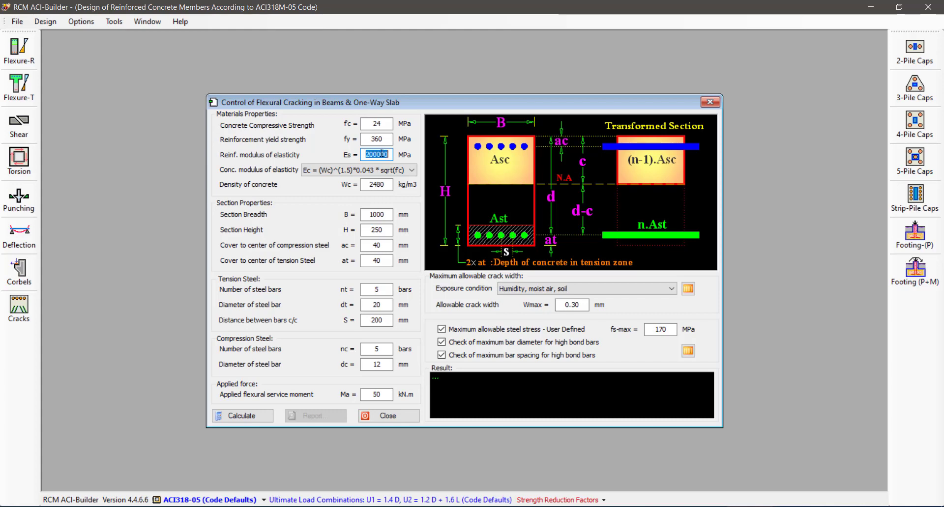
click(374, 170)
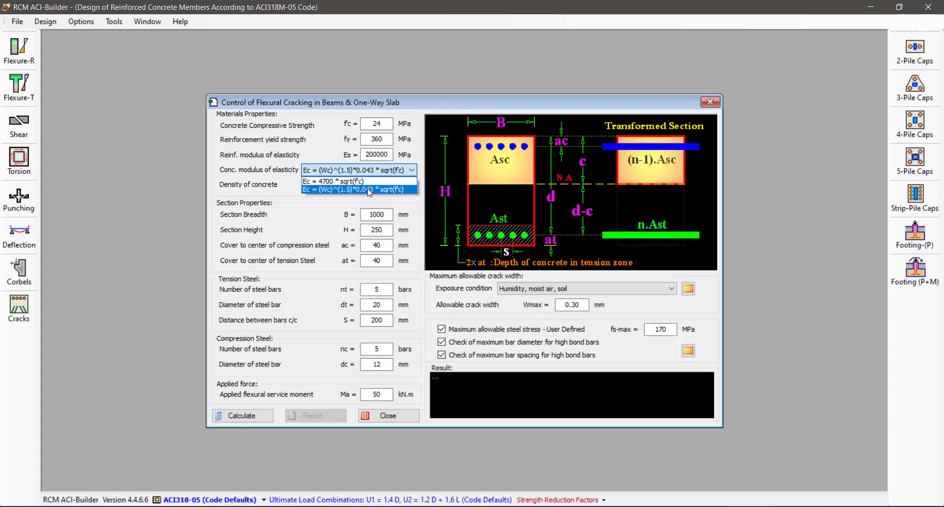
click(341, 181)
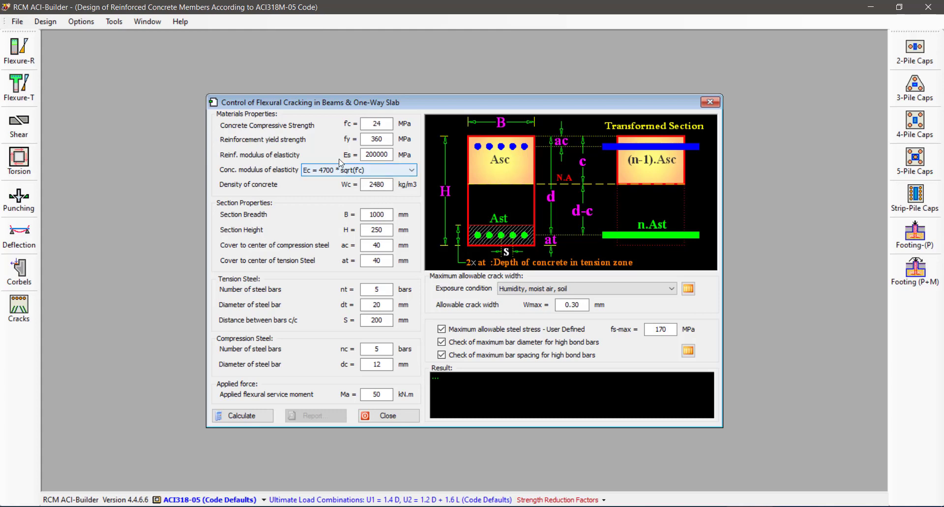
drag(390, 153, 362, 154)
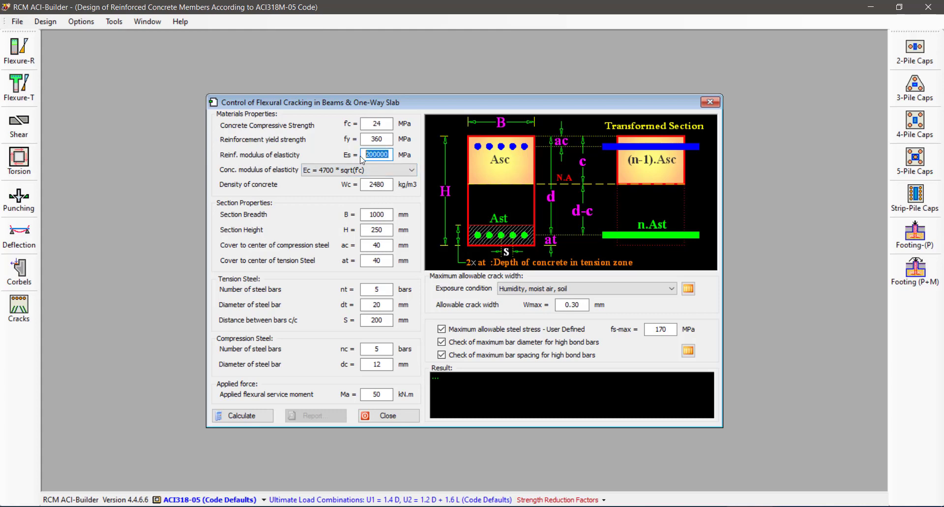
click(383, 156)
double_click(383, 156)
click(370, 171)
click(369, 171)
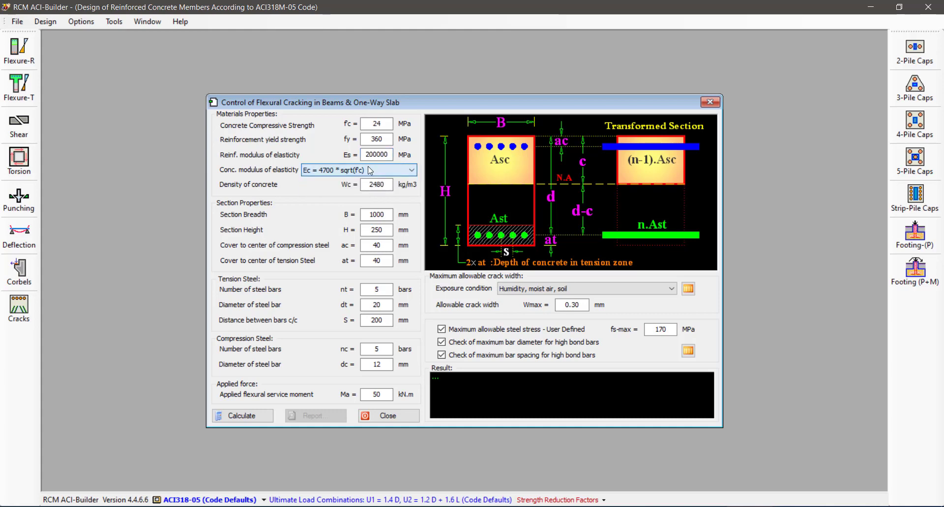
click(370, 170)
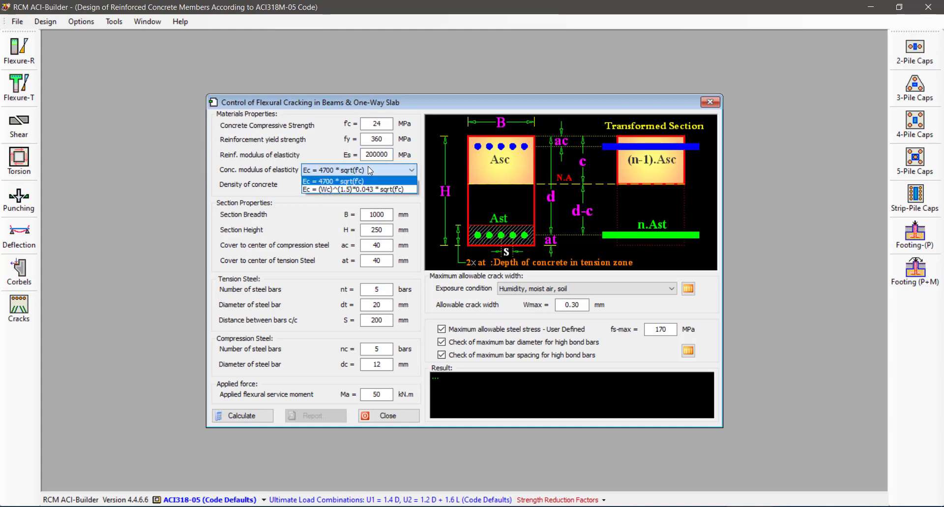
click(357, 207)
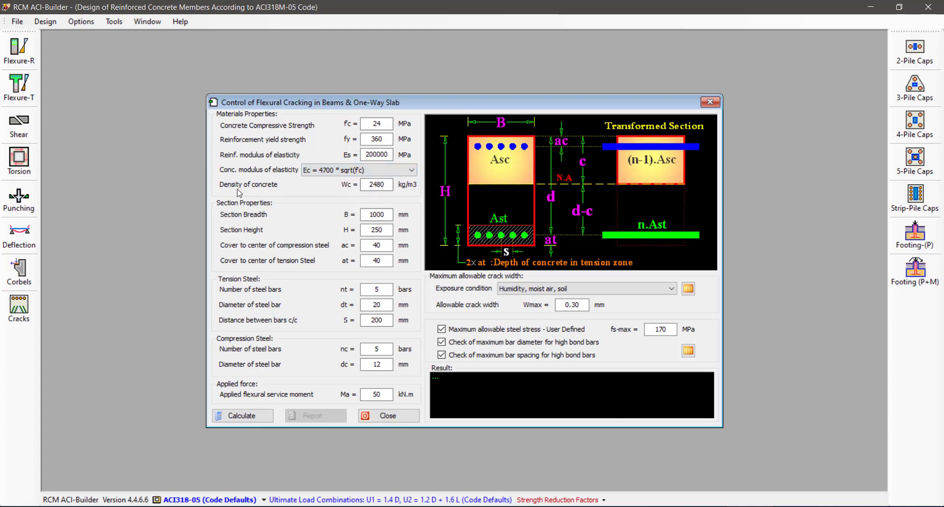
Step: Set the density of concrete to 2500 kg/m3
drag(385, 186, 361, 183)
text(2500)
drag(368, 185, 402, 187)
Step: Set the section height to 300 mm and the covers to the centres of compression and tension steel to 30 mm each
drag(369, 214, 398, 215)
click(382, 232)
double_click(384, 231)
text(300)
click(372, 244)
double_click(372, 245)
text(30)
double_click(387, 261)
text(30)
Step: Switch to SAP2000 and redisplay the shell resultant M11 diagram for the DL+LL+EP+WP combination
click(386, 290)
click(382, 506)
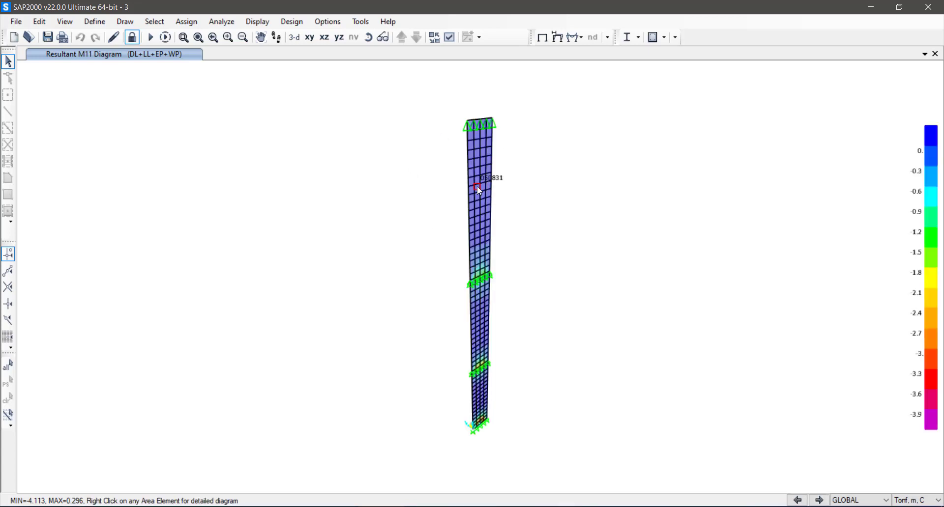
click(574, 37)
click(599, 93)
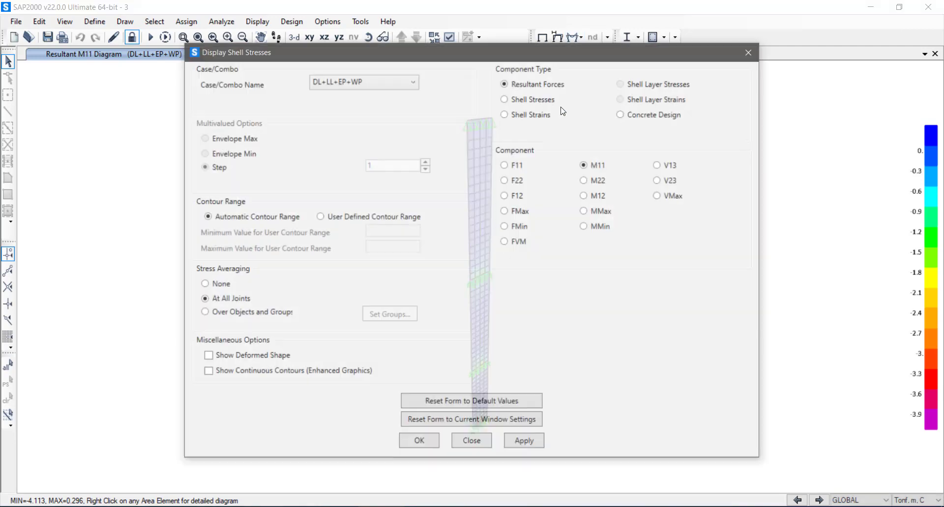
click(526, 445)
click(470, 444)
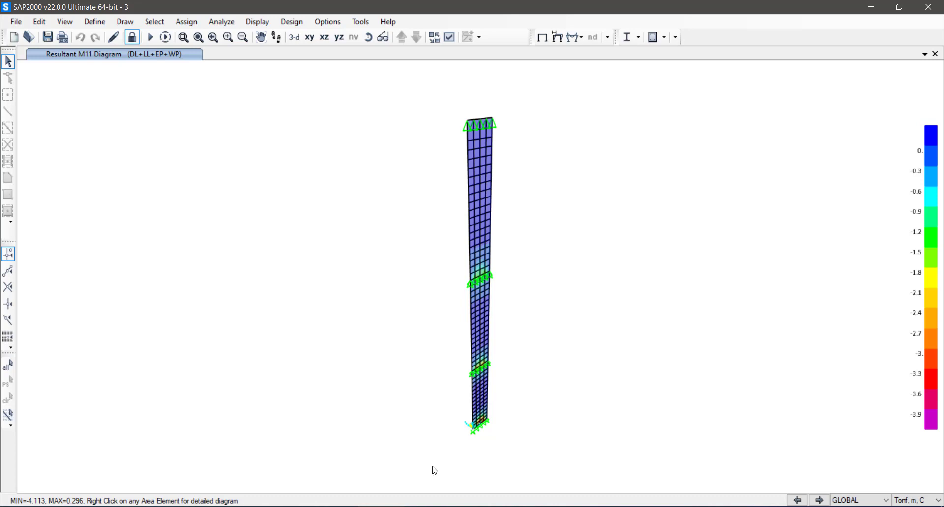
Step: Return to RCM ACI-Builder and set the number of tension steel bars to 7
click(752, 501)
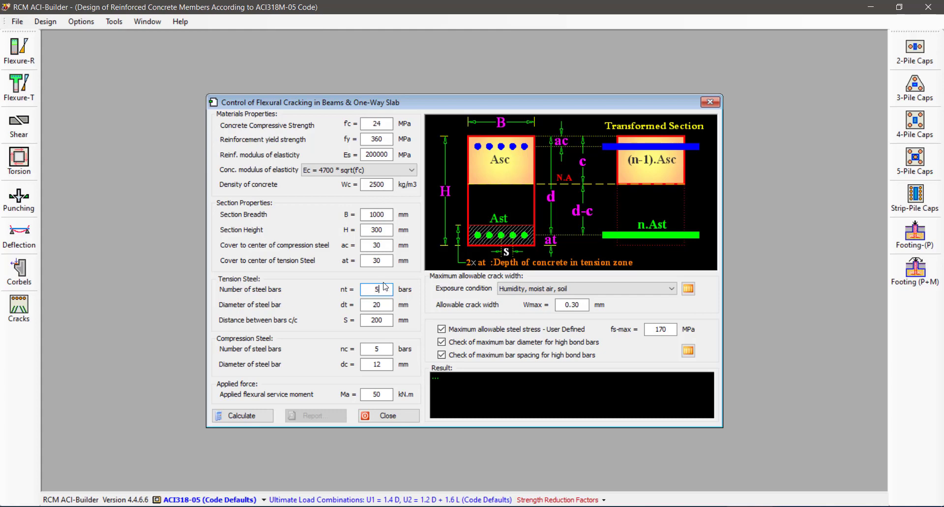
double_click(362, 288)
text(7)
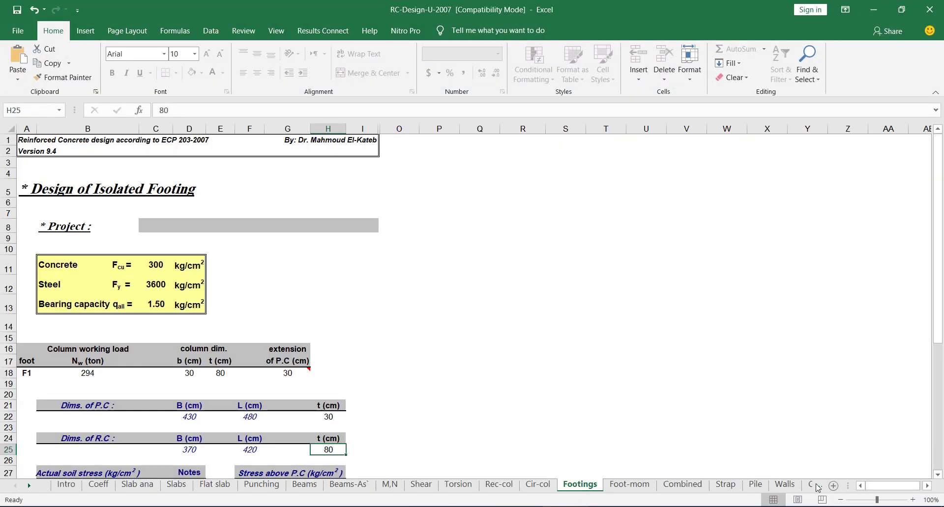
Step: Examine the water section design and its steel stress table on the Water sheet of the RC-Design-U-2007 workbook in Excel
click(816, 485)
click(817, 485)
click(818, 486)
click(819, 485)
click(820, 486)
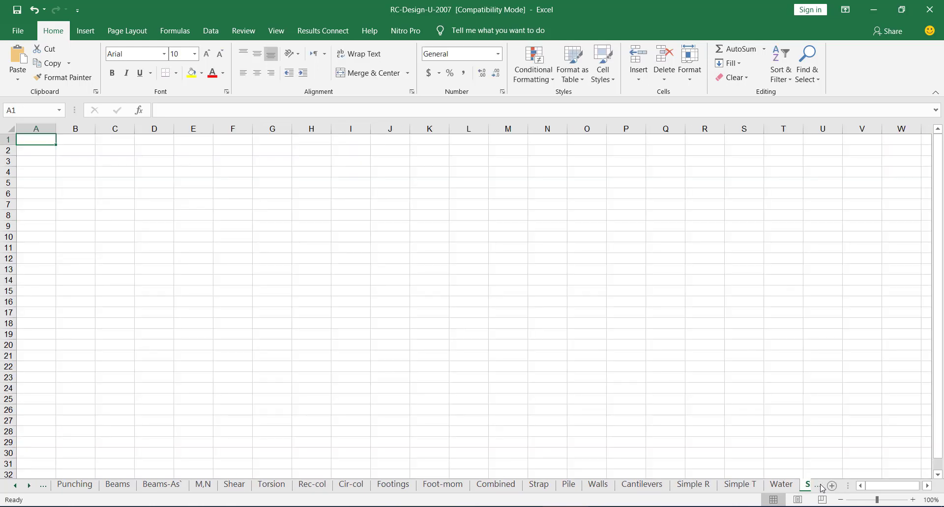
click(733, 486)
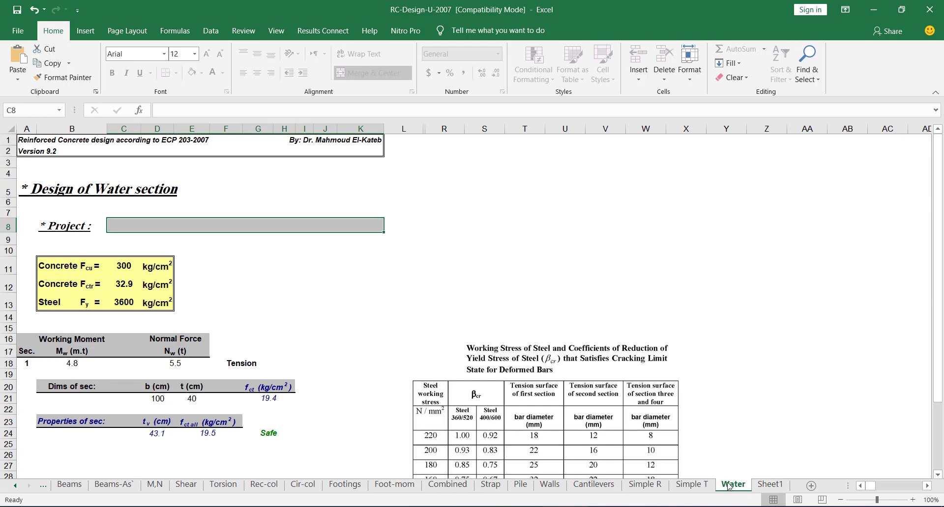
scroll(314, 384, down, 5)
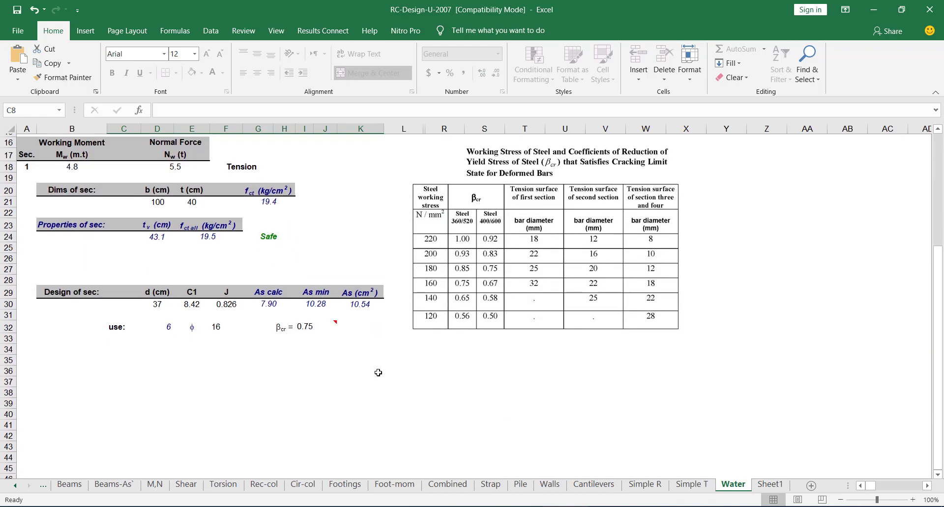
scroll(597, 363, up, 4)
scroll(581, 430, up, 1)
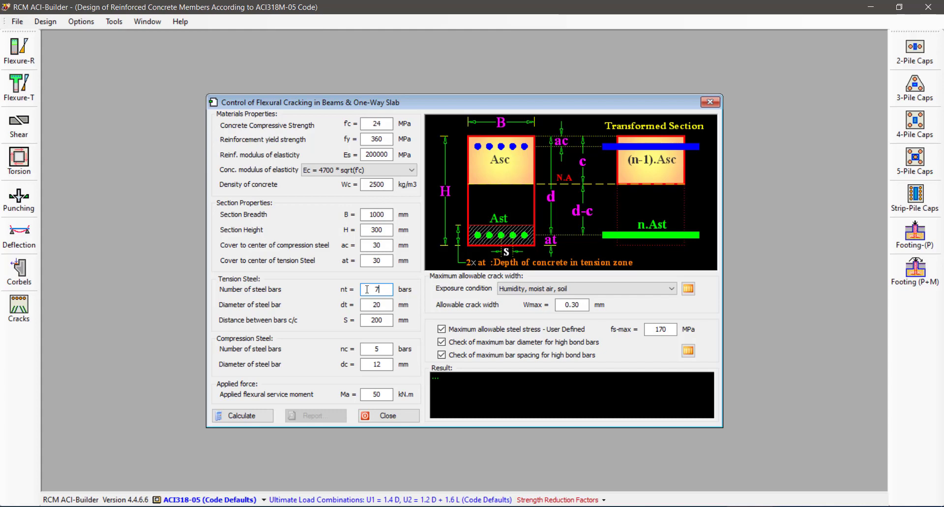
click(382, 261)
click(371, 171)
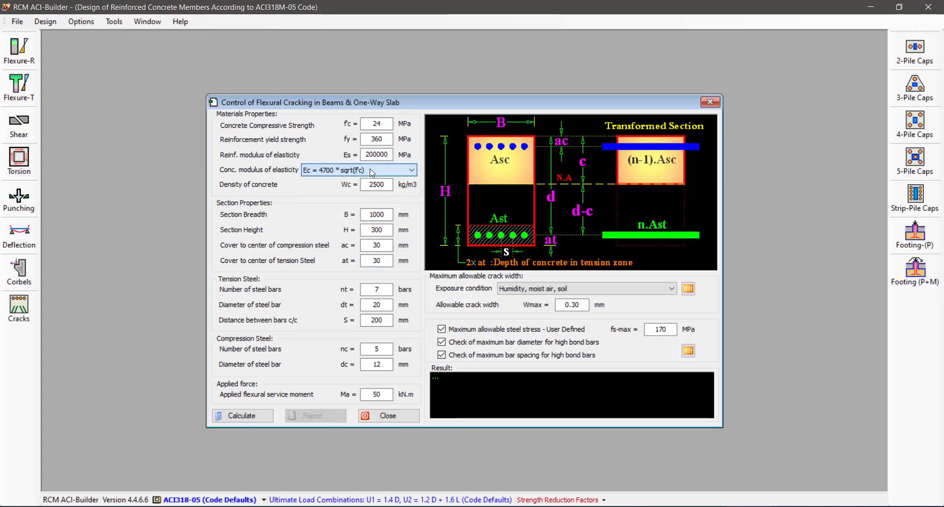
click(372, 170)
click(372, 170)
click(372, 170)
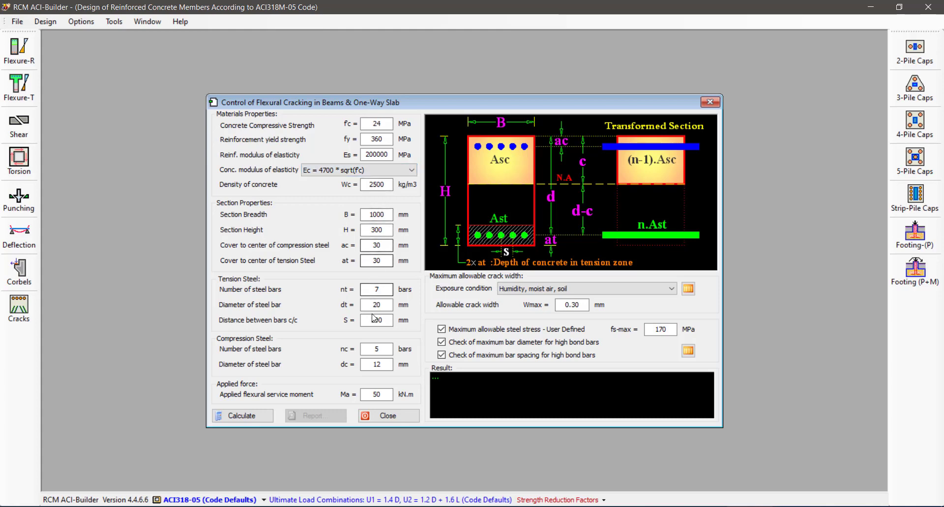
Step: Set the diameter of the tension steel bars to 12 mm in the RCM ACI-Builder crack width form
click(379, 290)
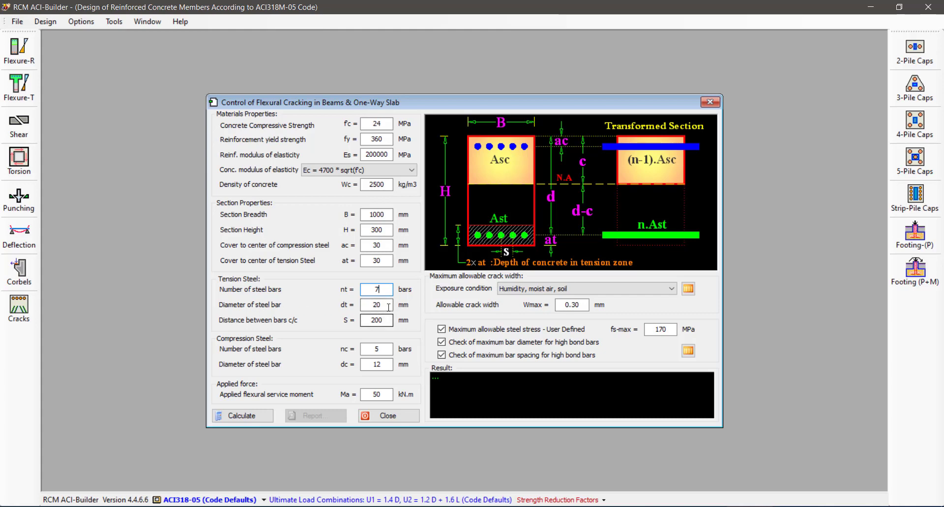
click(363, 301)
text(123)
key(BackSpace)
click(381, 322)
Step: Open Calculator and divide 1000 by 7 to find the spacing of the tension bars
click(98, 506)
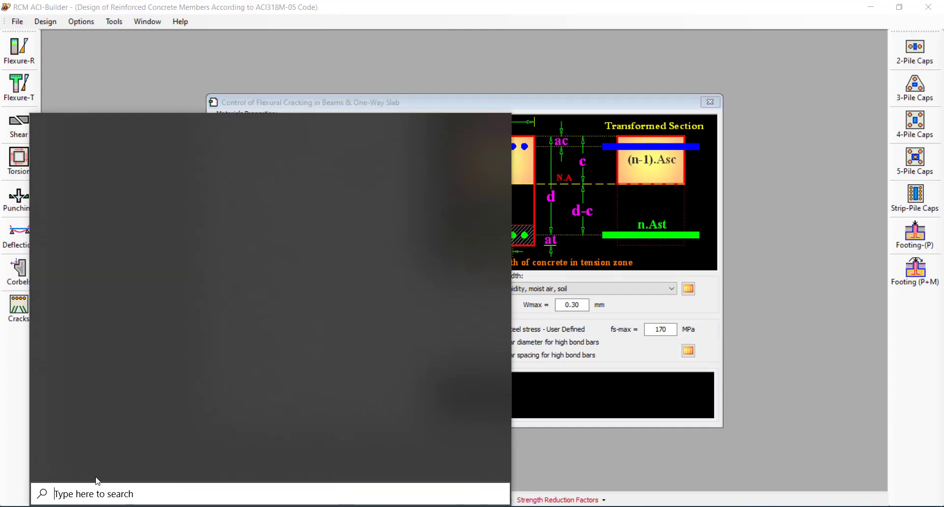
text(cA)
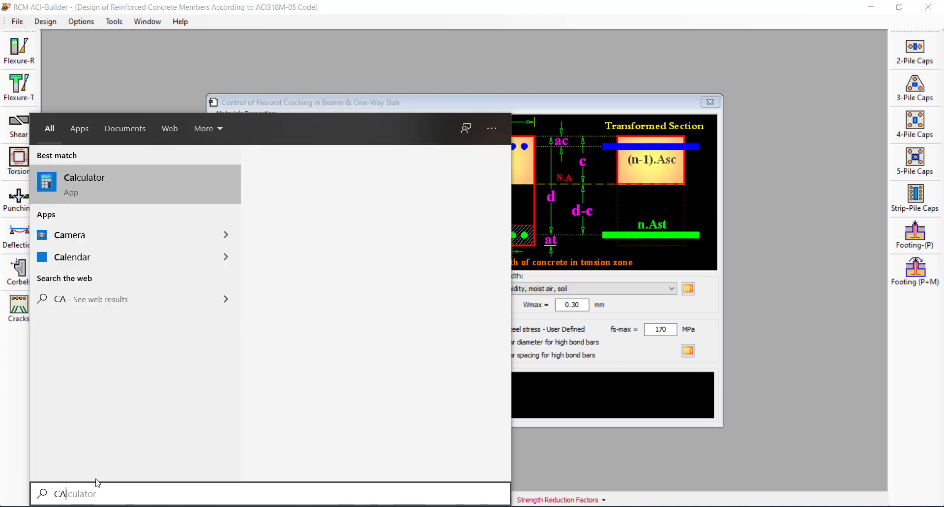
key(Return)
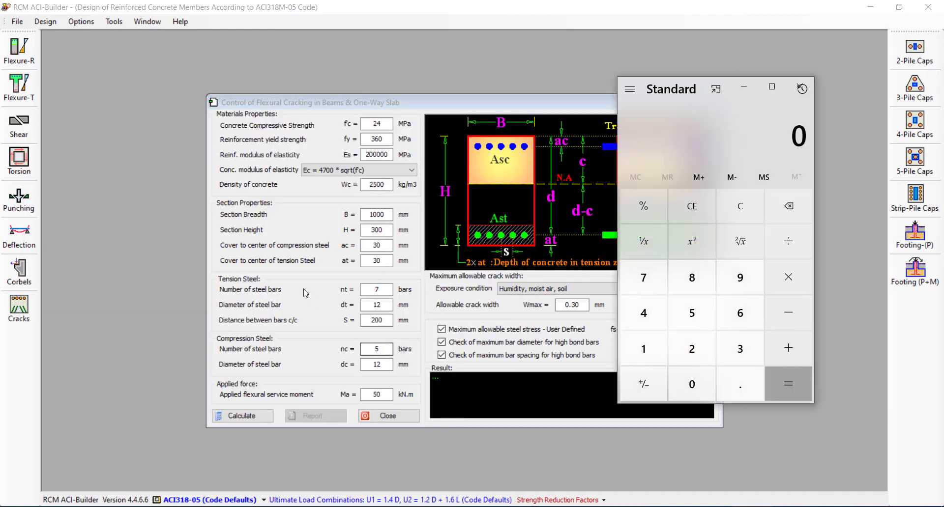
text(1000)
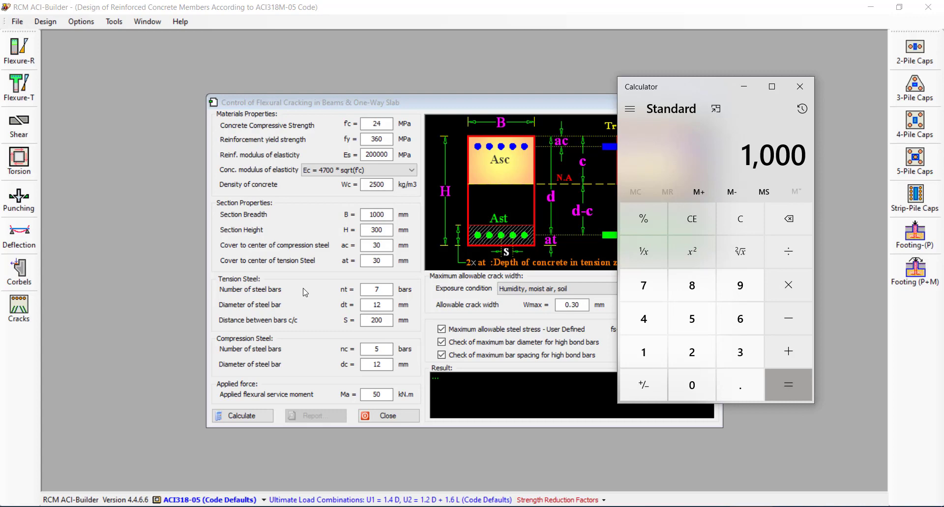
text(/7)
key(Return)
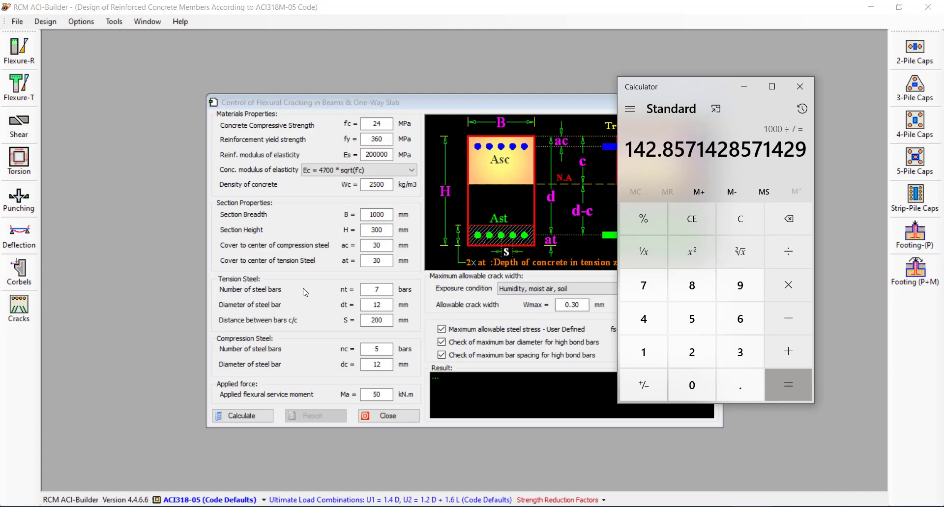
Step: Switch to File Explorer and open the 12-8-2020 folder inside Engineering > Gado on drive D
key(alt+Tab)
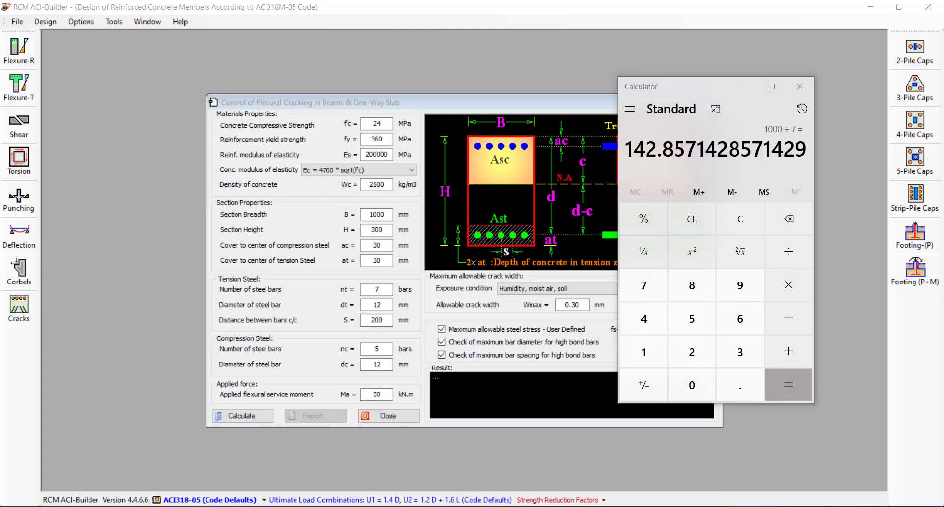
click(236, 97)
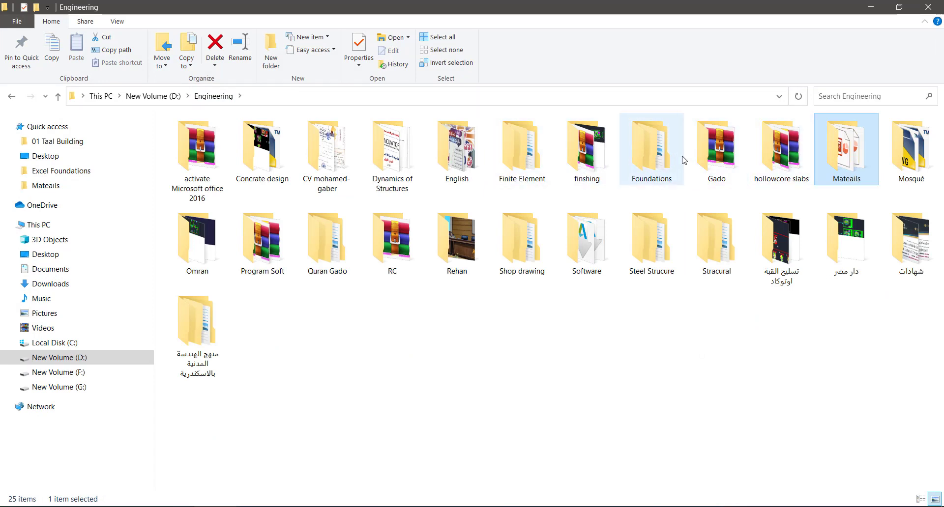
double_click(694, 168)
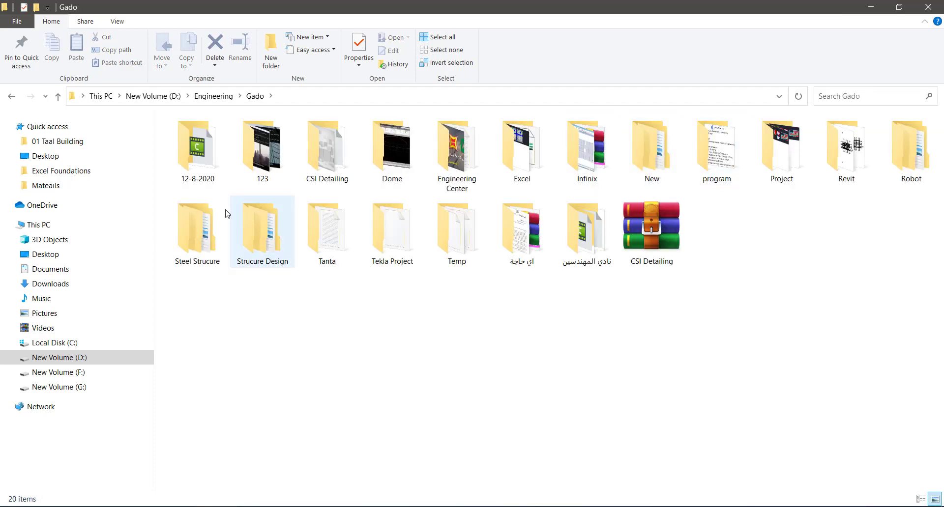
double_click(197, 148)
Step: Look through the Session 8, Session 7, Session 9 and Session 5 folders for the slab design spreadsheet
click(782, 158)
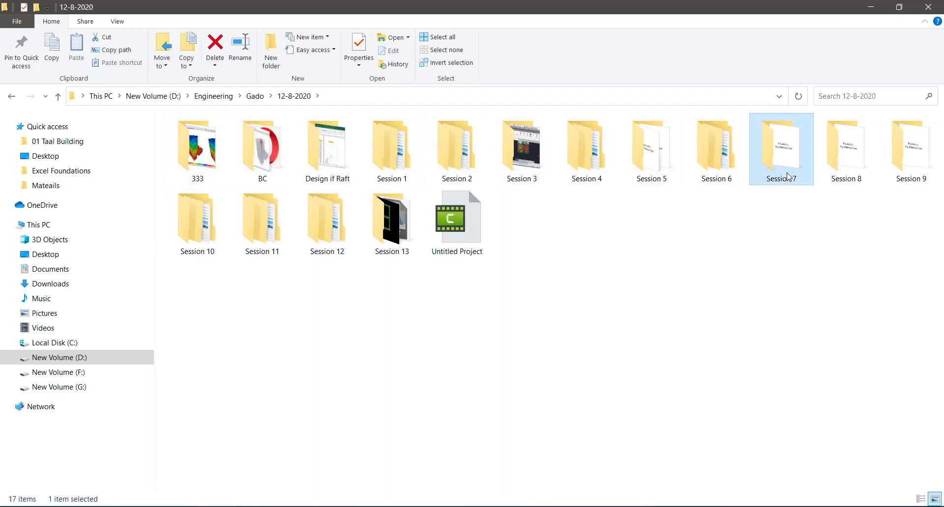
double_click(844, 163)
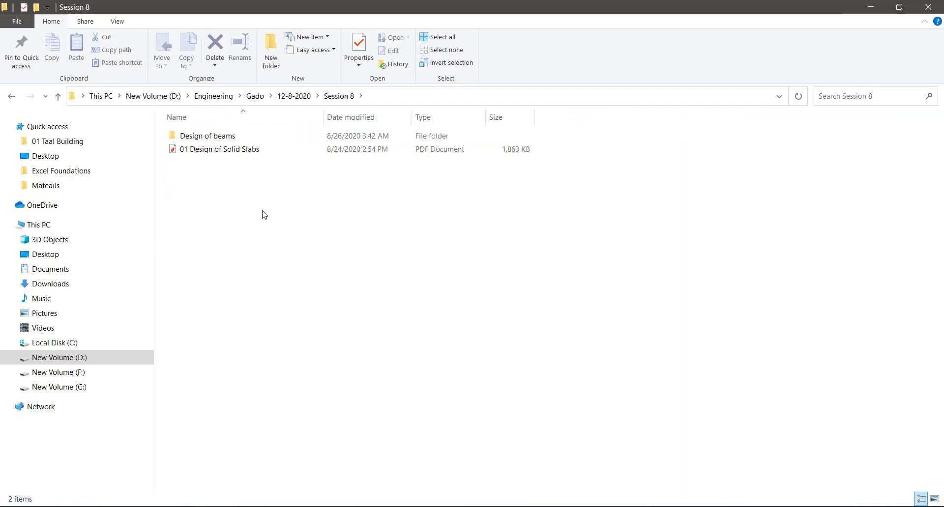
click(307, 96)
double_click(785, 176)
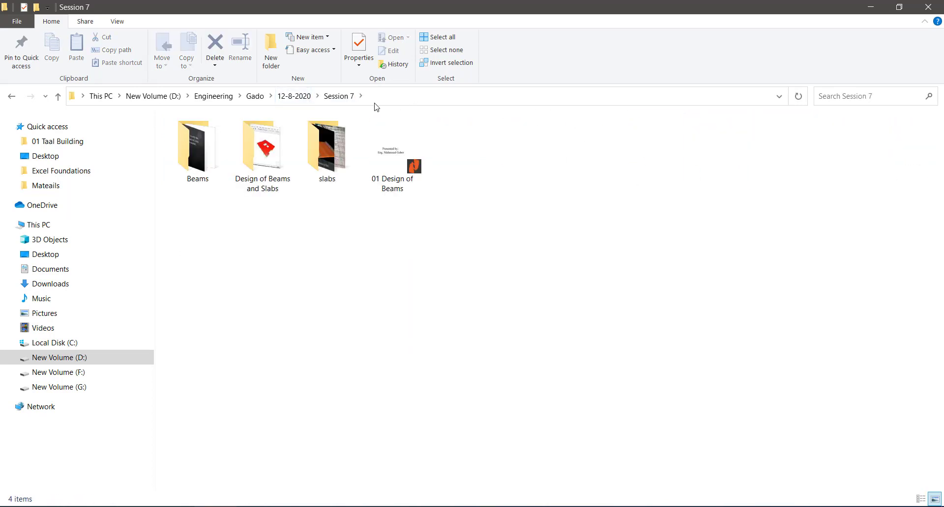
click(295, 97)
double_click(890, 172)
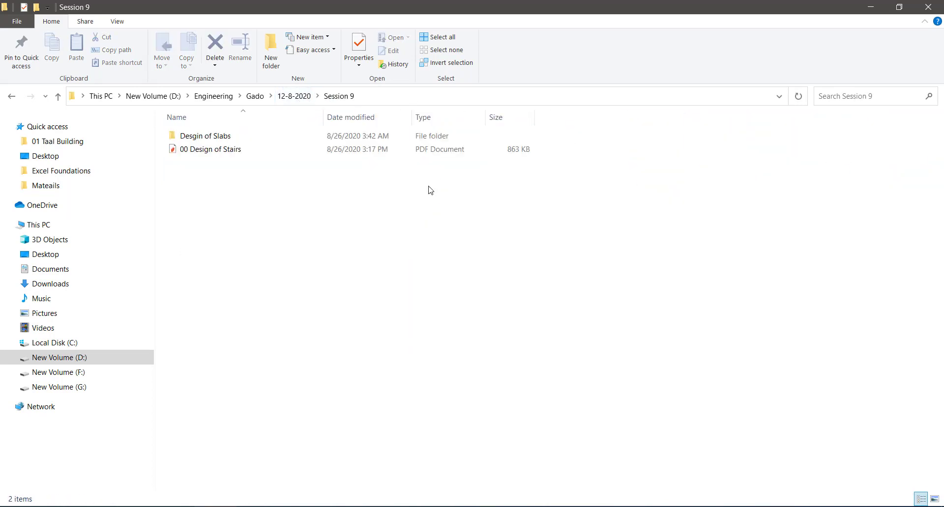
double_click(299, 142)
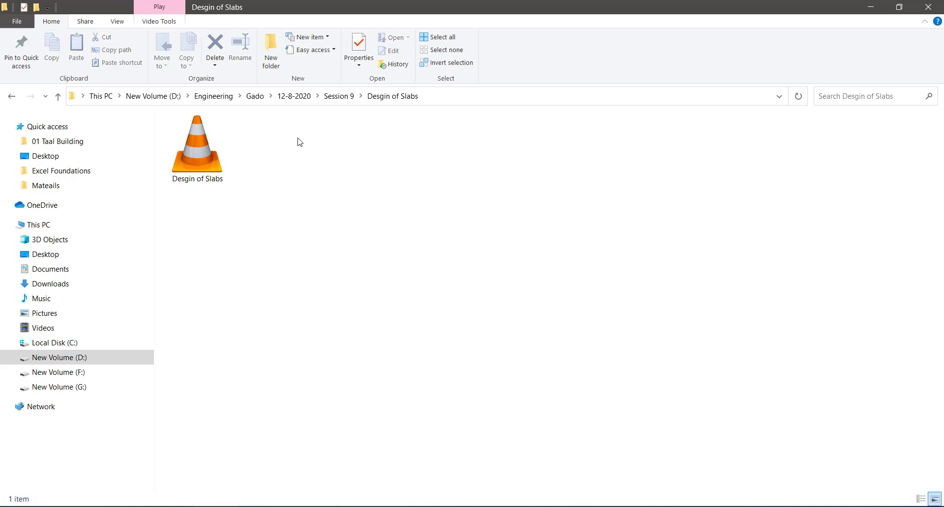
click(327, 97)
click(286, 96)
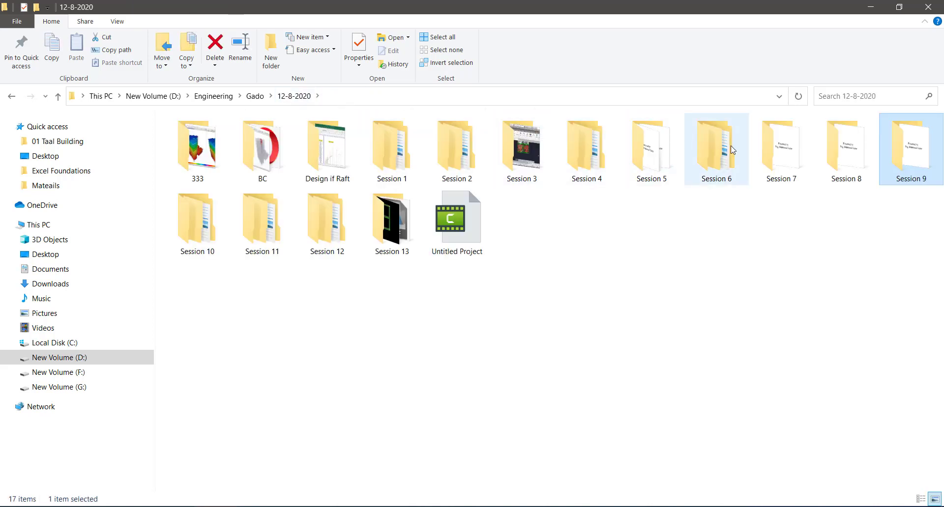
click(728, 147)
double_click(682, 156)
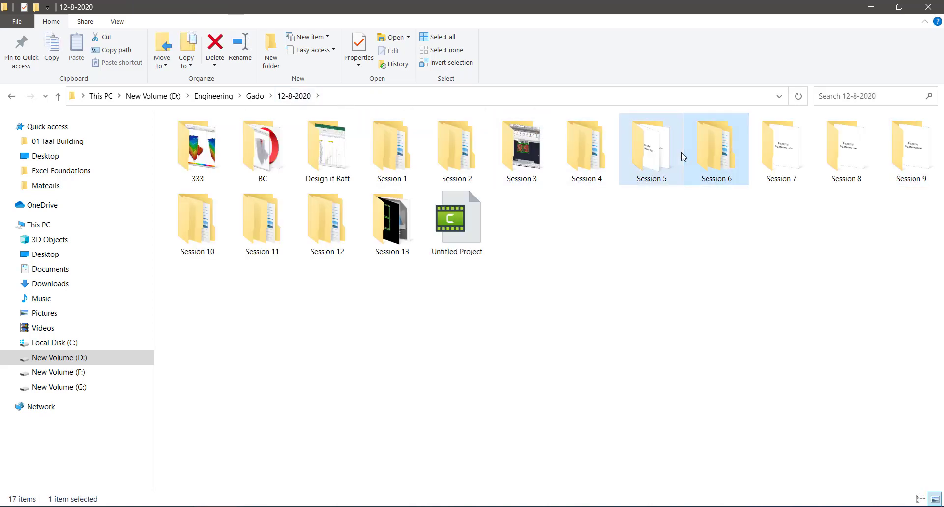
click(295, 96)
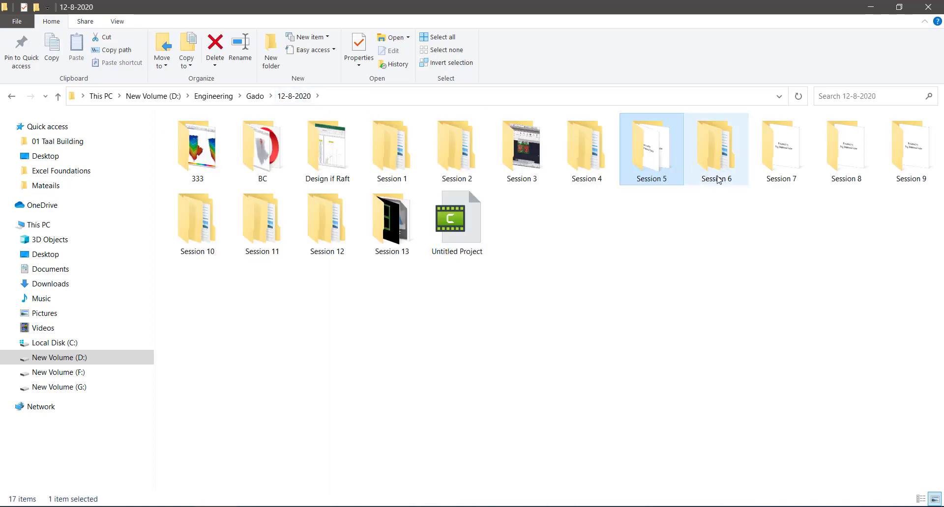
Step: Open the 1- Design Of Slabs workbook from the Excel Sheets folder in Session 6
double_click(718, 162)
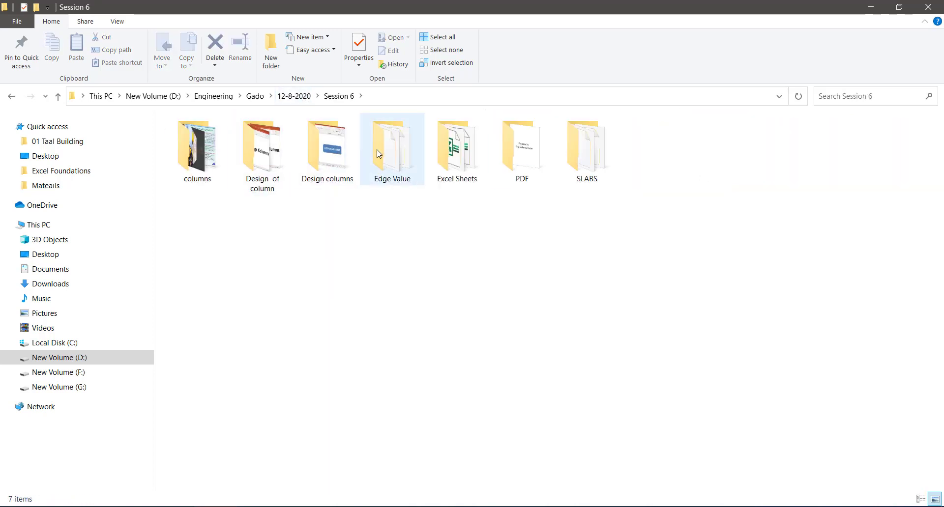
double_click(442, 160)
click(274, 156)
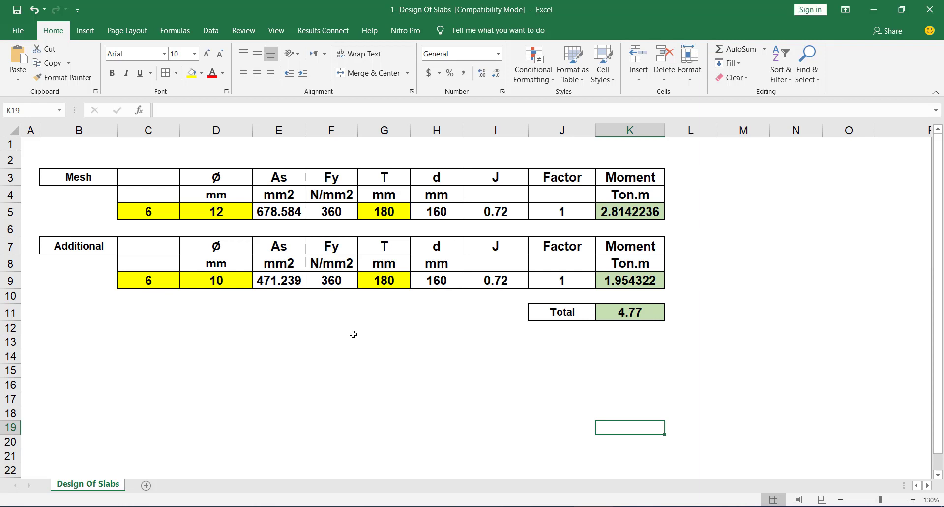
Step: Calculate the mesh moment for 7 bars and a 300 mm thickness on the Design Of Slabs sheet, and close the workbook
click(157, 213)
text(7)
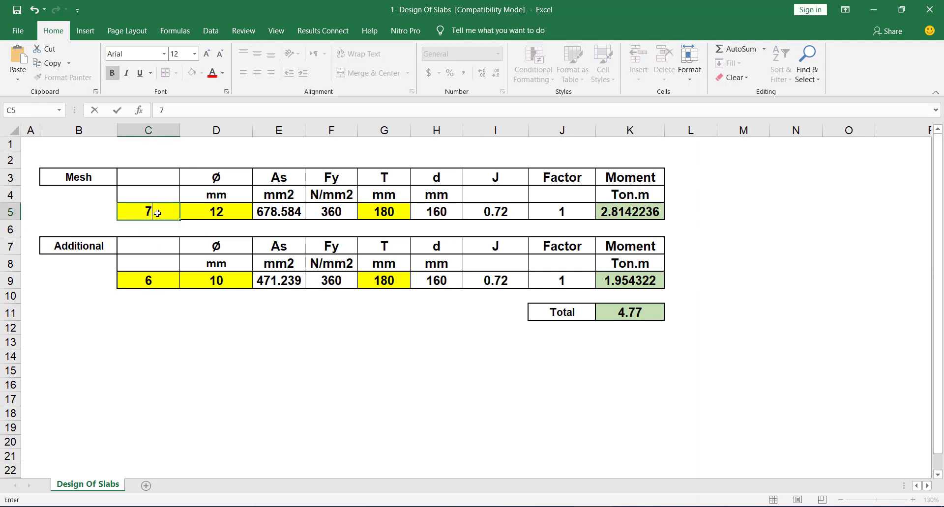
click(214, 211)
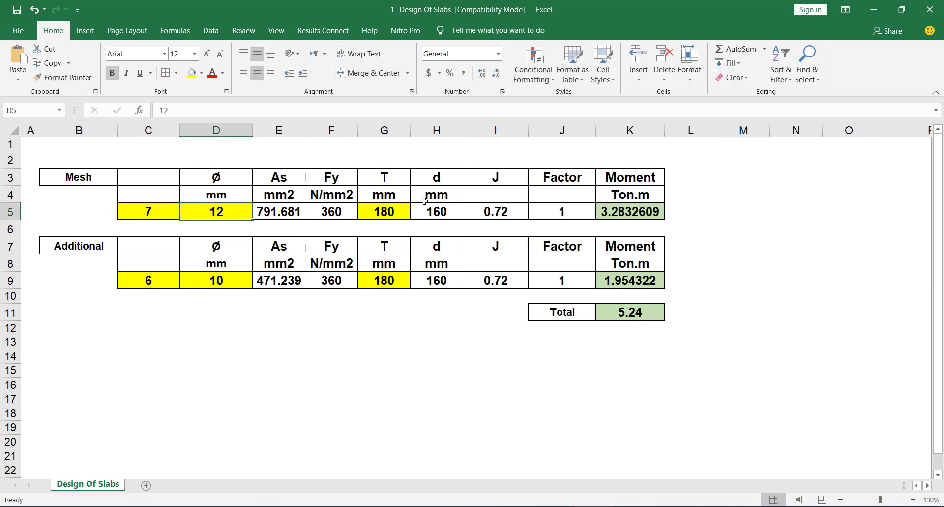
click(398, 211)
text(300)
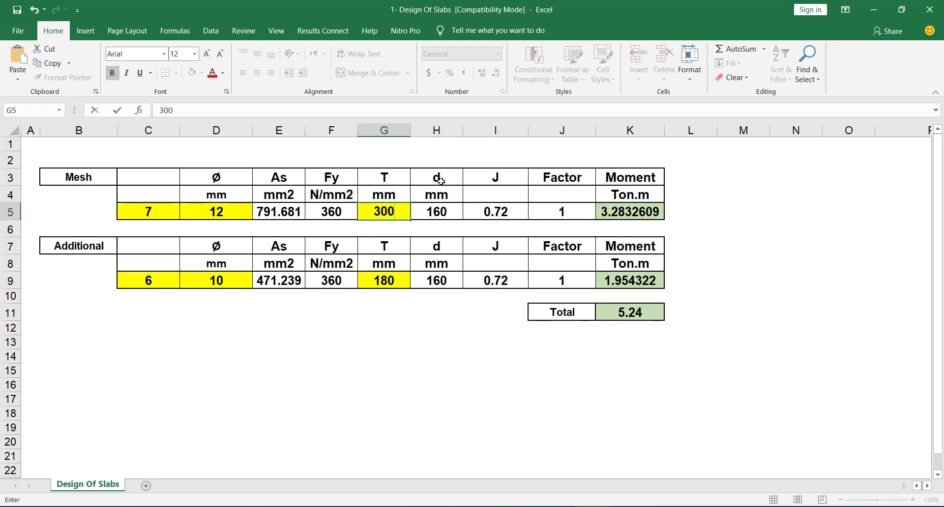
click(796, 177)
click(643, 211)
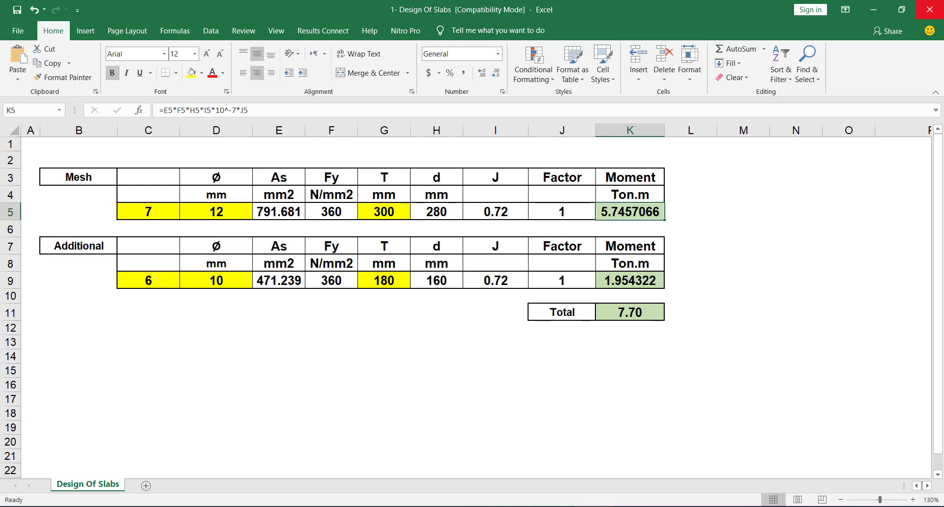
key(alt+F4)
click(472, 274)
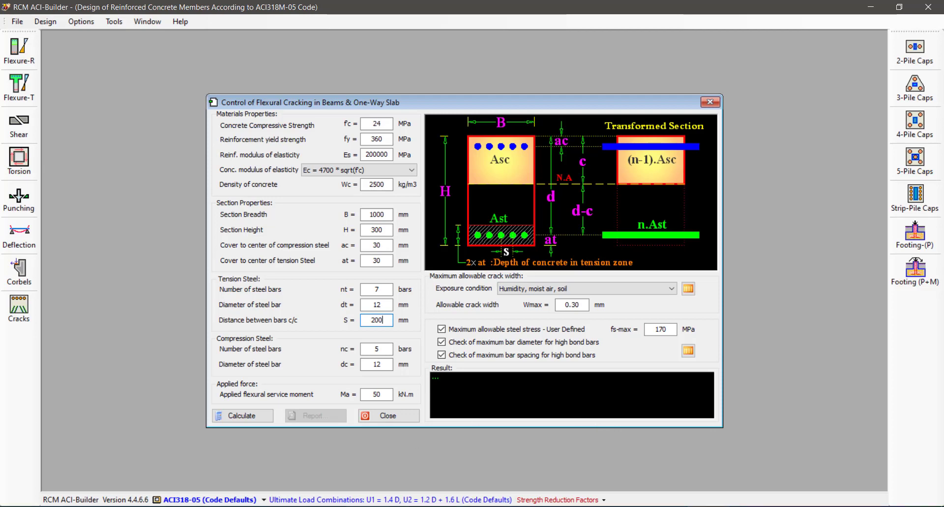
Step: Switch to AutoCAD and examine the wall and footing reinforcement in section 1-1 of 284.dwg
key(alt+Tab)
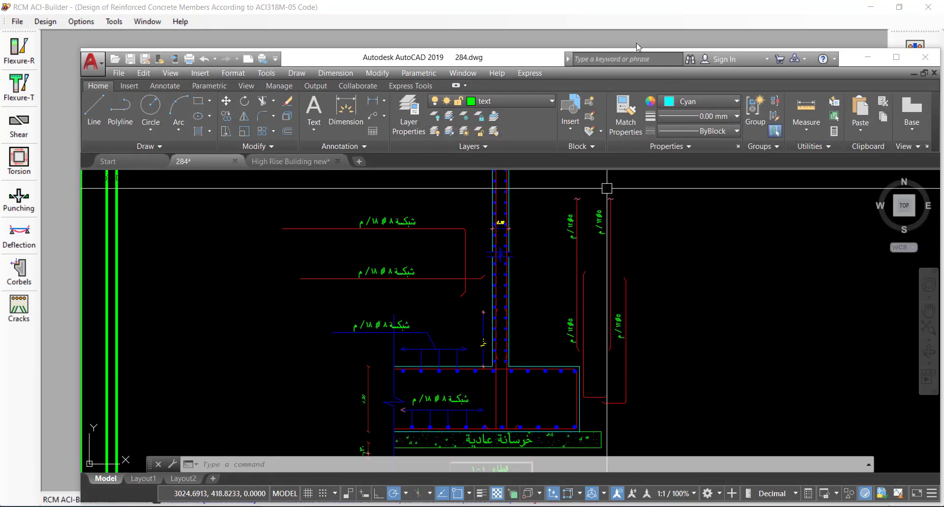
double_click(520, 61)
middle_drag(543, 288, 545, 212)
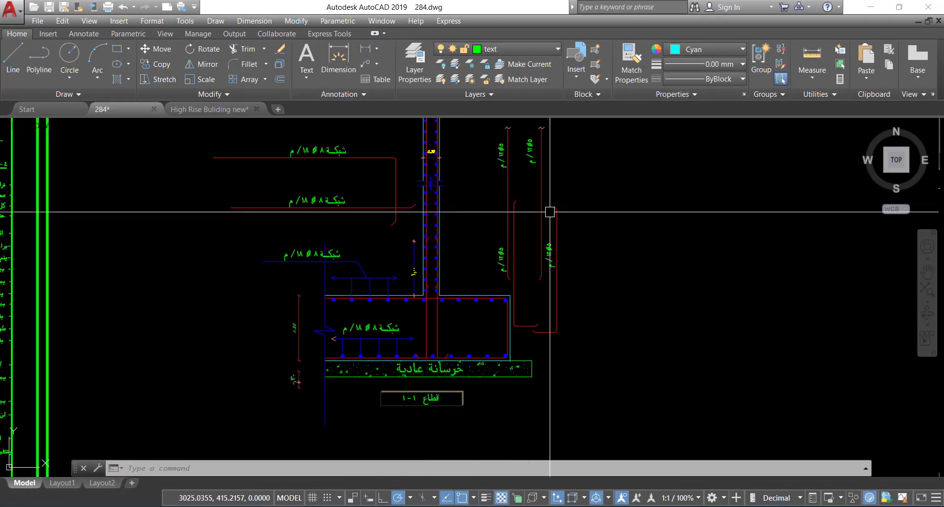
scroll(541, 211, up, 2)
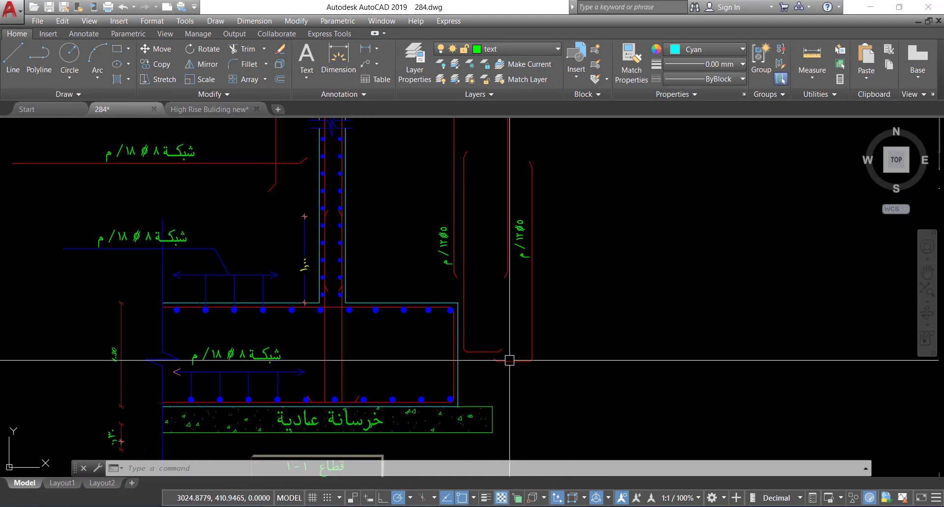
middle_drag(525, 350, 516, 345)
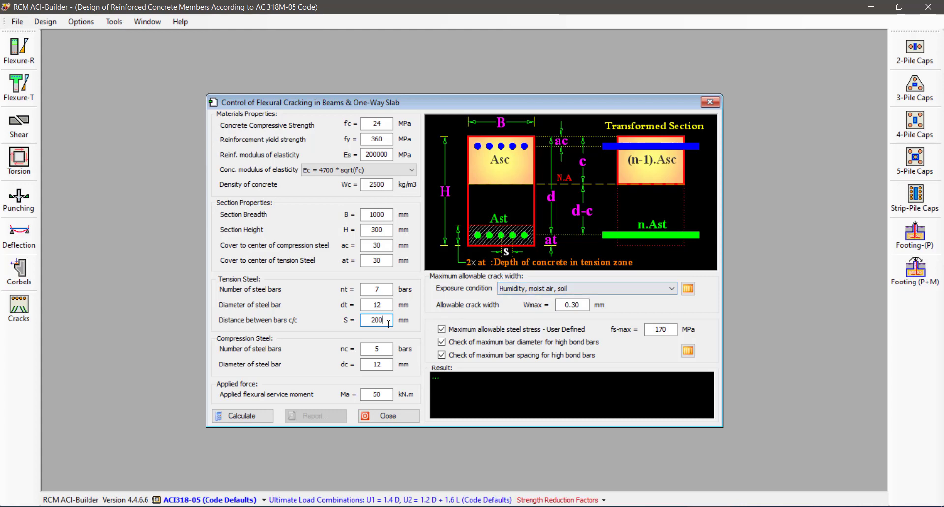
Step: Take the bar spacing from Calculator and set the tension steel's centre-to-centre distance to 142 mm in RCM ACI-Builder
key(alt+Tab)
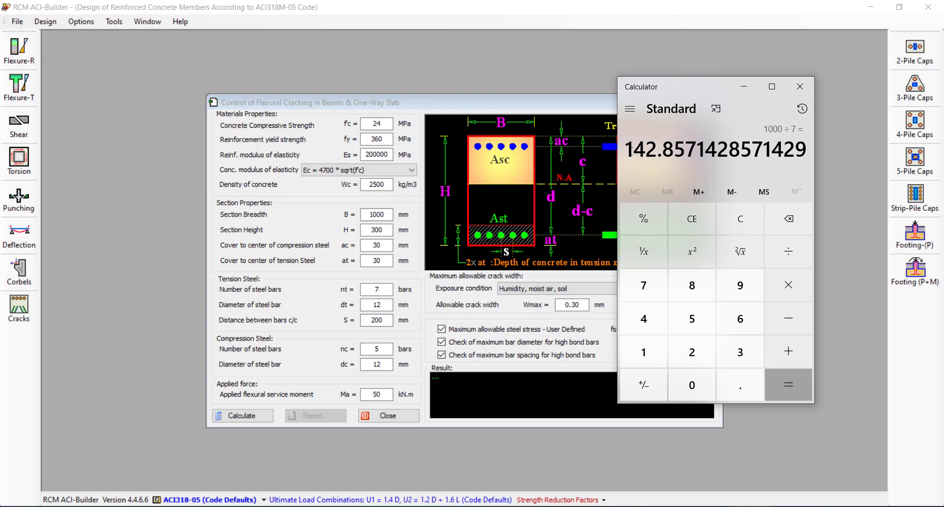
drag(626, 150, 661, 155)
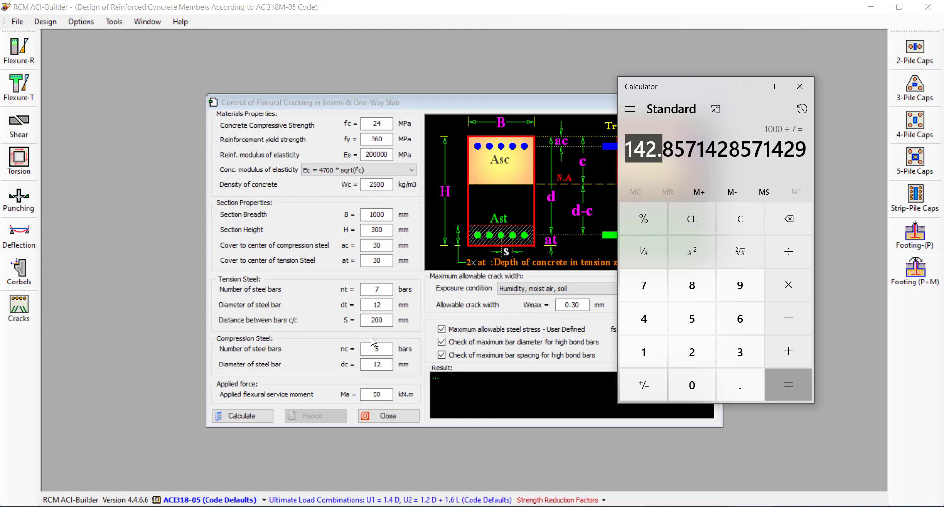
click(362, 321)
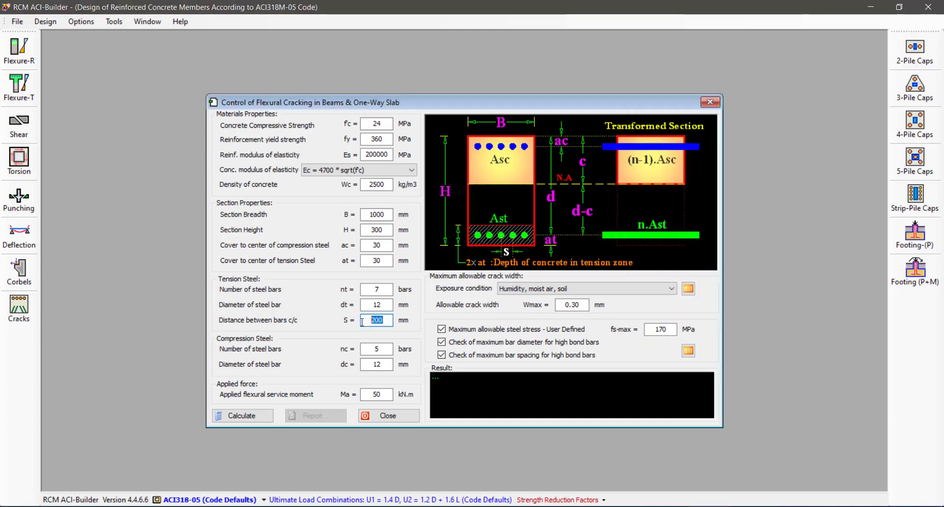
text(142)
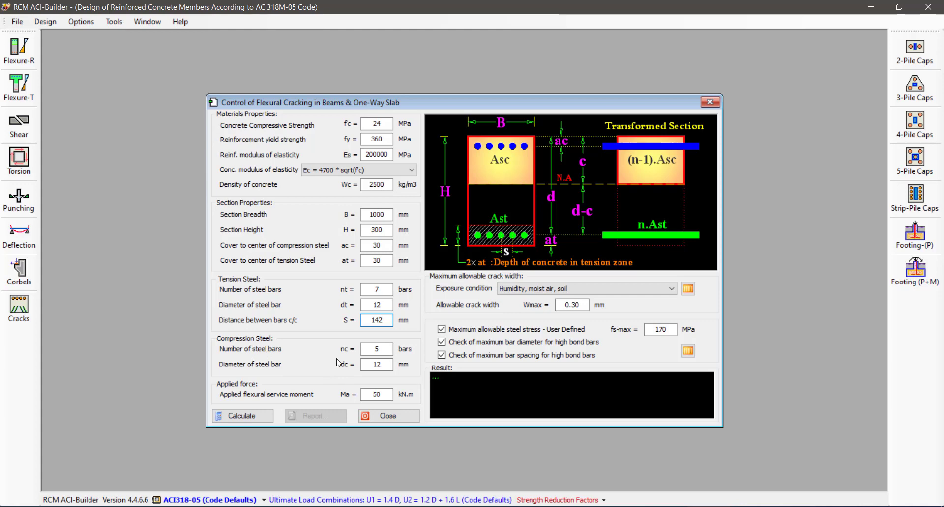
Step: Set the number of compression steel bars to 7
click(381, 366)
click(382, 321)
click(377, 303)
click(373, 347)
text(7)
click(387, 368)
Step: Check the M11 extremes in SAP2000 and set the applied flexural service moment to 40.113 kN.m in RCM ACI-Builder
key(alt+Tab)
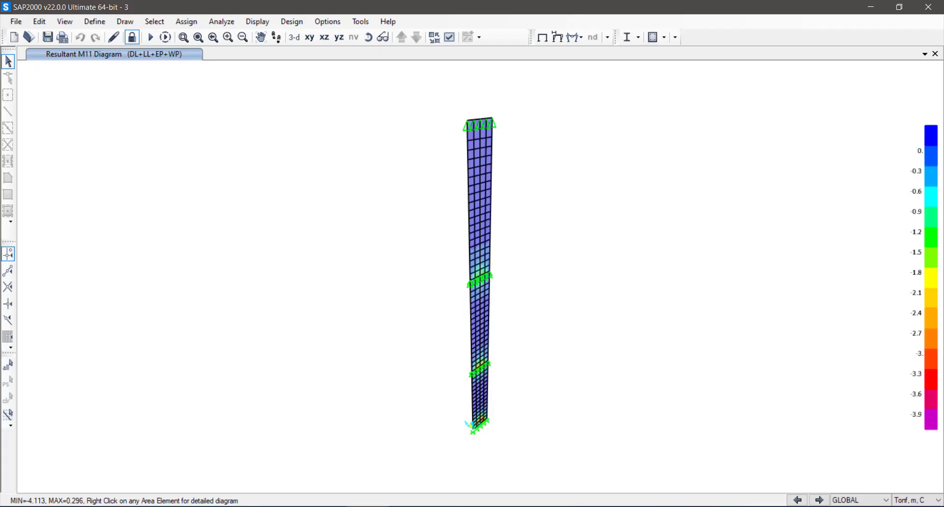
key(alt+Tab)
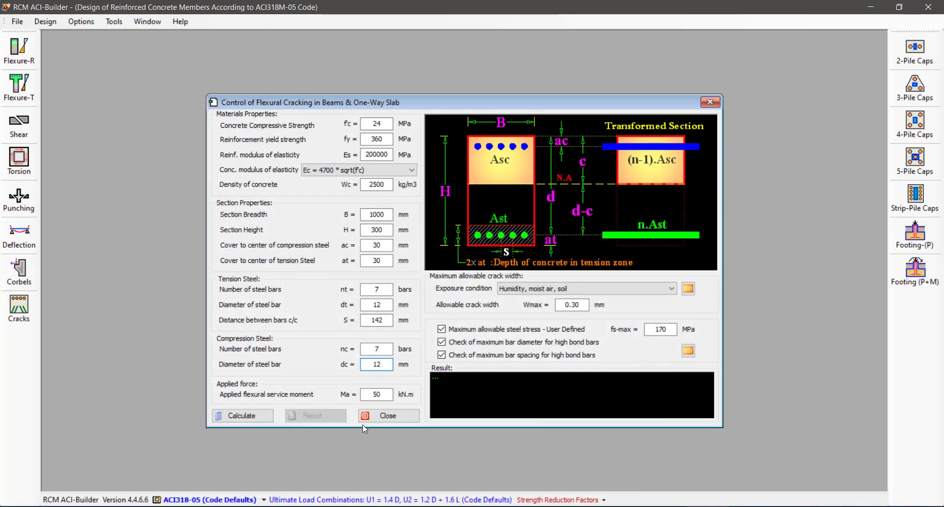
key(Tab)
text(40.11)
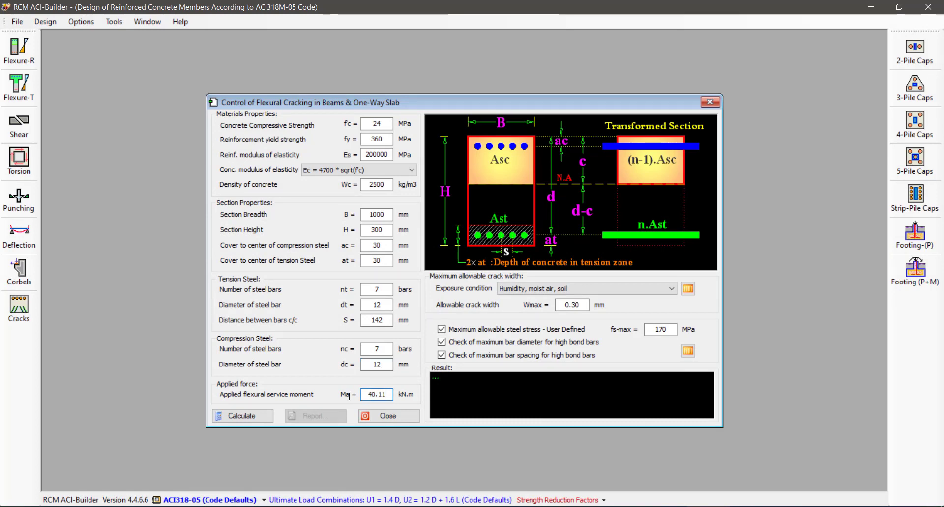
text(3)
Step: Try Water-retaining structures as the exposure condition for the allowable crack width
click(522, 294)
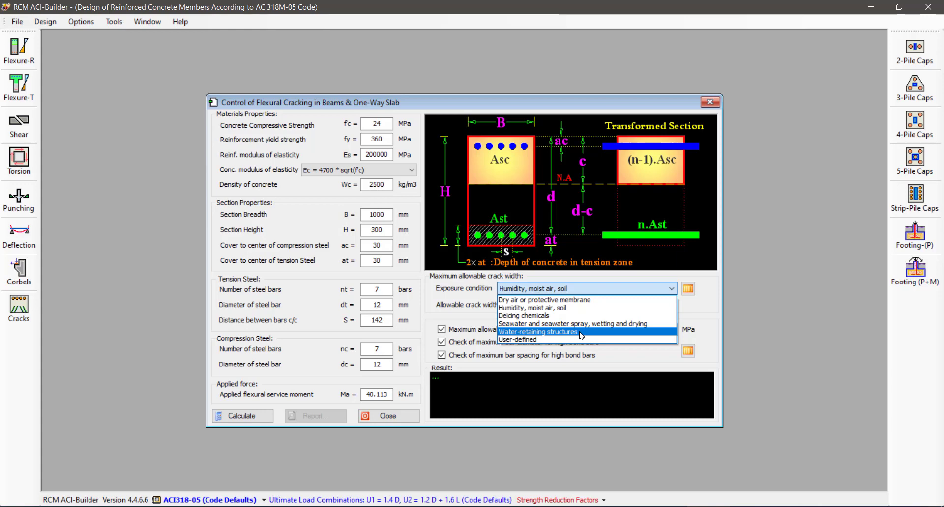
click(581, 332)
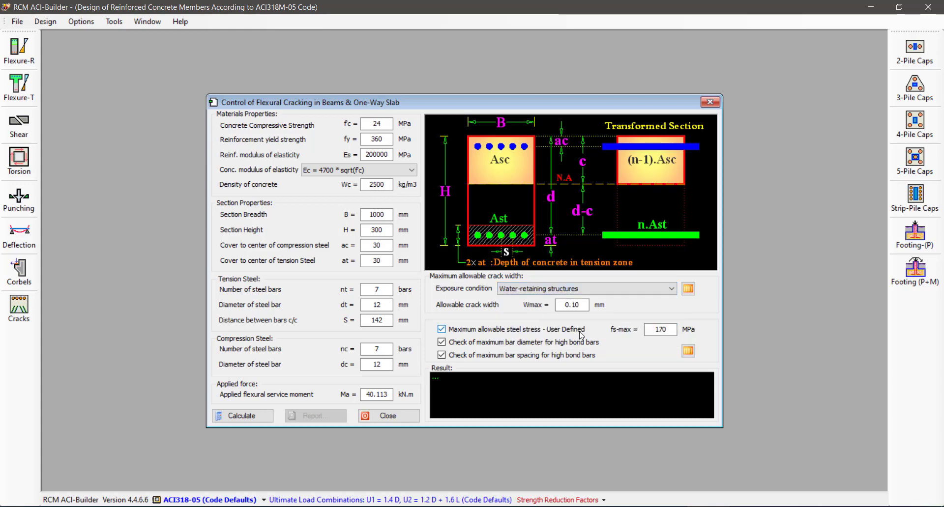
click(580, 305)
click(568, 305)
Step: Set the exposure condition to Humidity, moist air, soil and calculate the flexural cracking checks
click(572, 290)
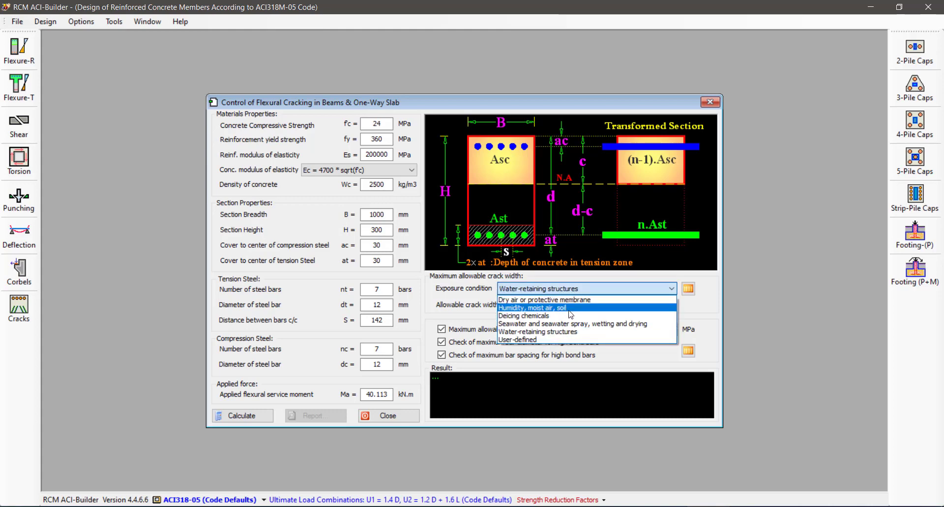
click(569, 310)
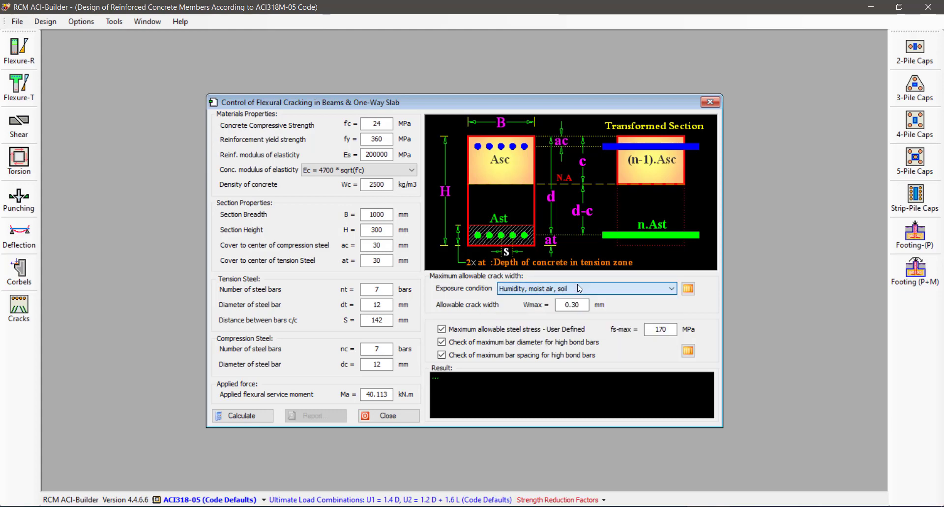
click(242, 416)
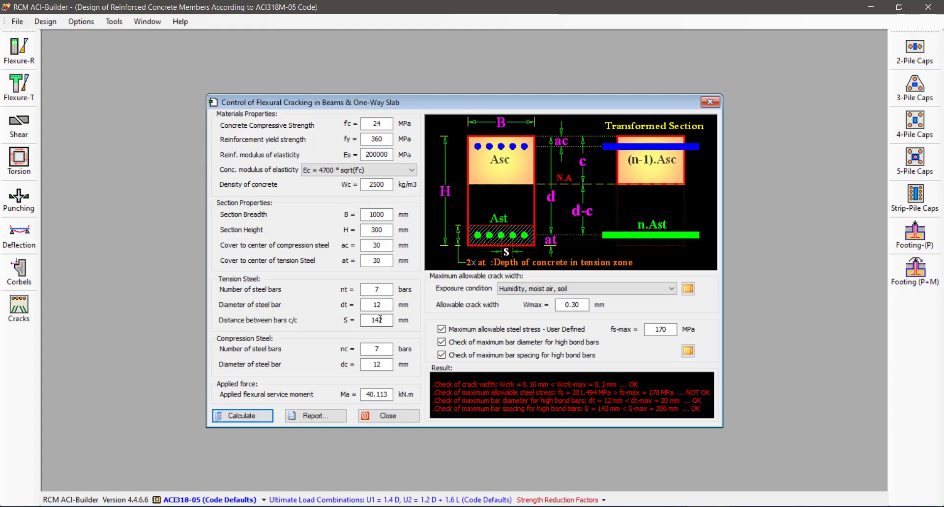
Step: Set the tension steel to 6 bars of 16 mm diameter and recalculate the cracking checks
double_click(370, 304)
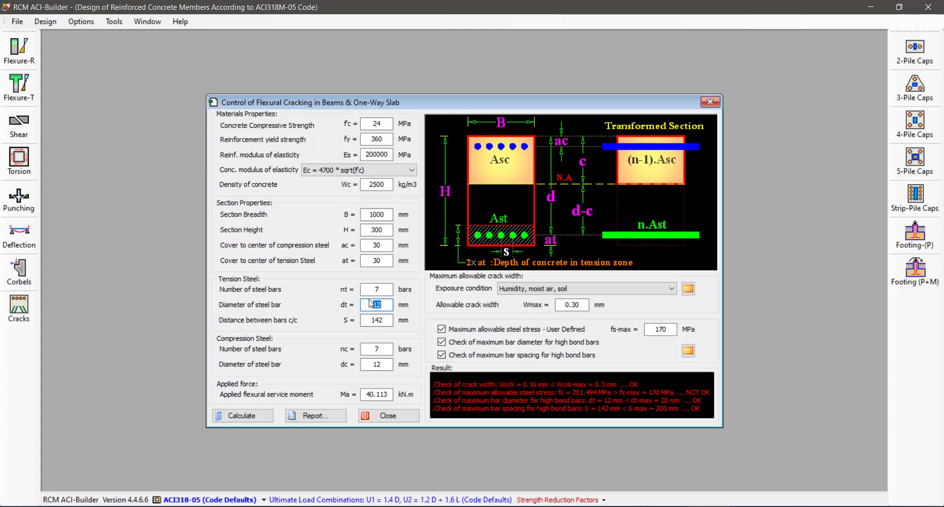
text(16)
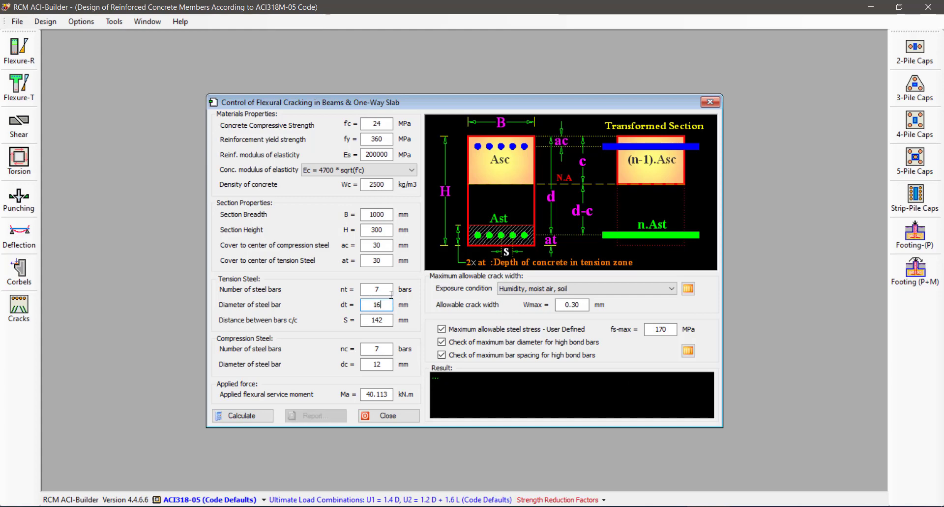
double_click(377, 289)
text(6)
click(253, 416)
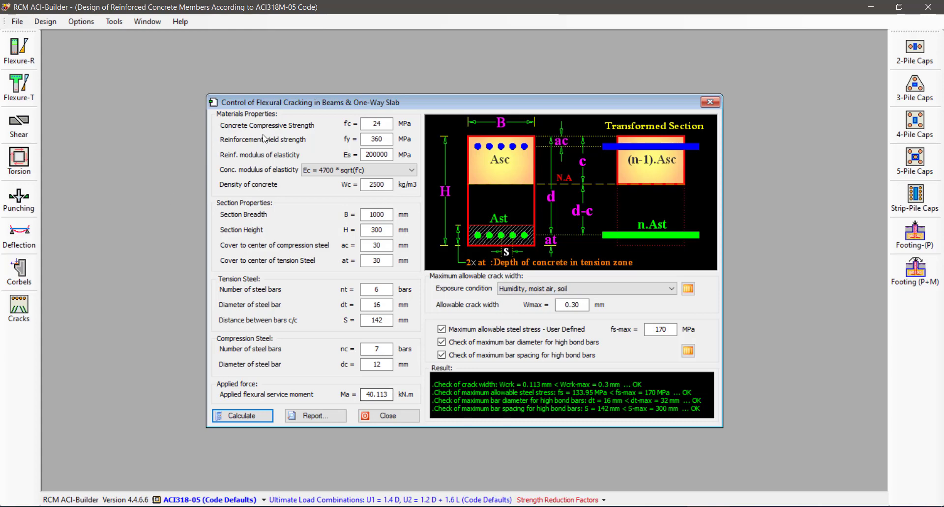
drag(330, 107, 344, 92)
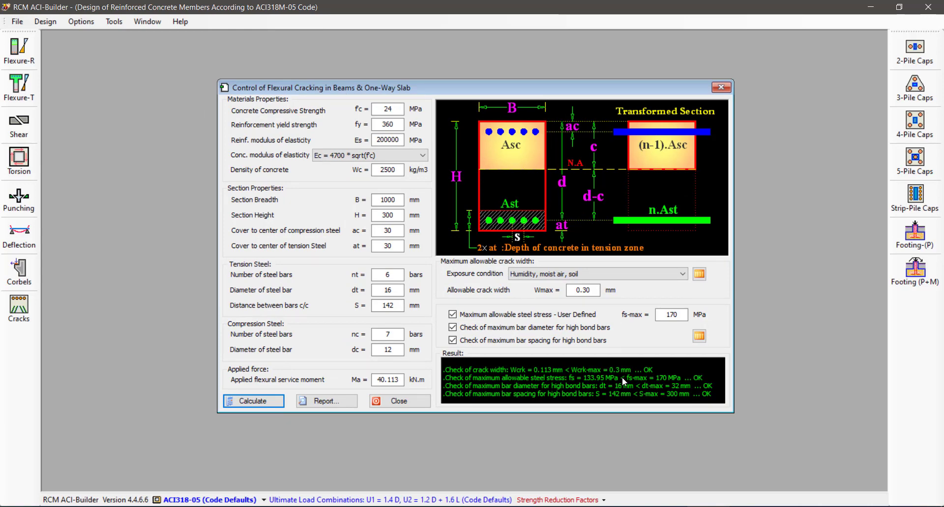
click(392, 291)
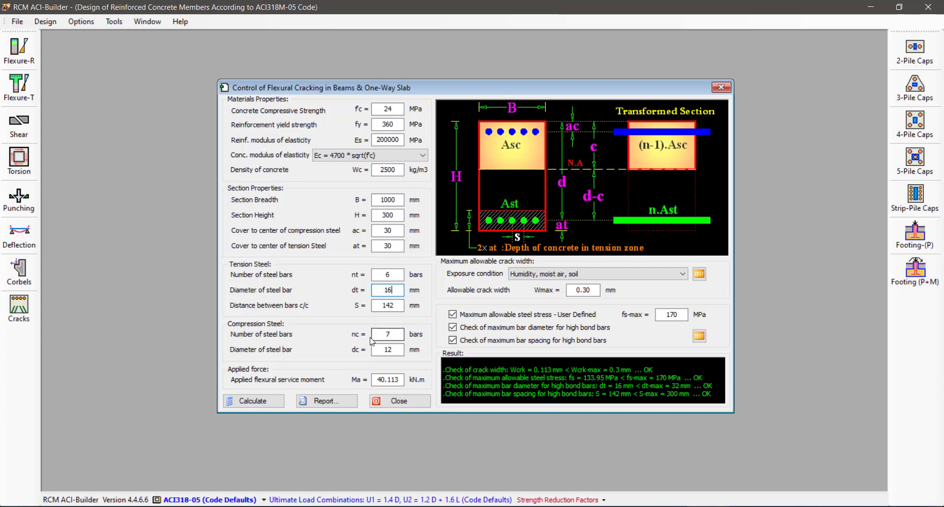
click(401, 336)
double_click(389, 334)
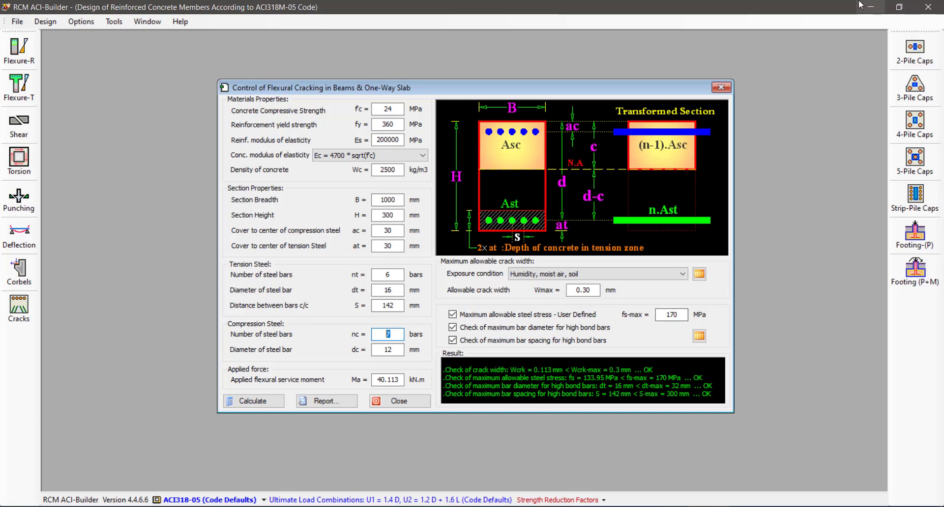
Step: Review the footing section 1-1 in AutoCAD and the M11 diagram in SAP2000, and return to RCM ACI-Builder
key(alt+Tab)
click(584, 226)
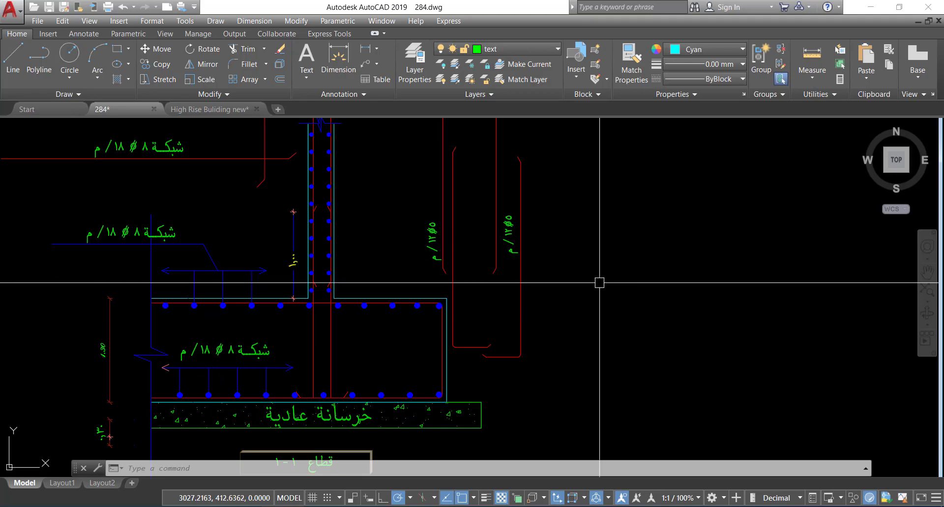
middle_drag(520, 310, 575, 310)
key(Escape)
key(alt+Tab)
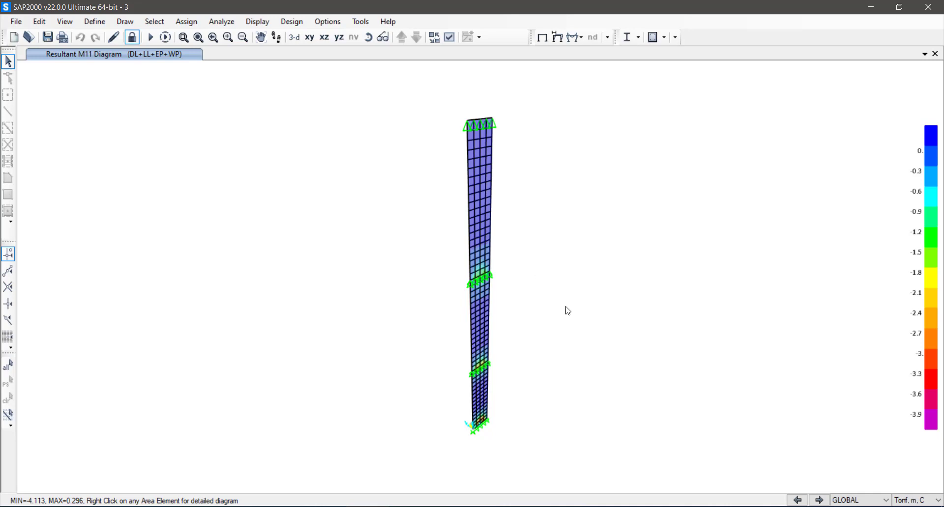
click(708, 506)
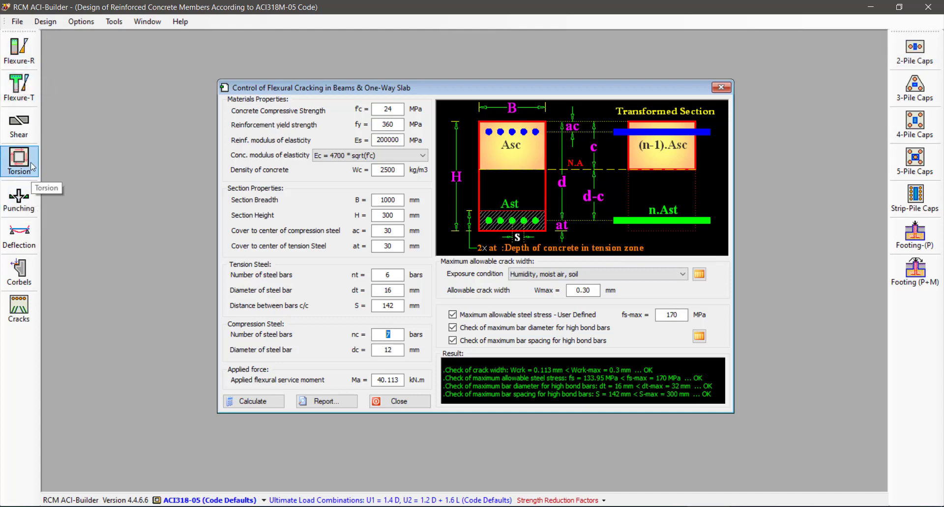
Step: View the input forms of the punching design and the corbels and brackets design, closing each one
click(25, 206)
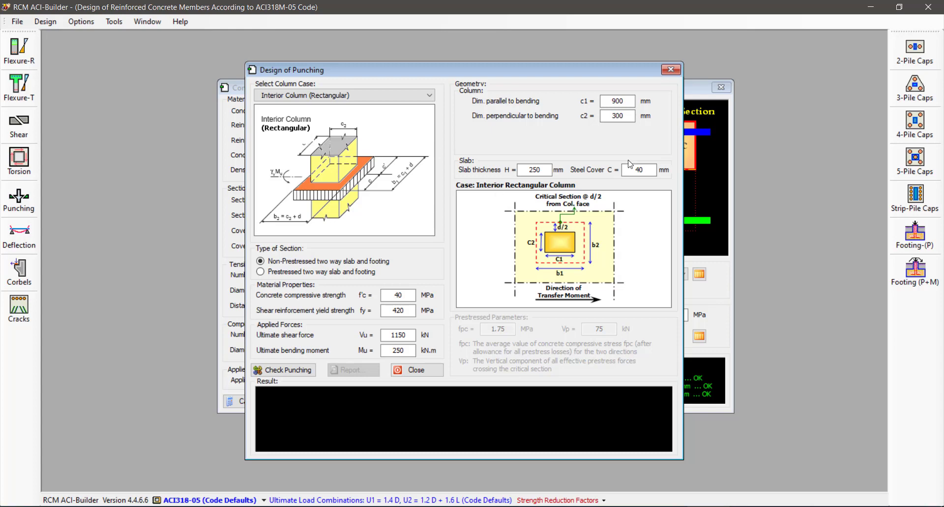
click(670, 70)
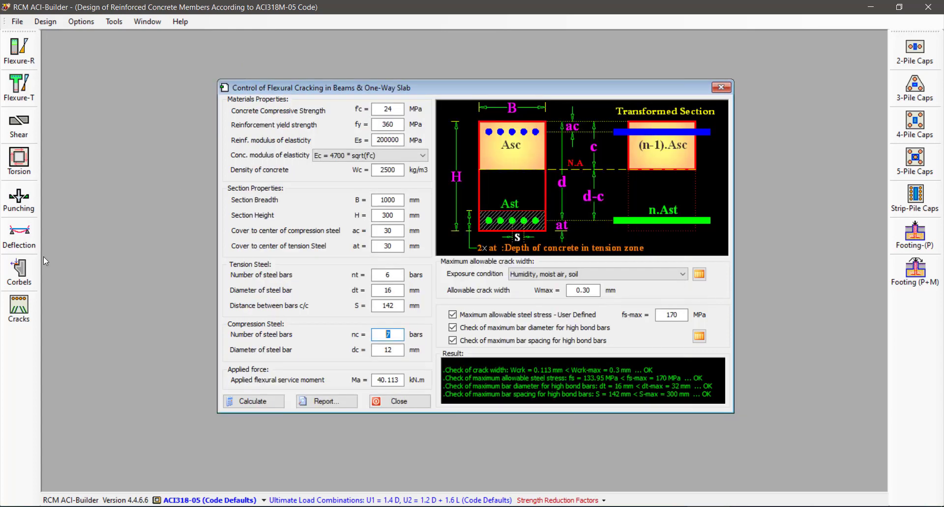
click(20, 273)
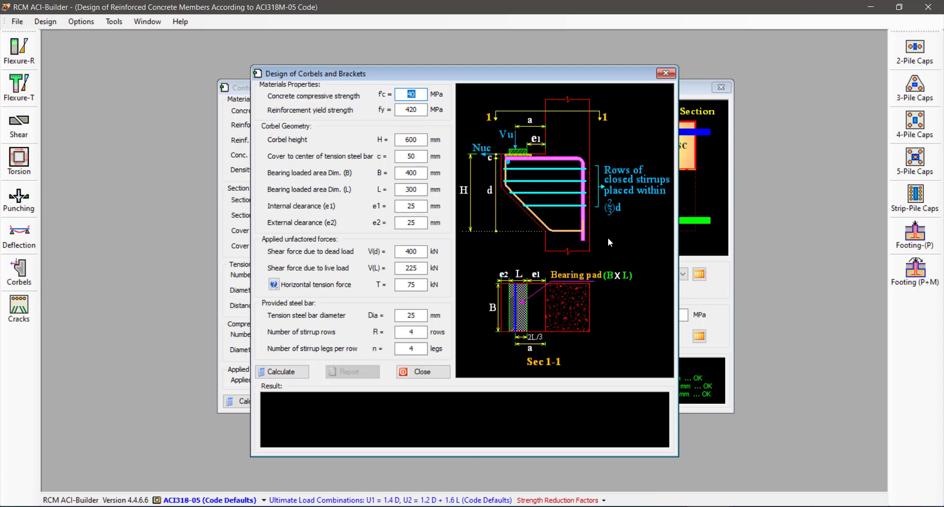
click(667, 72)
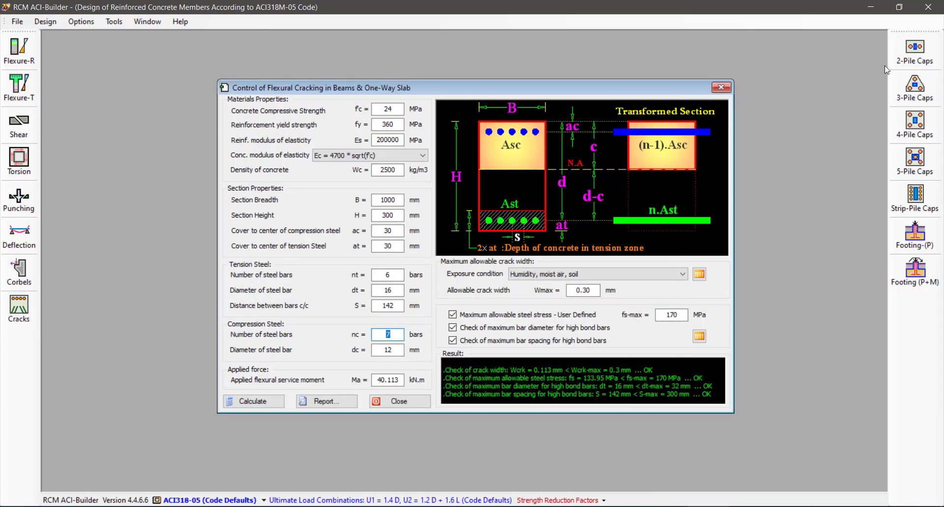
Step: View the input forms for designing 2-pile caps and 3-pile caps, closing each one
click(915, 52)
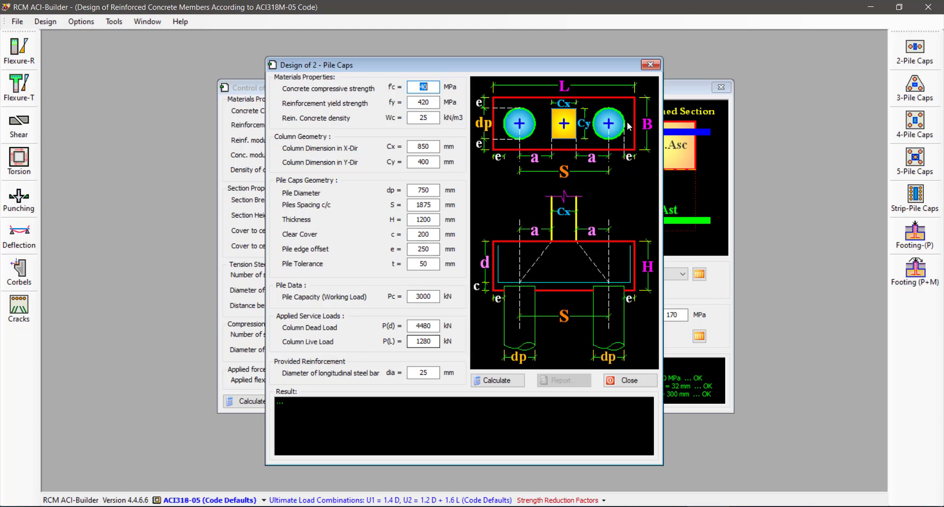
click(650, 64)
click(925, 93)
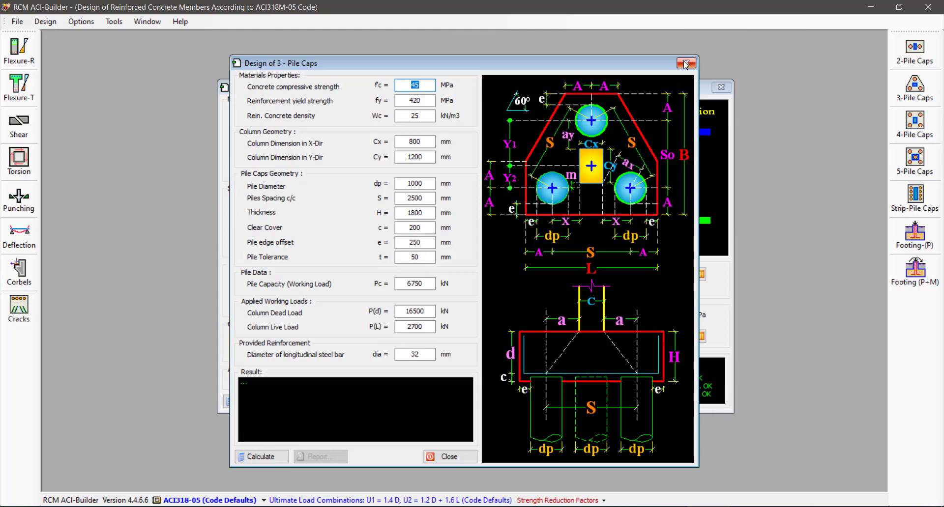
click(686, 63)
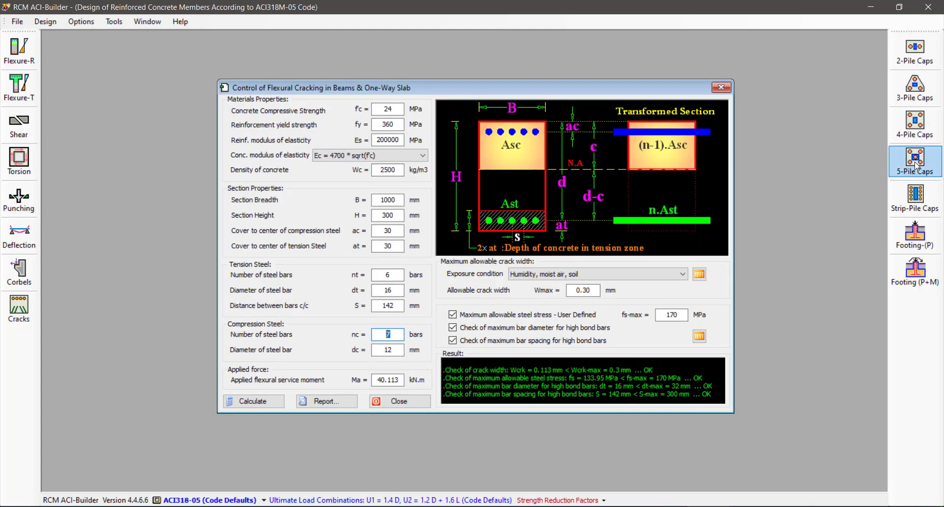
Step: View the concentrically loaded isolated footing form, and inspect the material and soil inputs of the eccentrically loaded isolated footing form
click(936, 248)
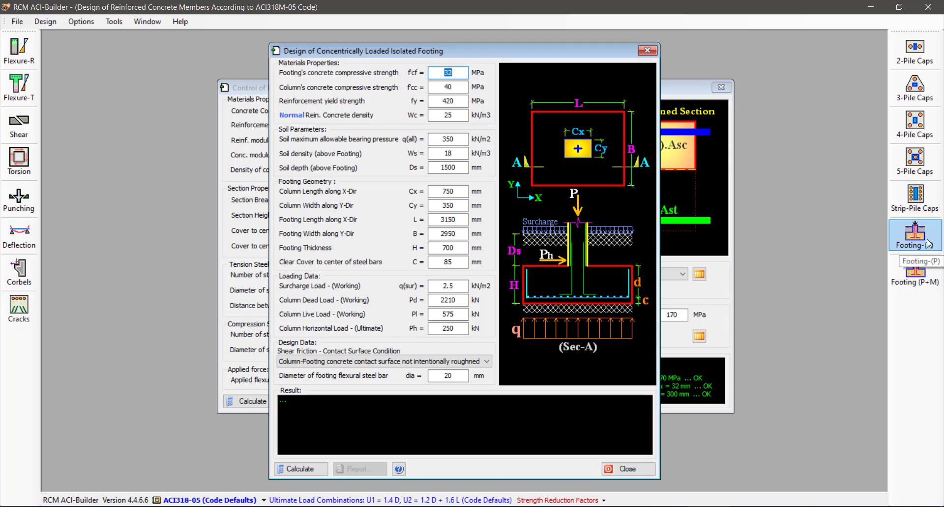
click(647, 51)
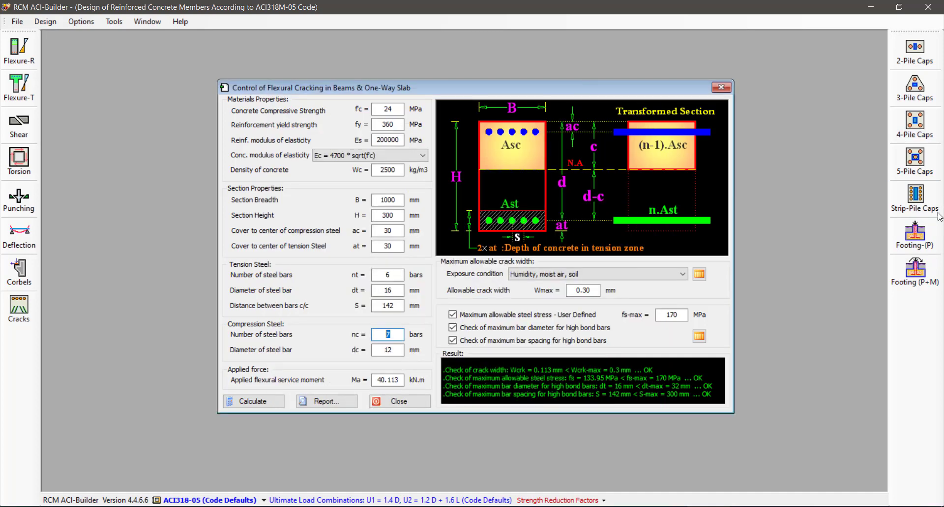
click(915, 270)
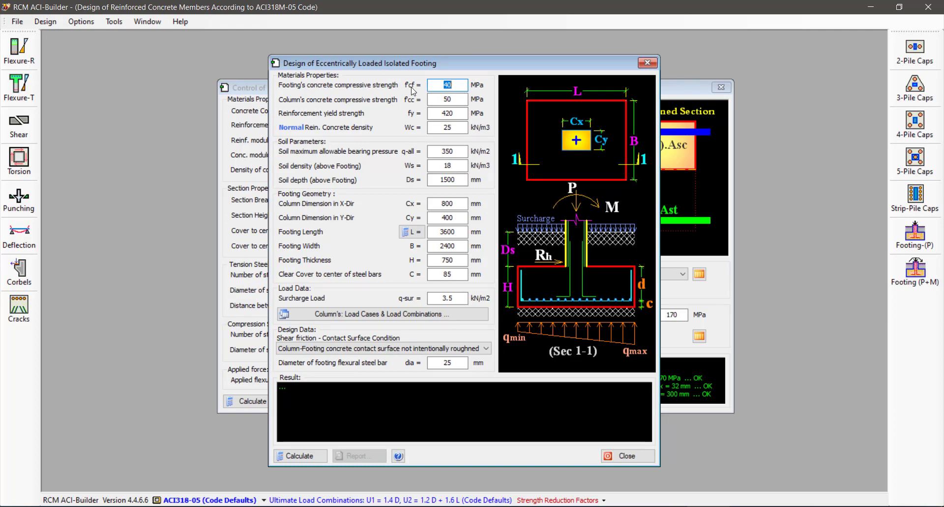
key(Tab)
key(Tab)
key(Tab)
click(447, 152)
mouse_move(455, 152)
mouse_down()
mouse_move(440, 153)
mouse_move(444, 160)
mouse_up()
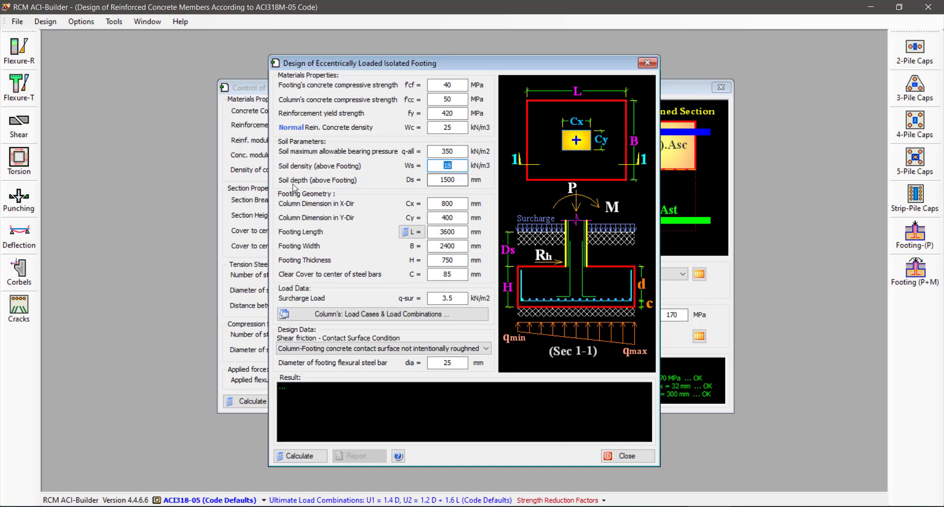
Step: Review the eccentric footing's soil depth, column dimensions, footing geometry, bar cover and surcharge load inputs
key(Tab)
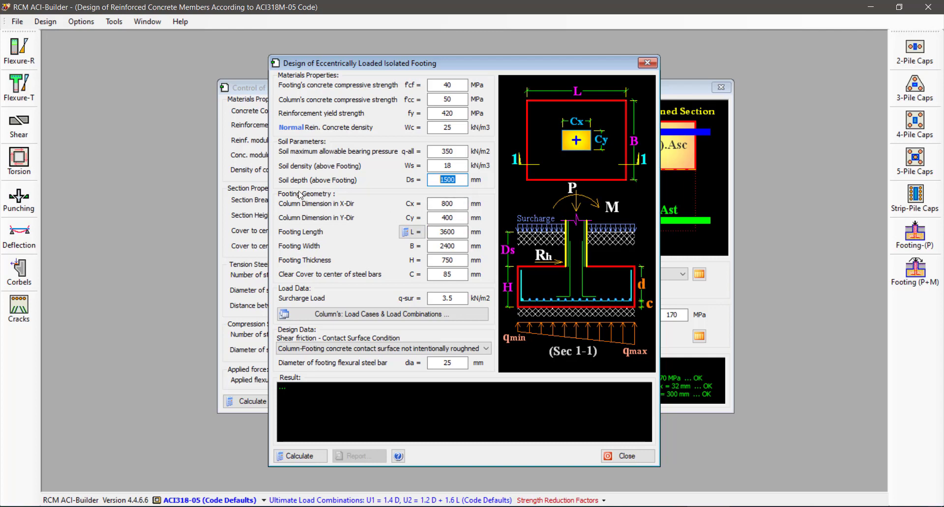
click(434, 202)
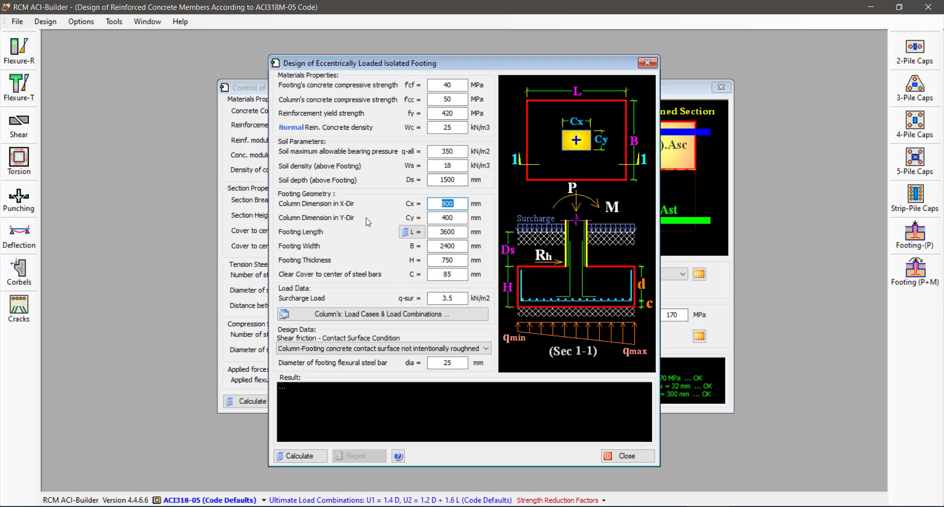
click(461, 231)
key(Tab)
key(Tab)
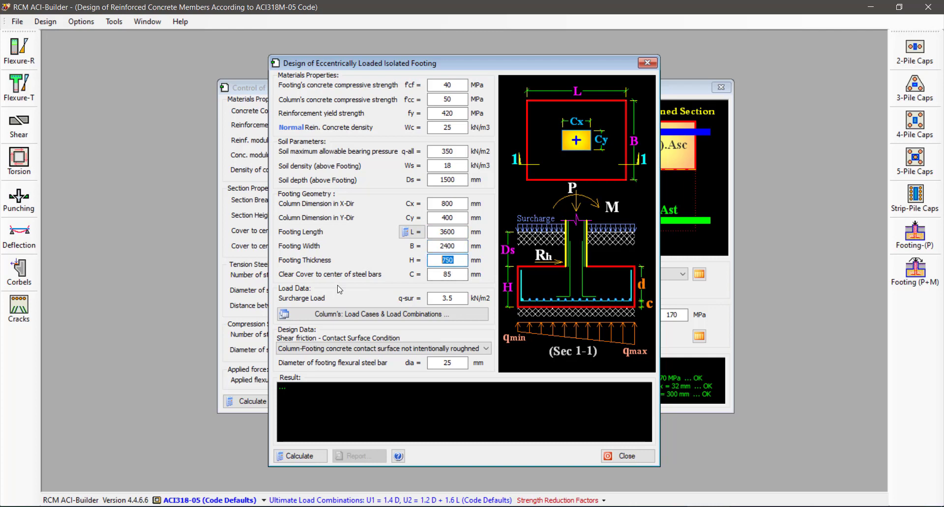
key(Tab)
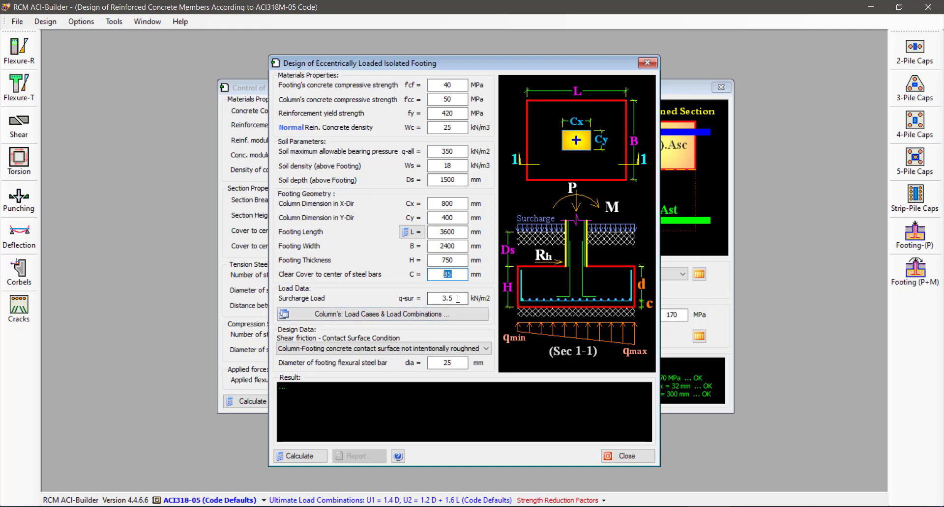
double_click(440, 295)
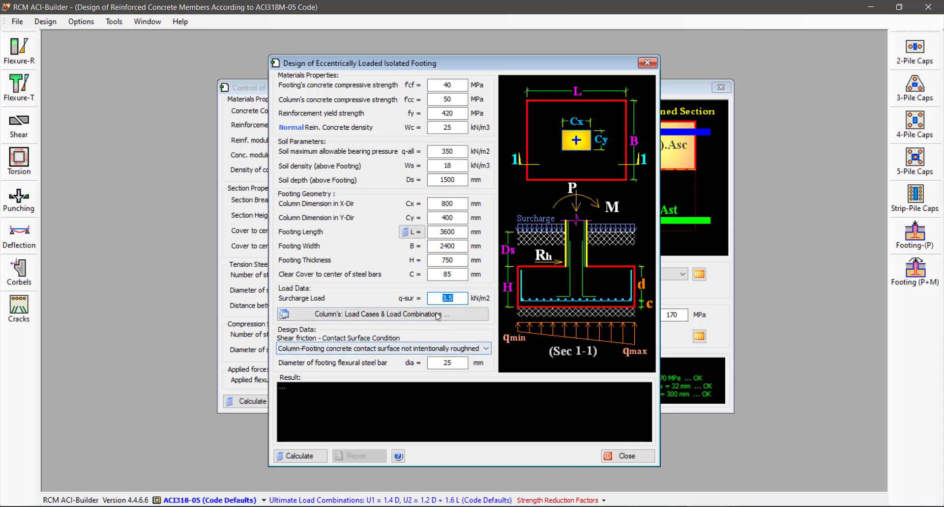
Step: Examine the column's load cases and its service and ultimate load combinations, leaving the load data unapplied
click(402, 318)
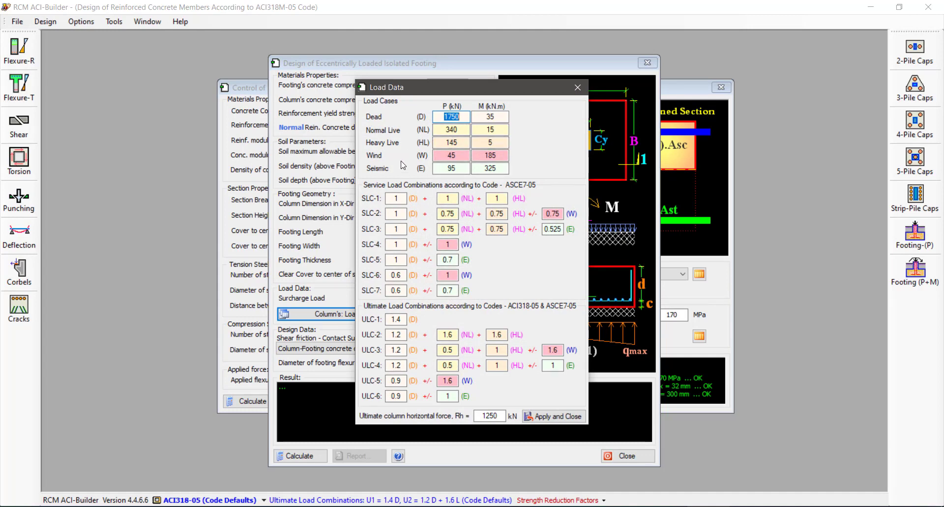
click(475, 155)
click(465, 155)
click(451, 168)
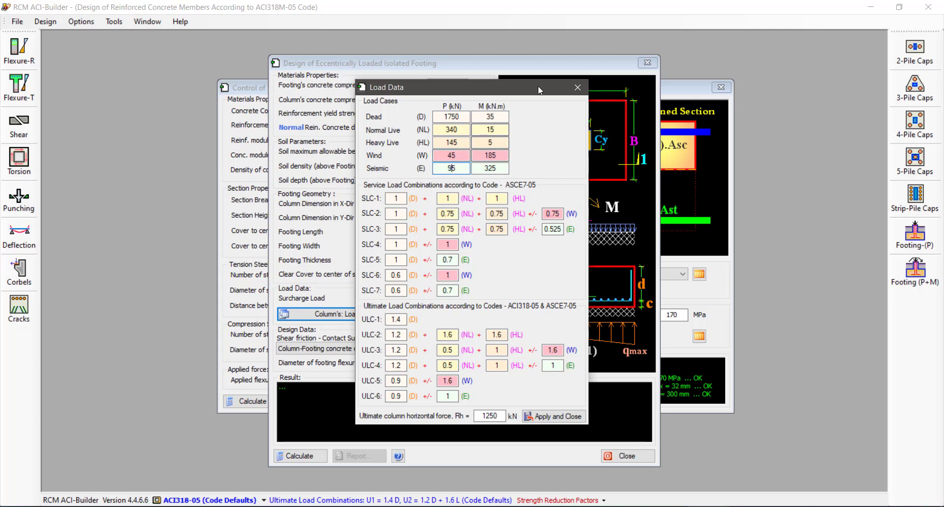
click(576, 89)
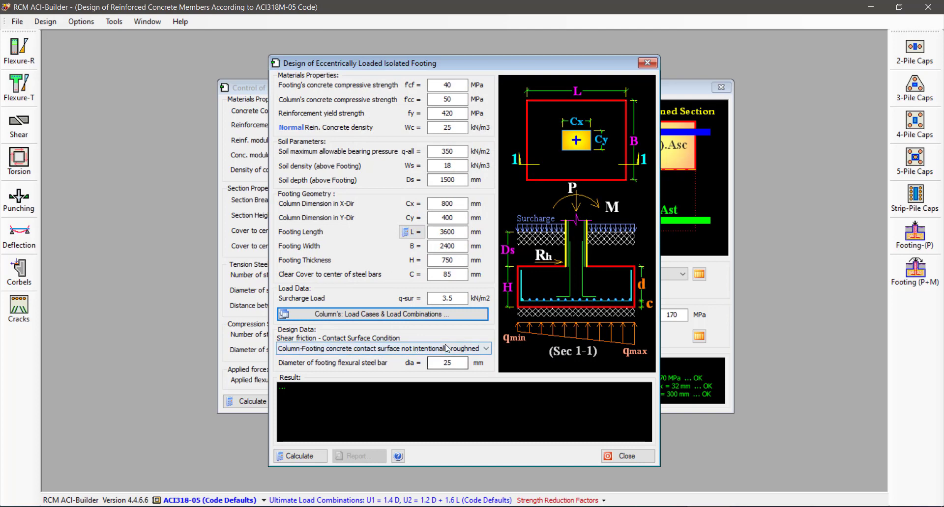
Step: Try to calculate the eccentrically loaded isolated footing and close its design form
click(301, 456)
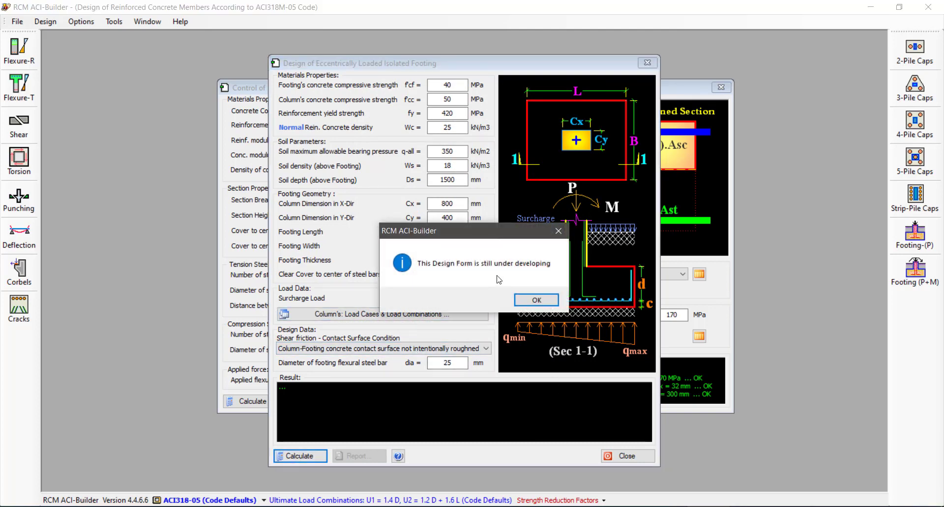
click(536, 300)
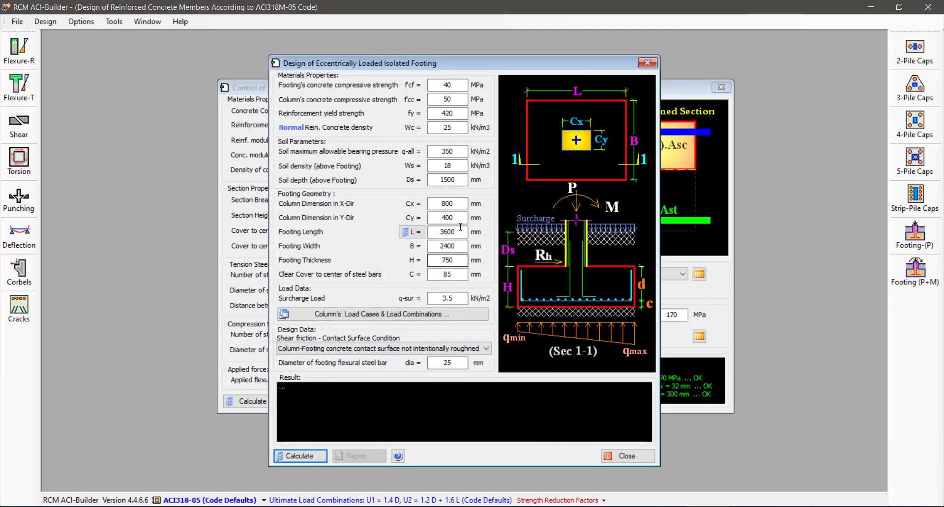
click(305, 457)
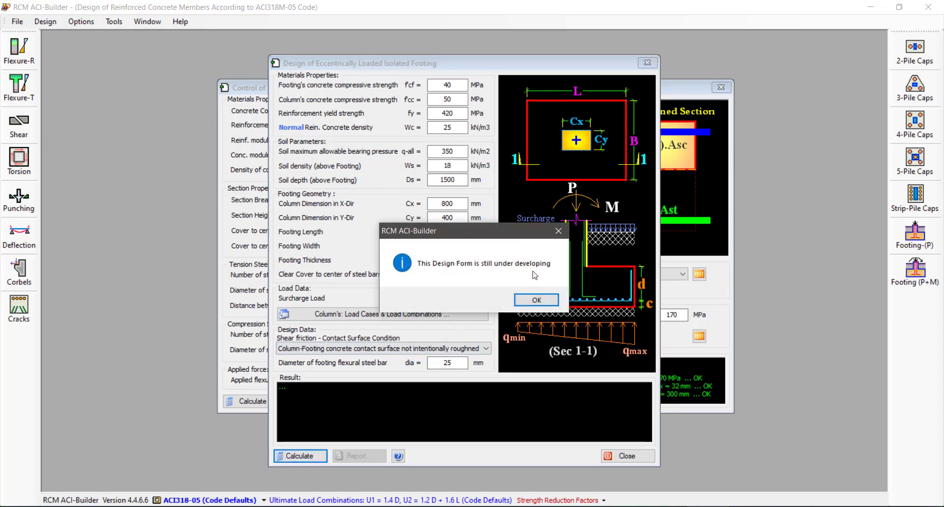
click(538, 300)
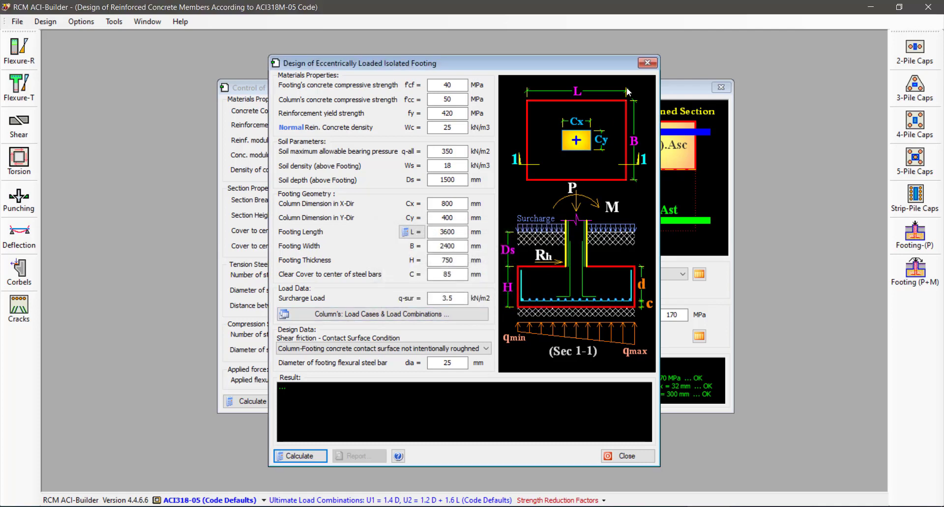
click(647, 62)
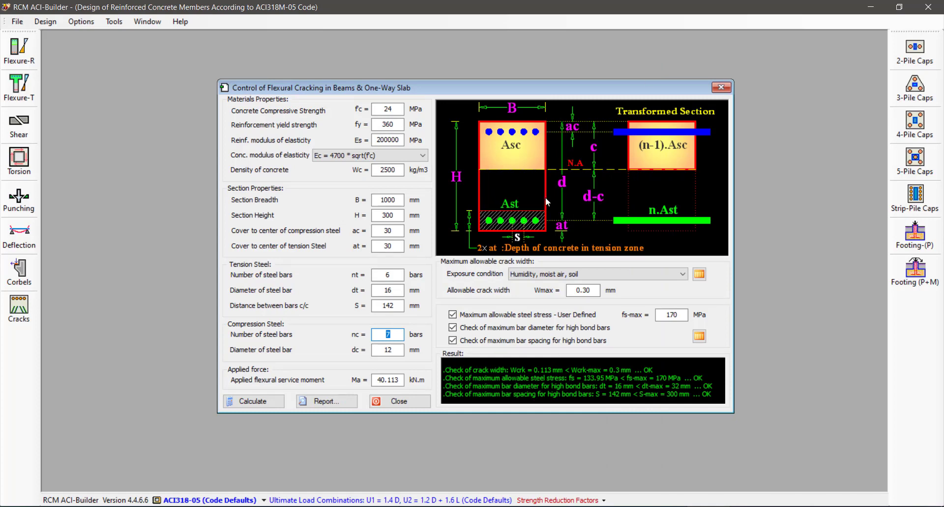
Step: Generate the crack width report with the default job title, look through it and close it
click(319, 403)
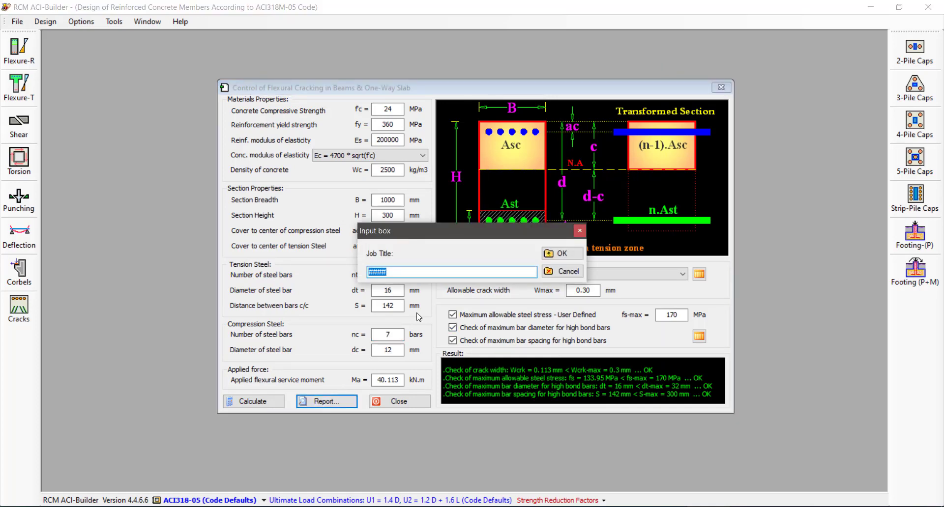
click(553, 254)
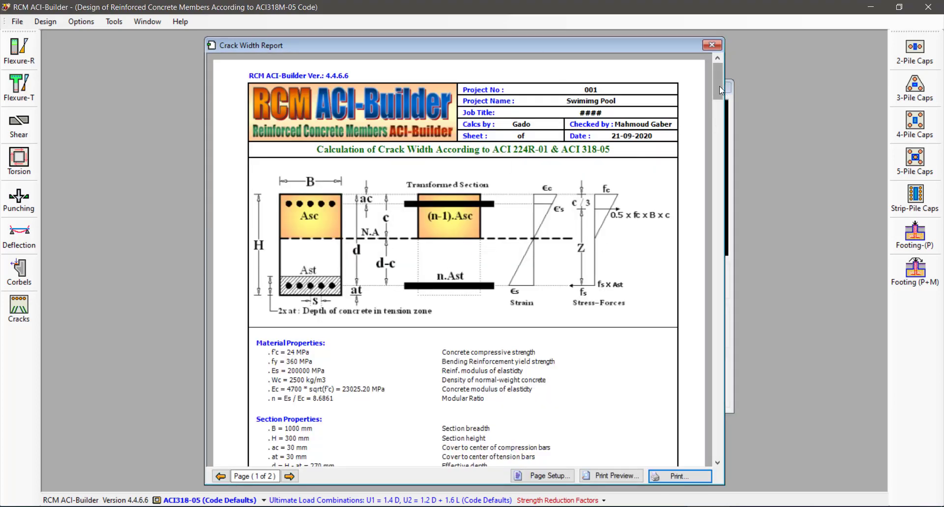
drag(718, 89, 696, 87)
click(711, 45)
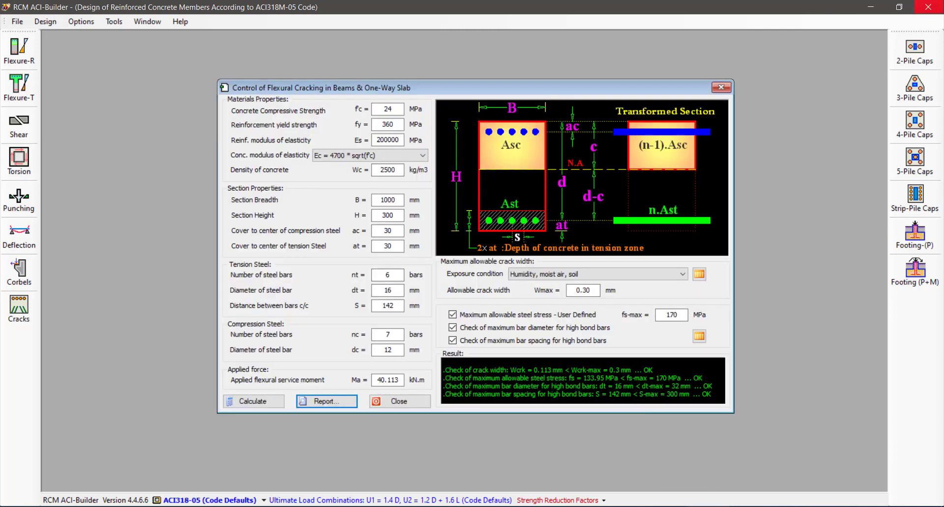
Step: Minimize the open application windows to reach the desktop and close the Calculator
click(925, 6)
click(870, 7)
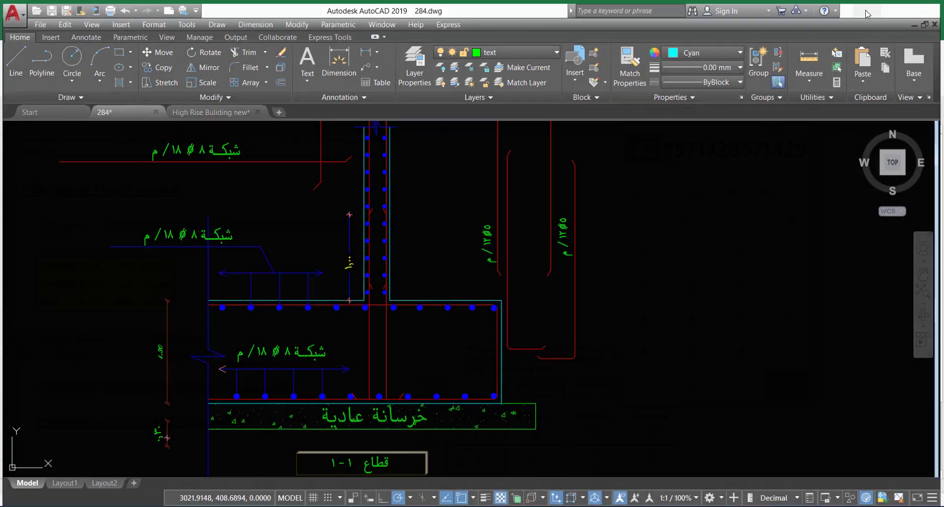
click(872, 6)
click(872, 6)
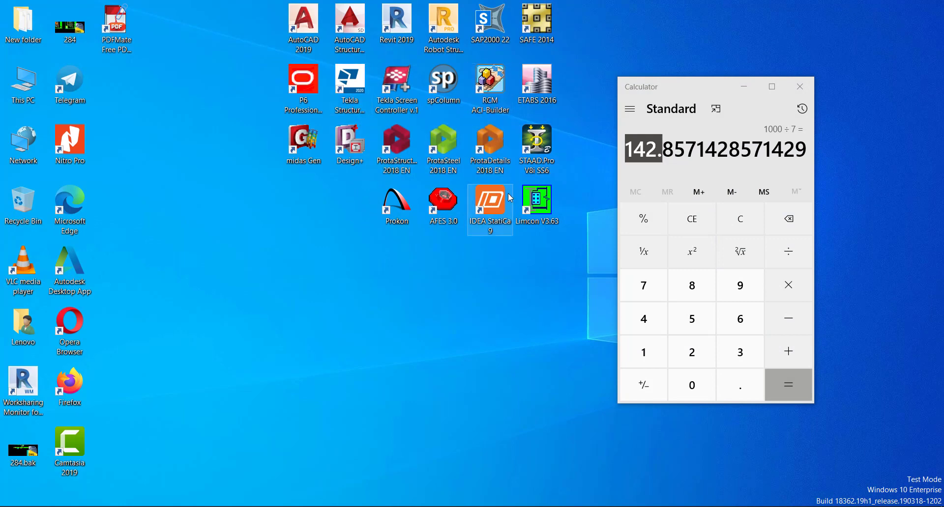
click(757, 87)
click(760, 87)
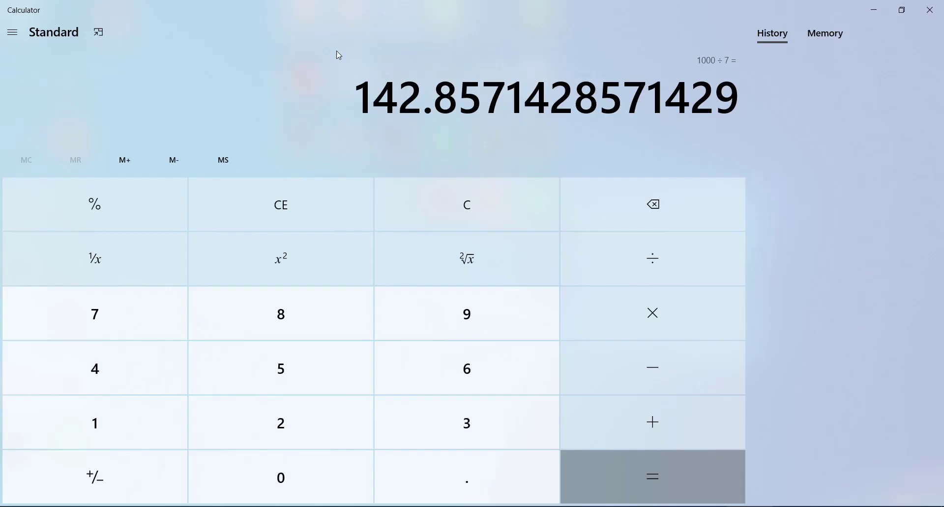
click(902, 7)
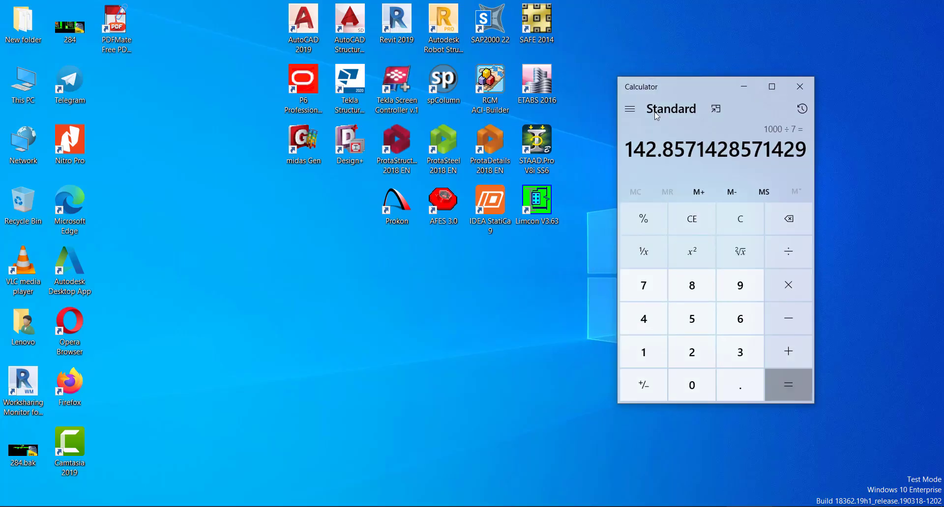
click(800, 87)
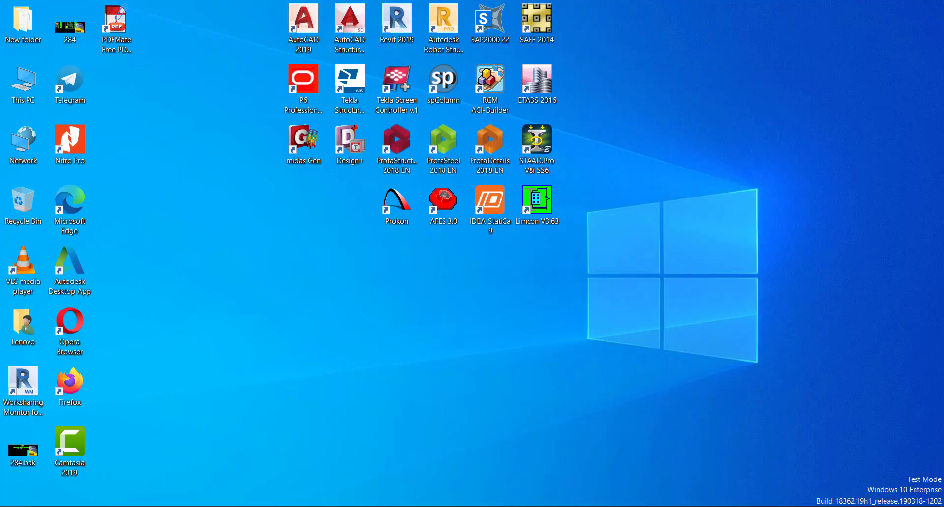
key(super)
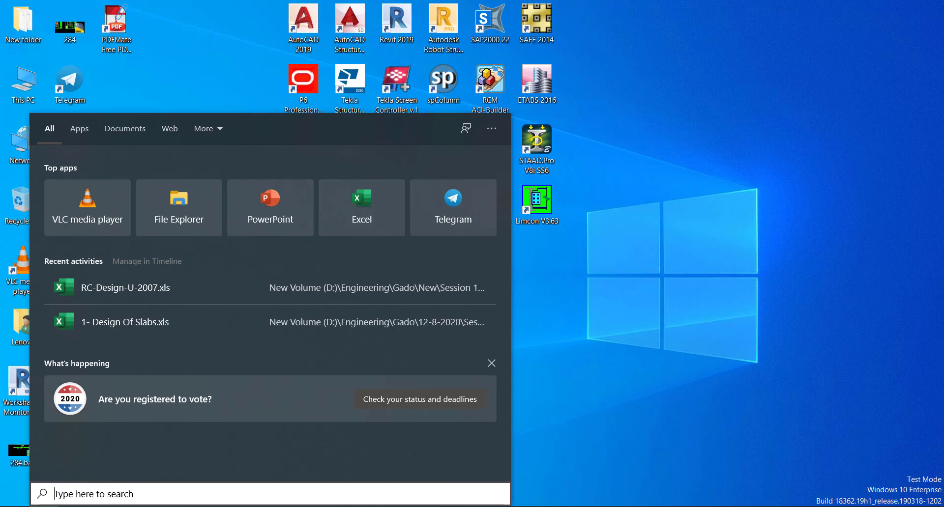
text(C)
click(652, 169)
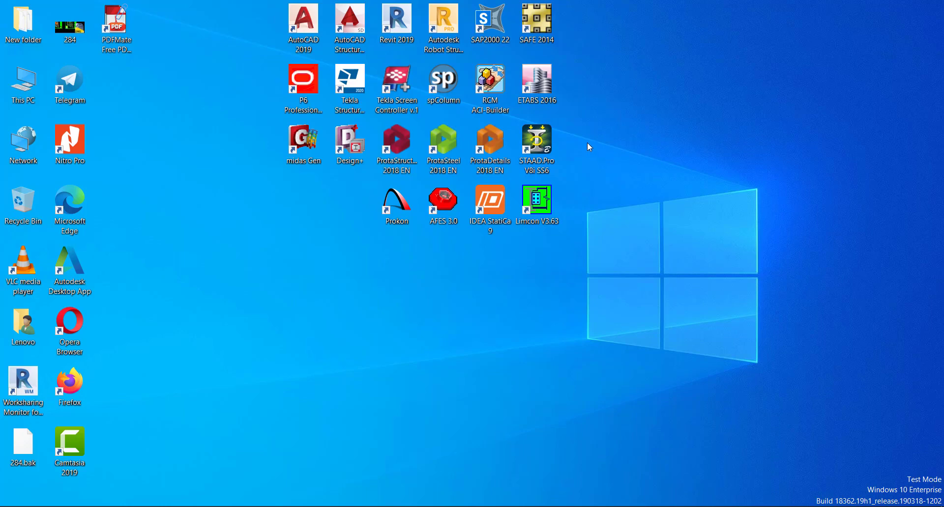
right_click(214, 137)
click(247, 174)
right_click(190, 125)
click(230, 164)
Step: Switch to SAP2000 and start opening another model, discarding the changes to model 3
click(400, 504)
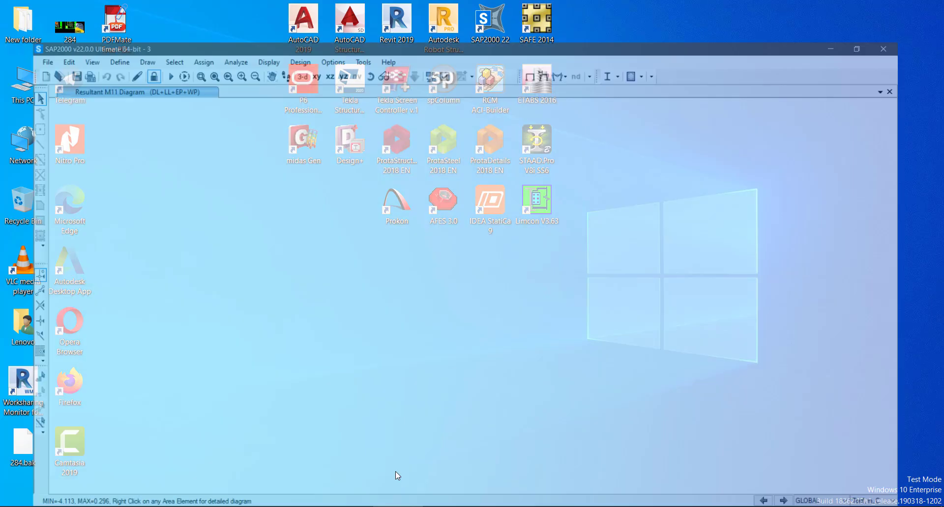
click(16, 22)
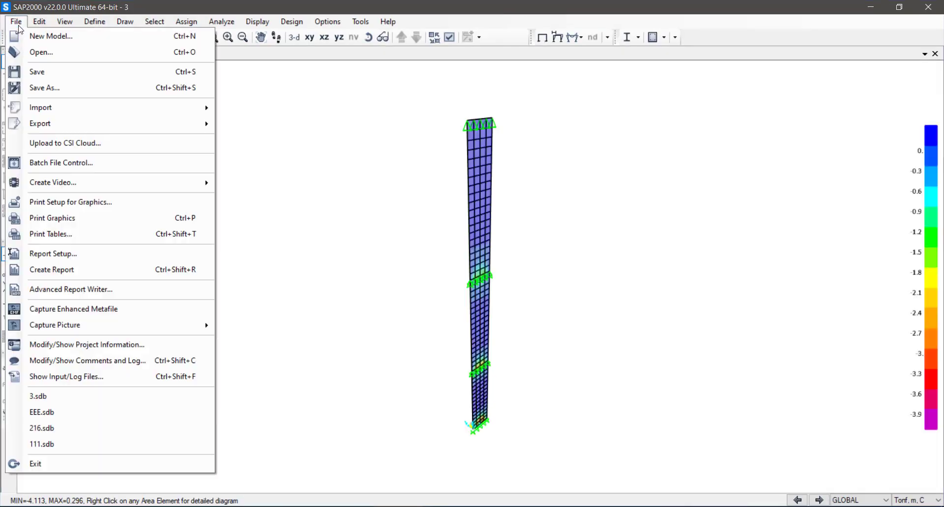
click(93, 69)
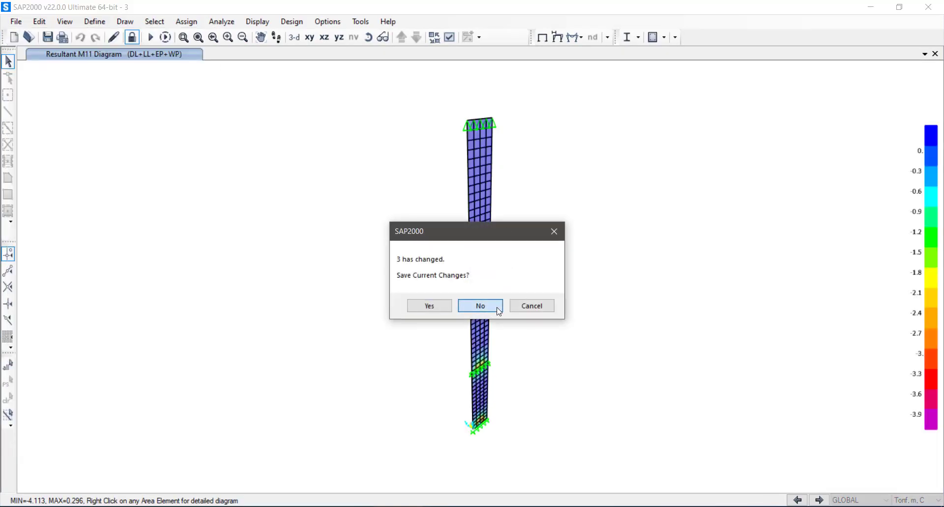
click(473, 307)
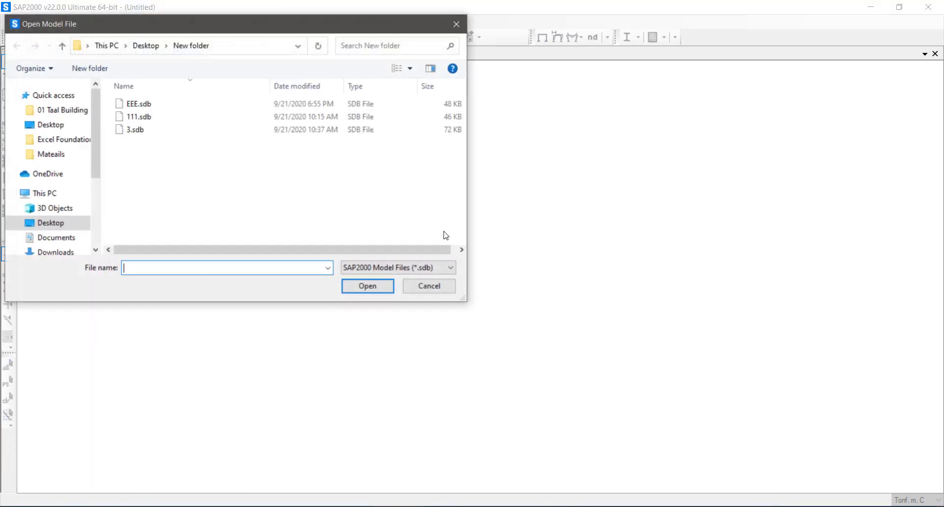
Step: Browse for the model file from drive D through the Engineering folder to the 12-8-2020 folder
click(114, 48)
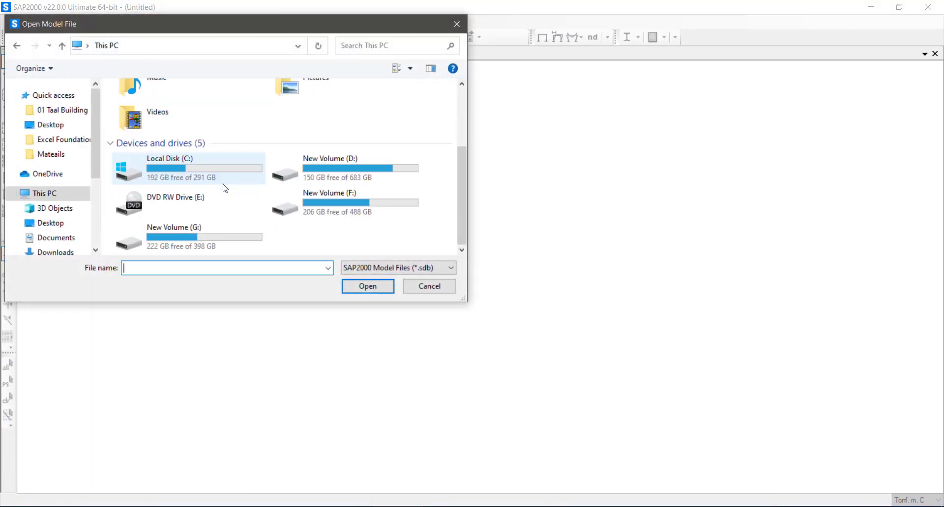
double_click(305, 162)
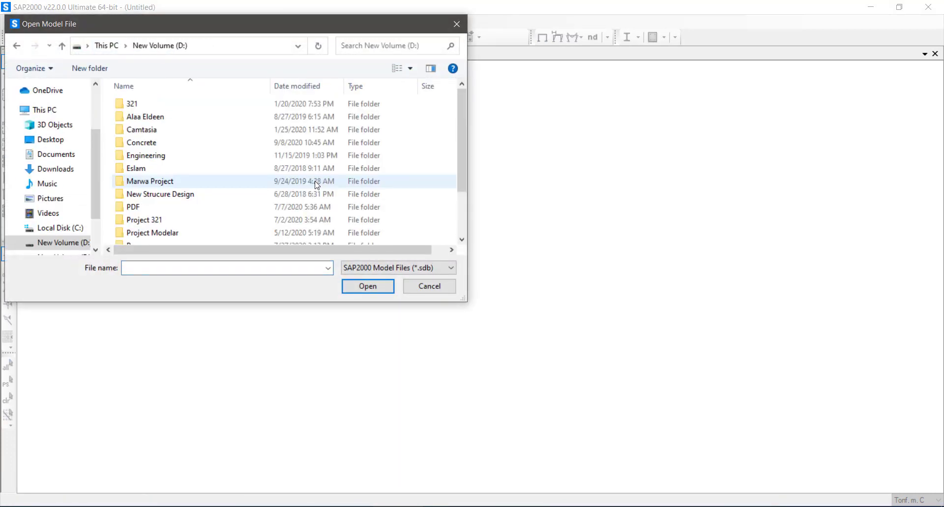
double_click(180, 161)
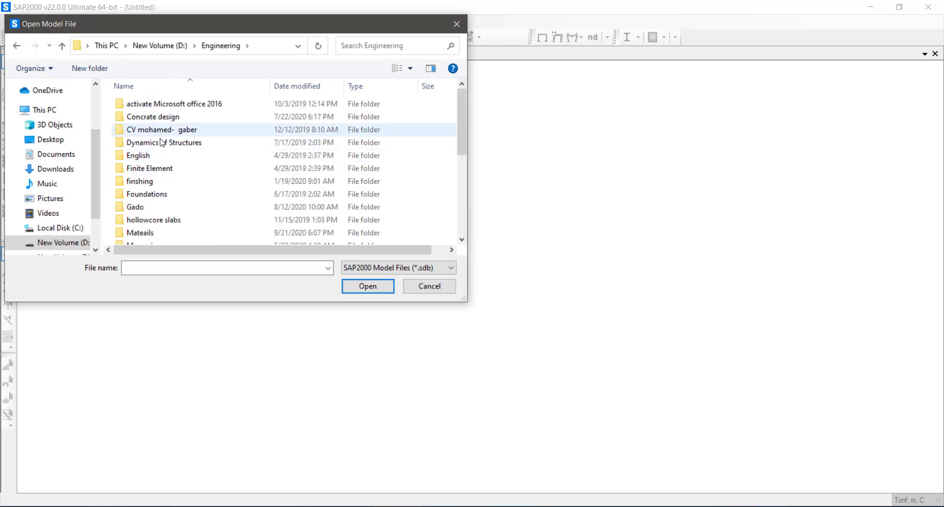
double_click(163, 210)
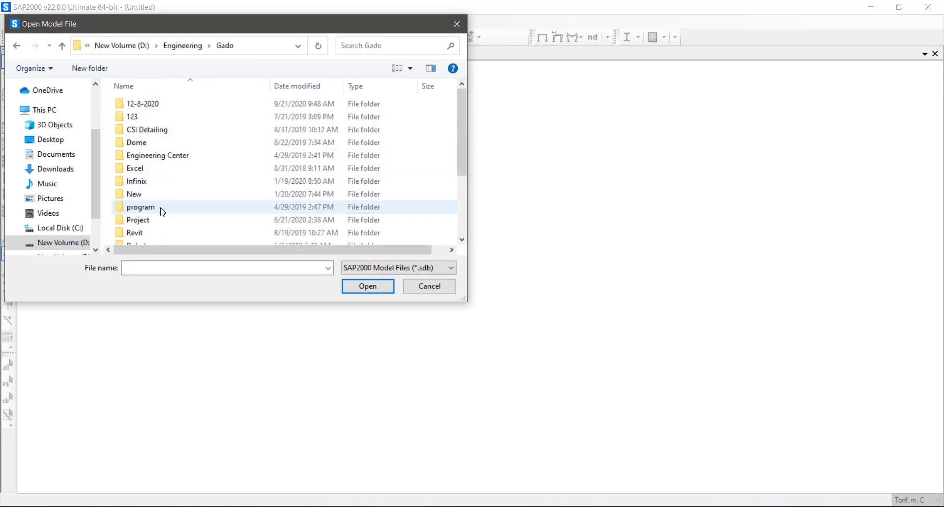
click(164, 103)
double_click(164, 104)
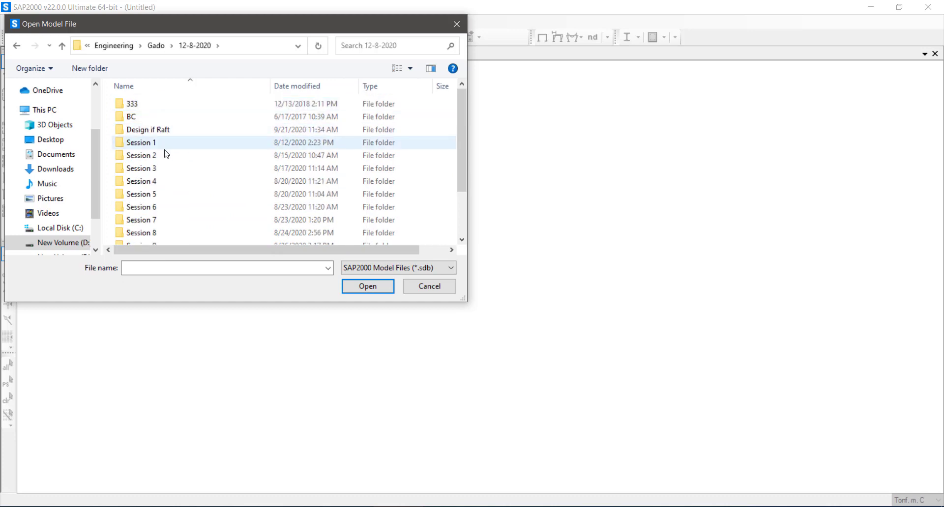
Step: Open model 216 from the Sap Modeling folder inside the Session 4 folder
double_click(175, 194)
key(BackSpace)
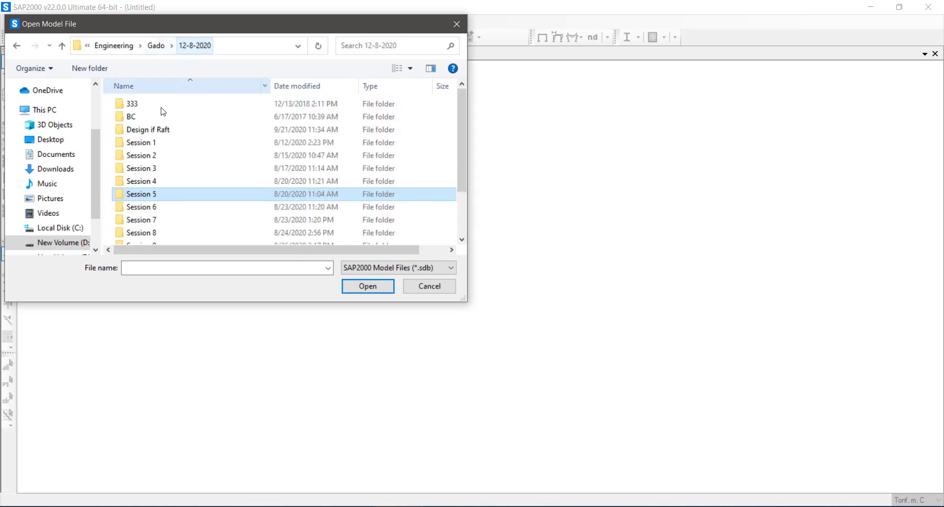
double_click(161, 186)
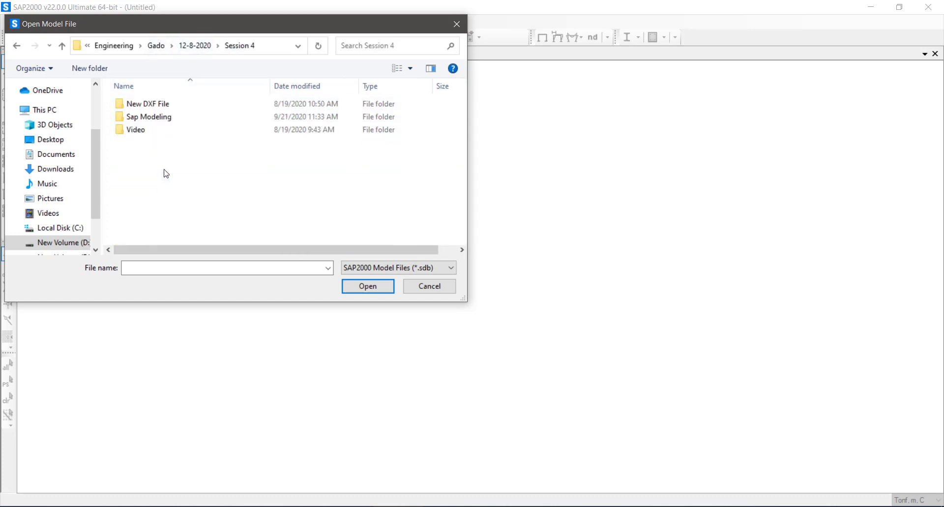
double_click(169, 104)
click(189, 47)
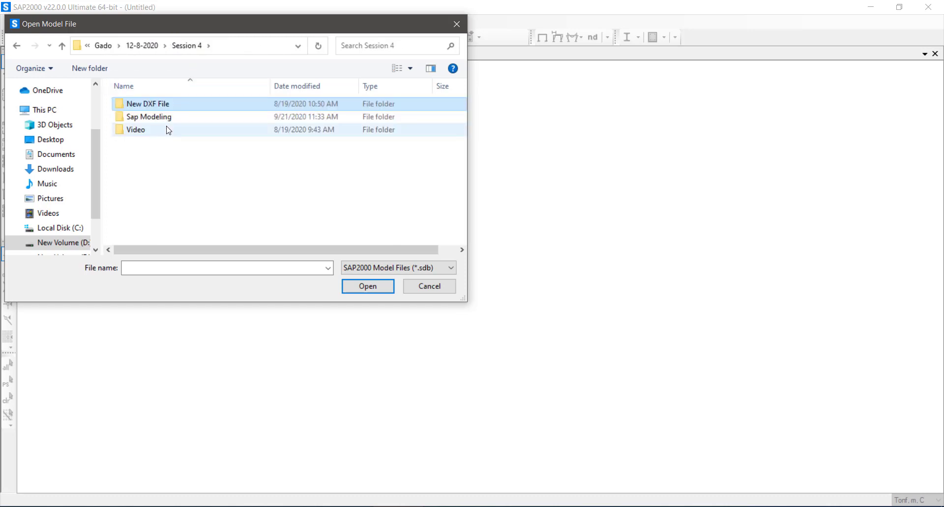
double_click(168, 120)
double_click(155, 107)
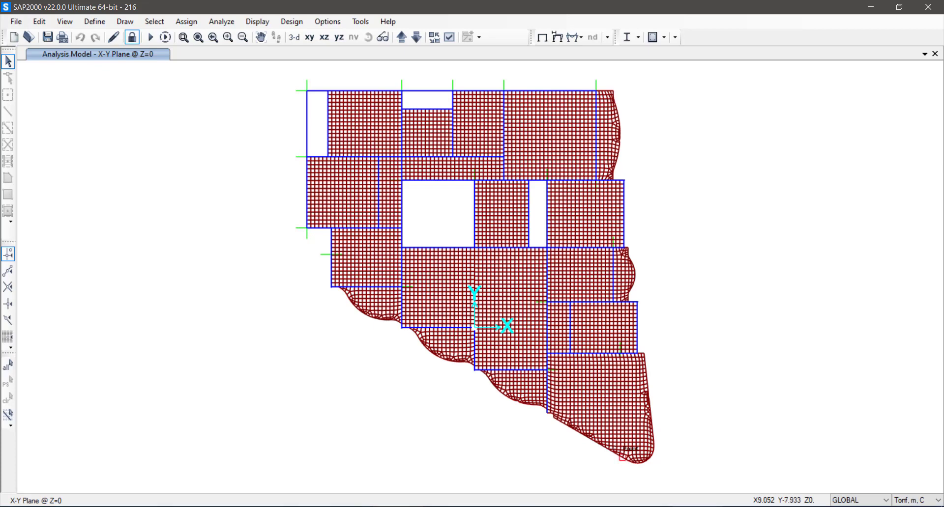
drag(691, 213, 732, 276)
Step: Switch to AutoCAD and close the High Rise Buliding new.dwg drawing without saving its changes
key(alt+Tab)
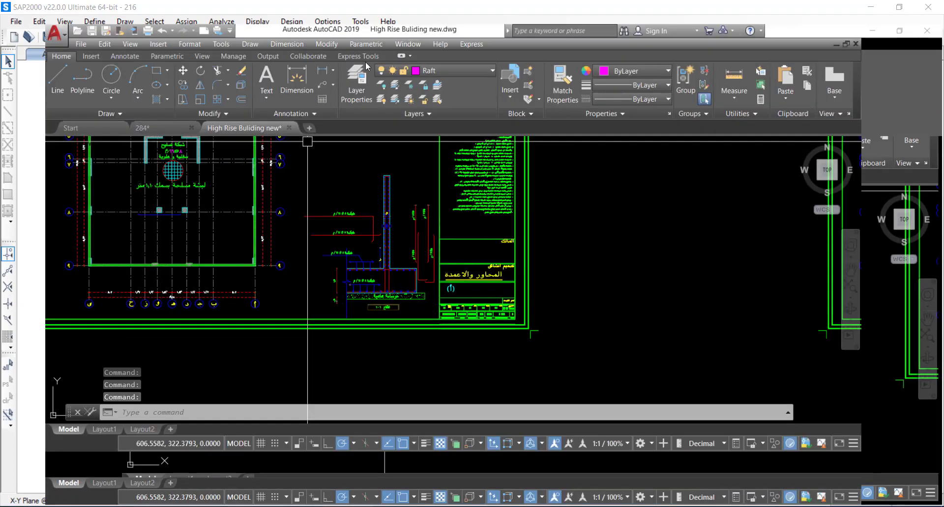
double_click(365, 59)
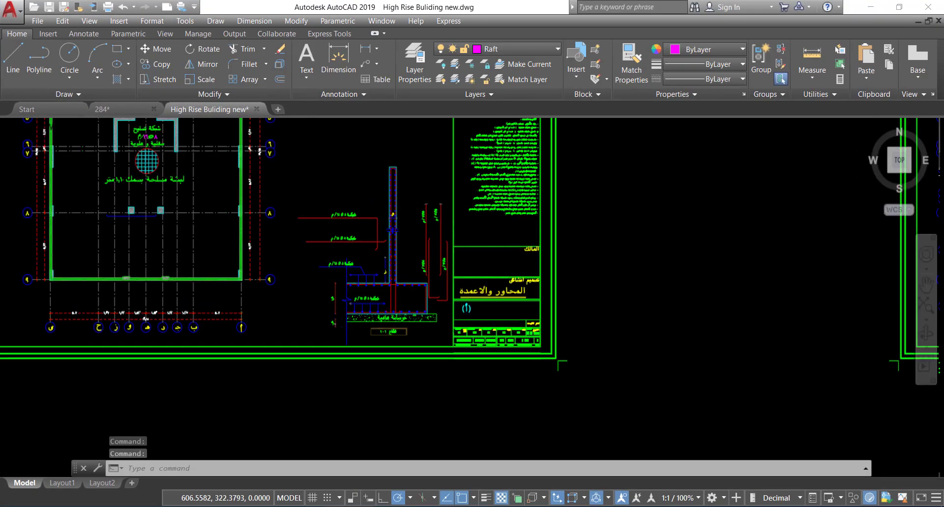
click(256, 109)
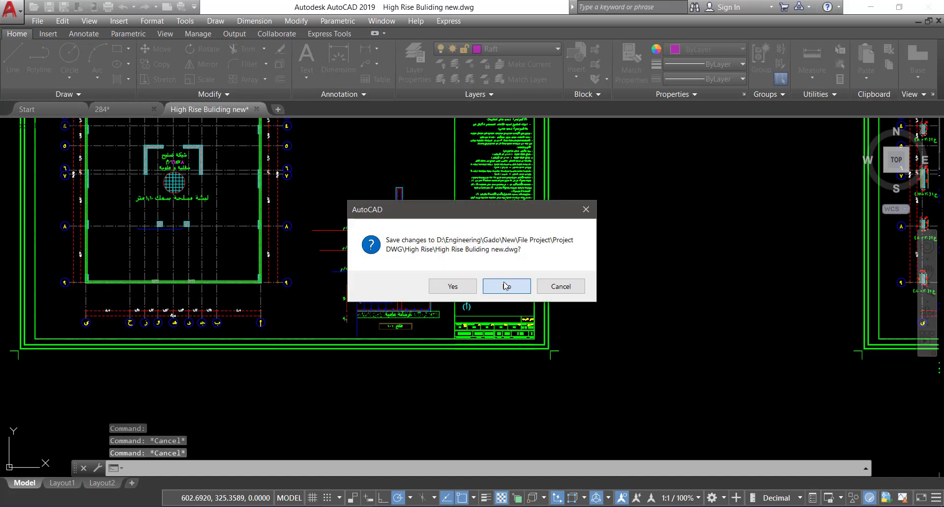
click(506, 287)
Step: Look over the column and axes plan in the 284.dwg drawing
scroll(485, 289, up, 8)
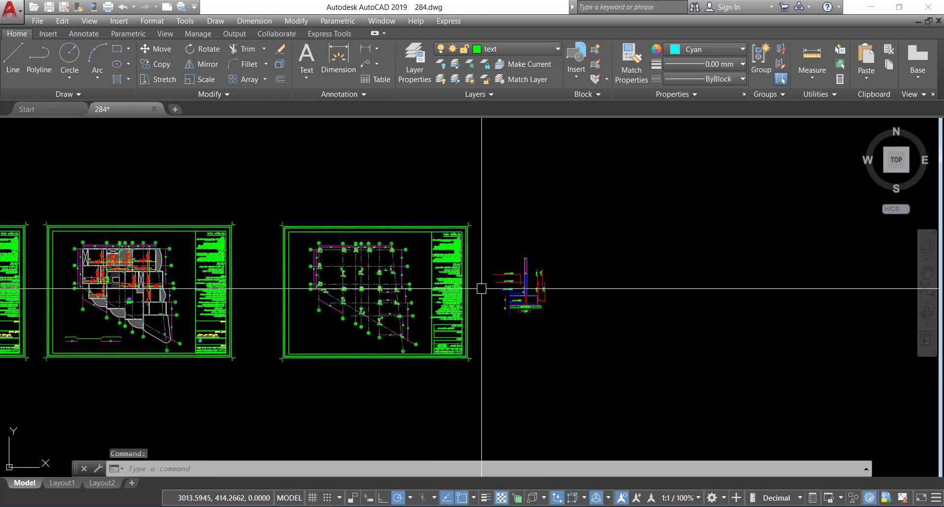
scroll(516, 276, down, 5)
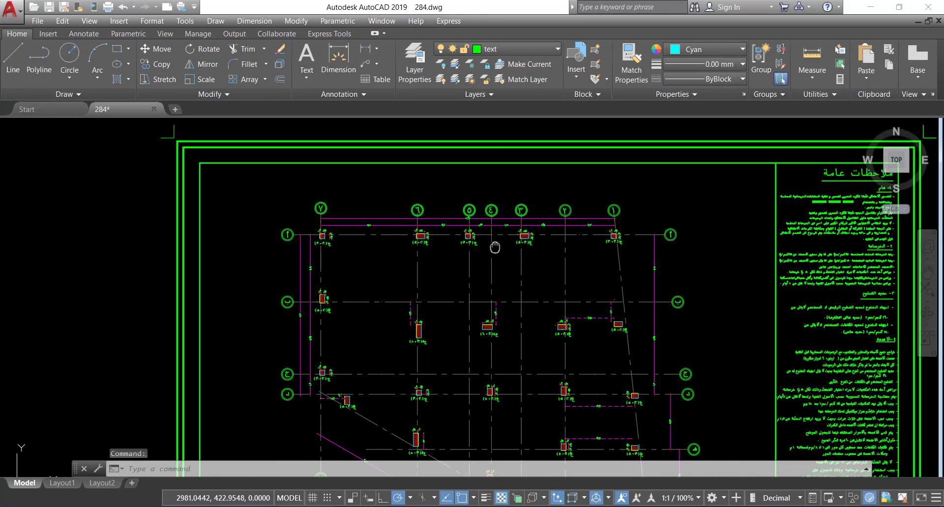
scroll(492, 197, up, 6)
scroll(520, 255, down, 4)
scroll(565, 275, up, 3)
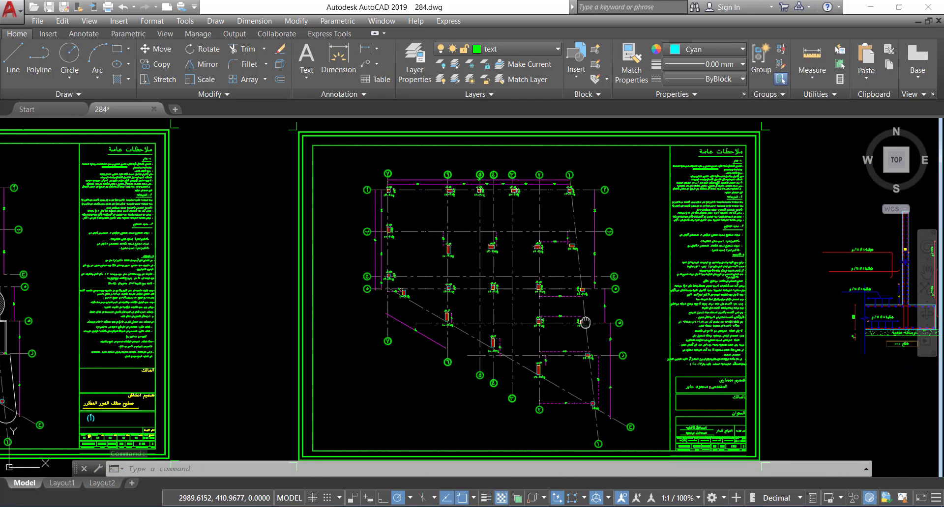
scroll(548, 234, down, 3)
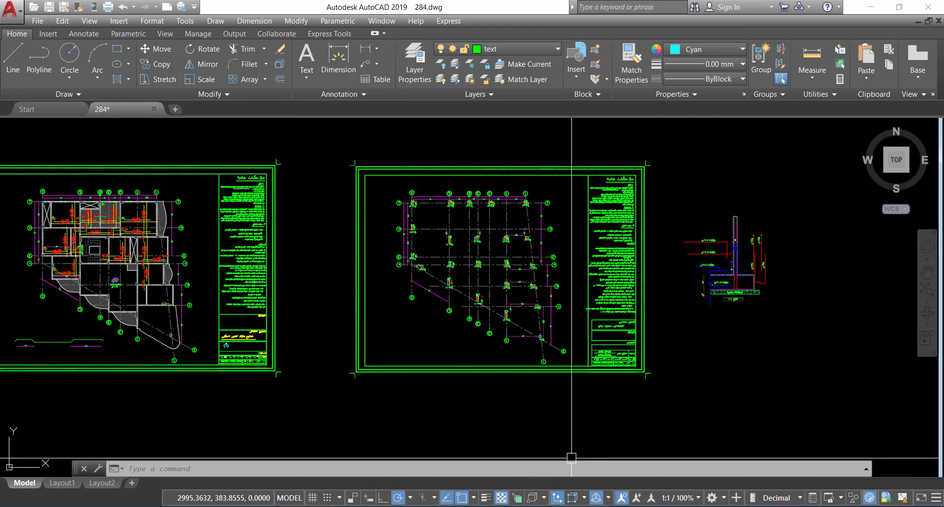
Step: Switch to the 1-Design of column workbook in Excel and examine the column models grouped by section size on Sheet2
key(alt+Tab)
key(alt+Tab)
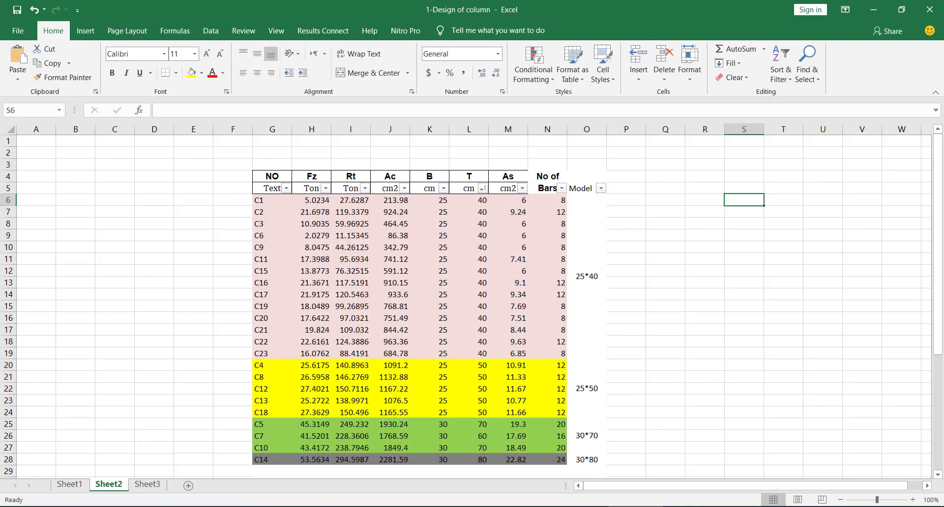
scroll(456, 291, down, 1)
scroll(456, 291, up, 2)
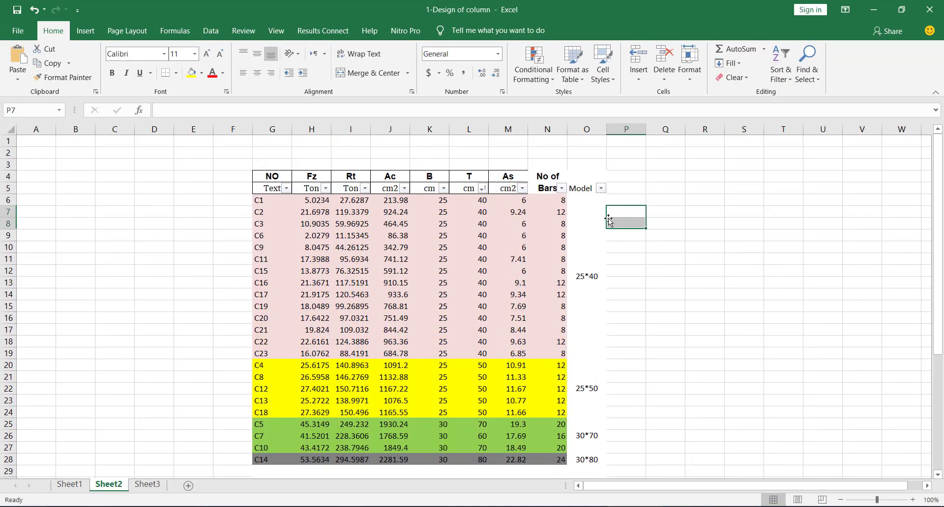
click(594, 270)
click(593, 373)
scroll(594, 426, down, 1)
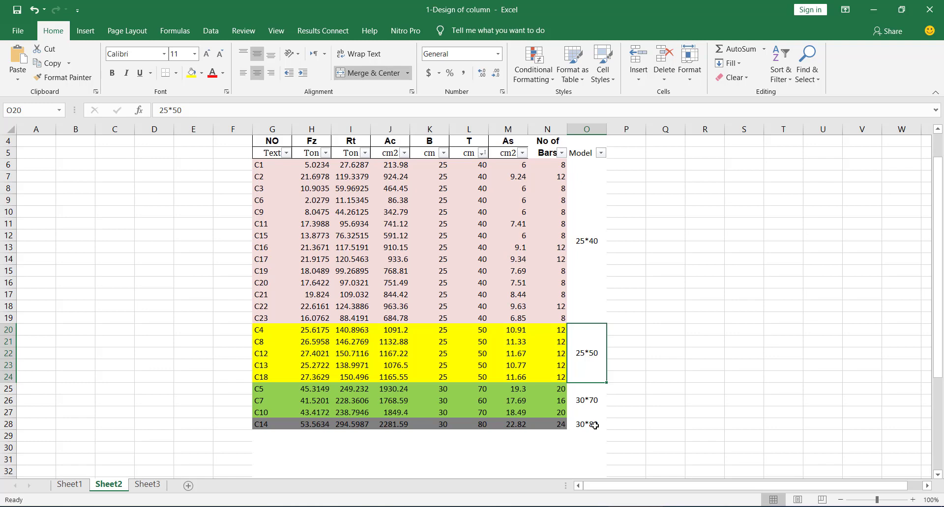
click(662, 311)
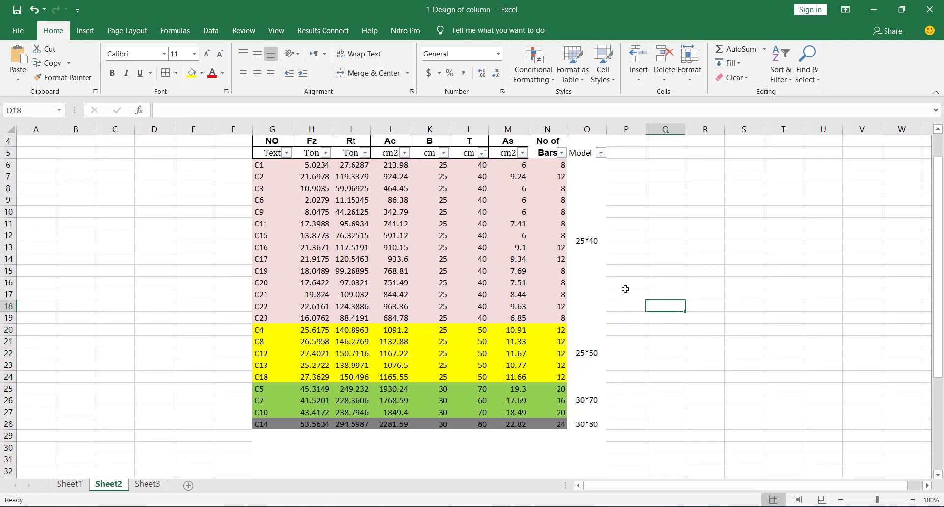
scroll(623, 291, up, 1)
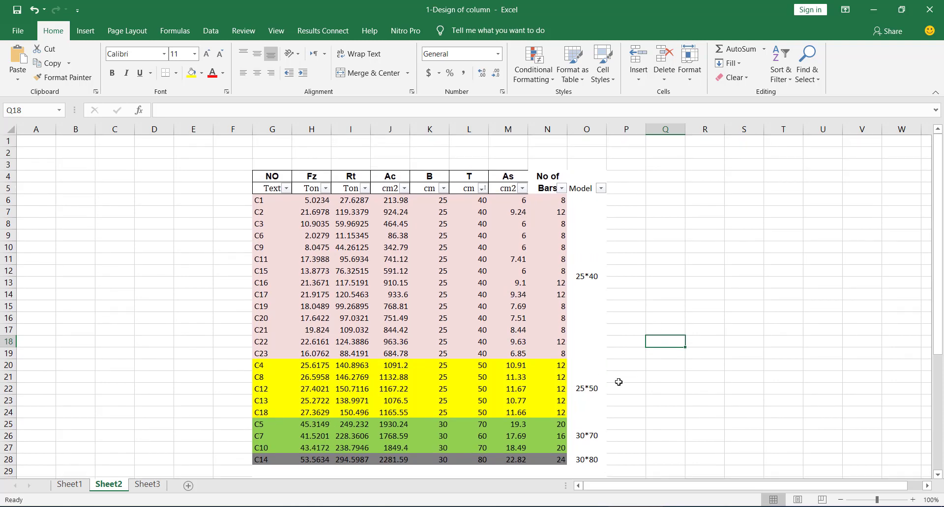
Step: Switch to the RC-Design-U-2007 workbook and show the Footings sheet for isolated footing design
key(alt+Tab)
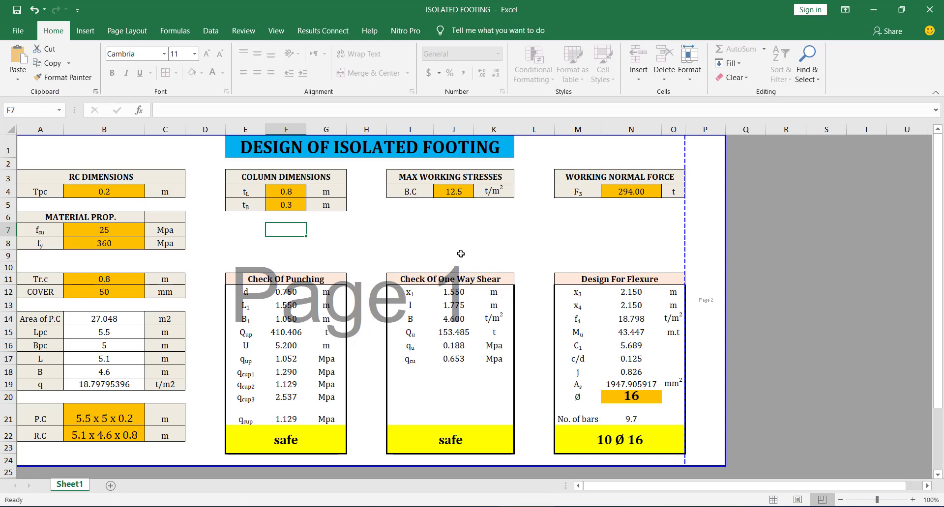
key(alt+Tab)
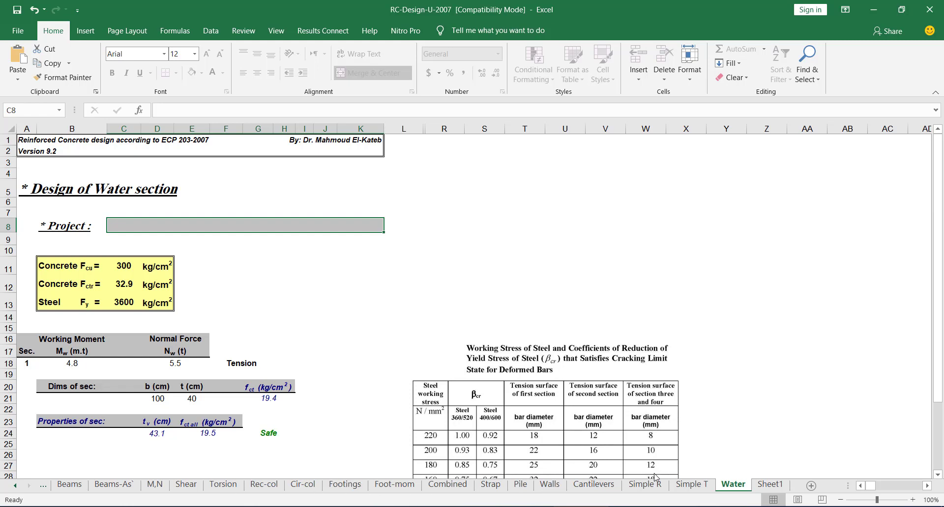
click(328, 486)
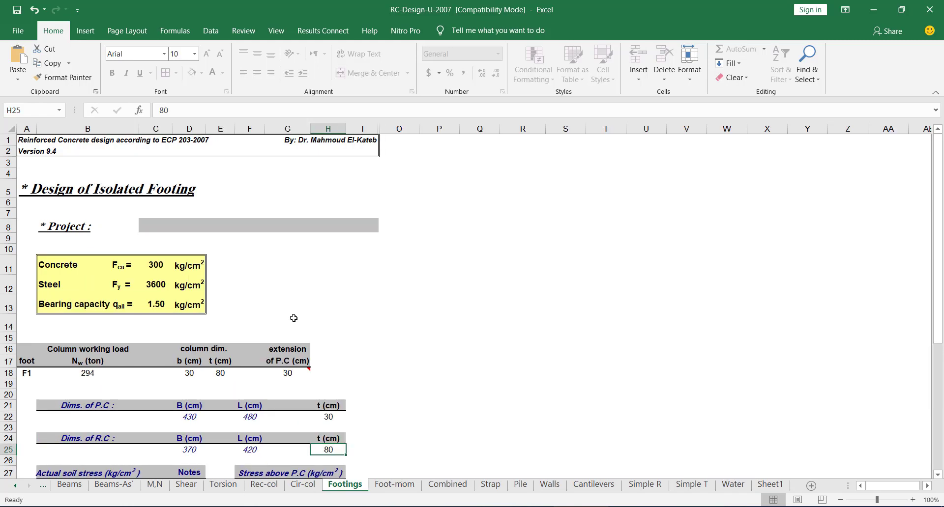
Step: Return to the 1-Design of column workbook and check the Rt loads of the 25*40 columns, selecting the load of column C22
click(634, 506)
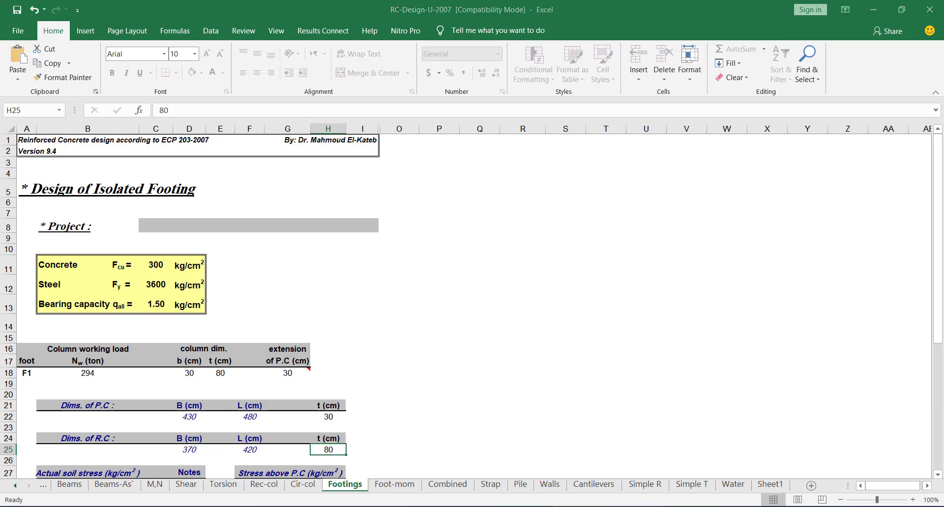
click(595, 273)
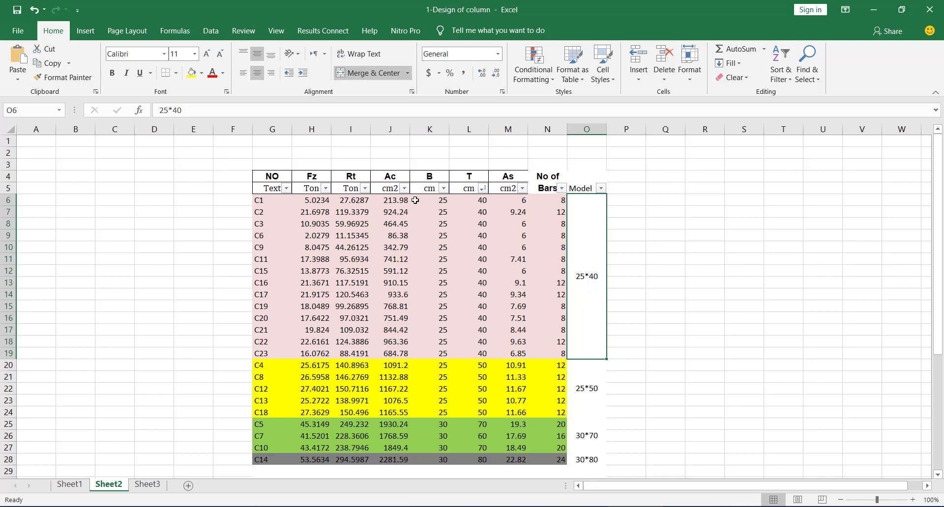
drag(355, 202, 353, 355)
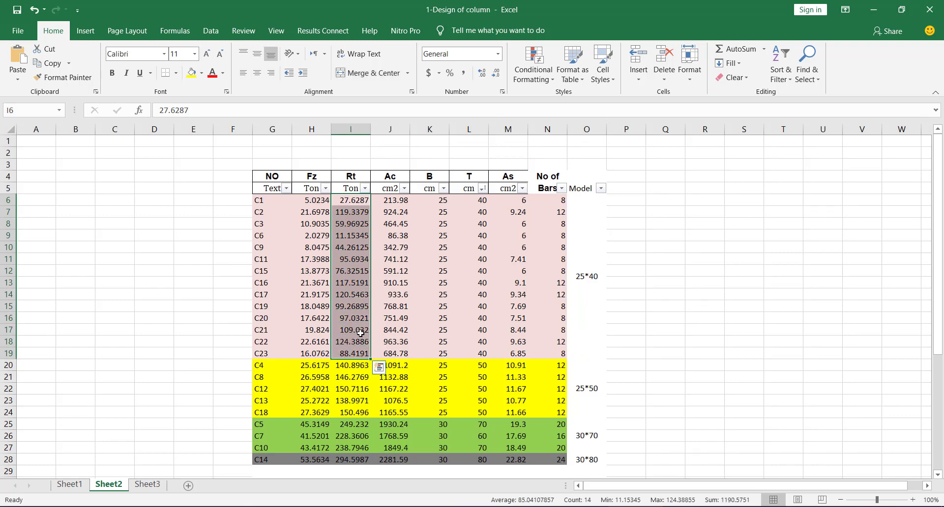
click(365, 342)
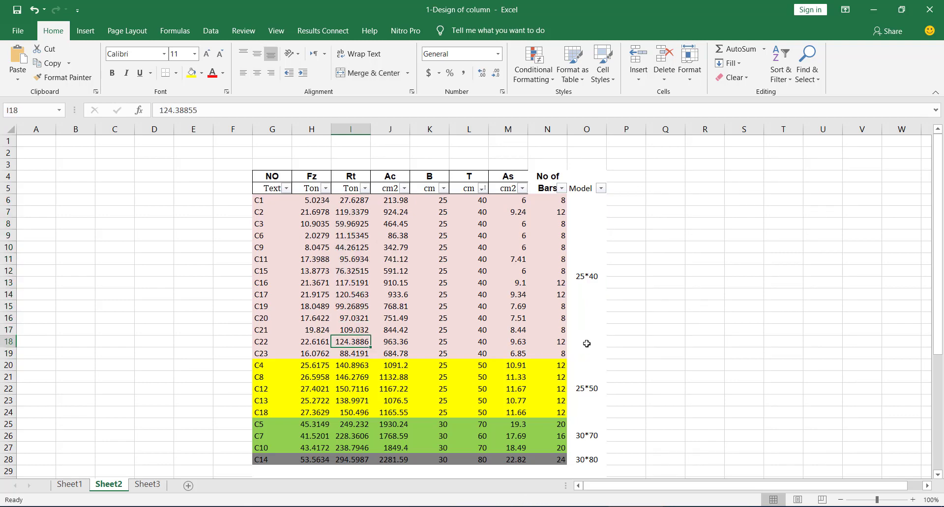
Step: Switch back to the Footings sheet of RC-Design-U-2007 and review the working load, concrete strength, steel strength and bearing capacity inputs
click(581, 506)
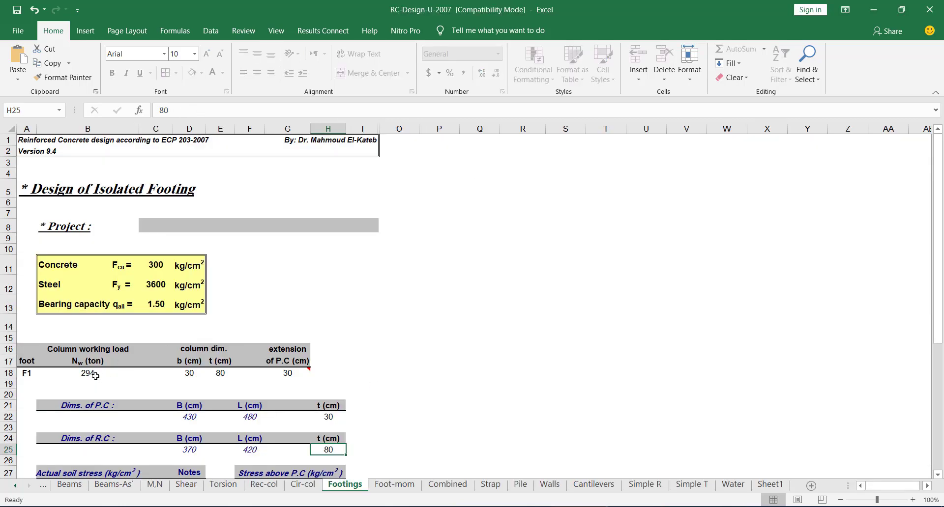
click(95, 376)
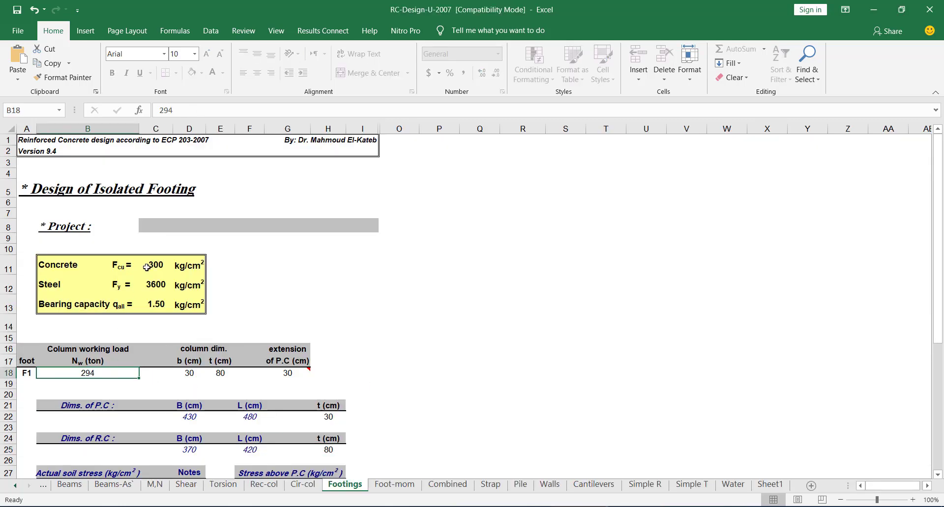
click(163, 263)
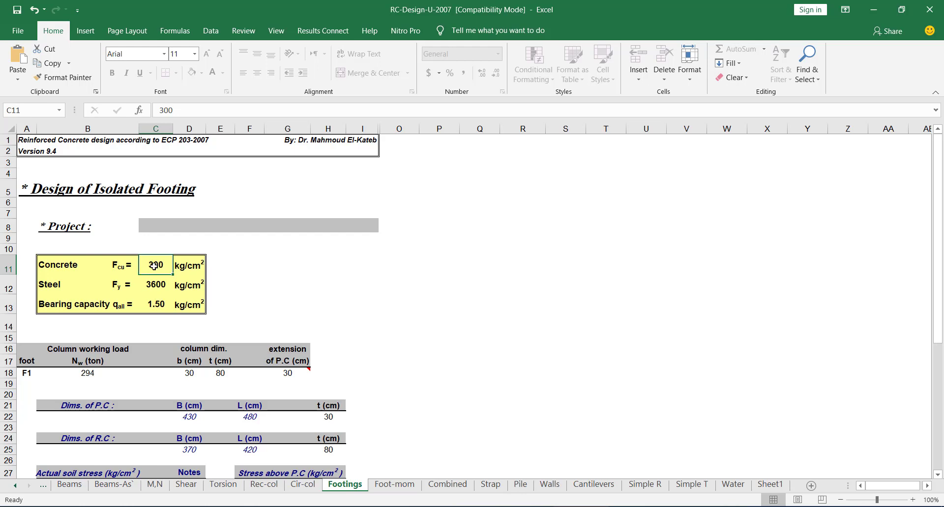
double_click(154, 264)
double_click(141, 264)
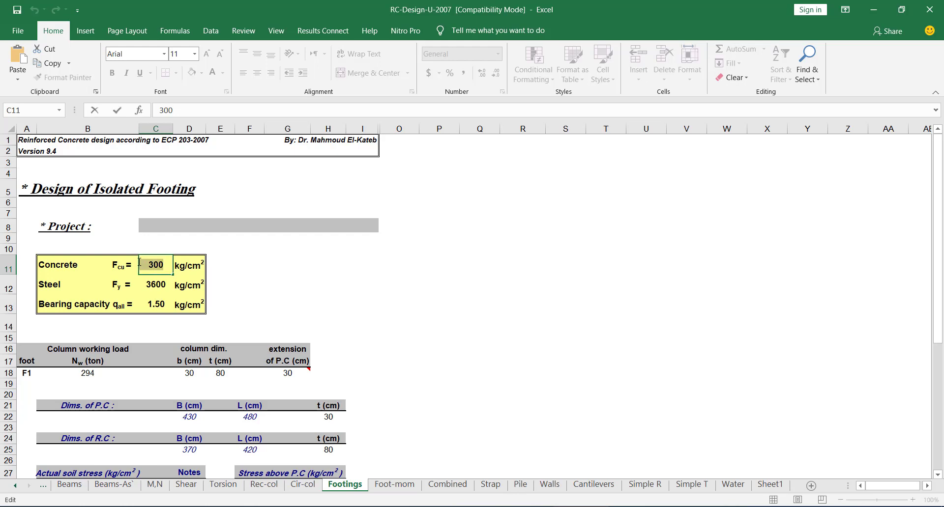
click(155, 283)
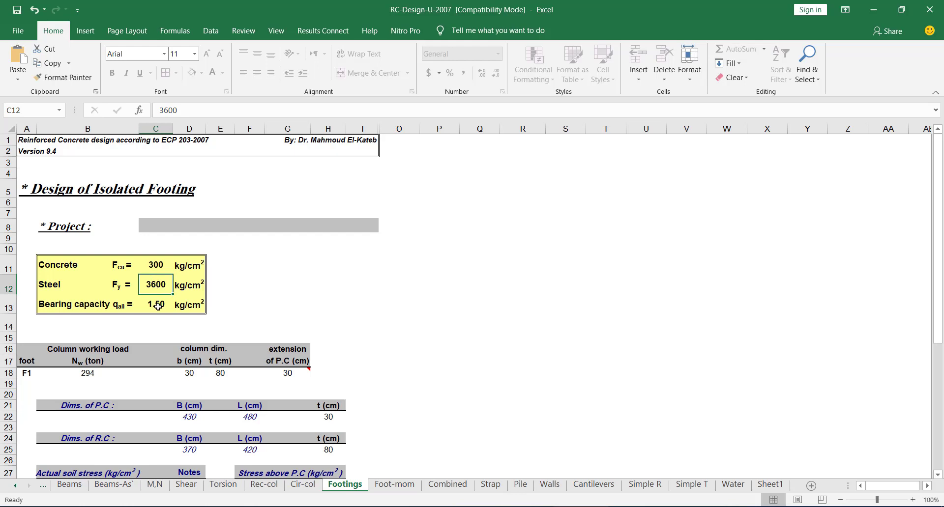
click(157, 306)
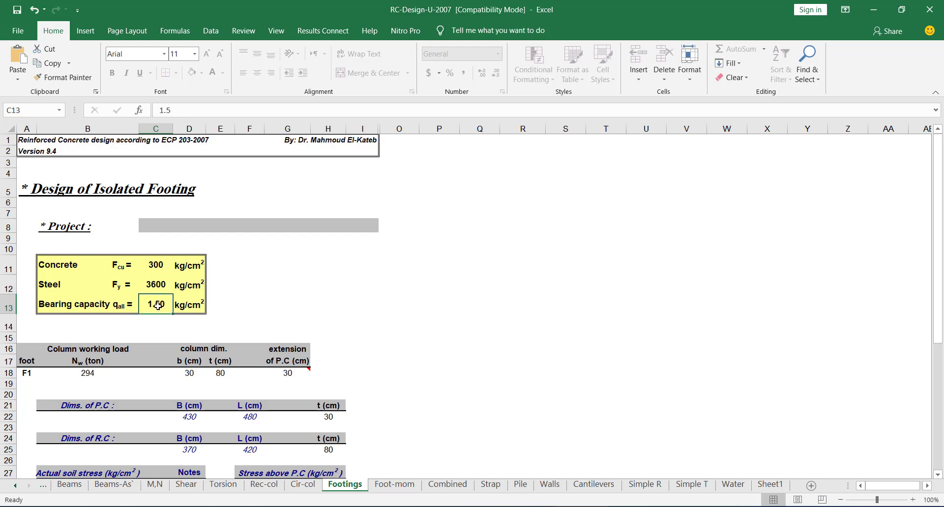
scroll(157, 306, down, 2)
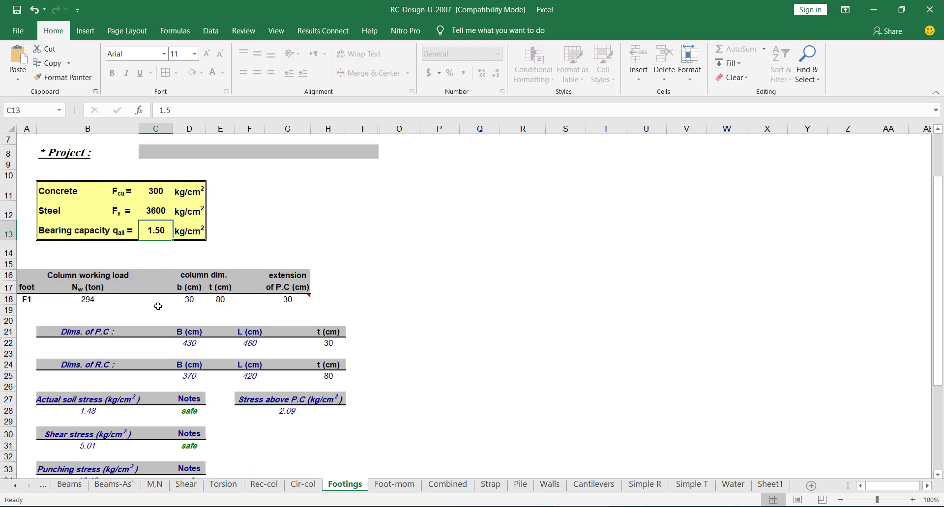
Step: Set the column working load of footing F1 to 124 ton
click(101, 299)
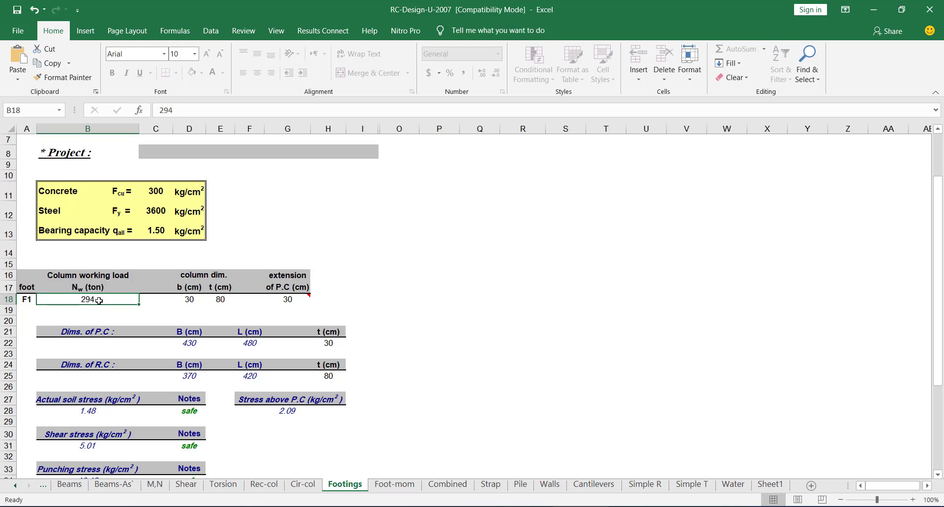
double_click(98, 300)
drag(99, 300, 65, 301)
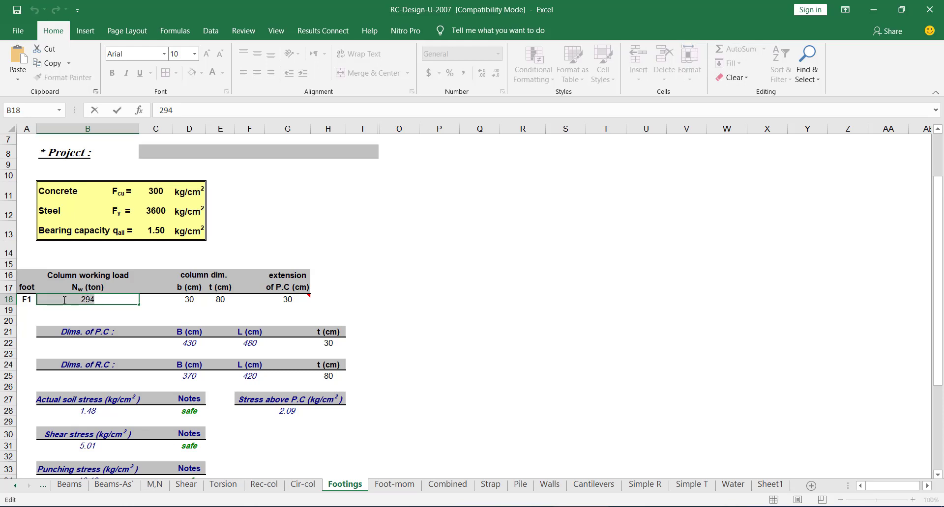
text(124)
key(Return)
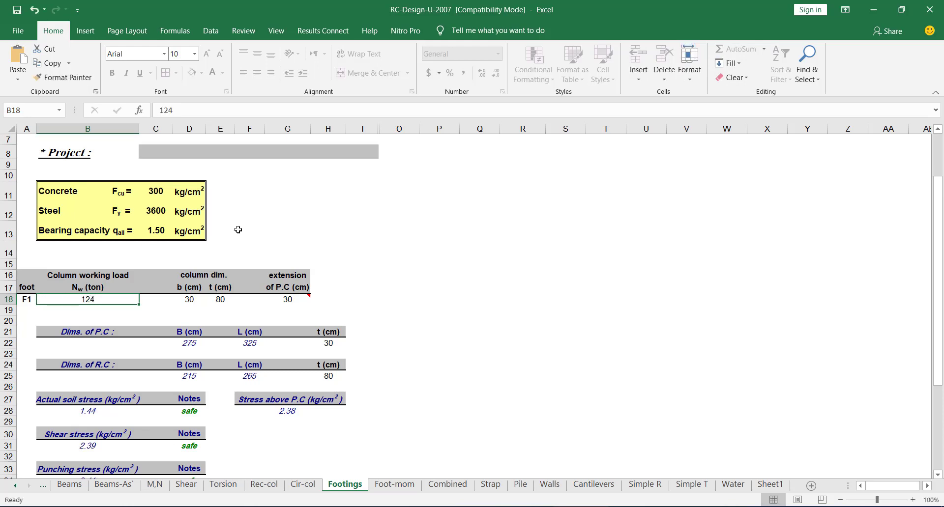
Step: Set the column dimensions of footing F1 to b 25 cm and t 40 cm
click(192, 303)
click(216, 302)
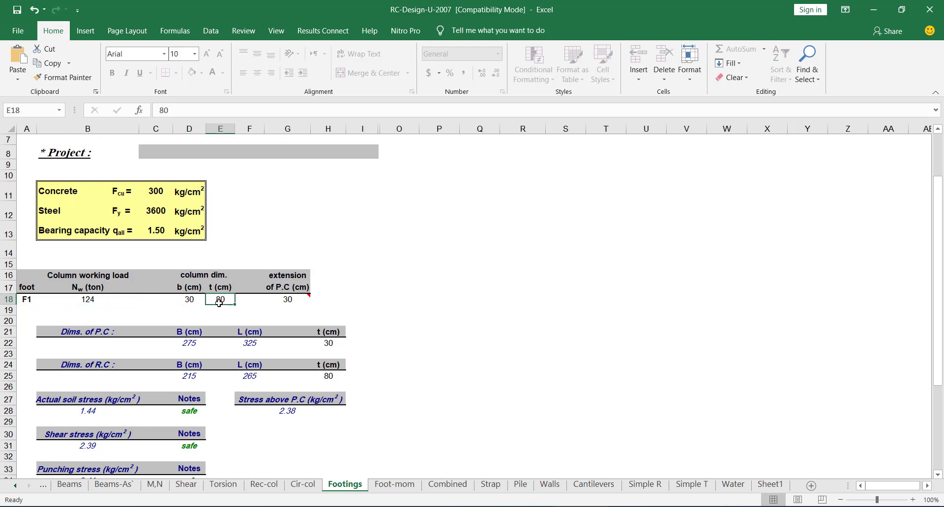
click(203, 302)
click(221, 302)
key(Left)
key(Right)
click(189, 300)
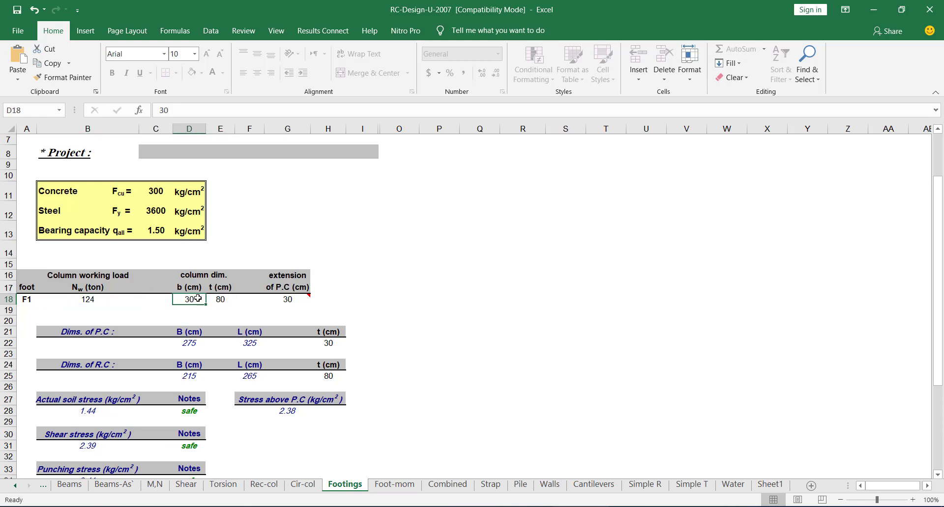
double_click(188, 299)
text(25)
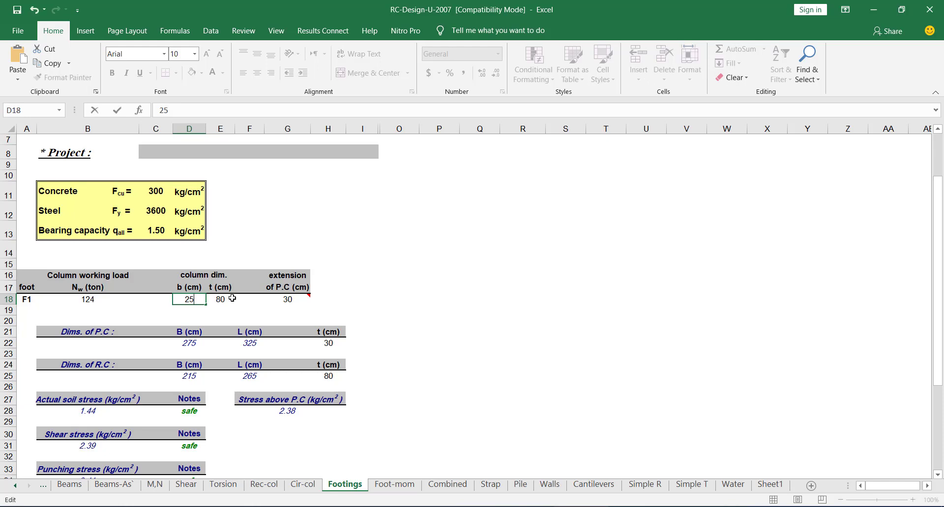
click(232, 298)
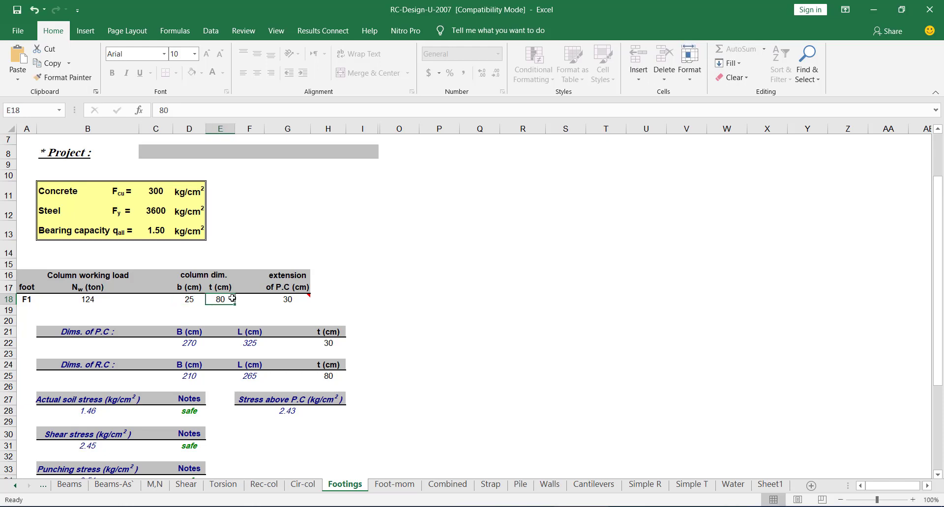
text(4)
key(Return)
Step: Review the P.C extension, the P.C and R.C dimensions, the stress checks and the P.C thickness of footing F1
click(288, 299)
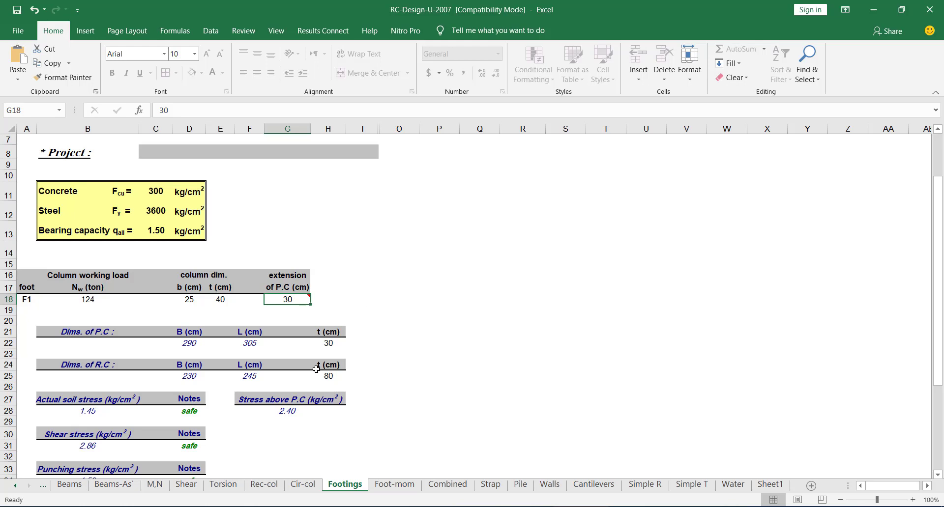
scroll(315, 364, down, 1)
scroll(446, 294, down, 2)
scroll(445, 294, up, 5)
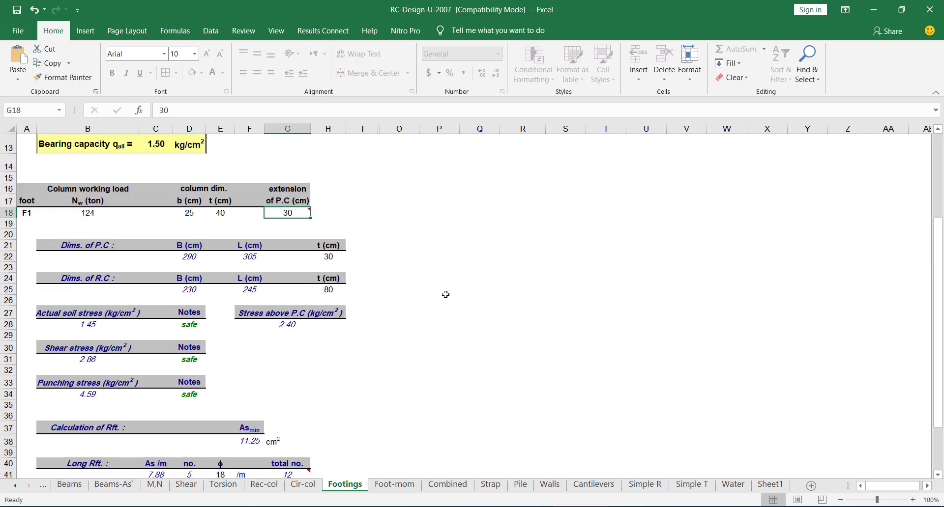
scroll(265, 277, down, 2)
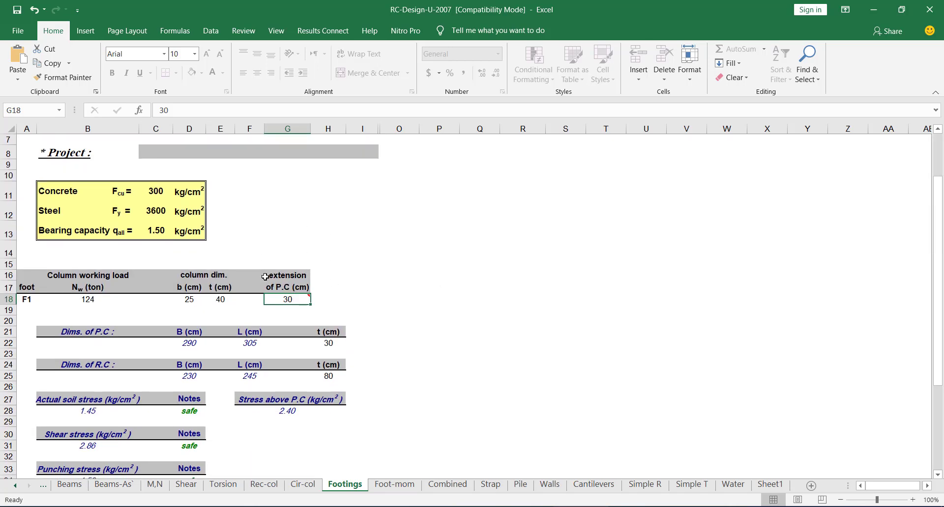
scroll(145, 342, down, 1)
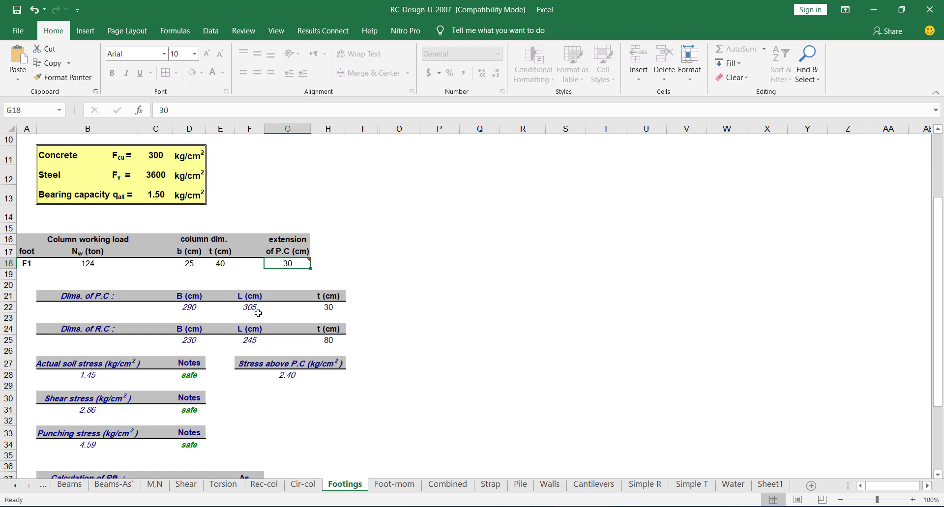
double_click(328, 307)
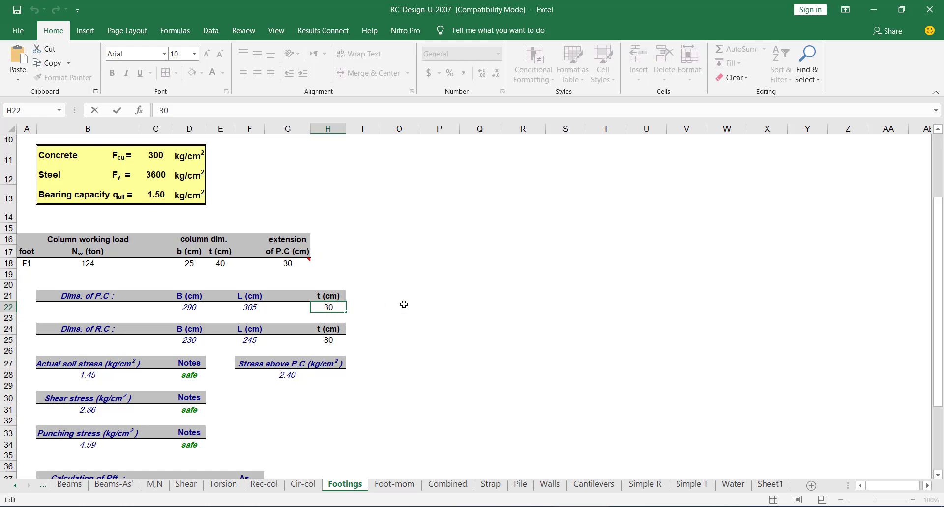
key(Escape)
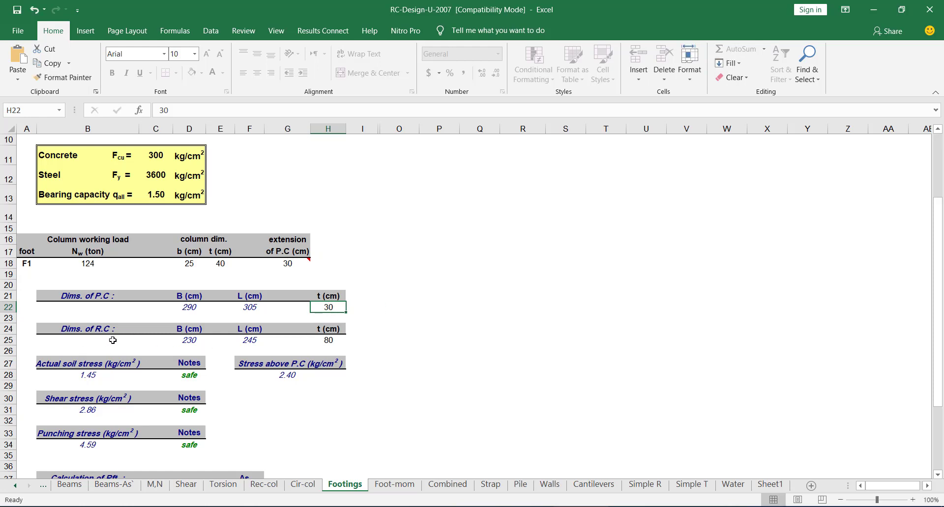
Step: Set the R.C footing thickness to 50 cm and show the stress checks and reinforcement
double_click(326, 340)
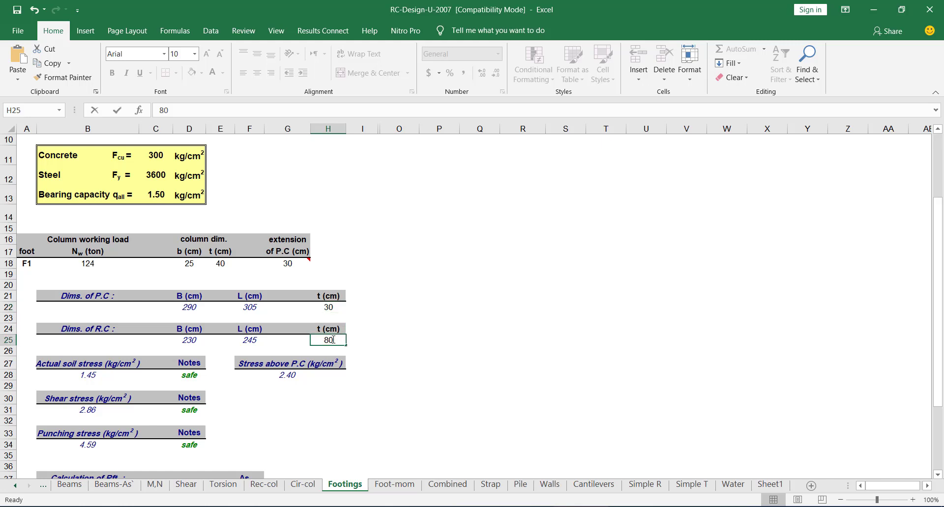
text(5)
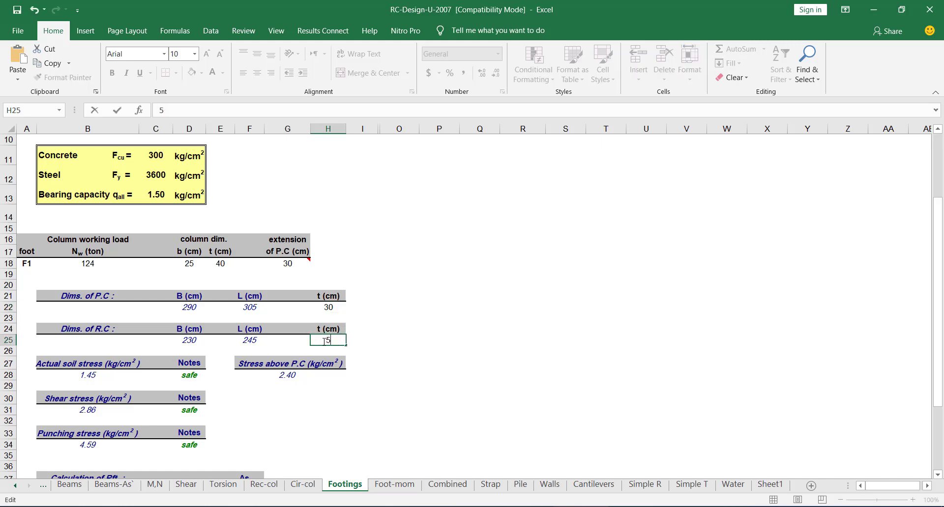
text(0)
key(ctrl+Return)
scroll(400, 332, down, 4)
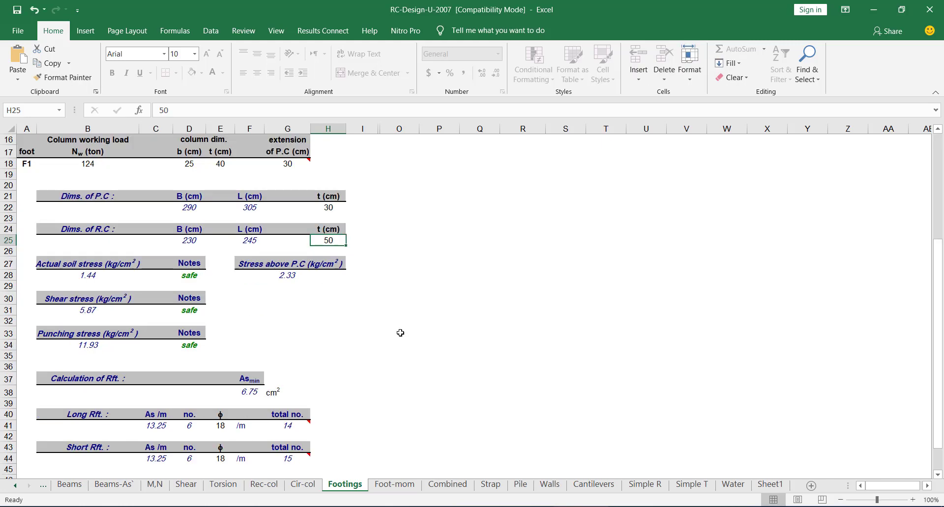
Step: Try an R.C footing thickness of 40 cm and check the shear and punching stresses
scroll(399, 314, up, 2)
double_click(335, 240)
drag(336, 240, 319, 241)
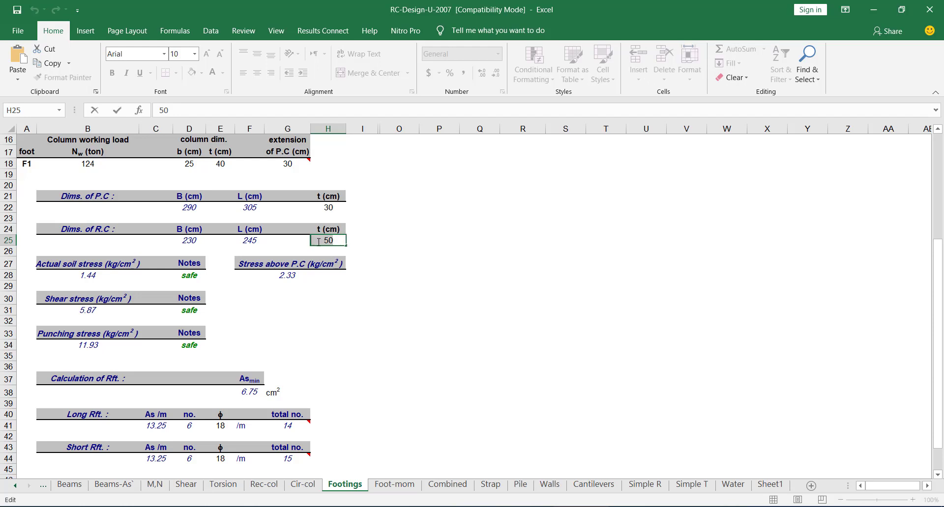
text(40)
key(Return)
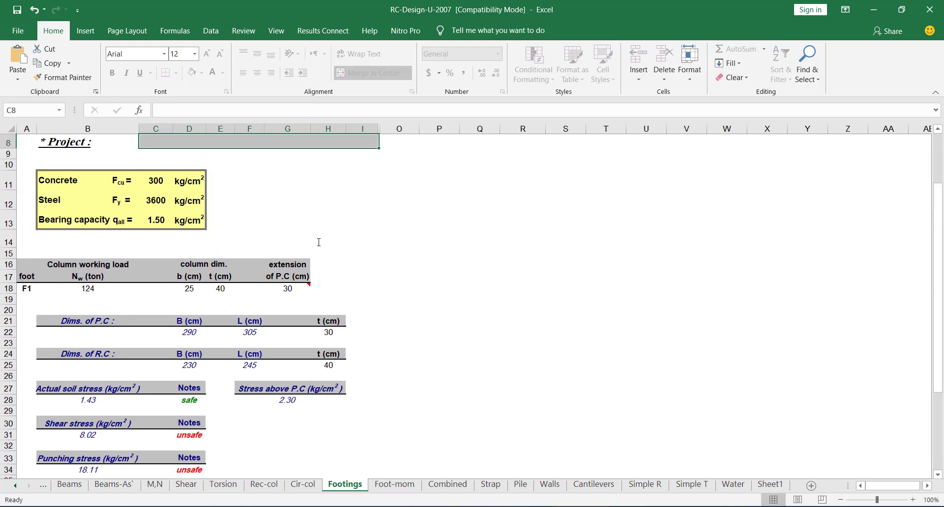
scroll(318, 242, down, 2)
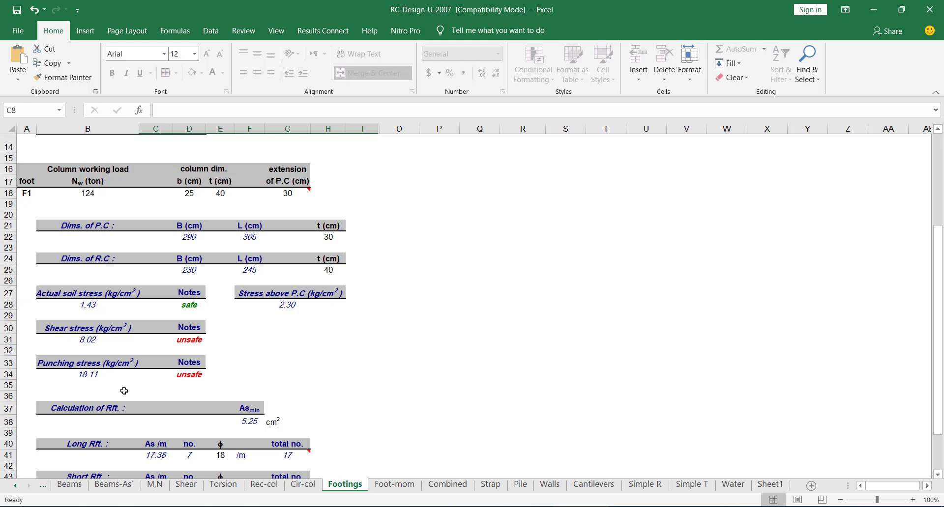
scroll(167, 331, up, 1)
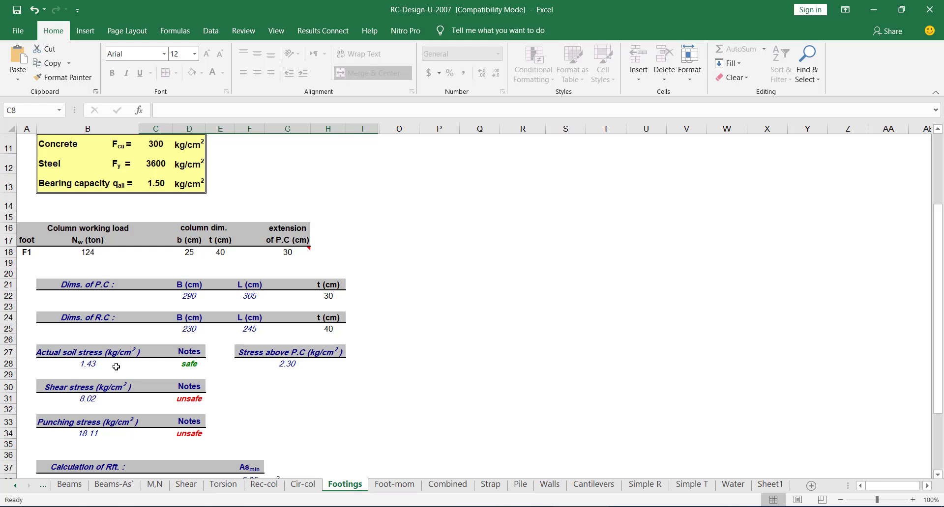
Step: Set the R.C footing thickness back to 50 cm and review the stress checks, reinforcement and footing dimensions
click(329, 328)
text(40)
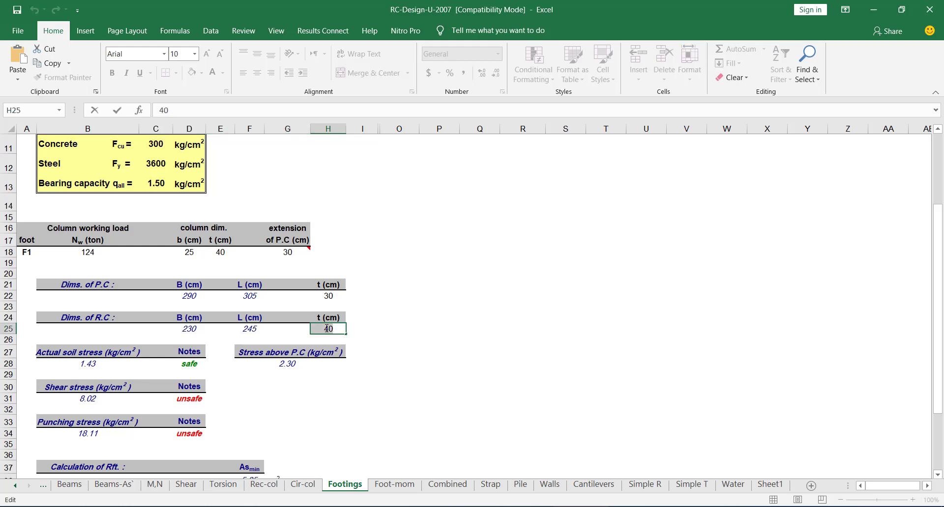
key(BackSpace)
key(BackSpace)
text(50)
key(Return)
scroll(371, 310, down, 2)
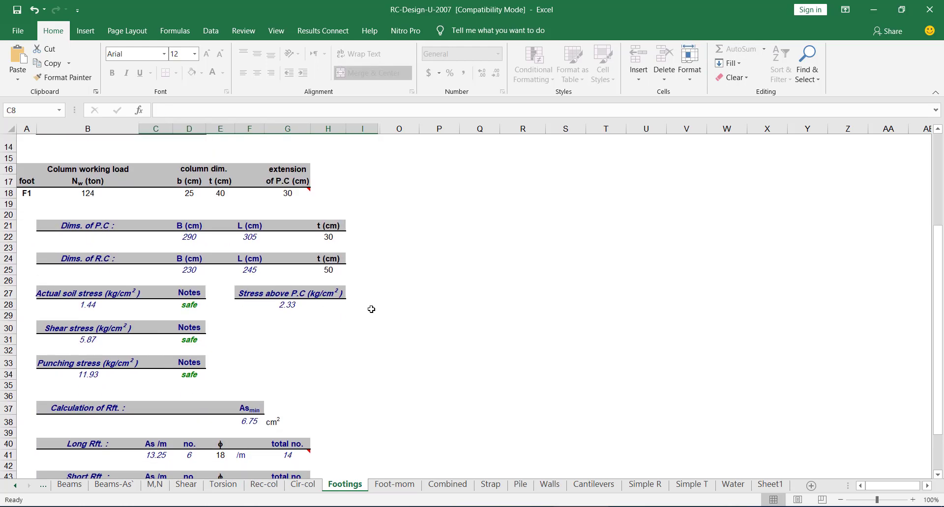
scroll(372, 309, down, 1)
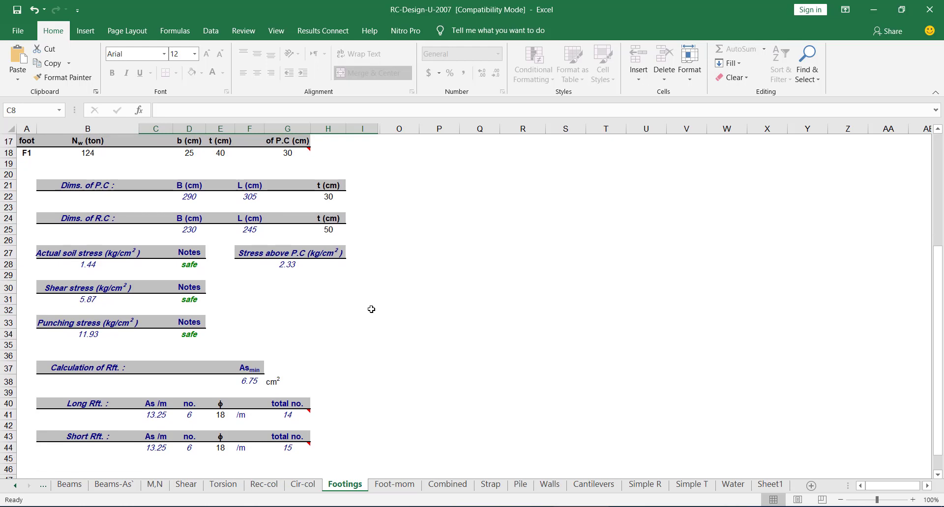
scroll(372, 309, up, 1)
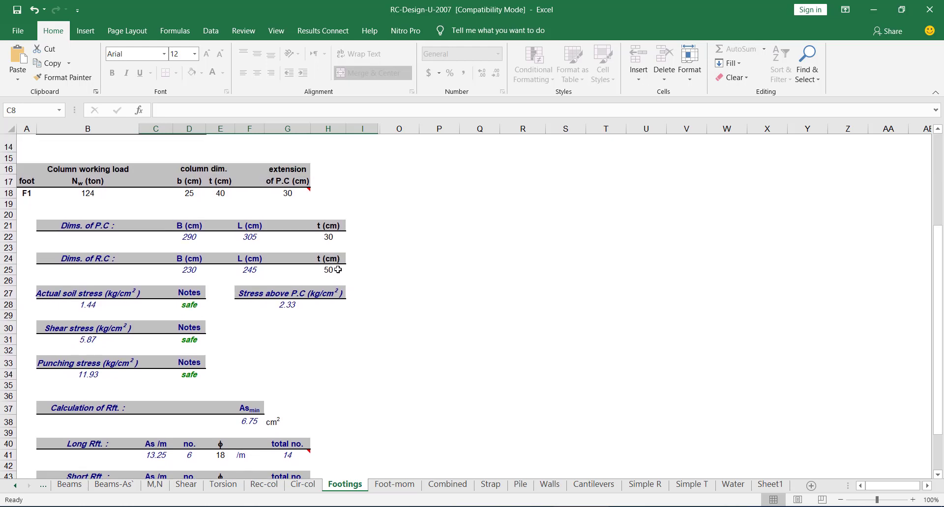
scroll(327, 273, up, 2)
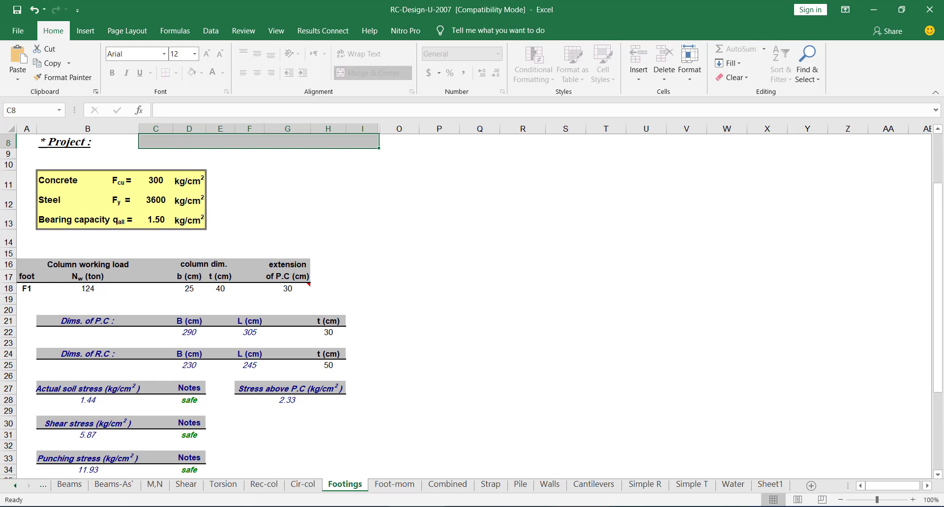
Step: Switch to the AutoCAD drawing 284.dwg and show the free area beside the columns plan sheet
key(alt+Tab)
scroll(427, 347, down, 2)
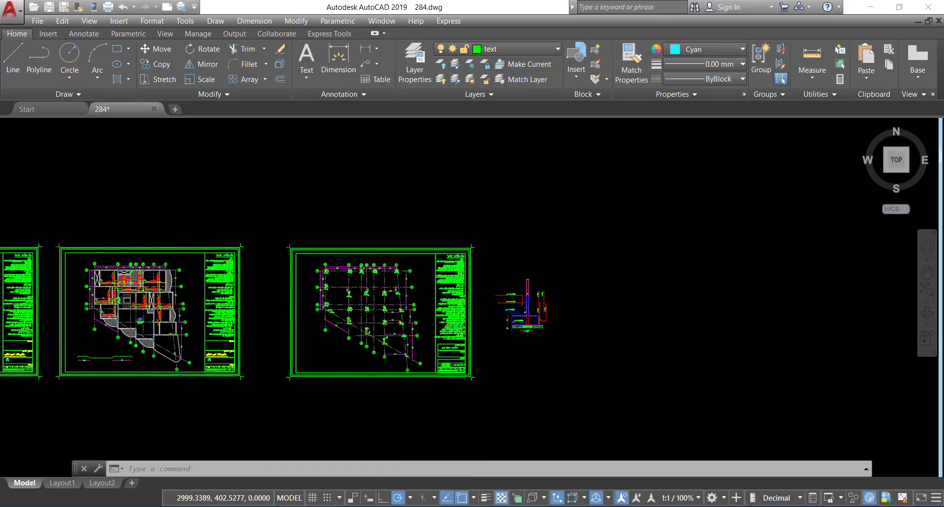
scroll(466, 334, up, 2)
key(Escape)
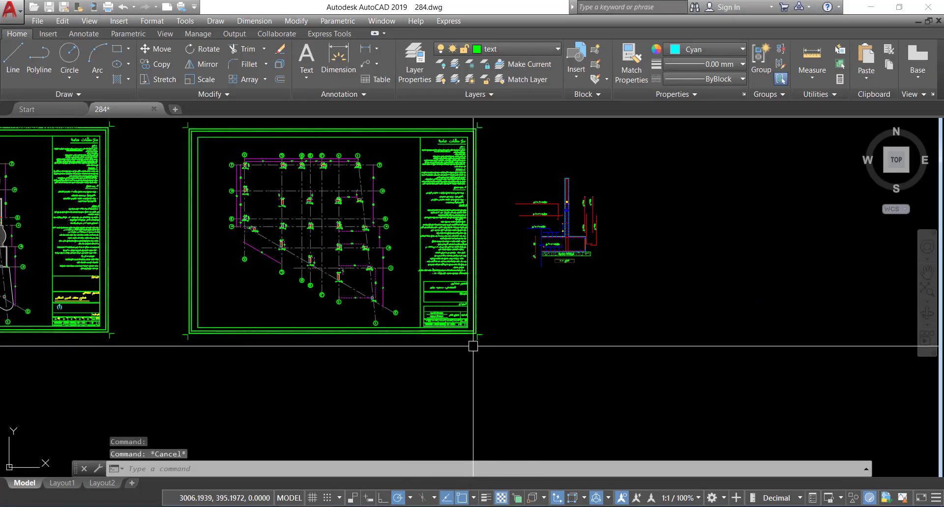
Step: Draw a rectangle 2.35 wide by 3.05 high in the empty area below the footing section detail
text(REC)
key(Return)
scroll(511, 337, up, 4)
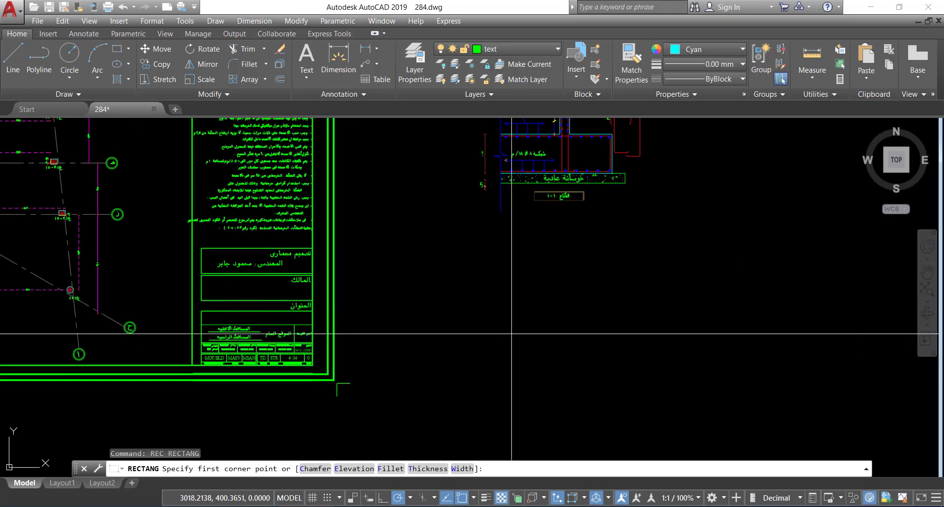
click(505, 338)
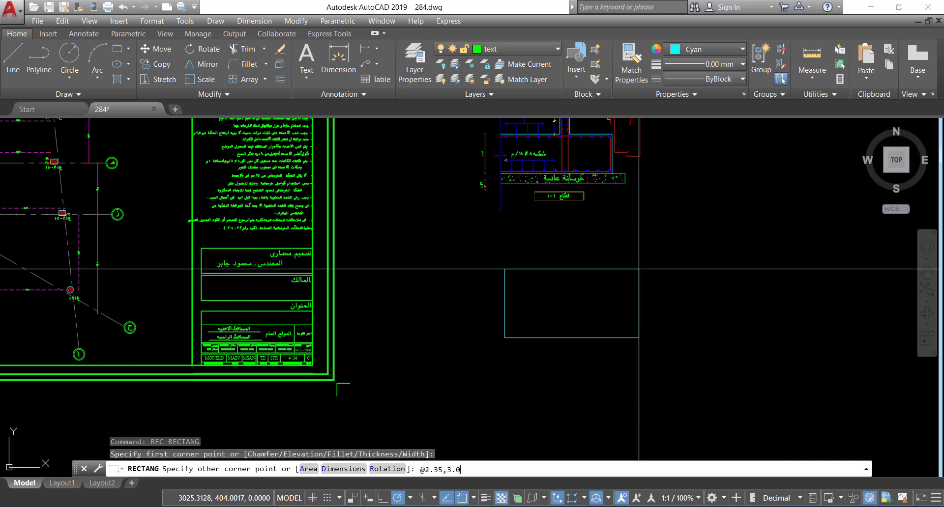
text(@2.35,3.05)
key(Return)
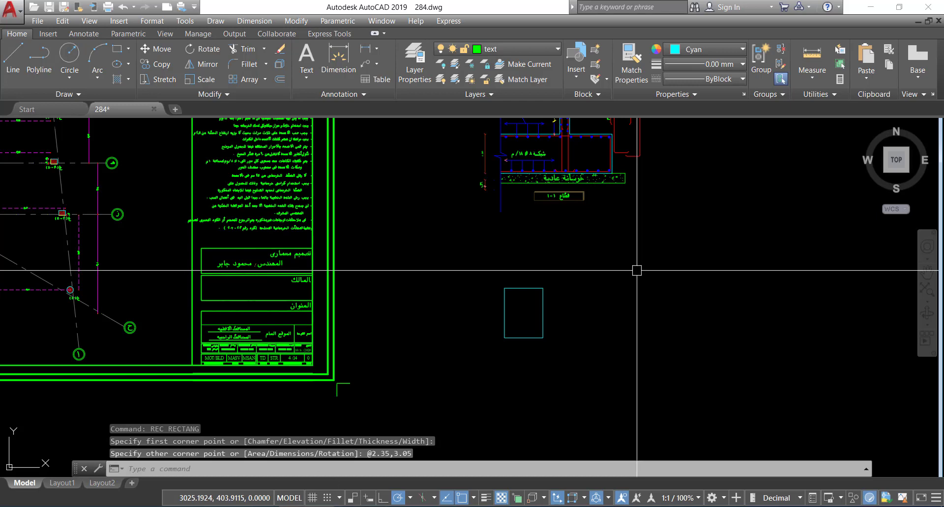
Step: Check the footing dimensions in the Excel Footings sheet, return to AutoCAD and erase the 2.35 by 3.05 rectangle
key(alt+Tab)
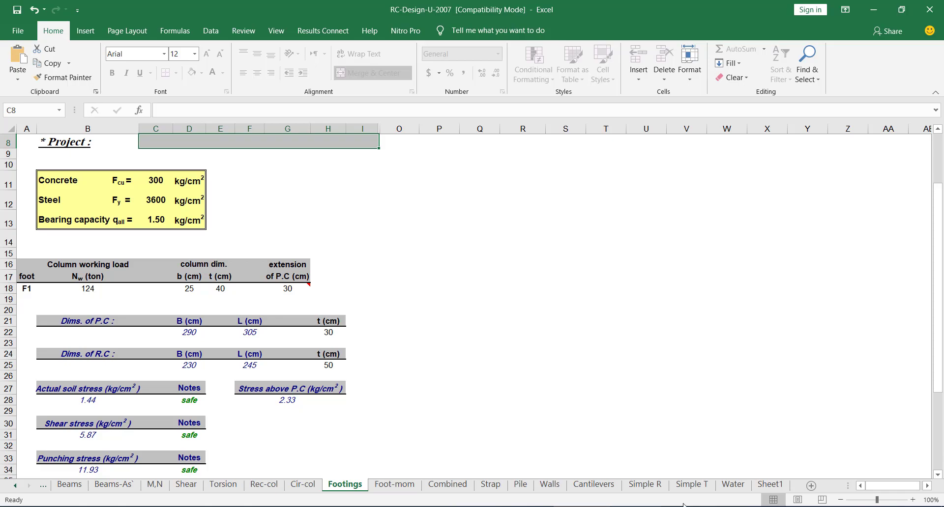
key(alt+Tab)
click(511, 349)
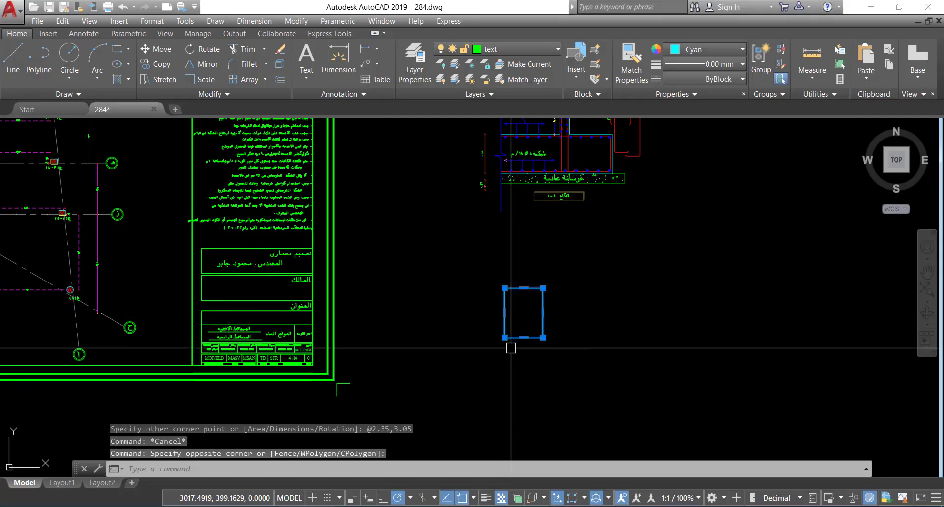
key(Delete)
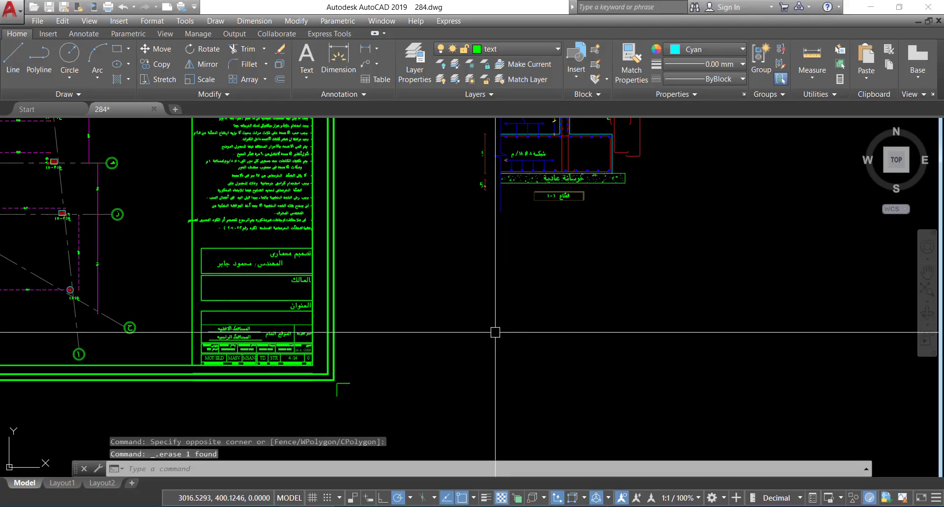
Step: Draw the R.C footing as a rectangle 2.3 wide by 2.45 high below the footing section detail
text(REC)
key(Return)
click(509, 334)
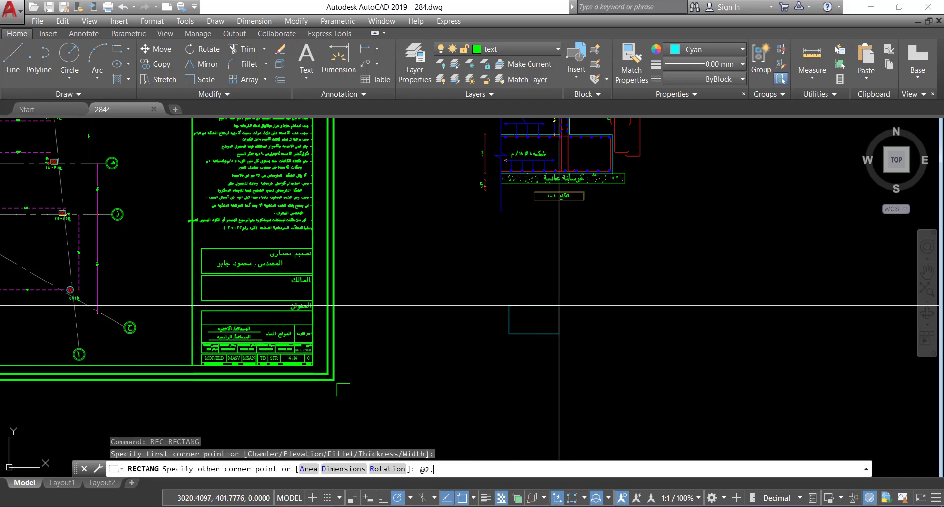
text(@2.3,2.45)
key(Return)
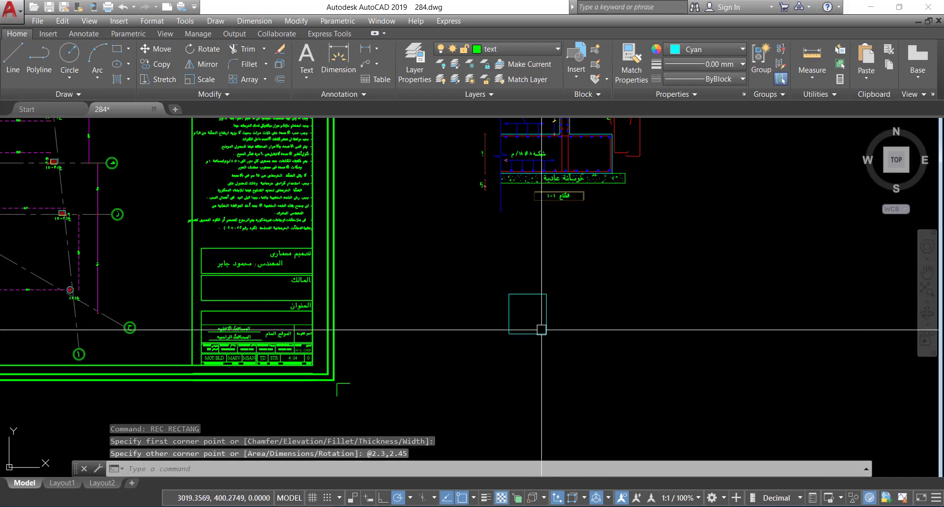
Step: Offset the R.C footing rectangle outward by 0.3 to form the P.C outline
scroll(541, 331, up, 5)
click(579, 322)
click(473, 282)
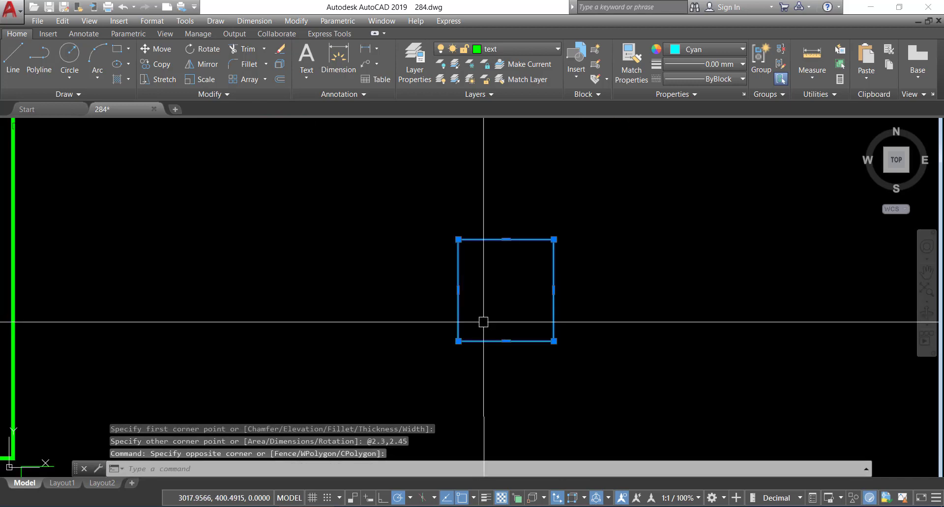
text(o)
key(Return)
click(553, 283)
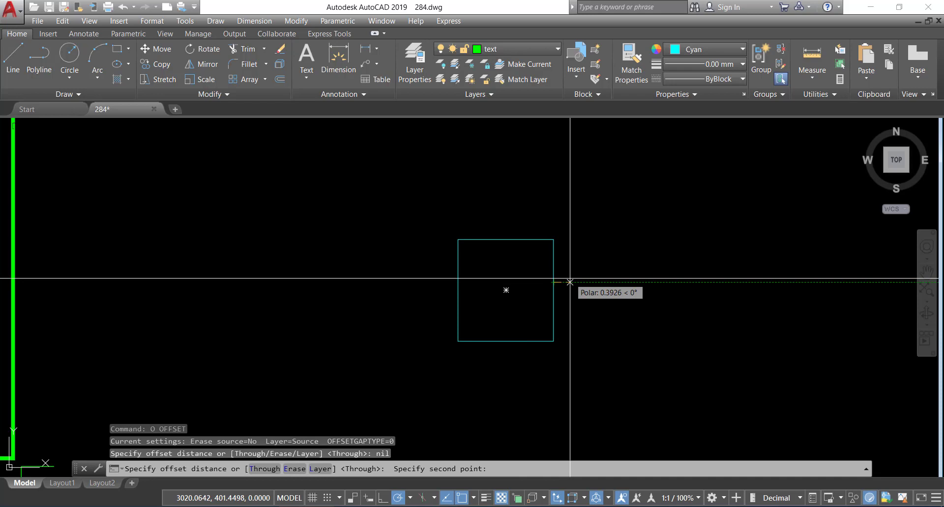
text(.3)
key(Return)
click(554, 277)
click(619, 278)
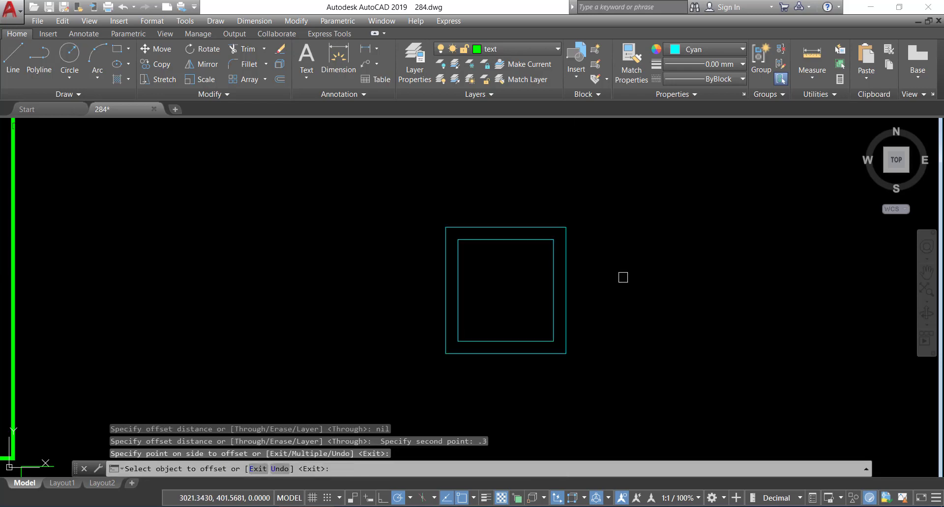
Step: Change the color of the inner R.C footing rectangle to yellow
key(Return)
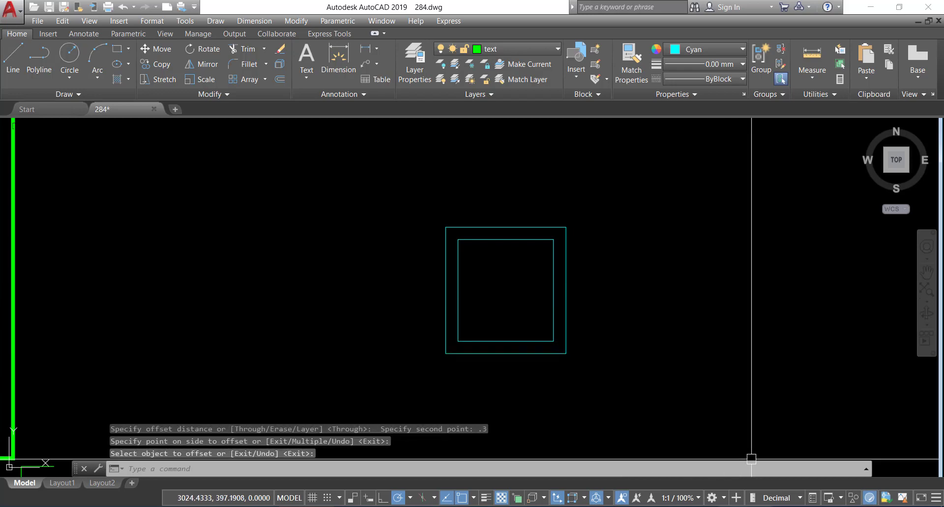
scroll(725, 297, down, 5)
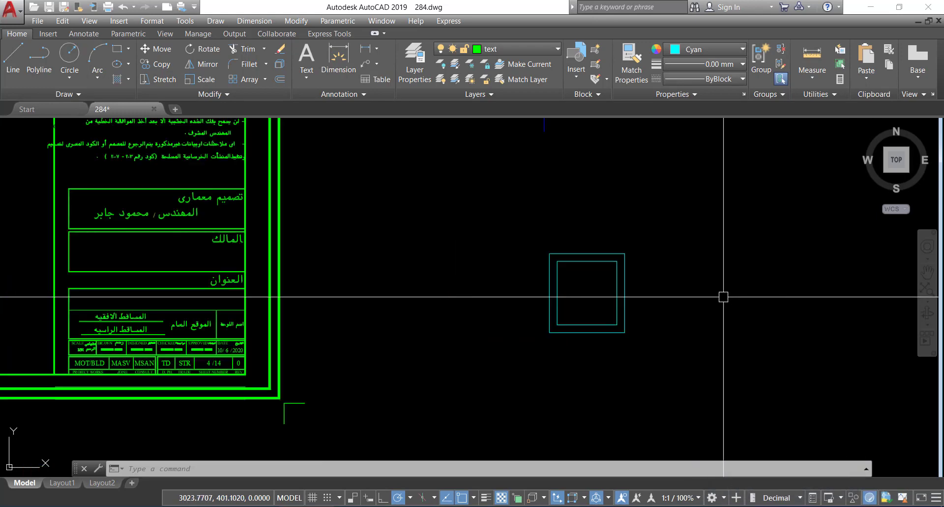
middle_drag(724, 297, 730, 357)
click(711, 332)
scroll(703, 344, up, 10)
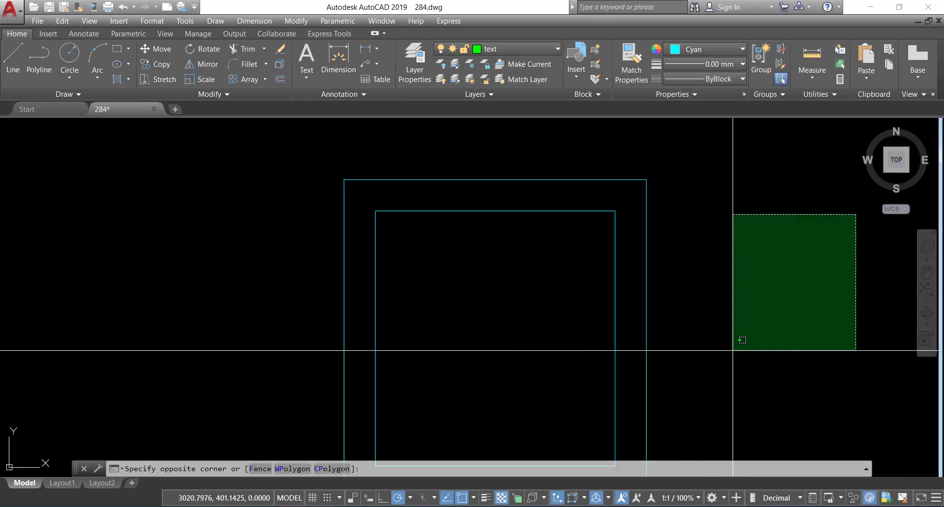
click(618, 259)
click(501, 268)
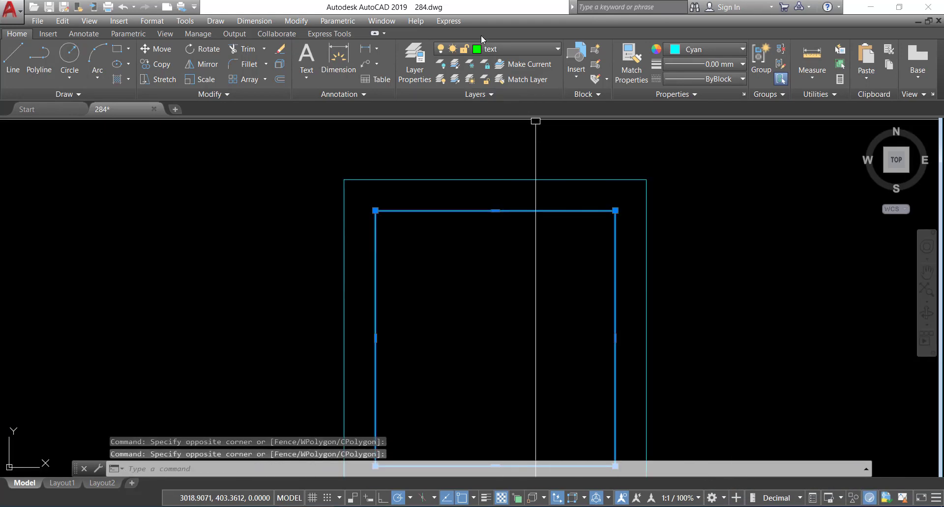
click(682, 48)
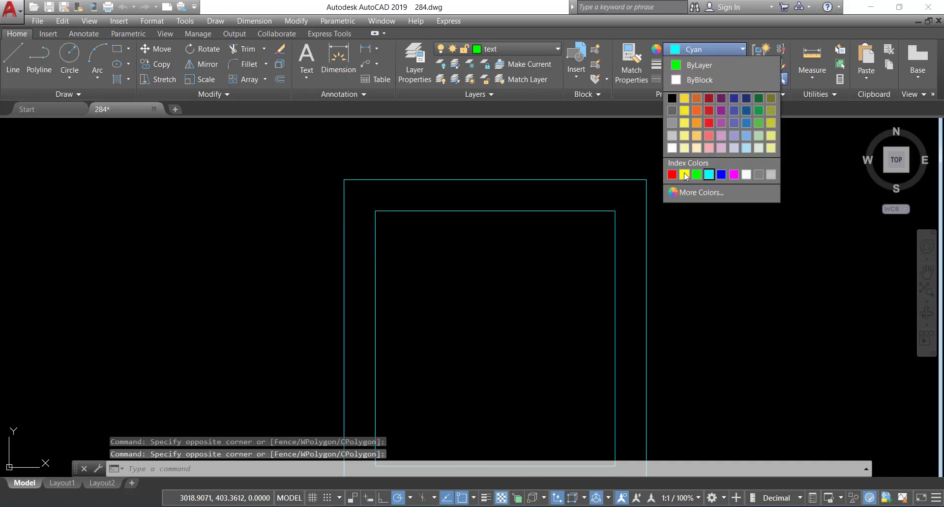
click(687, 175)
scroll(638, 220, down, 2)
middle_drag(620, 235, 643, 238)
key(Escape)
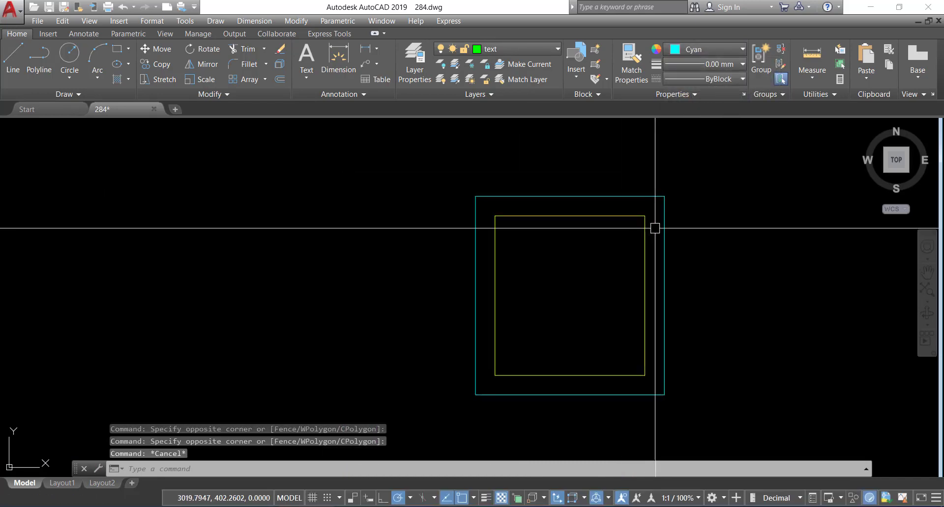
Step: Change the color of the outer P.C footing rectangle to white
click(665, 201)
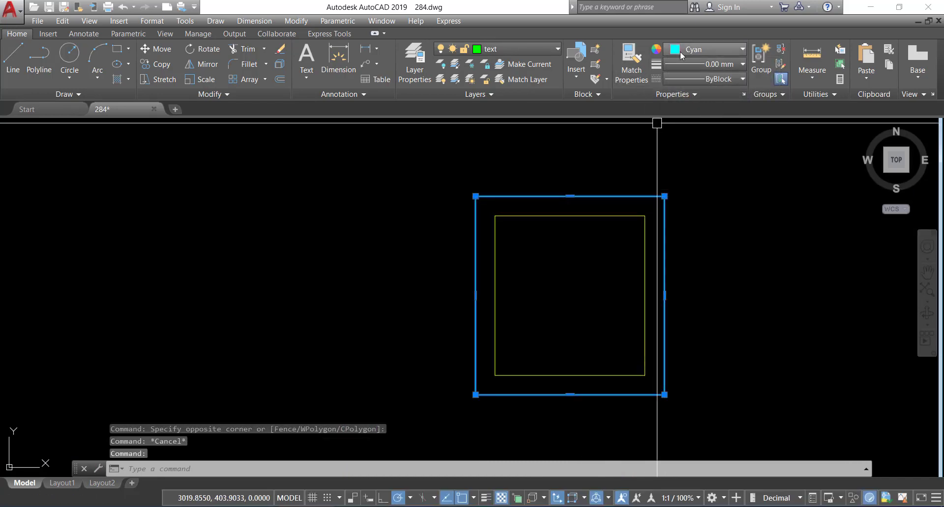
click(696, 49)
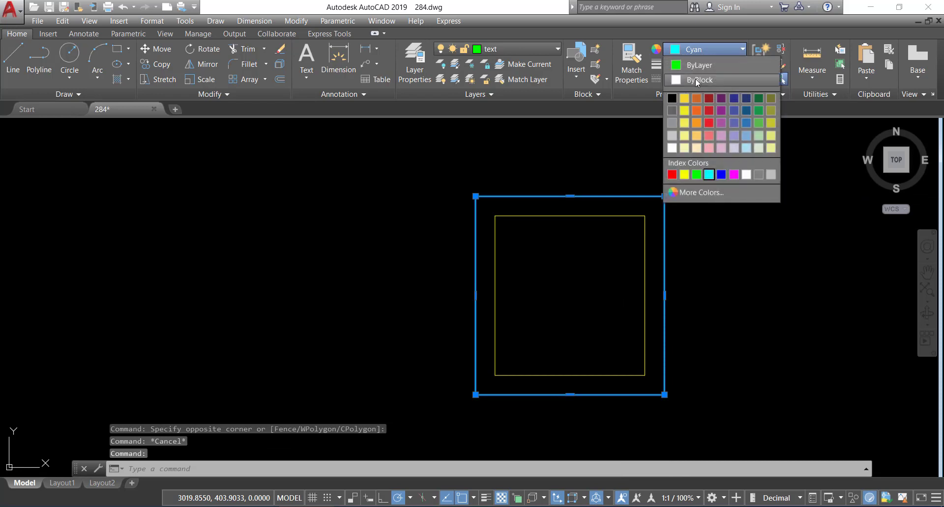
click(746, 175)
Step: Copy both footing rectangles by their centre to the empty area diagonally above the original, below the section detail
click(707, 242)
click(529, 331)
text(cp)
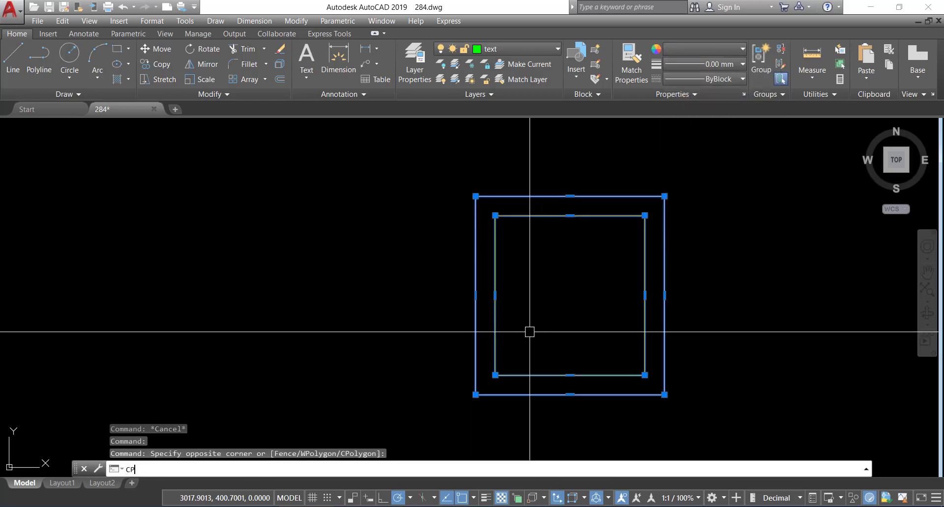
key(Return)
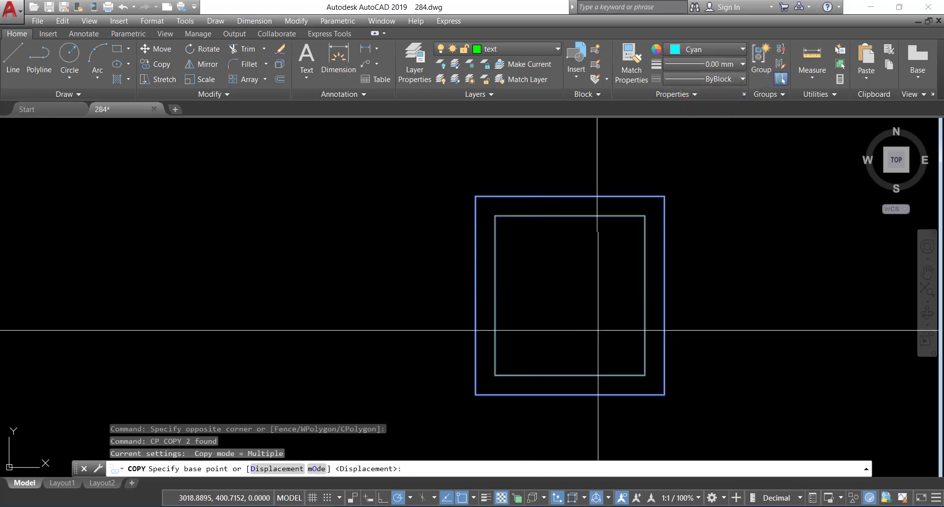
click(570, 296)
scroll(706, 248, down, 8)
scroll(492, 344, down, 3)
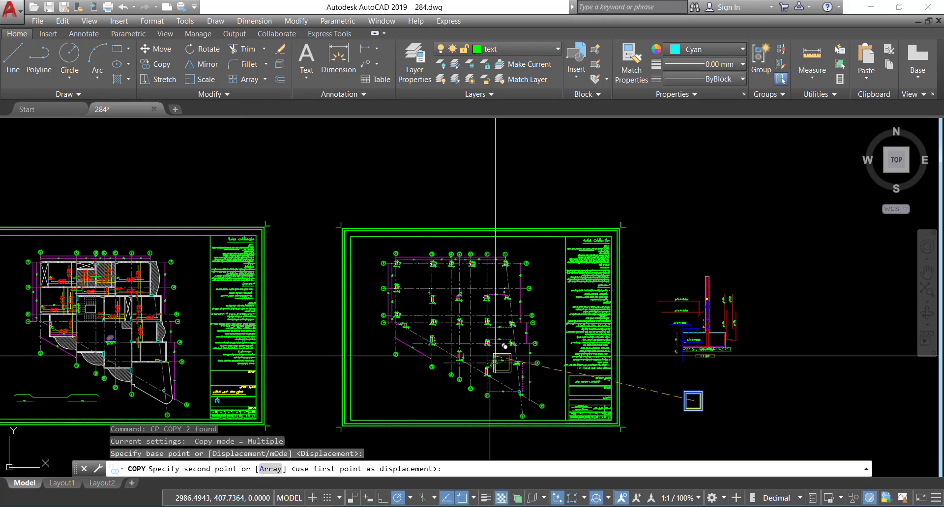
scroll(389, 333, up, 10)
scroll(389, 333, down, 6)
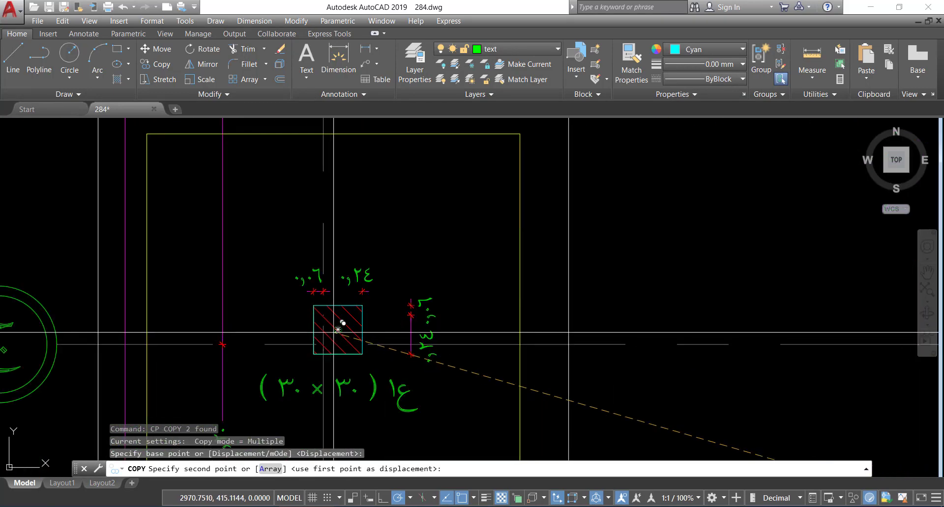
scroll(632, 322, down, 5)
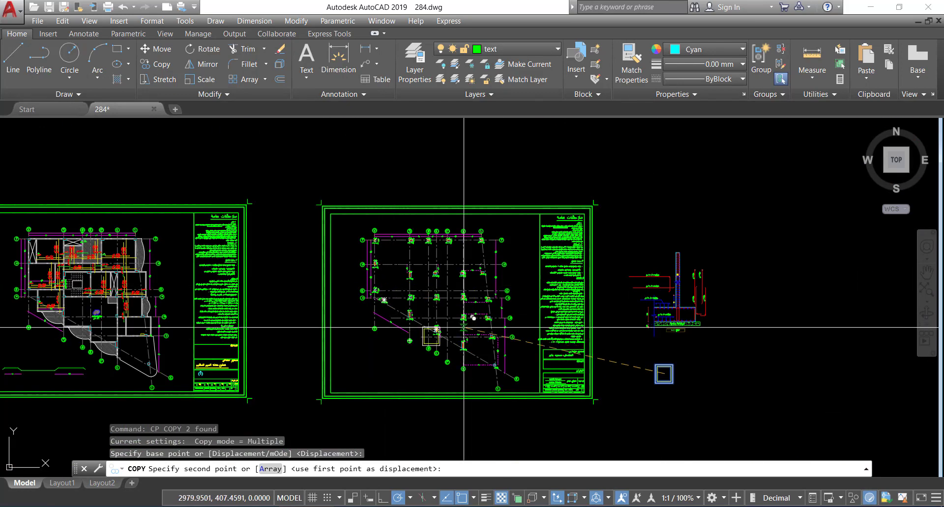
scroll(639, 344, up, 5)
click(480, 344)
scroll(226, 314, up, 3)
key(Escape)
scroll(226, 314, up, 5)
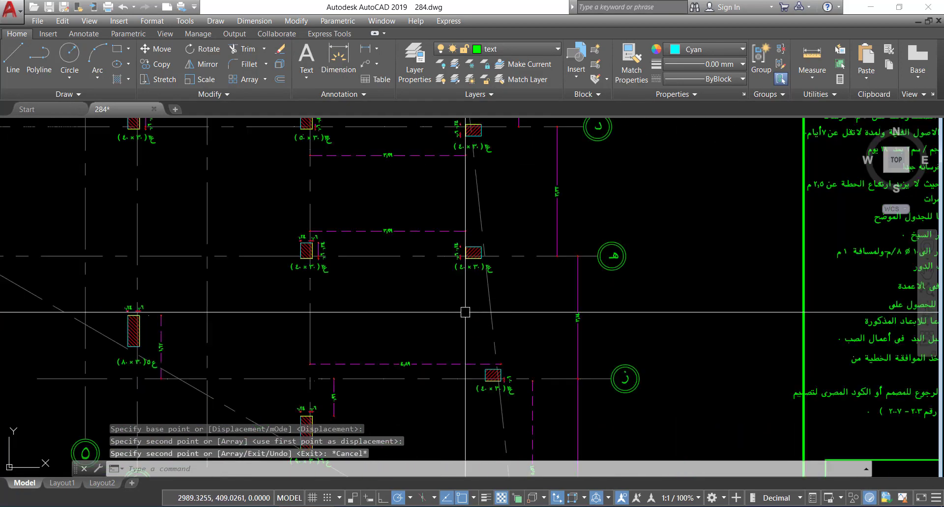
Step: Try to isolate the layers of a column's size label and offset dimensions, and erase everything on them across the columns plan
scroll(457, 204, up, 3)
click(474, 206)
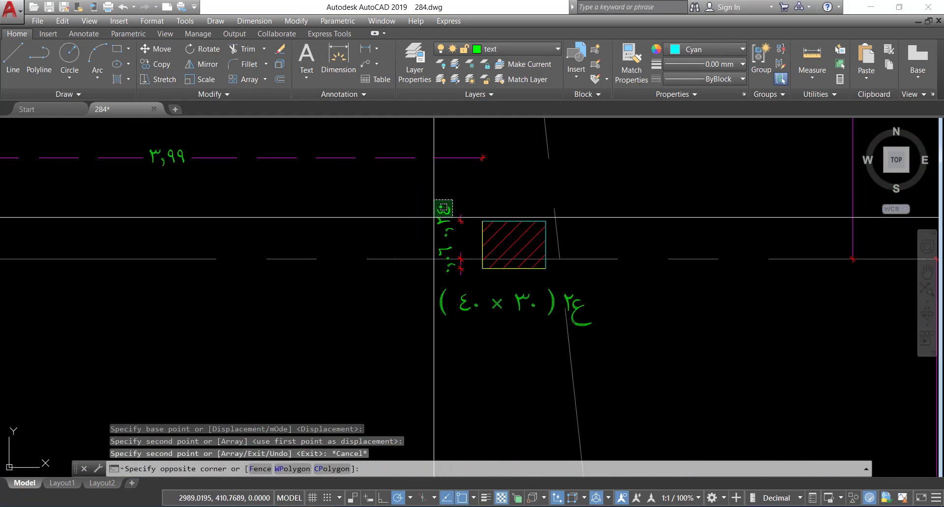
click(453, 268)
scroll(467, 290, up, 3)
scroll(407, 334, down, 8)
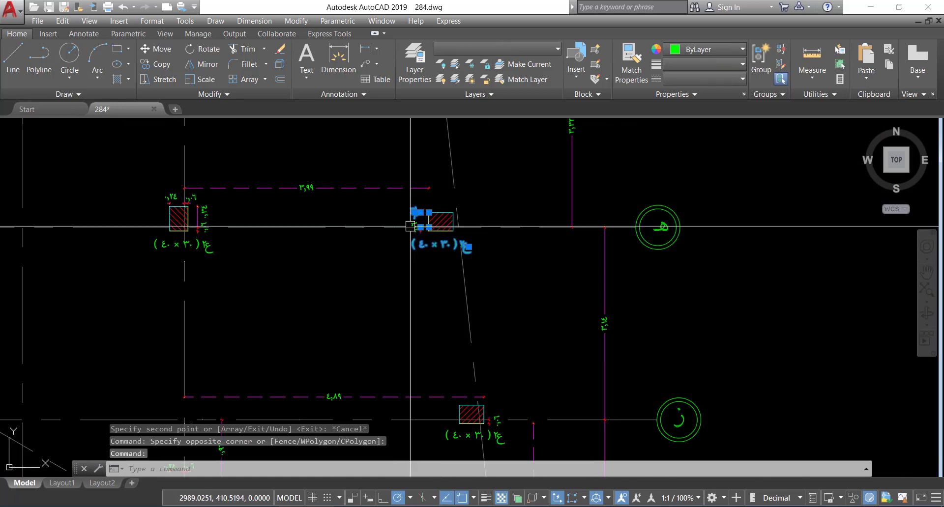
scroll(501, 339, down, 2)
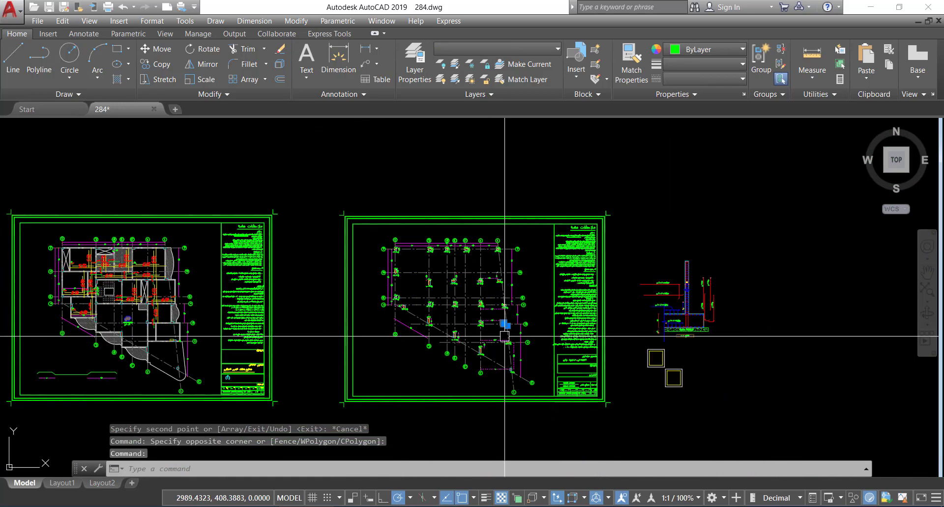
click(455, 64)
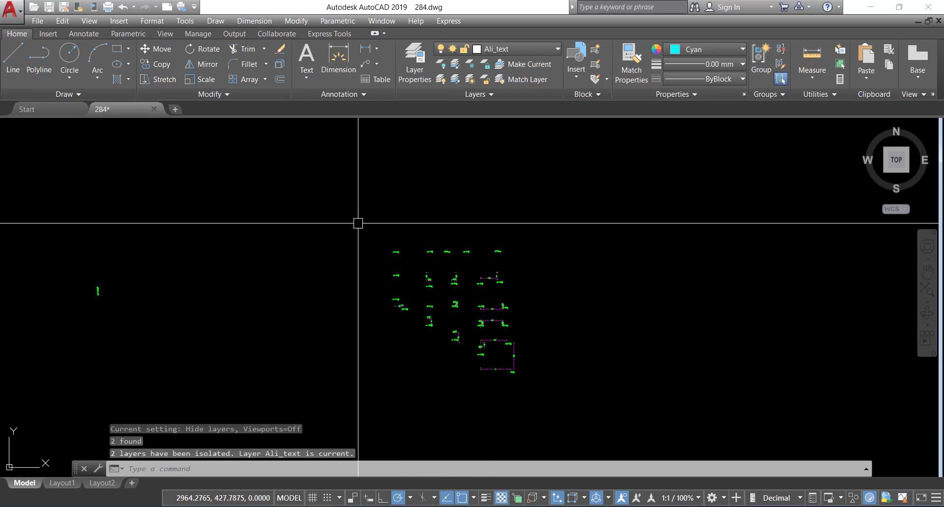
click(359, 222)
click(566, 394)
key(Delete)
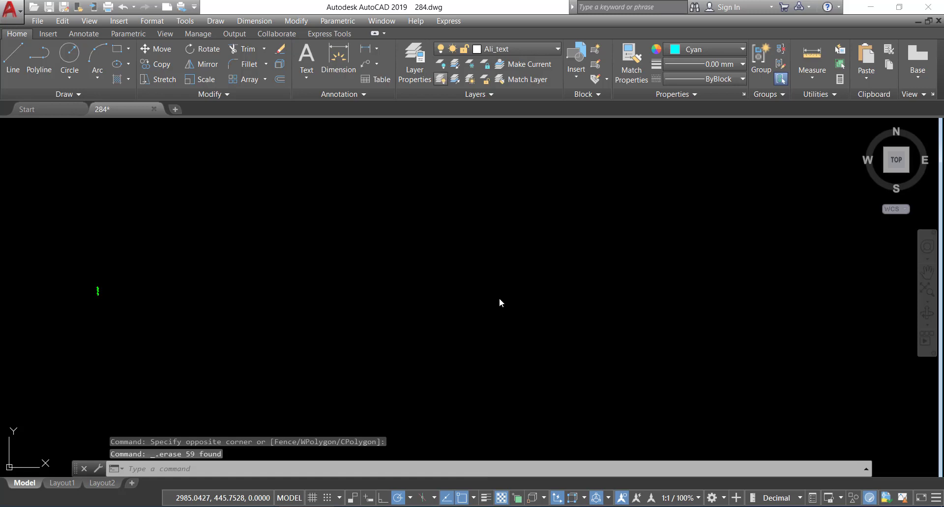
Step: Undo the erasure of the column labels and dimensions together with the layer isolation
key(ctrl+z)
key(ctrl+z)
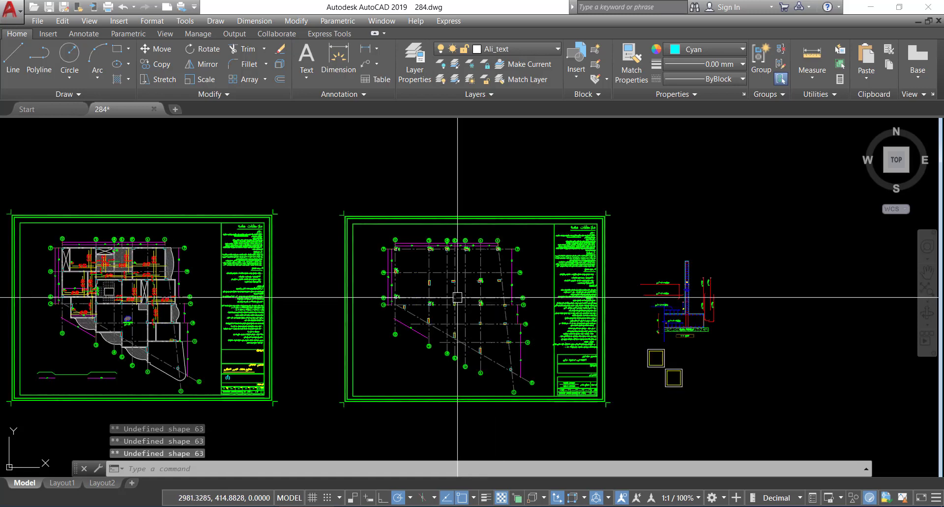
scroll(497, 323, up, 5)
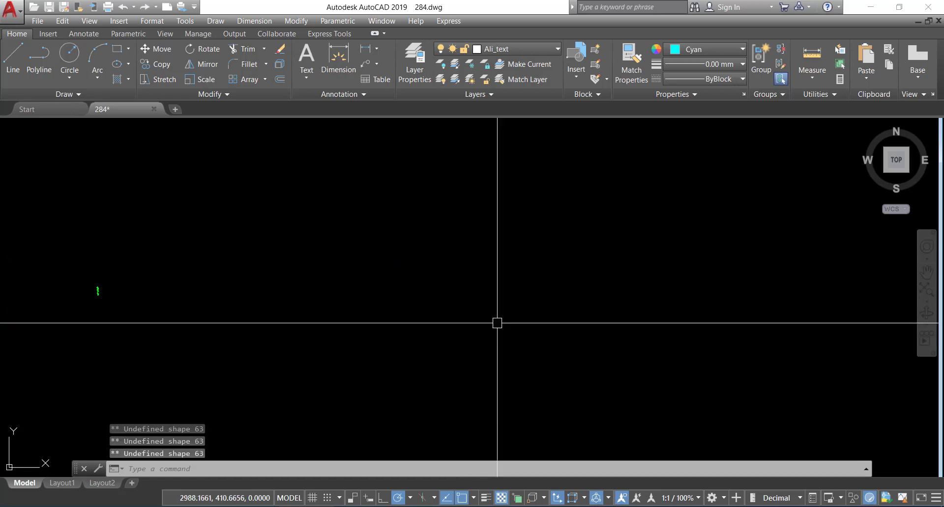
key(ctrl+z)
key(ctrl+z)
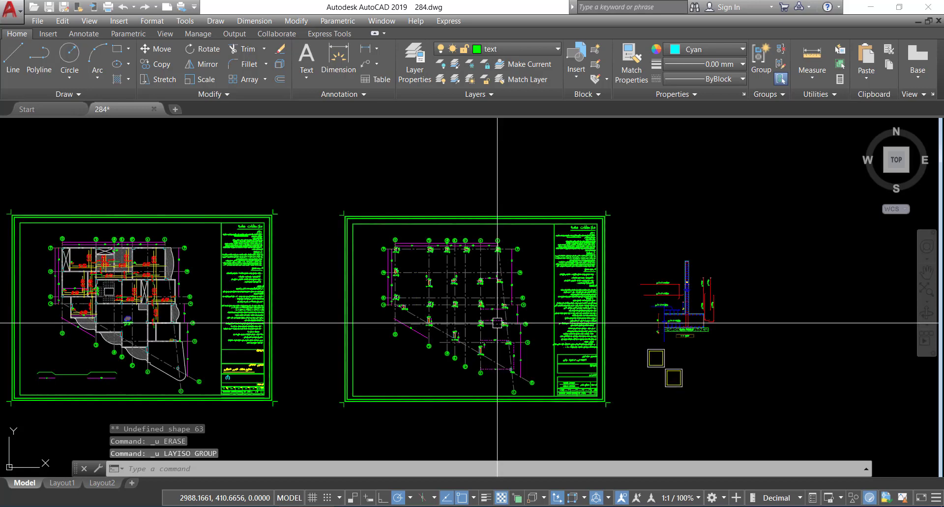
Step: Isolate the Ali_dim layer by picking an offset dimension beside the 50 × 30 column on axis 3
click(457, 63)
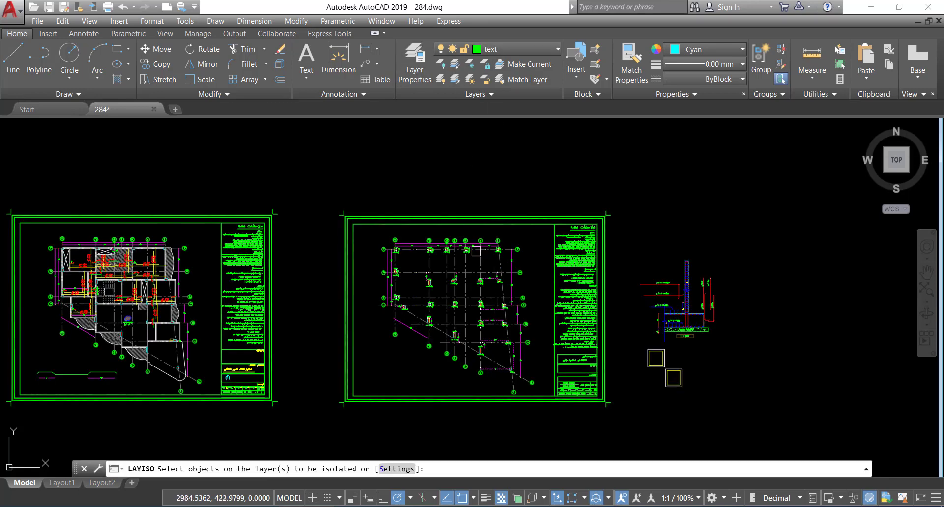
scroll(480, 253, up, 5)
click(400, 242)
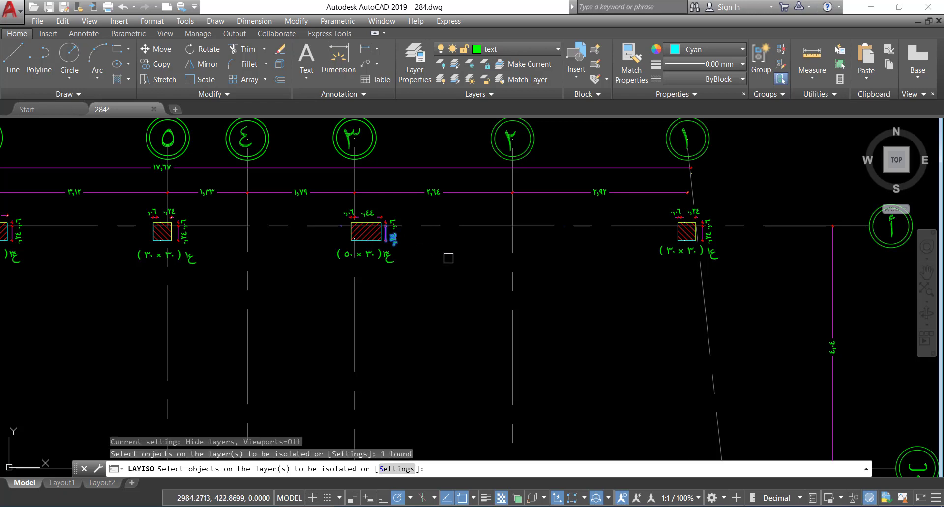
key(Return)
Step: Erase all the isolated Ali_dim dimensions of the columns plan and restore the hidden layers
scroll(450, 260, down, 6)
click(494, 225)
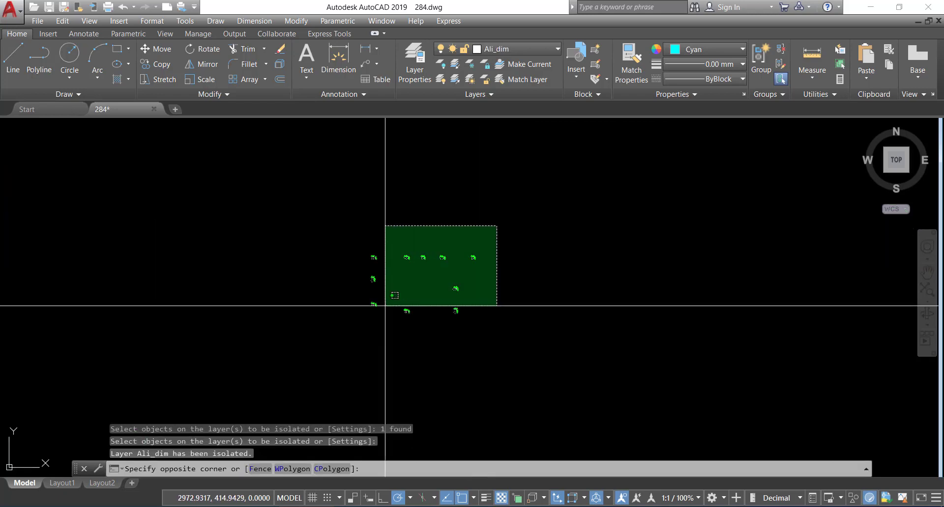
click(302, 370)
key(Delete)
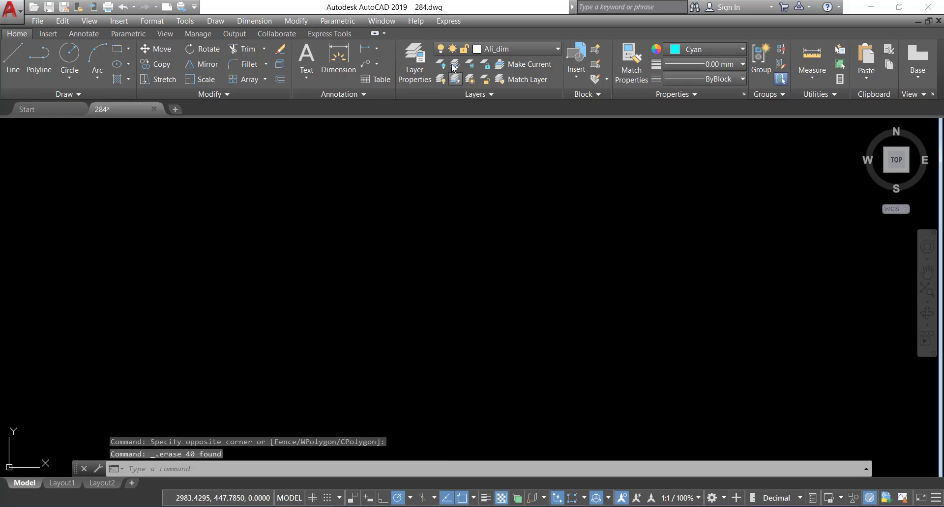
click(455, 79)
Step: Isolate the Ali_text layer by picking an offset dimension above the 60 × 30 column
click(454, 63)
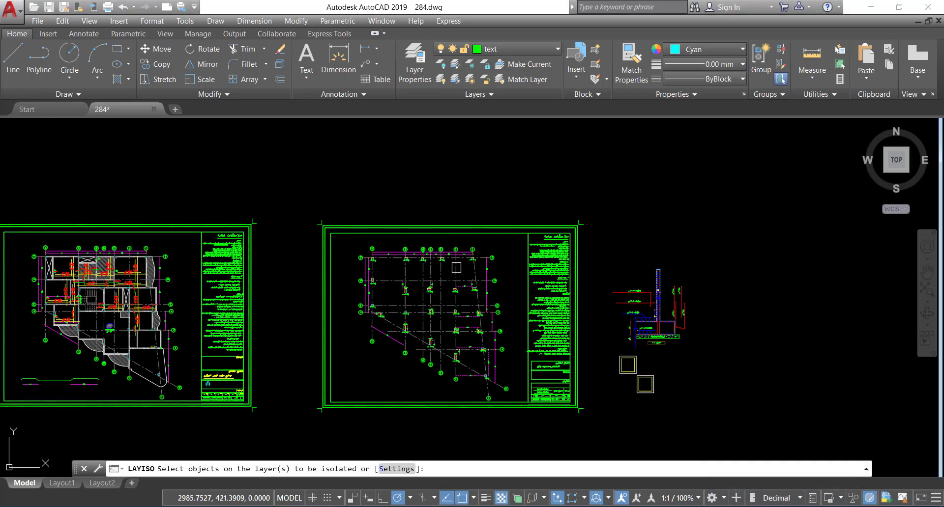
scroll(456, 267, up, 10)
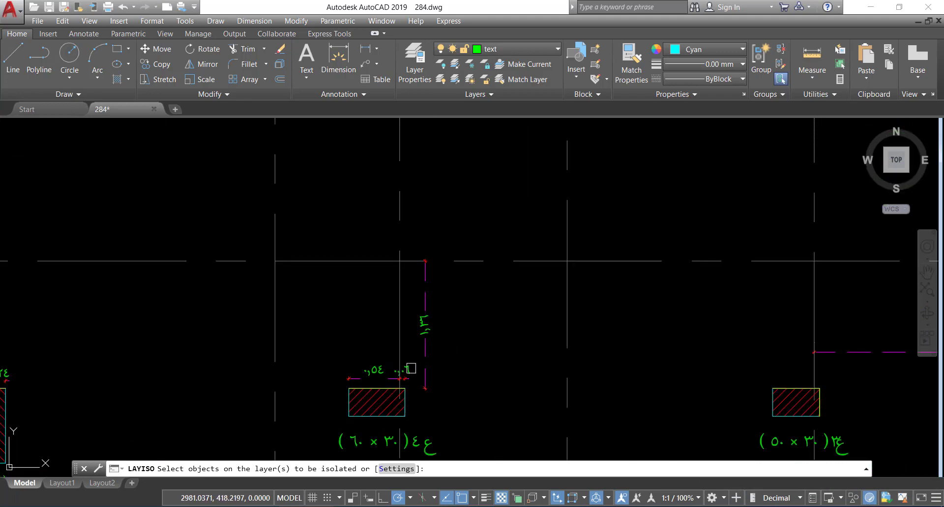
click(411, 369)
key(Return)
Step: Erase all the isolated Ali_text dimensions of the columns plan and restore the hidden layers
scroll(449, 265, down, 5)
click(516, 234)
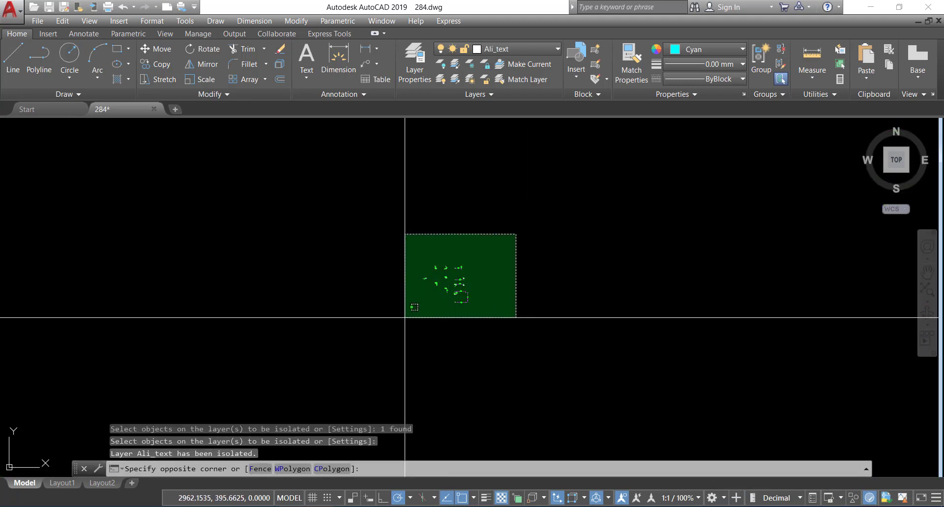
click(405, 318)
key(Delete)
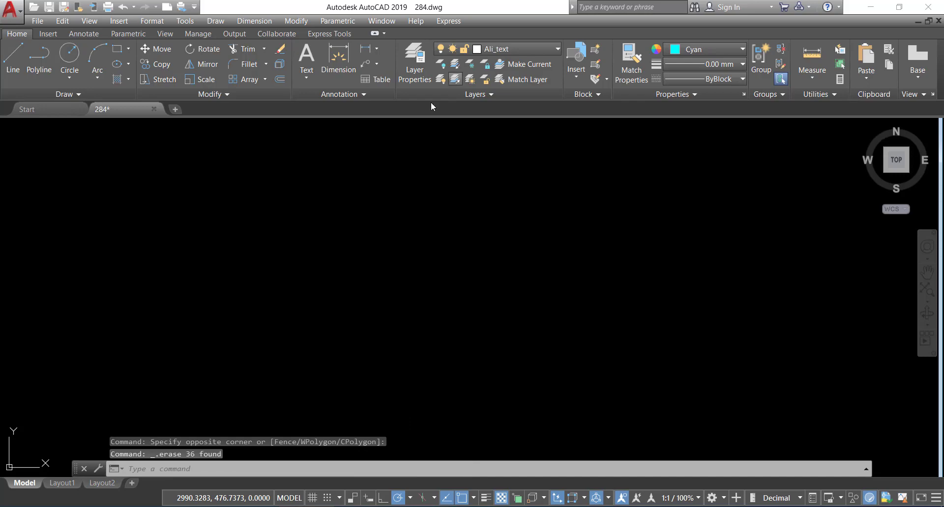
key(ctrl+z)
key(ctrl+z)
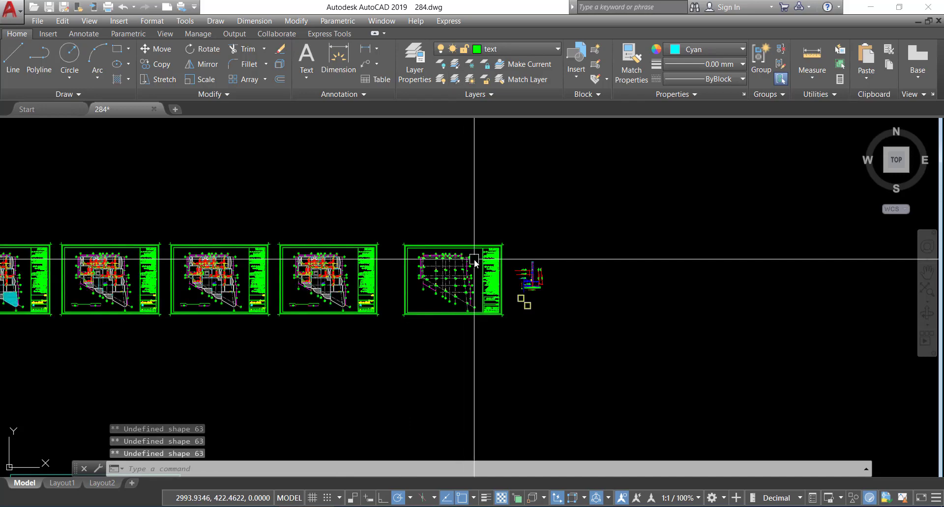
Step: Move the lower spare footing's outlines by their centre onto the centre of the 30 × 30 column at axes 7 and ج
scroll(434, 253, up, 8)
scroll(435, 253, down, 6)
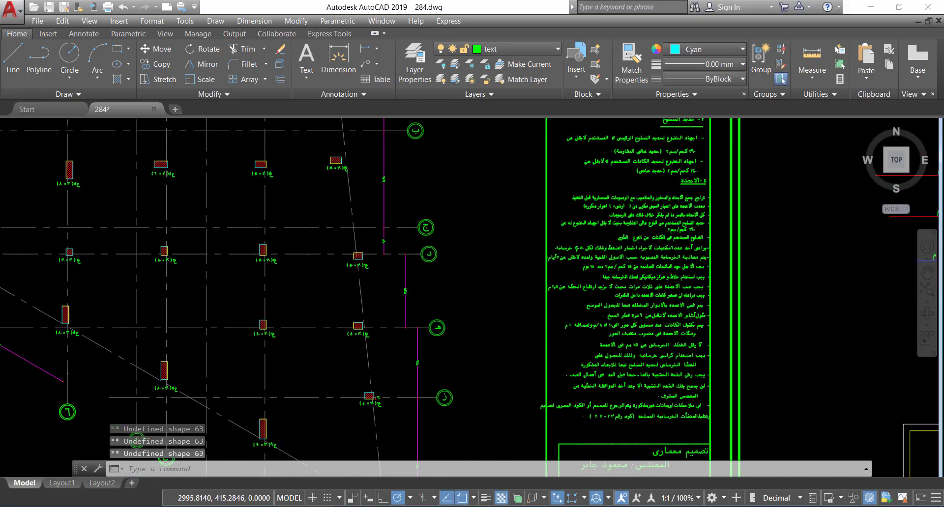
scroll(533, 272, up, 6)
click(532, 275)
click(469, 336)
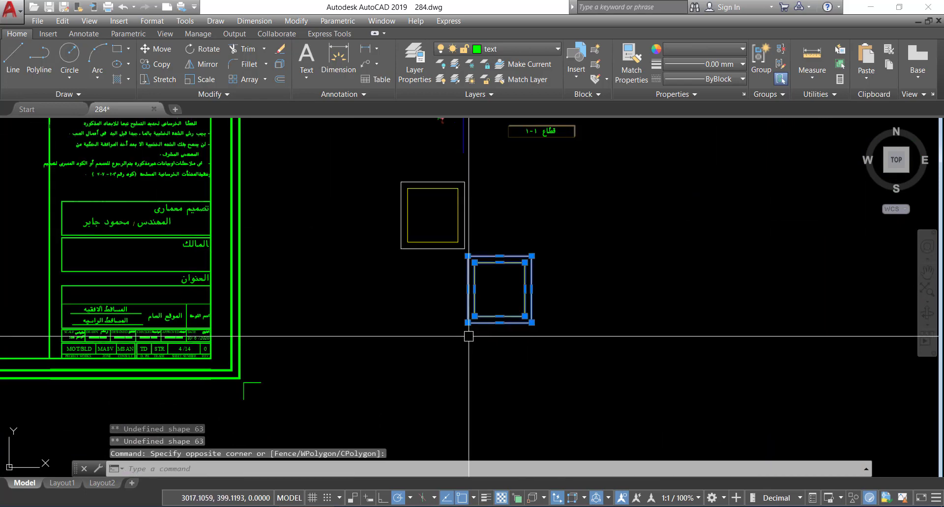
text(m)
key(Return)
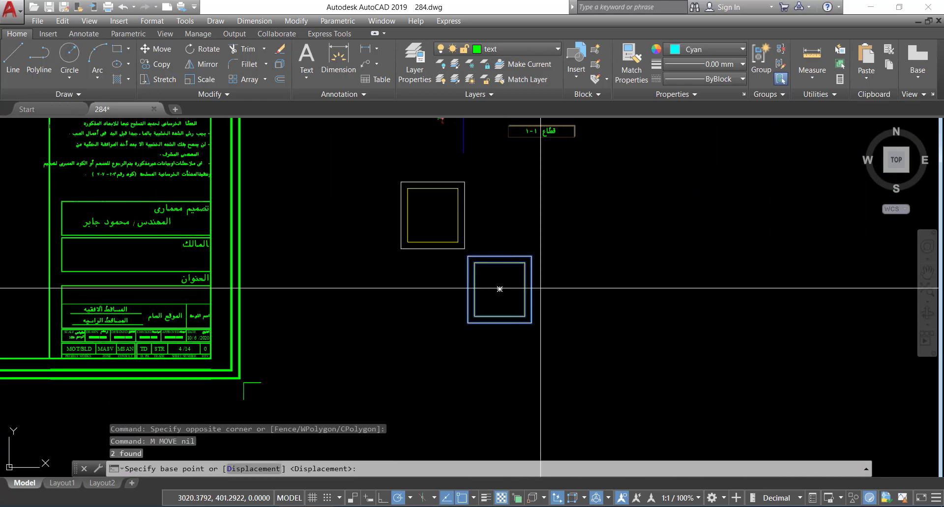
click(499, 289)
scroll(499, 289, down, 6)
scroll(344, 236, up, 4)
scroll(329, 223, up, 8)
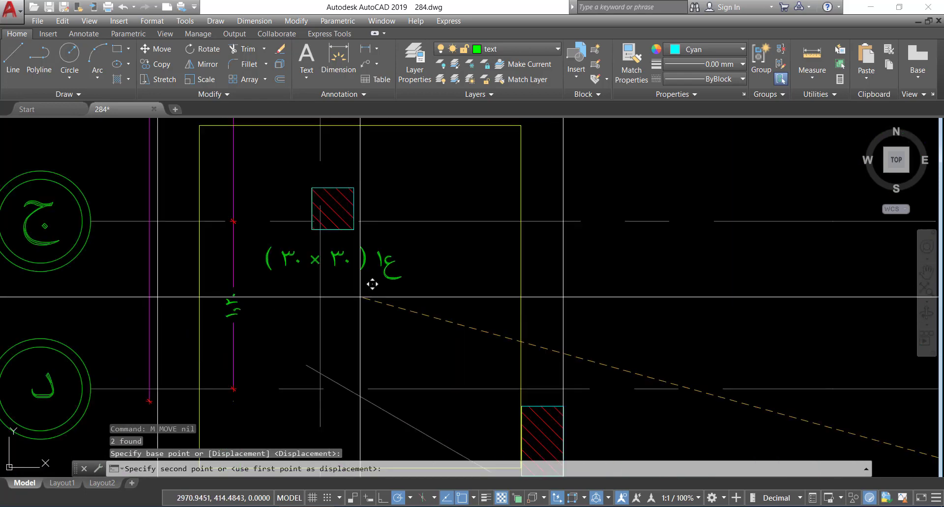
click(333, 207)
Step: Erase the two vertical dimension strings crossing the new footing beside axis 7, below axis ب
scroll(333, 206, down, 5)
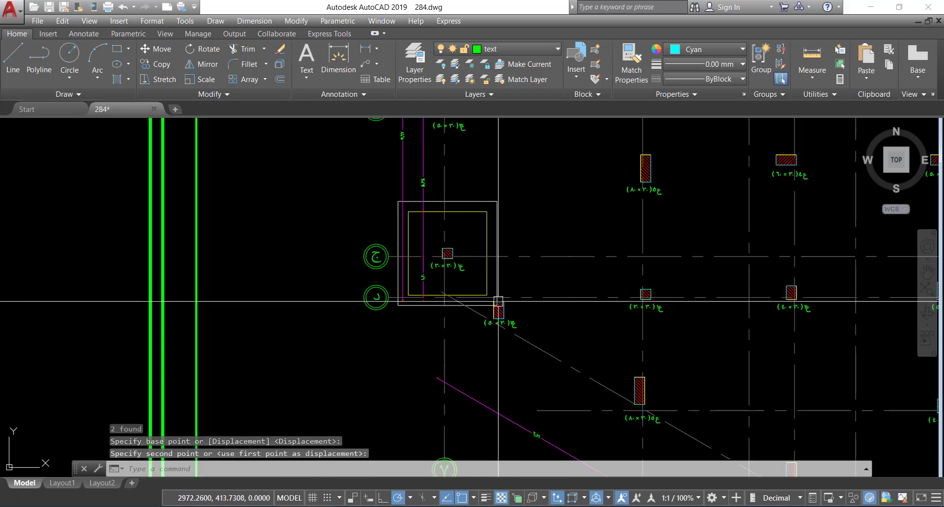
scroll(373, 228, up, 3)
click(435, 240)
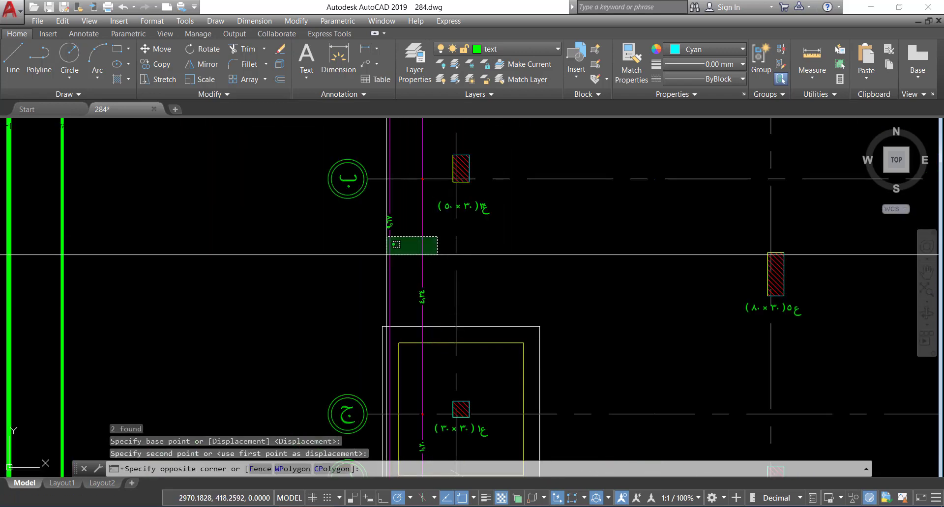
click(388, 255)
scroll(467, 306, down, 2)
mouse_move(467, 306)
middle_down()
mouse_move(425, 241)
mouse_move(436, 312)
mouse_move(407, 330)
mouse_move(441, 386)
mouse_move(463, 313)
middle_up()
click(435, 312)
key(Delete)
Step: Erase the remaining vertical dimension between axes أ and ب beside axis 7
middle_drag(459, 244, 467, 313)
scroll(467, 313, down, 4)
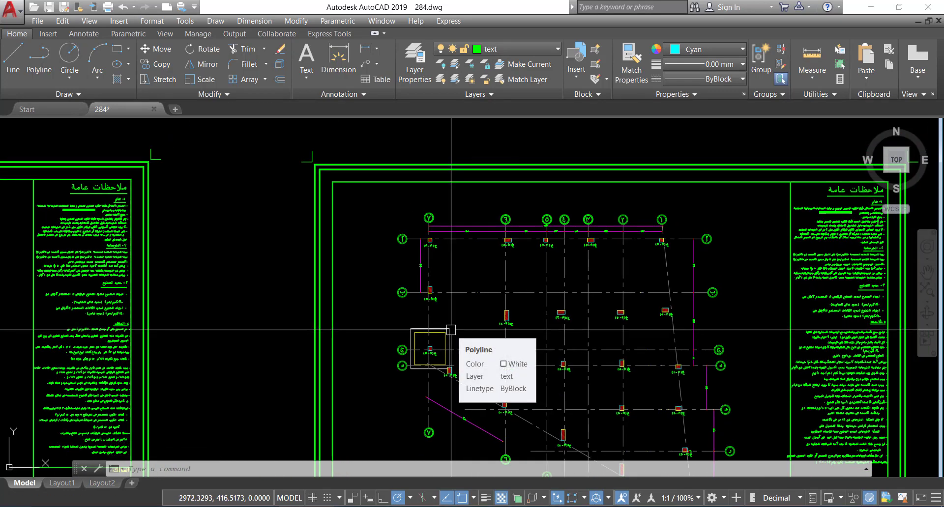
middle_drag(451, 330, 441, 319)
click(411, 266)
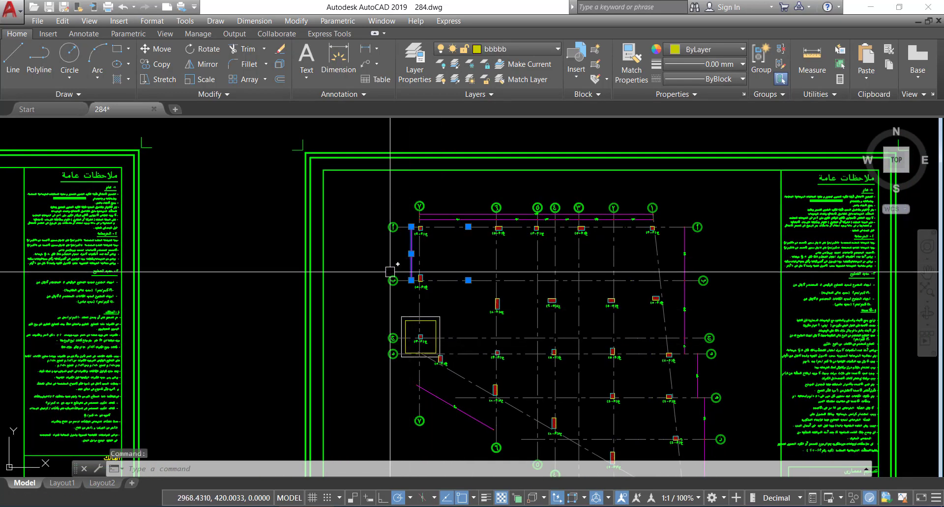
key(Delete)
Step: Examine the ground floor architectural plan's hatched boundary wall along axis 7, down to its corner near axis د
scroll(403, 327, down, 6)
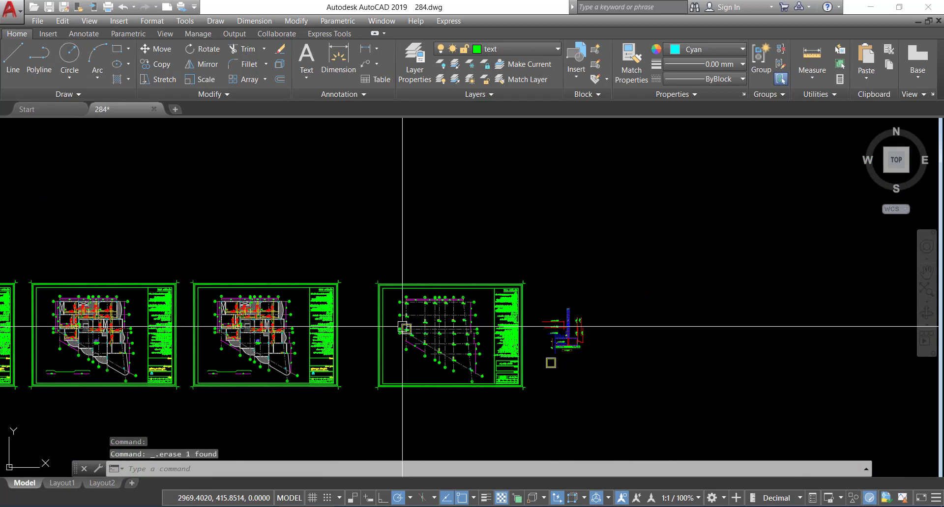
mouse_move(403, 327)
middle_down()
mouse_move(512, 385)
mouse_move(219, 330)
middle_up()
scroll(670, 302, down, 3)
middle_drag(670, 302, 659, 420)
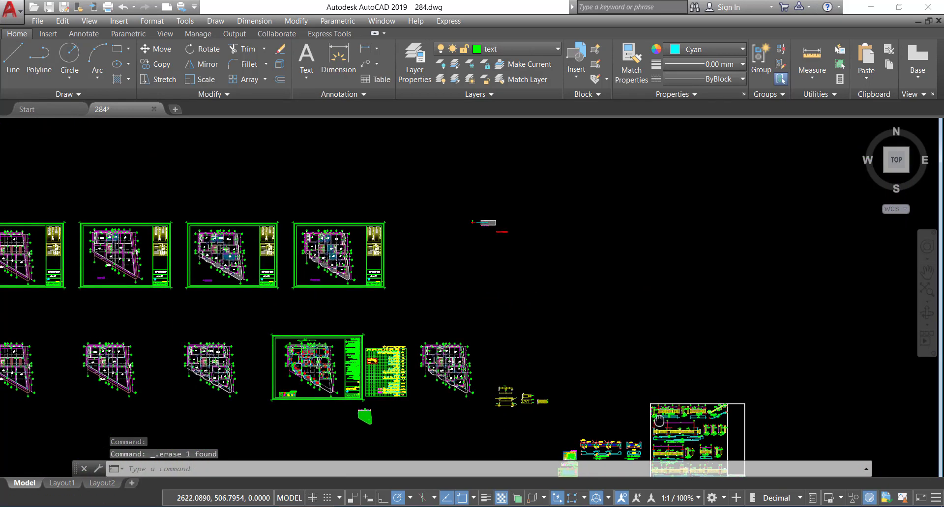
scroll(320, 293, down, 2)
scroll(371, 371, up, 4)
scroll(370, 369, up, 4)
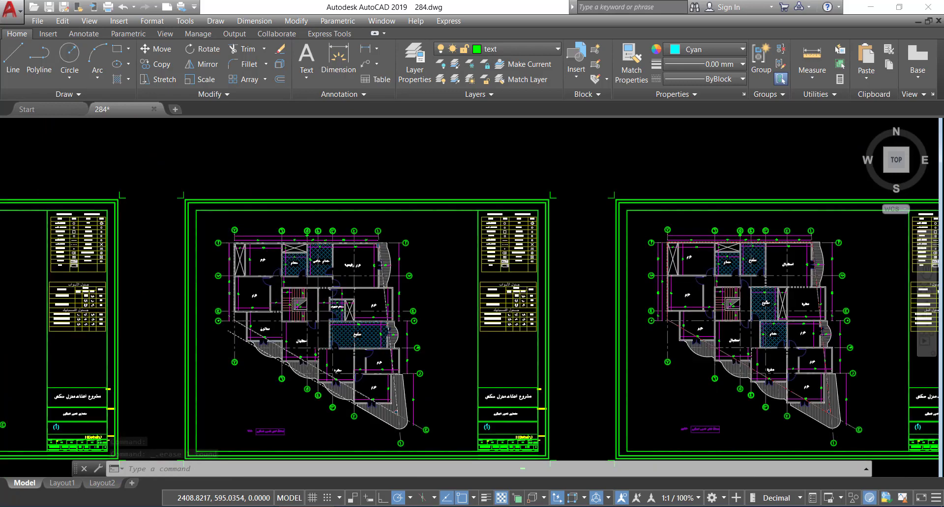
scroll(270, 284, up, 5)
scroll(273, 284, down, 8)
scroll(185, 283, up, 10)
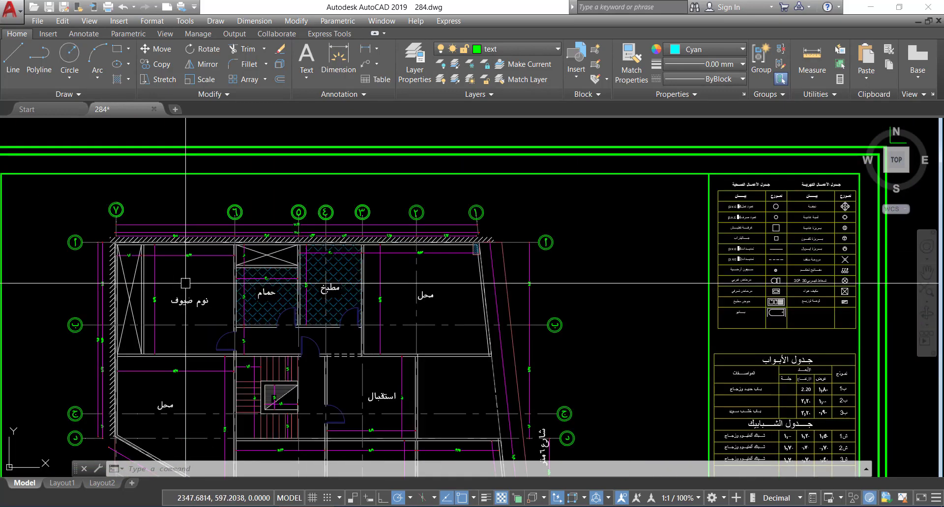
scroll(272, 238, up, 5)
scroll(436, 211, down, 5)
middle_drag(211, 381, 211, 374)
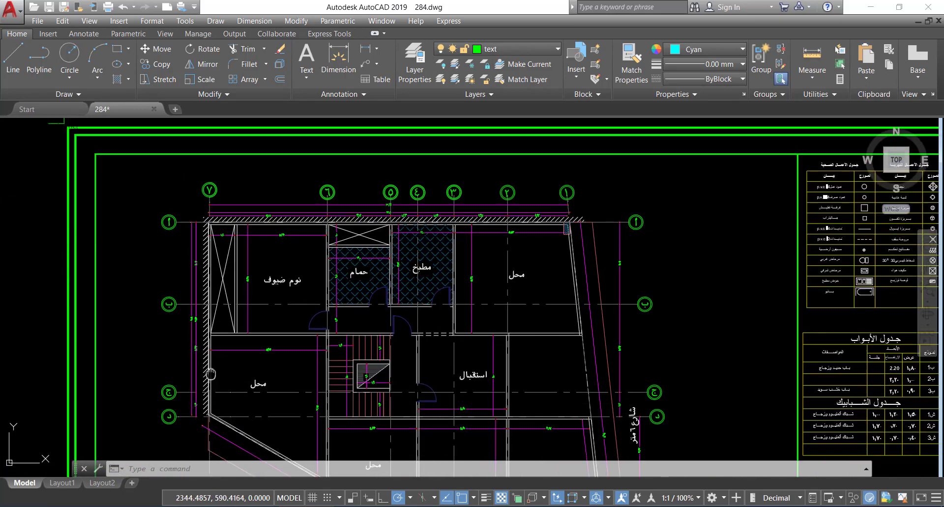
scroll(210, 375, down, 4)
scroll(226, 303, up, 2)
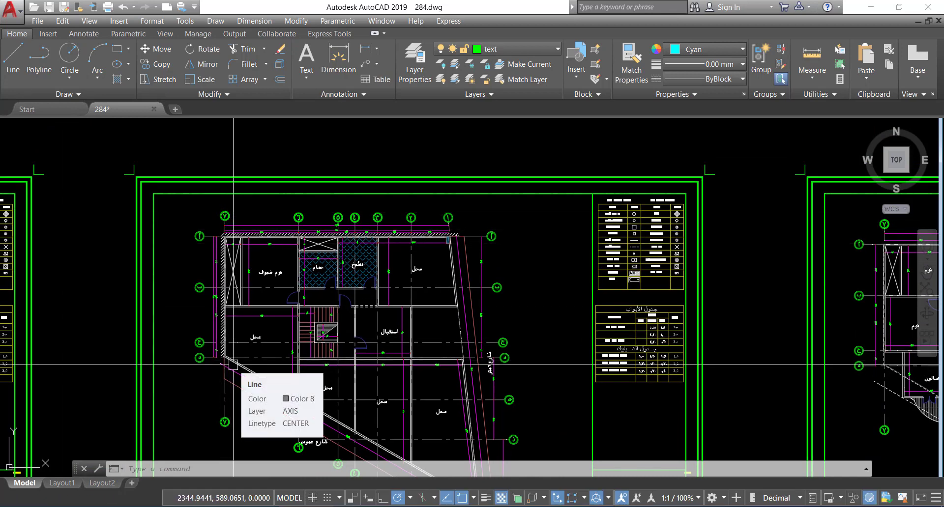
scroll(232, 351, up, 4)
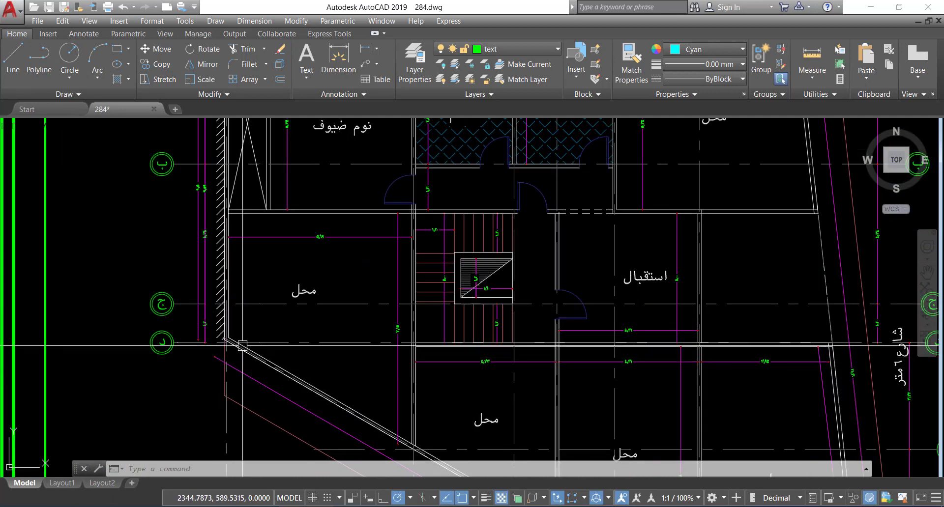
scroll(242, 346, down, 8)
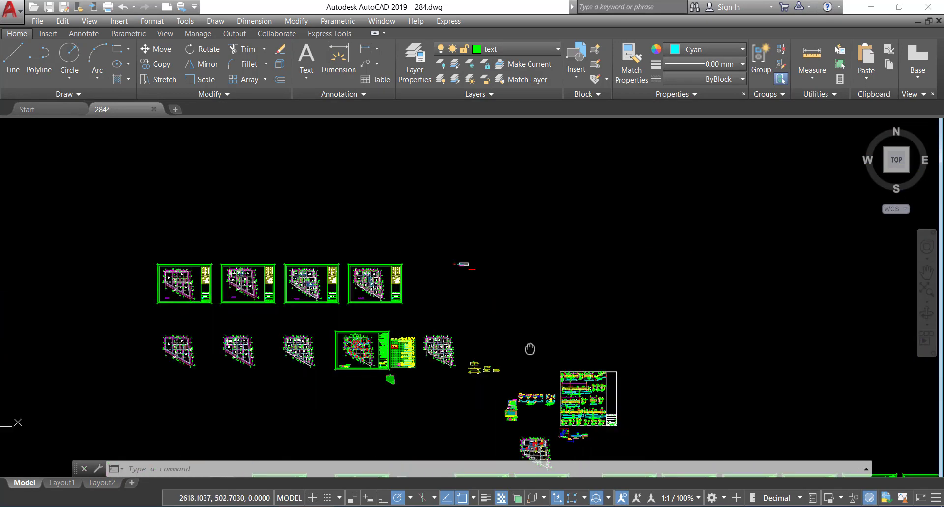
Step: Move both footing outlines at axes 7 and ج so the outer outline's axis-7 side aligns with the 30 × 30 column's outer face
middle_drag(719, 440, 566, 323)
scroll(864, 401, up, 10)
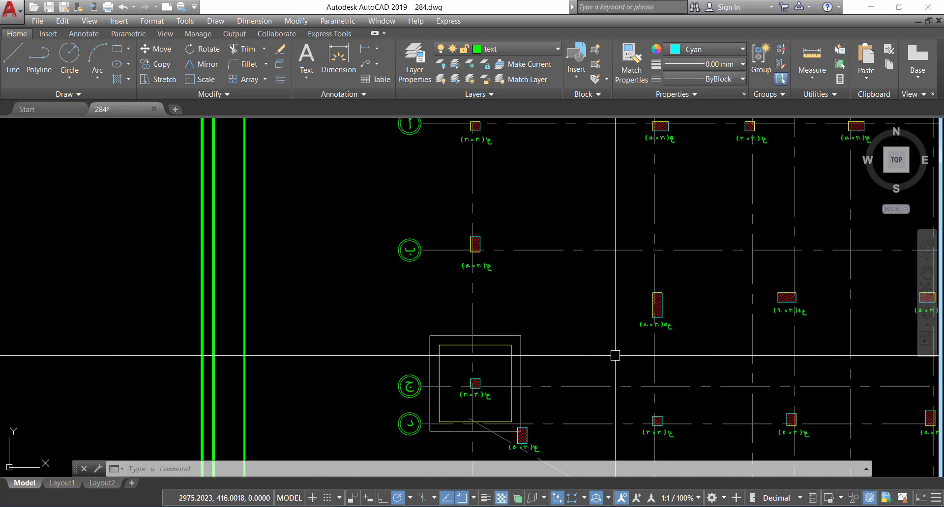
click(527, 349)
click(386, 344)
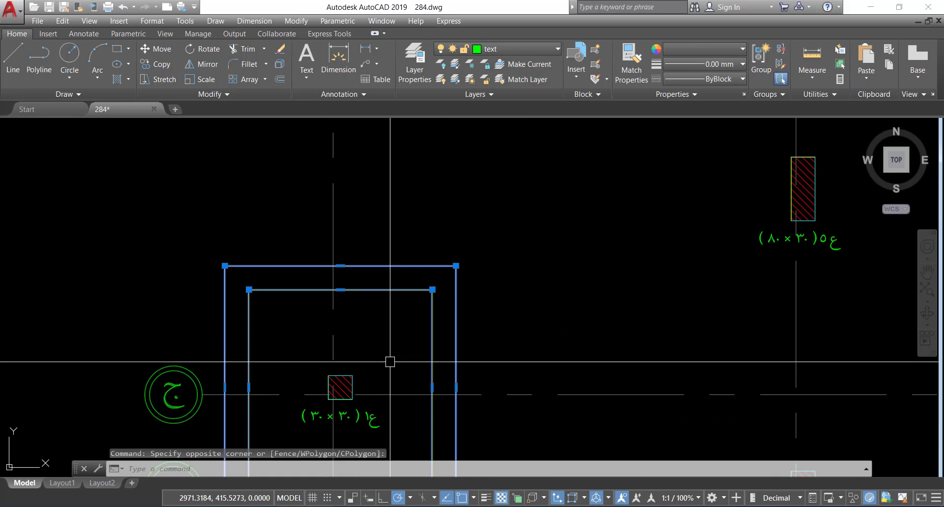
scroll(210, 407, up, 2)
text(m)
key(Return)
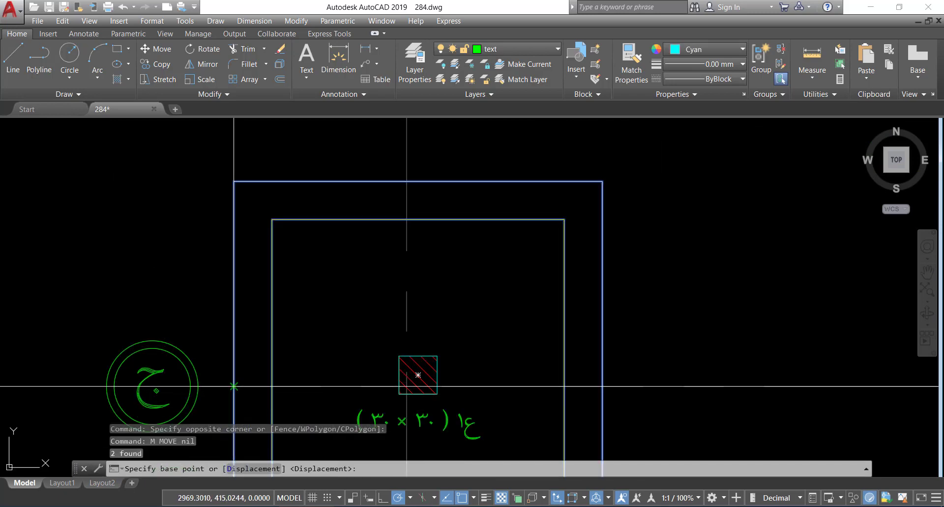
click(233, 387)
scroll(413, 394, up, 6)
click(352, 368)
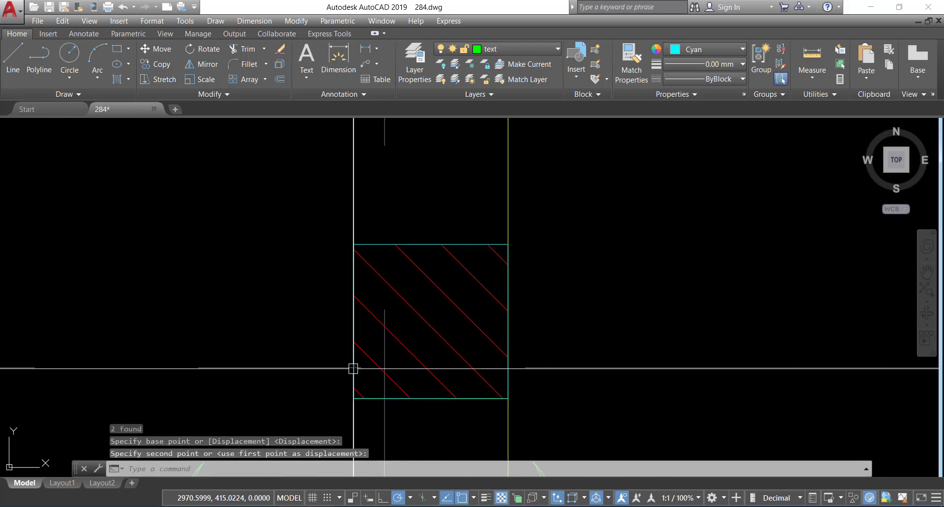
scroll(358, 344, down, 8)
scroll(372, 329, down, 3)
middle_drag(541, 361, 512, 341)
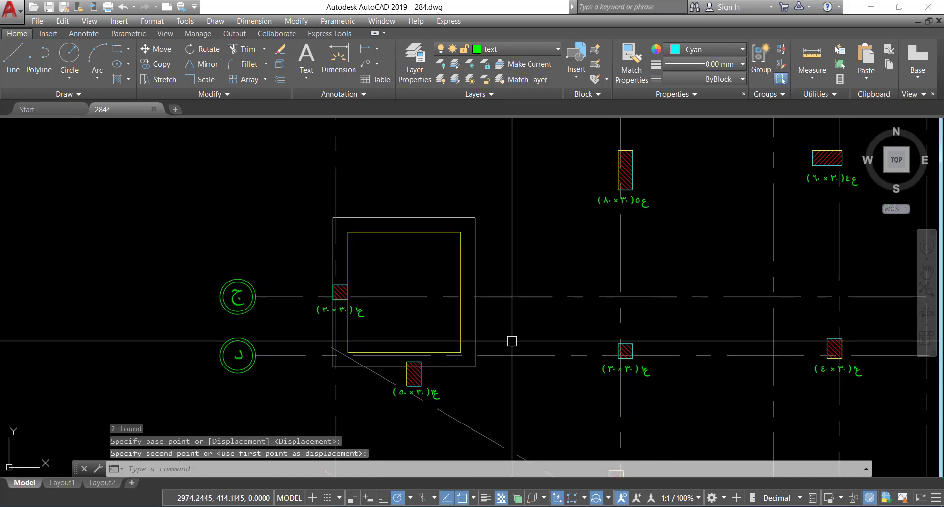
Step: Erase the 30 × 30 column label at axes 7 and ج
scroll(368, 327, up, 2)
click(352, 305)
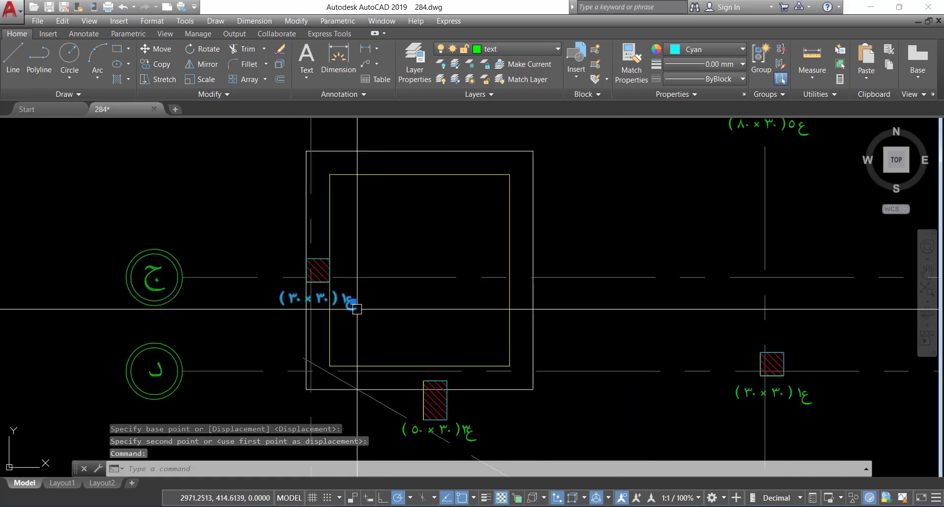
key(Delete)
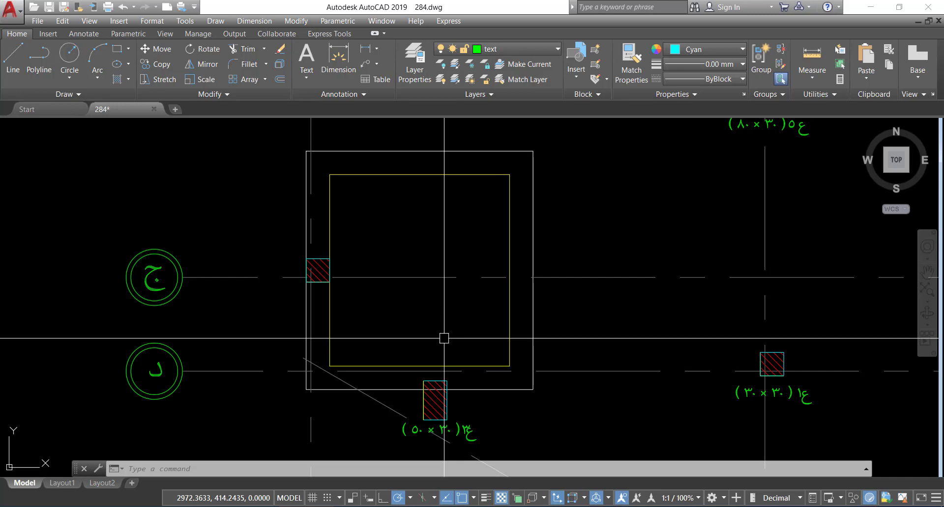
Step: Copy both outlines of the axis 7 footing from their centre onto the centre of the 30 × 30 column at axes 6 and د
scroll(444, 338, down, 5)
scroll(436, 388, up, 3)
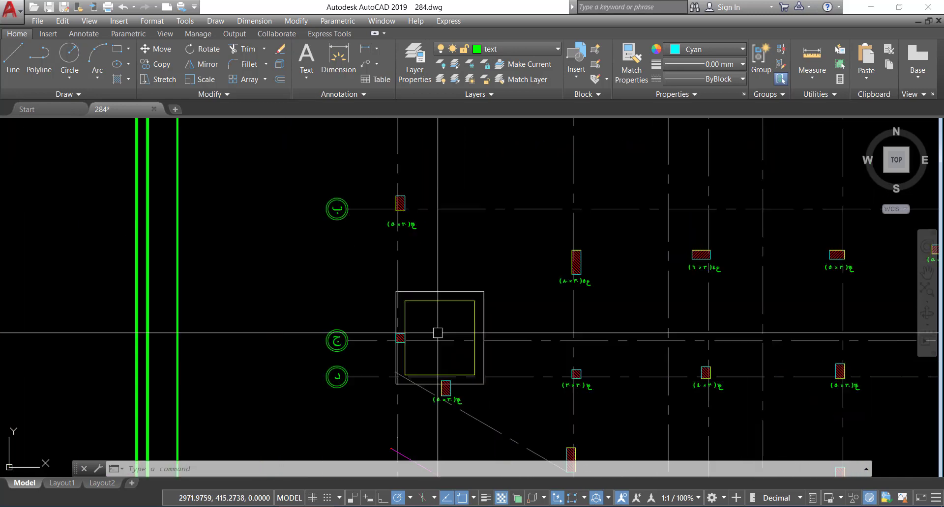
mouse_move(437, 387)
middle_down()
mouse_move(499, 337)
mouse_move(478, 316)
middle_up()
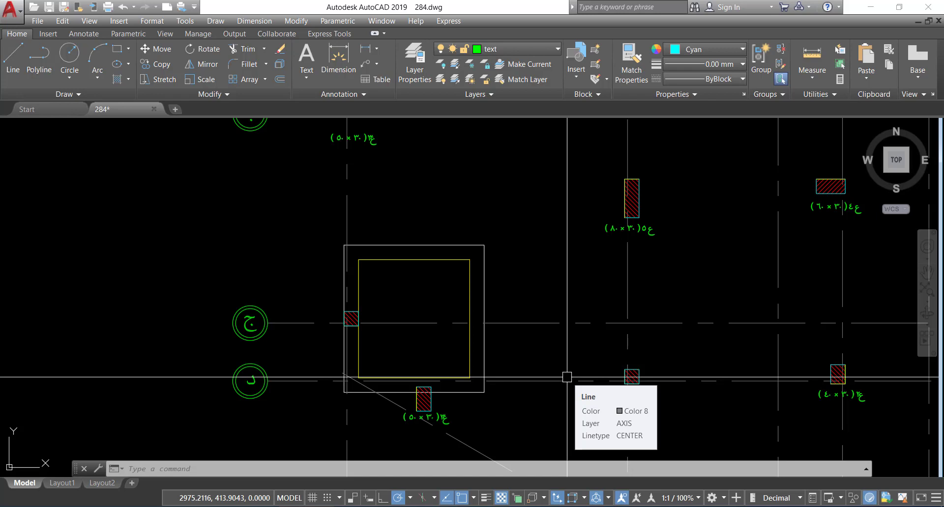
middle_drag(563, 354, 531, 326)
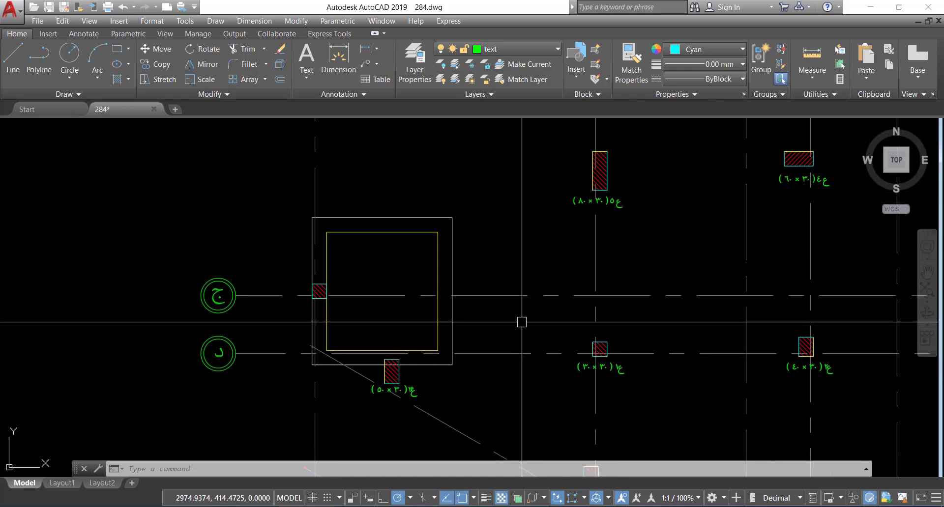
click(452, 248)
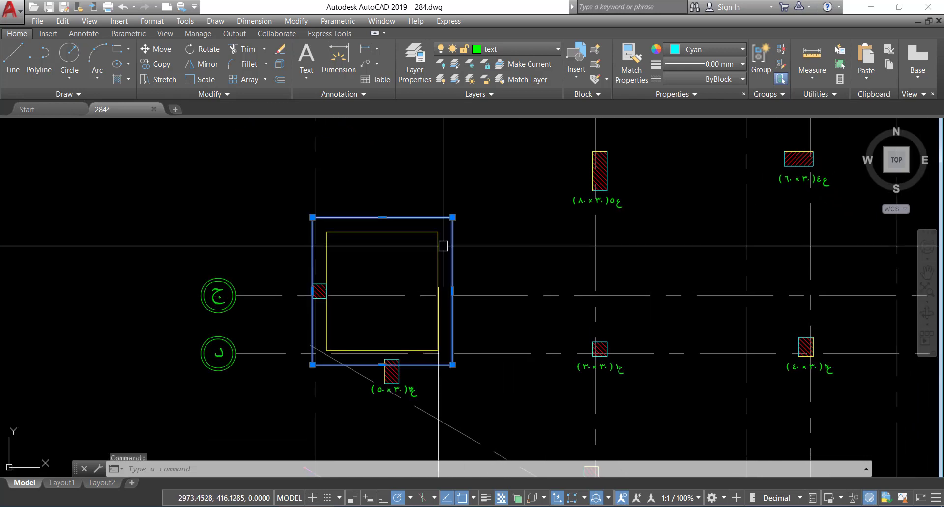
click(442, 245)
text(cp)
key(Return)
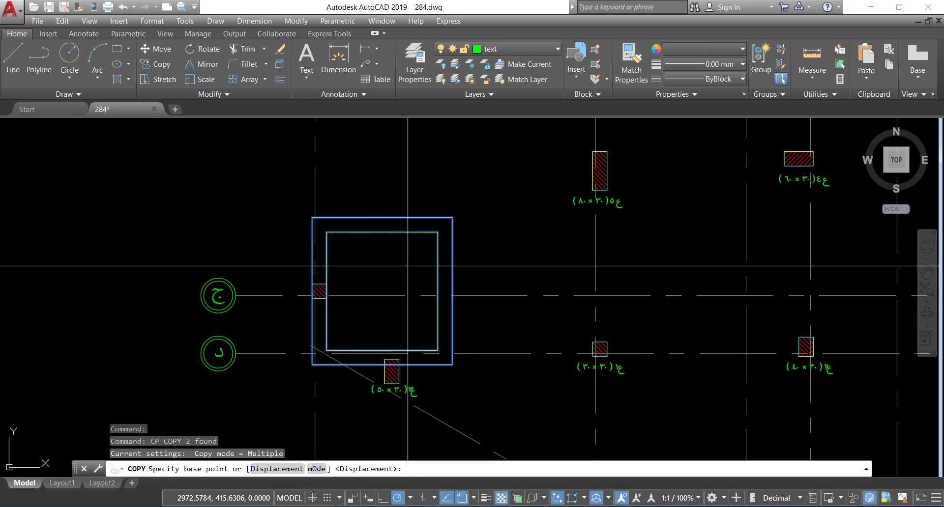
click(382, 291)
scroll(382, 291, down, 3)
scroll(367, 279, up, 5)
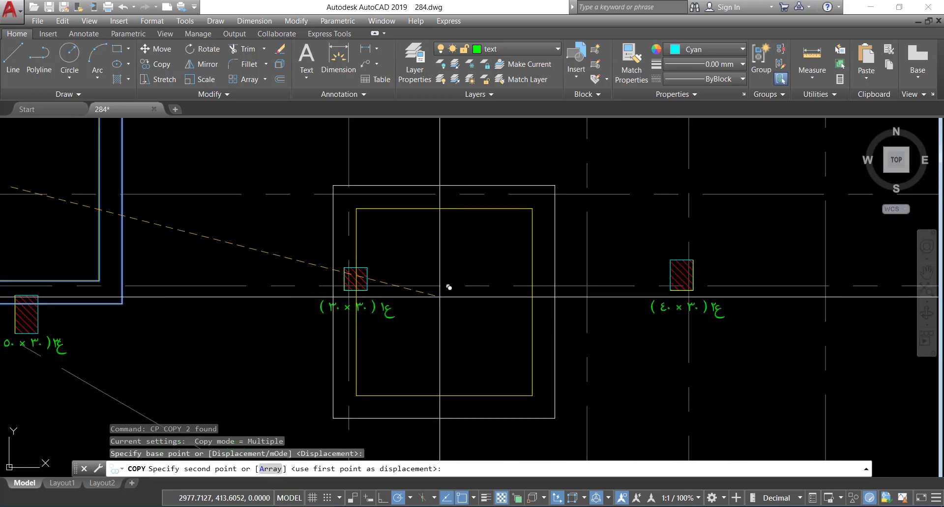
click(359, 277)
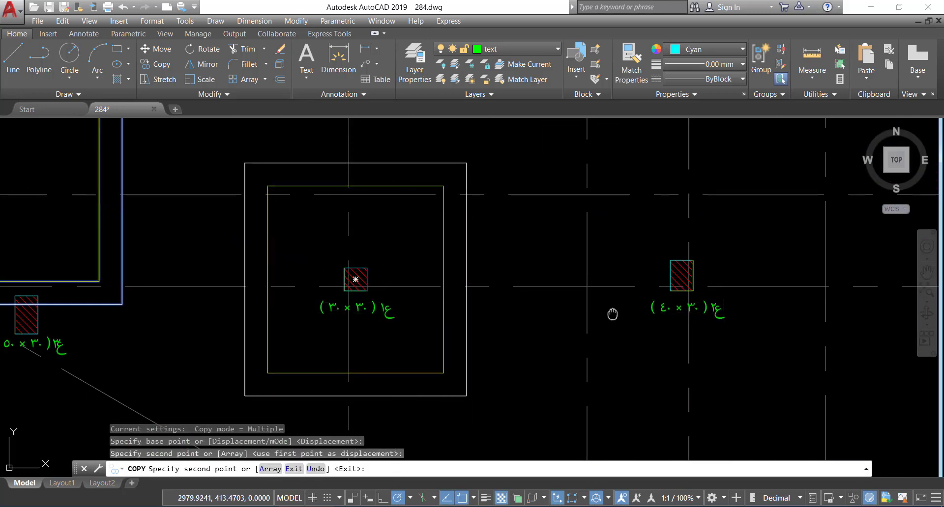
Step: Place another copy of the footing outlines centred on the 30 × 30 column at axes 7 and أ
scroll(463, 277, down, 2)
scroll(463, 278, down, 5)
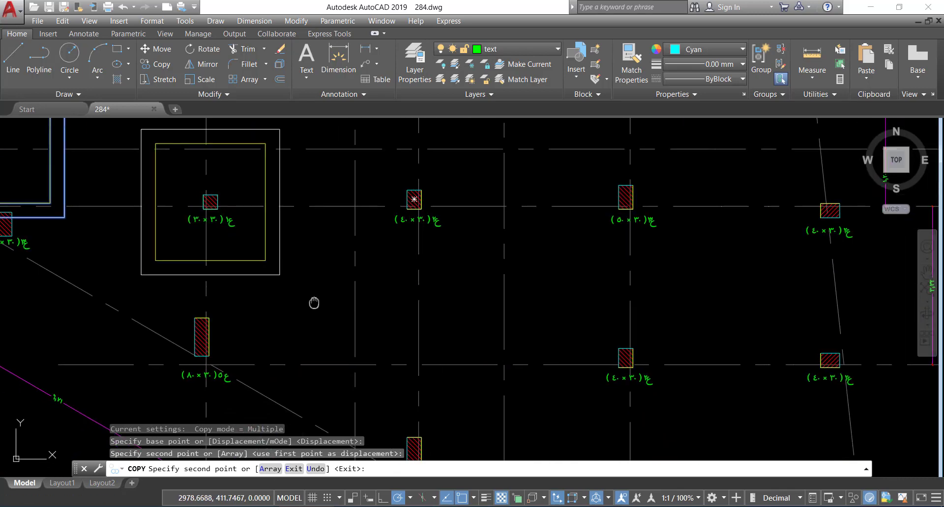
scroll(502, 335, down, 4)
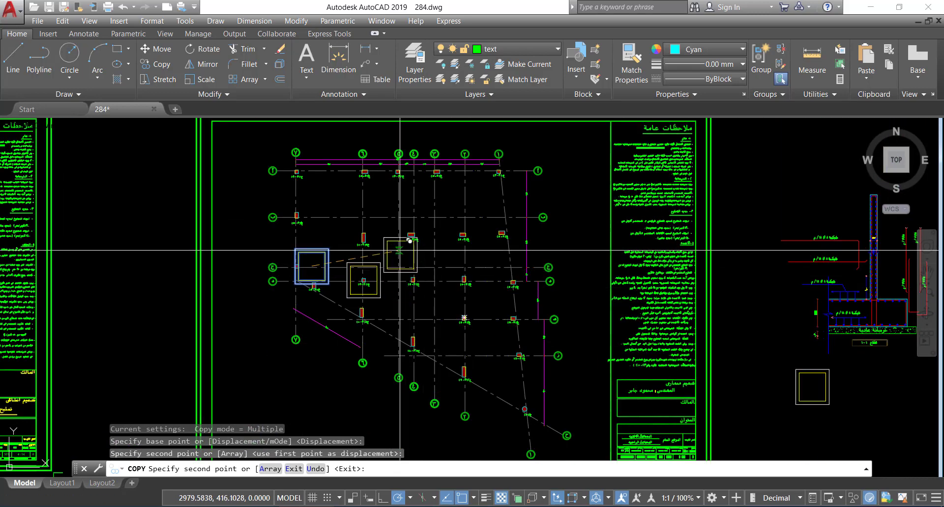
scroll(345, 251, up, 5)
scroll(309, 227, down, 2)
scroll(258, 228, up, 7)
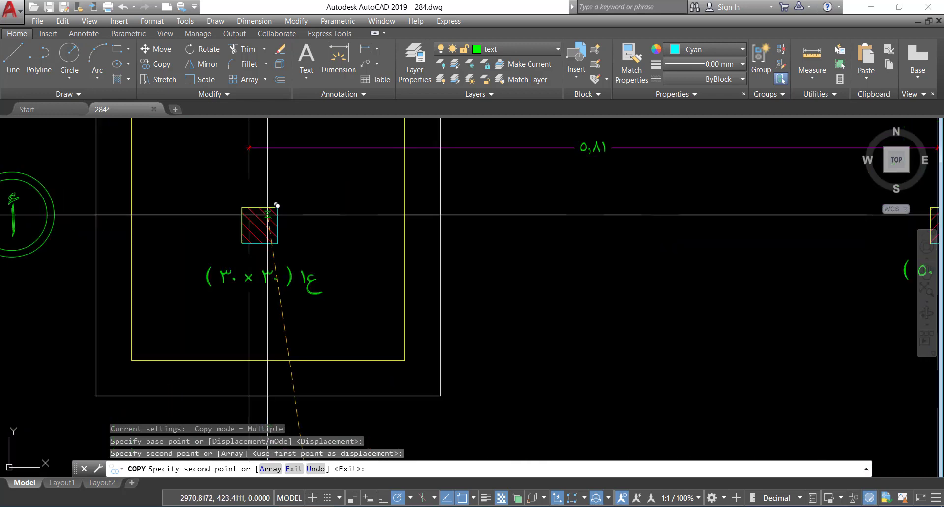
click(258, 224)
scroll(320, 219, down, 4)
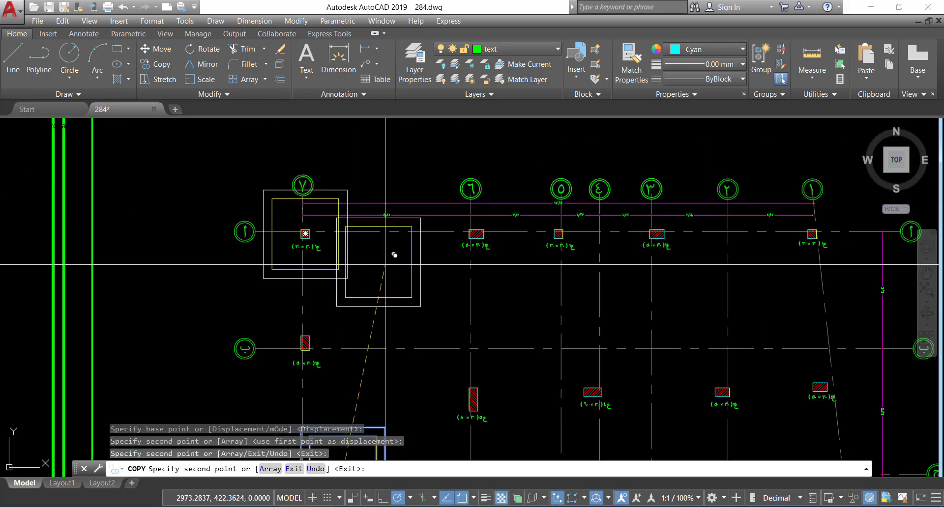
Step: Place copies of both footing outlines centred on the 30 × 30 columns at axes 5 and أ and at axes 1 and أ
middle_drag(394, 252, 409, 251)
scroll(409, 251, down, 4)
scroll(451, 186, up, 7)
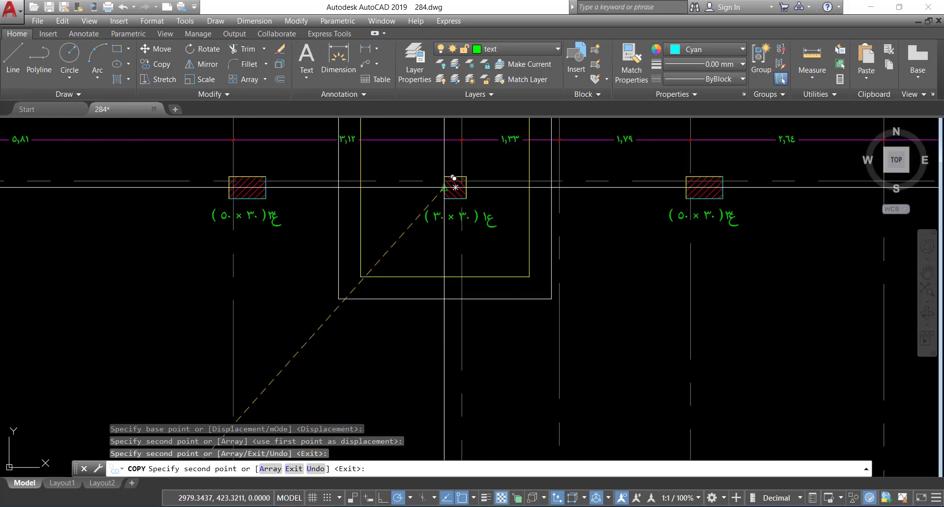
click(456, 187)
scroll(504, 283, down, 6)
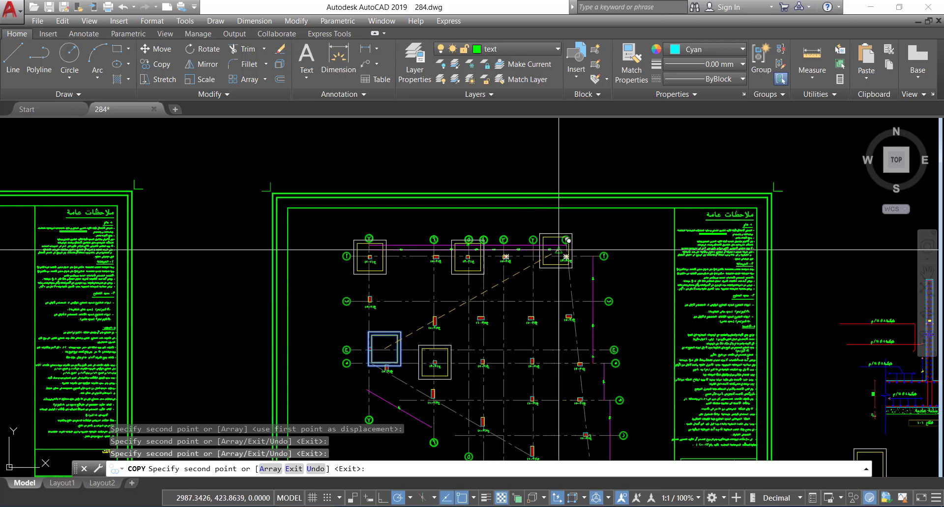
scroll(560, 283, up, 5)
scroll(596, 283, down, 7)
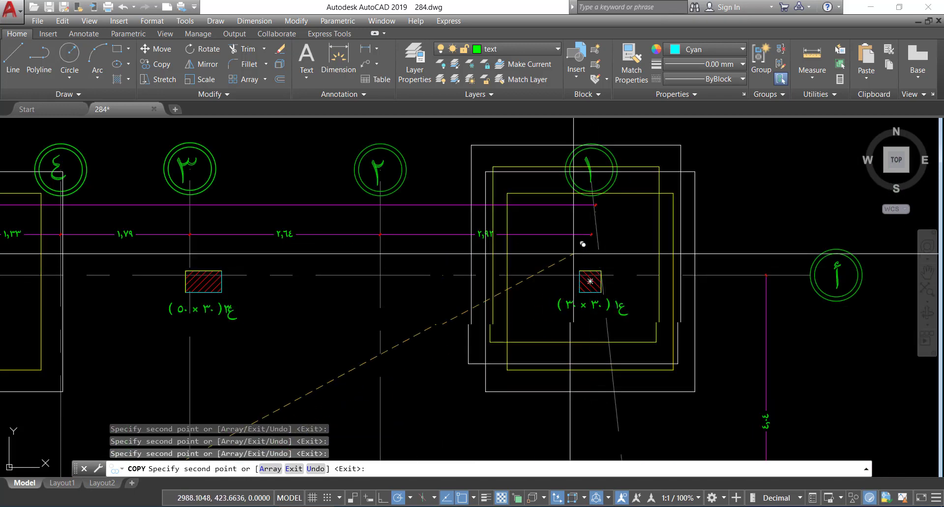
Step: Place another copy of the footing outlines centred on the circular column at the lower end of axis 1 and finish copying
scroll(556, 260, up, 6)
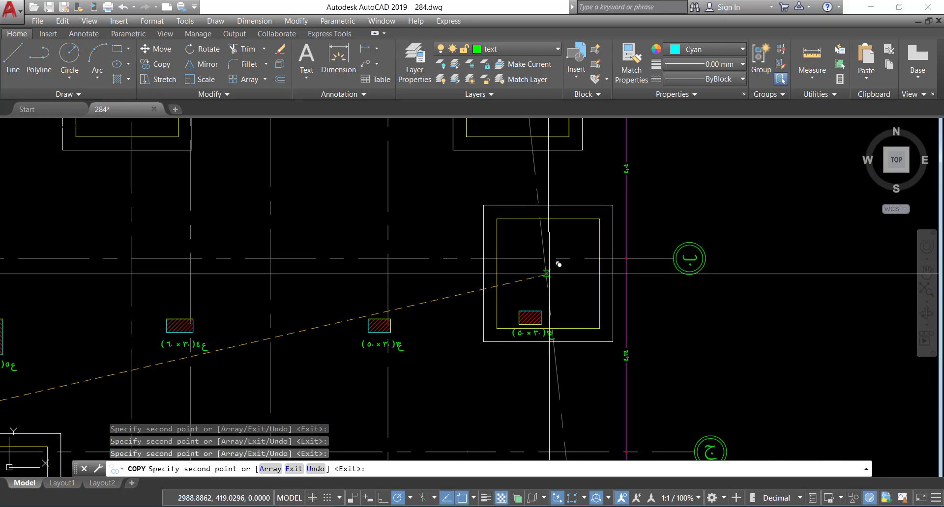
scroll(547, 285, down, 4)
scroll(557, 276, up, 3)
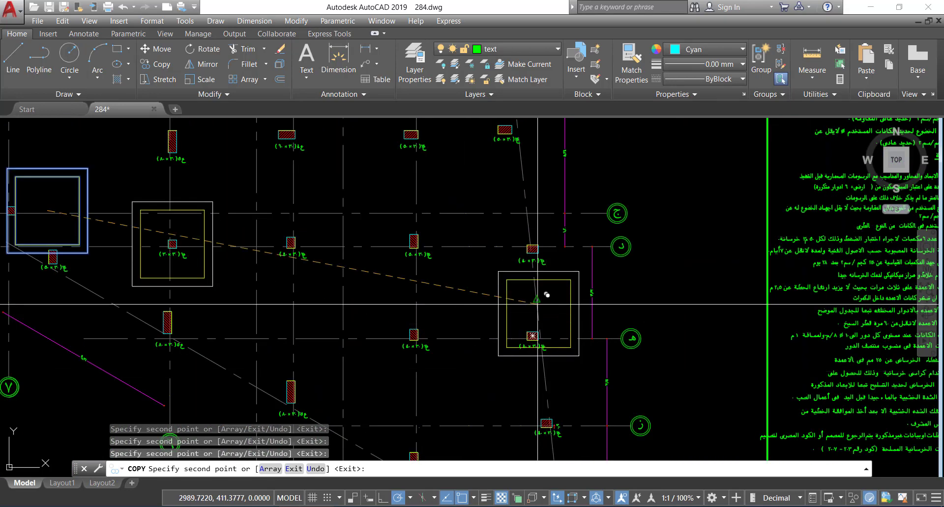
scroll(538, 258, up, 2)
scroll(542, 243, down, 5)
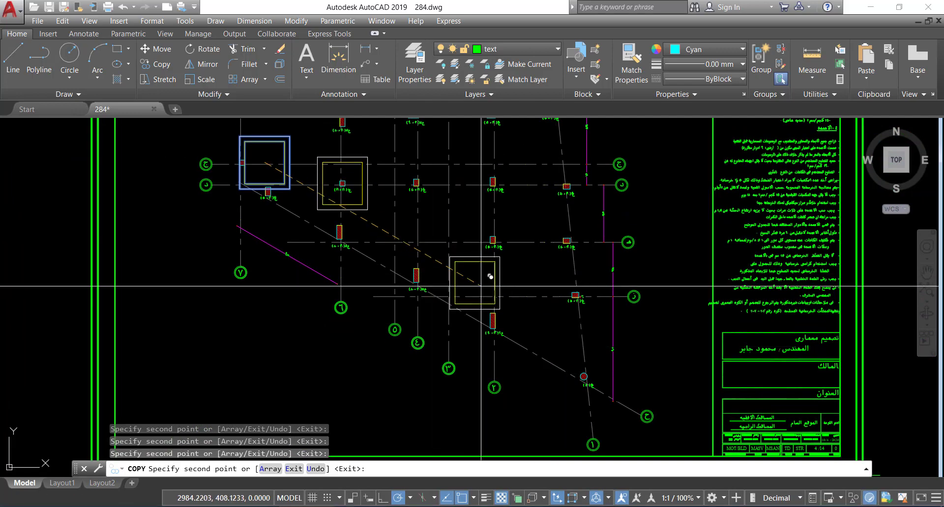
scroll(566, 339, up, 6)
scroll(564, 341, down, 6)
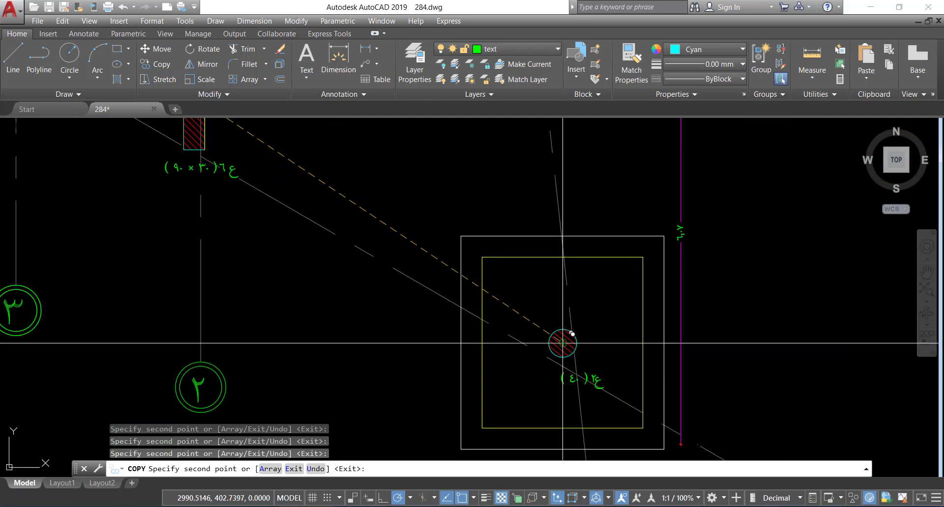
scroll(452, 323, down, 3)
key(Escape)
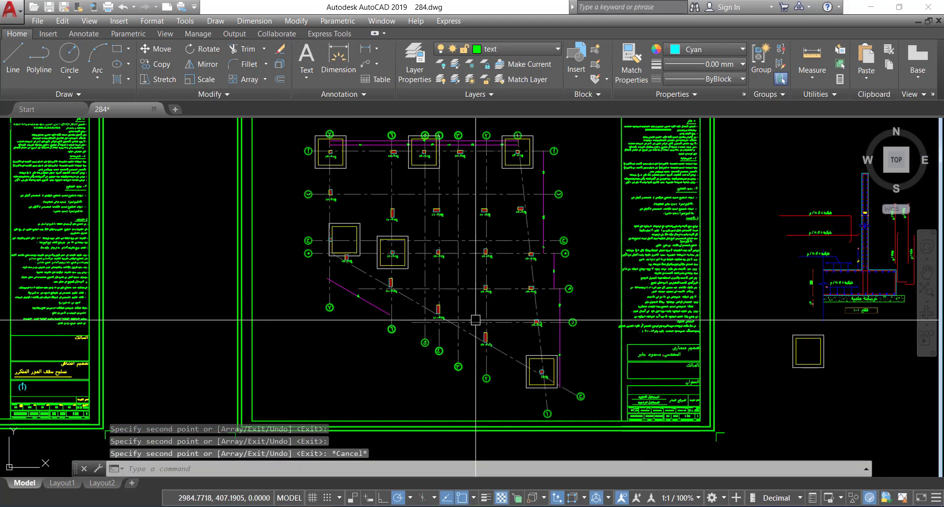
Step: Erase the overall and individual horizontal dimensions between axes 7 and 1 above axis أ
scroll(492, 289, up, 2)
middle_drag(492, 288, 486, 284)
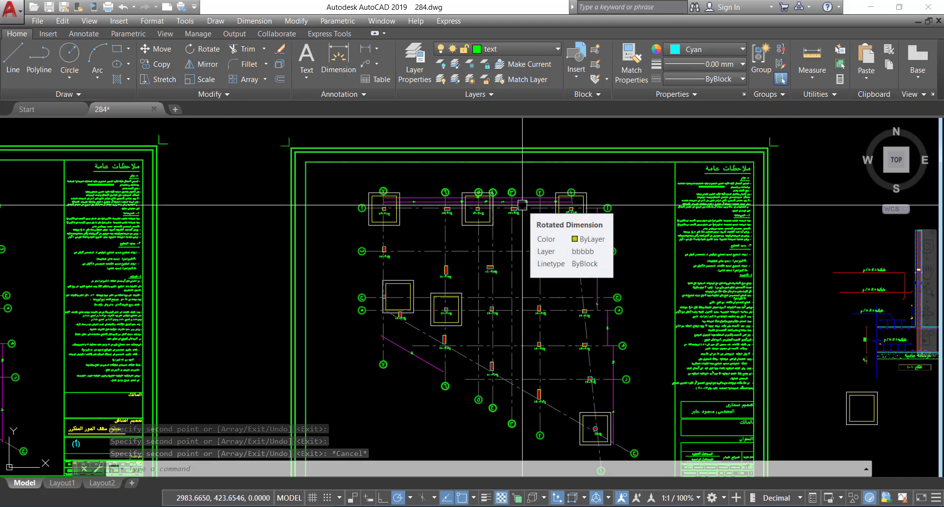
scroll(540, 203, up, 5)
click(544, 218)
click(500, 193)
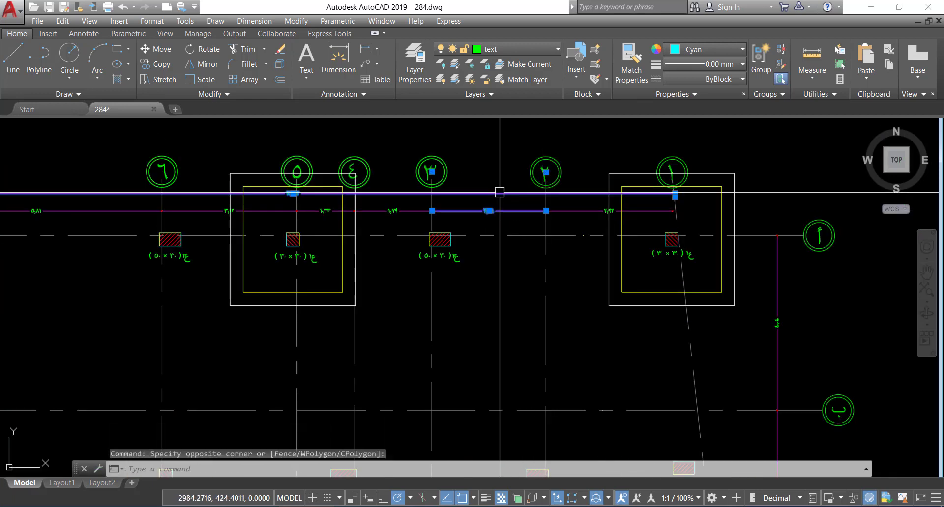
click(391, 204)
click(318, 216)
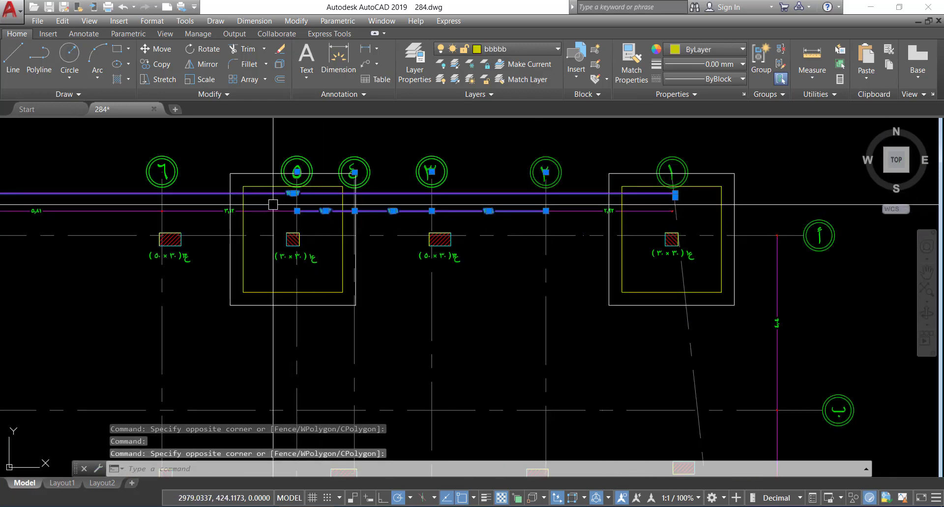
click(274, 205)
middle_drag(253, 213, 348, 263)
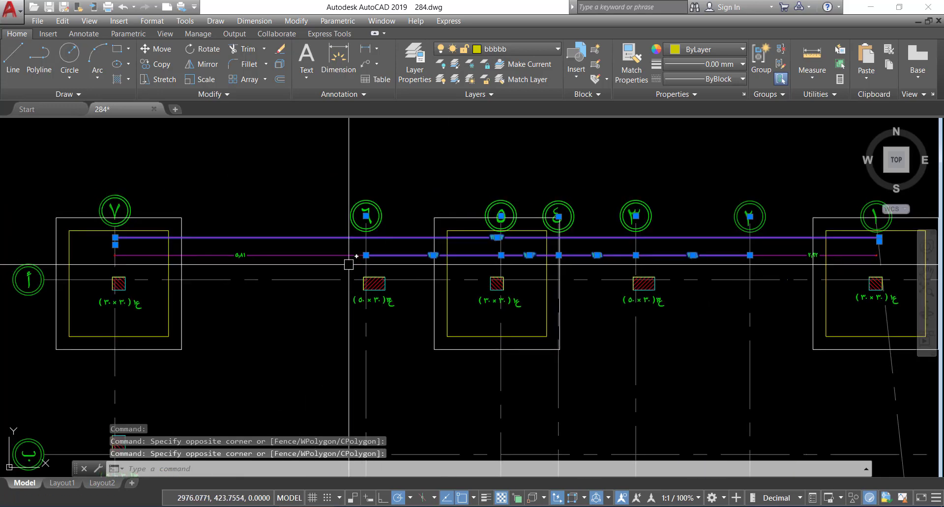
click(300, 233)
click(768, 249)
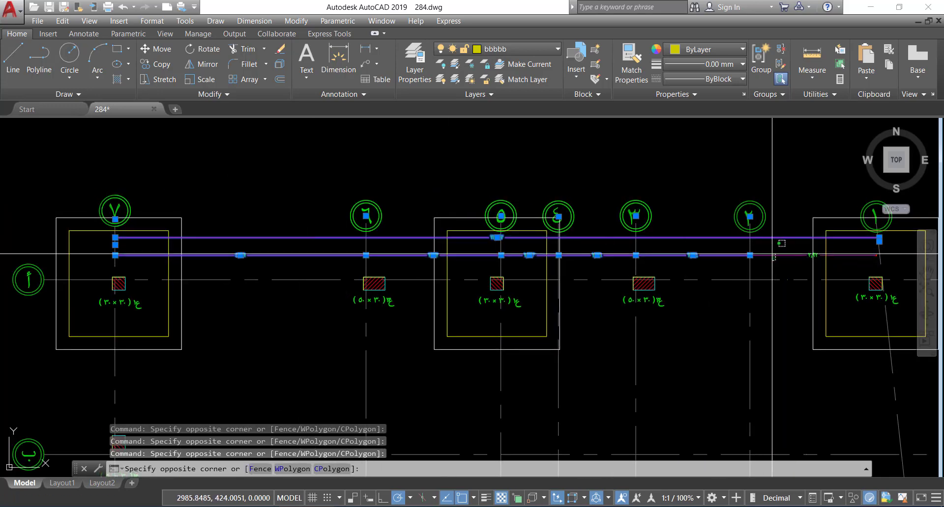
click(765, 263)
key(Delete)
scroll(764, 281, down, 5)
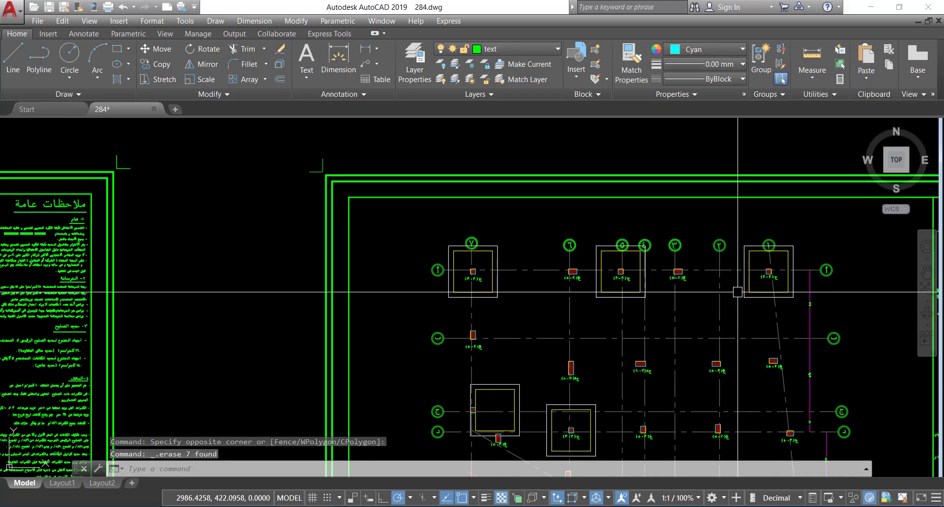
Step: Save the drawing
scroll(659, 246, up, 3)
middle_drag(659, 246, 562, 230)
scroll(562, 230, down, 3)
scroll(622, 272, up, 1)
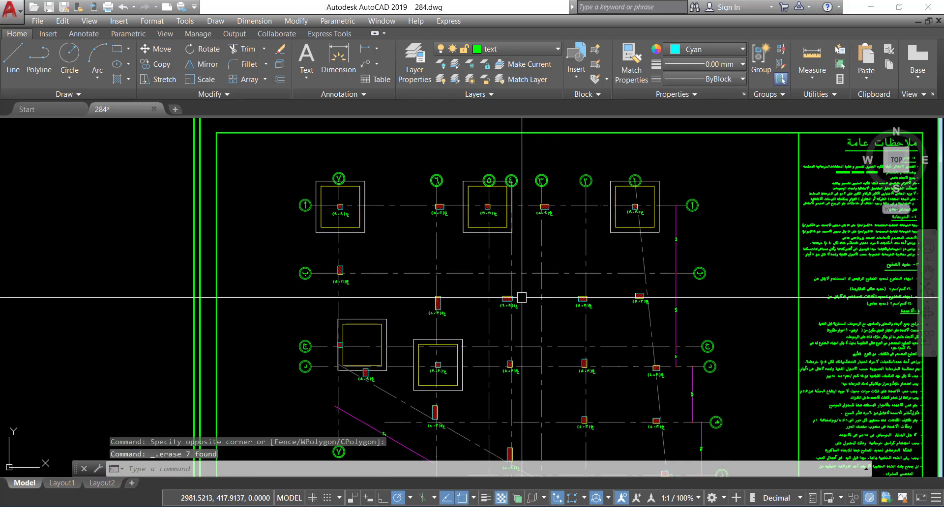
key(ctrl+s)
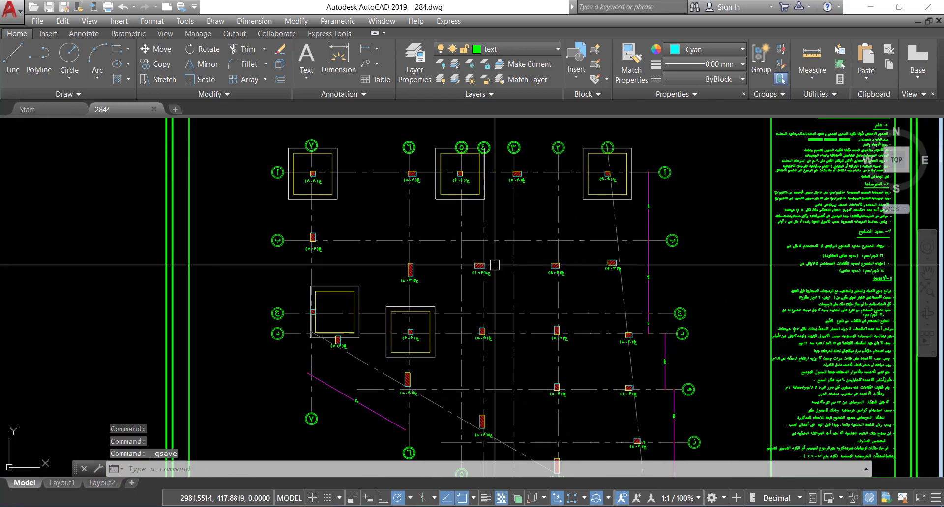
Step: Erase all the vertical dimensions beside axis 1, from axis أ down to the lowest footing
click(645, 280)
click(580, 231)
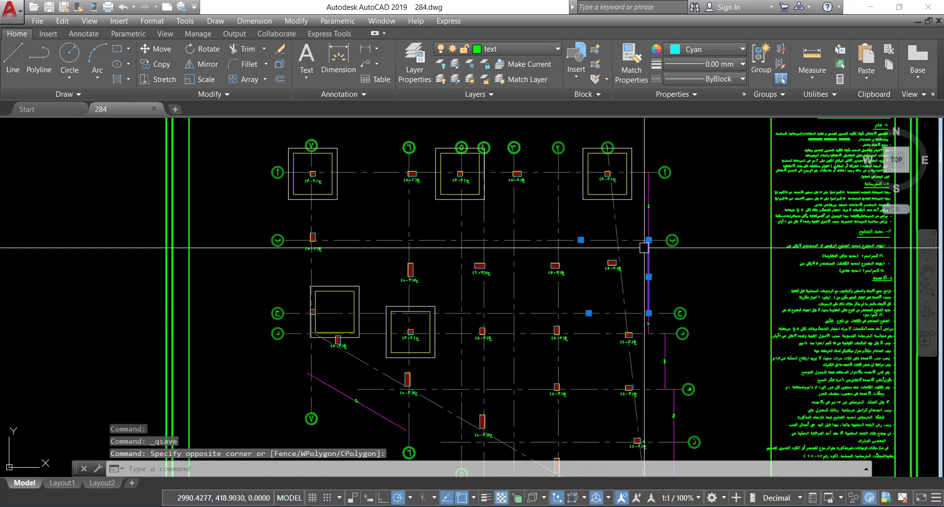
click(651, 227)
click(649, 217)
click(664, 359)
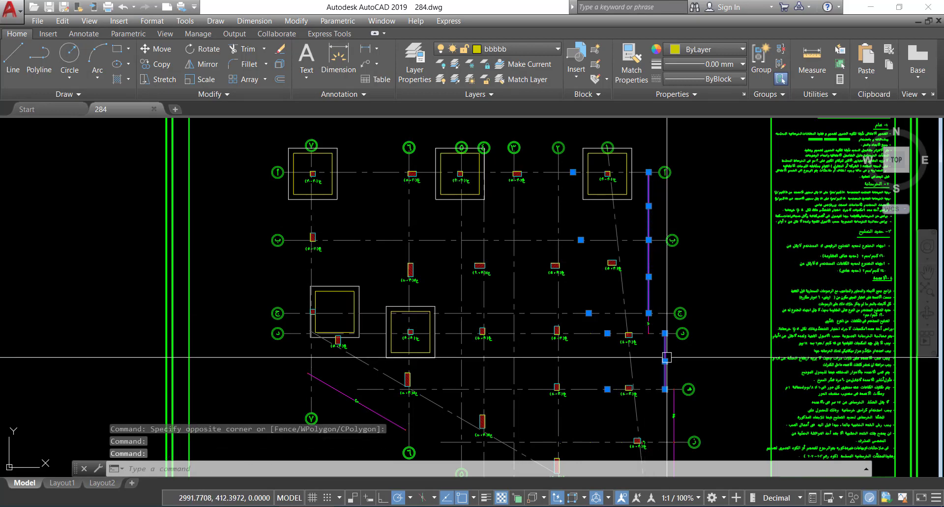
click(662, 316)
click(654, 328)
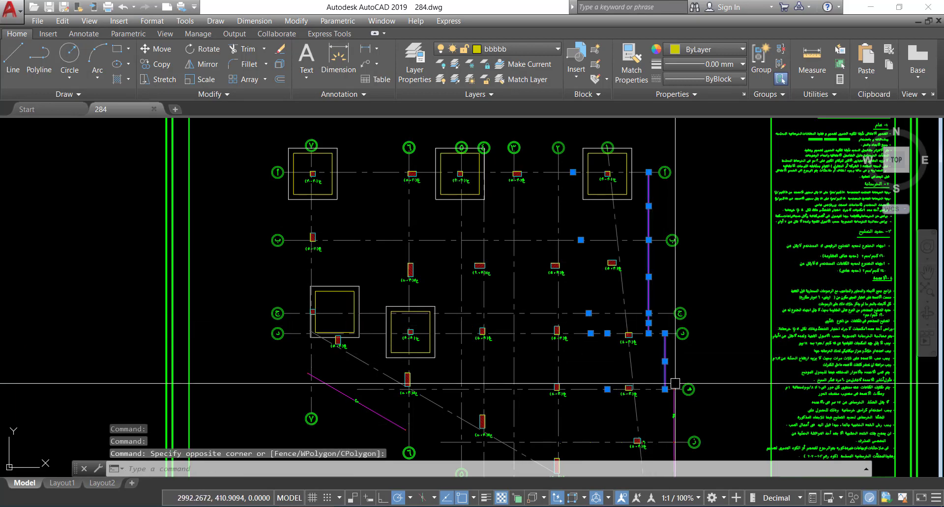
scroll(669, 322, down, 2)
scroll(625, 355, up, 4)
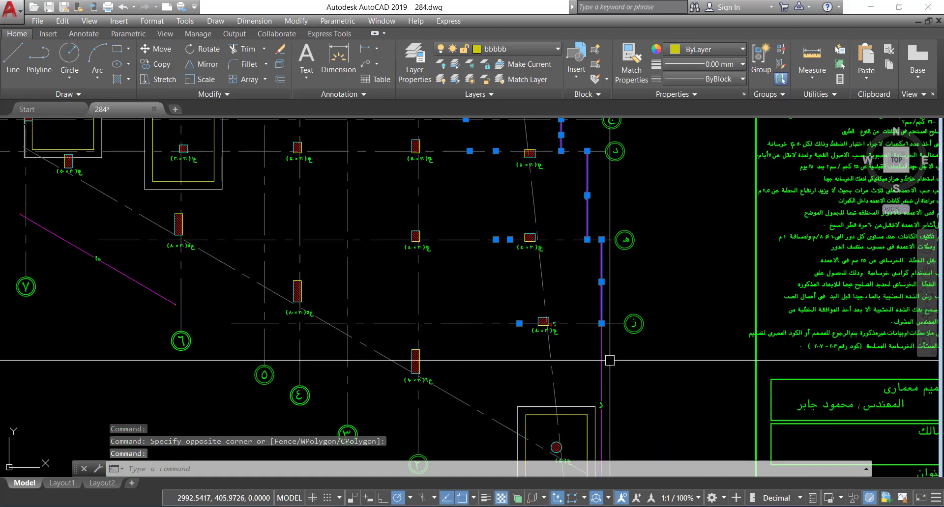
key(Delete)
scroll(616, 356, down, 5)
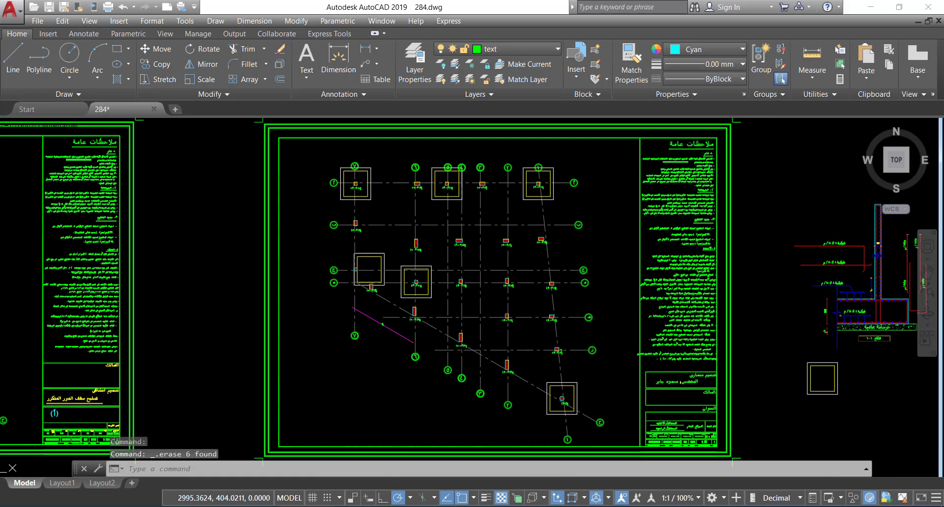
Step: Erase the slanted dimension between axes 7 and 6 below the plan's sloping edge
scroll(490, 345, up, 5)
click(490, 346)
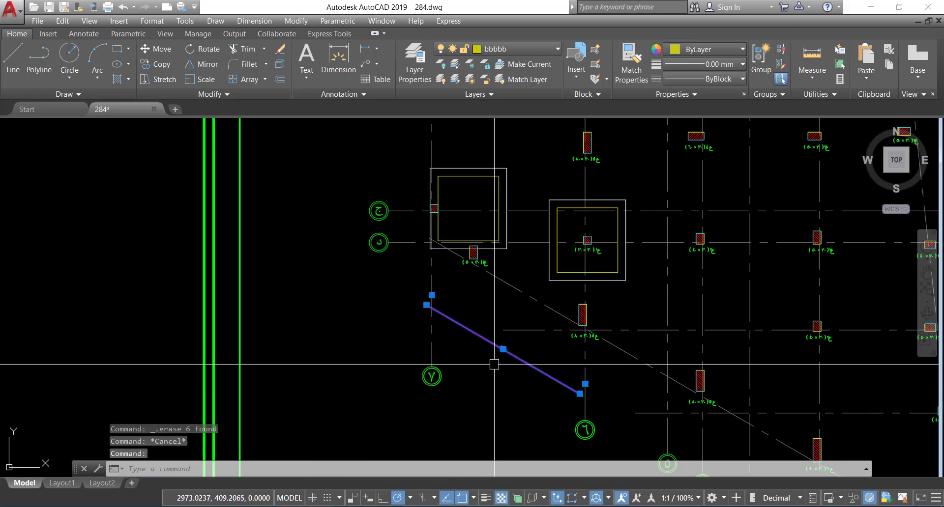
key(Delete)
middle_drag(547, 312, 520, 375)
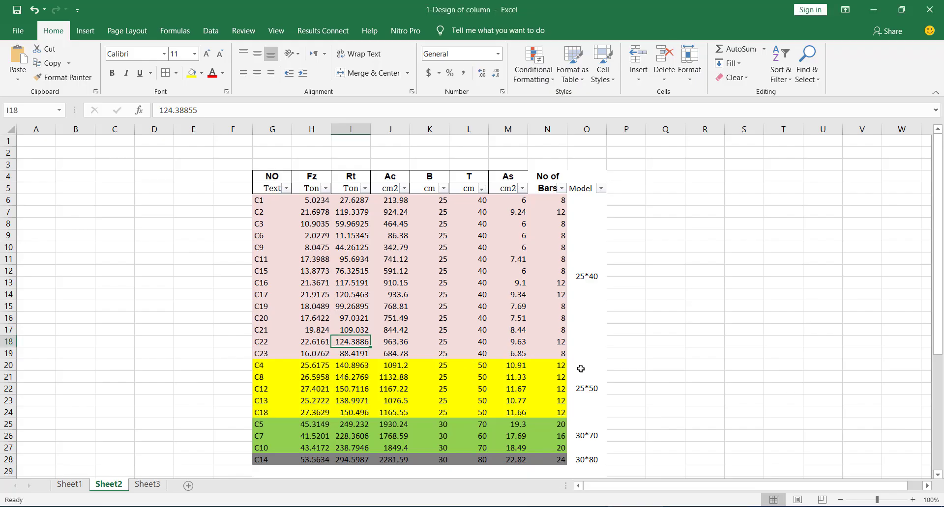
Step: Check the Rt loads of C4 and C12 in the 25*50 group of the column design workbook and switch to the footing design workbook
click(584, 388)
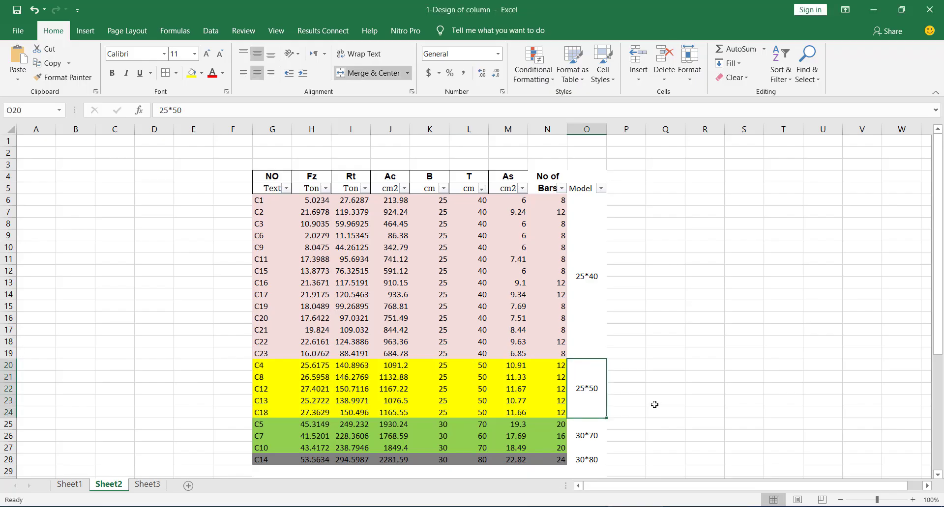
click(364, 368)
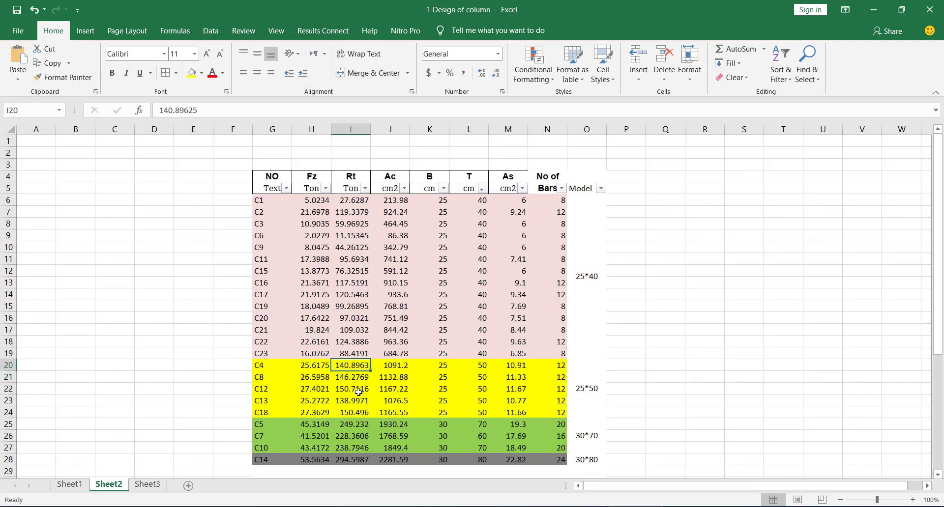
click(359, 389)
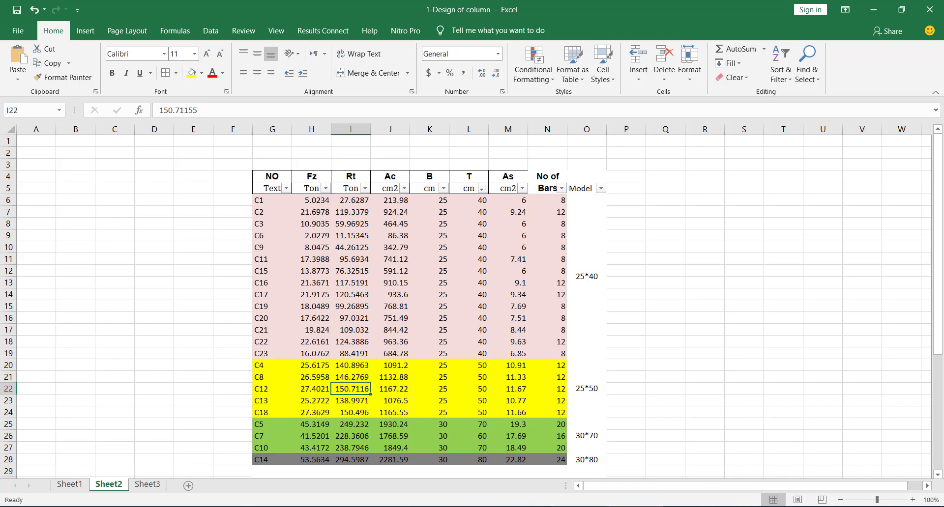
mouse_move(563, 506)
click(438, 433)
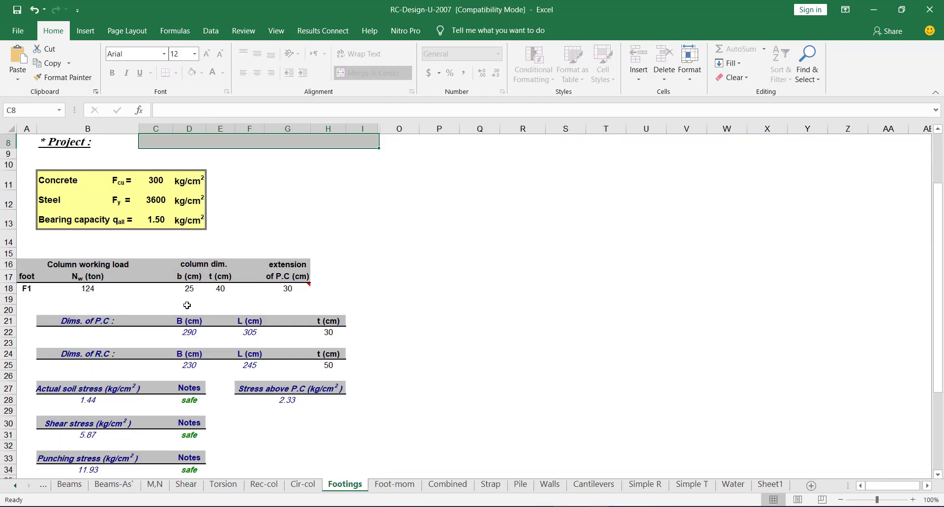
Step: Set footing F1's column working load to 151 ton and its column dimension t to 50 cm
click(116, 288)
text(151)
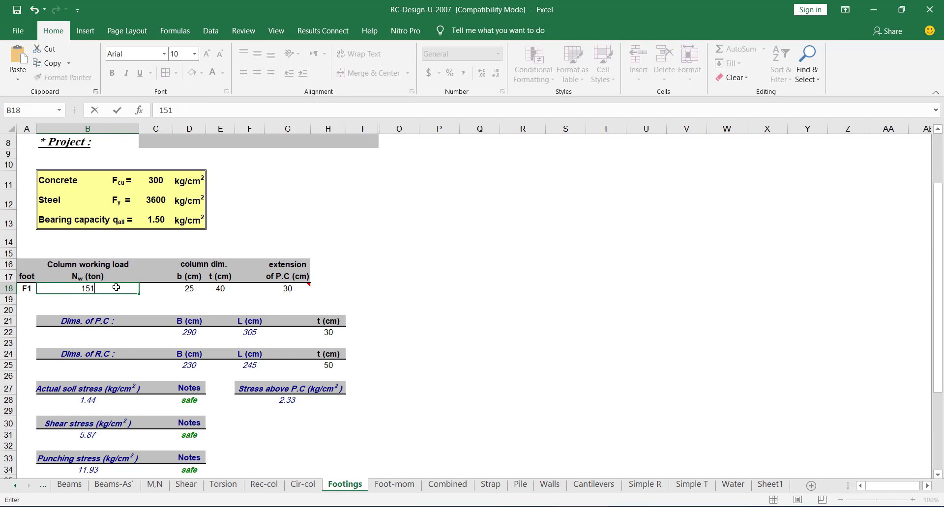
key(Return)
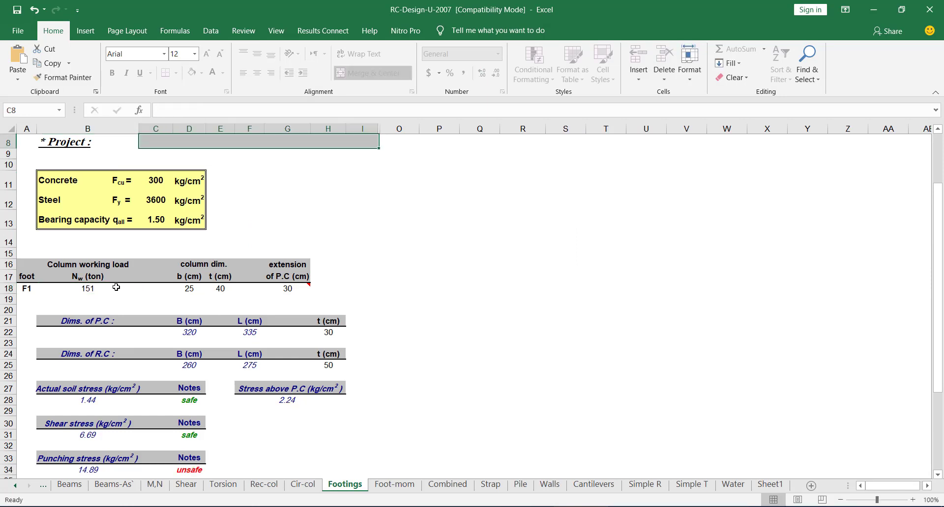
click(191, 288)
click(227, 291)
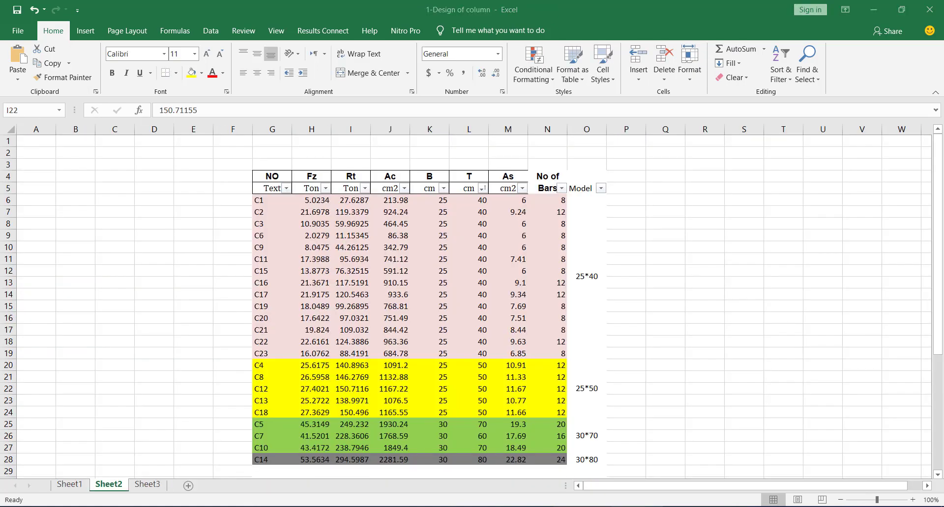
click(636, 506)
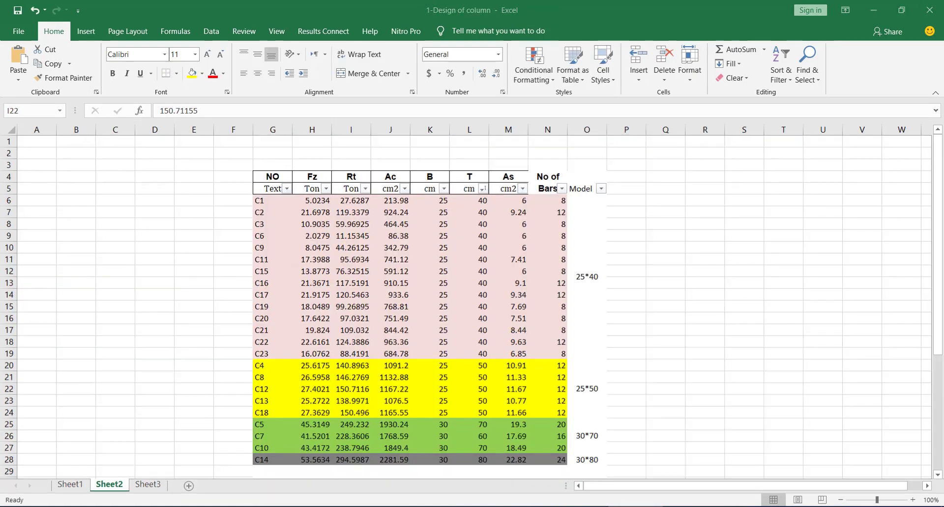
key(alt+Tab)
text(50)
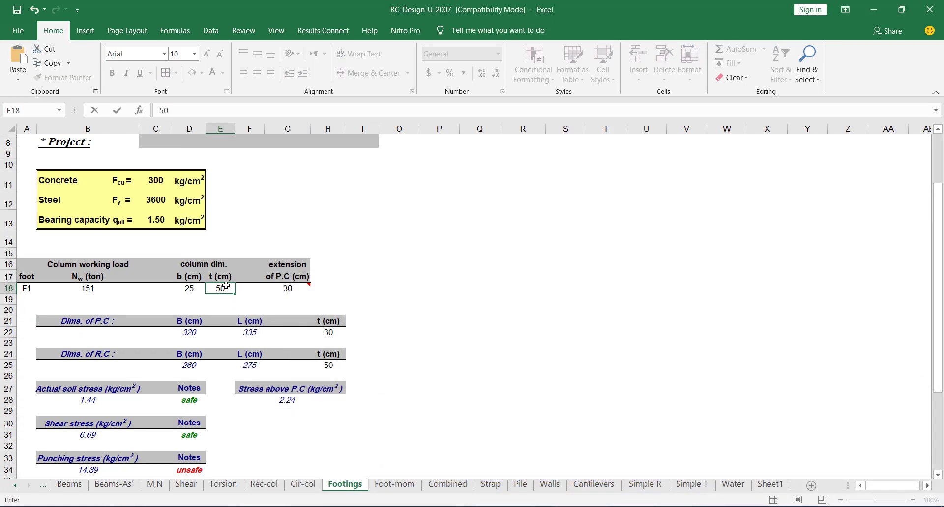
key(Return)
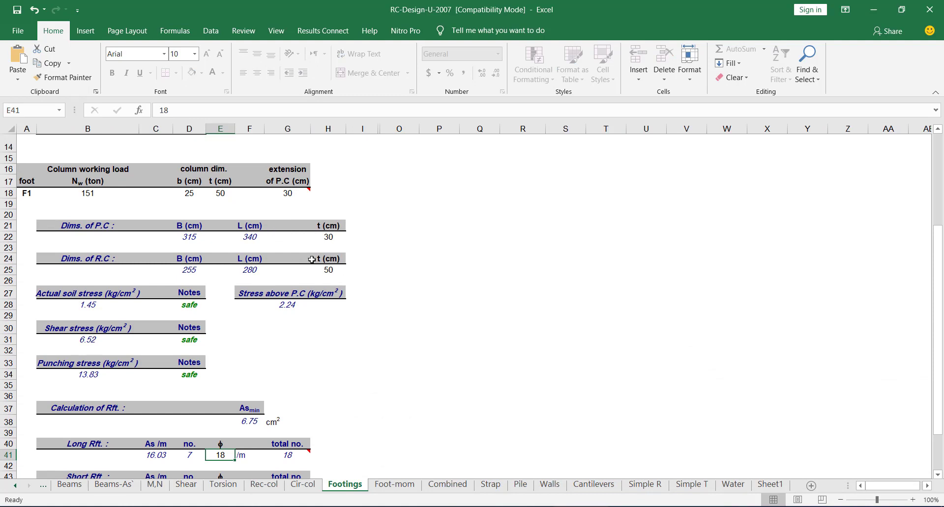
Step: Undo the last changes to F1's column dimension and working load, and return to the plan in AutoCAD
key(ctrl+z)
key(ctrl+z)
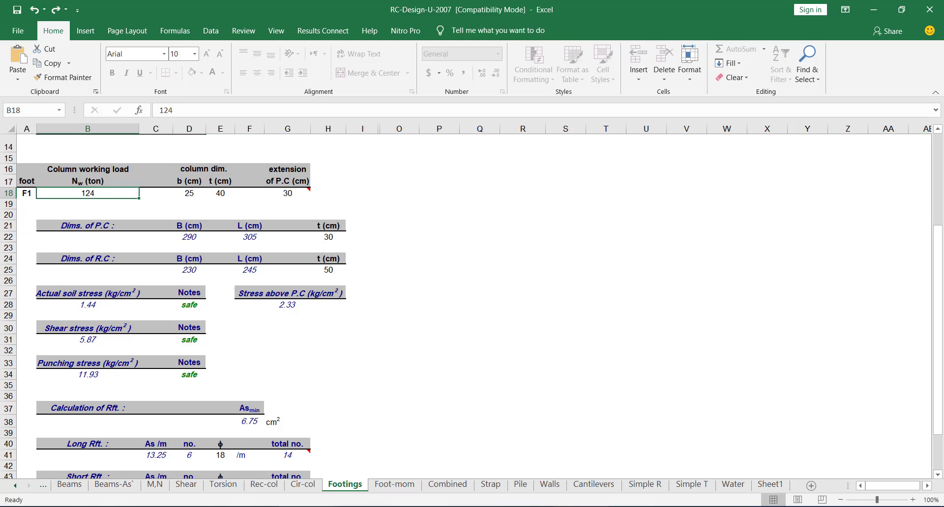
key(alt+Tab)
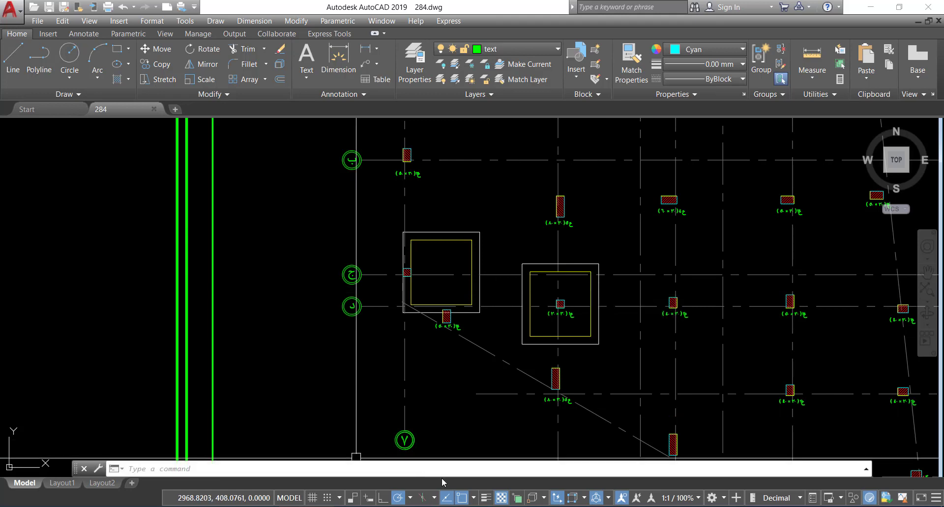
Step: In the footing design workbook, set the bar diameter to 16 for both the long and the short reinforcement
key(alt+Tab)
scroll(146, 324, down, 3)
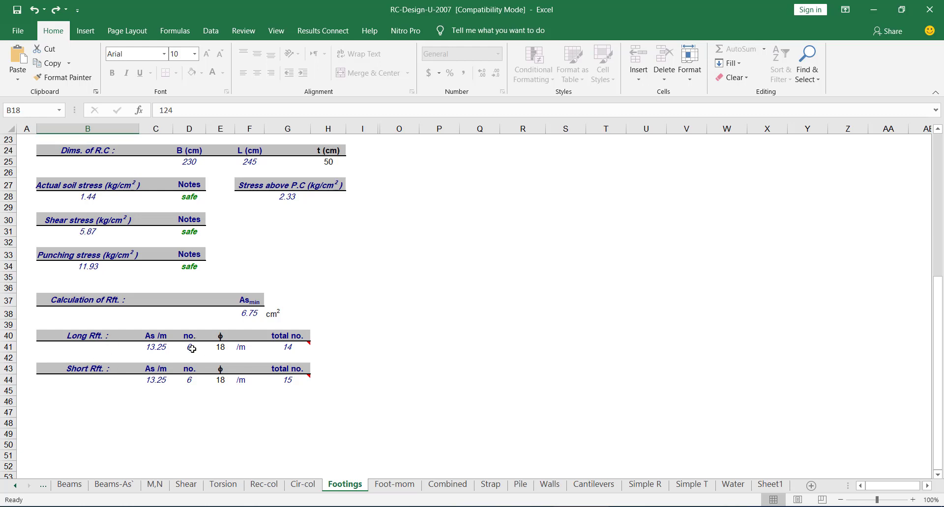
click(222, 348)
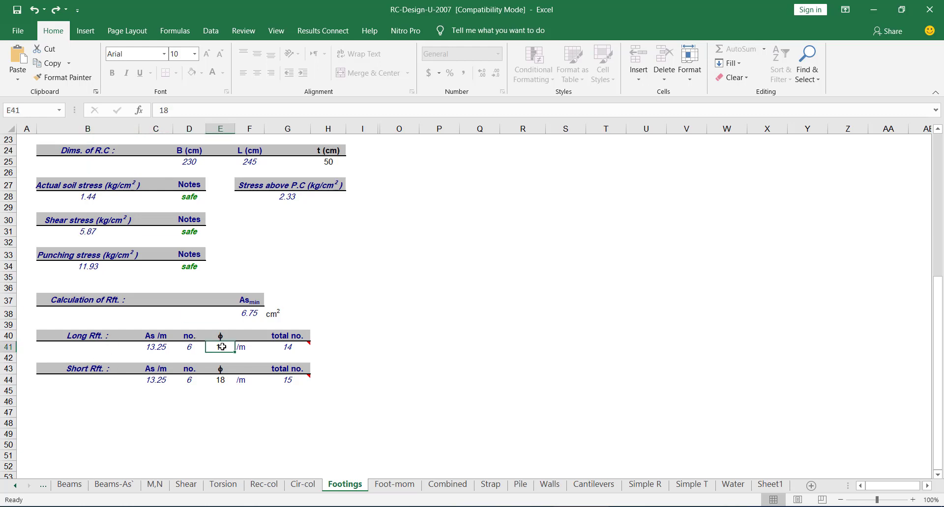
double_click(222, 347)
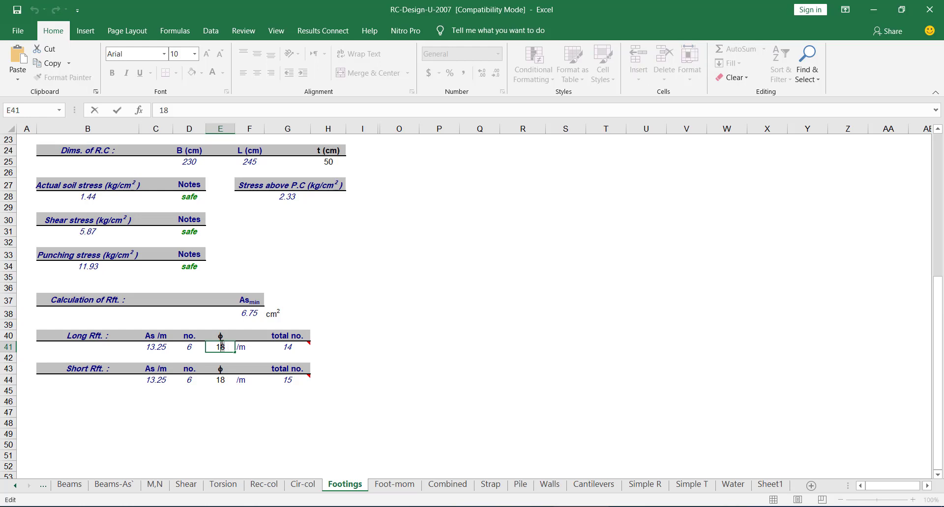
key(BackSpace)
text(6)
click(225, 379)
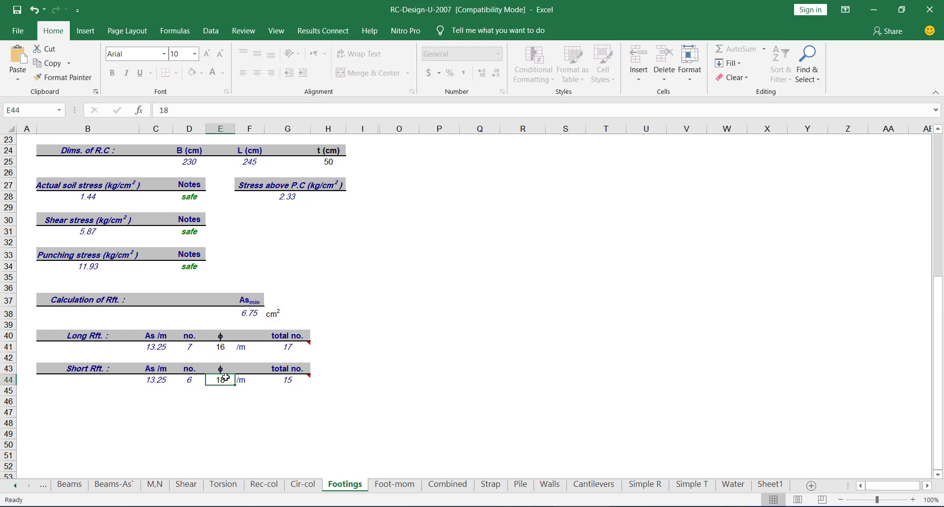
double_click(225, 379)
key(BackSpace)
text(6)
key(ctrl+Return)
mouse_move(293, 347)
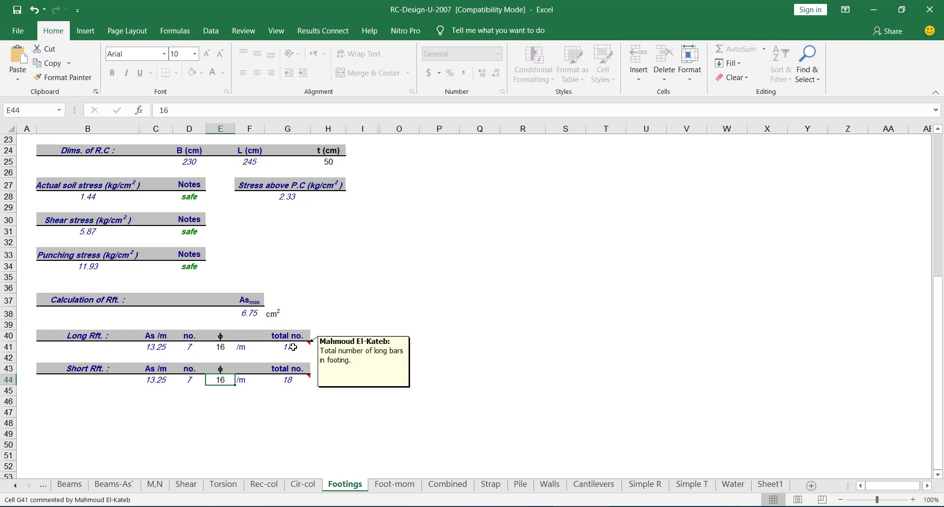
mouse_move(288, 382)
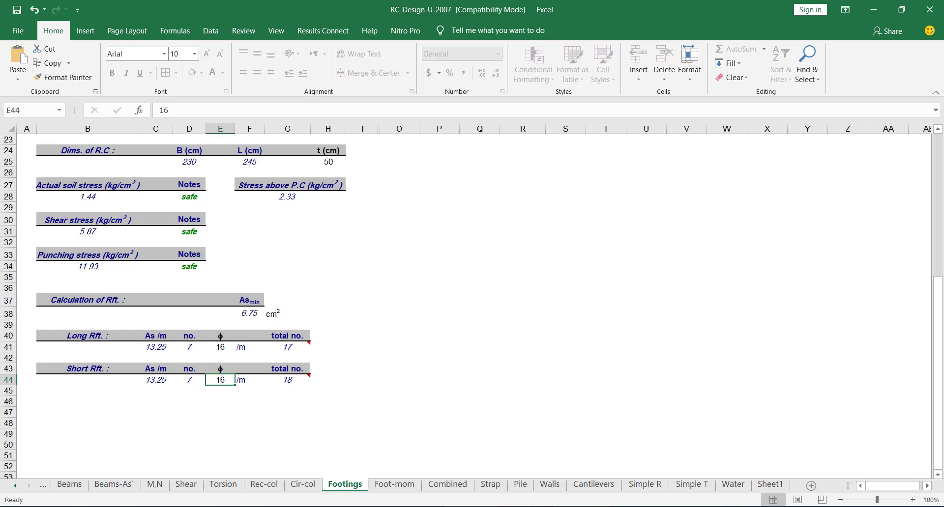
Step: Set footing F1's column working load to 151 ton and column dimension t to 50 cm, and check the resulting design
scroll(192, 253, up, 7)
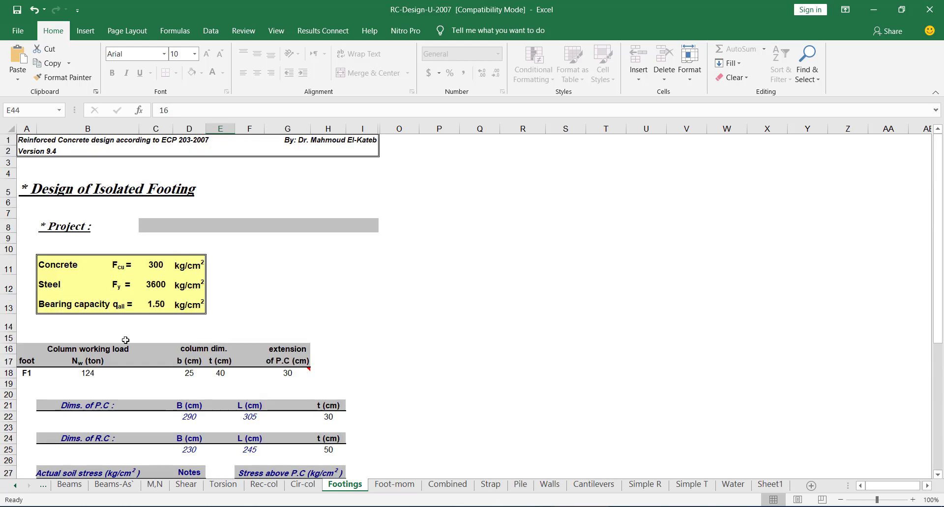
click(95, 373)
text(151)
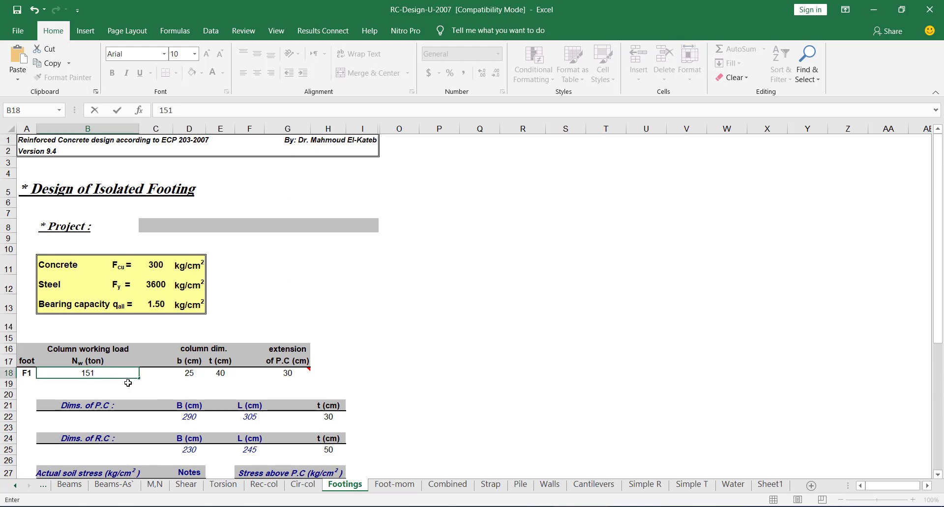
key(Return)
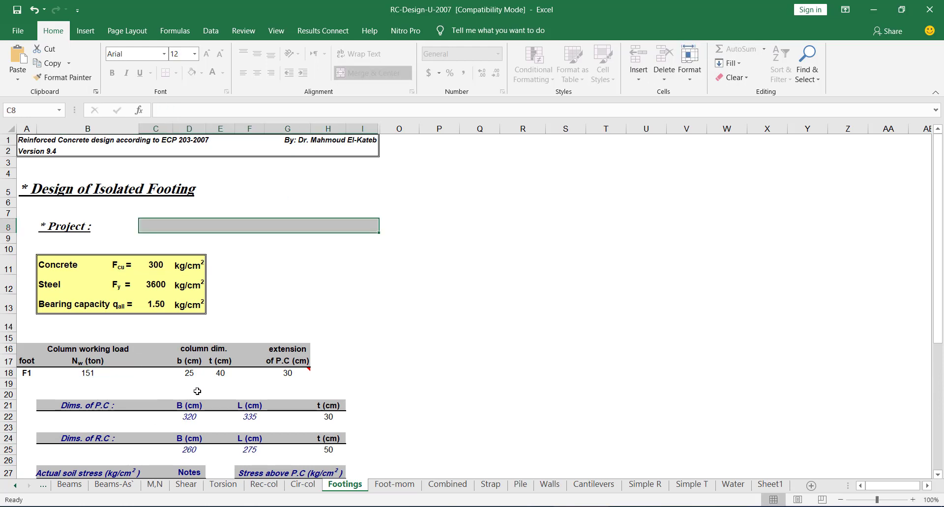
click(217, 376)
text(50)
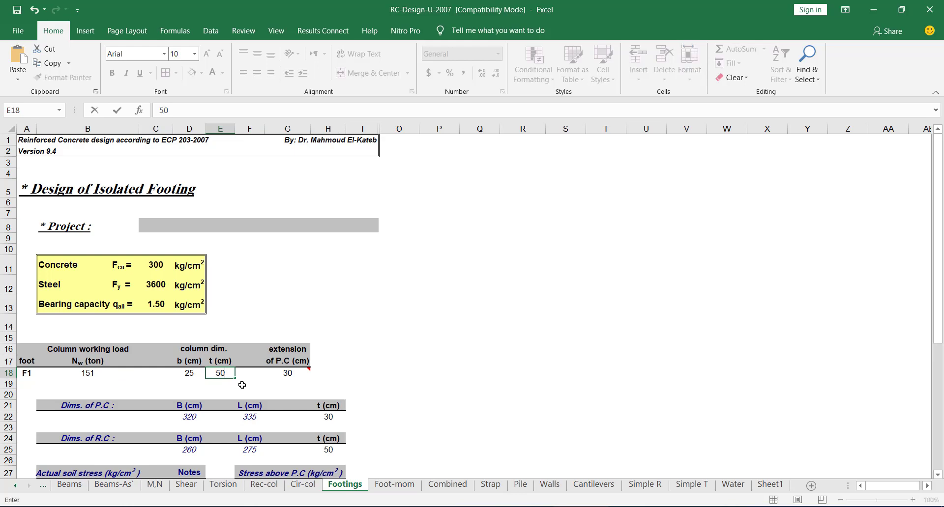
key(Return)
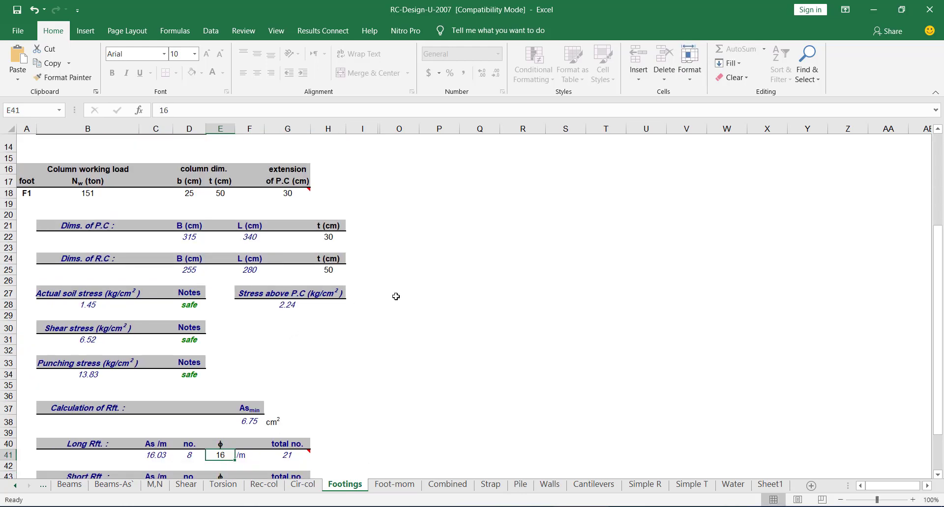
scroll(195, 282, up, 1)
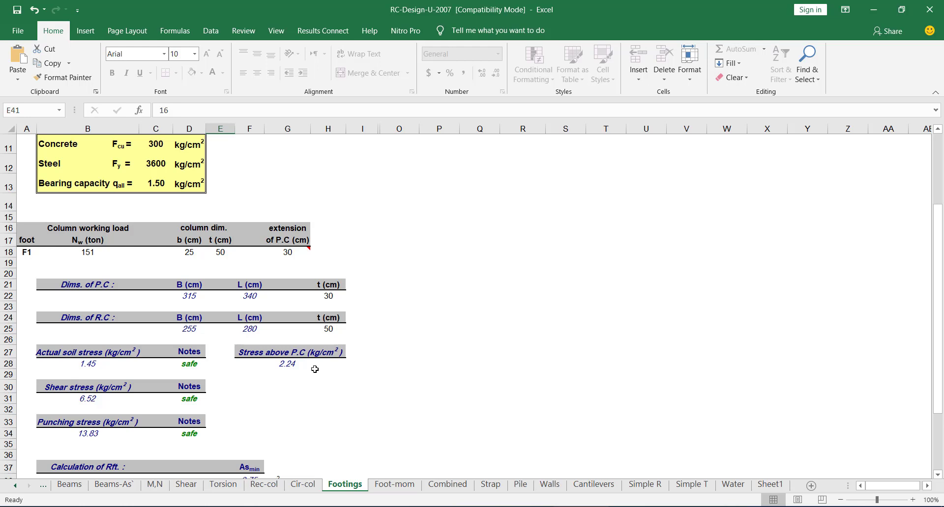
scroll(222, 342, up, 2)
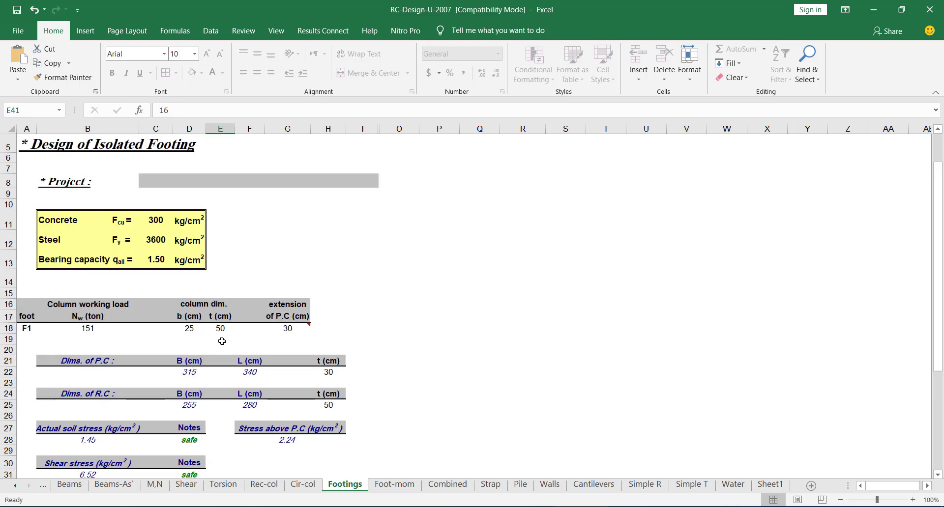
scroll(230, 401, down, 1)
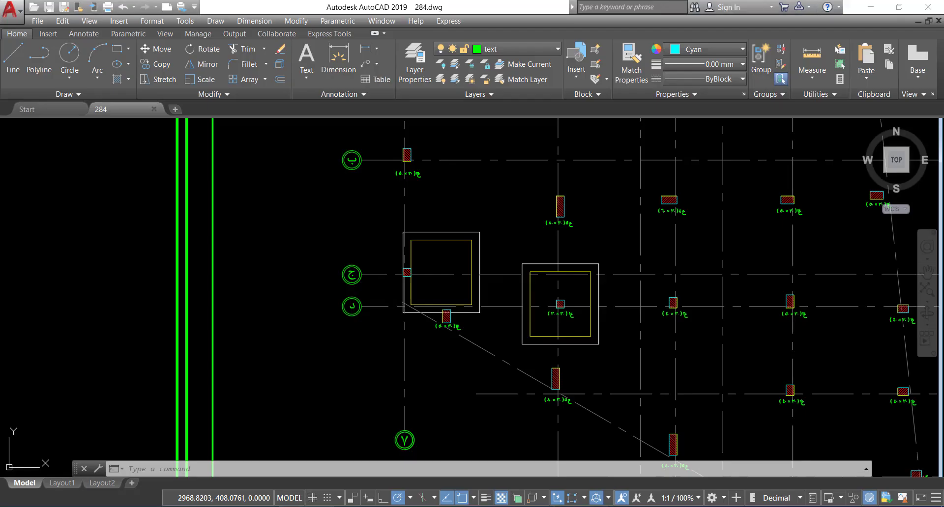
Step: Switch to AutoCAD and draw a 2.55 by 2.8 rectangle as the R.C outline beside the spare footing outside the sheet
click(307, 506)
scroll(442, 295, down, 5)
scroll(607, 310, up, 2)
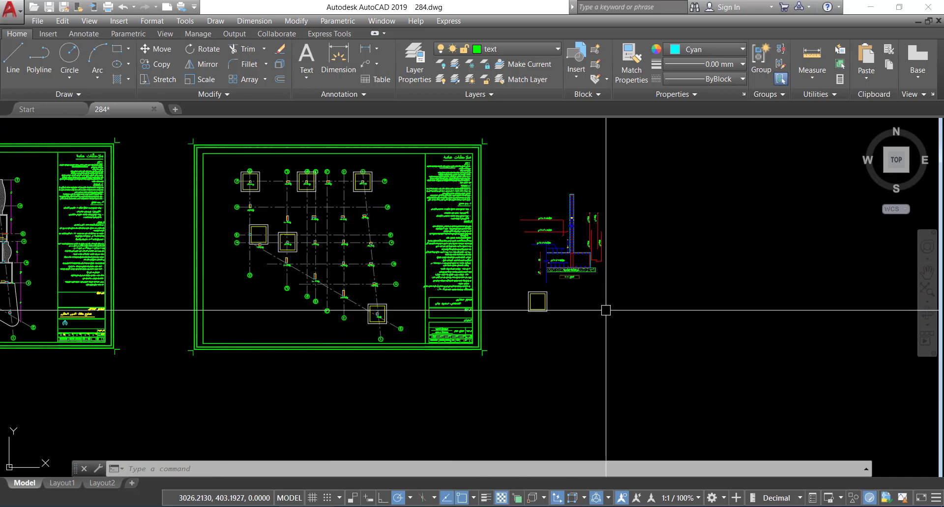
click(559, 298)
key(Escape)
key(Escape)
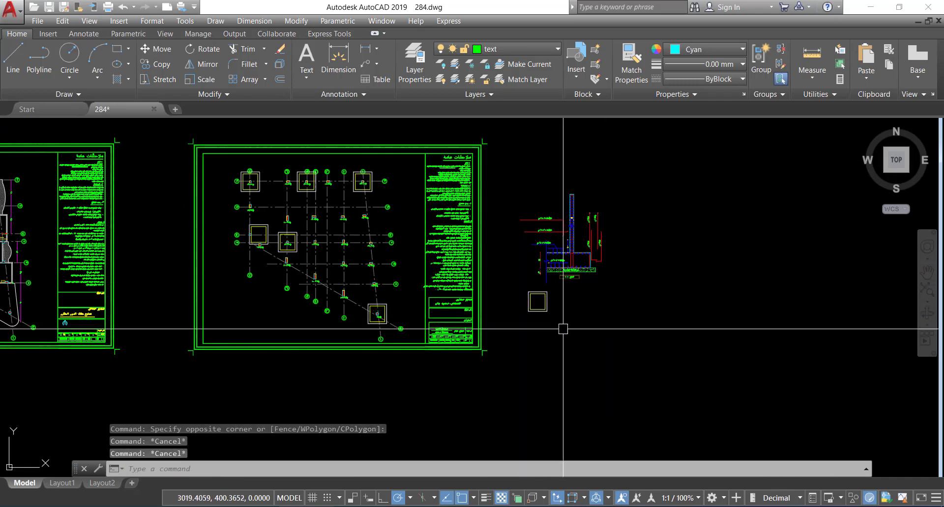
text(REC)
key(Return)
scroll(563, 329, up, 4)
click(578, 344)
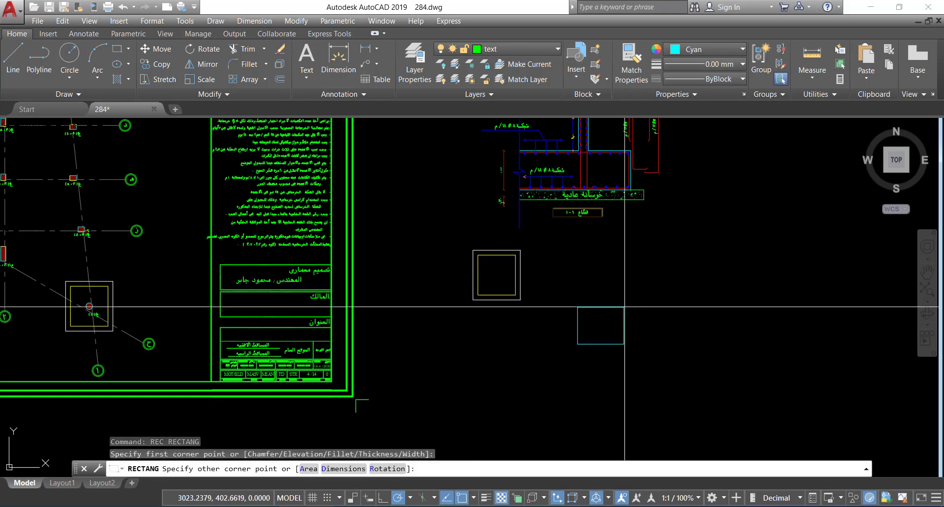
text(@)
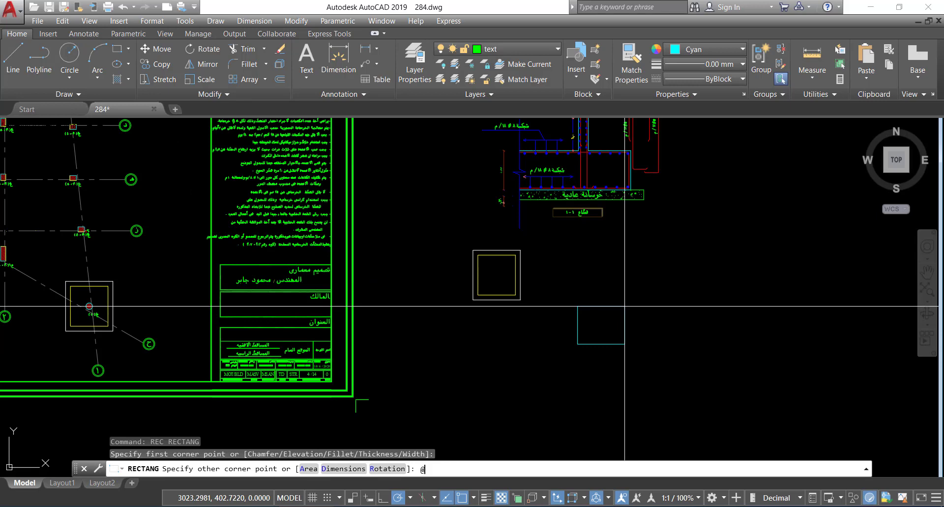
text(2.55,2.8)
key(Return)
scroll(624, 307, up, 5)
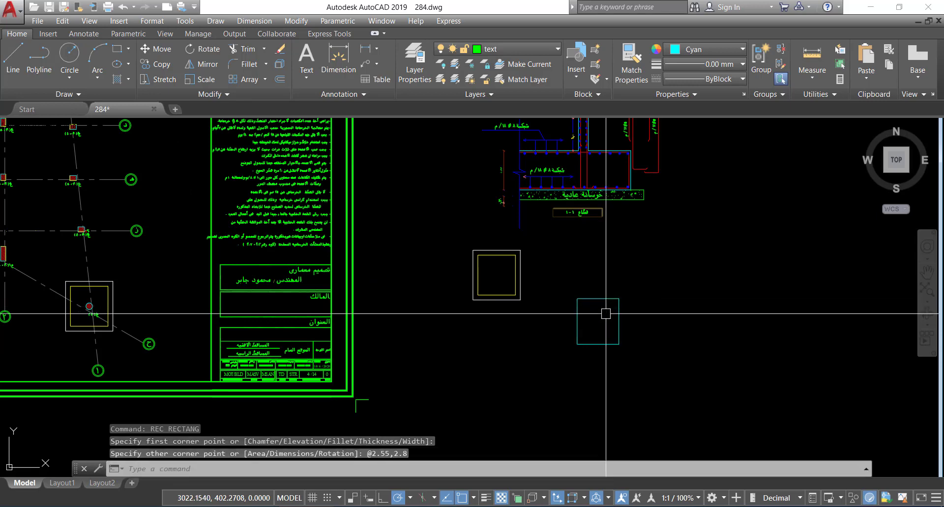
Step: Offset the new rectangle outward by the 0.3 gap between the existing footing's outlines to form its P.C outline
click(608, 318)
text(p)
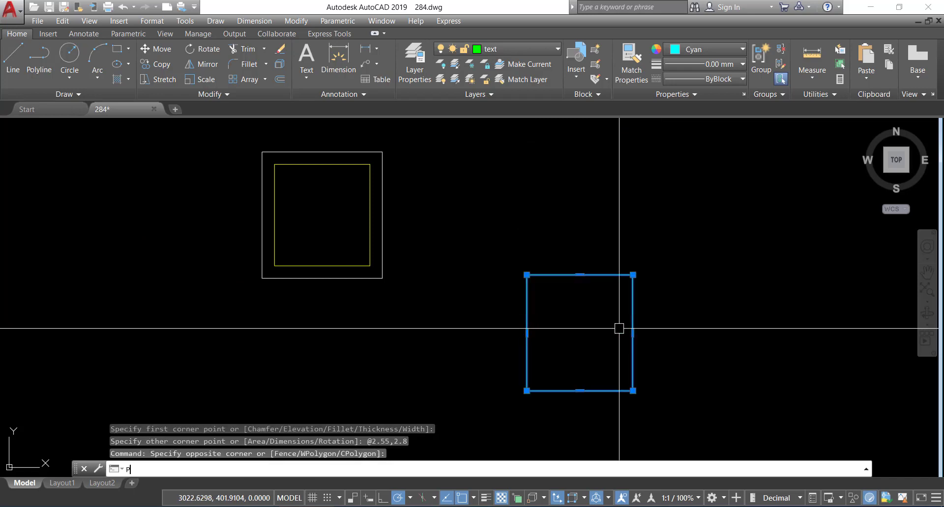
key(Return)
key(Escape)
text(o)
key(Return)
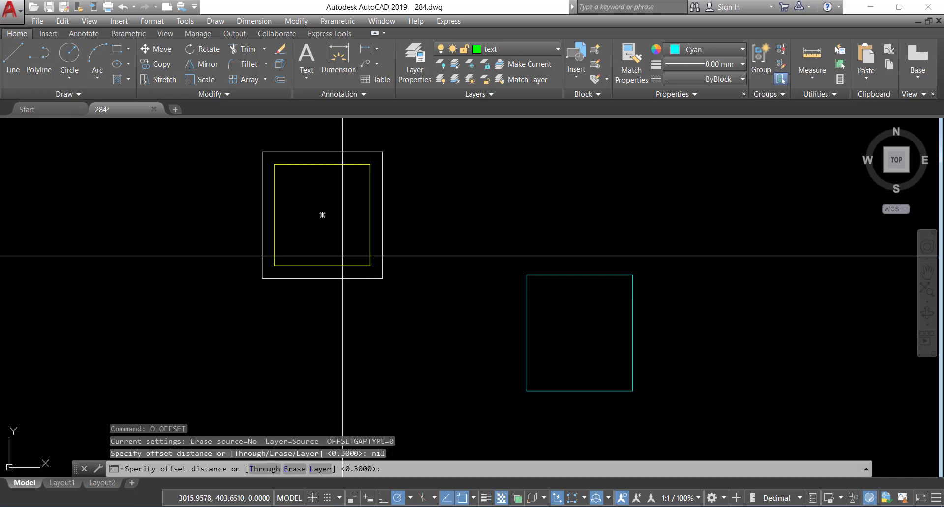
click(370, 266)
click(383, 266)
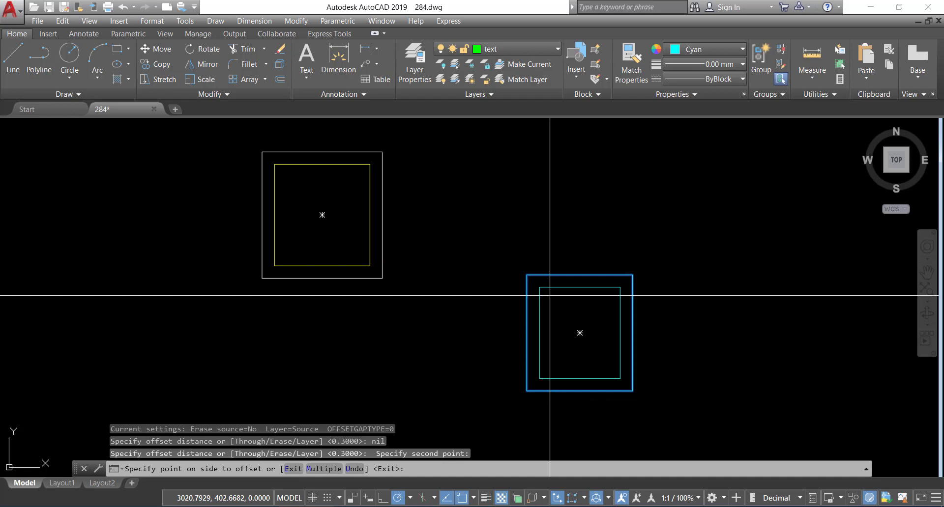
click(405, 296)
key(Escape)
Step: Match the new inner and outer outlines' properties to the yellow R.C and white P.C outlines of the existing footing
text(ma)
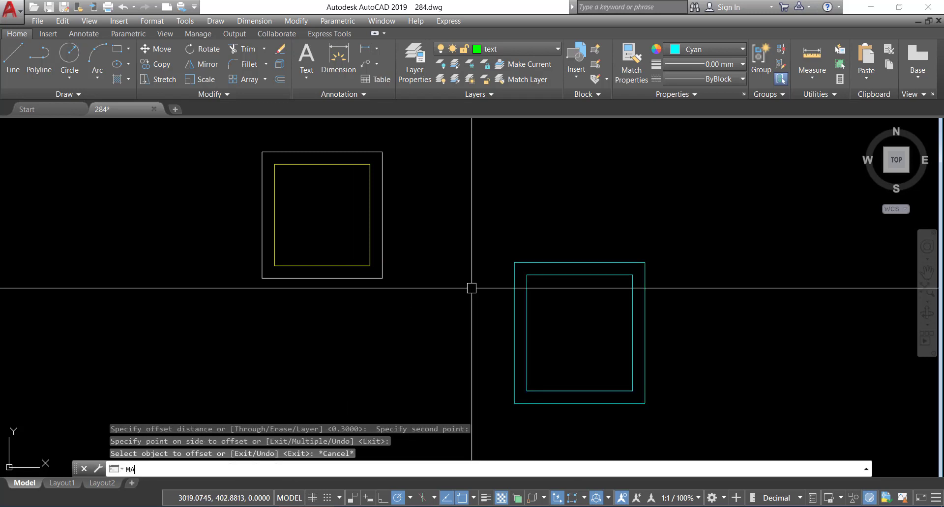
key(Return)
click(311, 266)
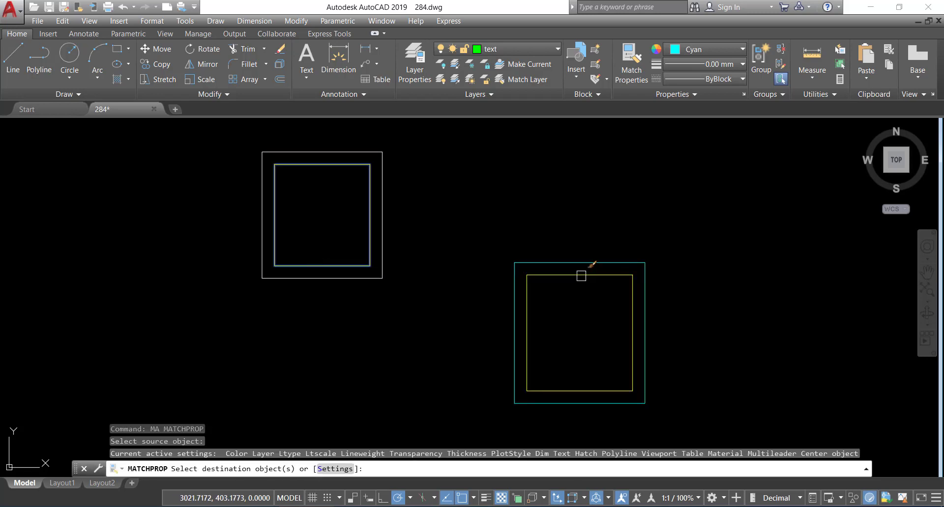
click(582, 275)
key(Return)
key(Return)
click(382, 272)
click(543, 262)
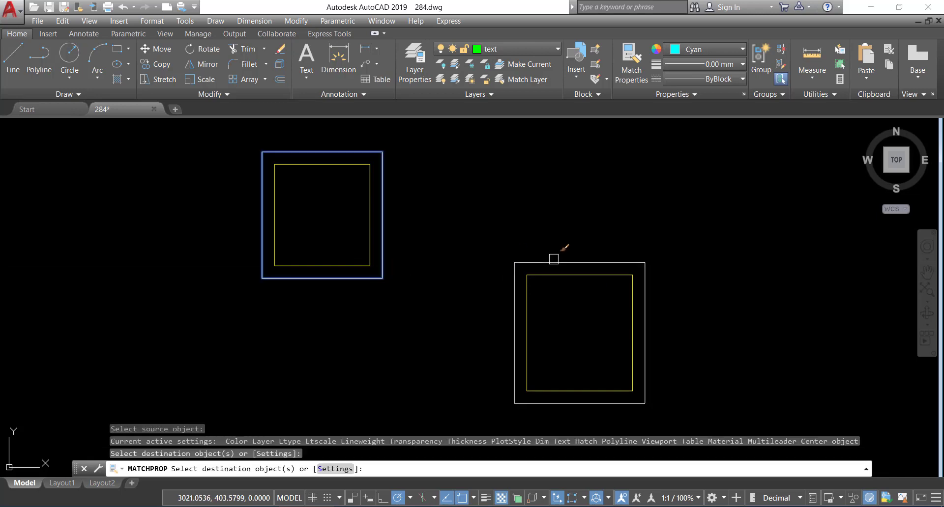
key(Escape)
key(Escape)
Step: Draw a small flat rectangle freehand to the east of the new footing
scroll(552, 238, down, 4)
scroll(583, 280, up, 2)
text(t)
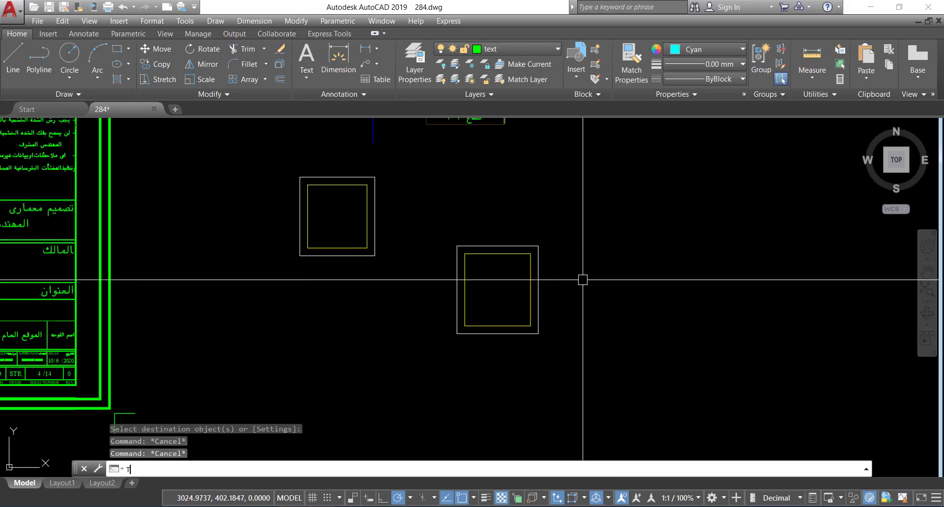
text(ec)
key(Return)
click(598, 257)
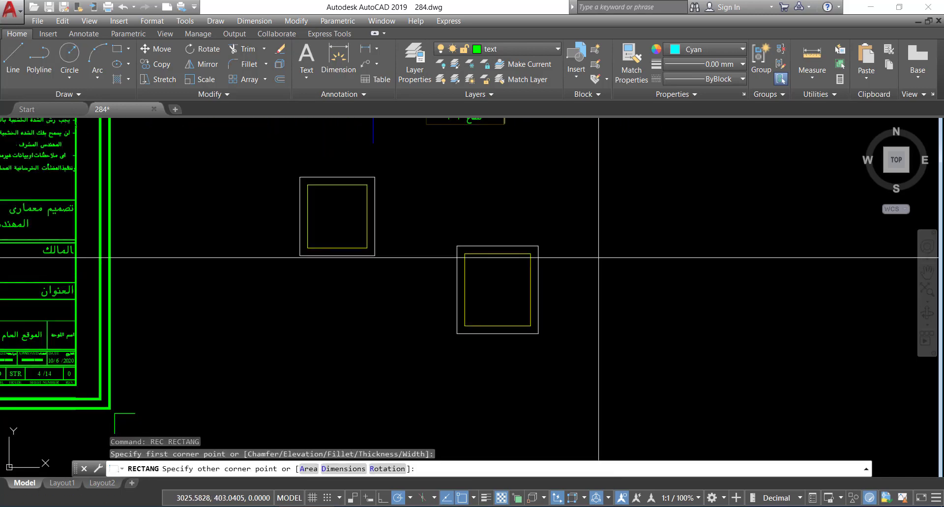
click(654, 272)
key(Escape)
Step: Move the new footing's two outlines by their geometric centre to the empty area southwest of the small rectangle
click(559, 288)
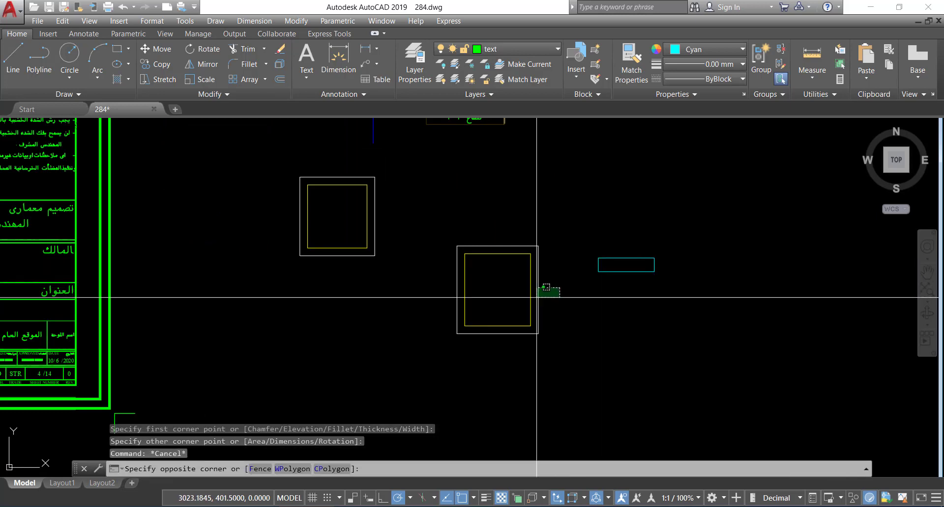
click(537, 293)
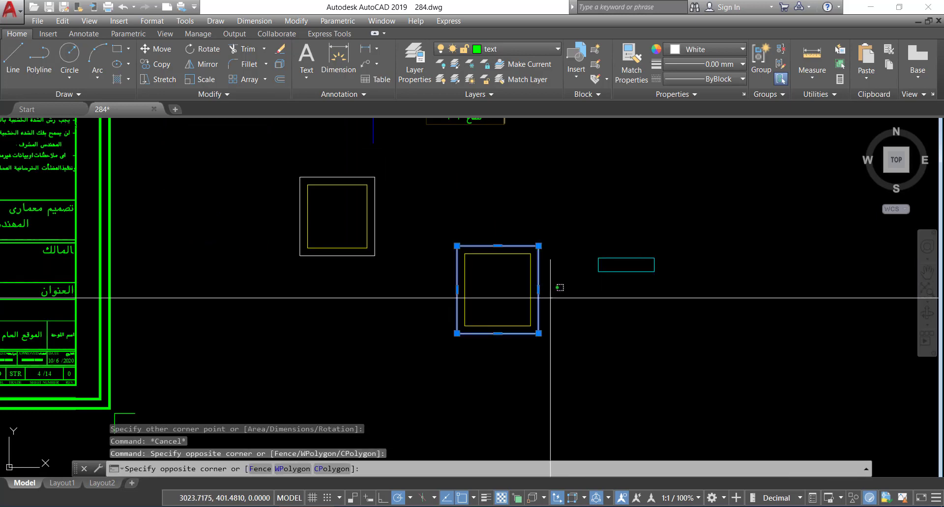
click(562, 281)
click(527, 285)
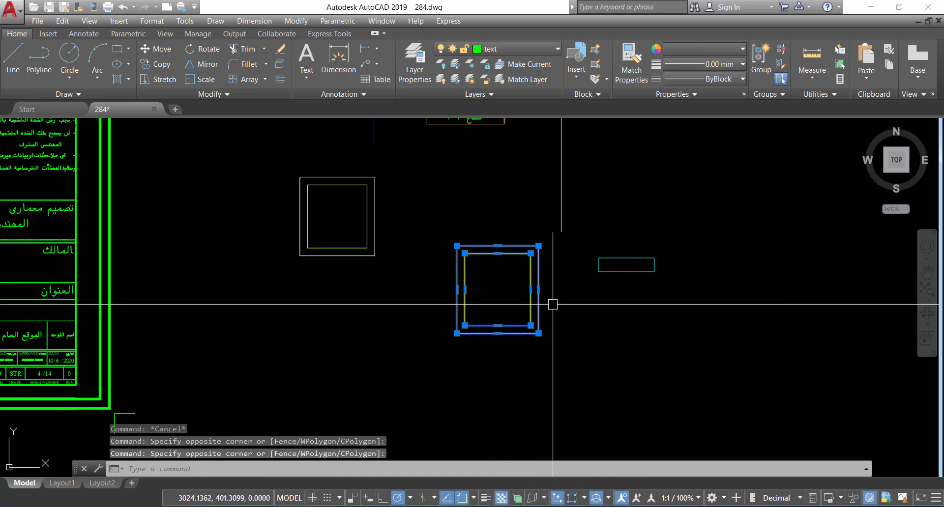
text(m)
key(Return)
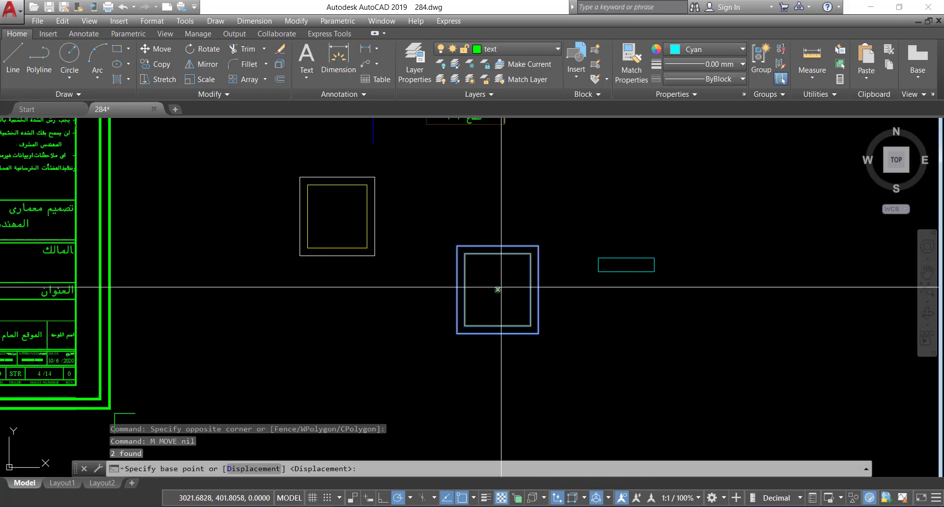
click(497, 289)
scroll(685, 243, up, 2)
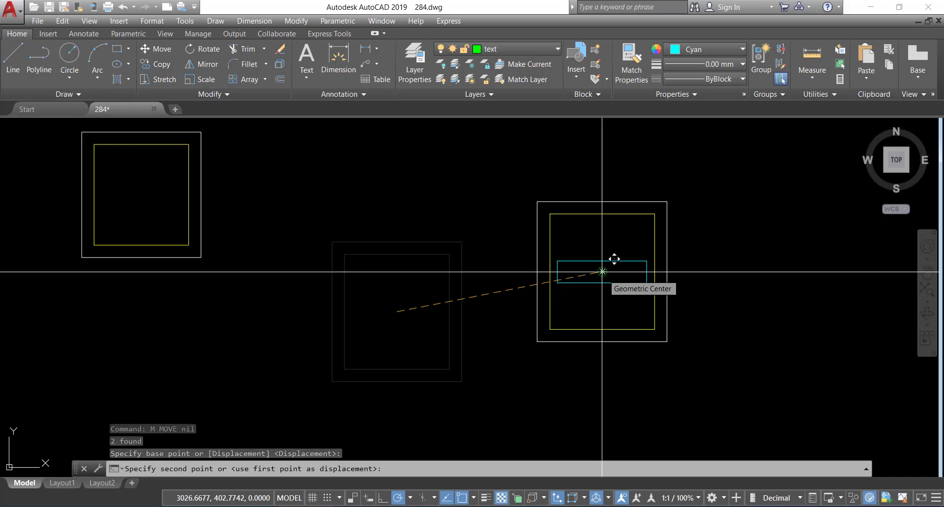
scroll(602, 271, down, 4)
click(567, 297)
Step: Move the new footing's two outlines by their geometric centre onto the centre of the 50×30 column at axes 7 and ب
click(501, 324)
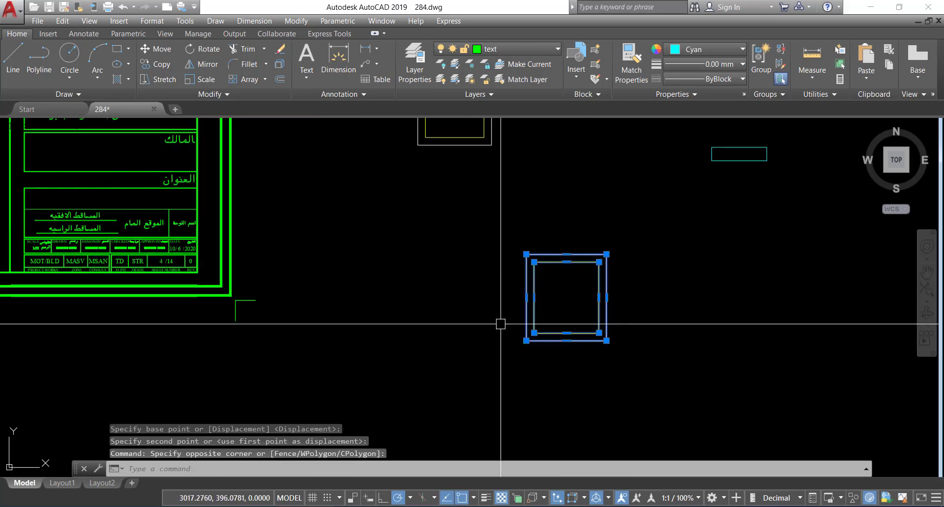
text(m)
key(Return)
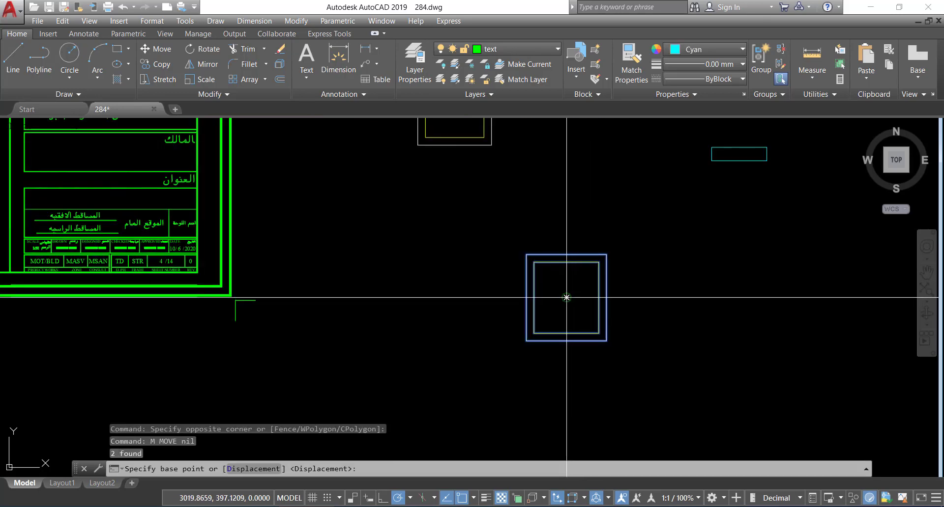
click(566, 297)
scroll(567, 297, down, 4)
scroll(291, 212, up, 1)
scroll(295, 210, down, 1)
scroll(295, 211, up, 4)
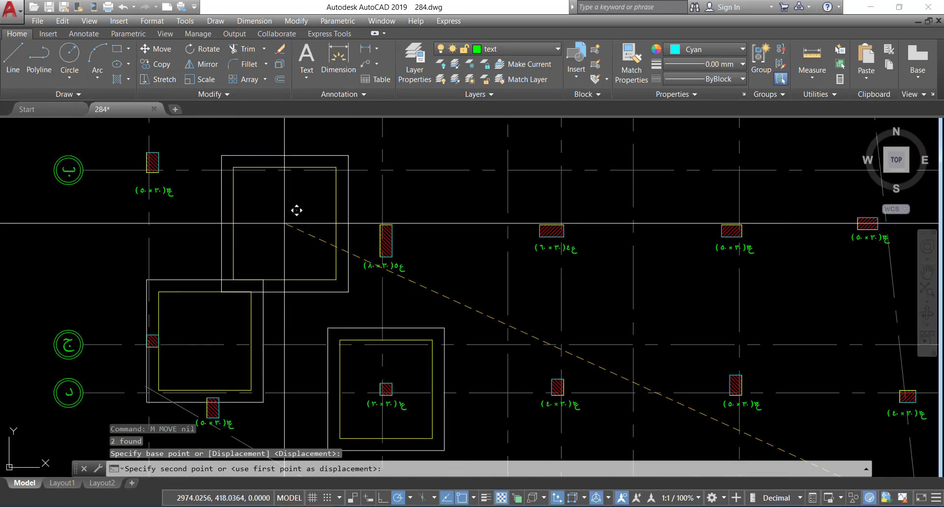
middle_drag(295, 211, 387, 313)
scroll(348, 249, up, 3)
scroll(310, 270, down, 2)
scroll(308, 238, up, 1)
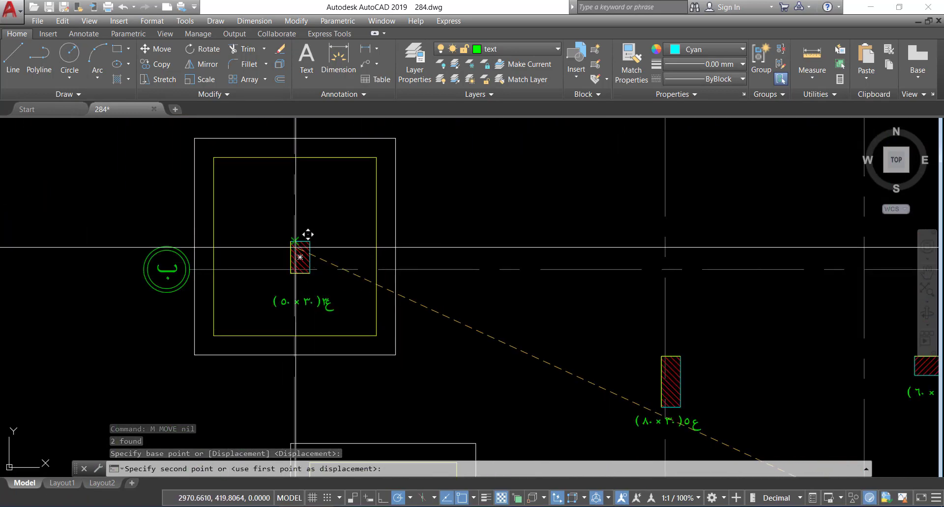
click(299, 261)
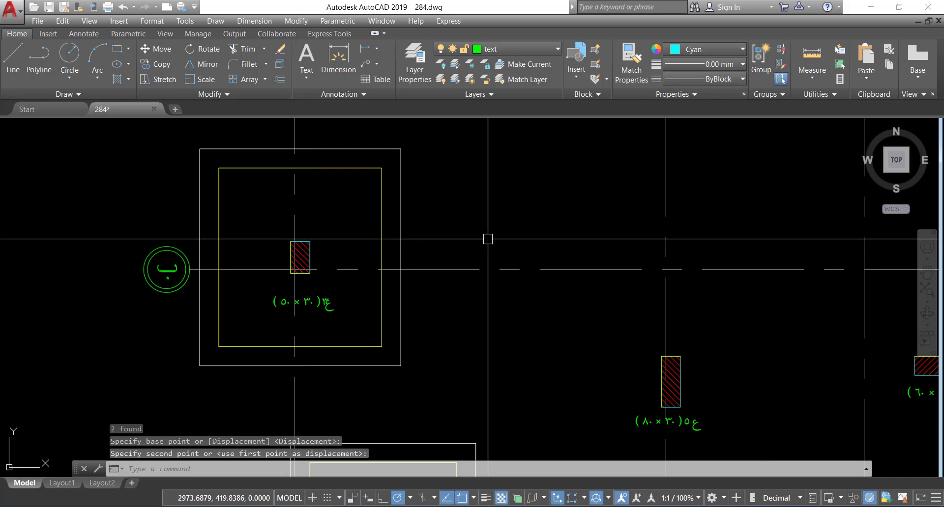
click(446, 212)
click(349, 239)
text(q)
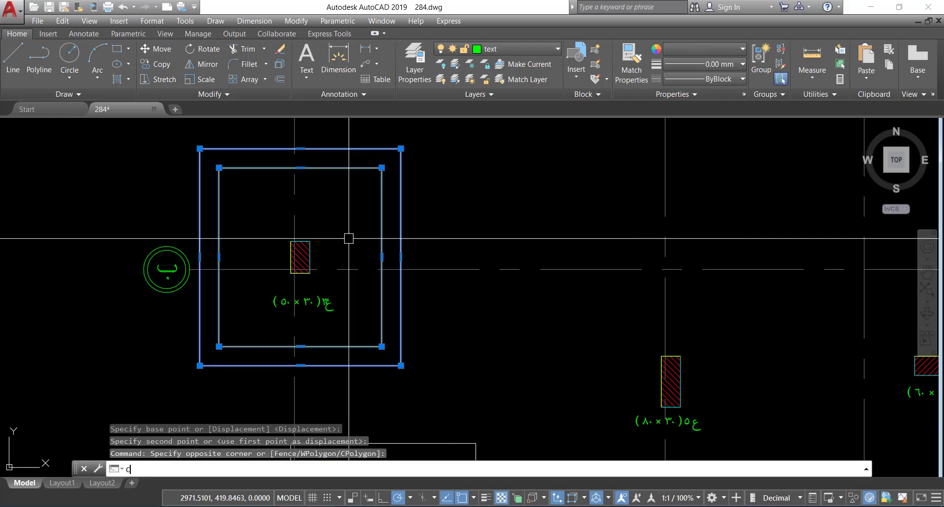
key(Return)
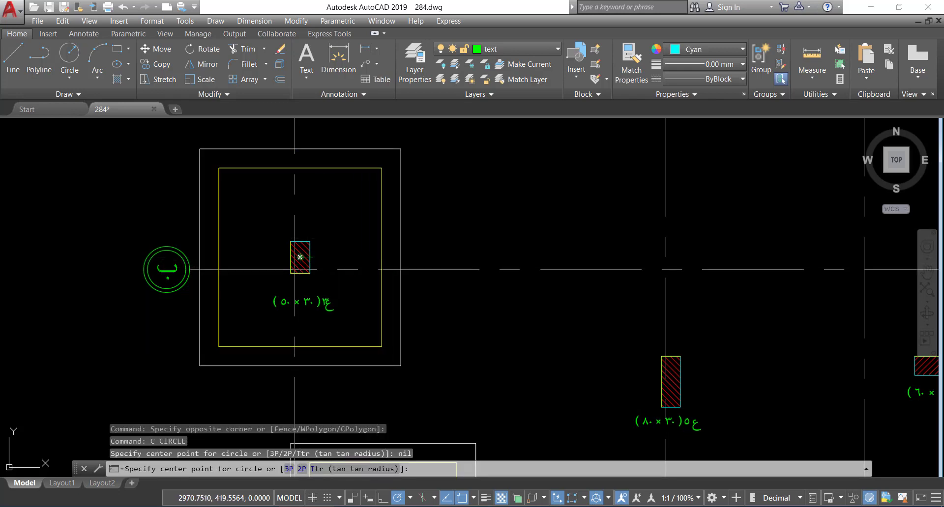
click(299, 257)
key(Escape)
Step: Copy the footing at axes 7 and ب by its centre to the empty area just east of the axis أ bubble
click(410, 204)
click(369, 221)
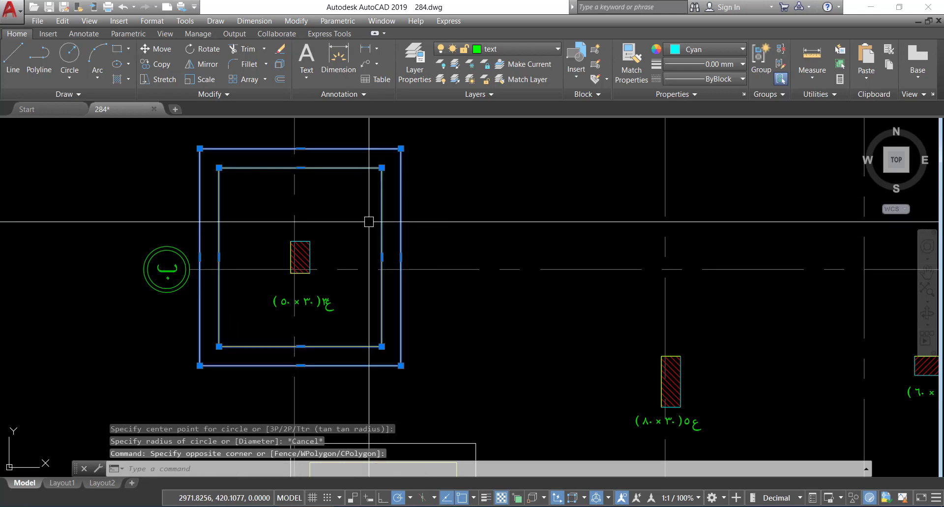
text(q)
text(P)
key(Return)
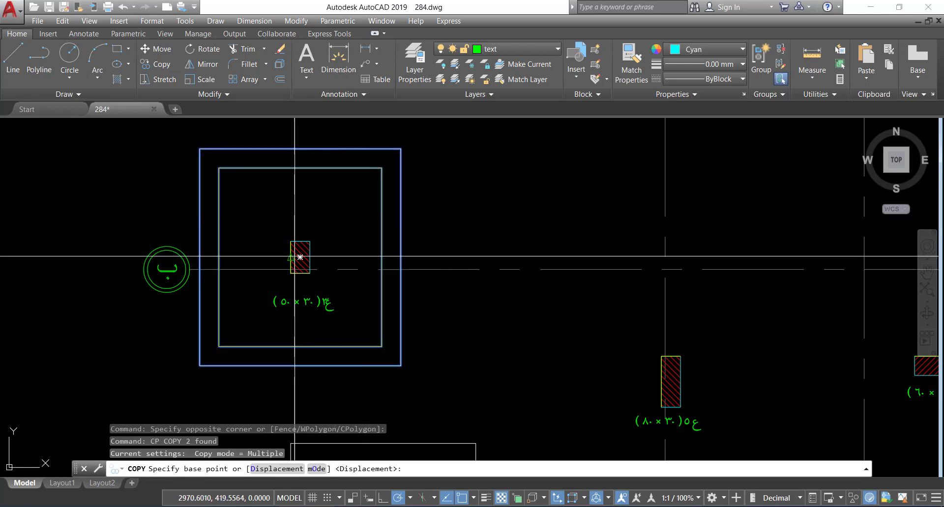
click(300, 257)
scroll(363, 261, down, 5)
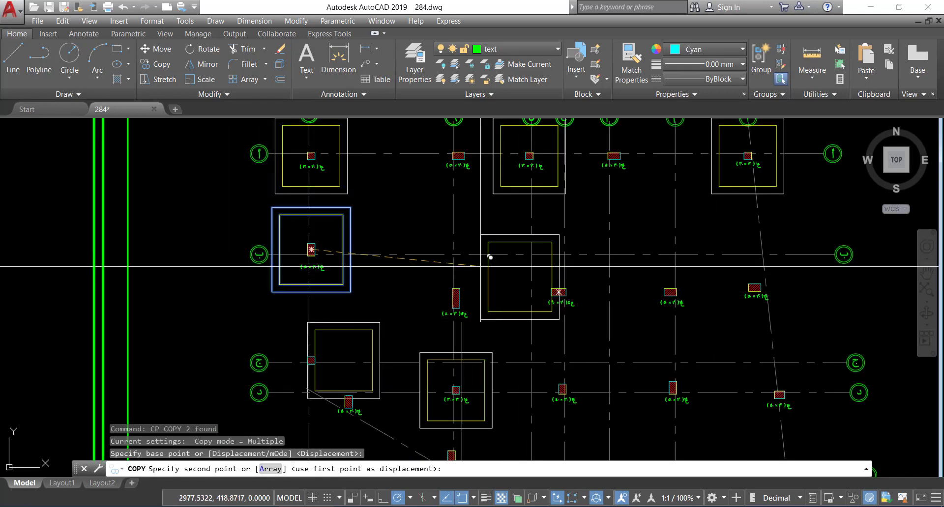
middle_drag(515, 190, 528, 260)
scroll(520, 224, up, 8)
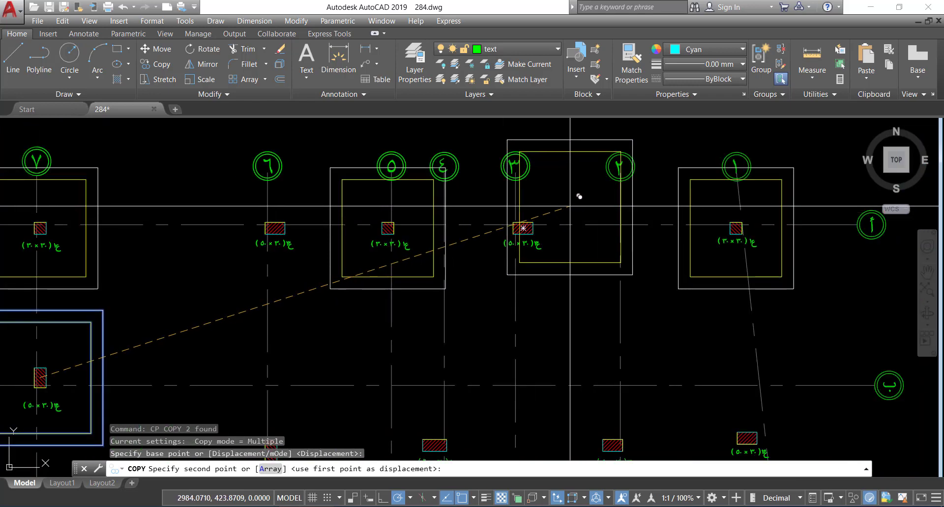
scroll(485, 242, down, 5)
scroll(496, 275, up, 4)
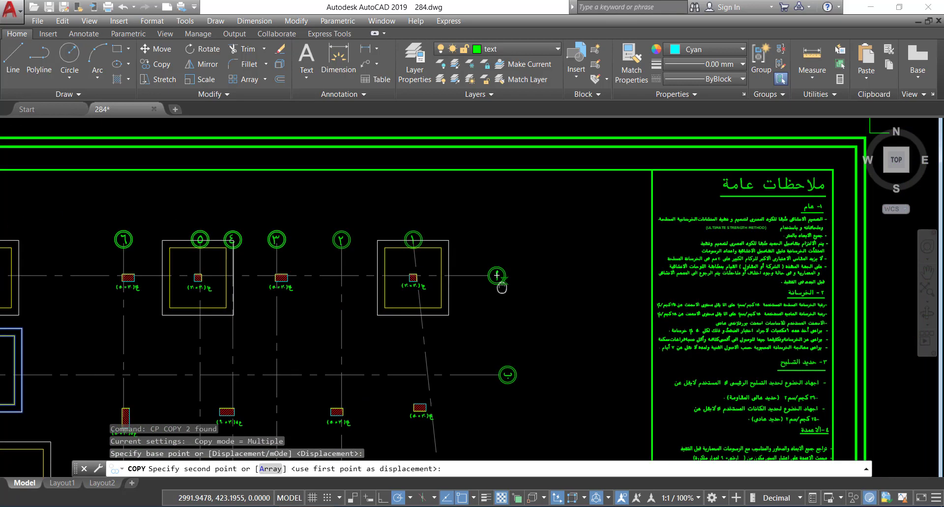
click(554, 303)
key(Escape)
Step: Rotate the copied footing's two outlines by 270°
click(555, 303)
click(502, 344)
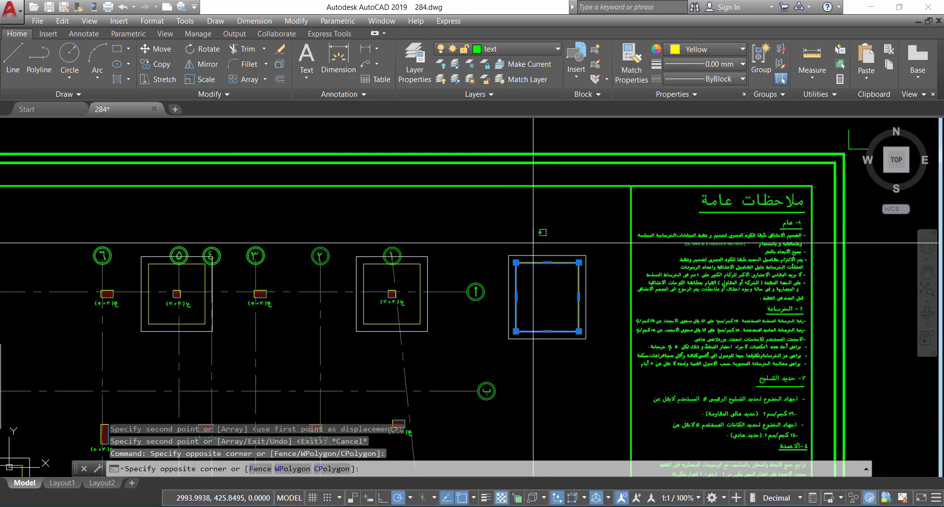
text(R)
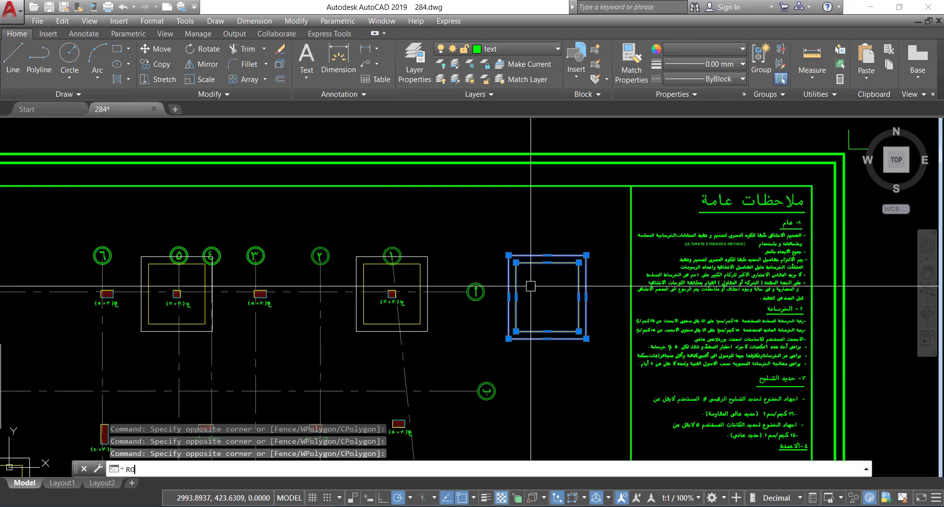
text(O)
key(Return)
click(531, 286)
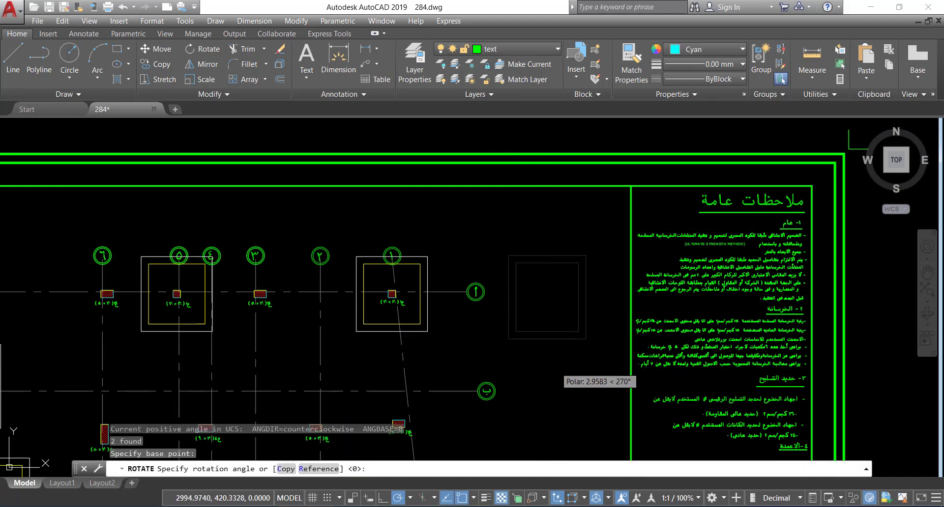
click(531, 369)
Step: Move the rotated footing by its geometric centre onto the centre of the 50×30 column at axes 3 and أ
click(594, 337)
click(550, 288)
text(M)
key(Return)
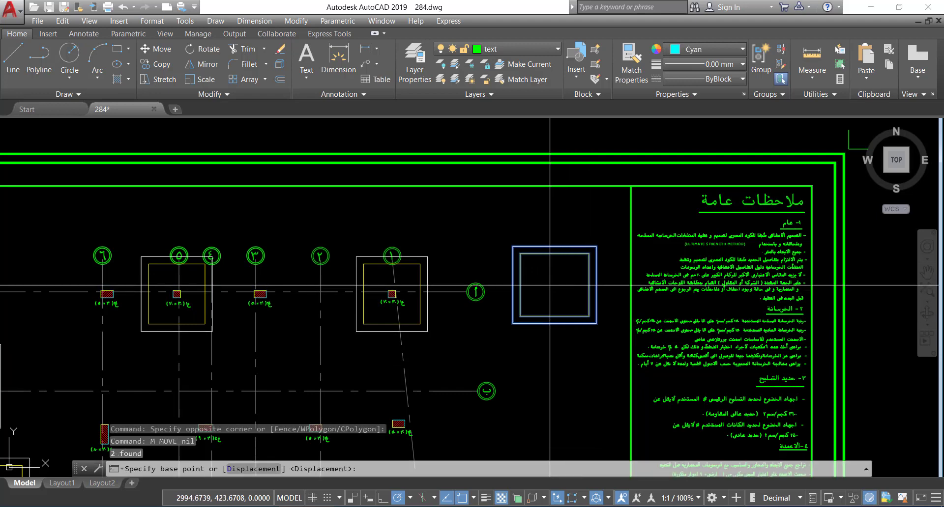
click(554, 285)
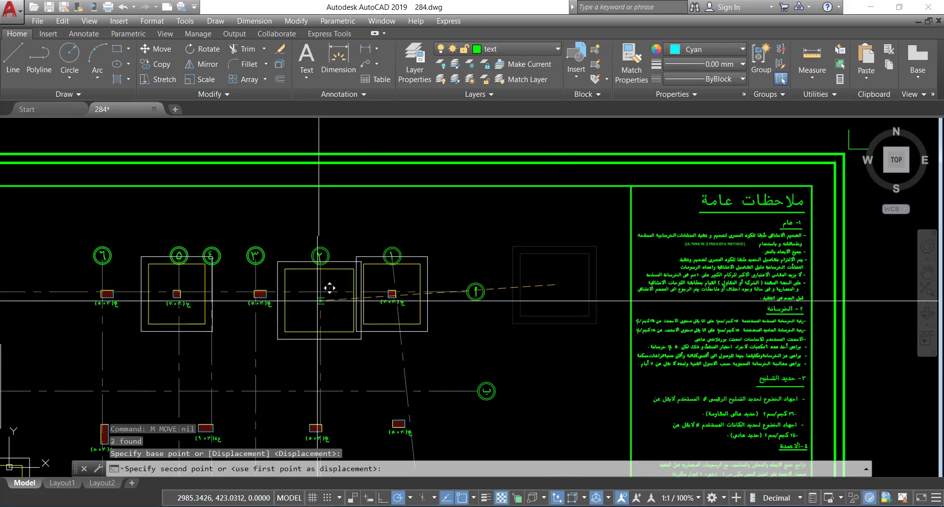
scroll(261, 293, up, 6)
scroll(566, 299, down, 4)
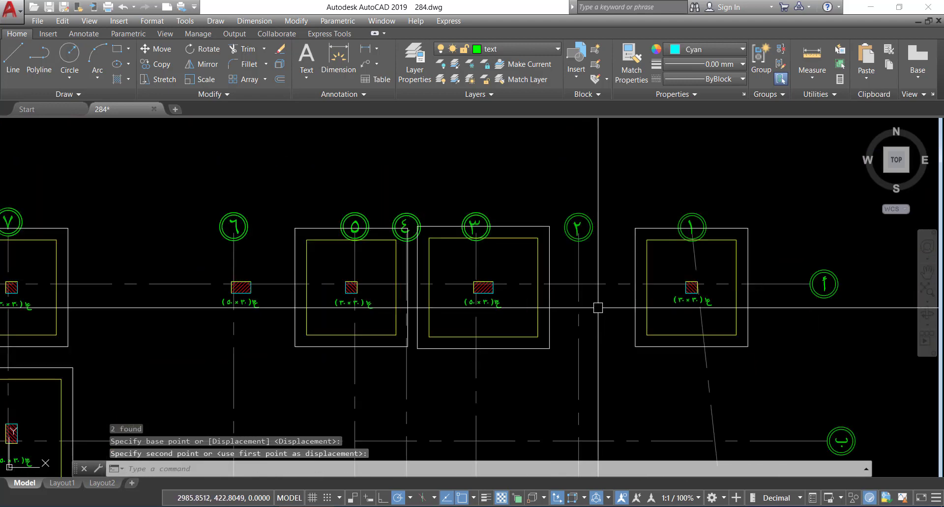
scroll(394, 293, up, 3)
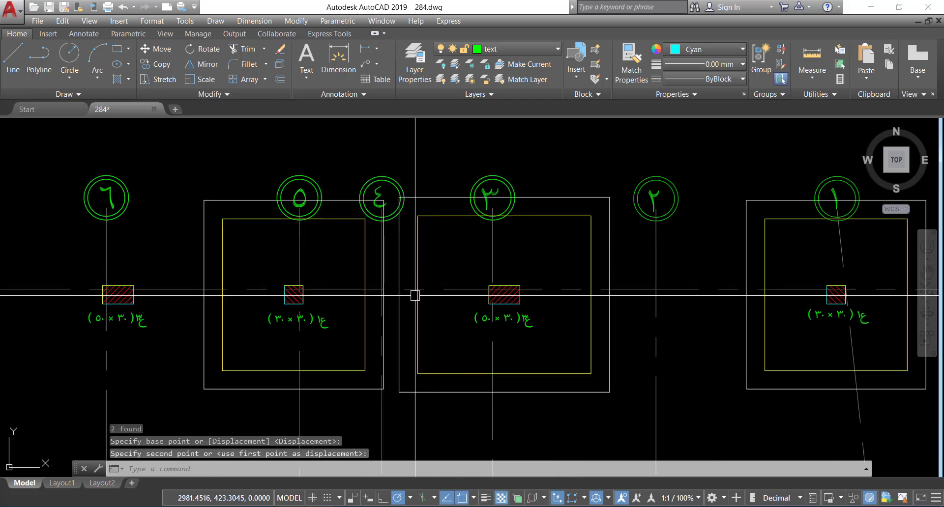
click(622, 322)
click(621, 322)
click(551, 330)
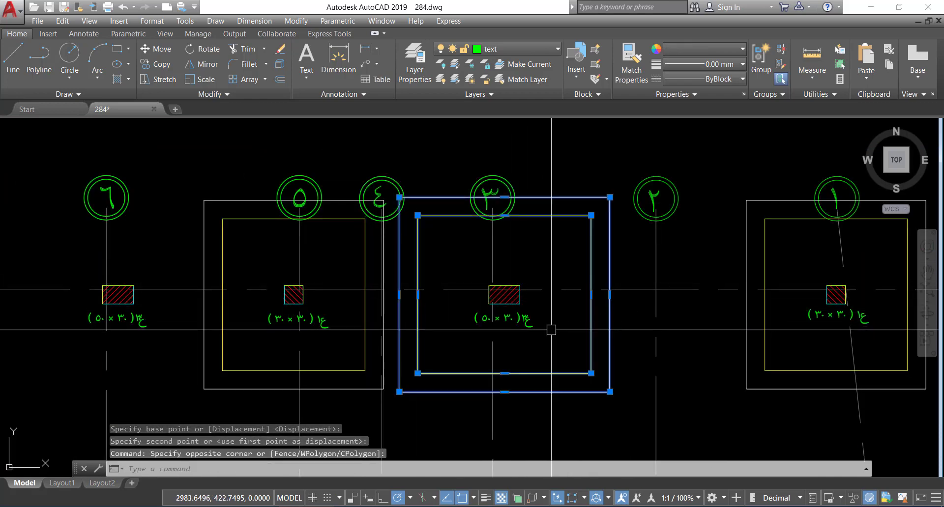
text(q)
key(Return)
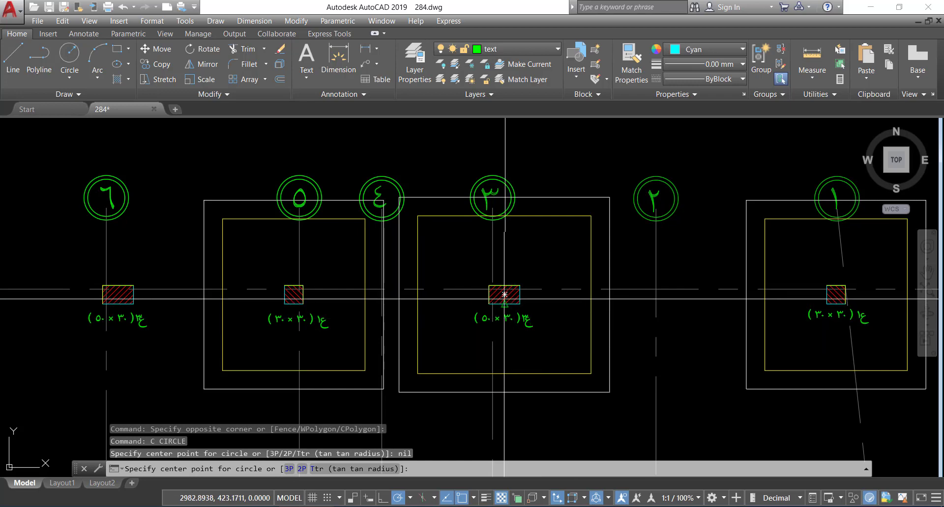
click(507, 295)
key(Escape)
scroll(143, 331, up, 2)
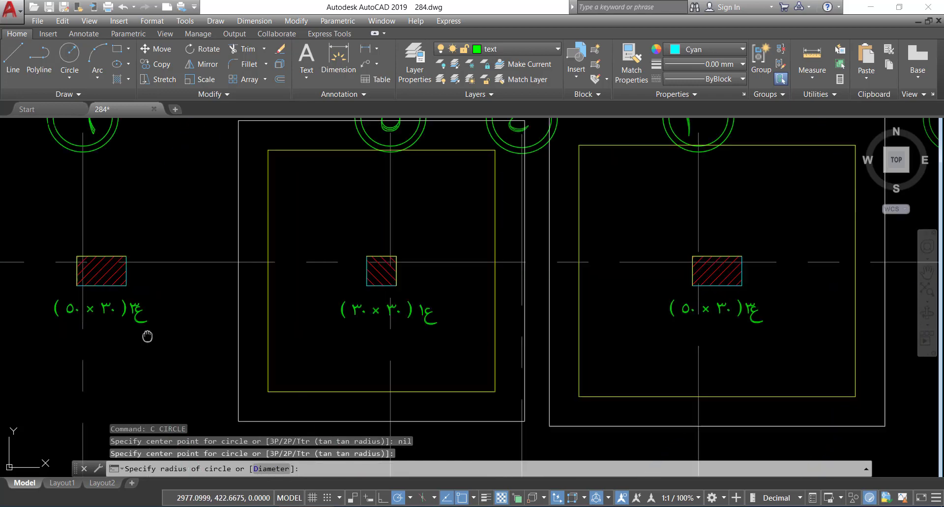
scroll(479, 368, down, 4)
scroll(479, 369, up, 3)
scroll(480, 368, up, 2)
click(524, 398)
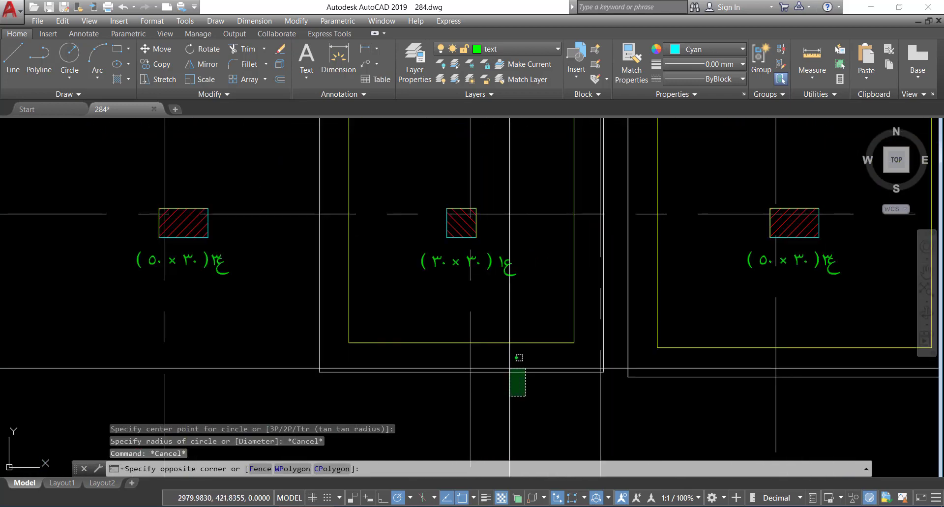
click(490, 305)
text(q)
key(Return)
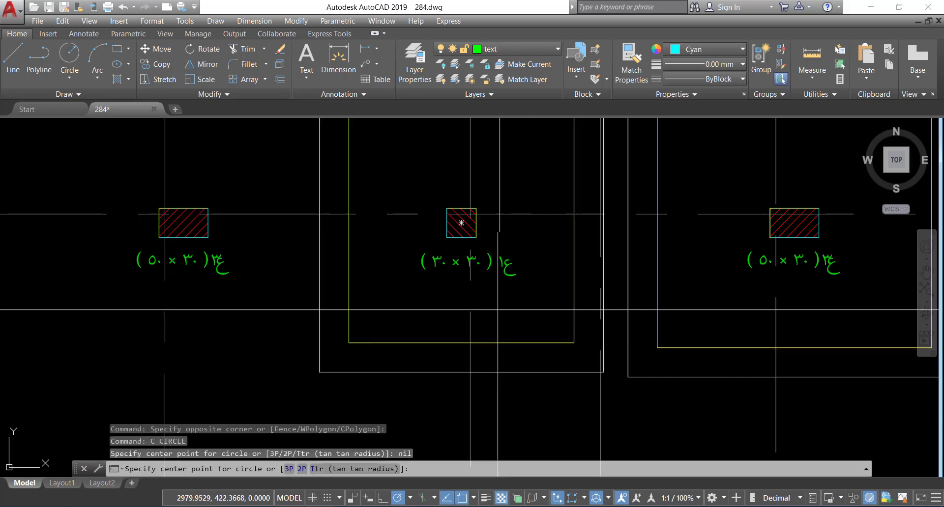
click(461, 223)
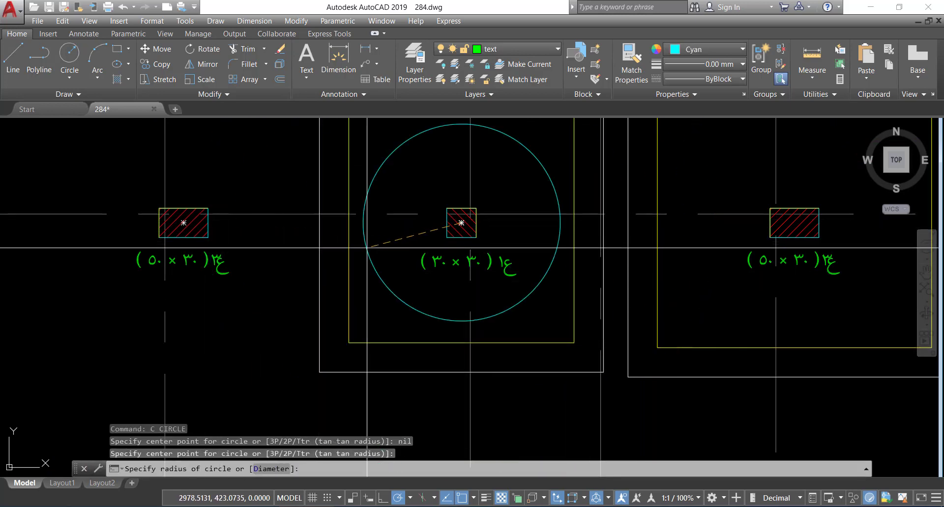
key(Escape)
Step: Copy the footing of the 30×30 column on axis 5 by its centre onto the 50×30 column on axis 6
click(386, 297)
click(281, 374)
text(q)
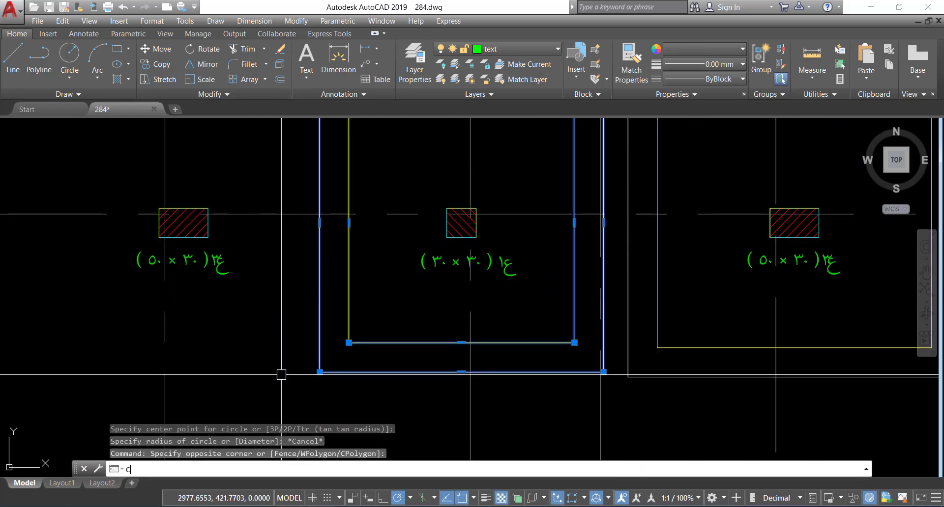
text(p)
key(Return)
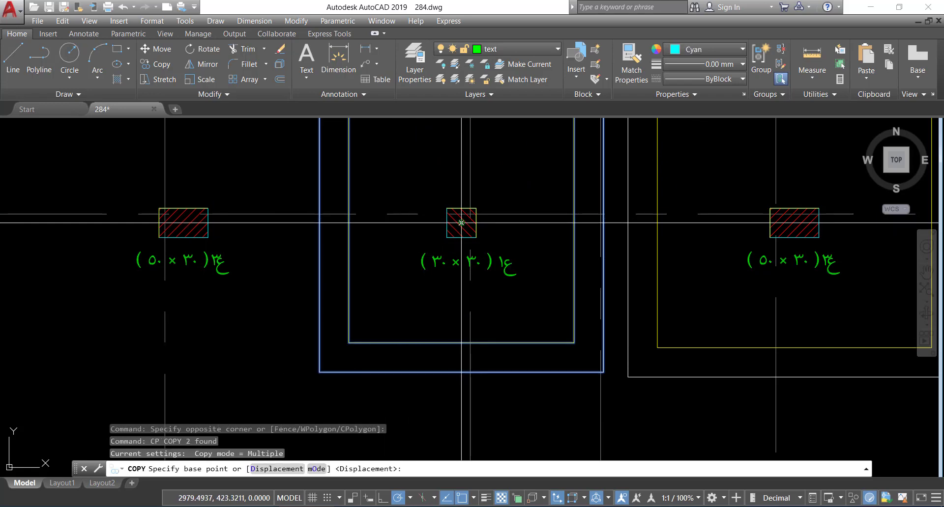
click(461, 223)
click(189, 214)
scroll(418, 339, down, 3)
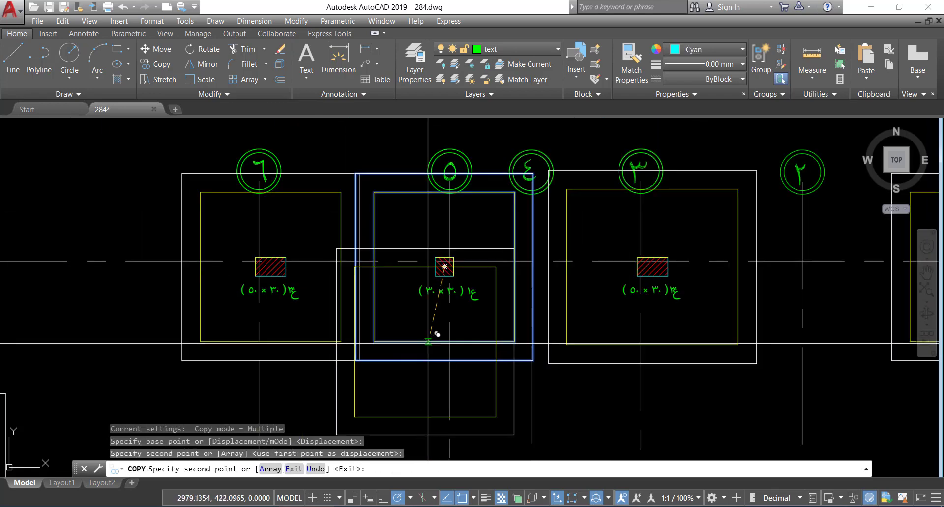
key(Escape)
key(Escape)
scroll(375, 216, up, 6)
click(378, 241)
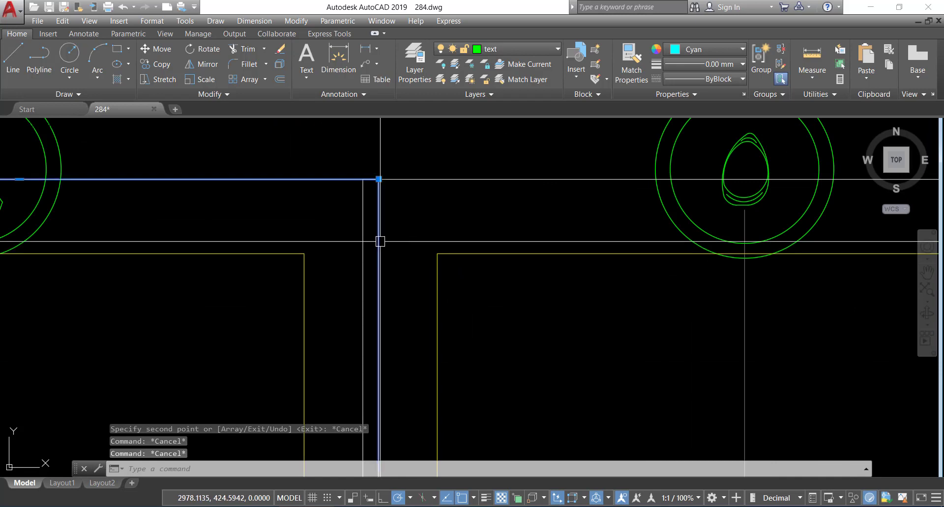
click(370, 225)
key(Escape)
key(Escape)
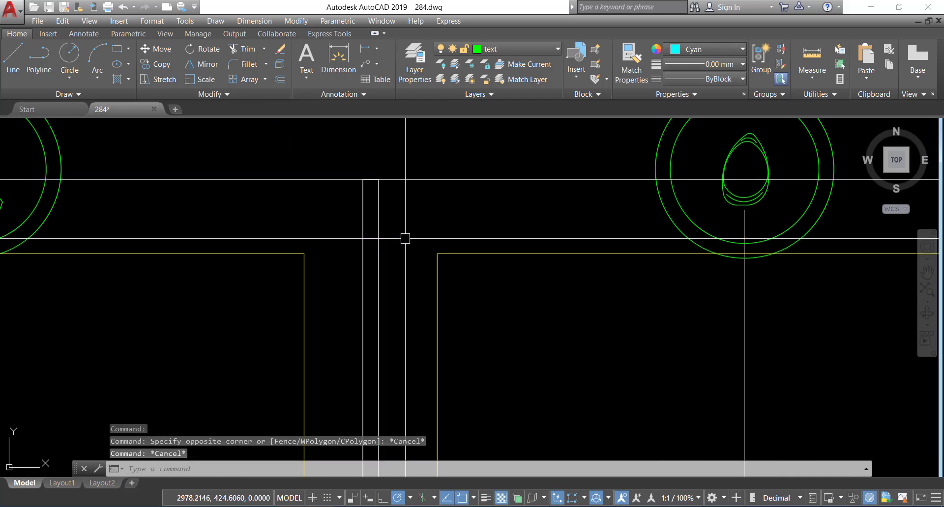
Step: Trim away the overlapping P.C edges between the footings on axes 6 and 5 so they share one P.C outline
text(TR)
key(Return)
key(Return)
click(405, 239)
click(358, 236)
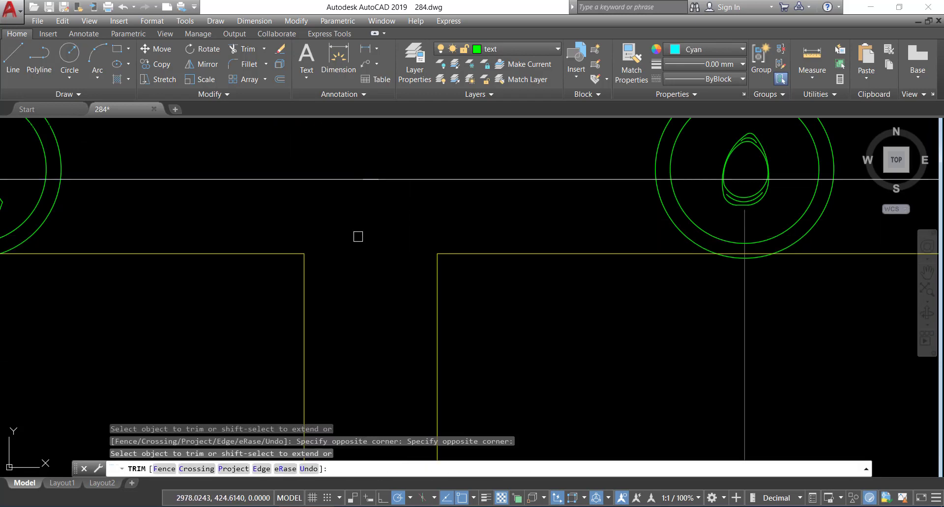
scroll(404, 196, down, 4)
scroll(403, 196, down, 5)
scroll(413, 267, up, 5)
click(407, 327)
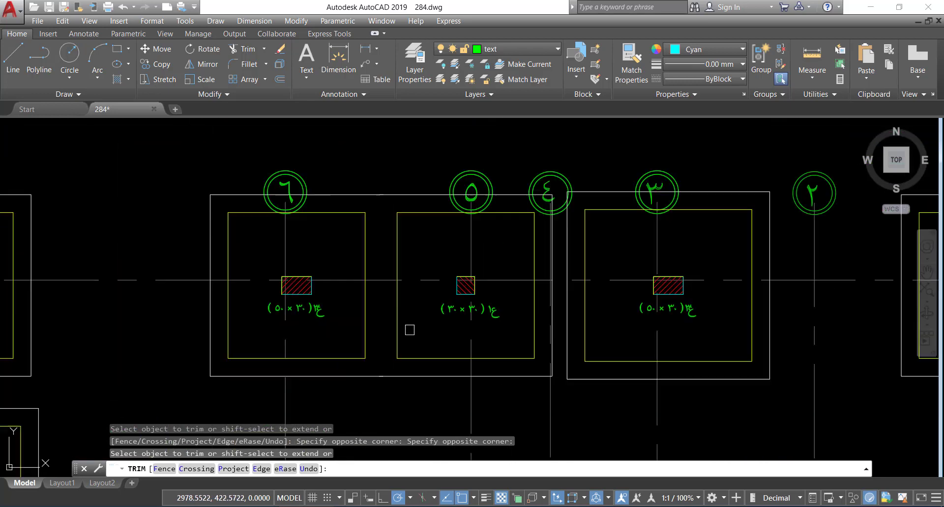
scroll(470, 291, down, 2)
key(Escape)
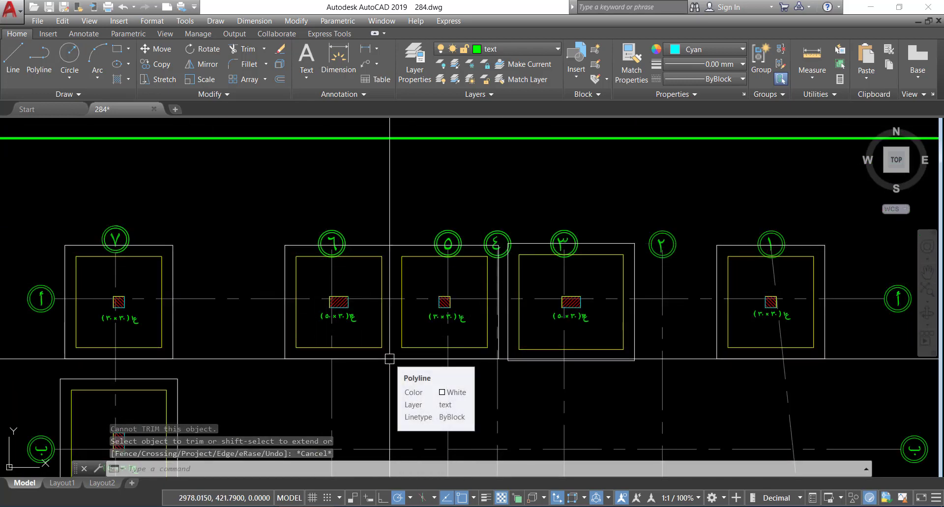
Step: Examine the R.C outlines of the neighbouring footings on axes 6, 5 and 3 along axis أ
scroll(390, 358, up, 2)
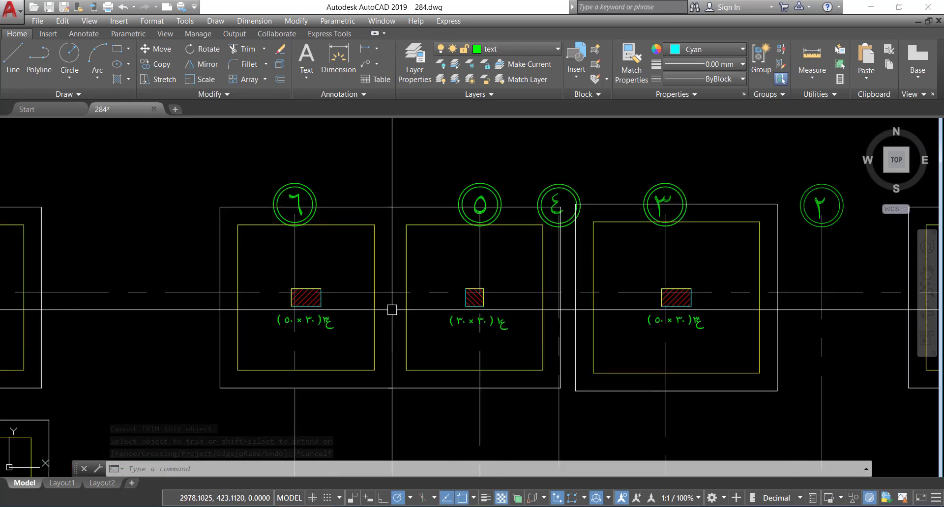
click(375, 272)
click(406, 274)
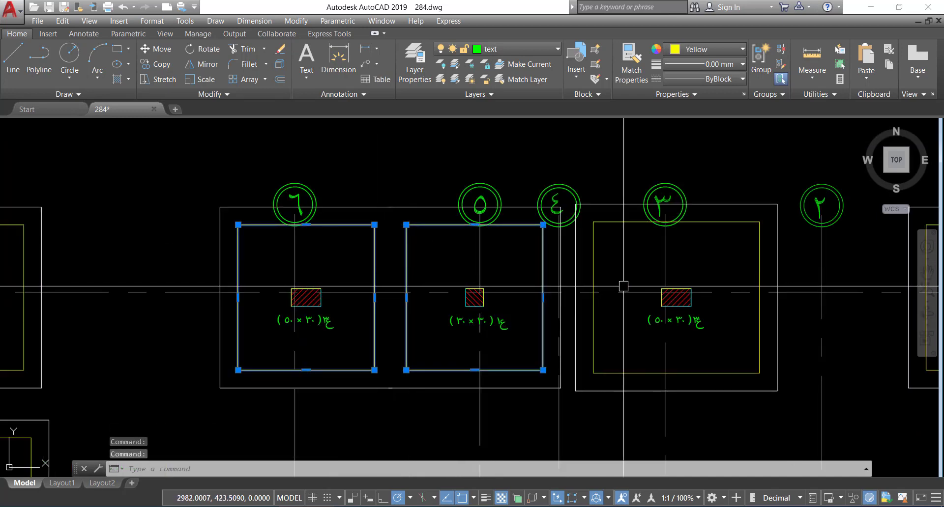
click(593, 265)
scroll(576, 260, down, 2)
scroll(568, 302, down, 2)
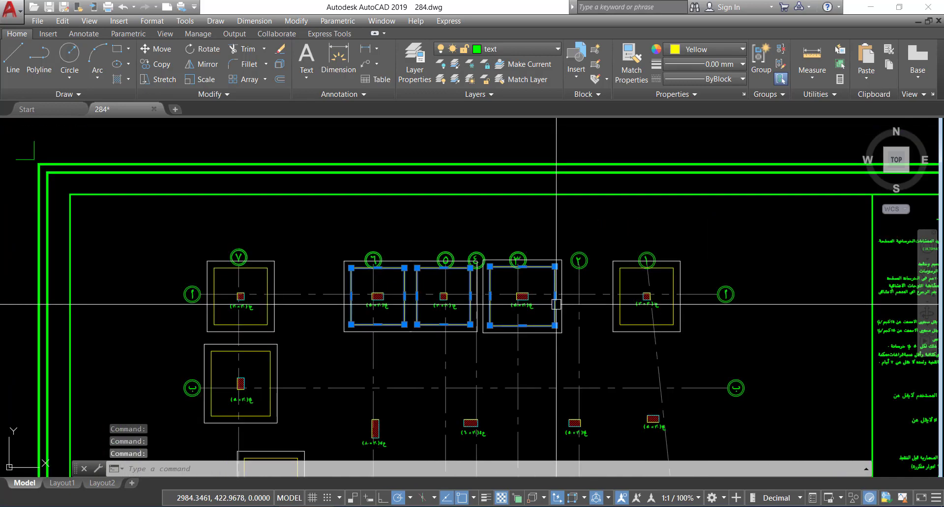
key(Escape)
key(Escape)
scroll(571, 308, down, 2)
middle_drag(570, 307, 585, 297)
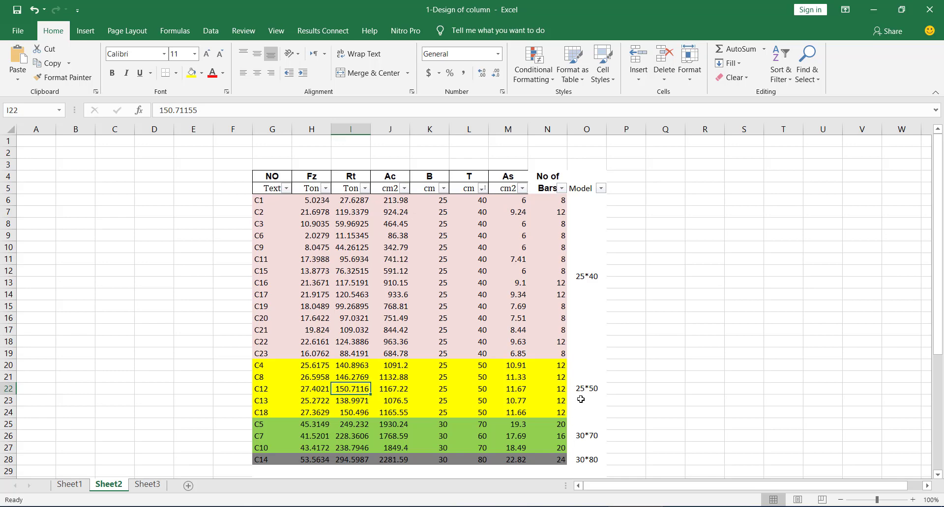
Step: Switch to the column design workbook and check the Rt loads of the 30*70 column group
scroll(581, 399, down, 2)
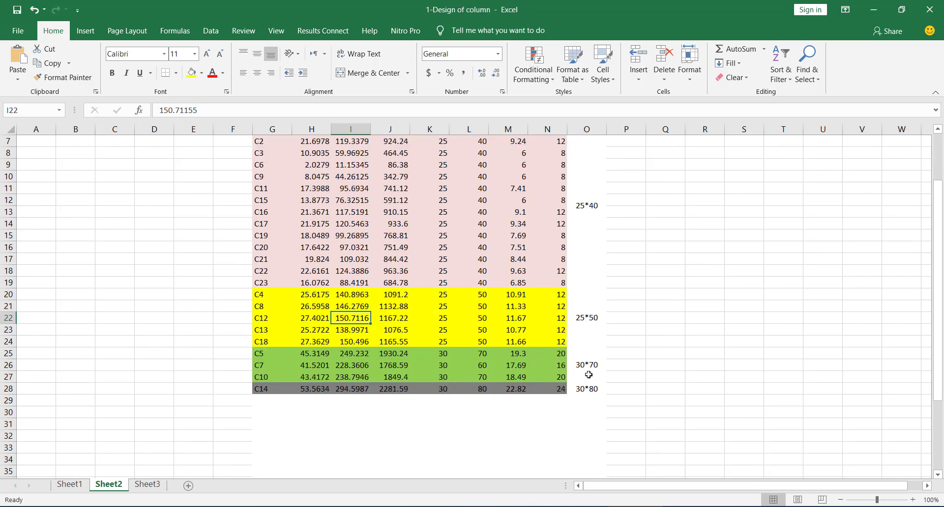
click(593, 369)
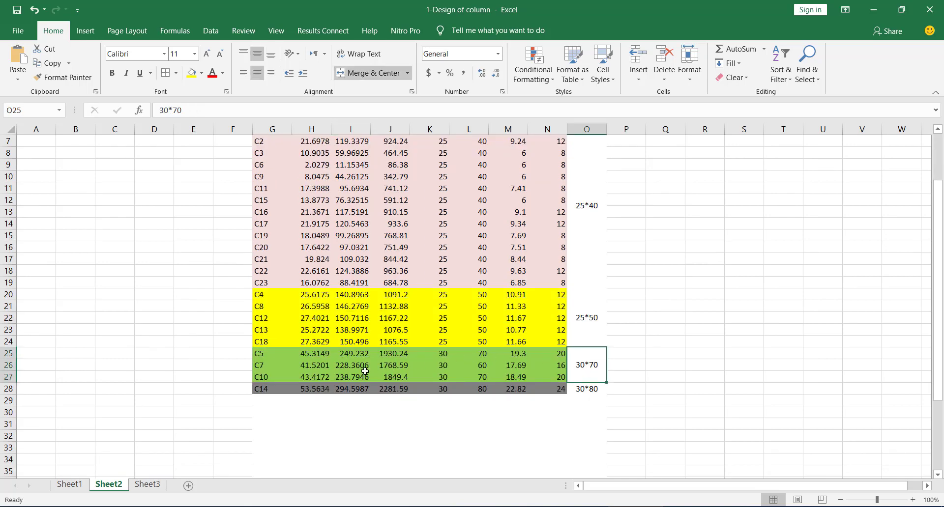
drag(363, 353, 357, 366)
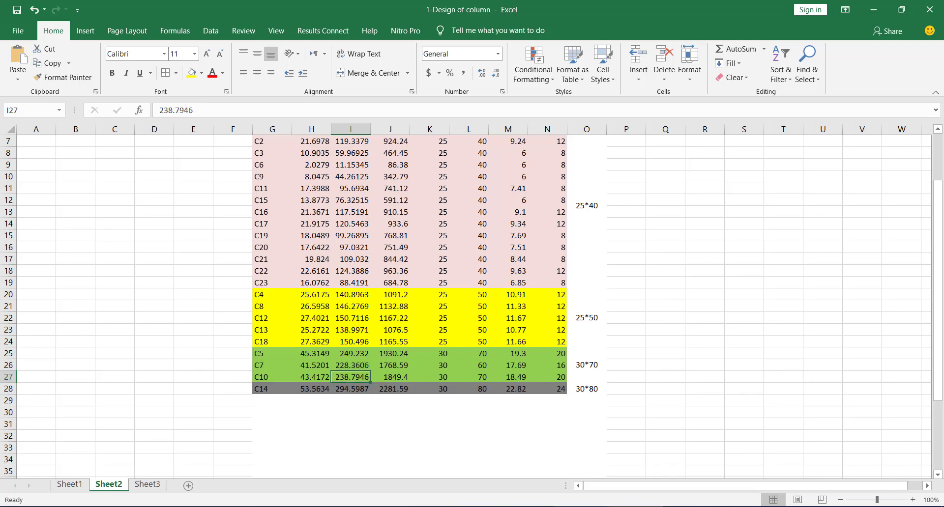
Step: In the RC-Design-U-2007 footings sheet, set F1's column working load to 239 ton and its column dimensions to 30 by 70 cm
key(alt+Tab)
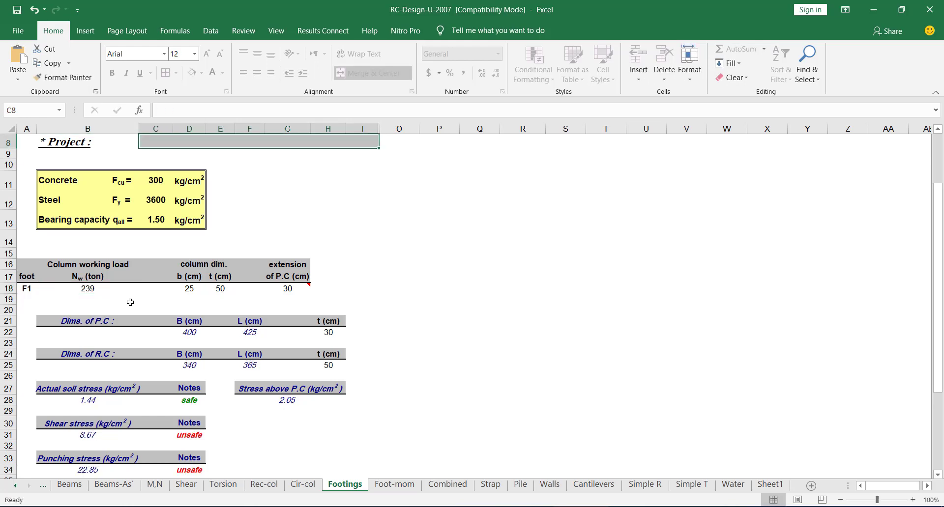
click(201, 290)
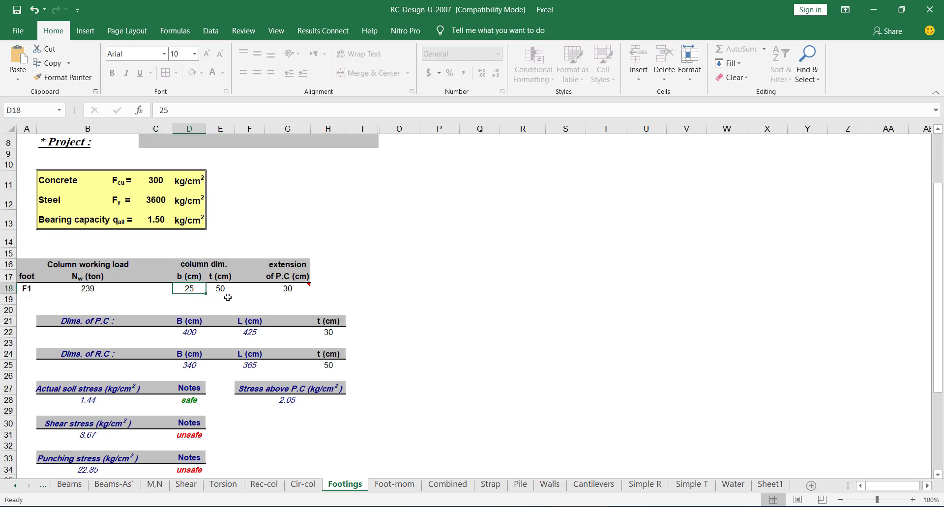
click(224, 288)
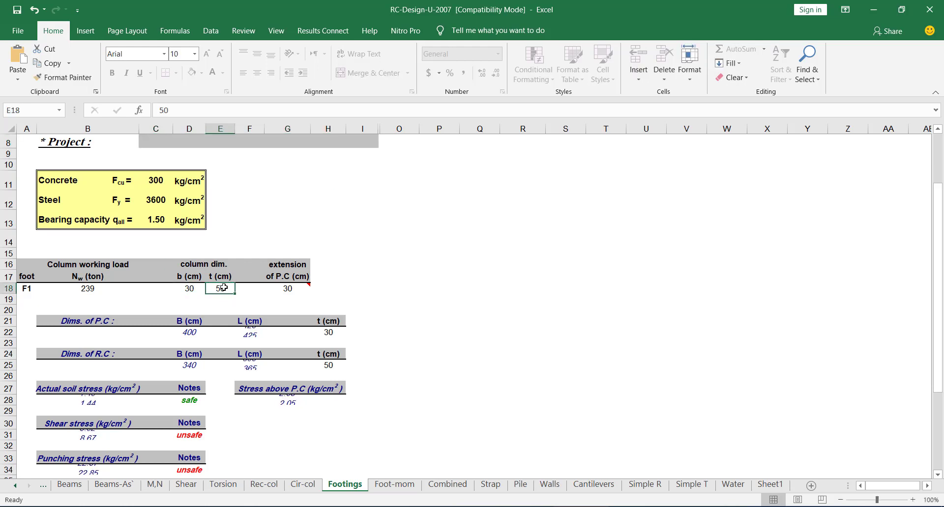
text(70)
key(Return)
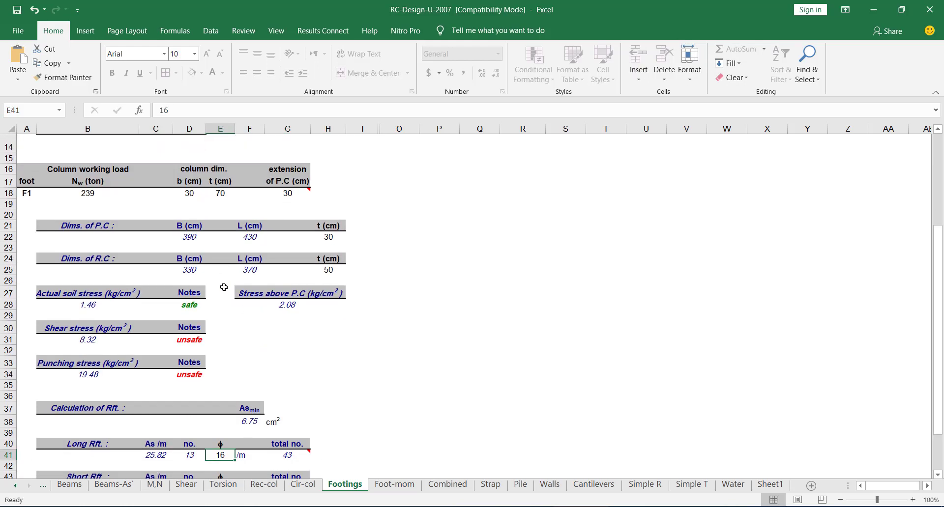
Step: Try R.C thicknesses of 60 cm and 70 cm for footing F1
scroll(303, 312, up, 2)
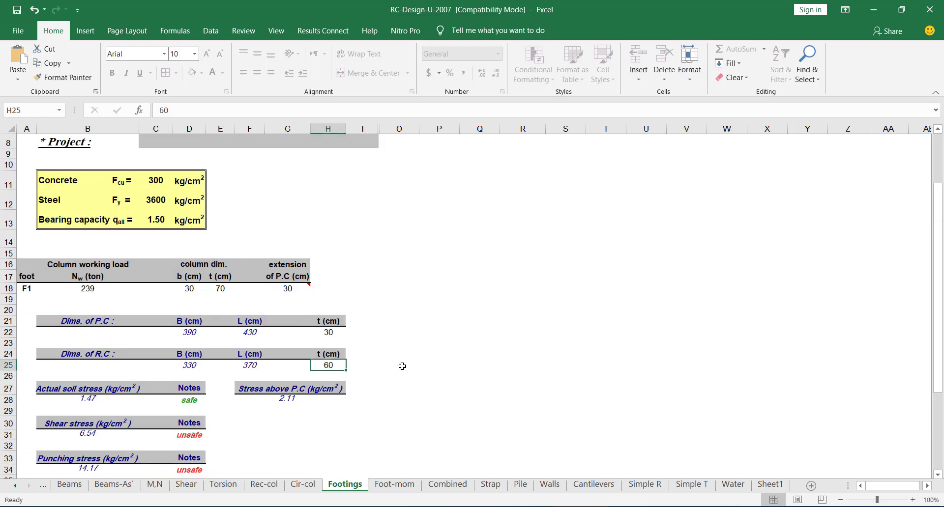
scroll(320, 341, down, 1)
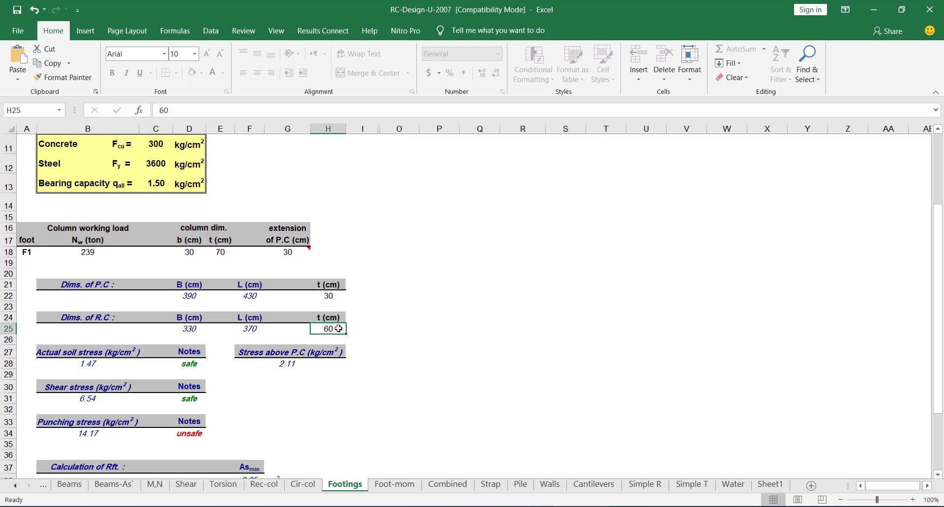
key(Tab)
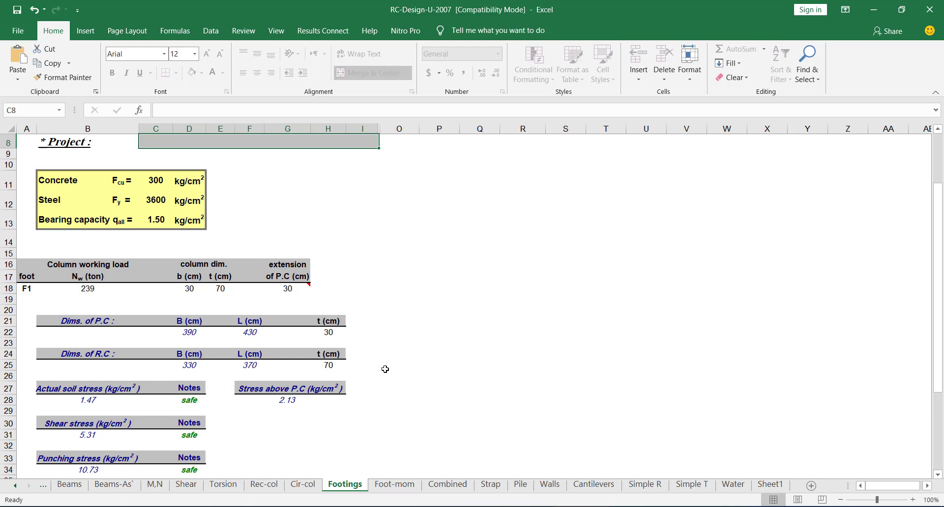
Step: Set the R.C thickness of footing F1 to 65 cm
scroll(385, 369, down, 1)
click(332, 328)
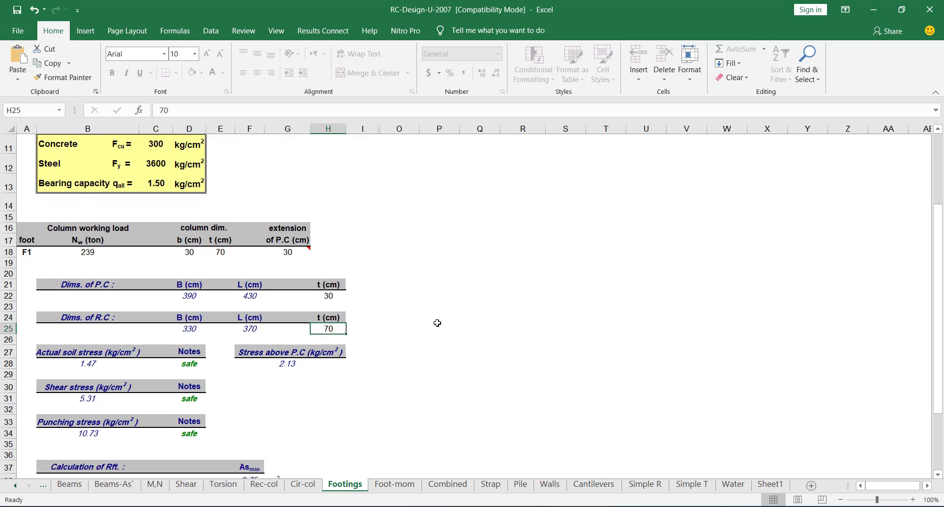
text(65)
key(Return)
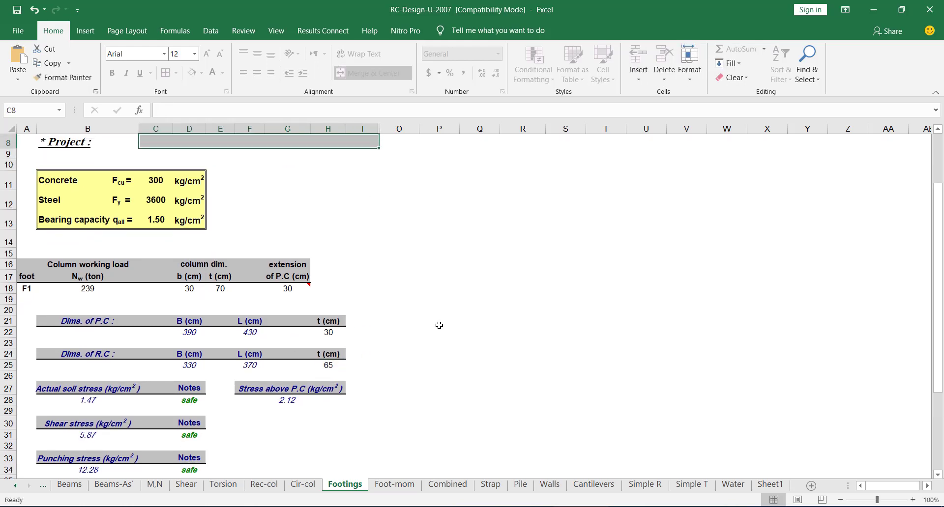
Step: Review F1's P.C and R.C dimensions, stress checks, and long and short reinforcement results
scroll(443, 322, down, 2)
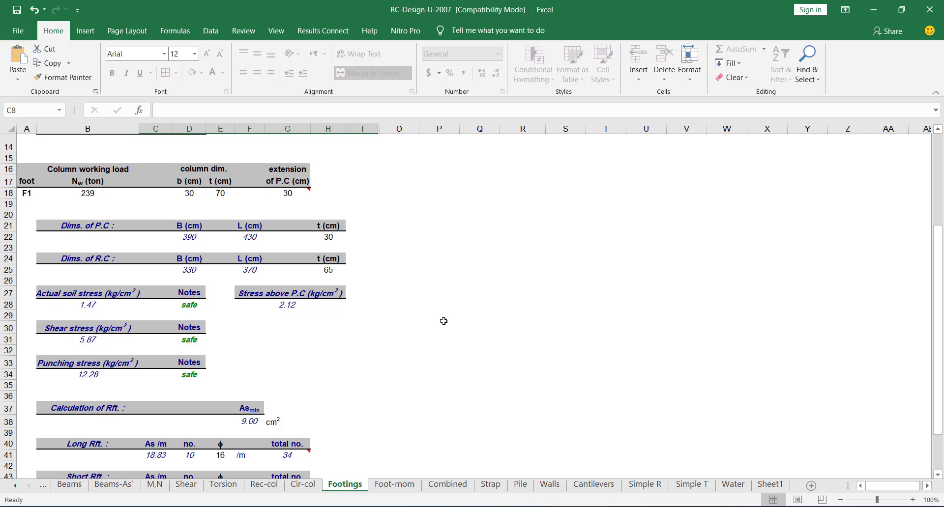
scroll(314, 344, up, 5)
scroll(199, 379, down, 3)
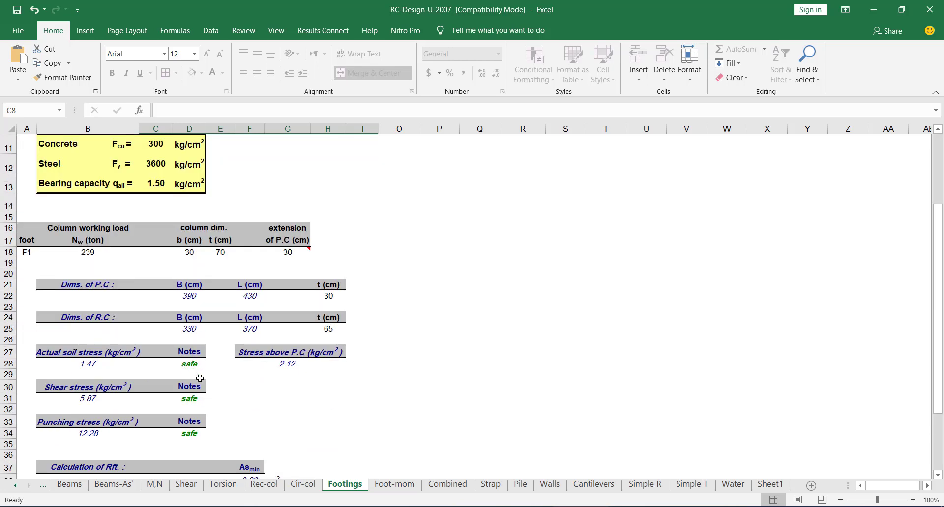
scroll(233, 325, down, 4)
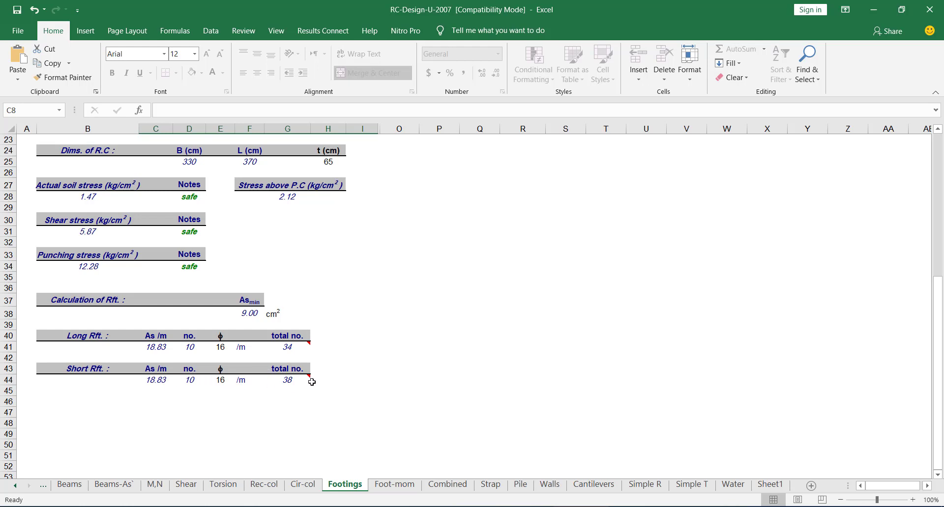
scroll(310, 381, up, 7)
scroll(194, 397, down, 1)
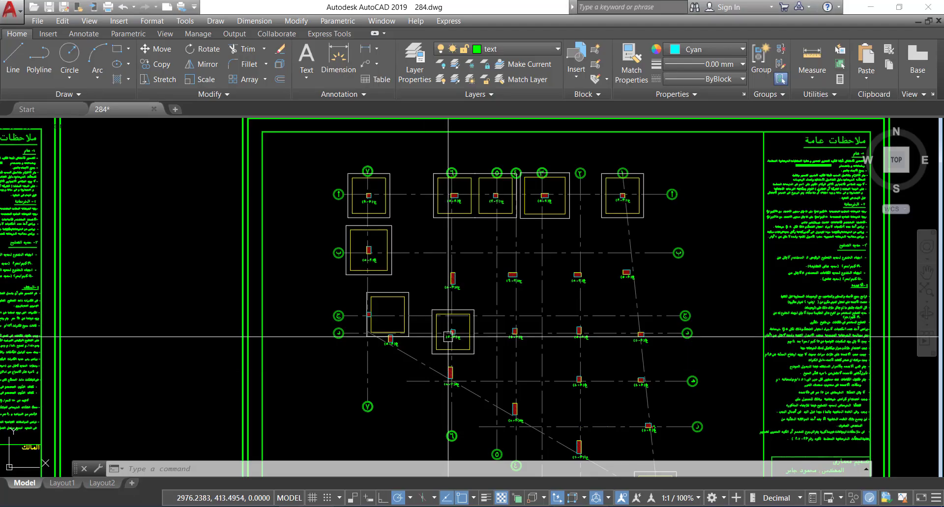
Step: Switch to the 284.dwg drawing and draw a 3.3 by 3.7 R.C footing rectangle beside the loose footing outside the sheet frame
scroll(597, 347, down, 3)
scroll(590, 346, up, 6)
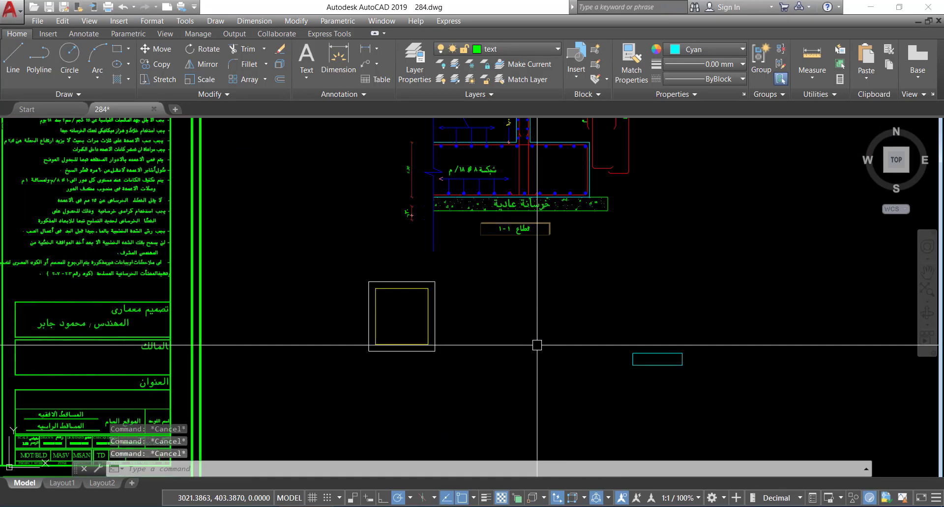
text(rec)
key(Return)
click(521, 383)
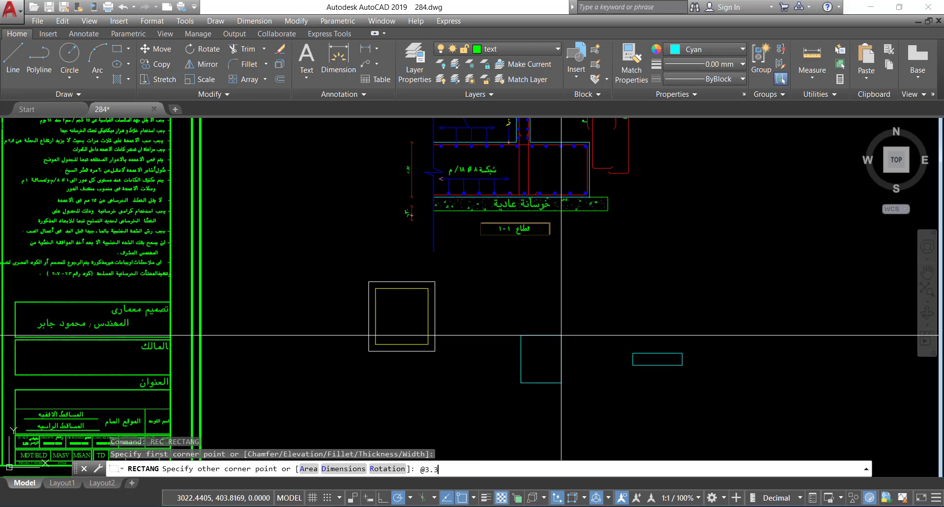
text(@3.3,3.7)
key(Return)
Step: Offset the new rectangle outward by the 0.3 spacing picked between the loose footing's outlines to form its P.C outline
click(561, 336)
click(499, 377)
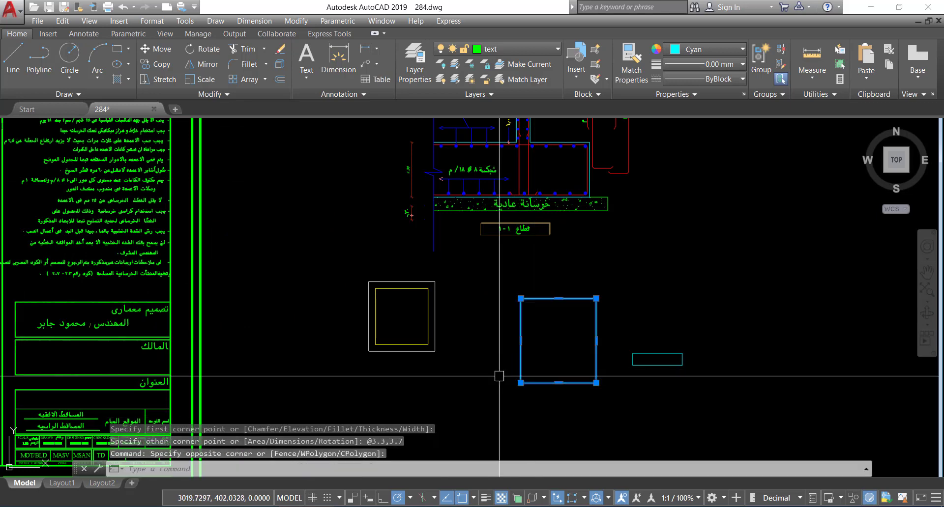
text(o)
key(Return)
scroll(421, 339, up, 2)
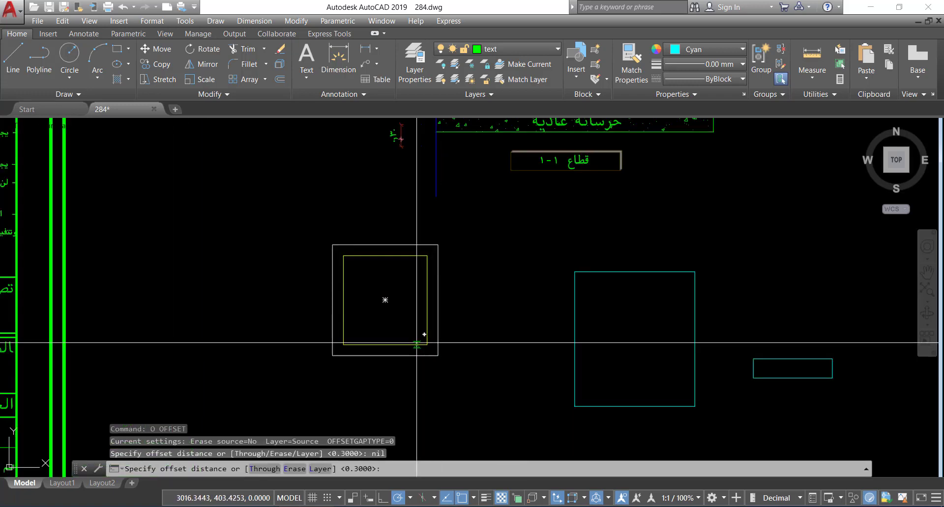
click(416, 347)
click(417, 366)
click(575, 344)
click(510, 350)
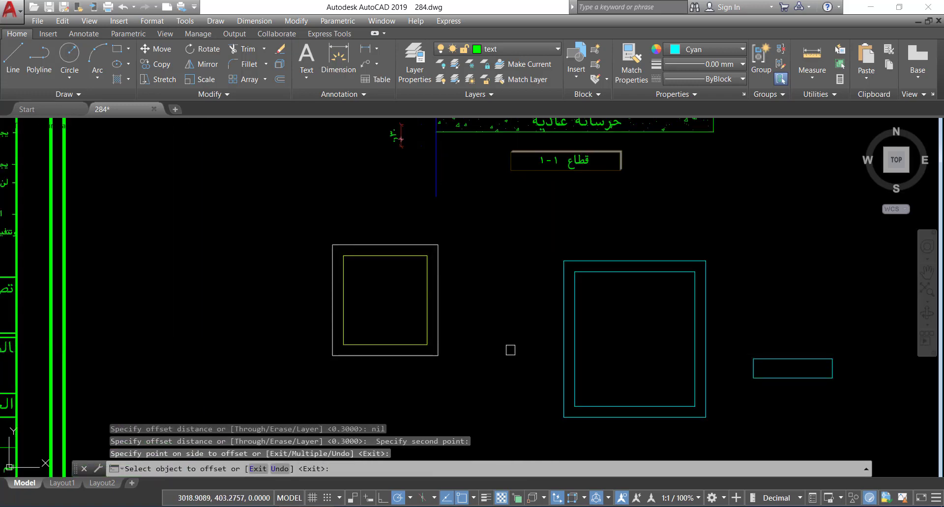
key(Escape)
text(maa)
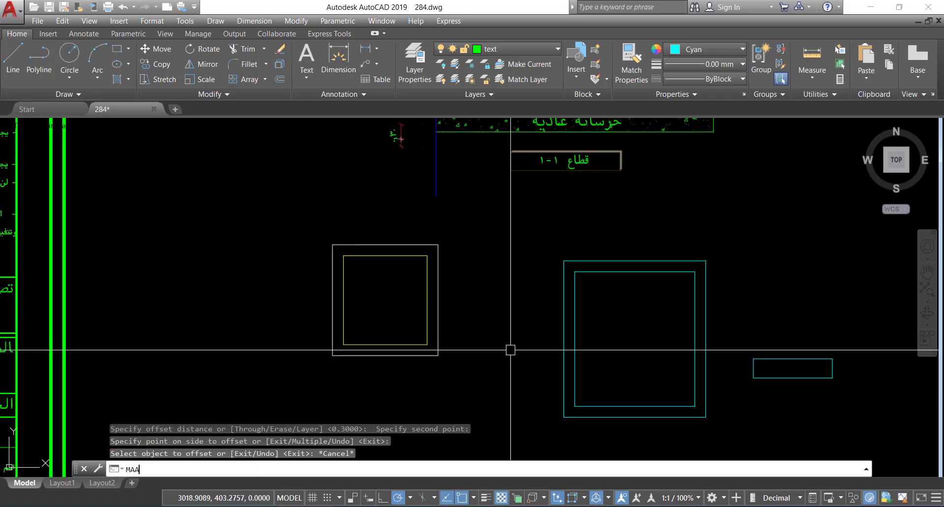
key(Return)
scroll(378, 348, up, 2)
text(o)
key(Return)
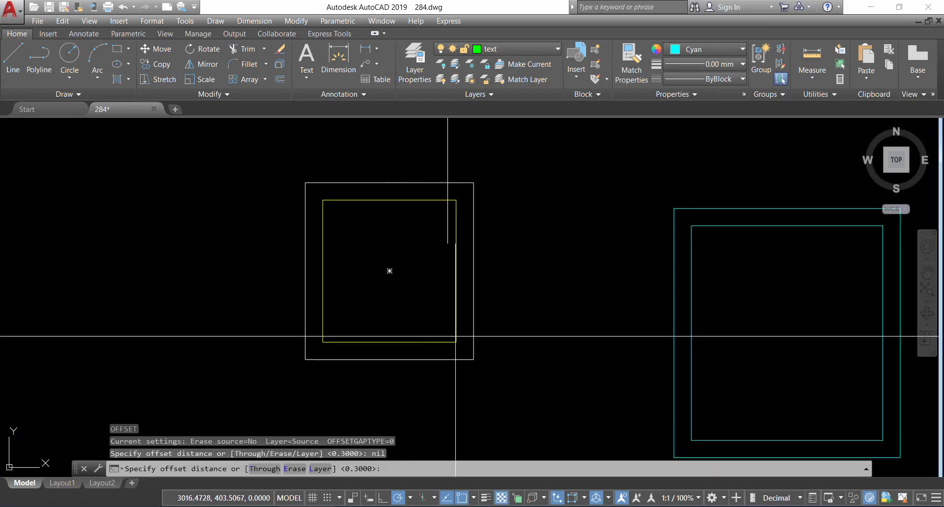
key(Escape)
Step: Match the new footing's inner and outer outlines to the properties of the loose footing's yellow R.C and white P.C outlines
text(ma)
key(Return)
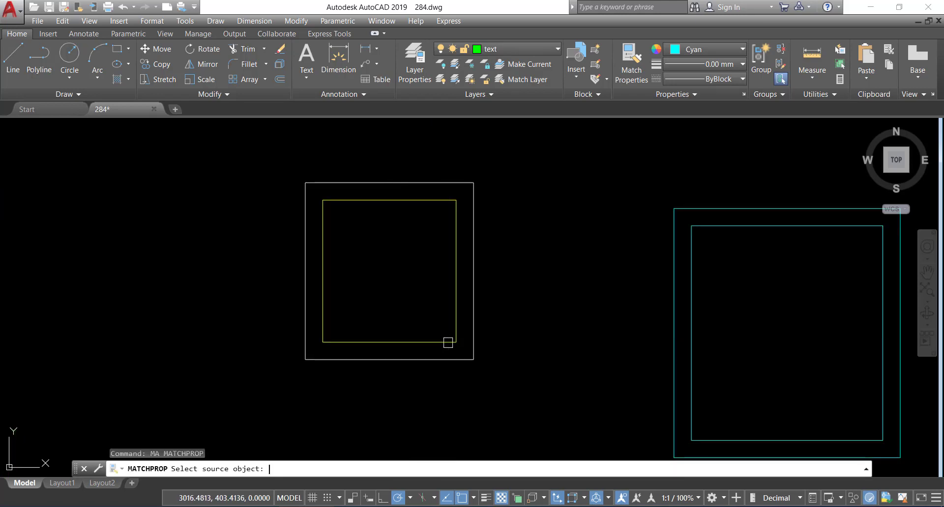
click(448, 343)
key(Return)
key(Return)
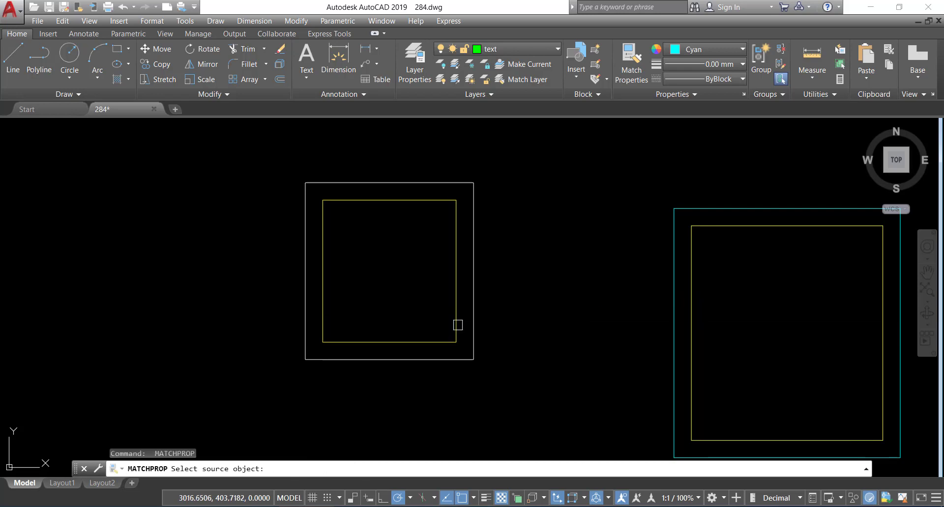
click(475, 321)
click(689, 232)
click(670, 250)
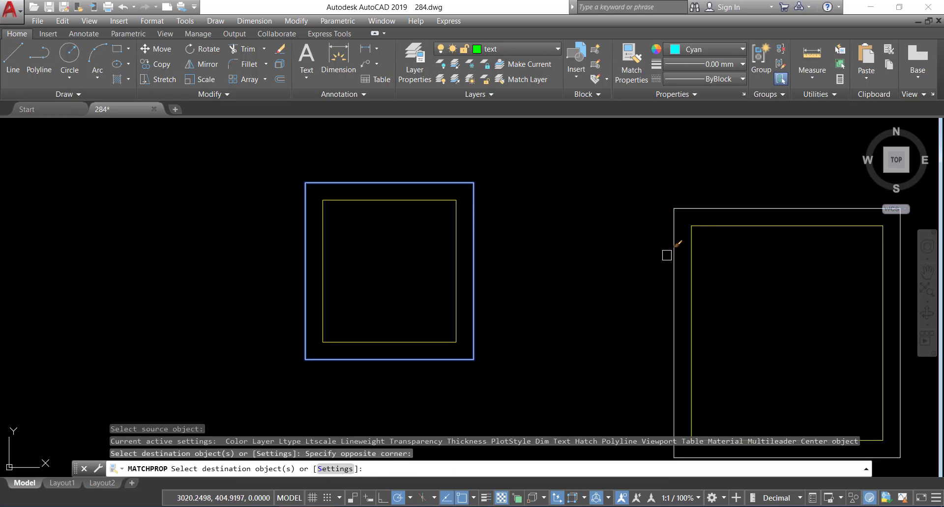
scroll(565, 203, down, 6)
key(Escape)
key(Escape)
Step: Copy both outlines of the new 3.3 by 3.7 footing by their centre to the empty space below it
click(632, 238)
click(597, 205)
text(c)
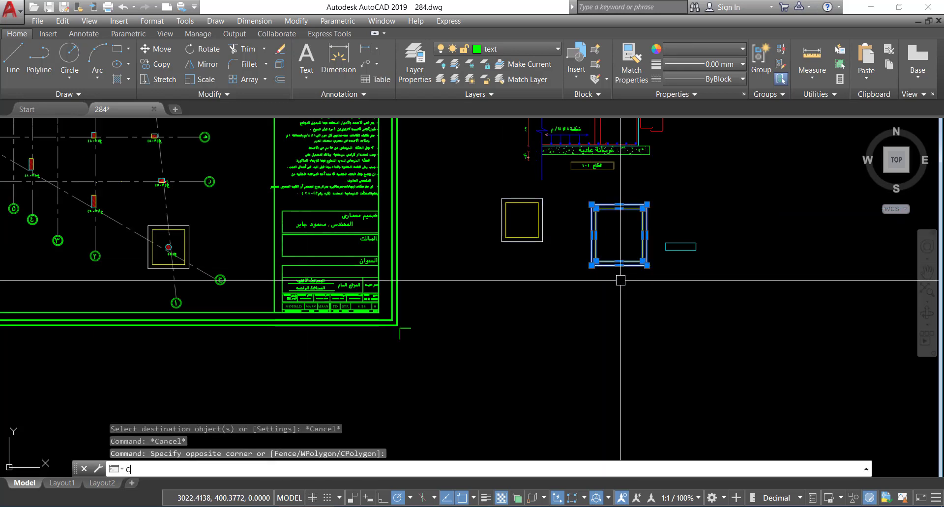
text(p)
key(Return)
click(619, 236)
click(564, 310)
key(Escape)
Step: Rotate the copied 3.3 by 3.7 footing's two outlines by 270°
click(602, 271)
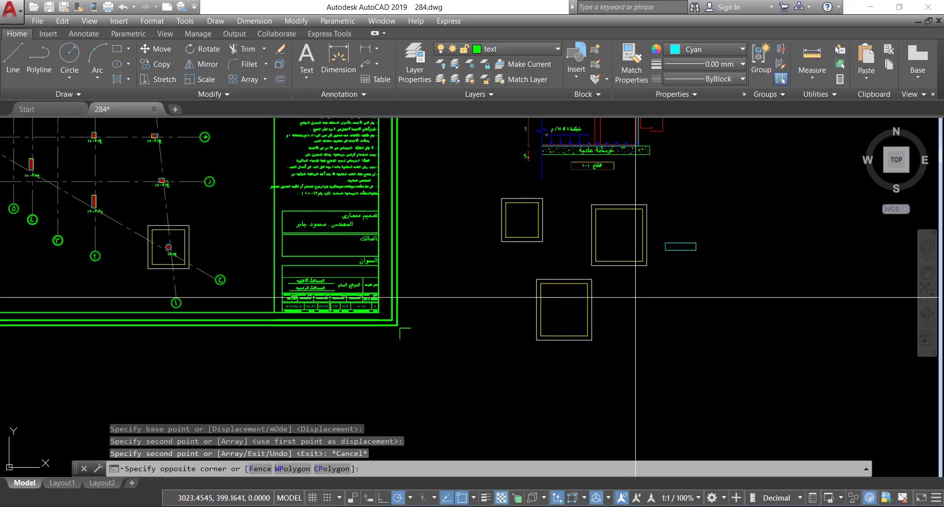
click(515, 352)
text(ro)
key(Return)
click(525, 350)
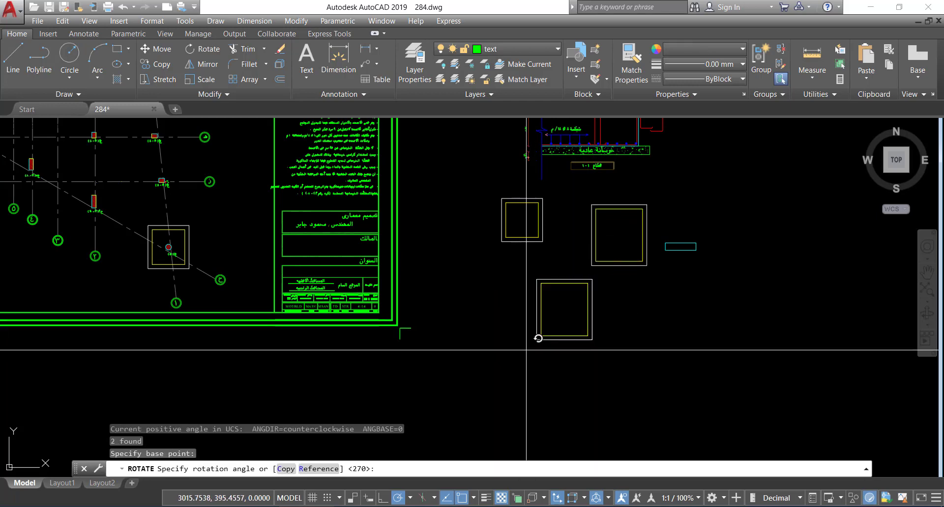
click(526, 366)
Step: Move both outlines of the rotated 3.3 by 3.7 footing by their centre onto the centre of the 60×30 column on axis 4
click(584, 342)
click(540, 371)
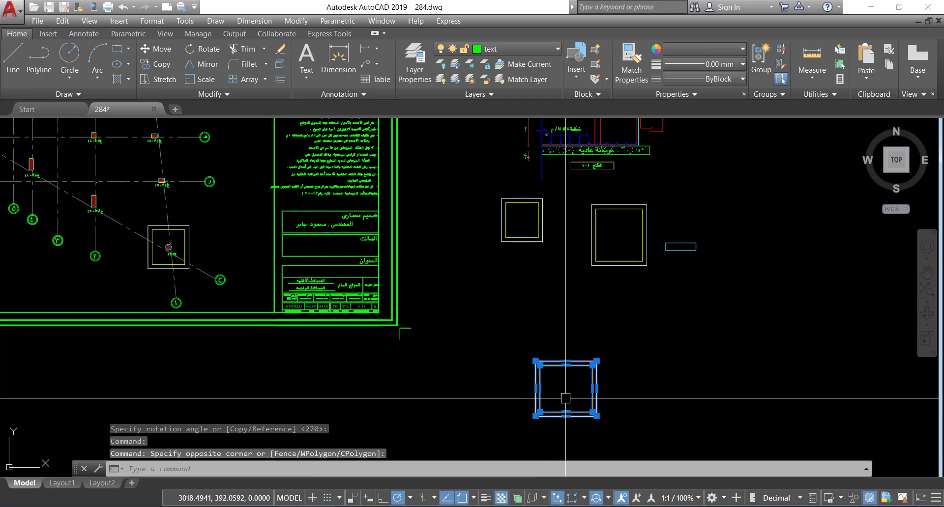
text(m)
key(Return)
click(566, 388)
scroll(386, 196, down, 5)
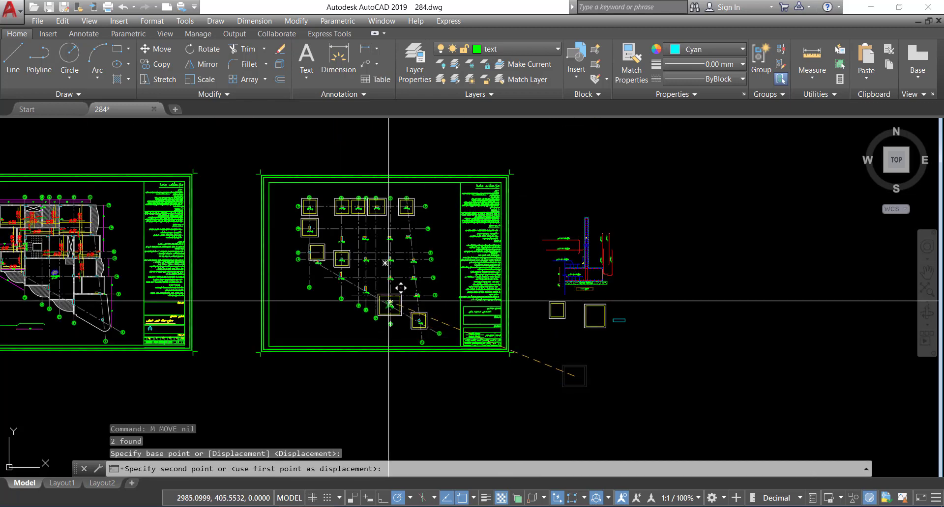
scroll(414, 259, up, 4)
scroll(414, 259, up, 6)
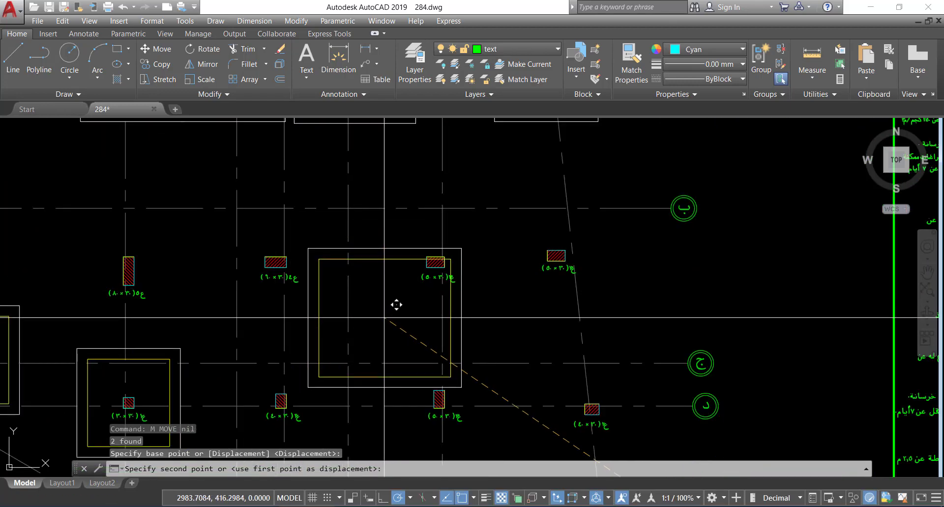
scroll(466, 312, down, 7)
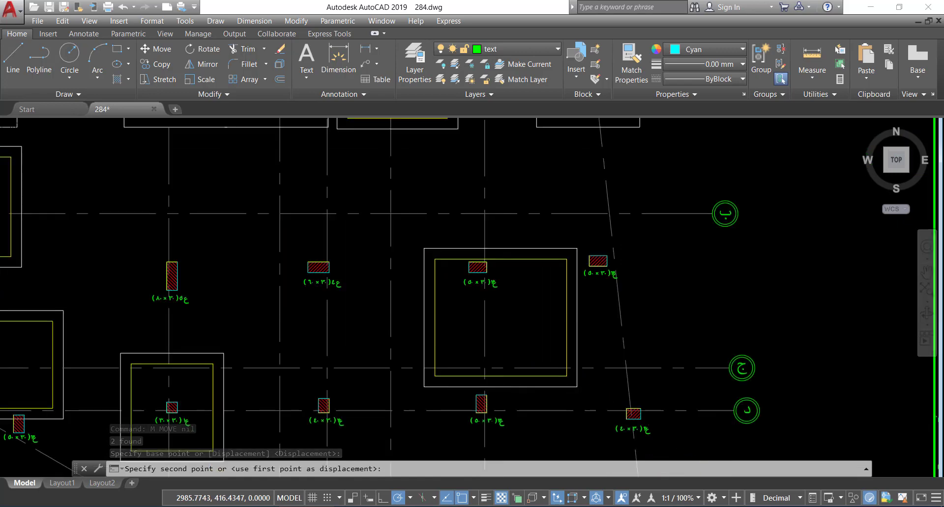
middle_drag(525, 315, 505, 311)
scroll(476, 326, up, 5)
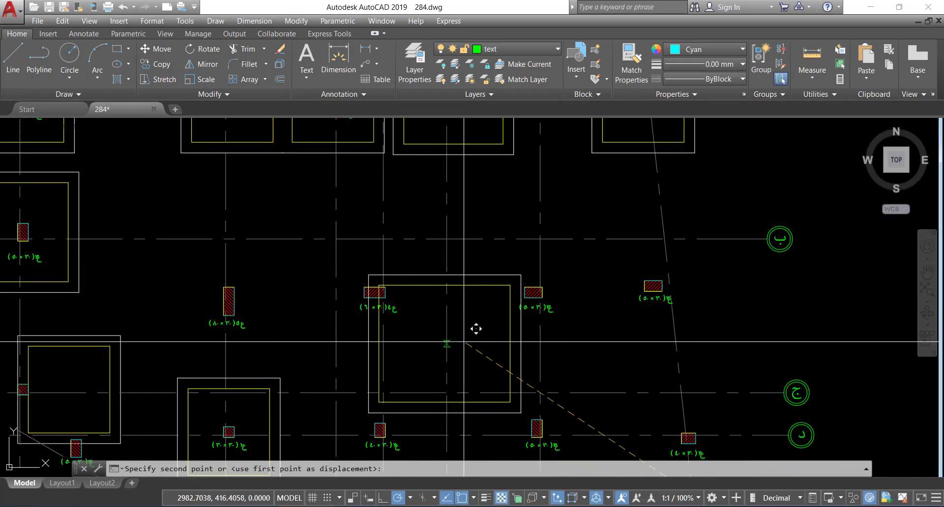
scroll(379, 206, up, 4)
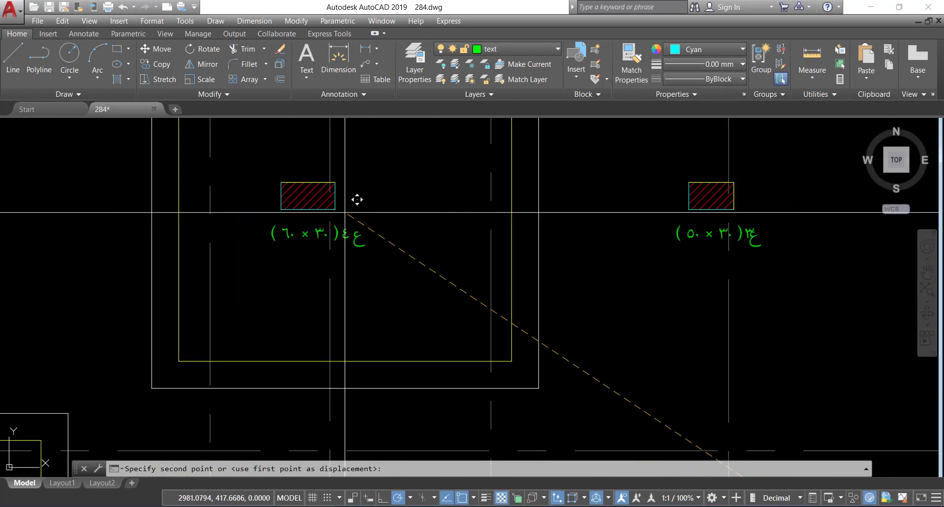
click(308, 195)
scroll(442, 255, down, 4)
scroll(418, 265, up, 4)
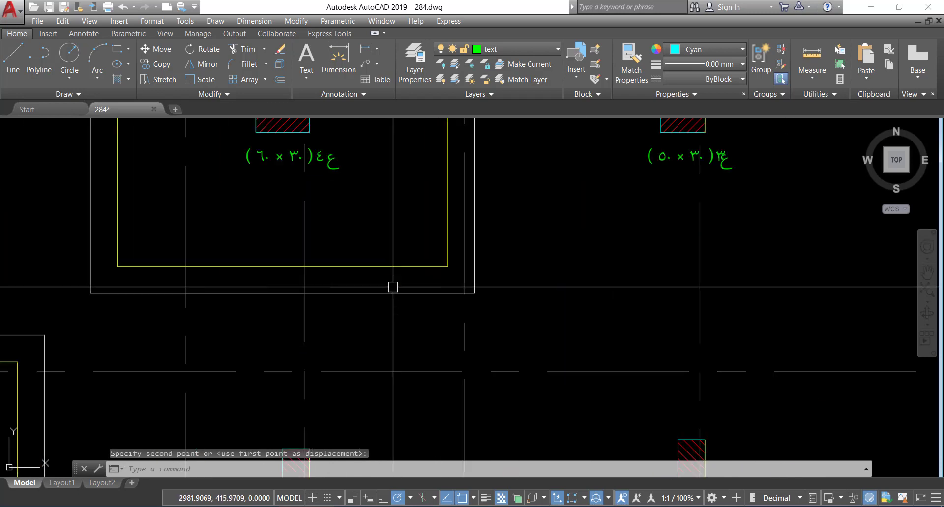
click(379, 237)
text(cp)
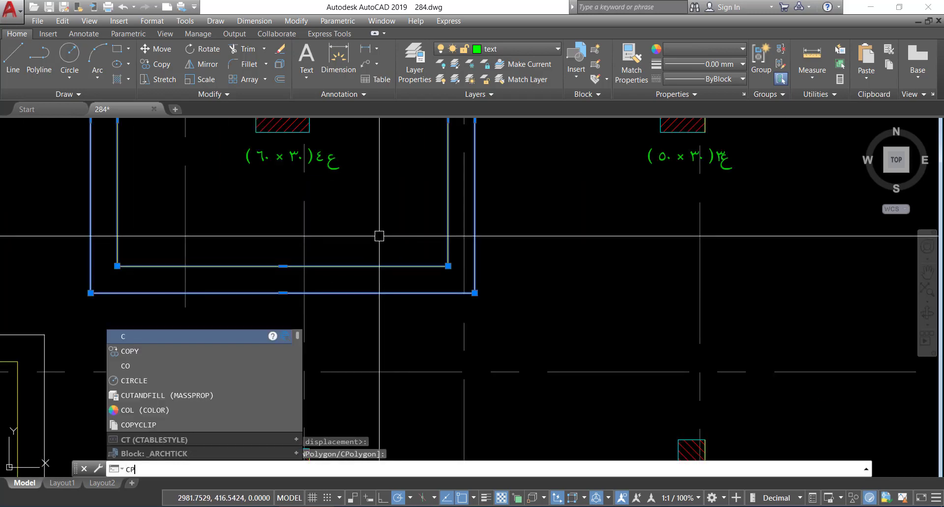
key(Return)
middle_drag(283, 206, 334, 331)
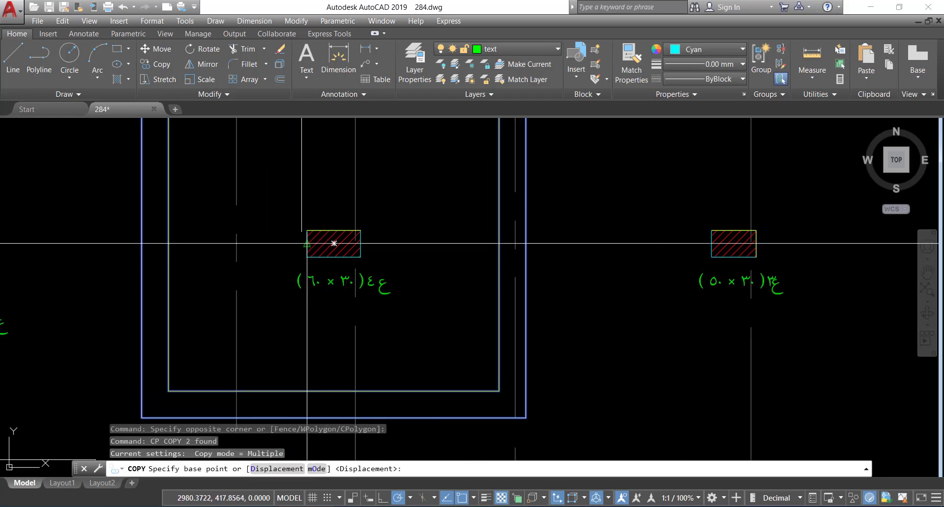
click(334, 243)
scroll(315, 241, down, 4)
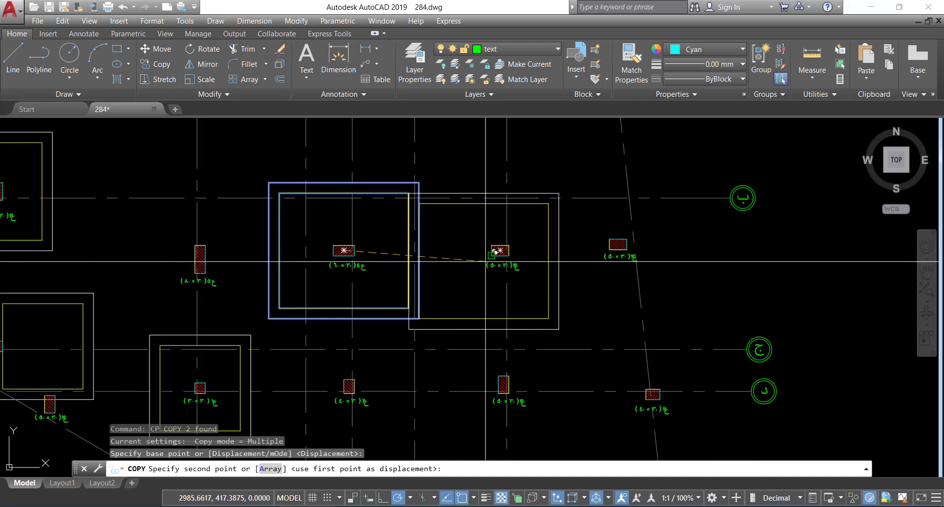
scroll(507, 230, up, 4)
scroll(514, 234, down, 4)
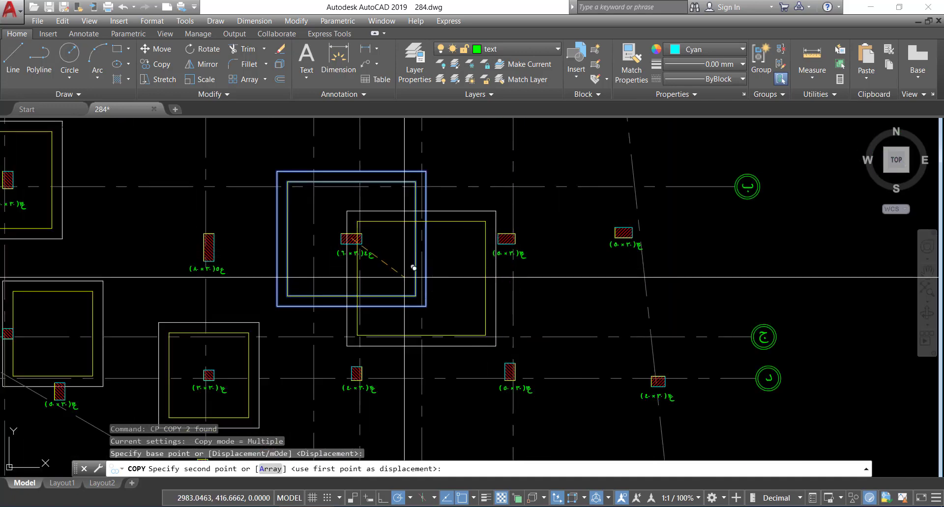
scroll(271, 270, down, 2)
middle_drag(511, 353, 529, 350)
scroll(485, 311, up, 3)
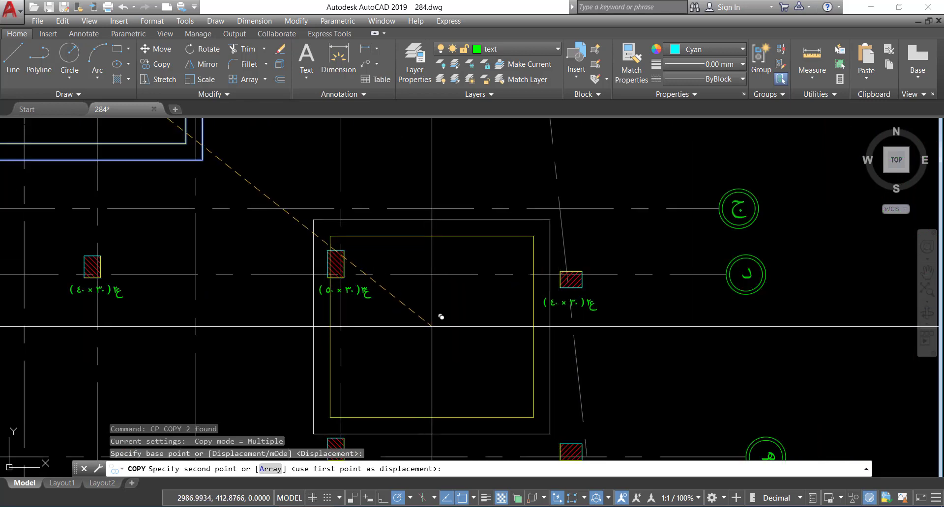
scroll(501, 305, down, 3)
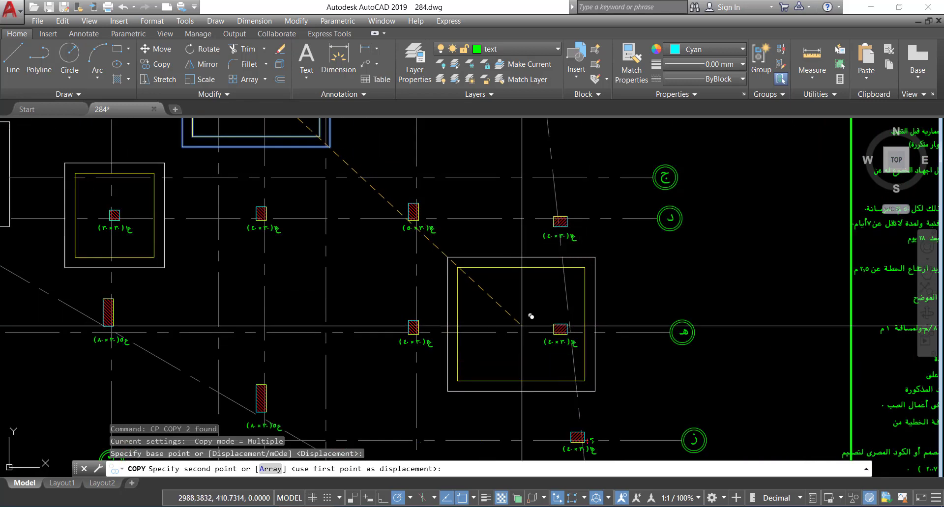
scroll(521, 286, up, 1)
scroll(492, 260, up, 1)
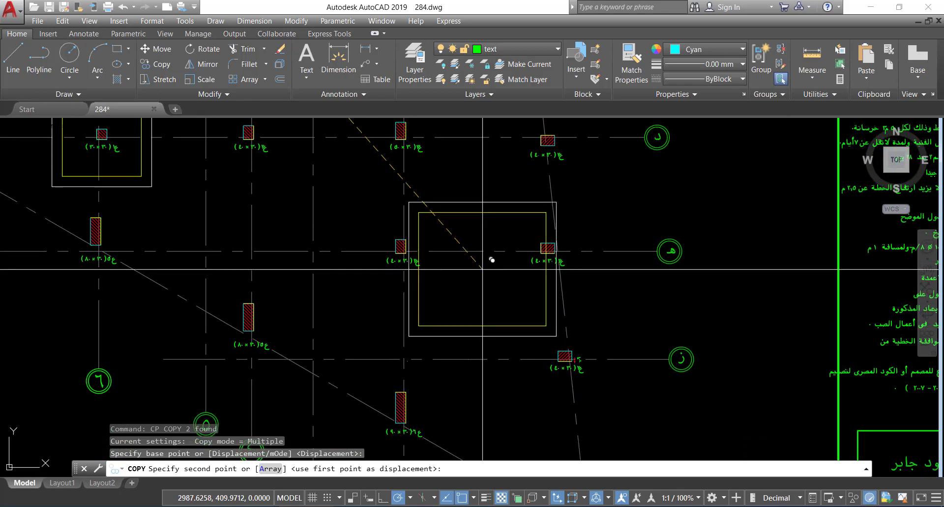
middle_drag(304, 255, 303, 251)
scroll(487, 214, up, 1)
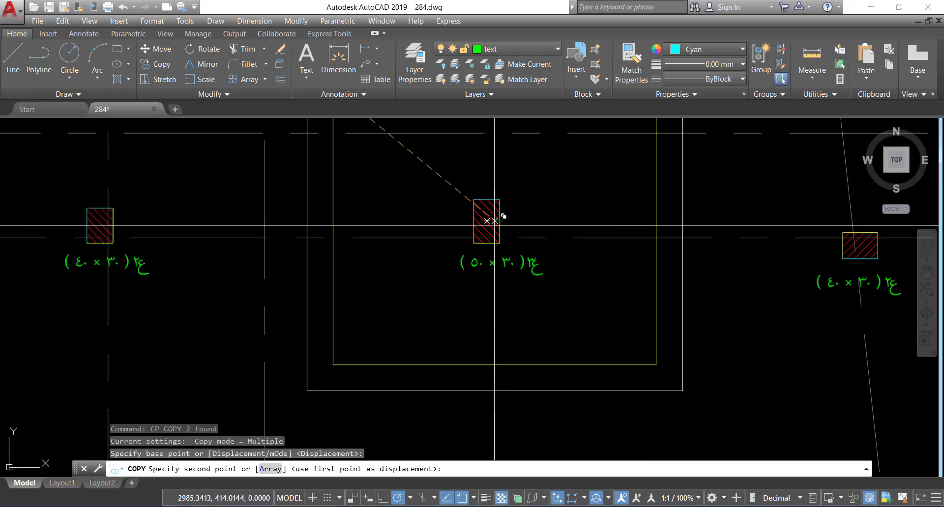
scroll(492, 213, down, 1)
scroll(442, 306, down, 1)
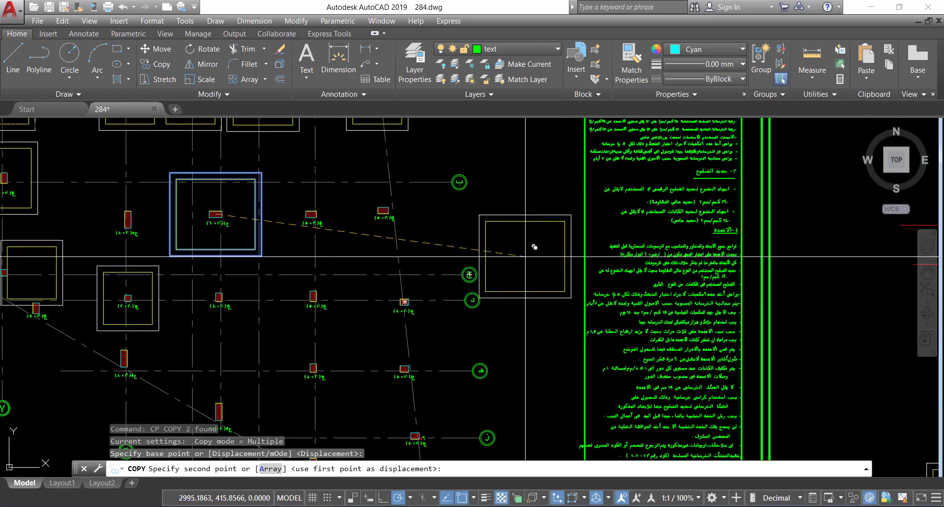
scroll(536, 249, down, 5)
key(Escape)
key(Escape)
Step: Copy both outlines of the unrotated 3.3 by 3.7 footing by their centre onto the 50×30 column at axes 2 and د
scroll(637, 279, up, 2)
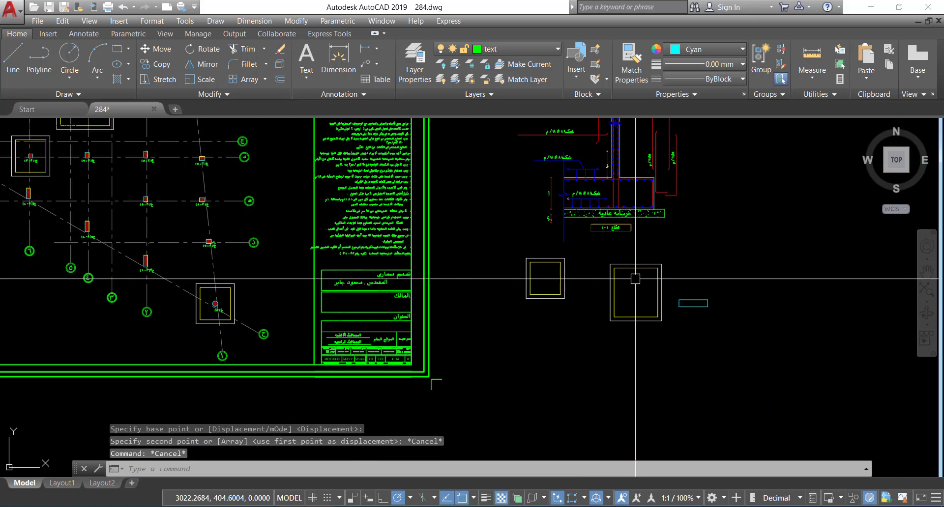
click(642, 285)
click(598, 332)
text(cp)
key(Return)
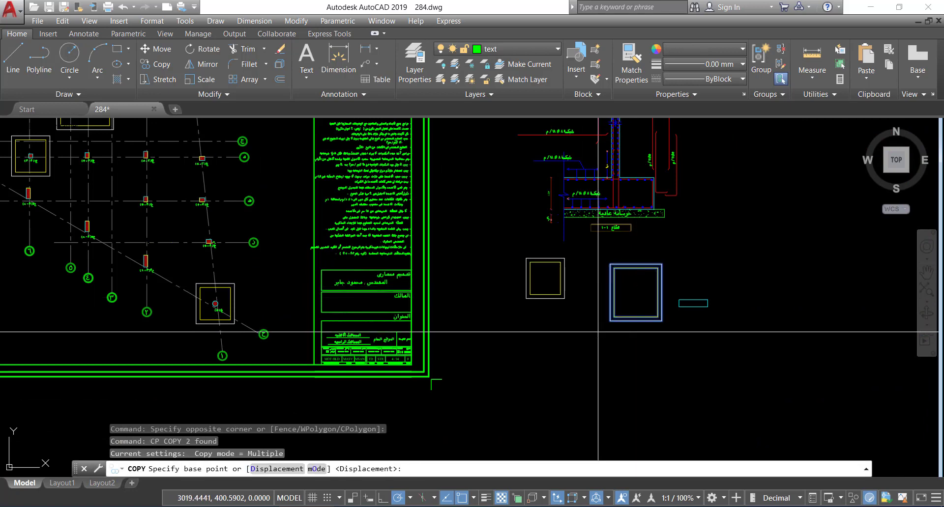
click(635, 292)
scroll(635, 328, down, 3)
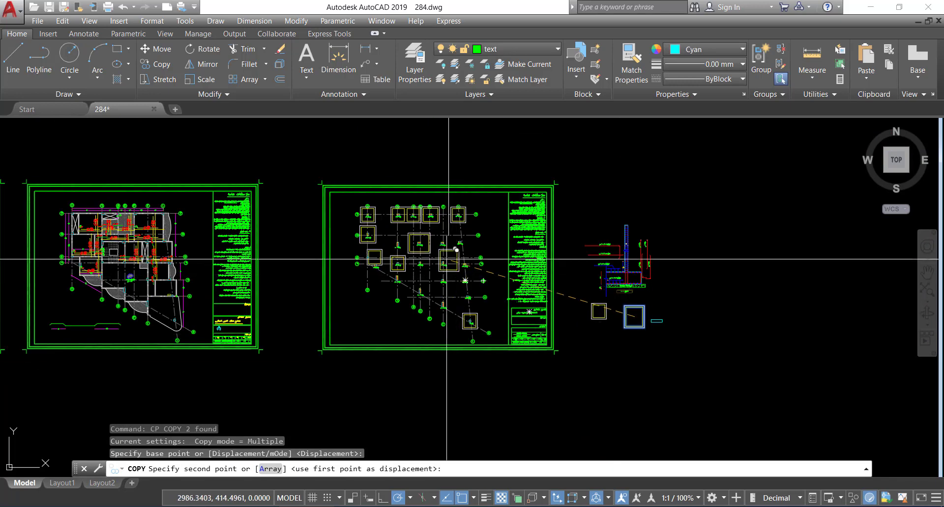
scroll(419, 349, up, 6)
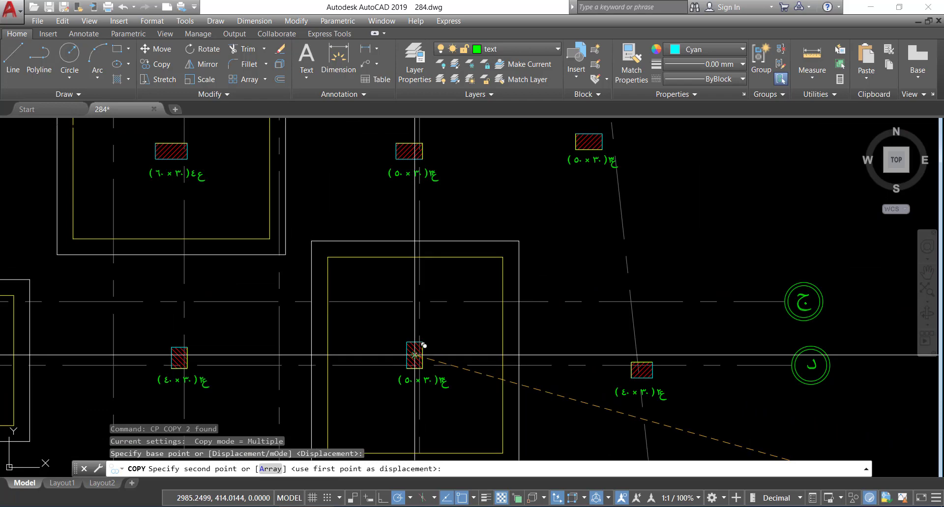
click(420, 347)
scroll(490, 326, down, 2)
scroll(615, 357, down, 7)
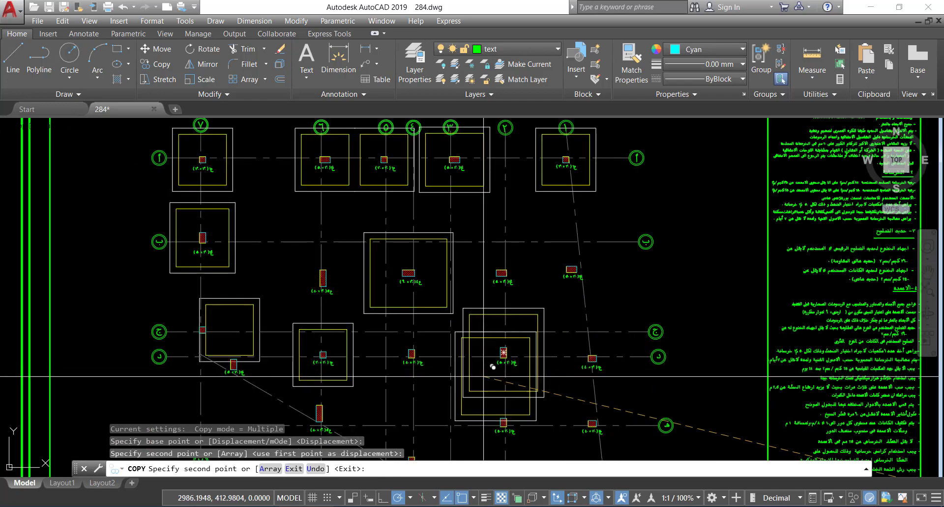
key(Escape)
key(Escape)
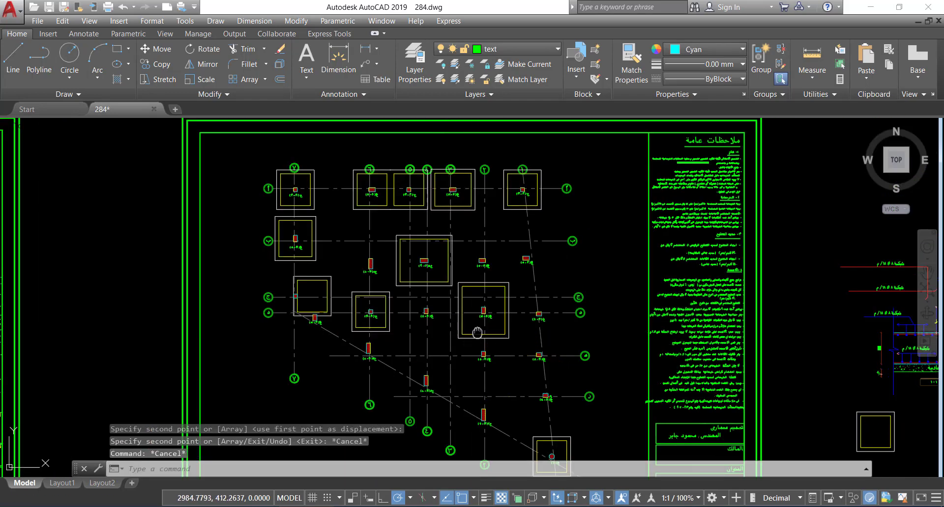
Step: Move the merged P.C outline and two R.C outlines at axes 5 and 6 down, aligning the P.C top edge with the 50×30 column's top
middle_drag(477, 333, 471, 308)
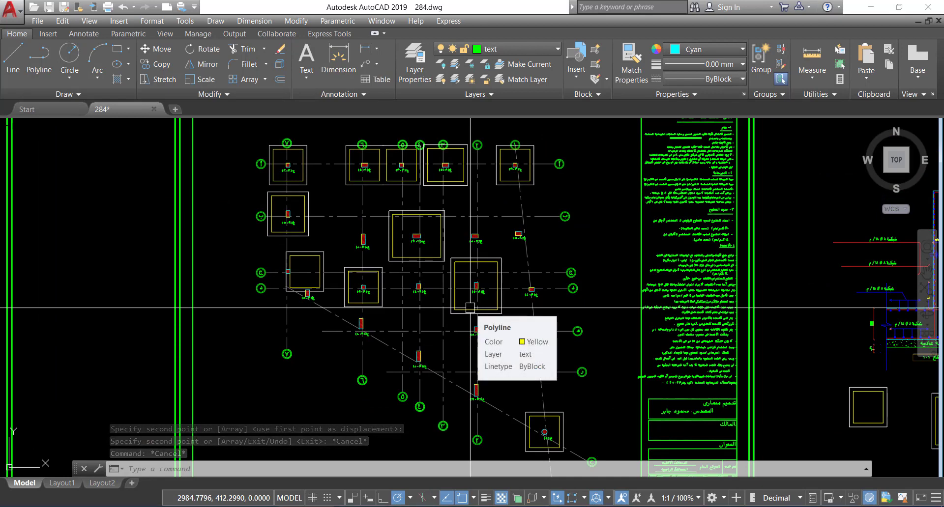
scroll(484, 143, up, 1)
scroll(444, 181, up, 3)
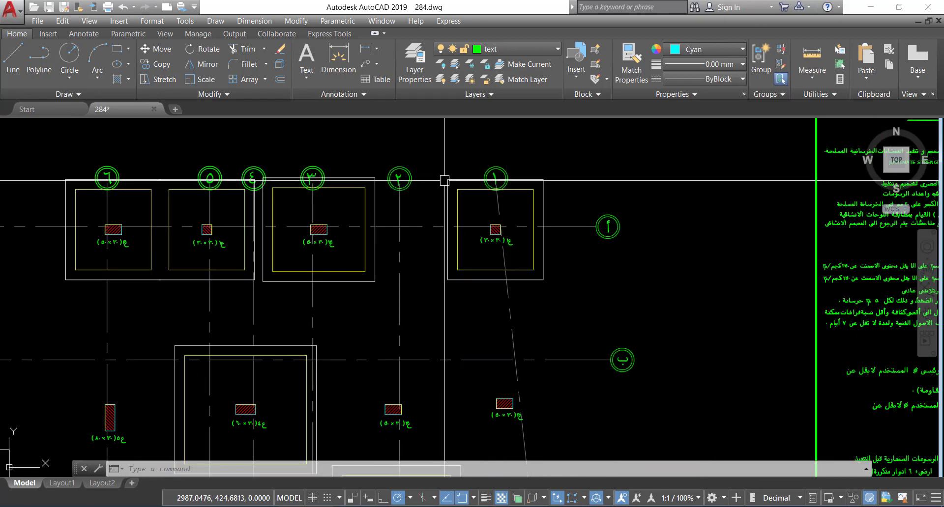
middle_drag(420, 227, 483, 263)
scroll(525, 267, up, 1)
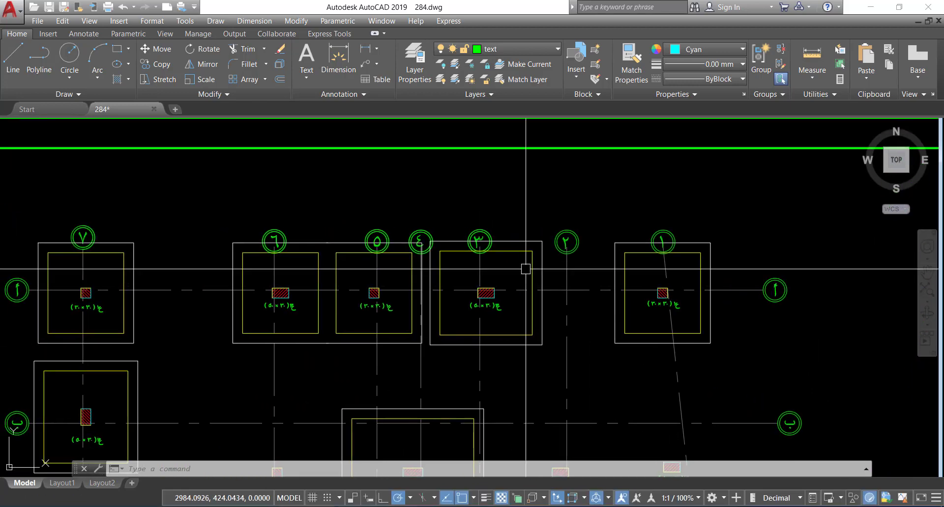
scroll(522, 264, up, 2)
middle_drag(362, 290, 457, 288)
scroll(484, 236, up, 2)
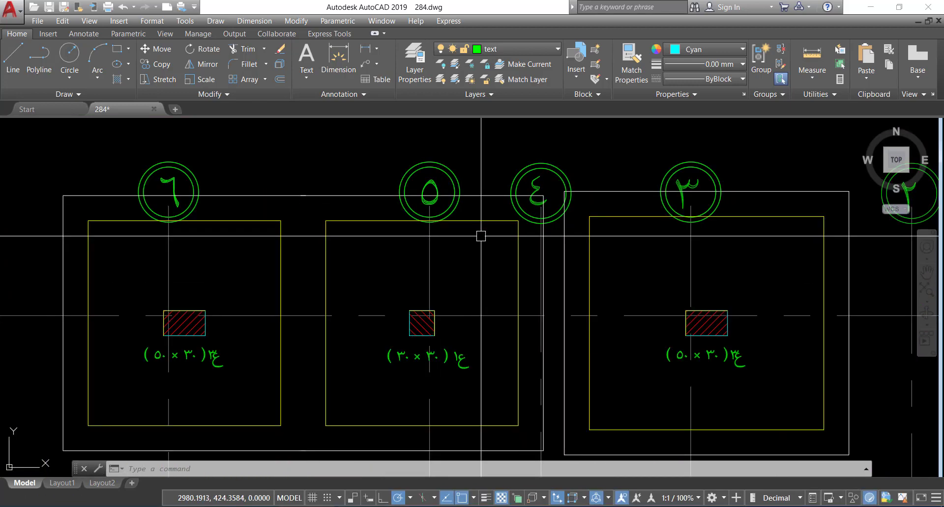
click(484, 236)
click(480, 161)
click(263, 222)
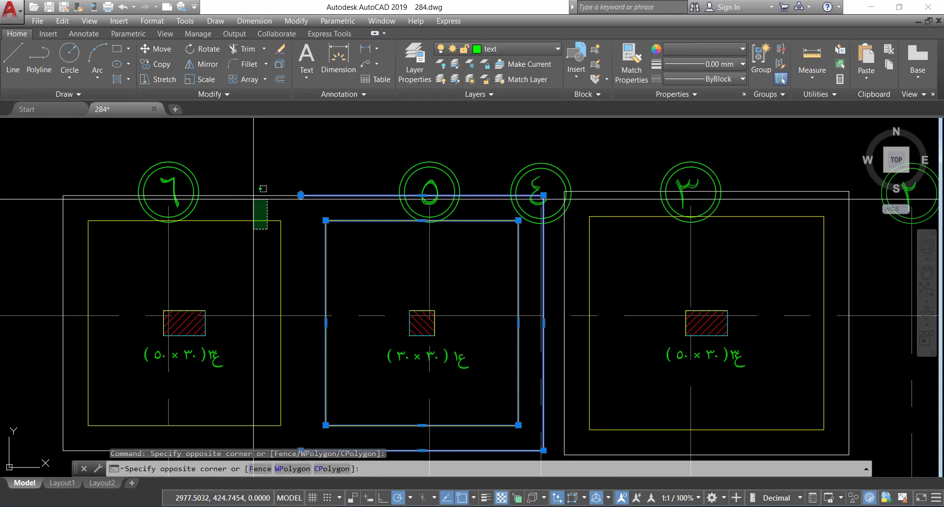
click(257, 205)
text(m)
key(Return)
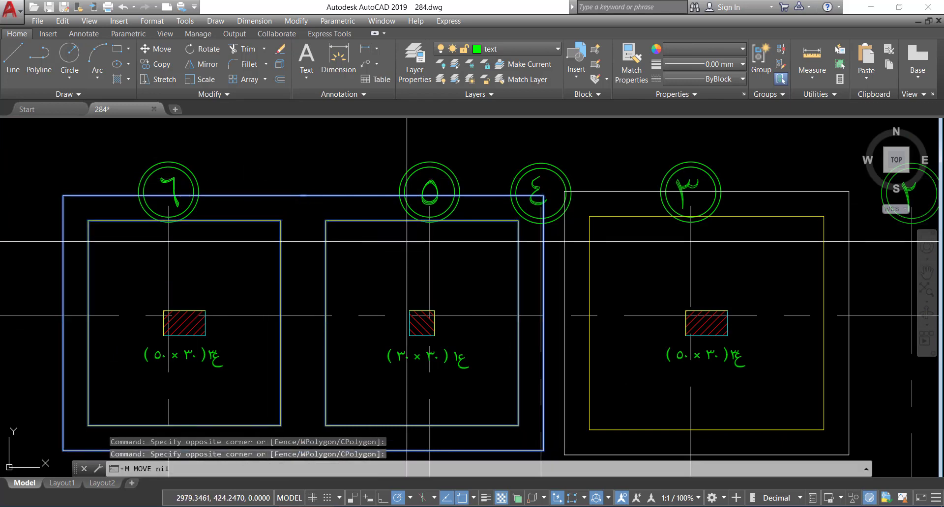
click(184, 195)
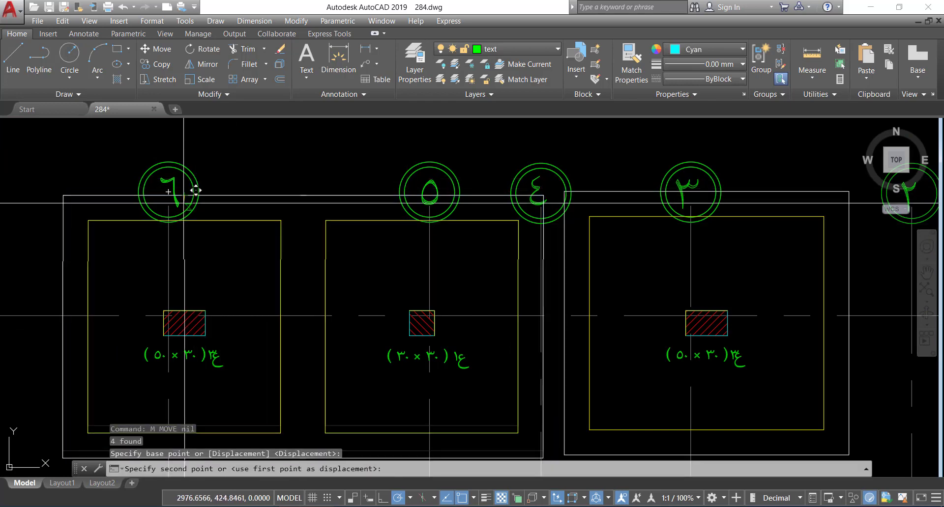
click(184, 311)
scroll(285, 210, down, 3)
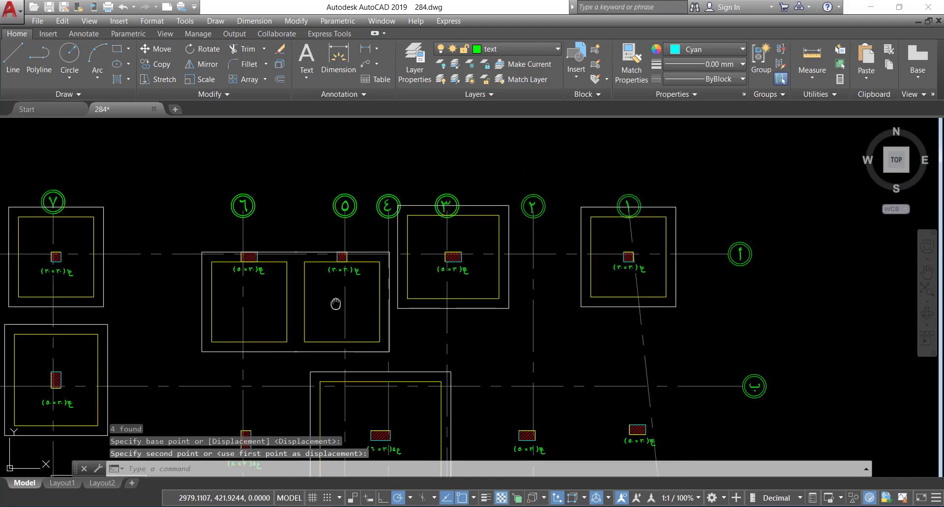
scroll(285, 259, up, 5)
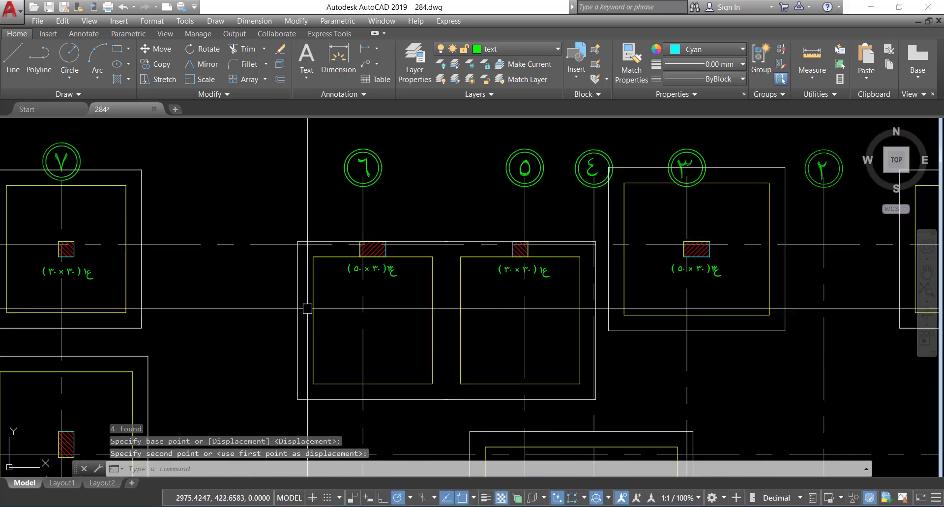
middle_drag(310, 289, 291, 208)
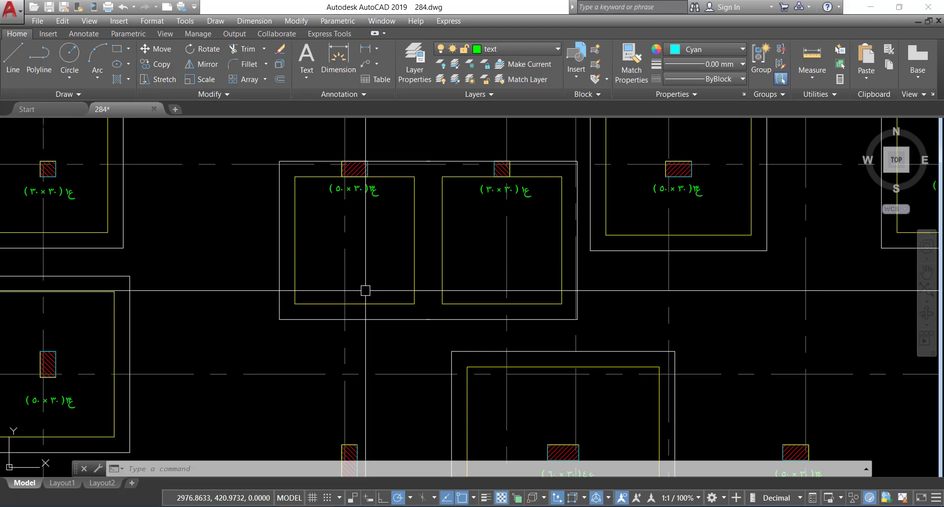
scroll(396, 308, down, 2)
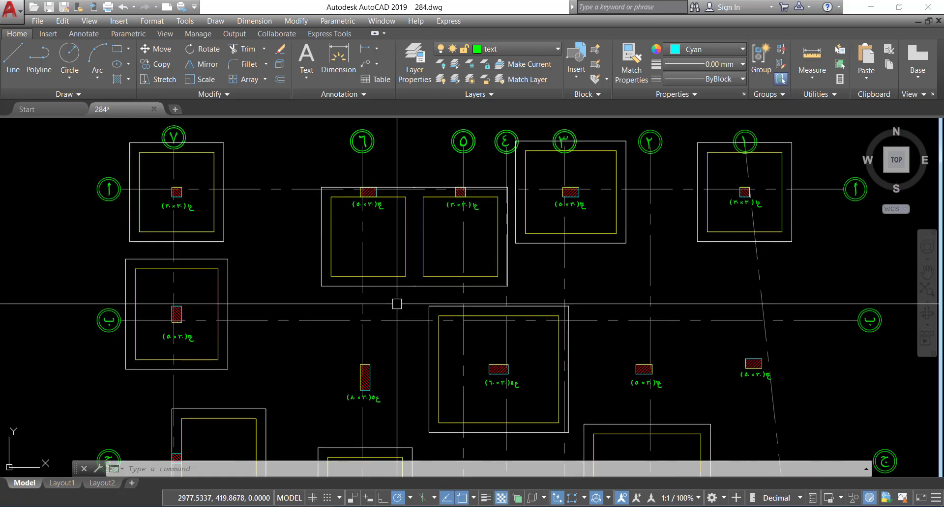
mouse_move(396, 308)
middle_down()
mouse_move(390, 274)
mouse_move(395, 292)
middle_up()
scroll(394, 293, down, 2)
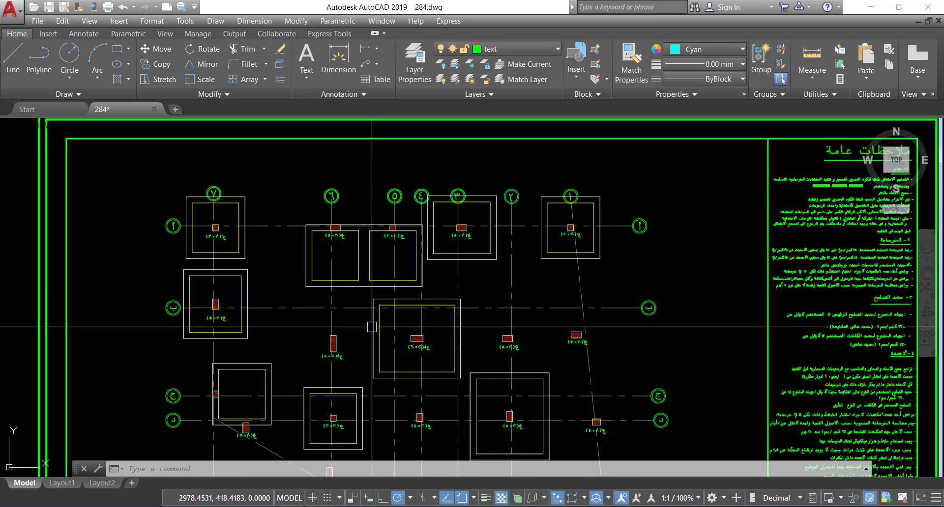
scroll(344, 308, up, 2)
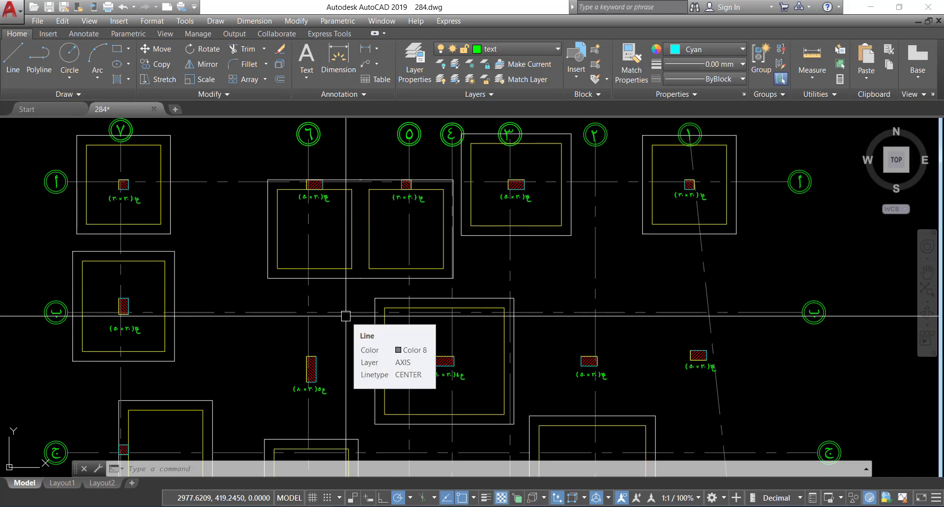
Step: Move the R.C outline at axis 6 up so its top edge aligns with the top of the 50×30 column
scroll(316, 217, up, 6)
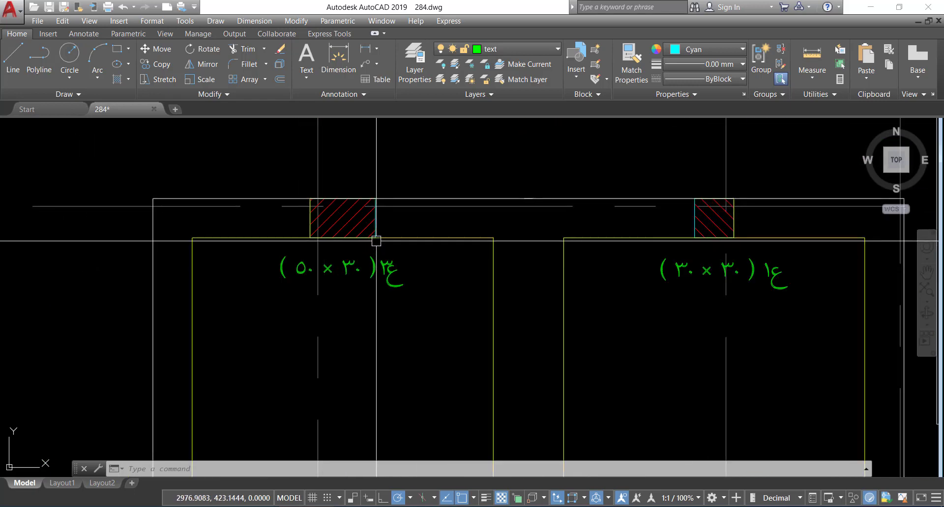
click(435, 221)
click(446, 253)
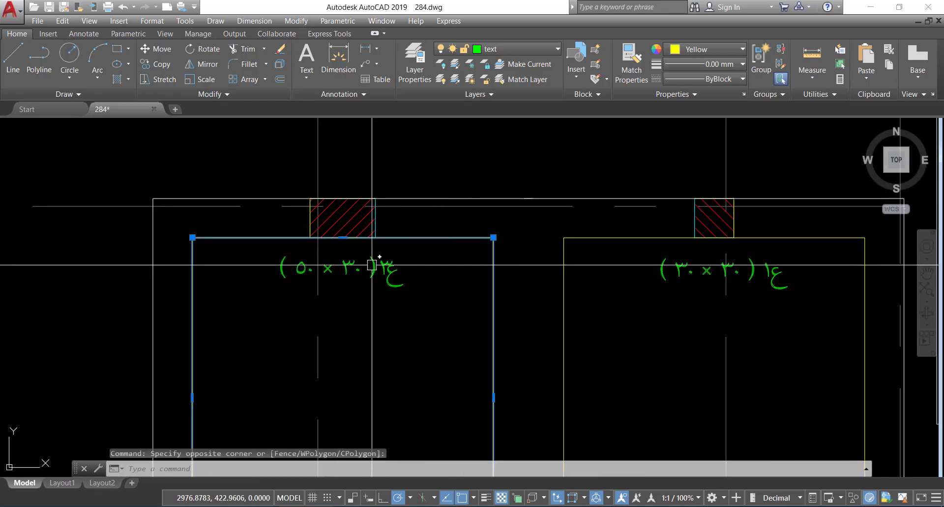
text(m)
key(Return)
click(342, 217)
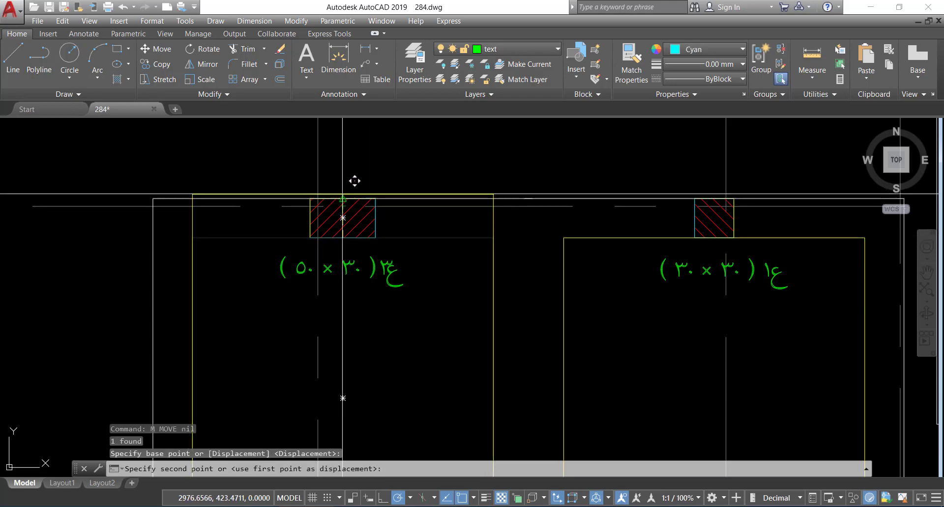
click(352, 179)
scroll(423, 178, down, 3)
scroll(476, 242, up, 3)
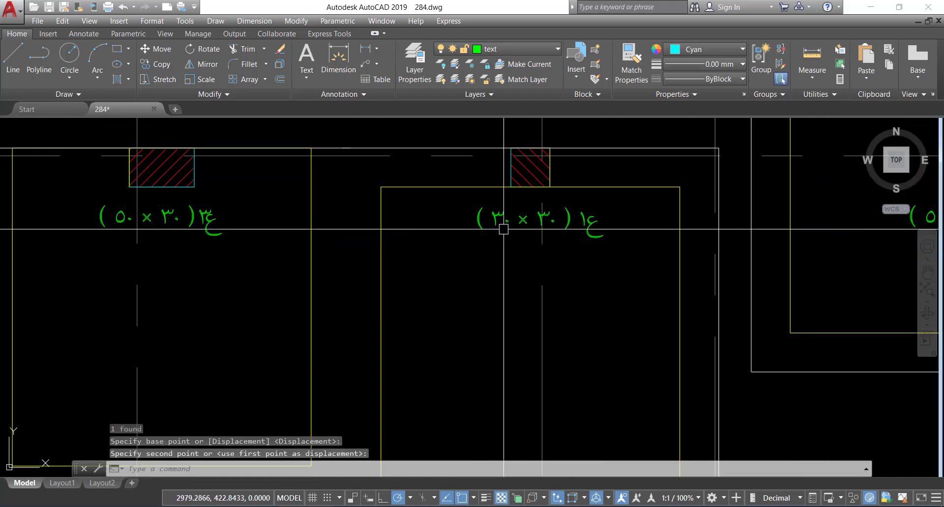
Step: Move the R.C outline at axis 5 up so its top edge lies on the merged P.C outline's top edge
click(378, 318)
click(371, 319)
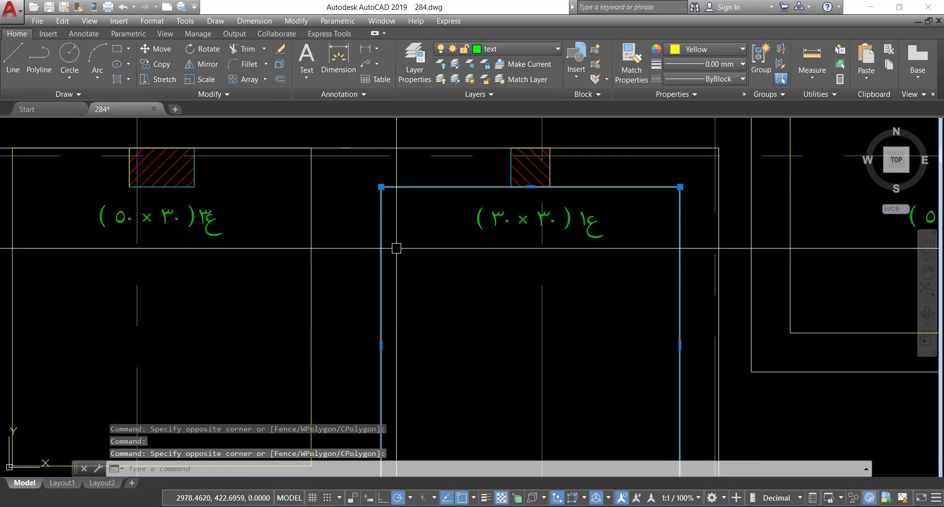
text(m)
key(Return)
click(382, 187)
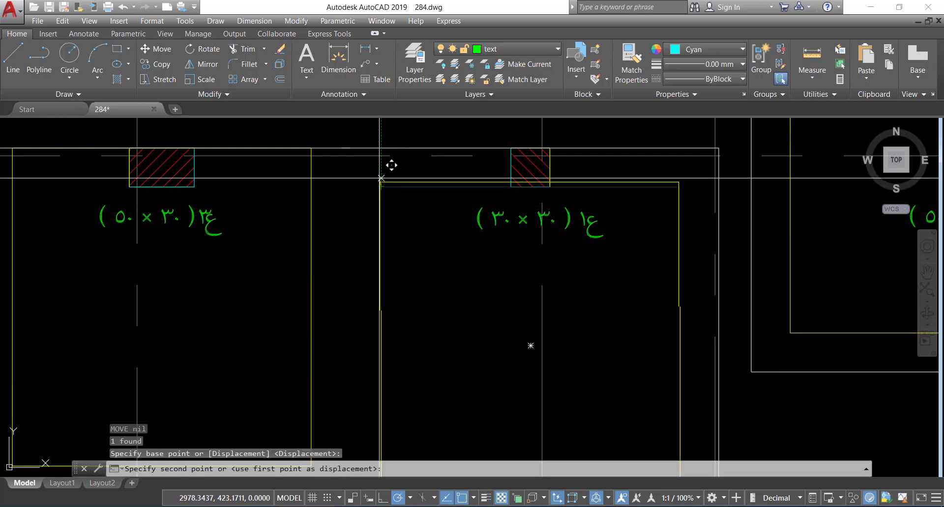
click(379, 146)
scroll(380, 145, down, 5)
scroll(371, 212, up, 3)
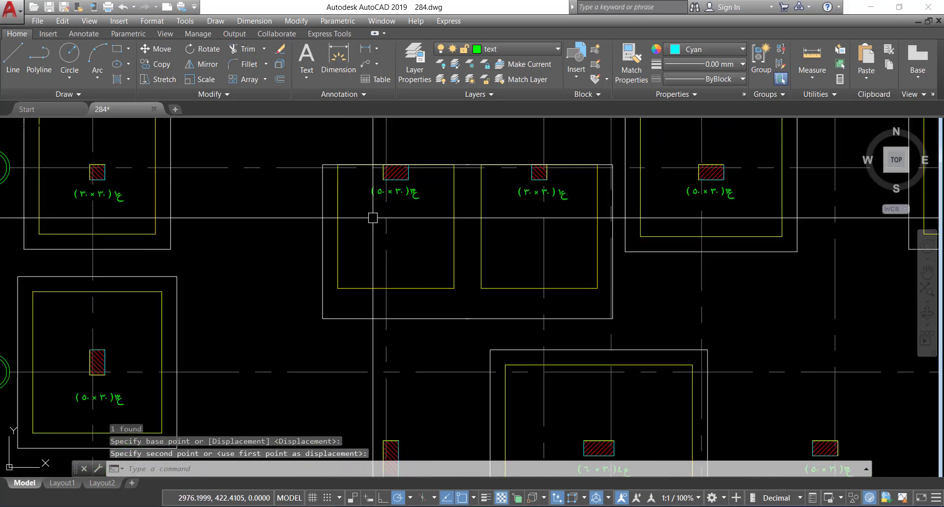
Step: Add a vertical linear dimension for the height of the R.C outline at axis 6, placed outside the merged P.C outline
click(363, 49)
scroll(341, 171, up, 2)
click(343, 358)
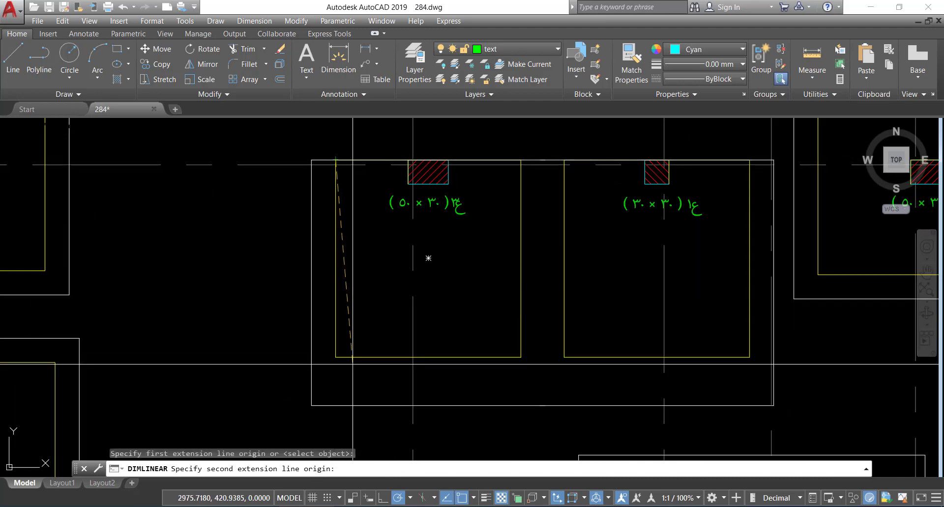
click(335, 160)
click(221, 310)
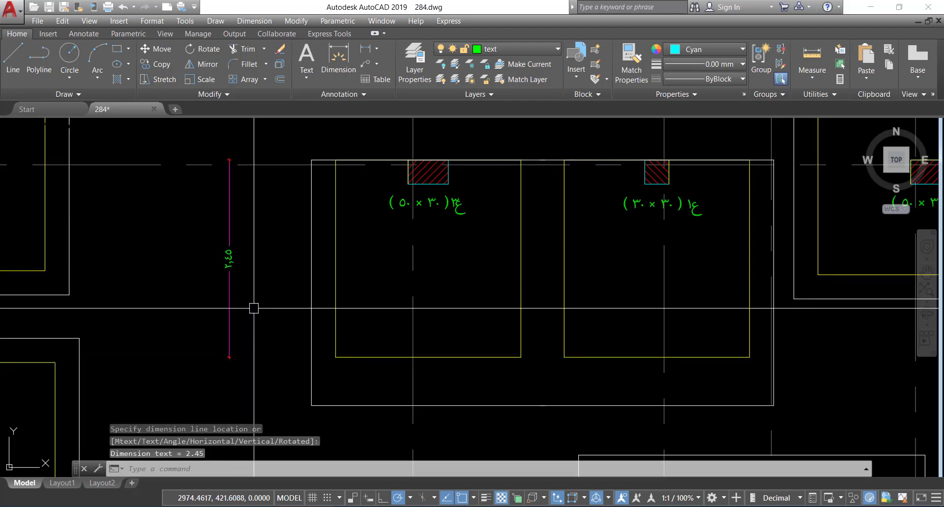
scroll(253, 310, up, 3)
scroll(285, 277, down, 5)
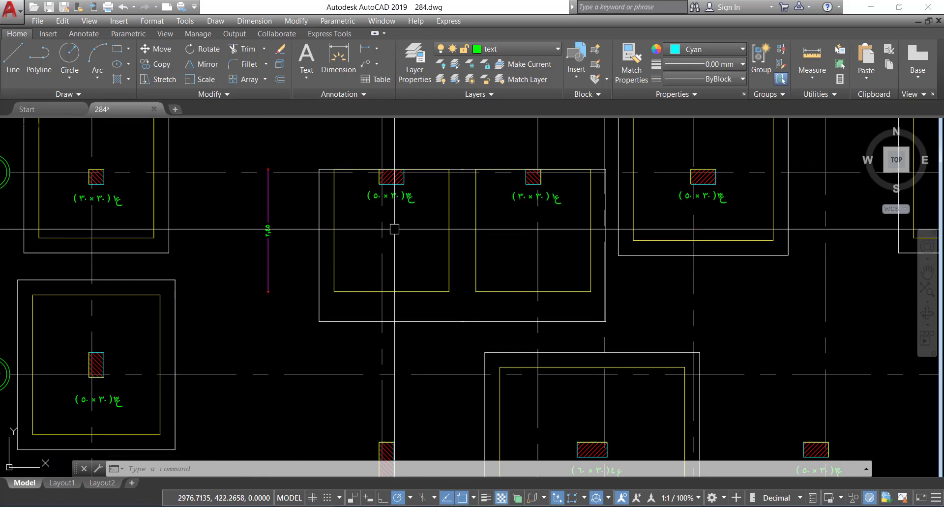
Step: Copy both outlines of the 3.3 by 3.7 footing at axes 2 and د by their centre to the area beside the general notes
scroll(394, 229, down, 6)
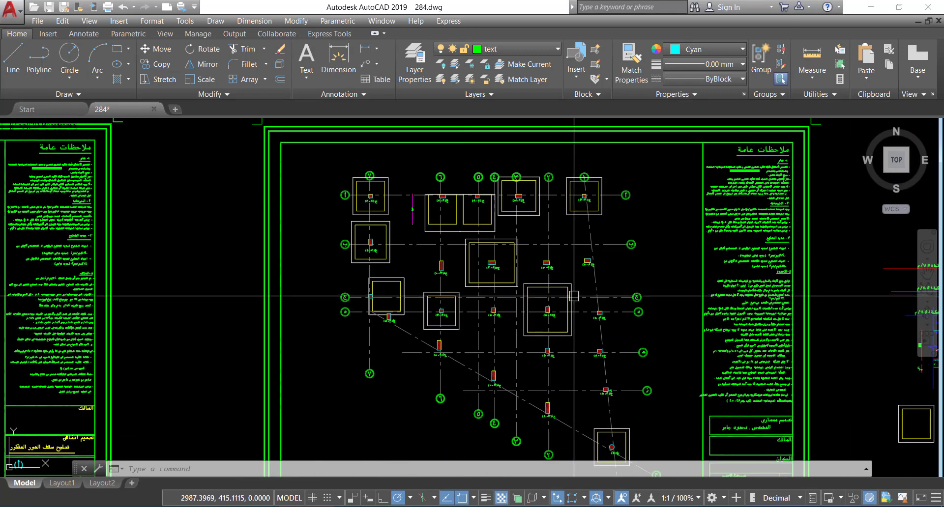
scroll(573, 295, up, 3)
middle_drag(472, 275, 433, 243)
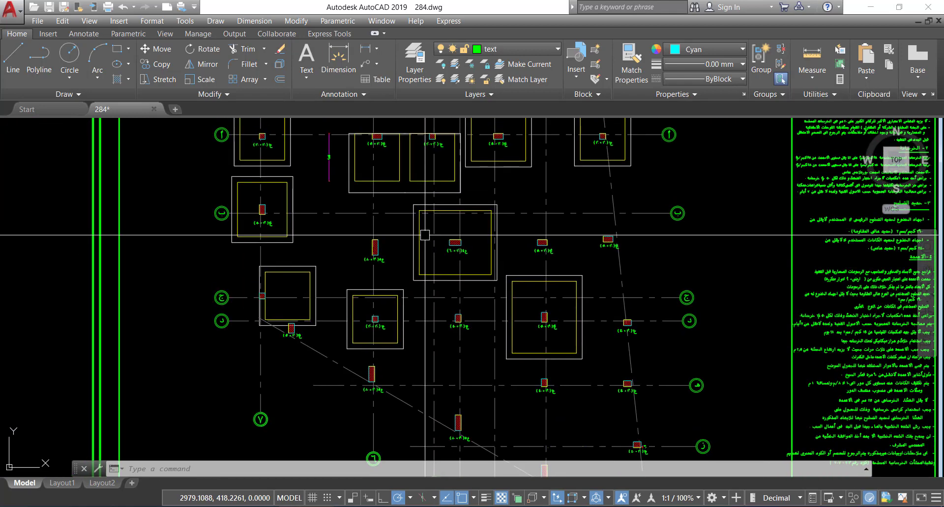
middle_drag(541, 288, 534, 297)
scroll(549, 291, up, 4)
click(549, 291)
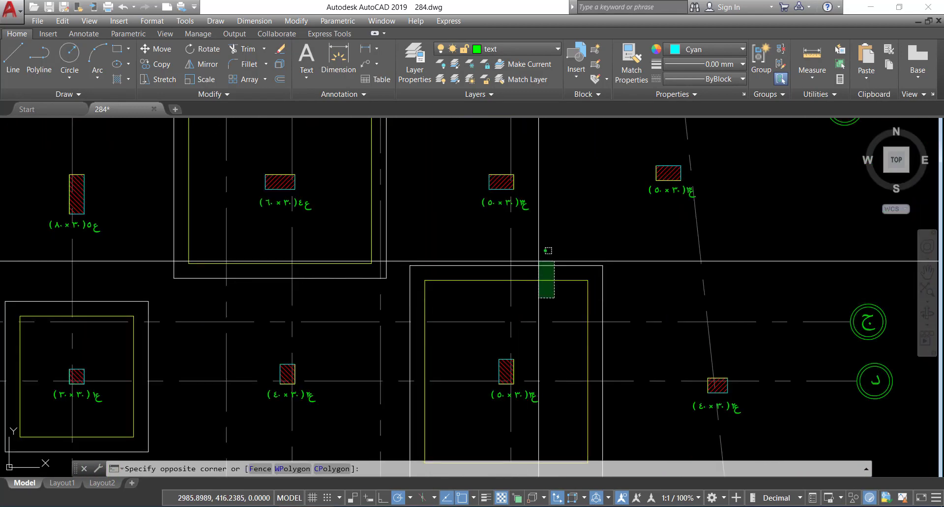
click(537, 264)
text(cp)
key(Return)
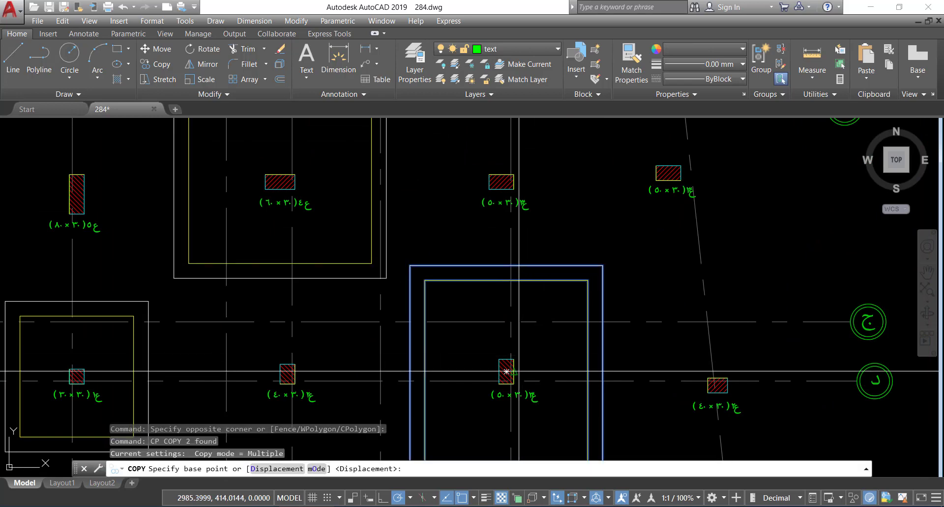
scroll(506, 371, up, 2)
click(497, 369)
scroll(544, 274, down, 4)
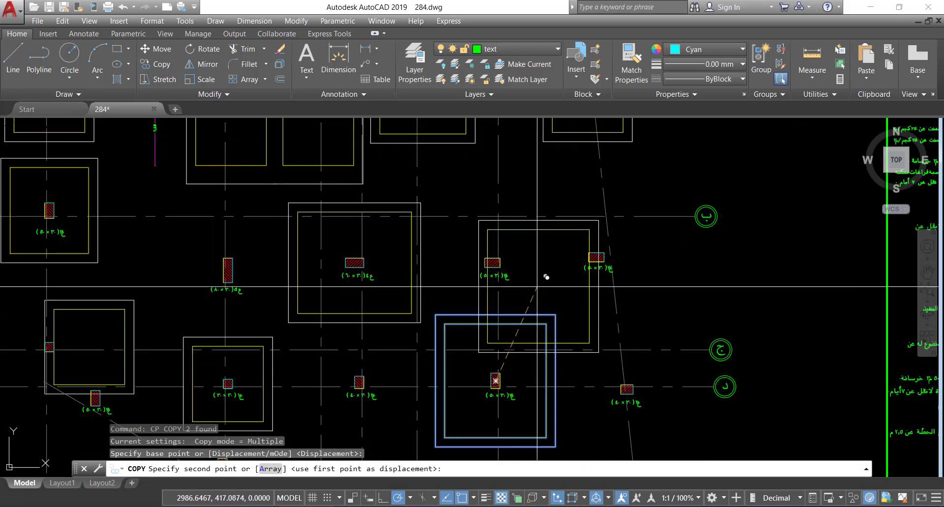
scroll(426, 223, up, 4)
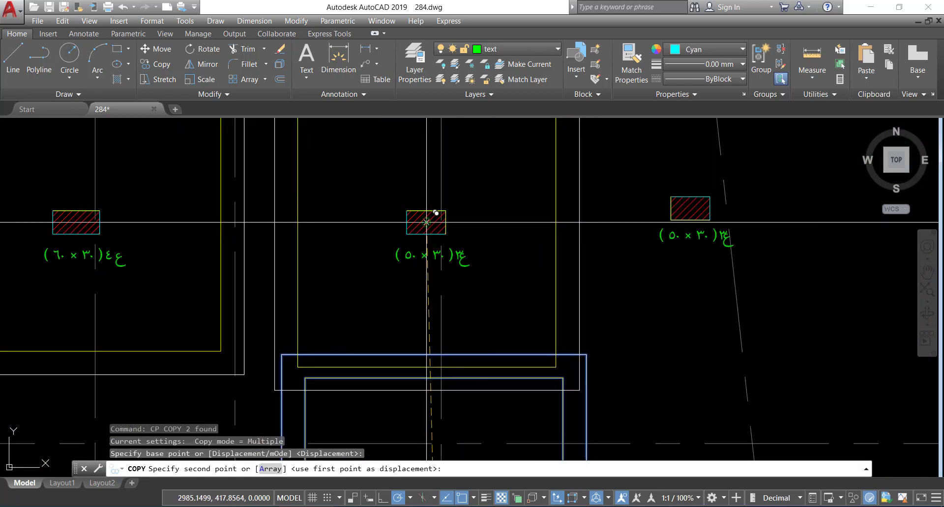
scroll(521, 243, down, 3)
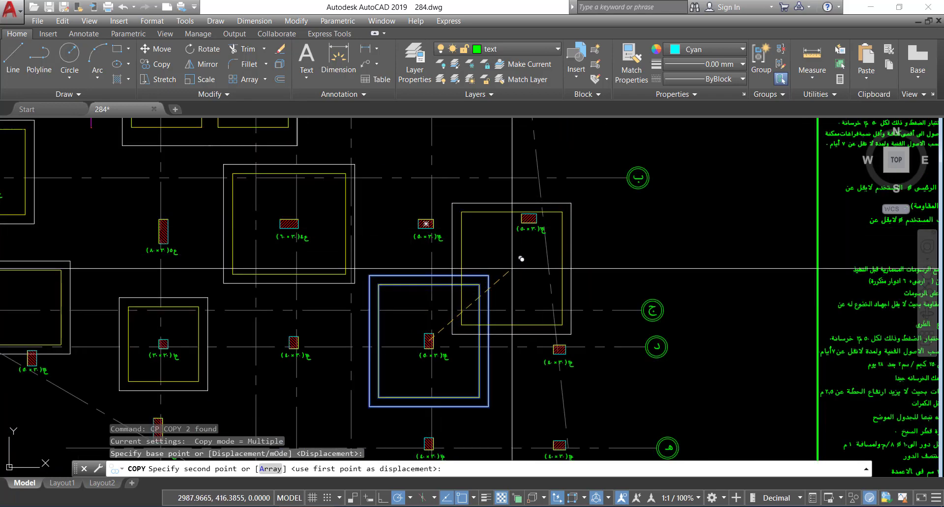
scroll(576, 264, down, 3)
click(718, 276)
scroll(718, 275, up, 6)
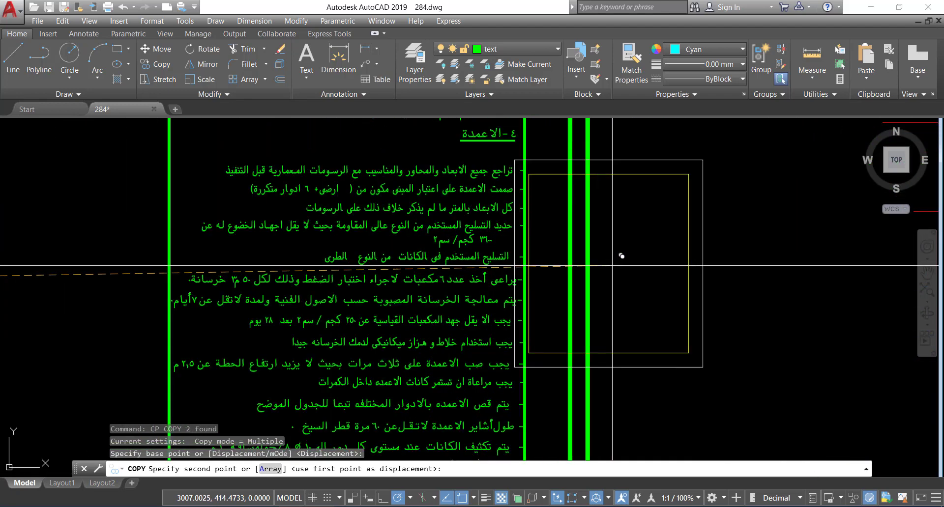
key(Escape)
Step: Rotate both outlines of the copied footing beside the notes by 270°
click(708, 255)
click(677, 186)
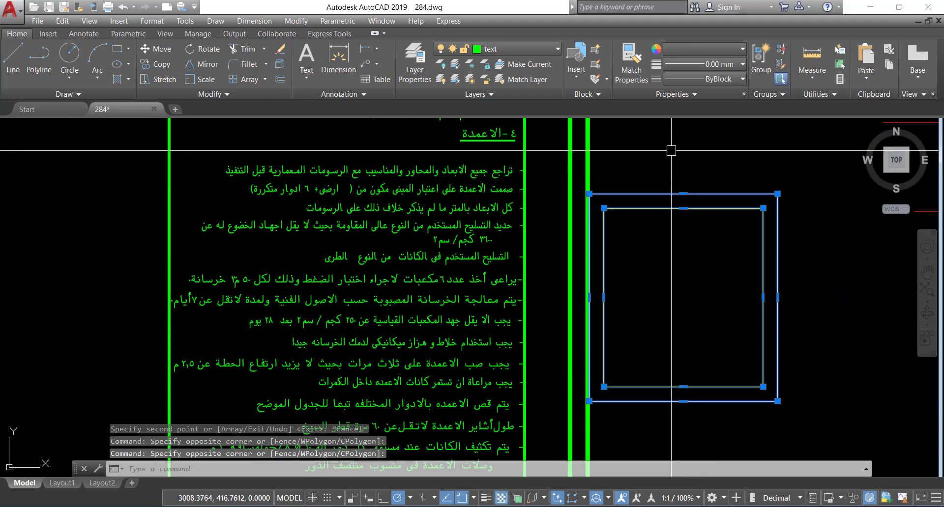
text(ro)
key(Return)
click(677, 248)
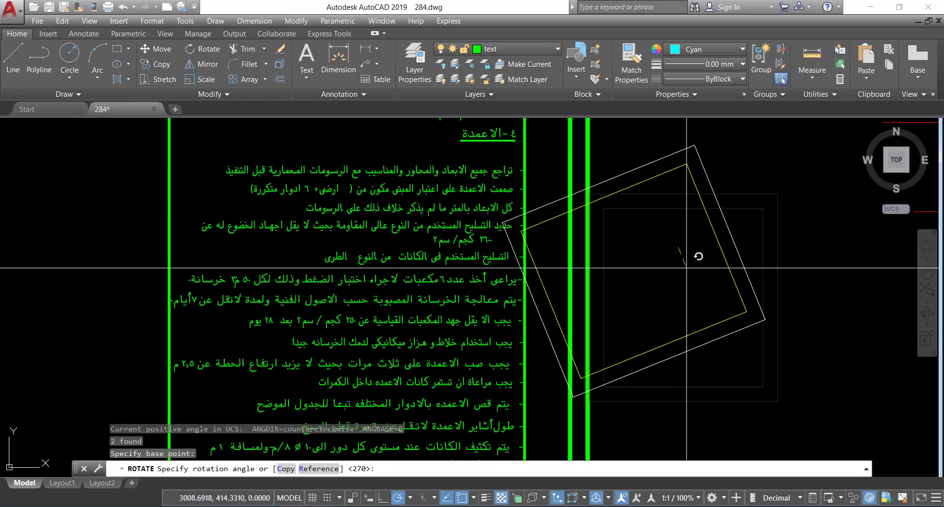
key(Escape)
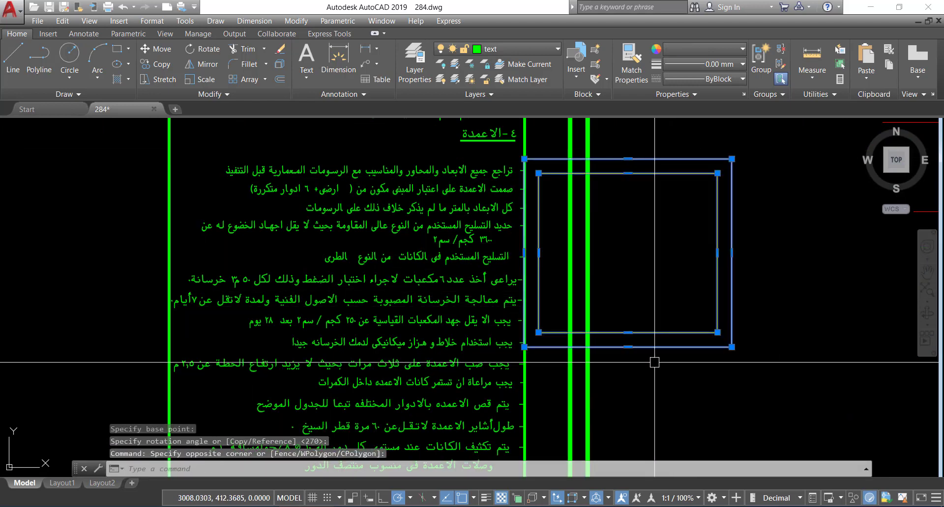
Step: Move both rotated outlines by their centre onto the centre of the 50×30 column on axis 2 between axes ب and ج
text(m)
key(Return)
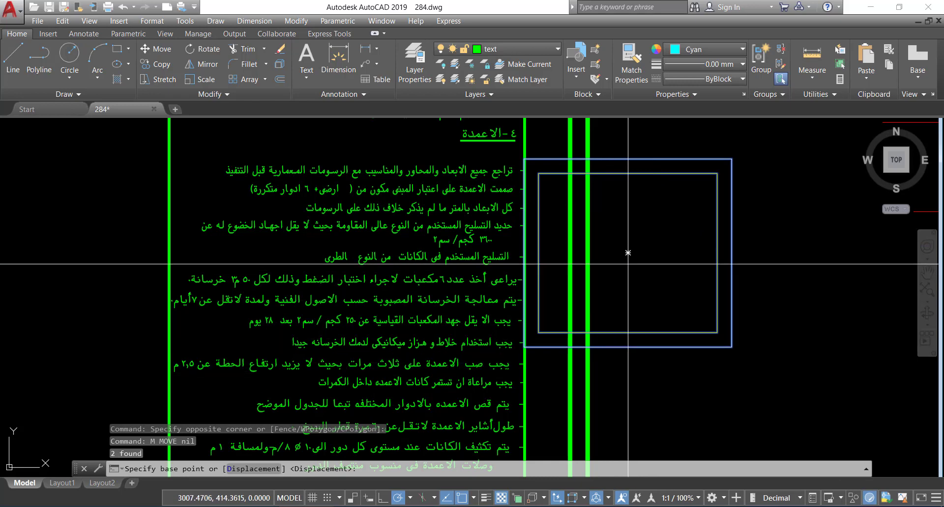
click(639, 247)
scroll(638, 247, down, 6)
scroll(440, 257, up, 8)
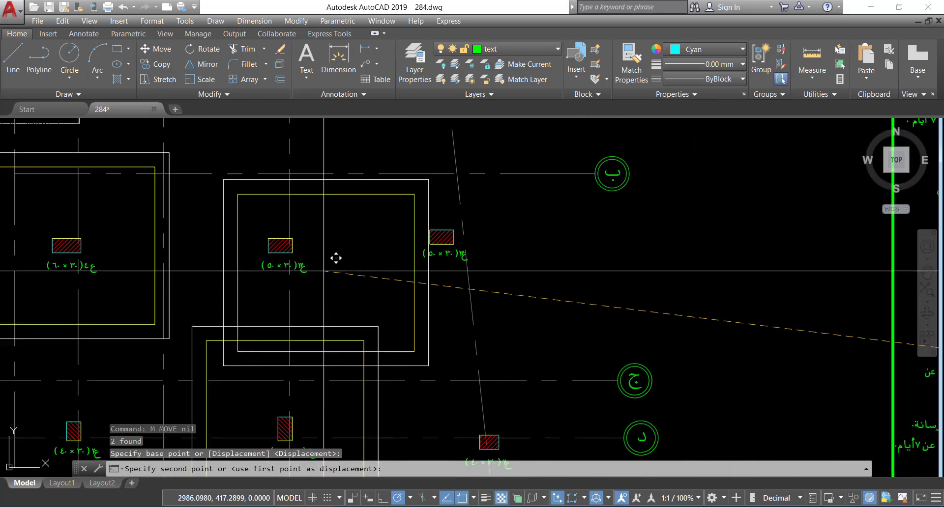
click(307, 231)
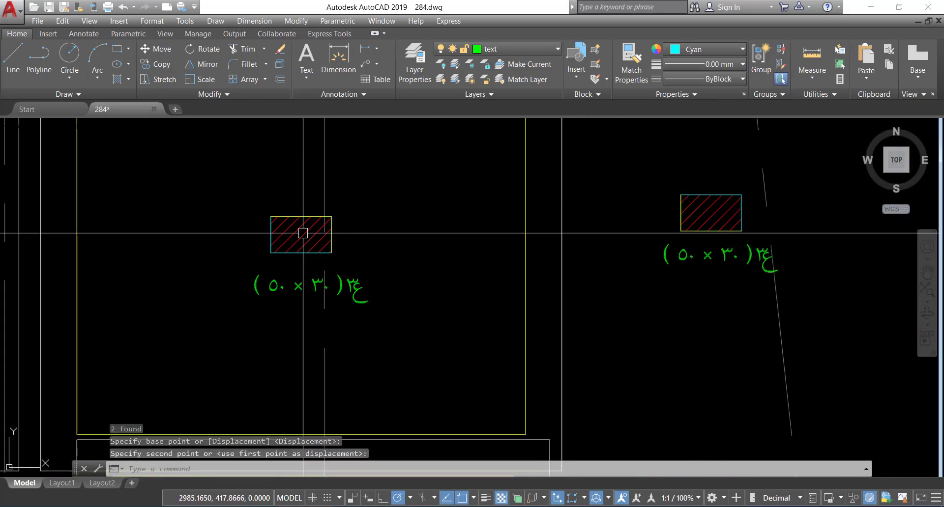
Step: Examine how the two footings on axis 2 meet and the columns around them along axis د
scroll(565, 288, down, 5)
scroll(481, 308, up, 4)
key(Escape)
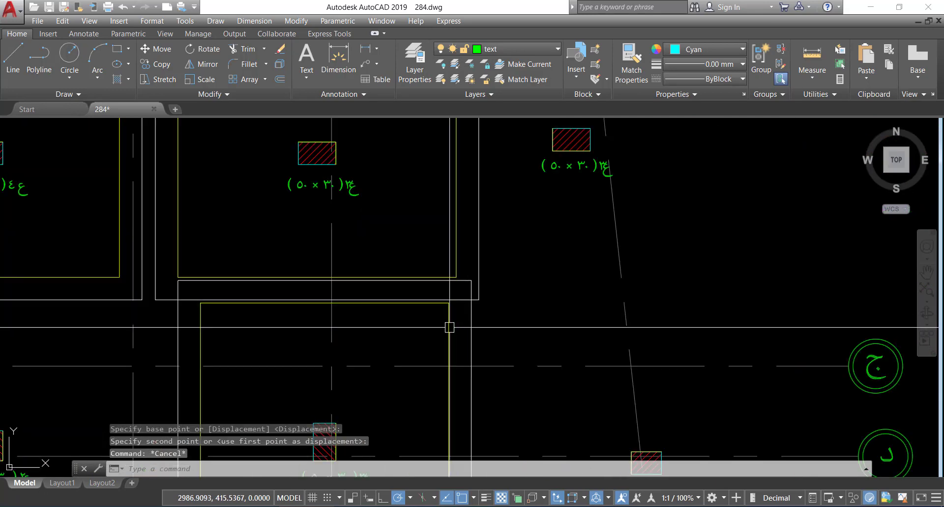
key(Escape)
middle_drag(452, 302, 493, 308)
scroll(494, 308, down, 5)
scroll(438, 314, up, 4)
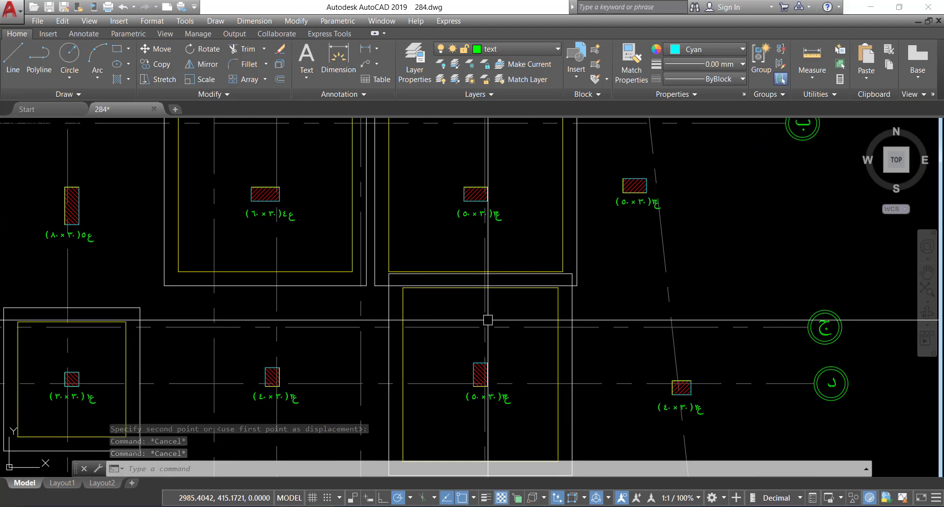
scroll(452, 344, down, 4)
scroll(427, 348, up, 4)
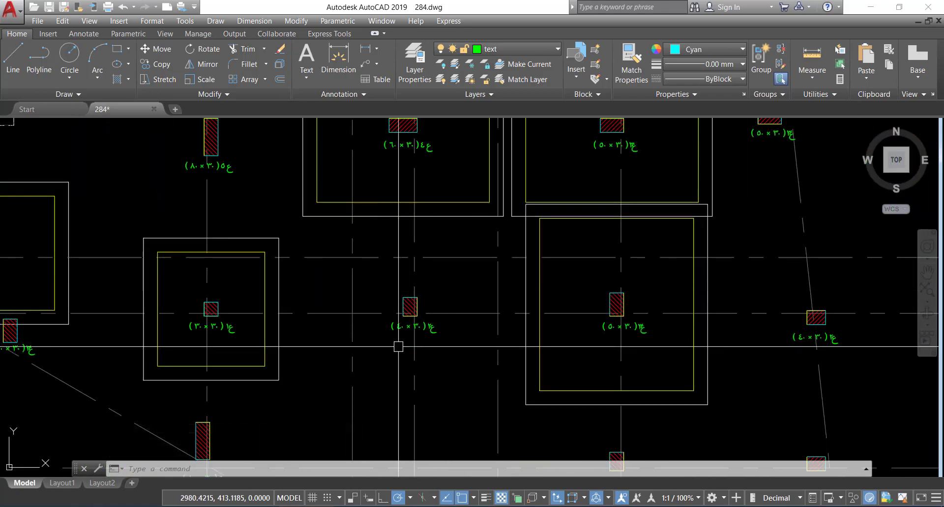
Step: Copy the two footing outlines from the 50×30 column near axis د onto the centre of the 40×30 column directly below on axis هـ
scroll(398, 347, down, 4)
scroll(525, 360, up, 4)
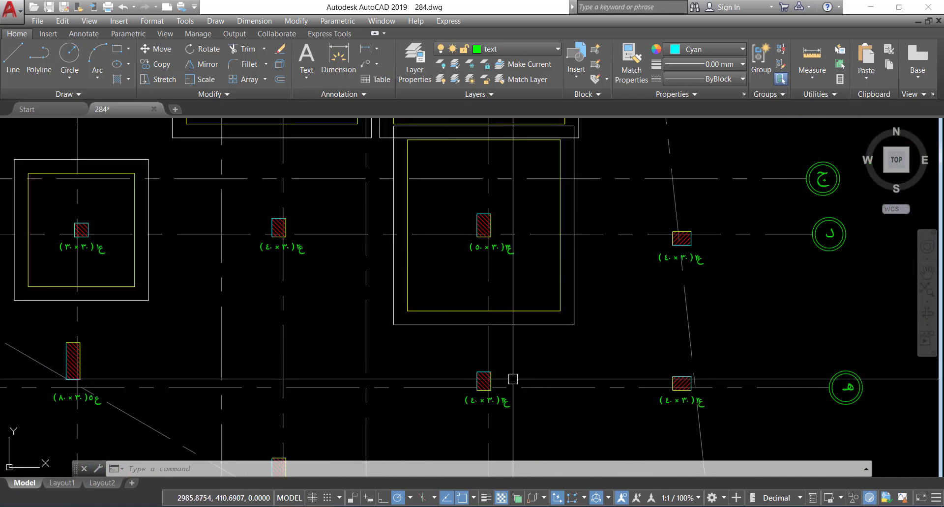
scroll(556, 310, up, 2)
click(560, 302)
click(494, 325)
text(q)
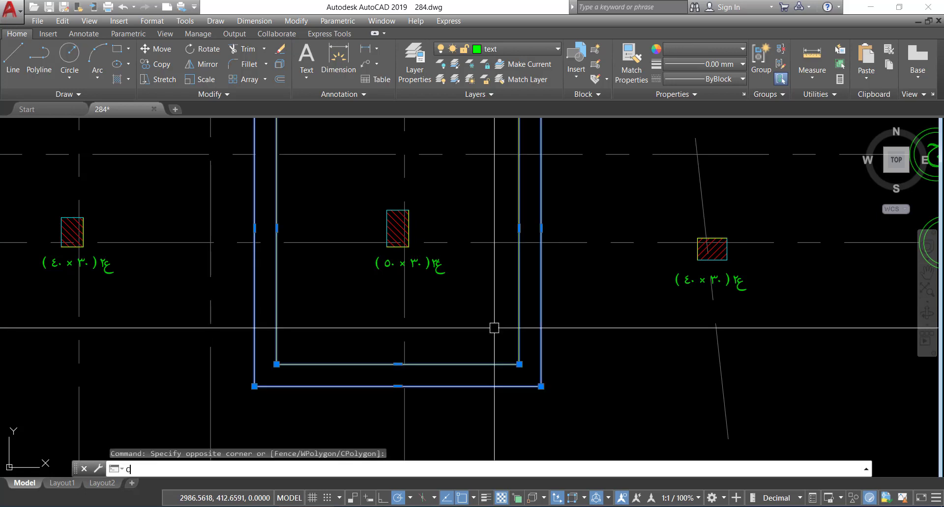
text(P)
key(Return)
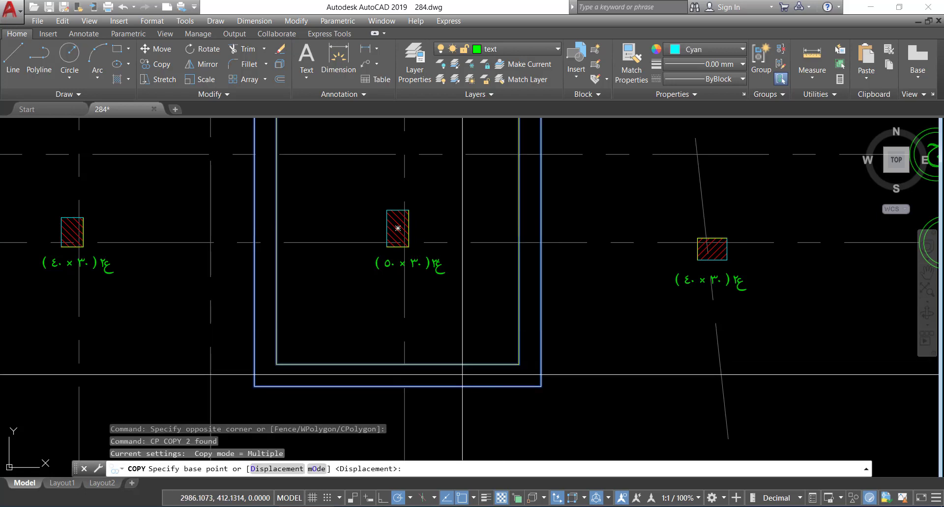
click(398, 228)
scroll(442, 211, down, 4)
scroll(442, 291, up, 5)
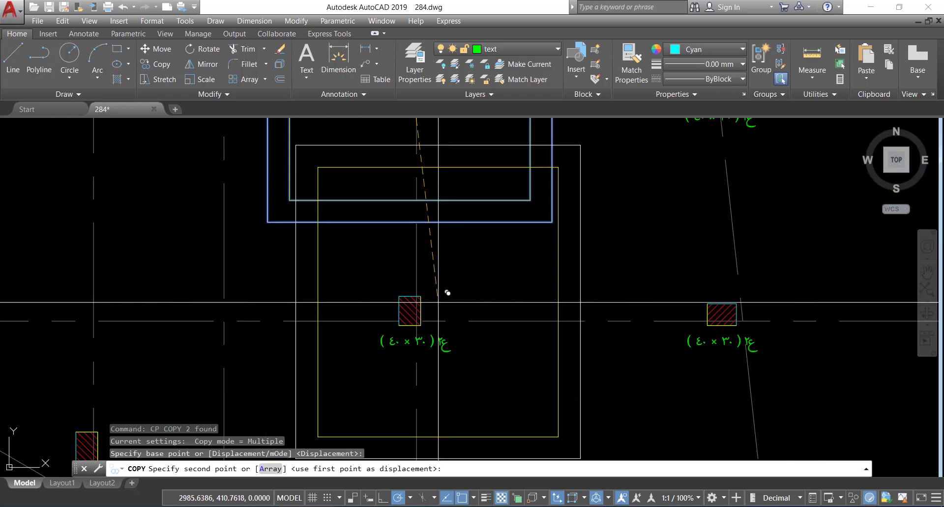
click(409, 311)
scroll(586, 295, down, 3)
key(Escape)
key(Escape)
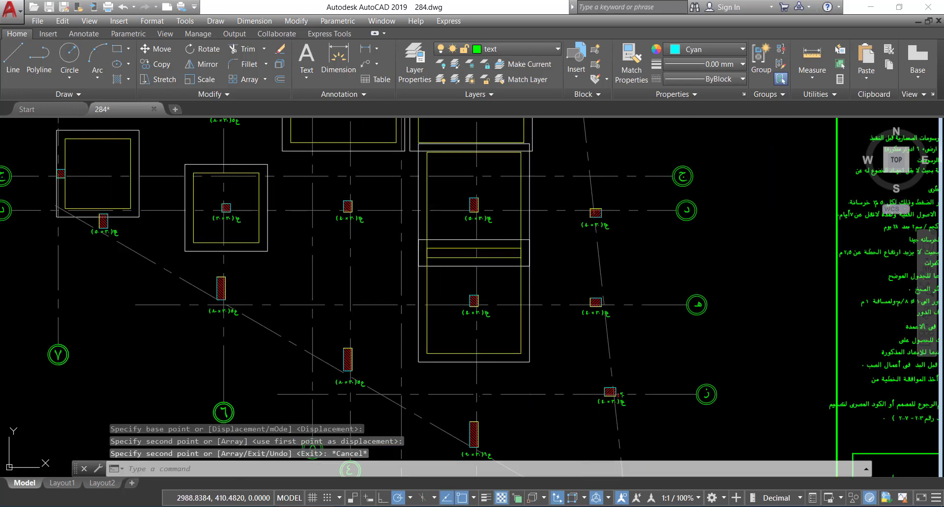
Step: Delete the two footing outlines around the 50×30 column directly above axis ج
middle_drag(585, 299, 564, 355)
scroll(555, 155, up, 5)
click(537, 205)
click(408, 246)
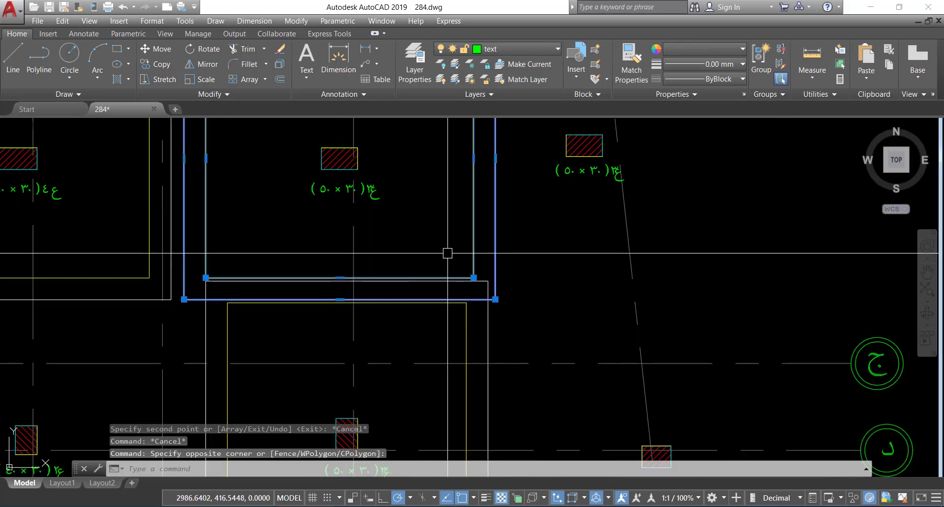
key(Delete)
Step: Add a vertical linear dimension between the centres of the 50×30 and 40×30 columns whose footings overlap, placing it beside the footings
scroll(445, 347, down, 3)
scroll(510, 314, up, 4)
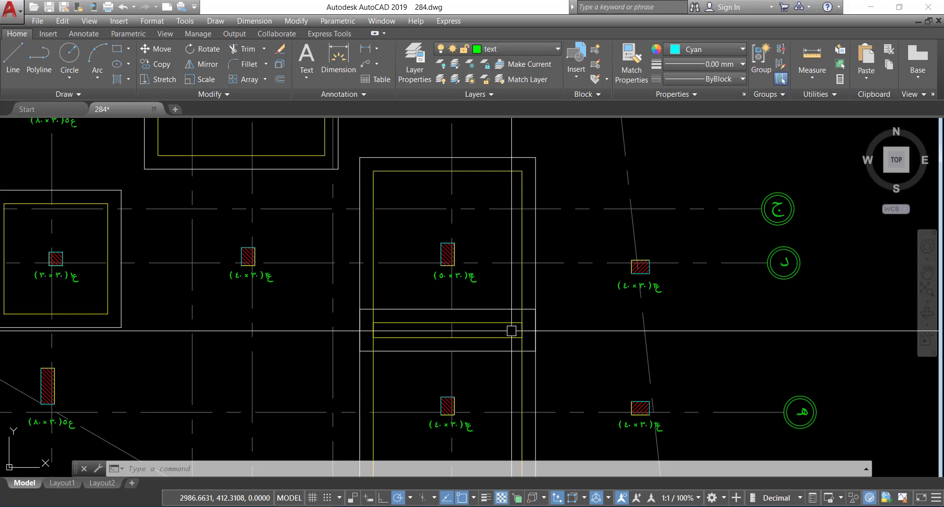
scroll(511, 331, down, 2)
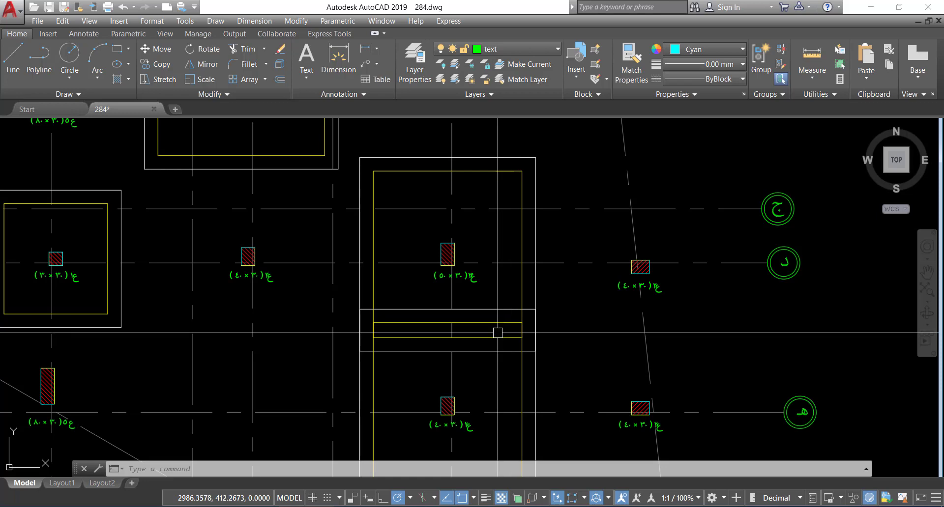
scroll(492, 318, up, 4)
scroll(502, 302, down, 4)
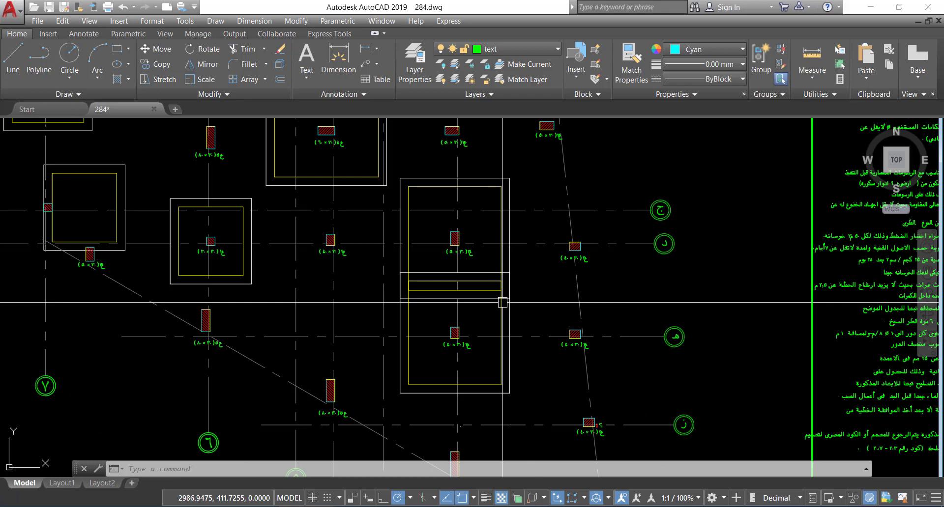
scroll(498, 234, up, 2)
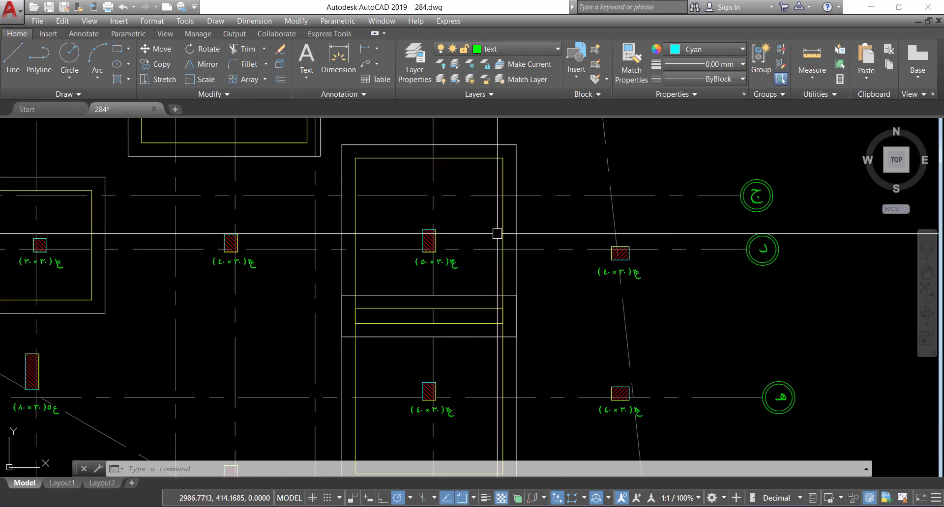
click(365, 49)
scroll(419, 218, up, 3)
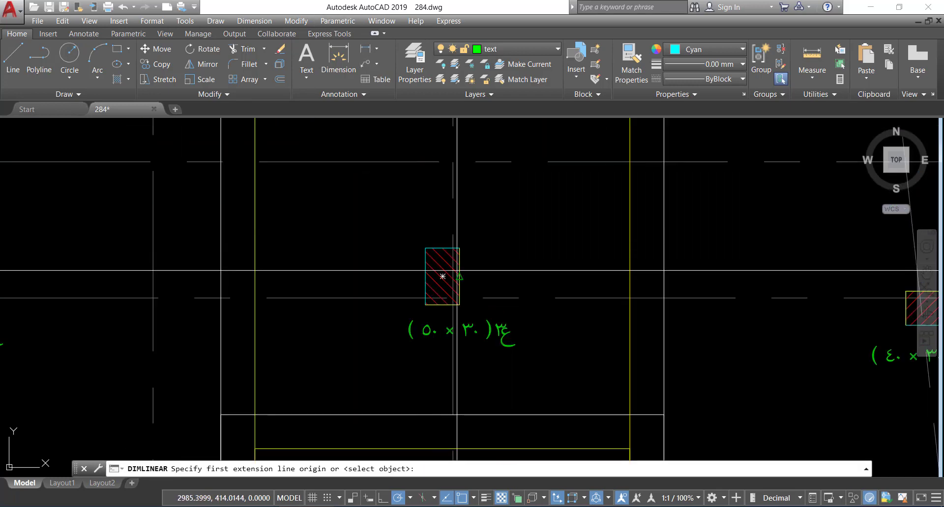
click(473, 240)
scroll(442, 277, down, 4)
scroll(437, 341, up, 4)
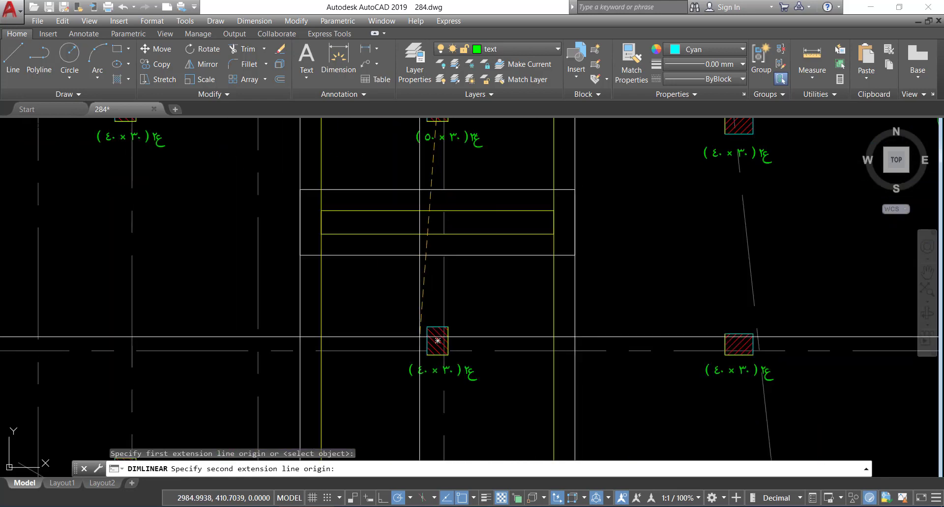
click(437, 340)
click(643, 340)
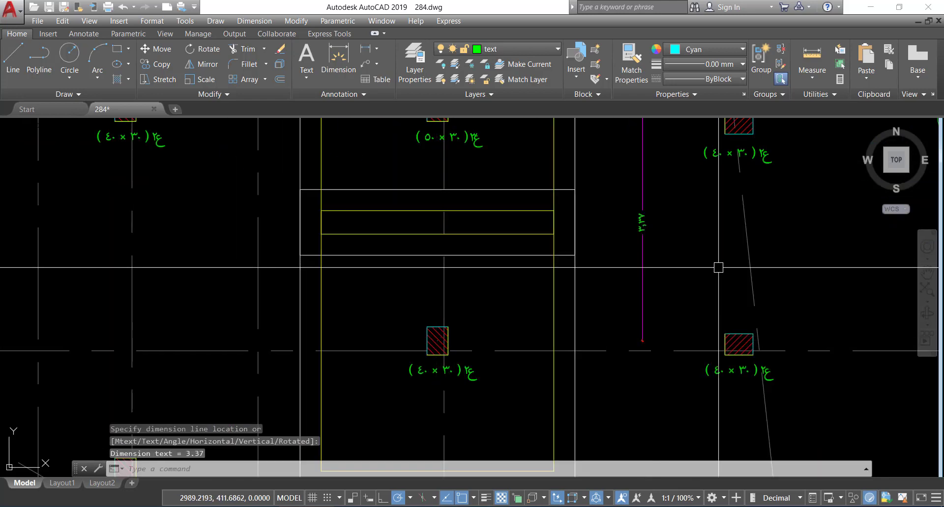
Step: Switch to the RC-Design-U-2007 workbook in Excel and review the column load and spacing inputs on the Combined sheet
key(alt+Tab)
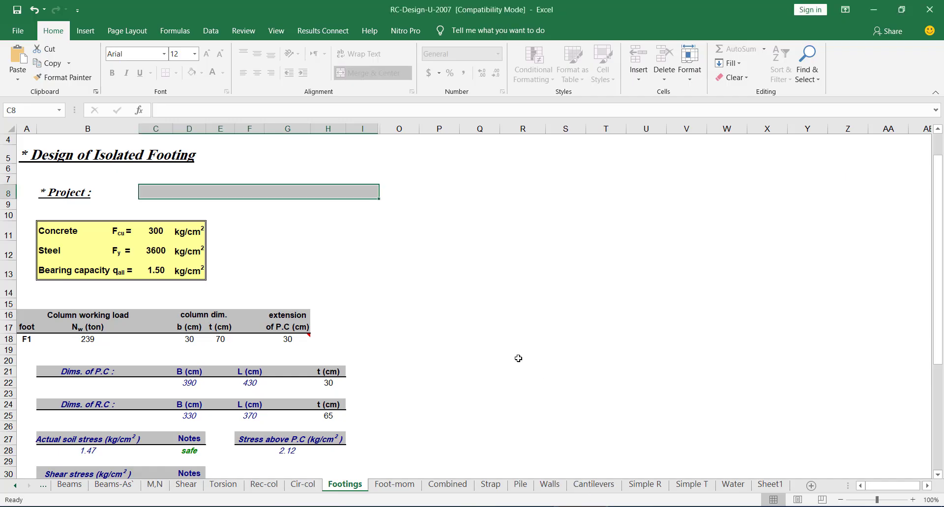
click(460, 485)
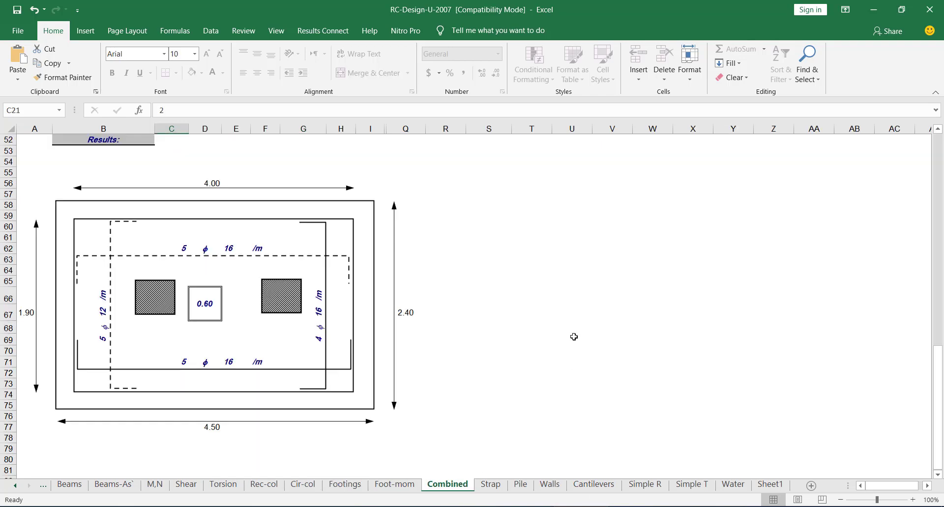
scroll(443, 298, up, 17)
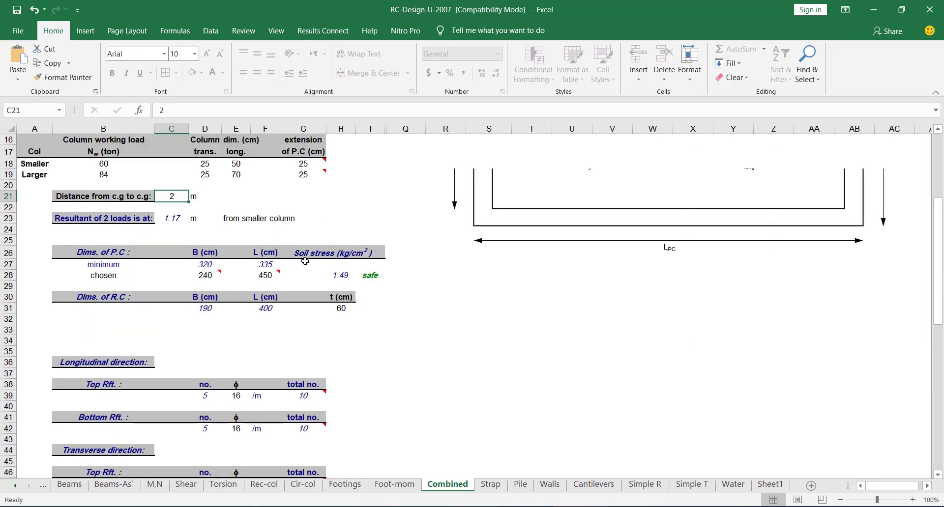
scroll(333, 310, down, 1)
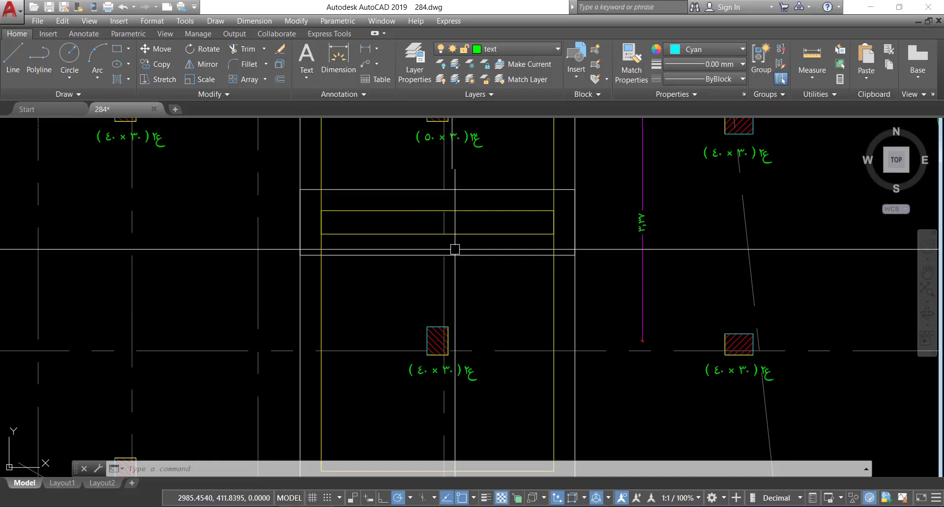
Step: Switch to the SAP2000 model, select all supported joints with the default support criteria and show only that selection
scroll(453, 251, down, 3)
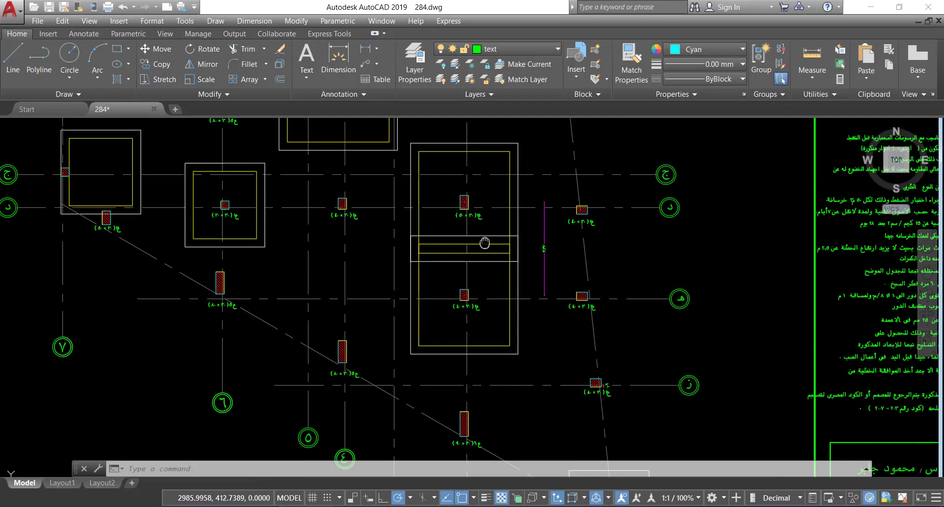
scroll(485, 242, up, 4)
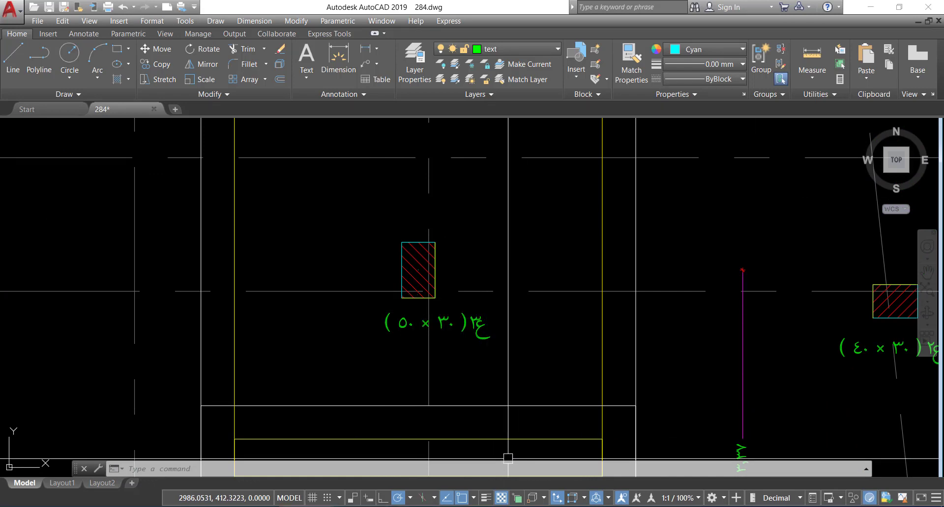
click(390, 464)
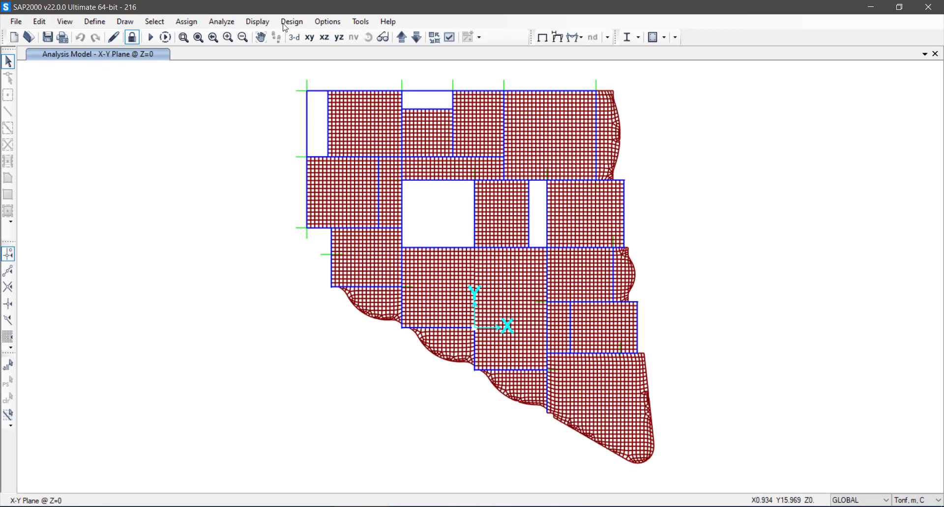
click(155, 23)
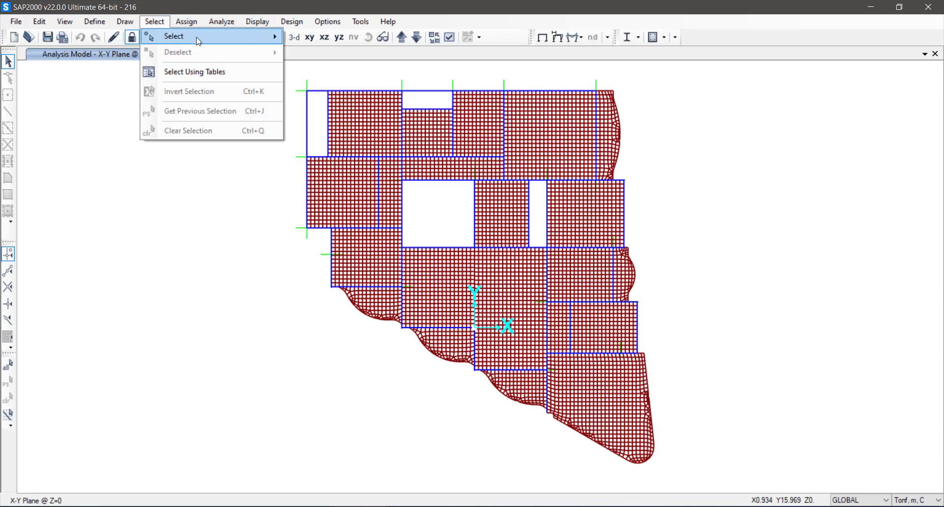
mouse_move(198, 41)
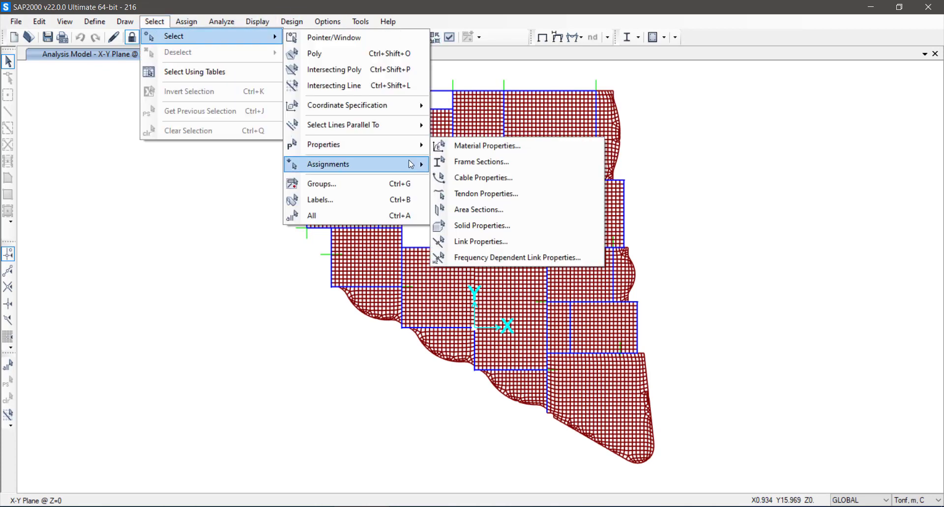
click(532, 188)
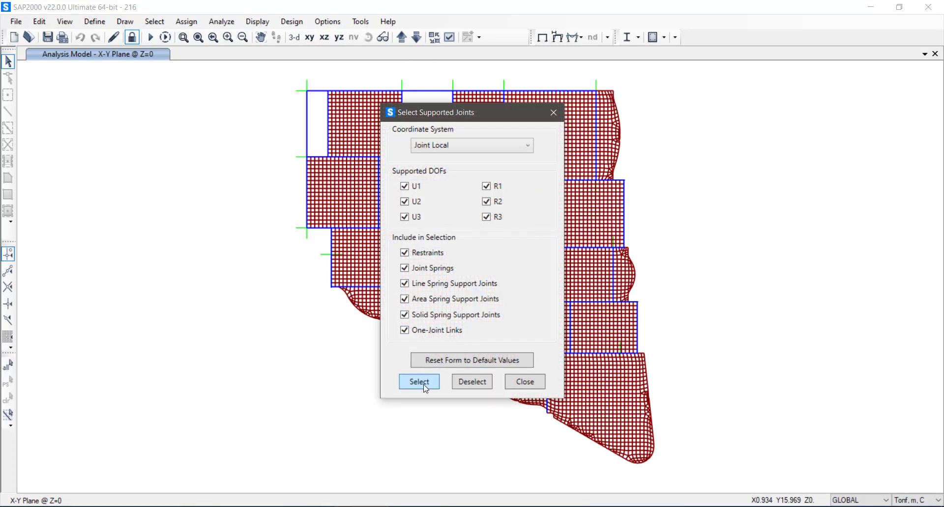
click(516, 384)
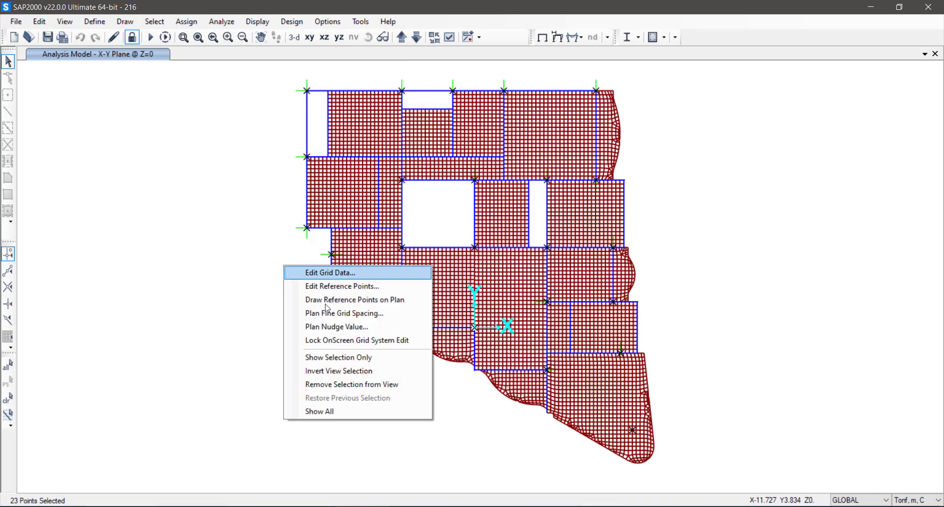
click(338, 358)
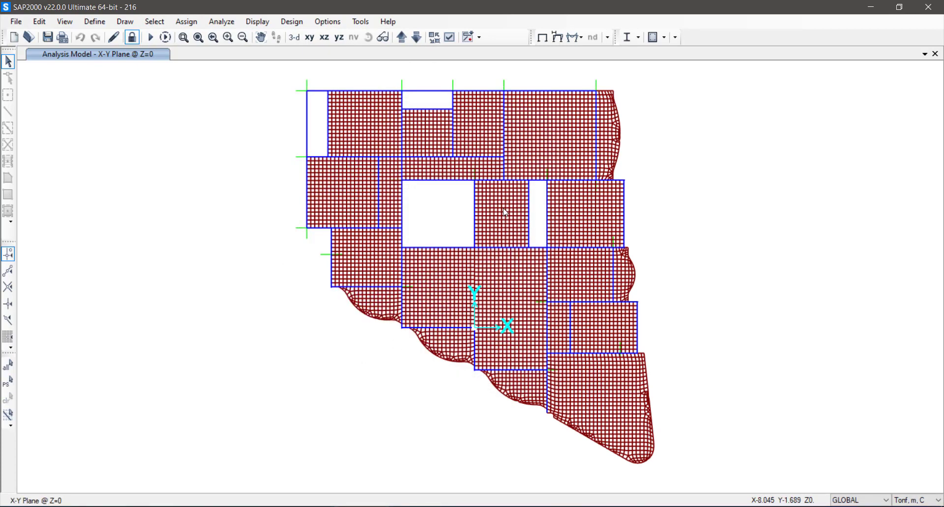
right_click(262, 238)
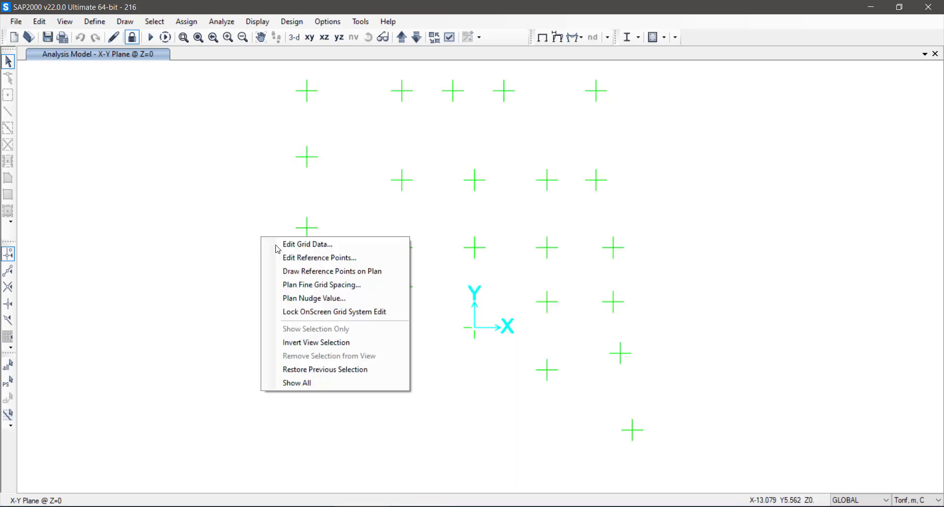
click(191, 250)
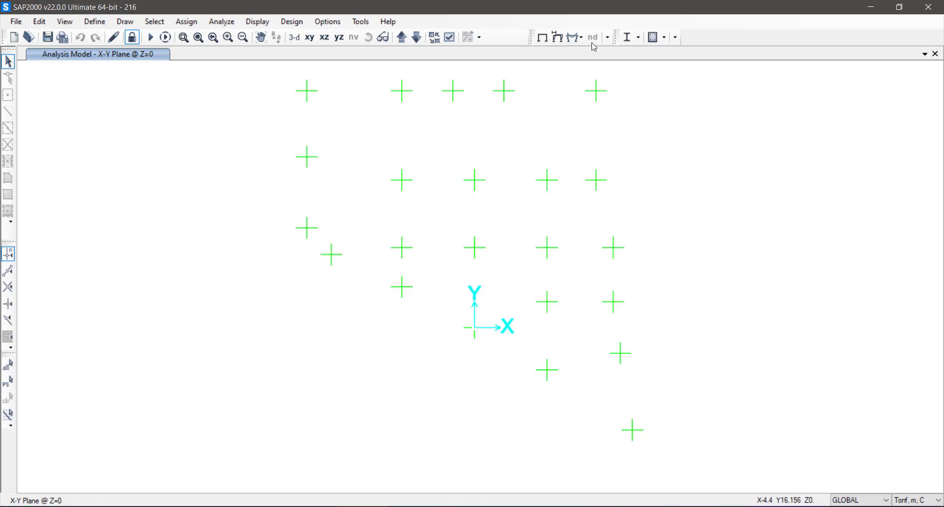
Step: Display the joint reactions for the Ultimate combination as arrows
click(575, 38)
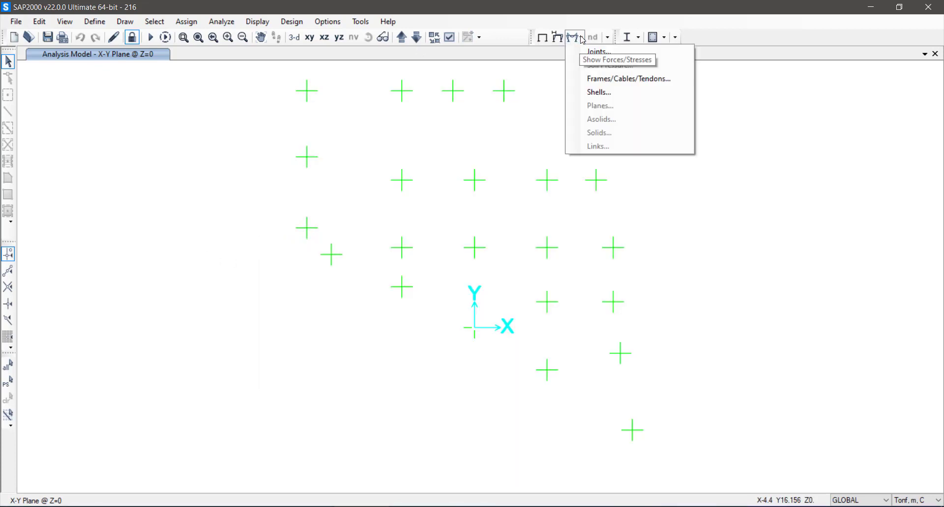
click(602, 53)
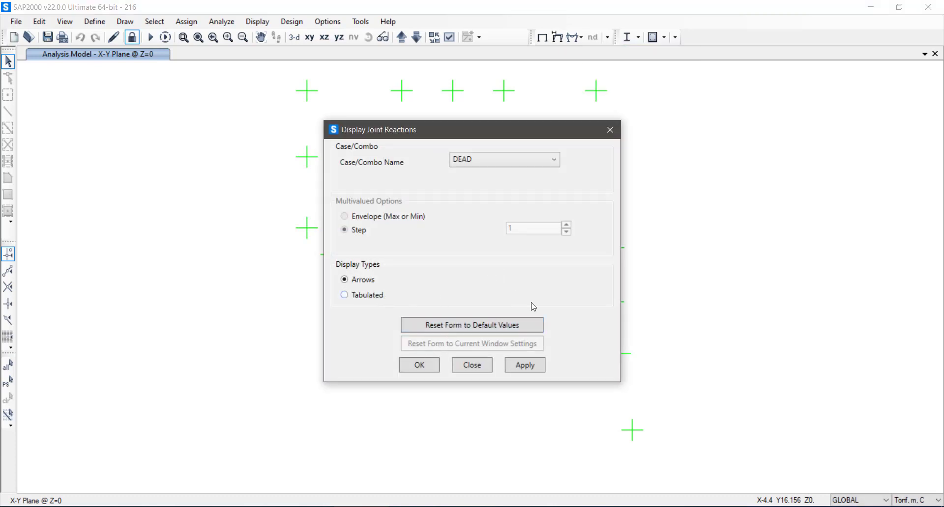
click(519, 159)
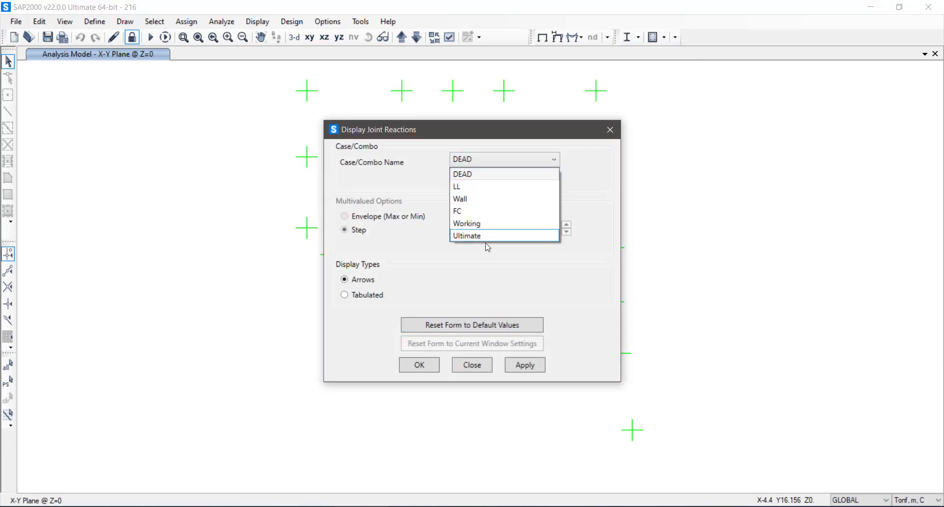
click(499, 236)
click(524, 368)
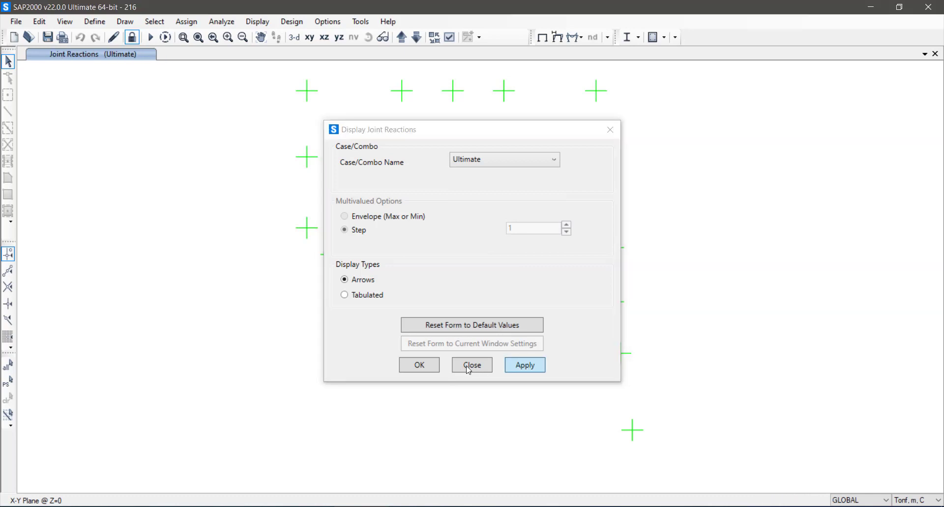
click(468, 365)
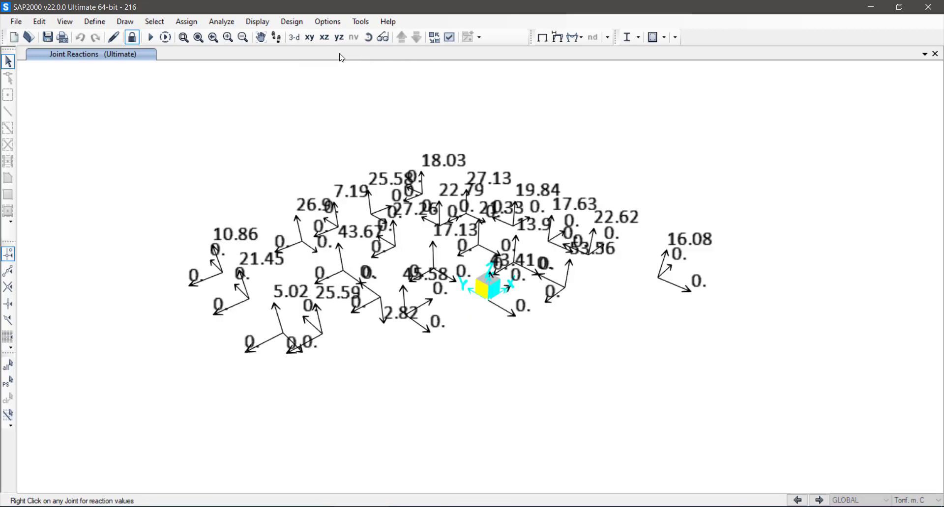
Step: Switch to the XY plan view and display the joint reactions for the Ultimate combination as tabulated values
click(324, 38)
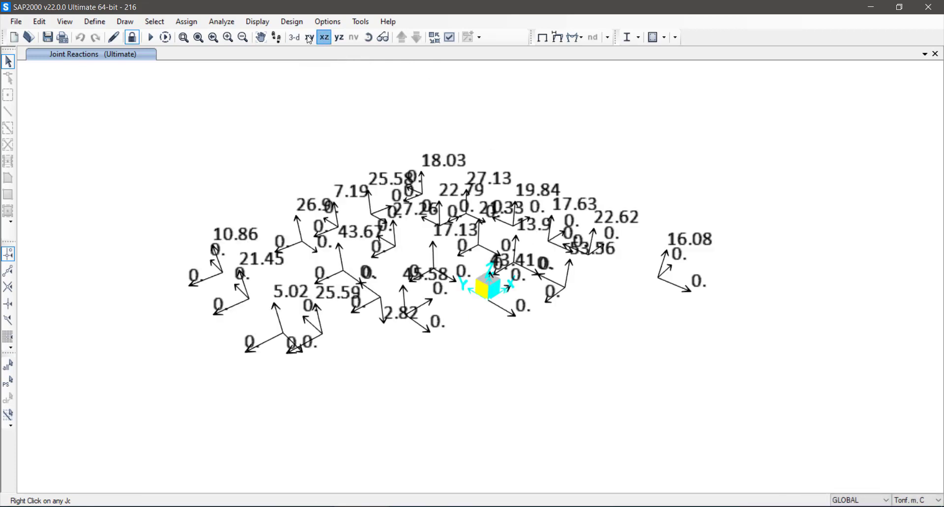
click(309, 37)
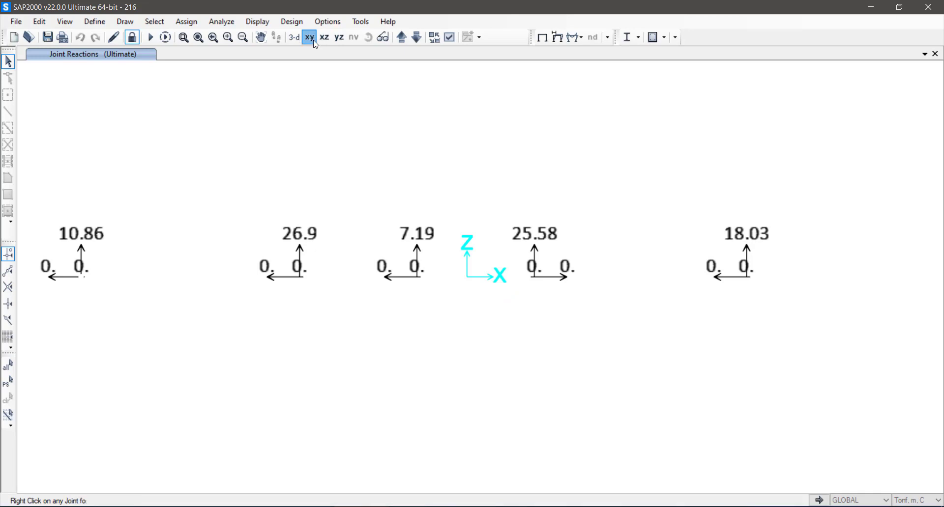
click(582, 38)
click(590, 74)
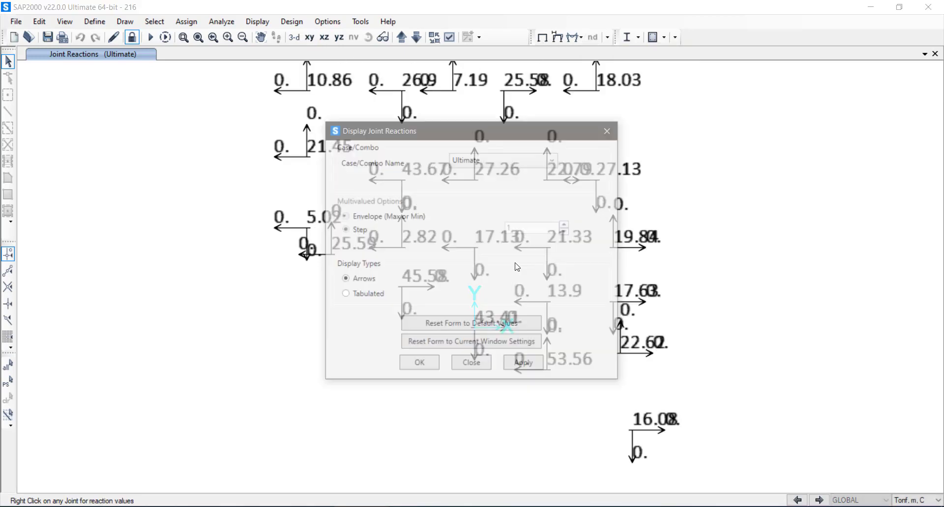
click(377, 297)
click(529, 365)
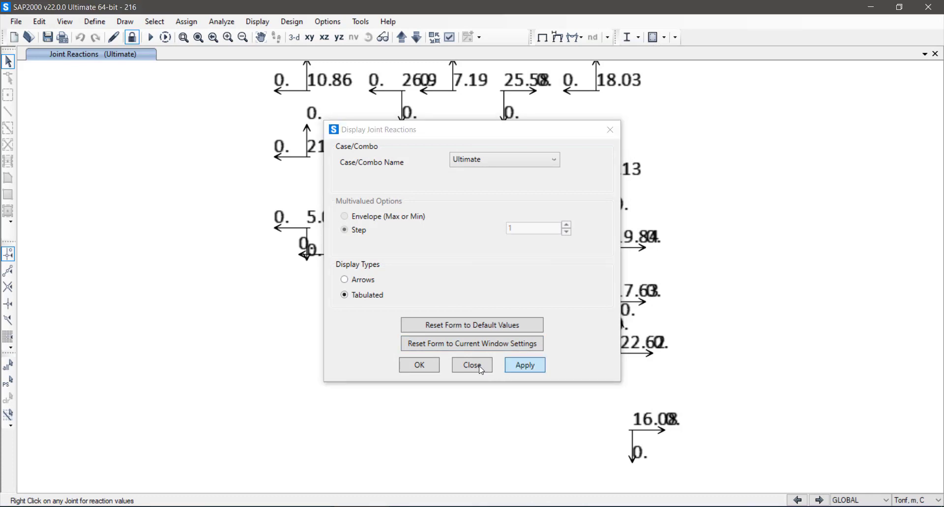
click(478, 367)
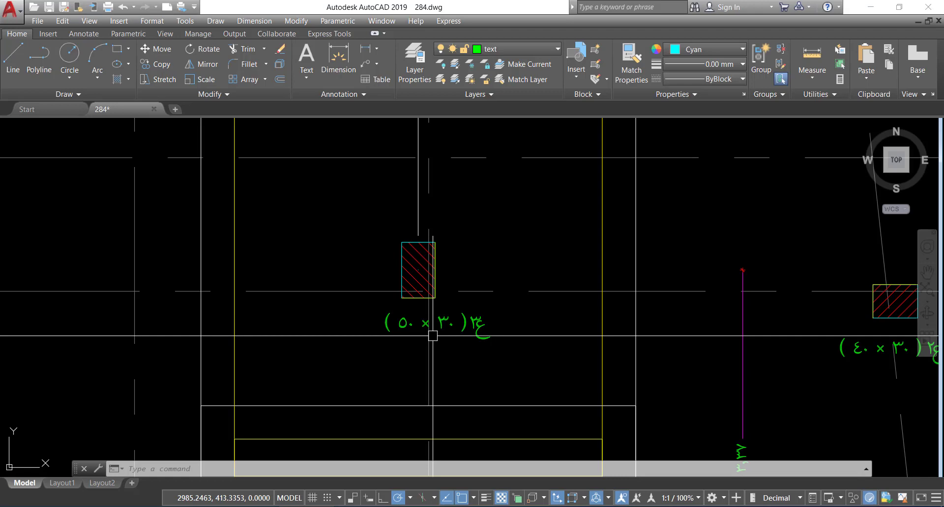
Step: Check the overlapping footings in the AutoCAD plan, then calculate =21*1.1*5 in cell Q25 of Sheet2 in the 1-Design of column workbook
scroll(432, 369, down, 5)
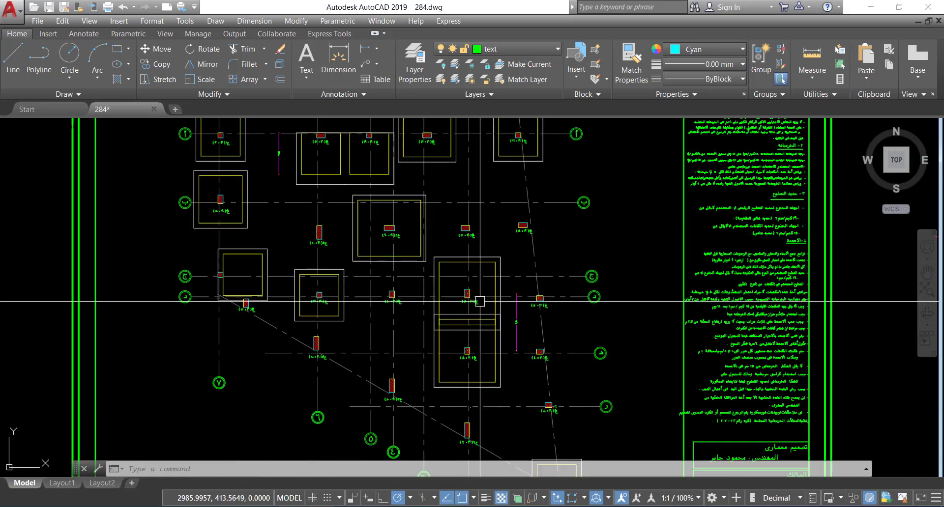
middle_drag(480, 316, 460, 285)
scroll(460, 299, down, 4)
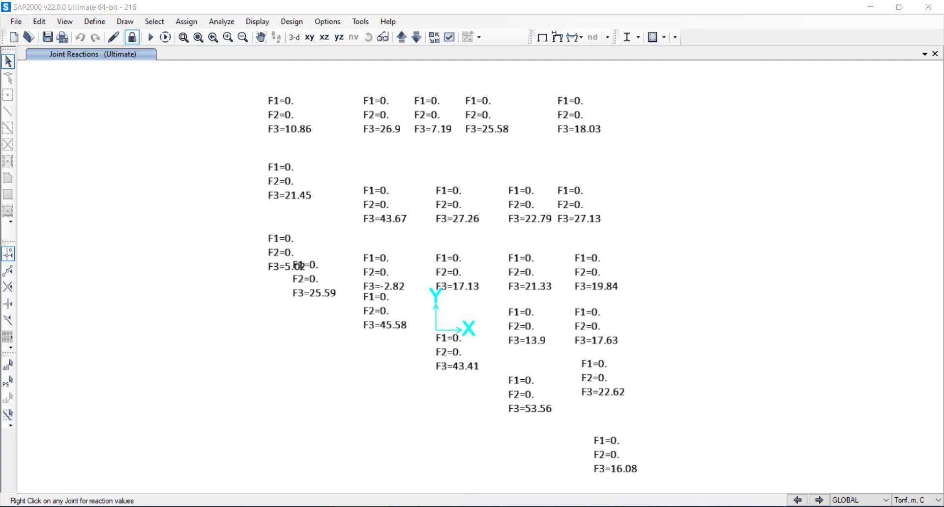
key(alt+Tab)
key(alt+Tab)
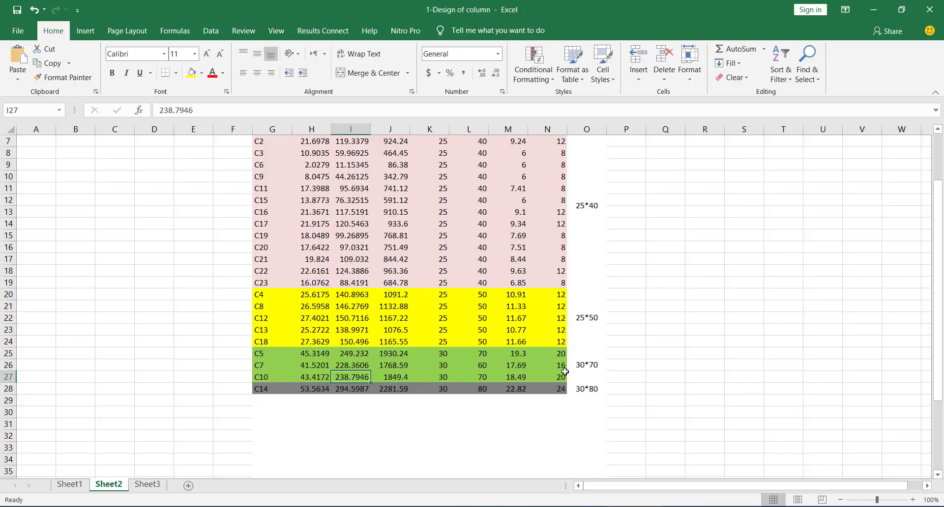
click(634, 337)
click(679, 349)
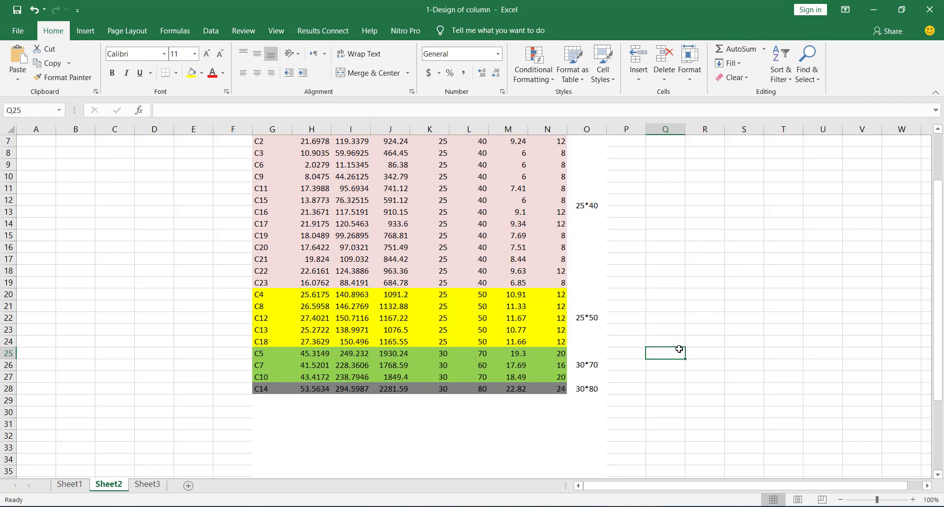
text(=21*1.1*5)
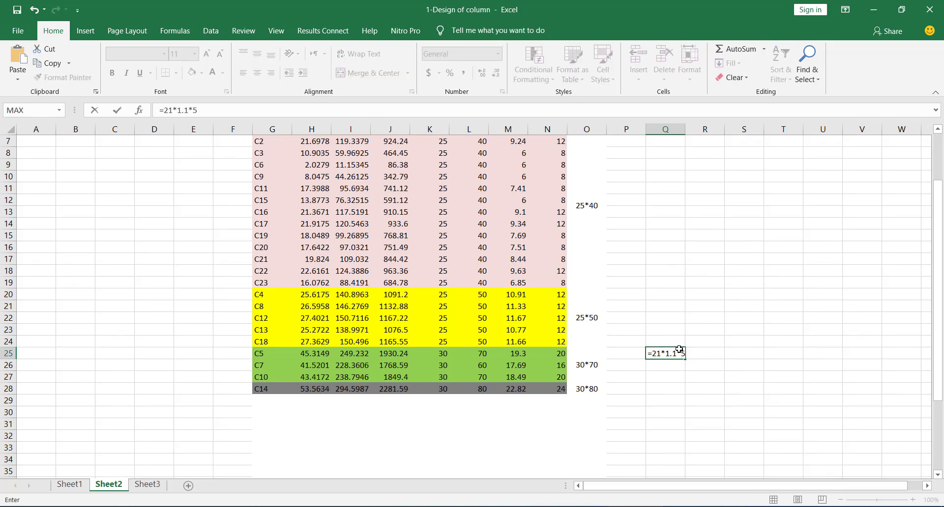
key(Return)
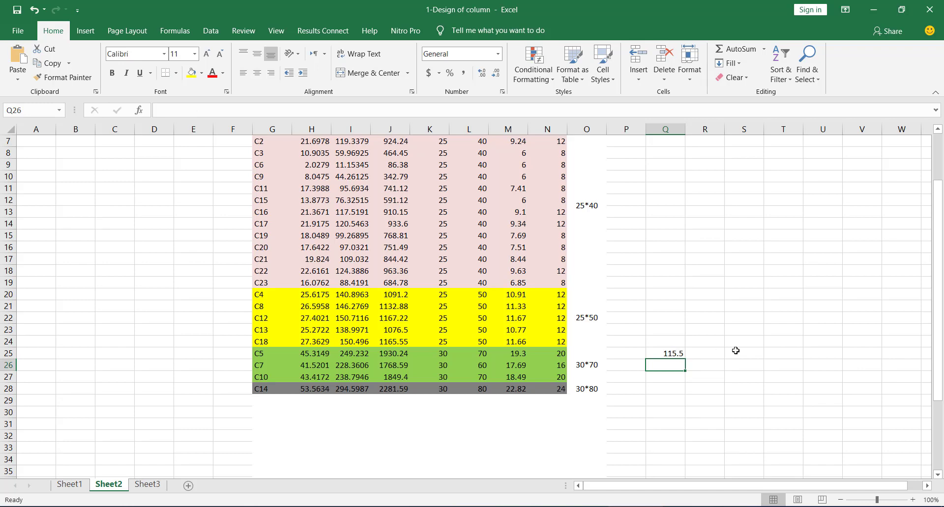
Step: Check the tabulated reactions in SAP2000 and calculate =13*1.1*5 in cell Q26 of Sheet2 in the 1-Design of column workbook
click(364, 504)
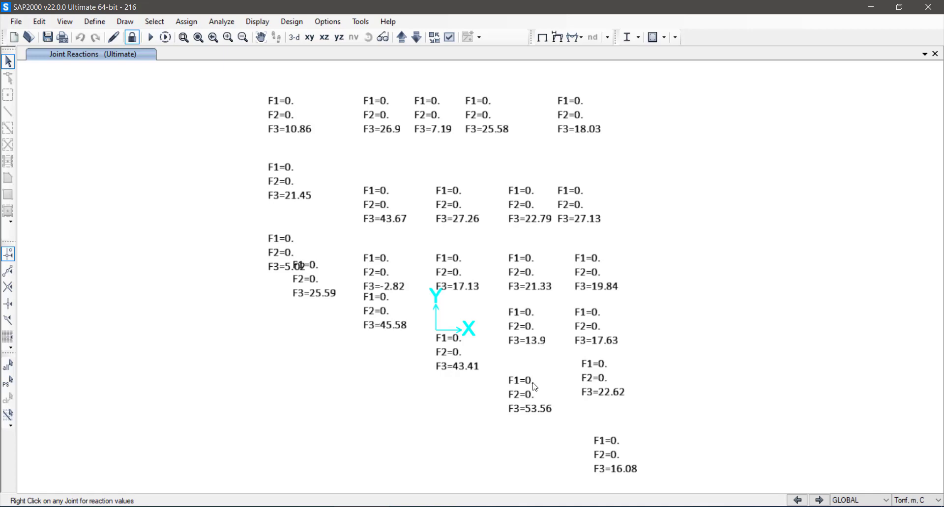
click(611, 502)
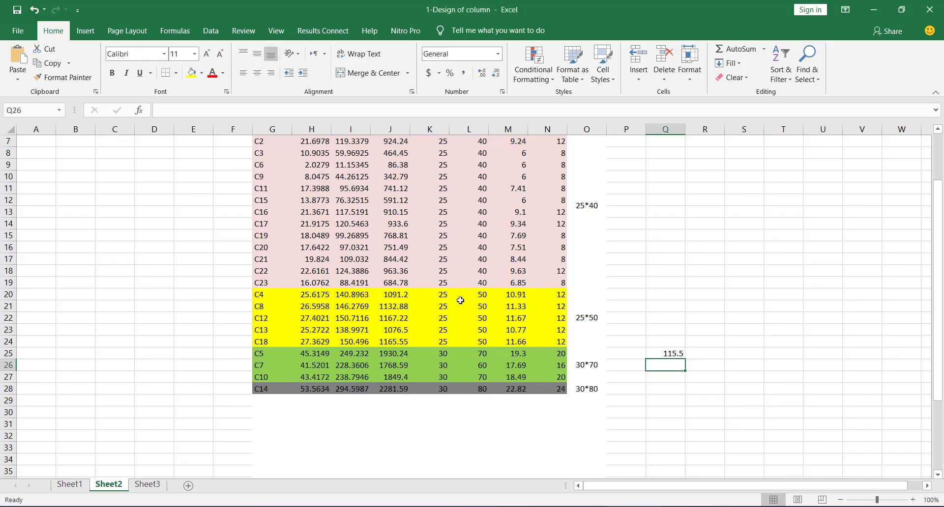
scroll(461, 300, up, 2)
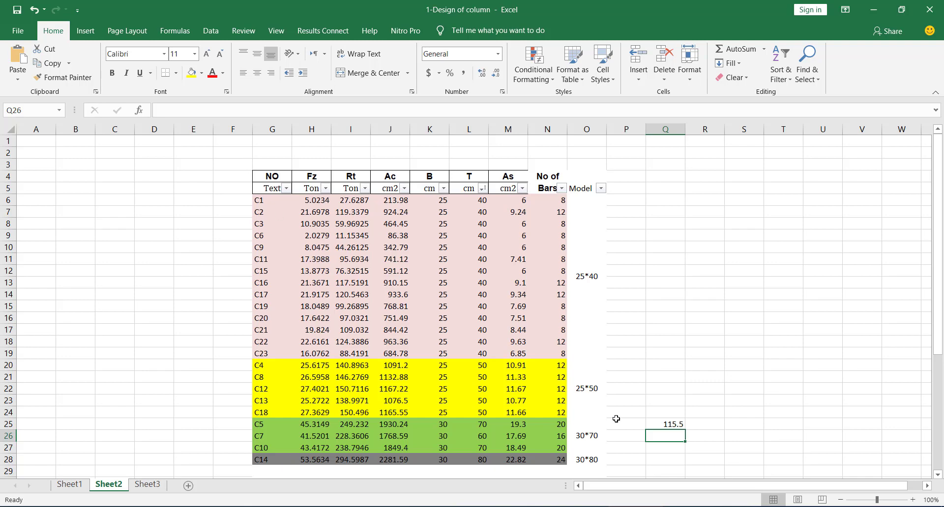
text(=13*1.1*5)
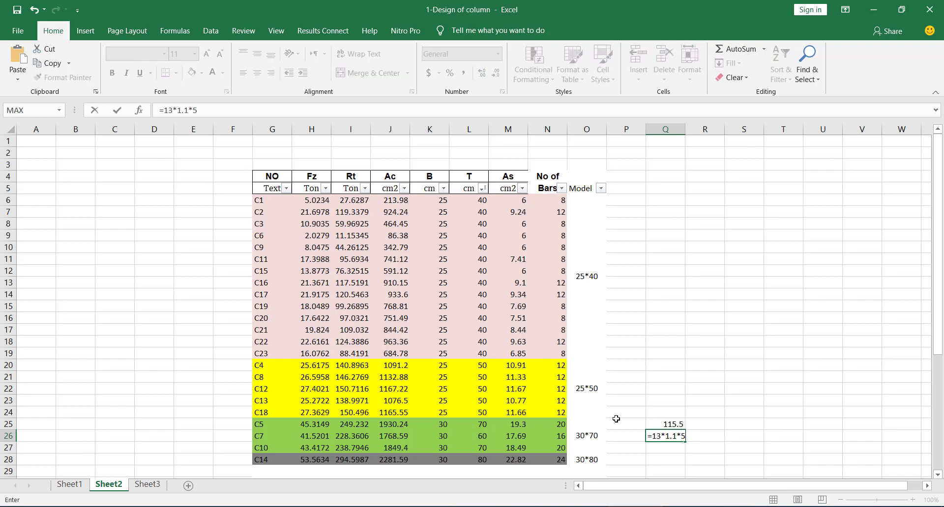
key(Return)
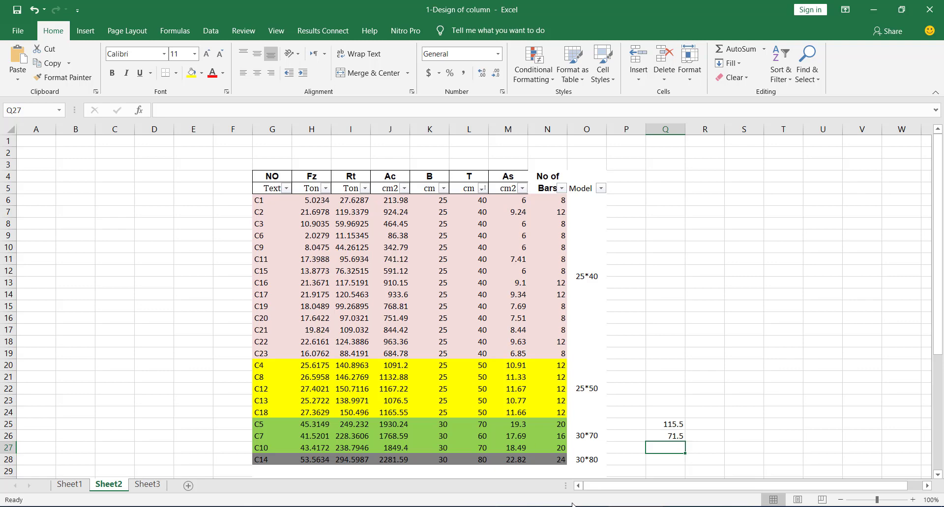
Step: Switch to the RC-Design-U-2007 workbook and set the smaller column's working load to 71.5 ton on the Combined sheet
mouse_move(418, 506)
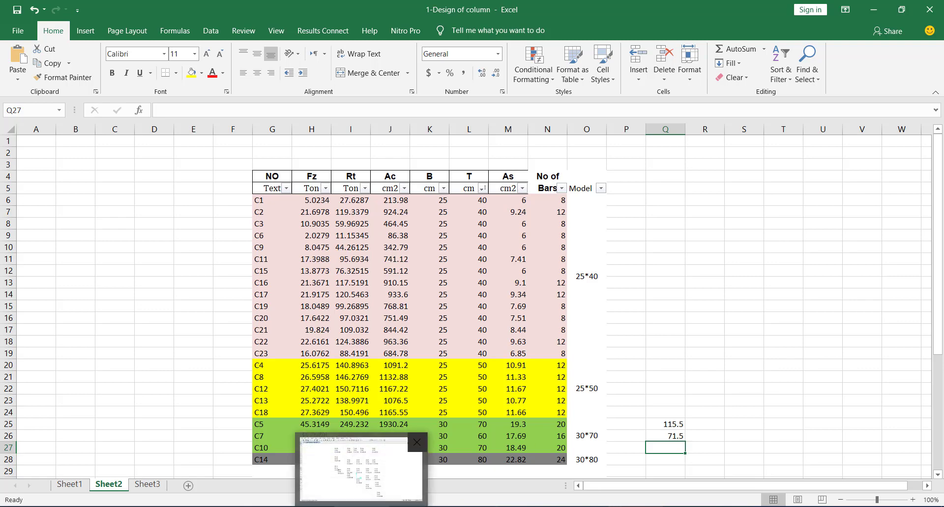
click(564, 457)
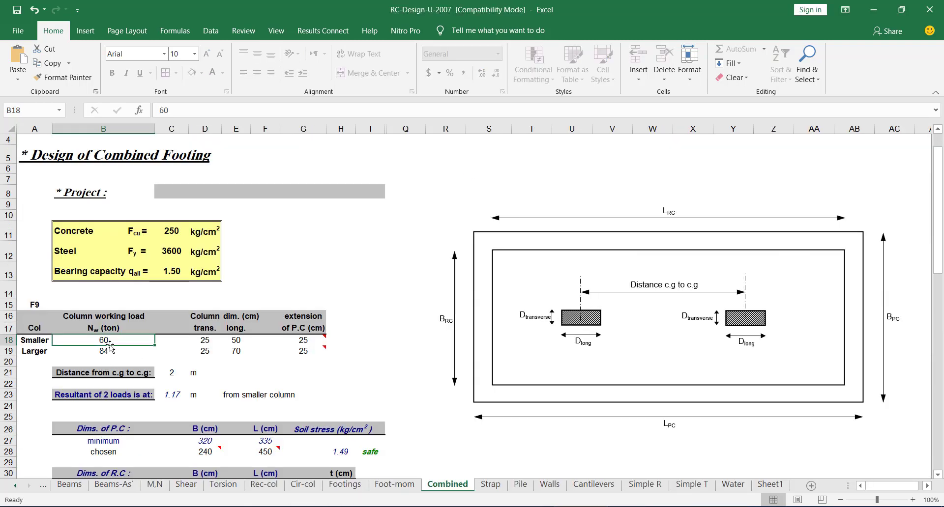
scroll(113, 343, up, 1)
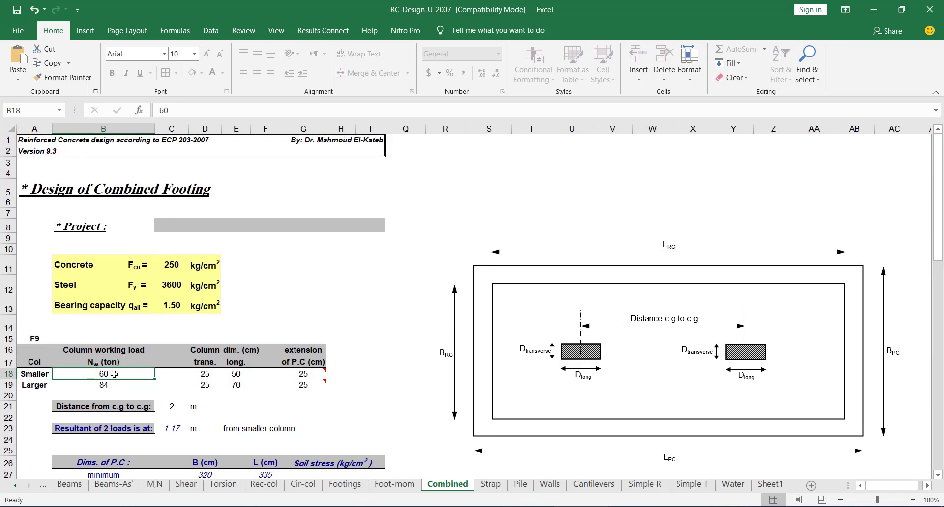
double_click(98, 374)
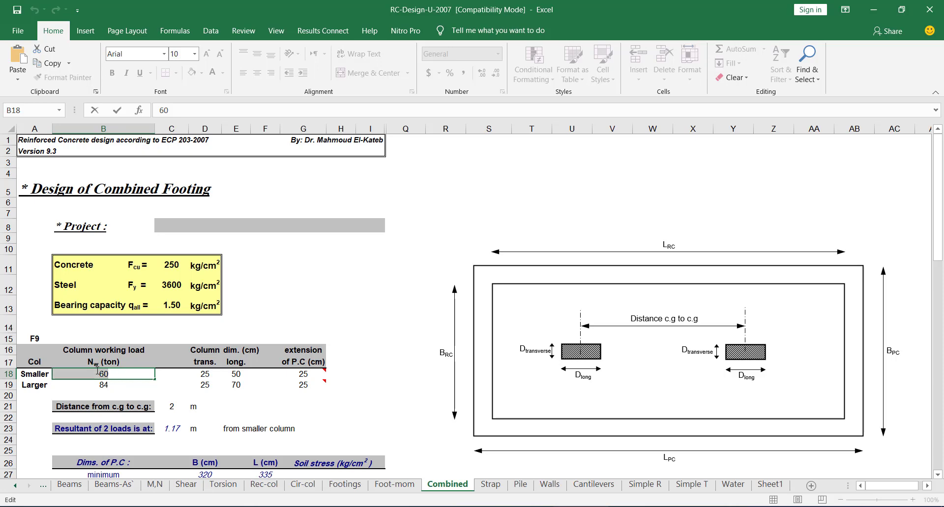
mouse_move(636, 506)
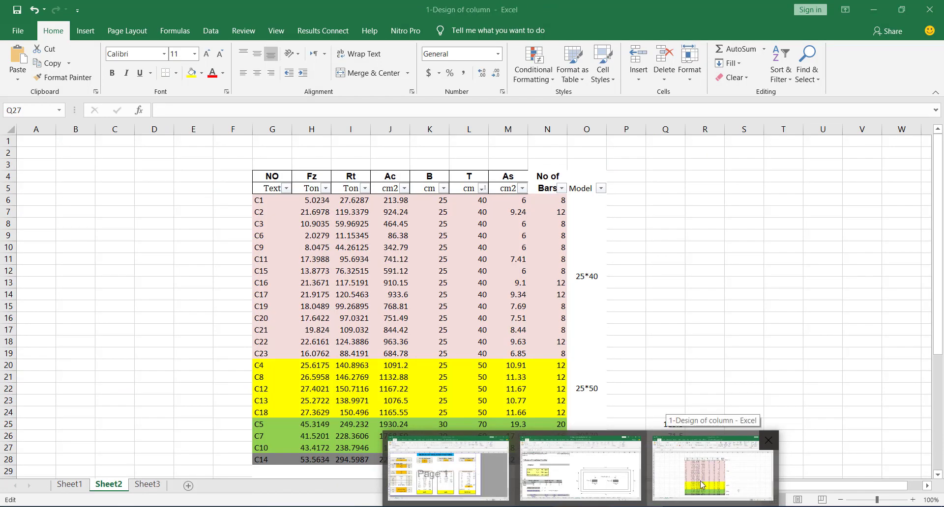
click(687, 479)
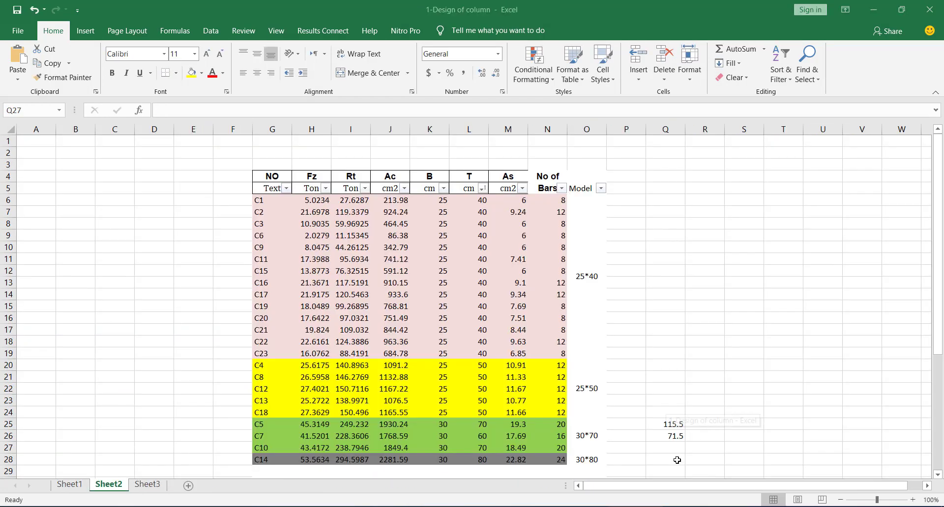
click(875, 9)
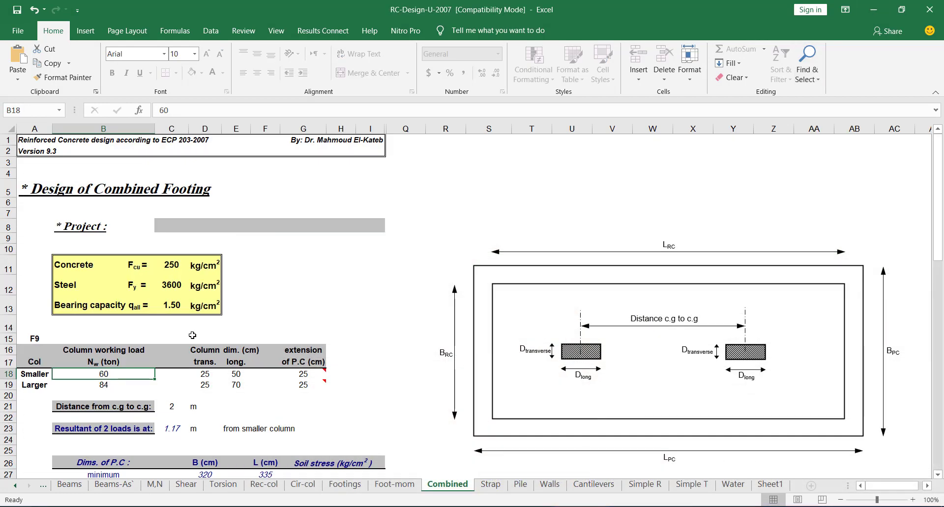
double_click(118, 373)
drag(118, 373, 96, 369)
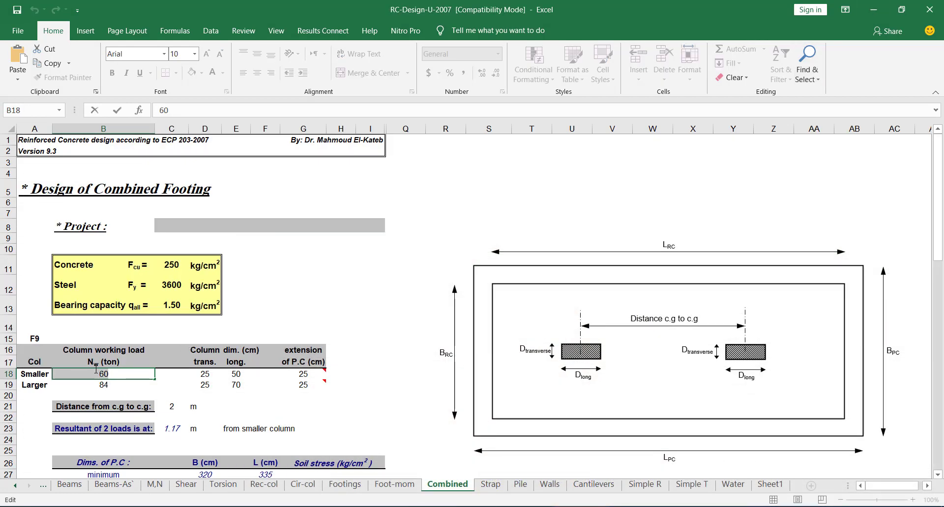
text(71.5)
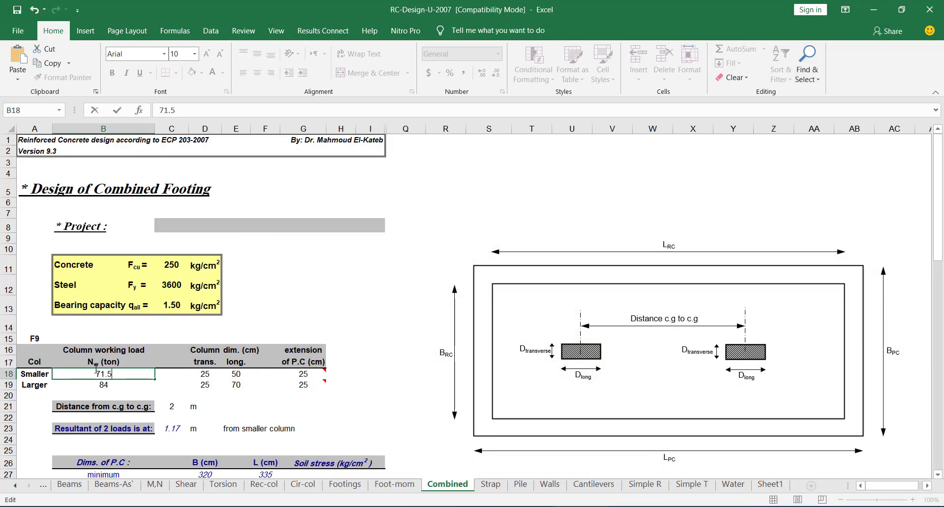
Step: Set the larger column's working load to 115 ton
click(119, 385)
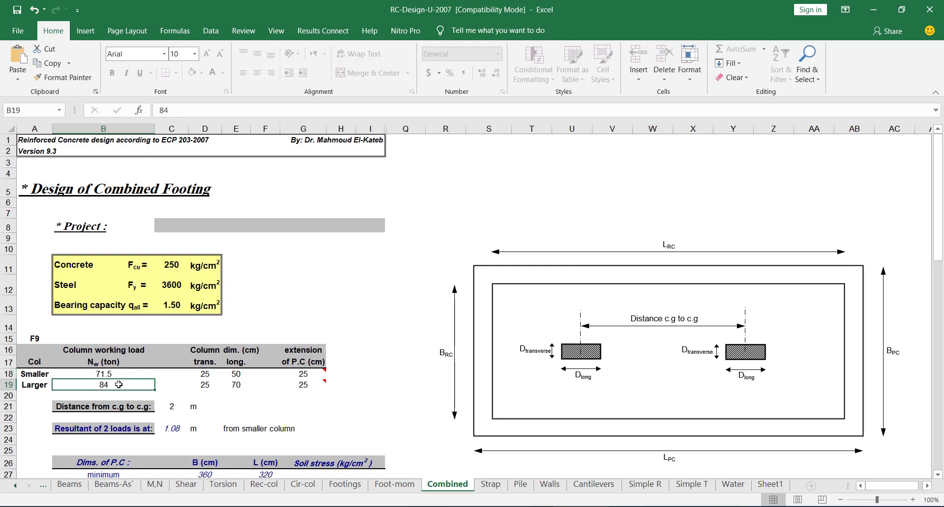
text(115)
click(208, 388)
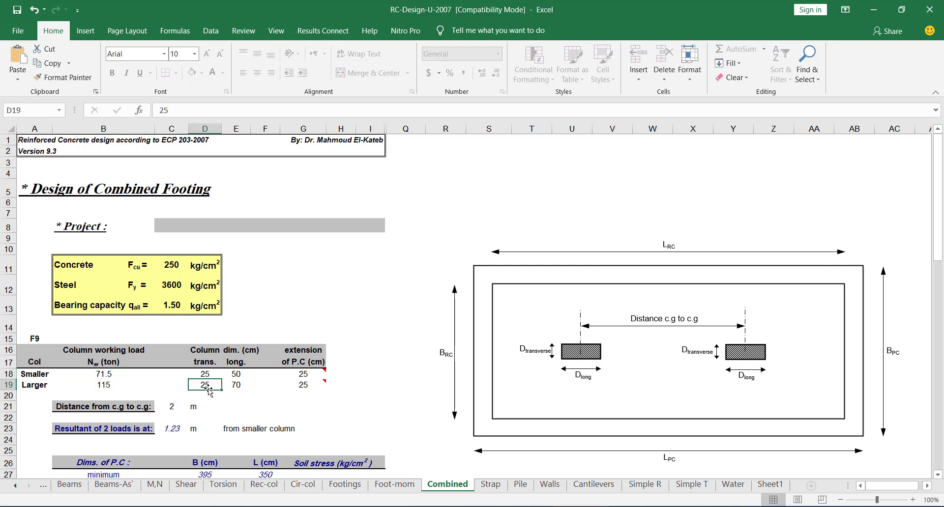
Step: Set the smaller column's dimensions to 30 cm transverse and 40 cm longitudinal on the Combined sheet
scroll(208, 388, down, 2)
scroll(209, 374, up, 2)
click(209, 374)
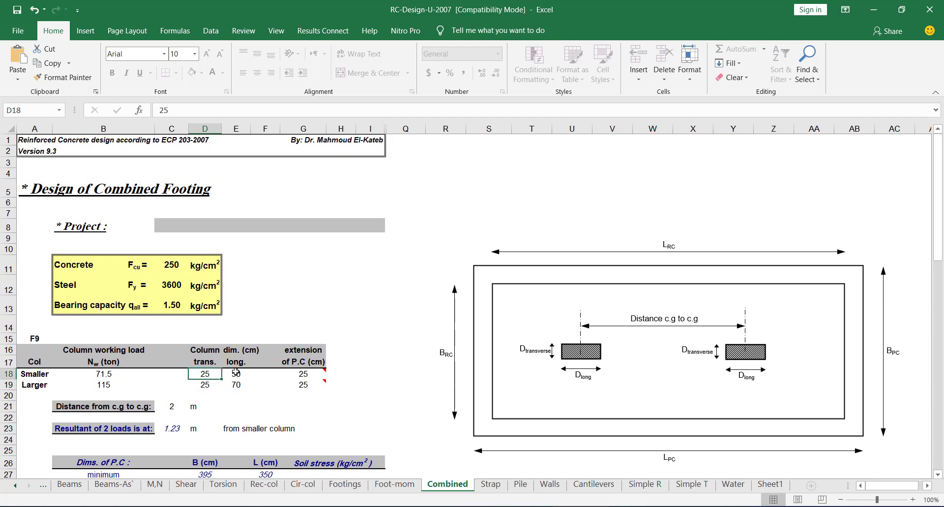
click(236, 374)
click(209, 375)
click(582, 506)
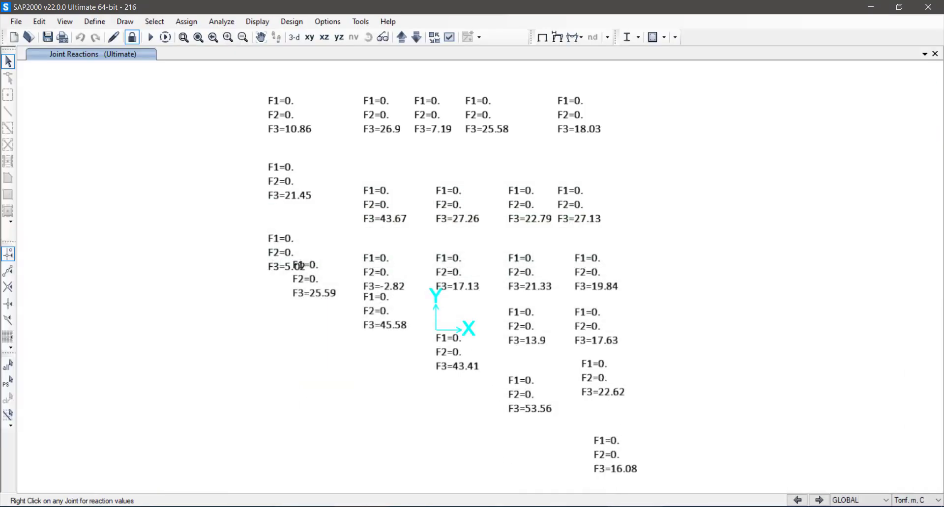
key(alt+Tab)
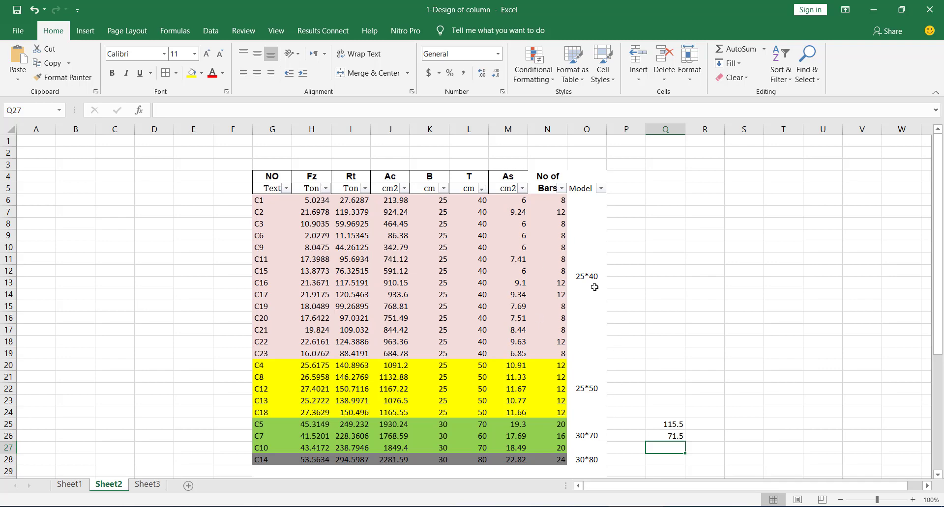
click(613, 506)
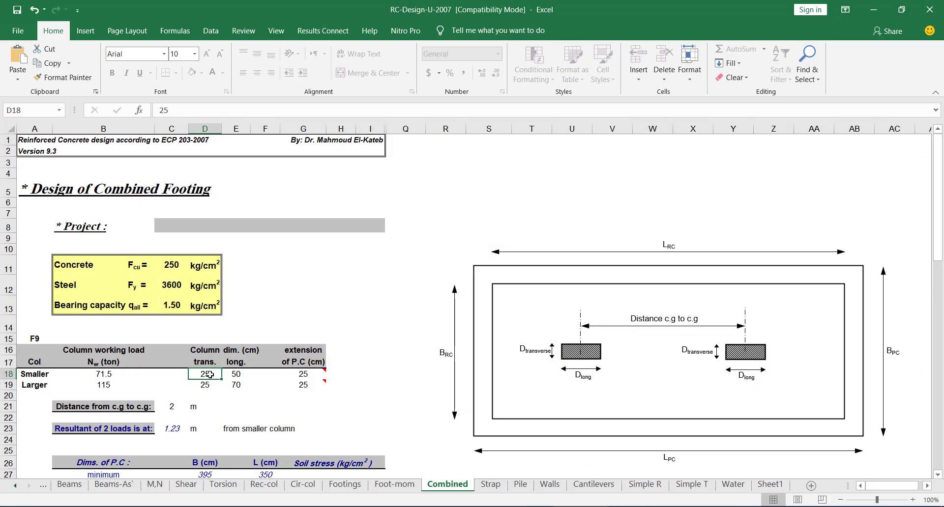
text(30)
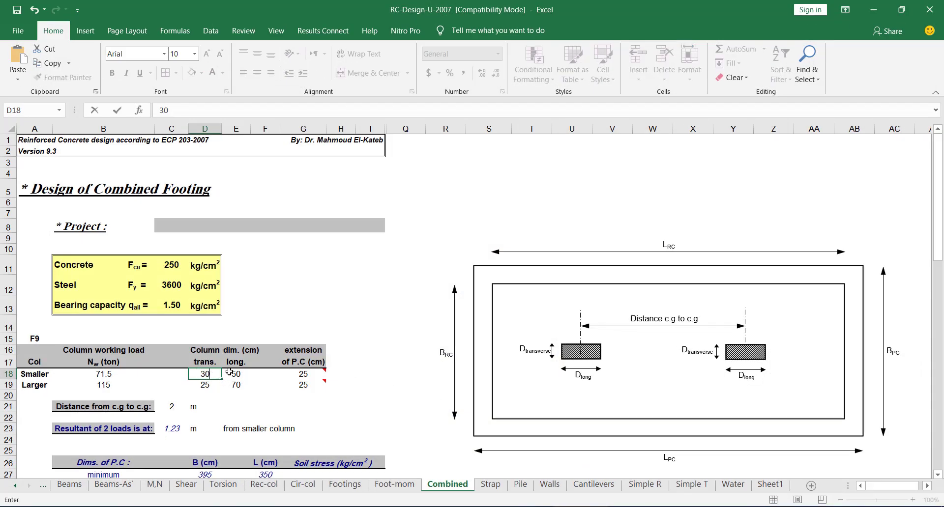
click(238, 374)
text(4)
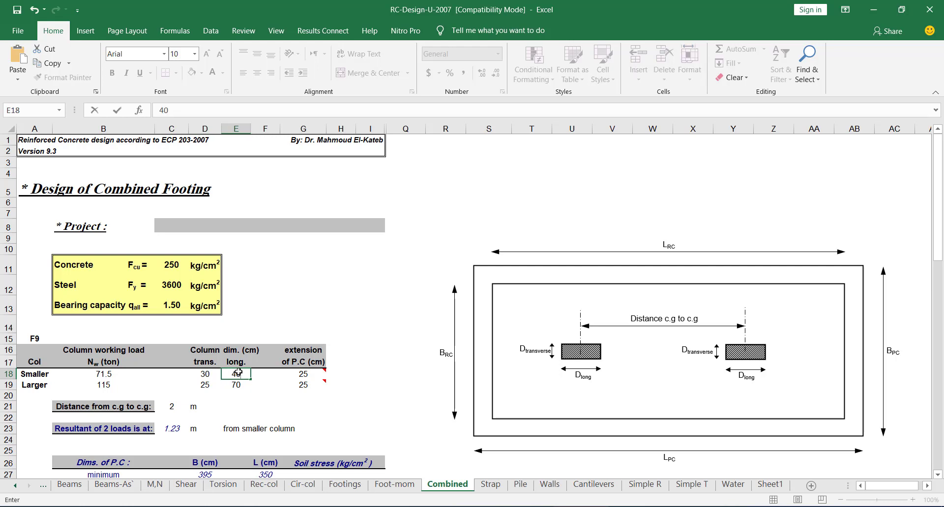
text(0)
key(Return)
Step: Consult the column schedule in the 1-Design of column workbook and set the larger column's dimensions to 30 cm transverse and 50 cm longitudinal on the Combined sheet
scroll(209, 339, down, 1)
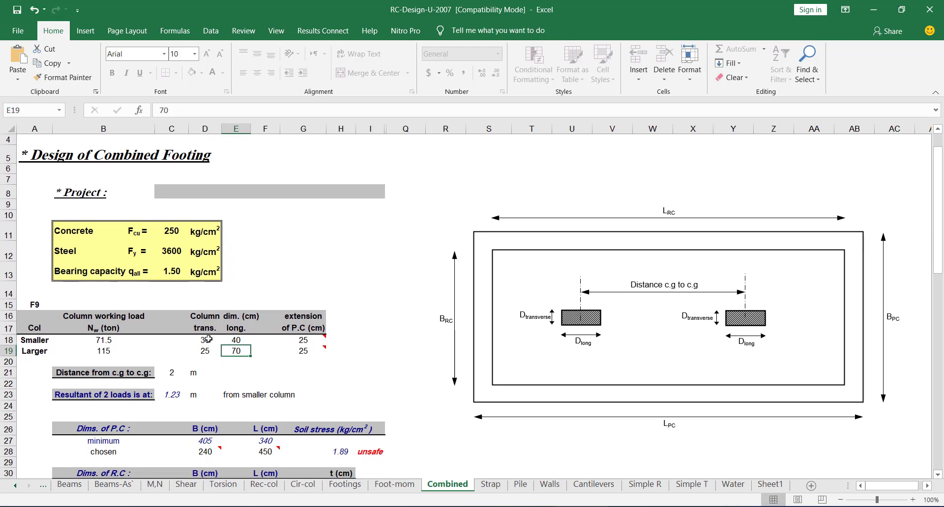
click(210, 348)
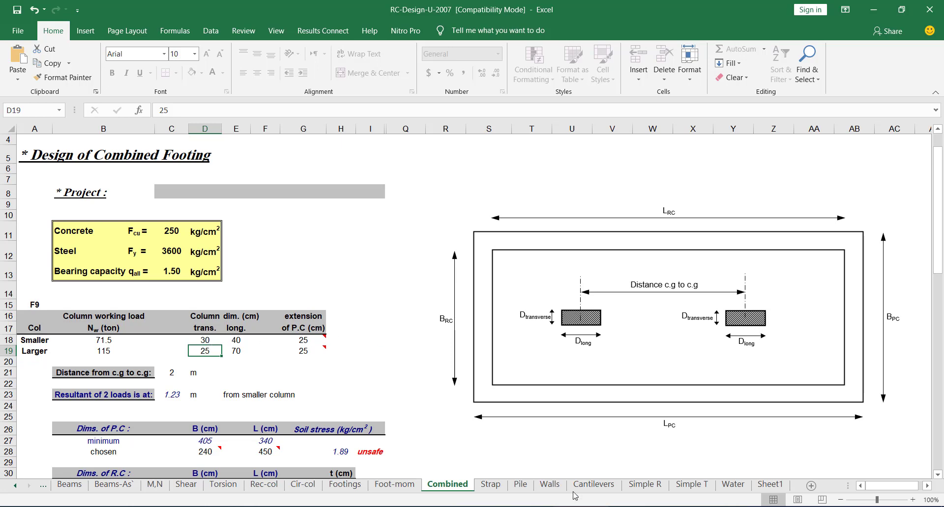
click(608, 506)
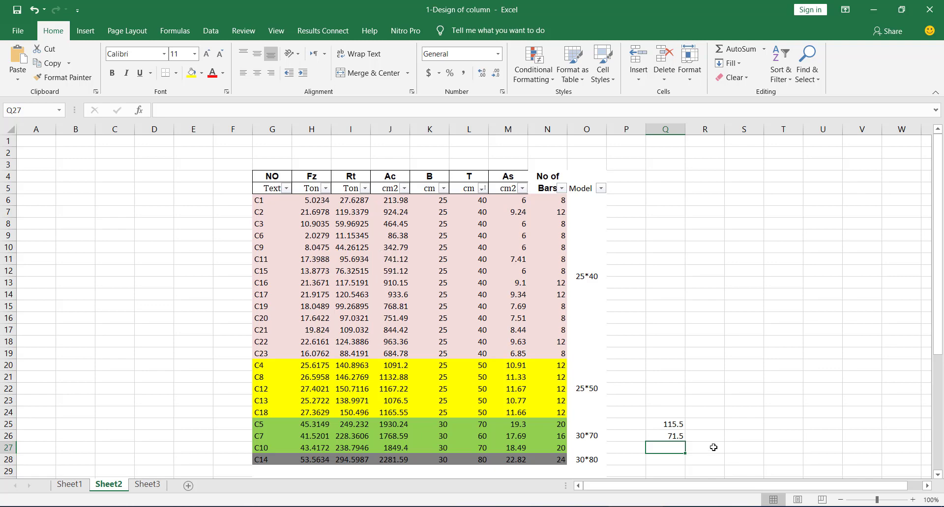
click(634, 506)
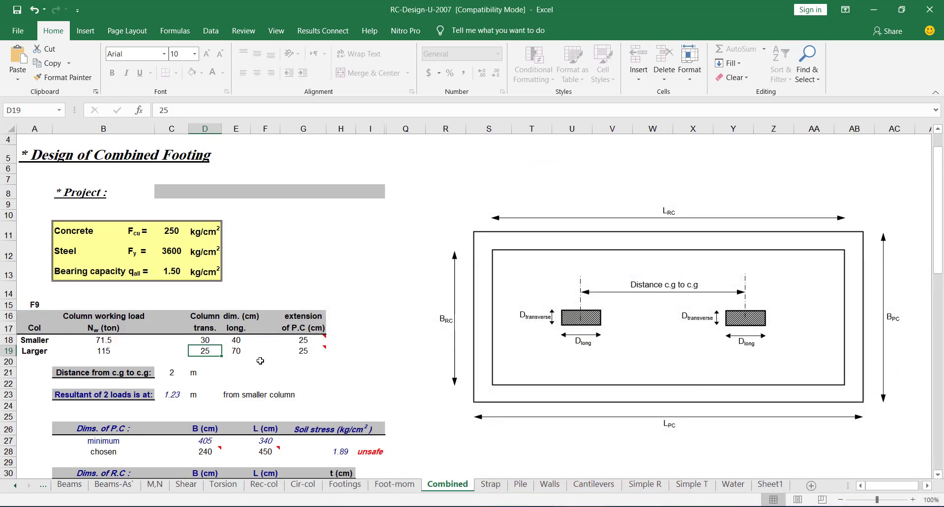
text(30)
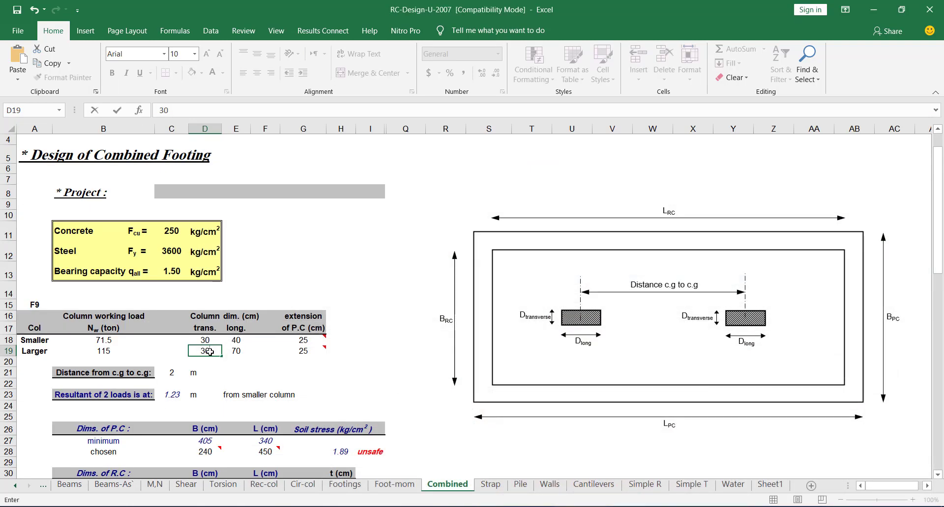
click(231, 355)
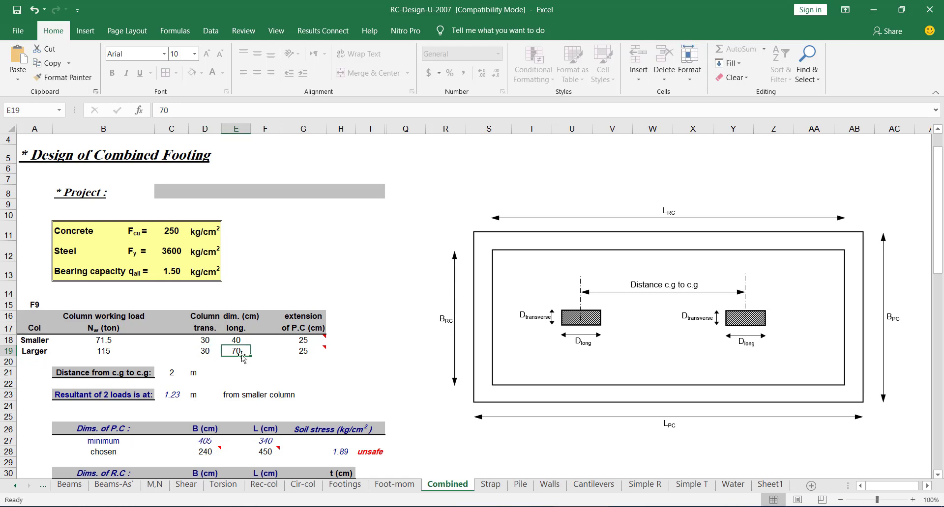
text(50)
key(Return)
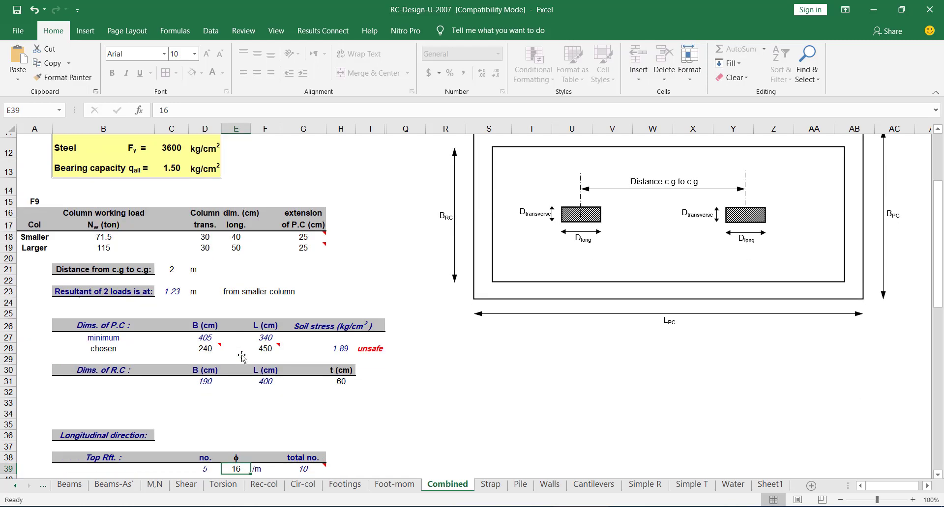
Step: Set the transverse dimension of both the smaller and the larger column to 25 cm
click(211, 236)
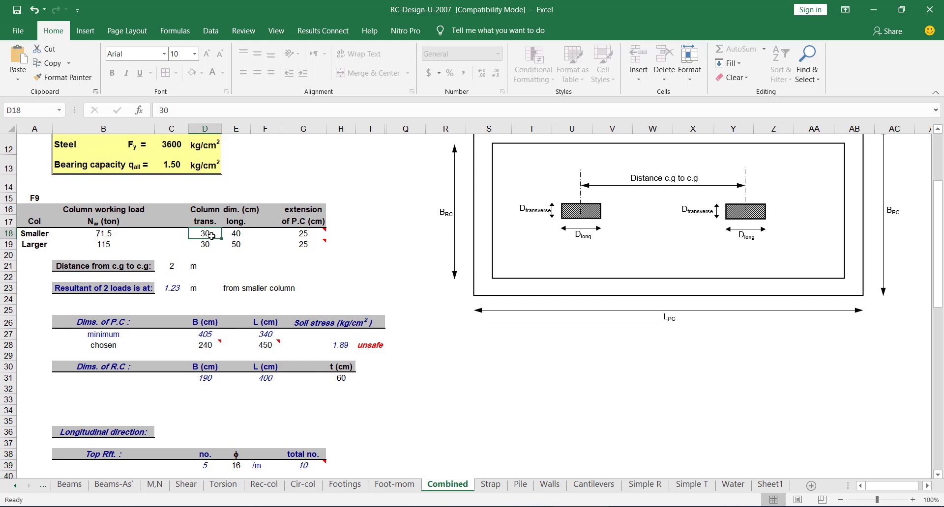
text(25)
key(Return)
text(25)
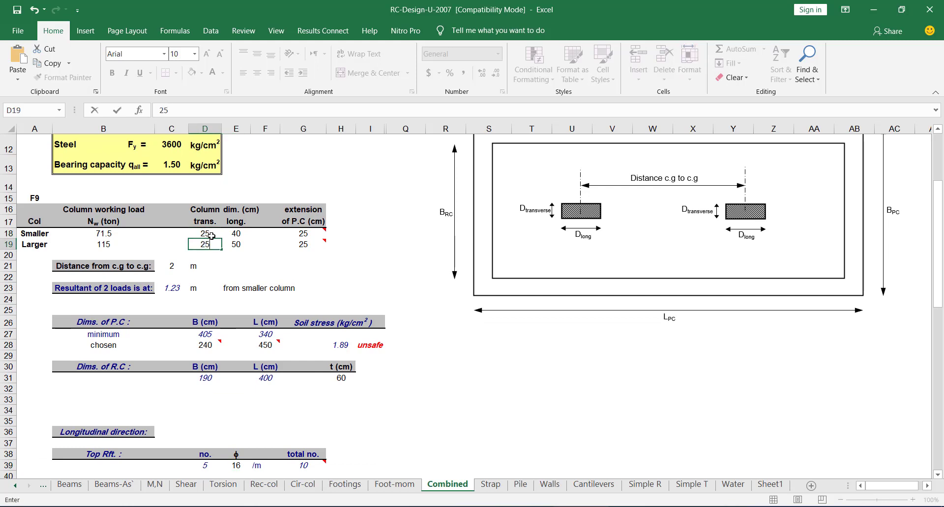
key(Return)
Step: Set the extension of P.C to 30 cm for both columns
click(309, 235)
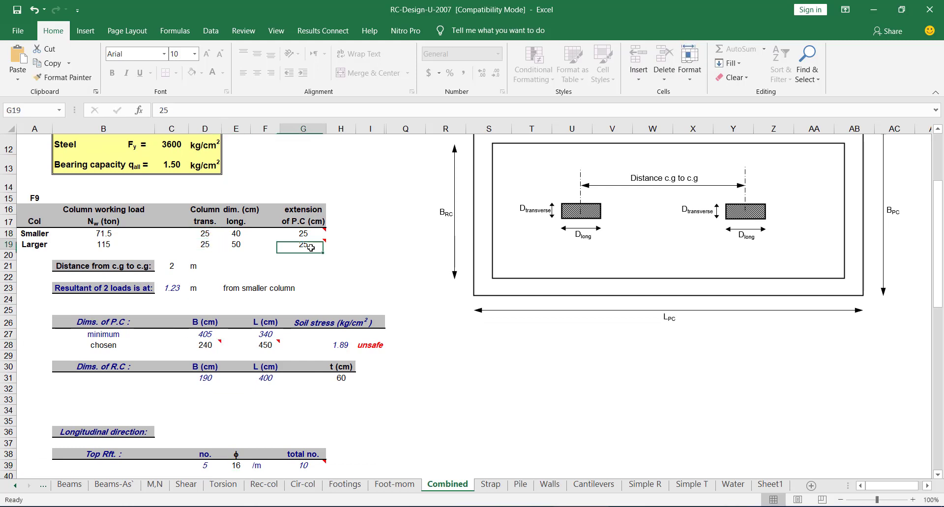
text(30)
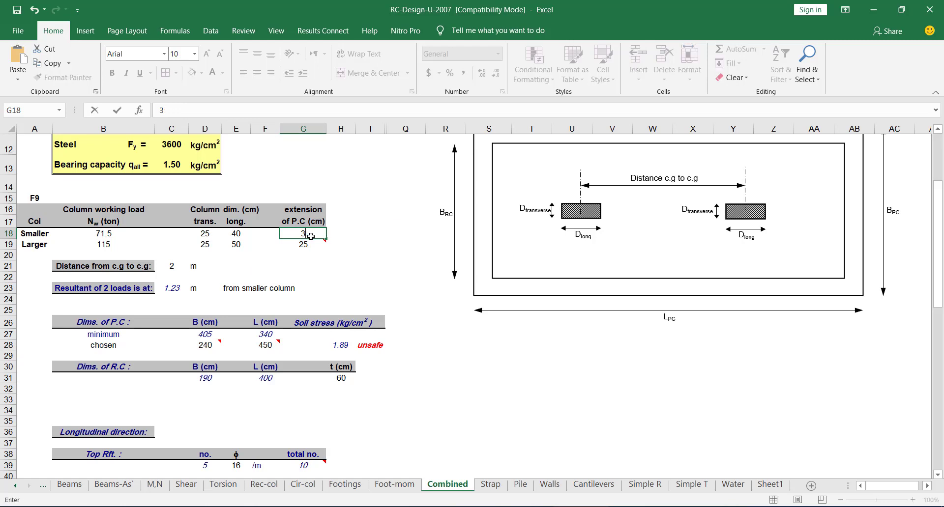
key(Return)
text(30)
key(Return)
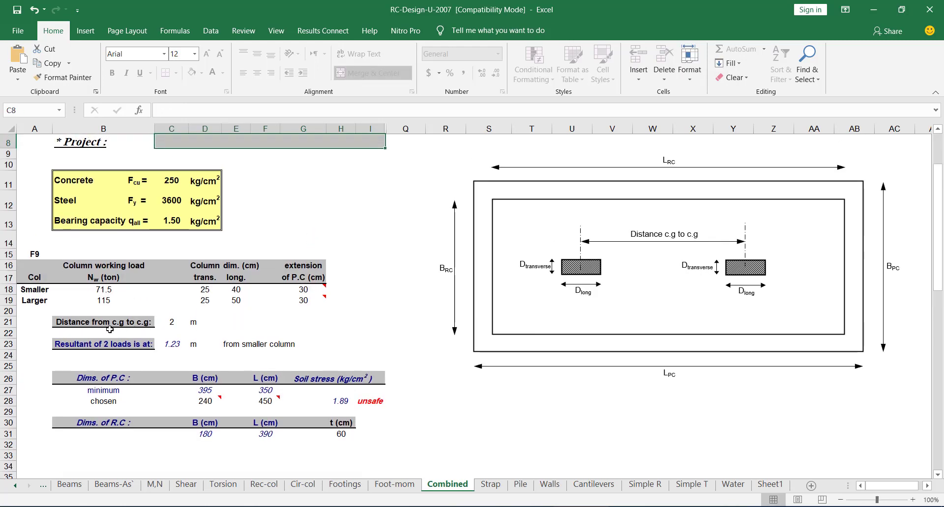
Step: Check the column spacing dimension in the AutoCAD drawing 284.dwg and set the distance from c.g to c.g to 3.37 m on the Combined sheet
click(176, 324)
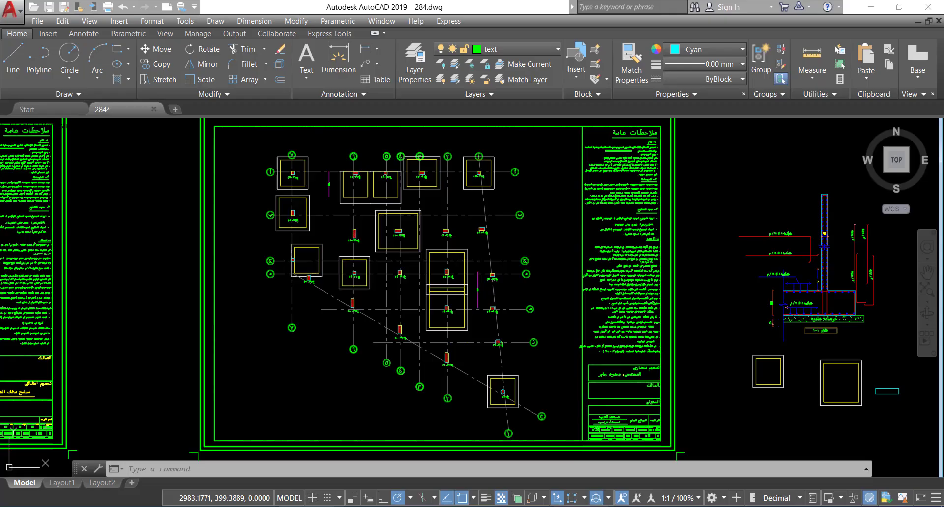
scroll(449, 291, up, 5)
scroll(432, 284, up, 2)
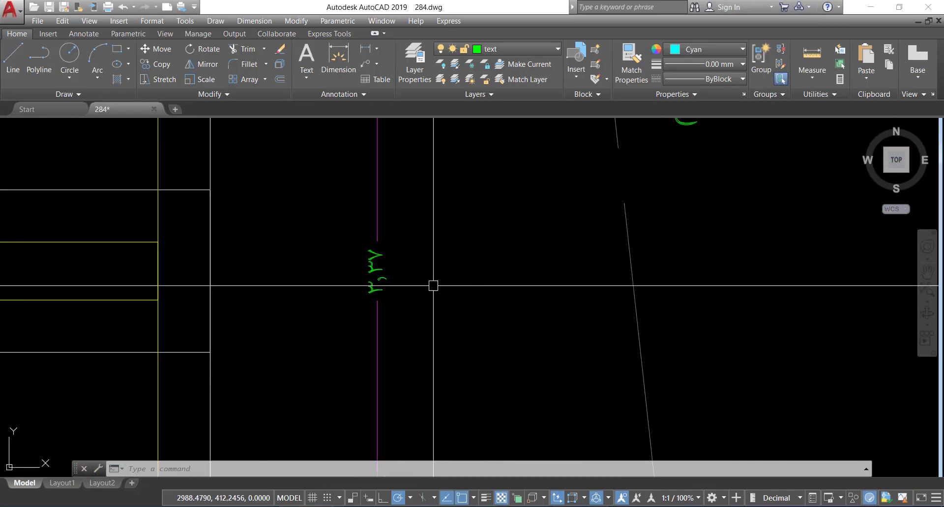
click(312, 502)
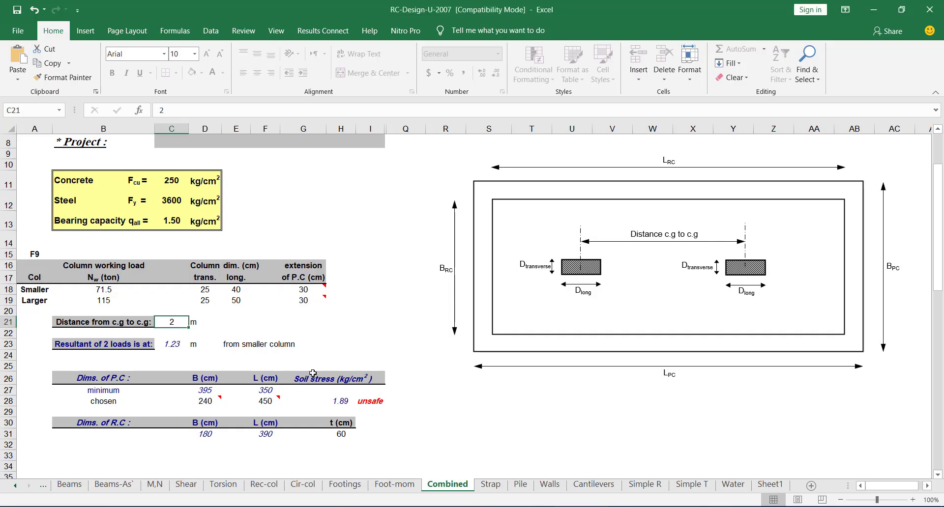
double_click(172, 321)
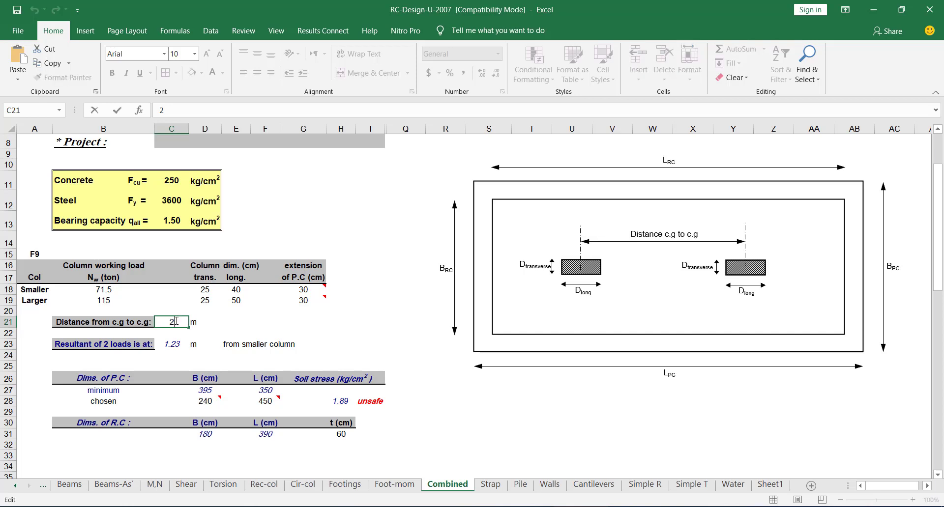
drag(172, 320, 169, 319)
text(3.37)
key(Return)
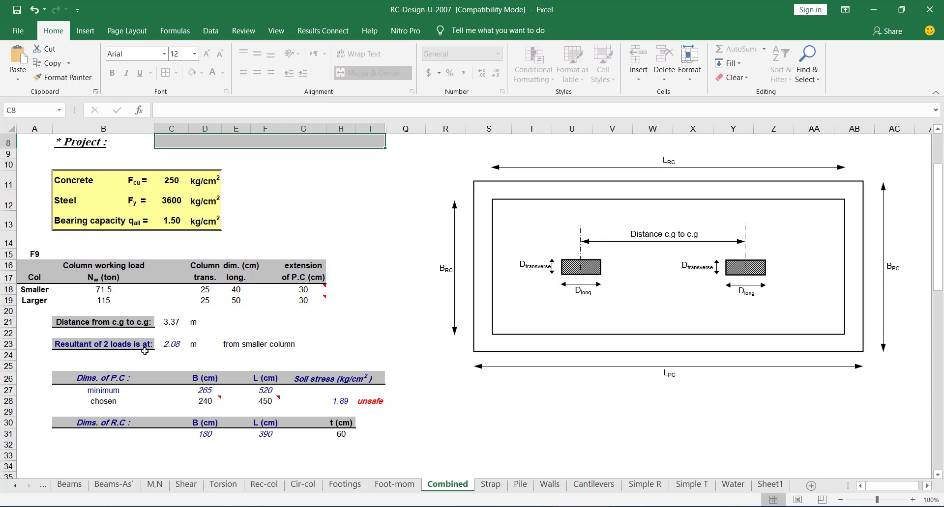
Step: Set the chosen P.C width B to 2.6 and enter 7 in the Project field
scroll(236, 359, down, 4)
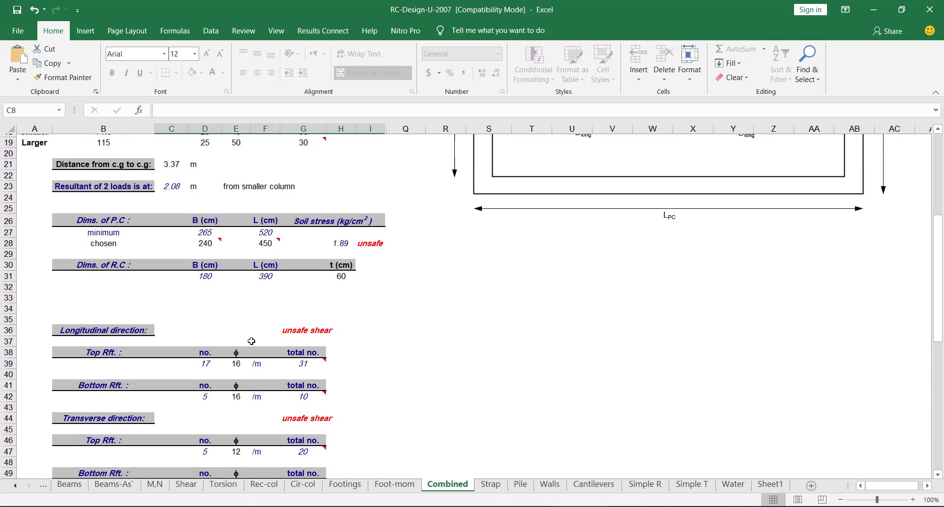
scroll(251, 339, down, 3)
scroll(251, 339, up, 5)
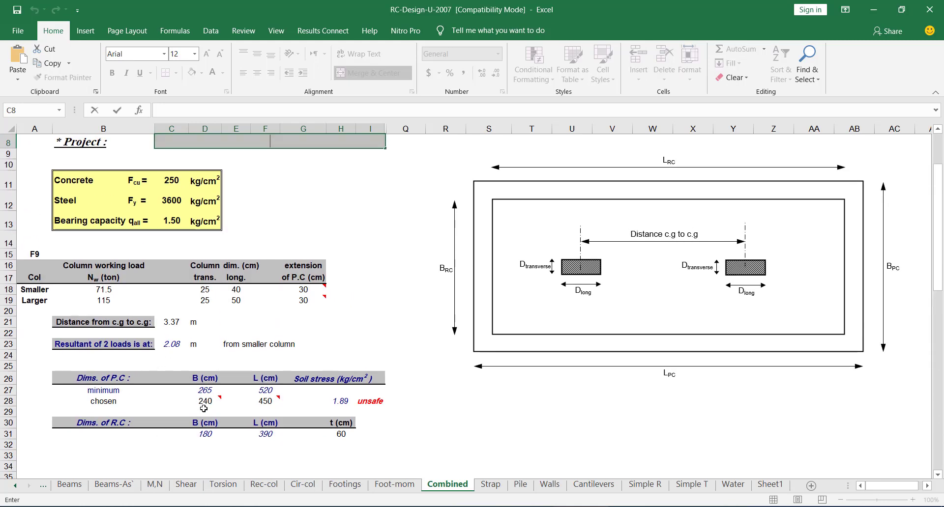
click(203, 409)
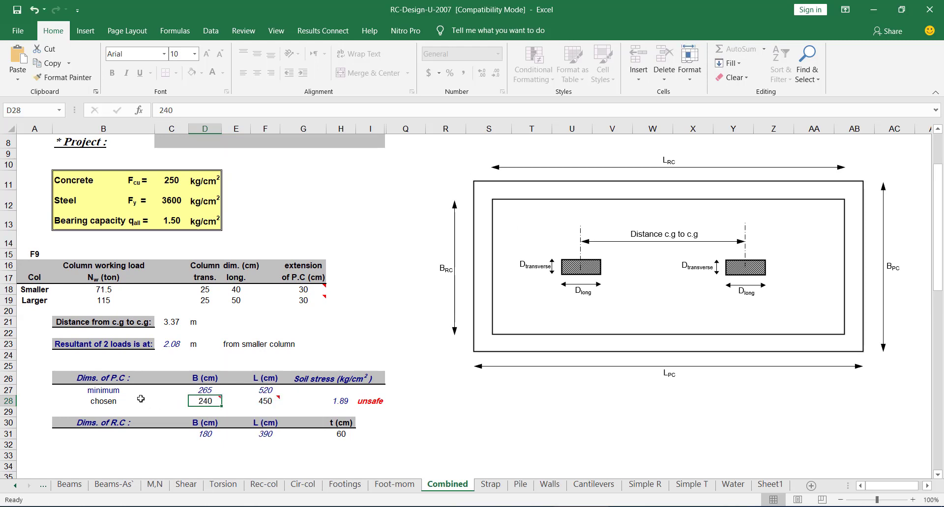
scroll(141, 399, down, 1)
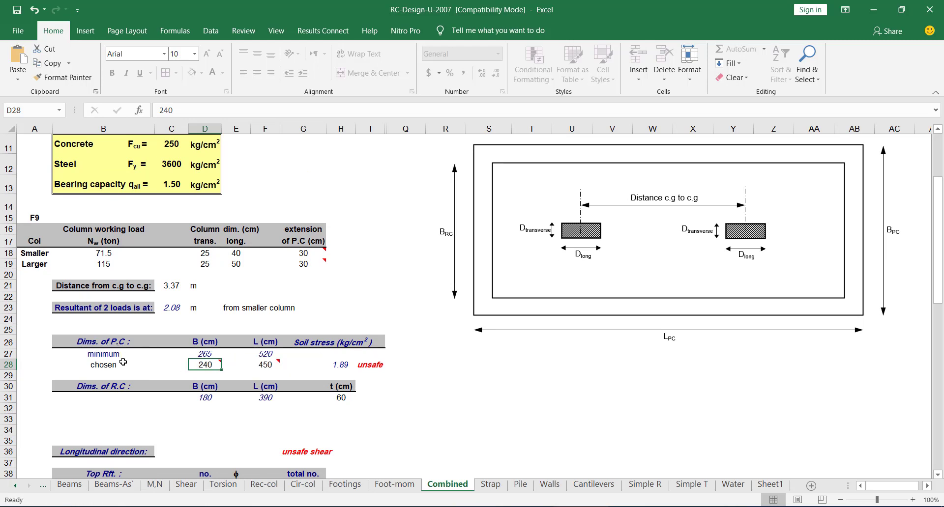
double_click(213, 365)
drag(214, 365, 190, 365)
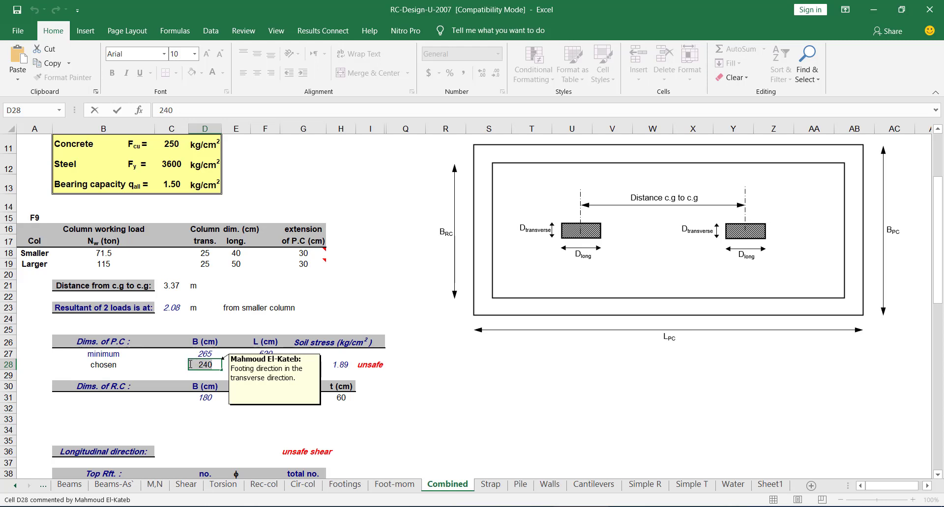
text(2.6)
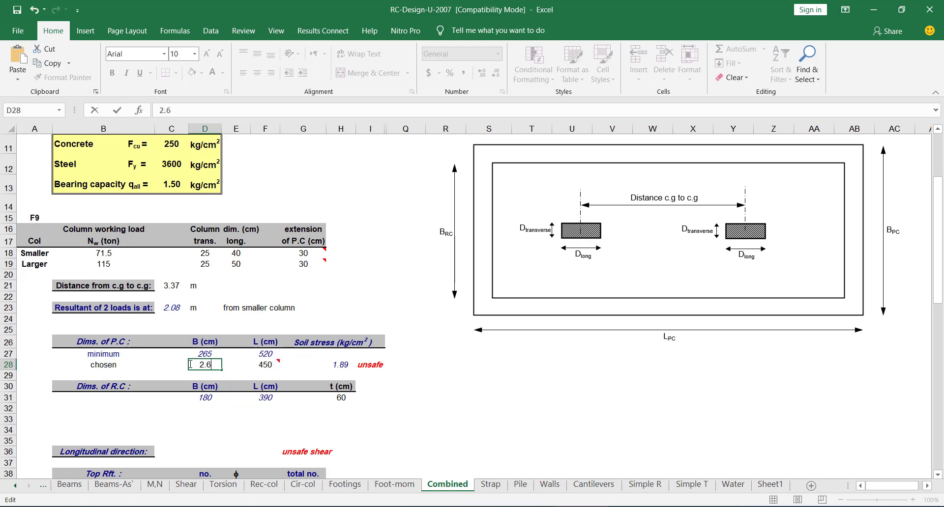
key(Return)
text(7)
scroll(211, 382, down, 2)
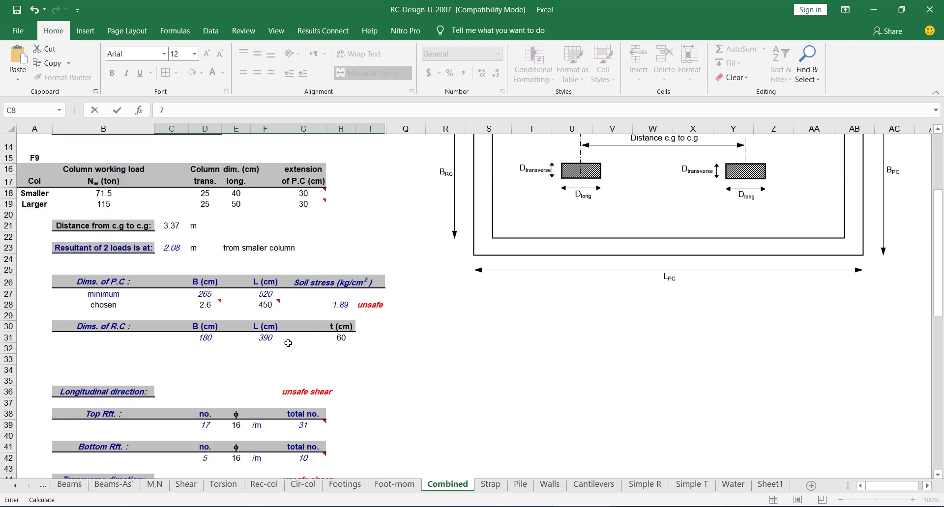
click(270, 305)
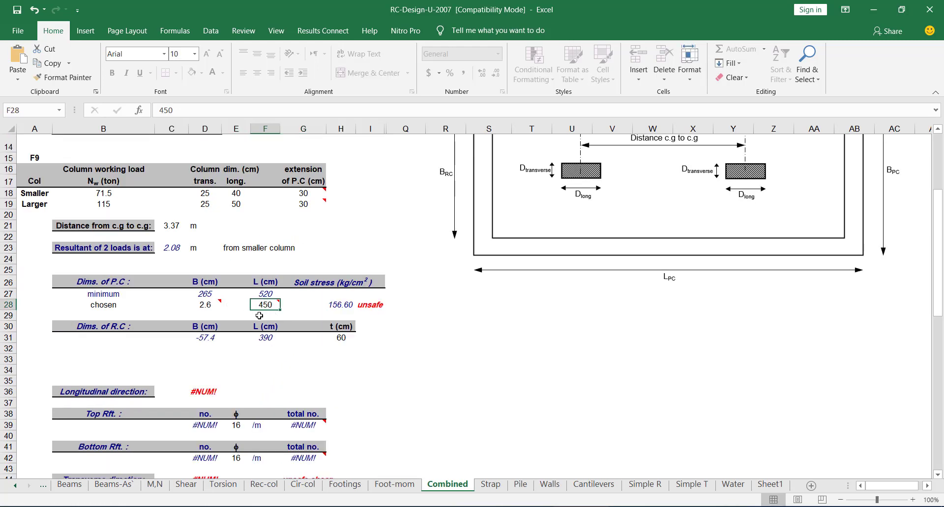
Step: Set the chosen P.C width B to 260 cm
double_click(207, 305)
drag(196, 306, 222, 309)
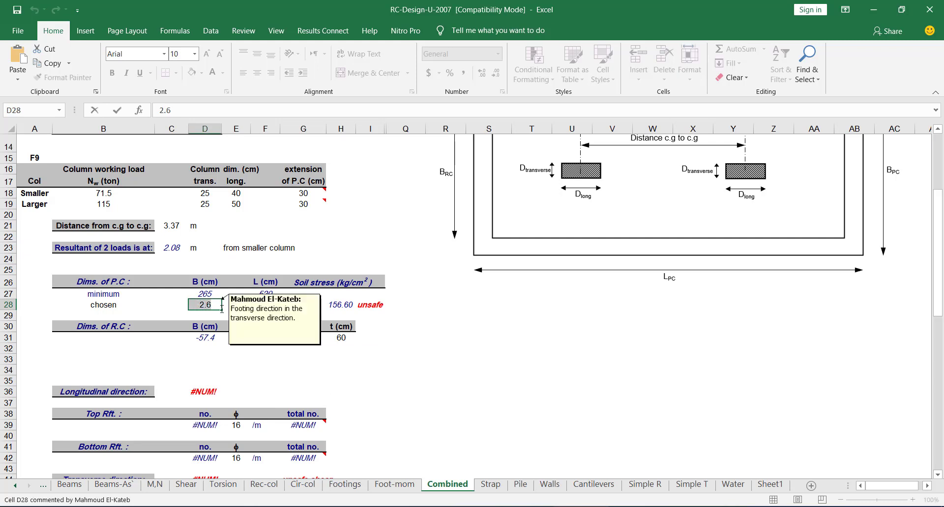
text(260)
key(Return)
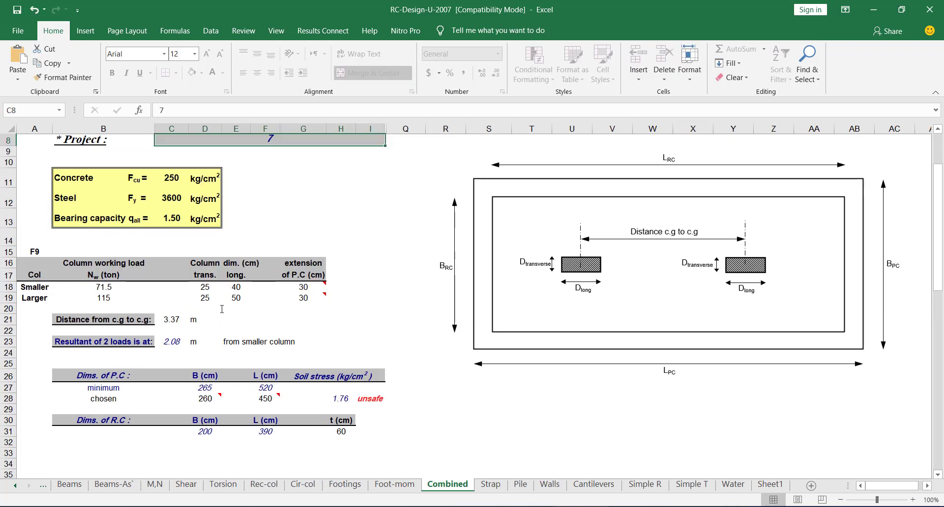
Step: Set the chosen P.C length L to 520 cm
scroll(243, 347, down, 3)
click(266, 304)
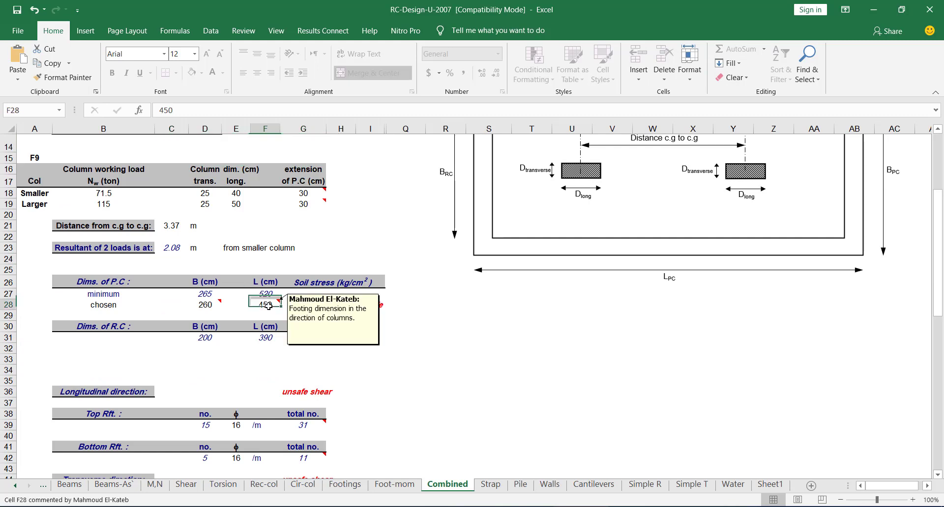
double_click(272, 305)
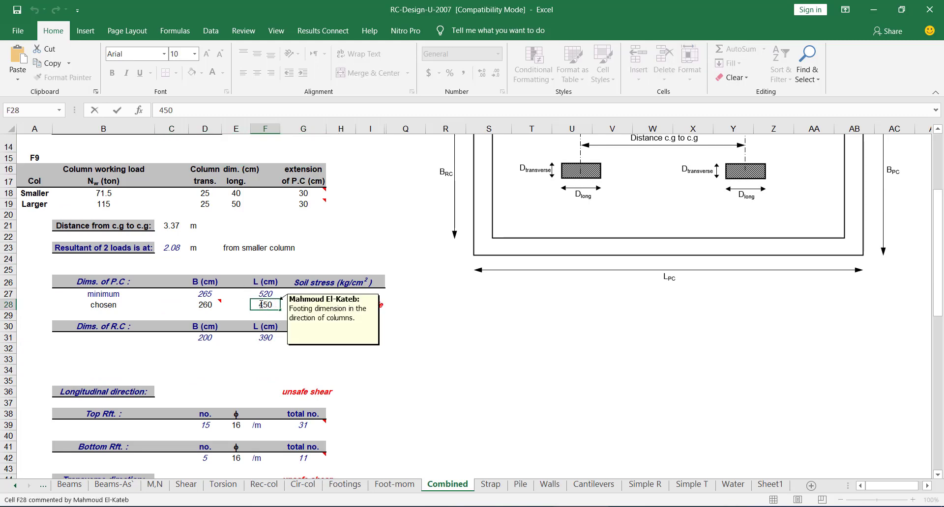
drag(272, 305, 256, 305)
text(520)
key(Return)
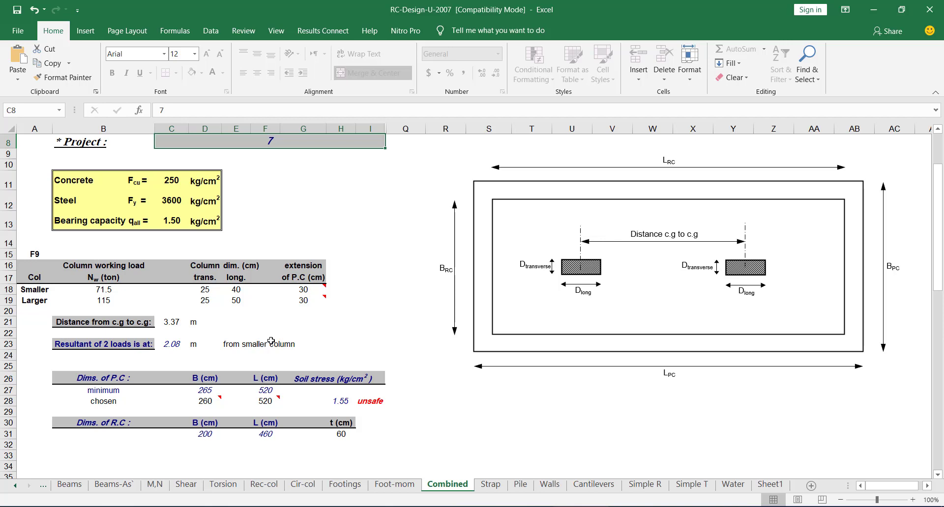
Step: Set the bearing capacity q all to 2 kg/cm² on the Combined sheet
scroll(231, 350, down, 3)
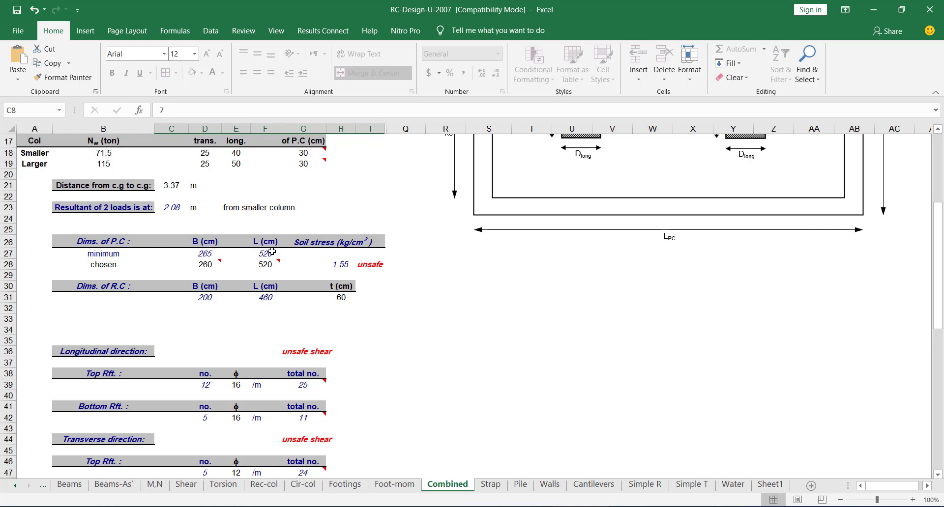
scroll(271, 252, up, 2)
scroll(272, 252, down, 4)
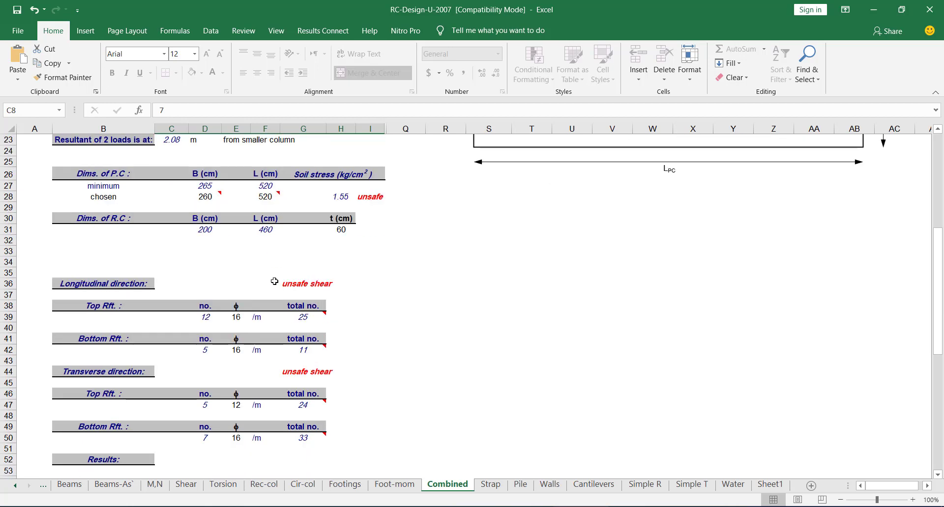
scroll(274, 282, up, 4)
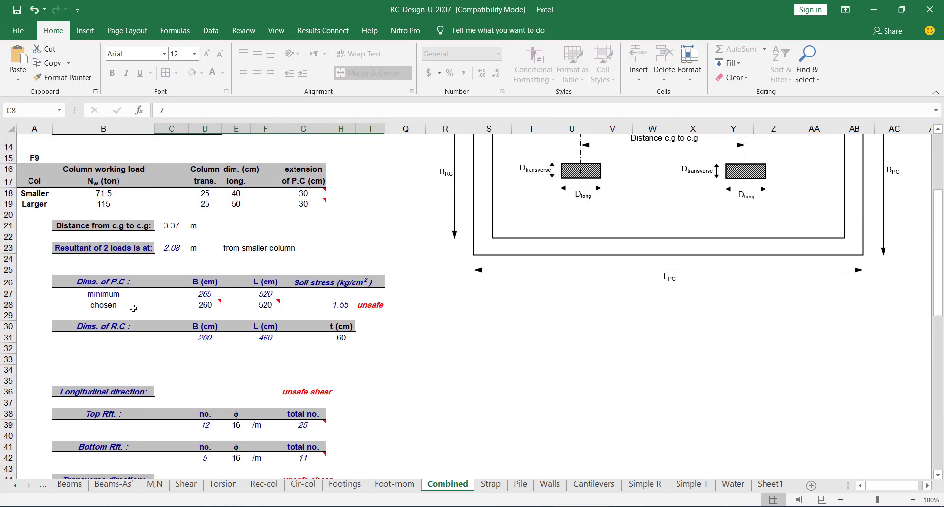
scroll(158, 308, up, 3)
click(175, 266)
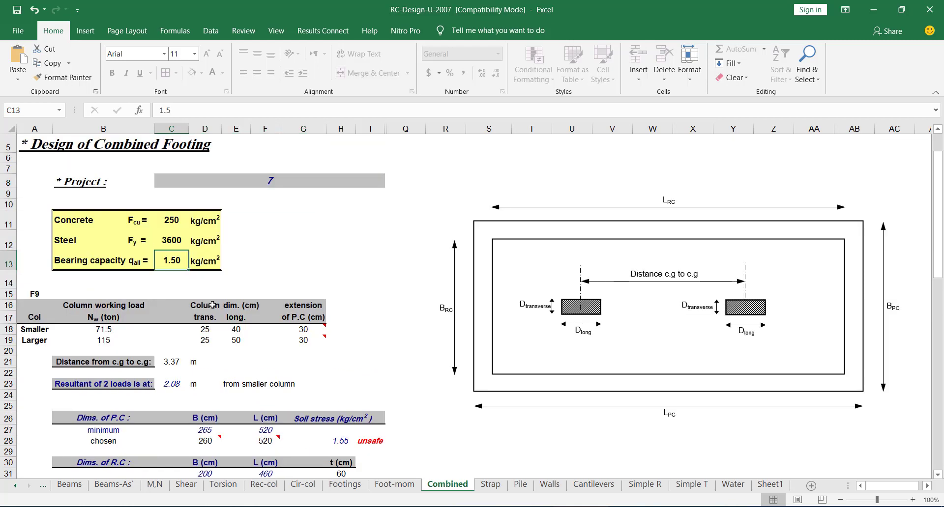
scroll(212, 304, down, 3)
text(2)
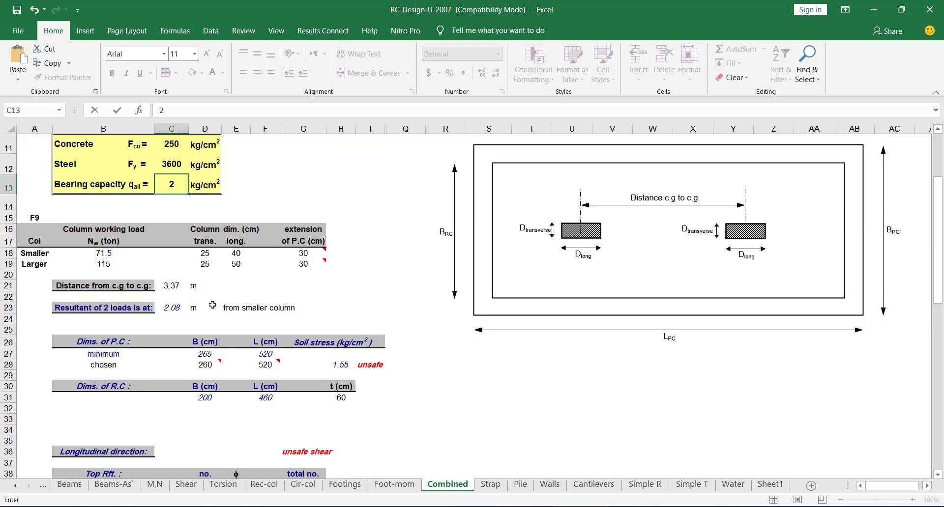
key(Return)
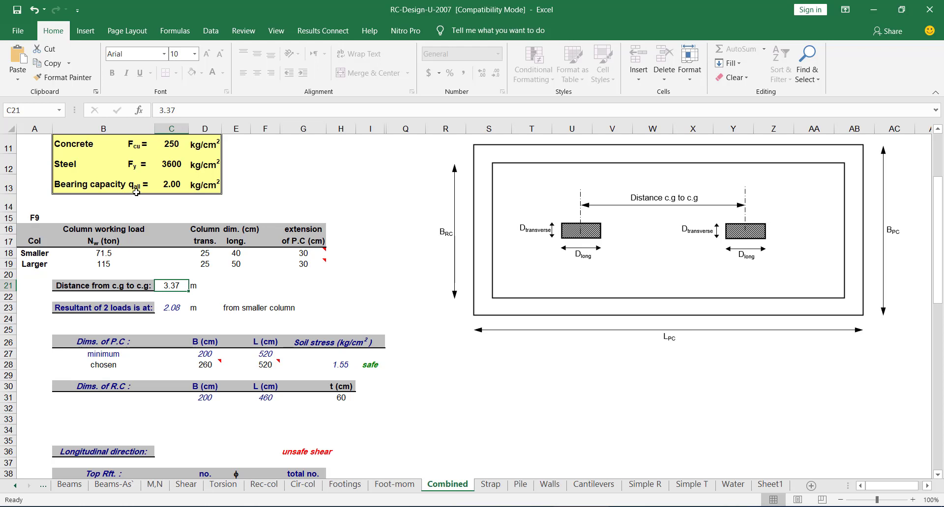
Step: Set the R.C thickness t to 70 cm and check the shear and reinforcement results in both directions
click(174, 186)
scroll(263, 273, down, 3)
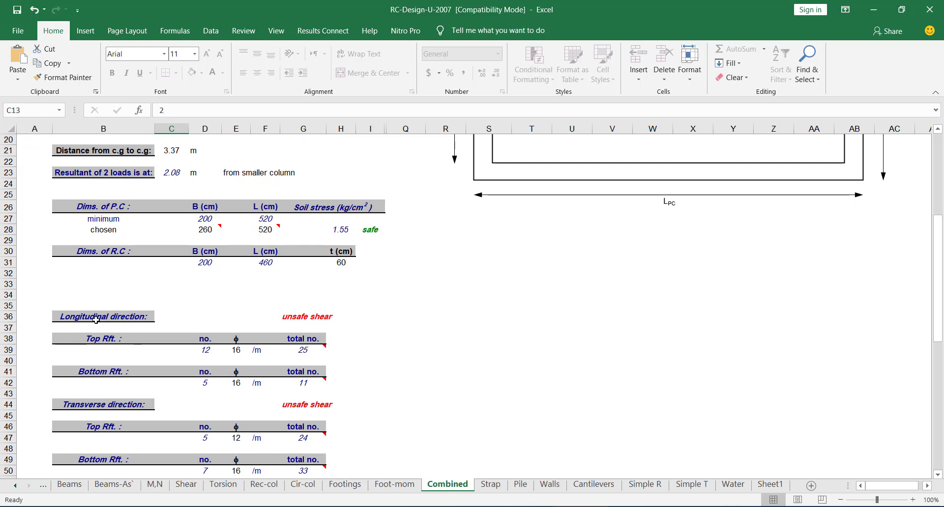
scroll(130, 325, down, 1)
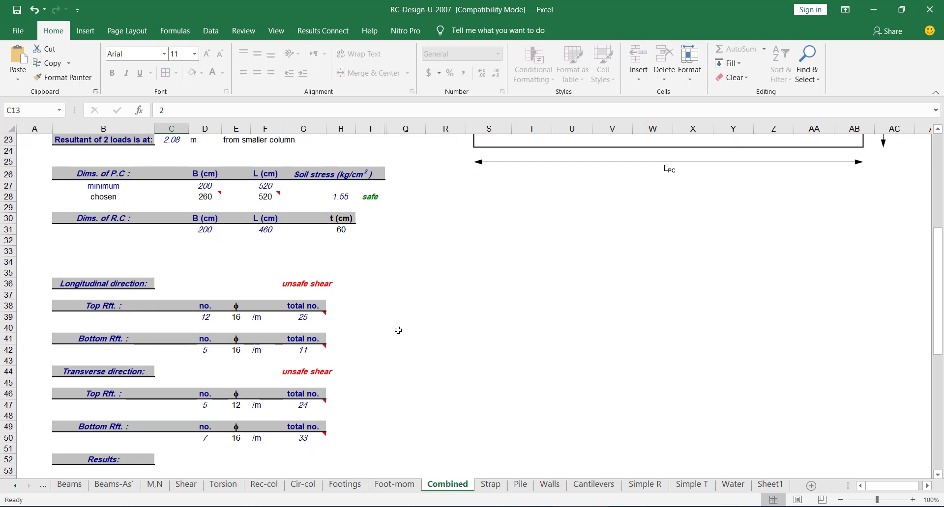
scroll(230, 341, down, 1)
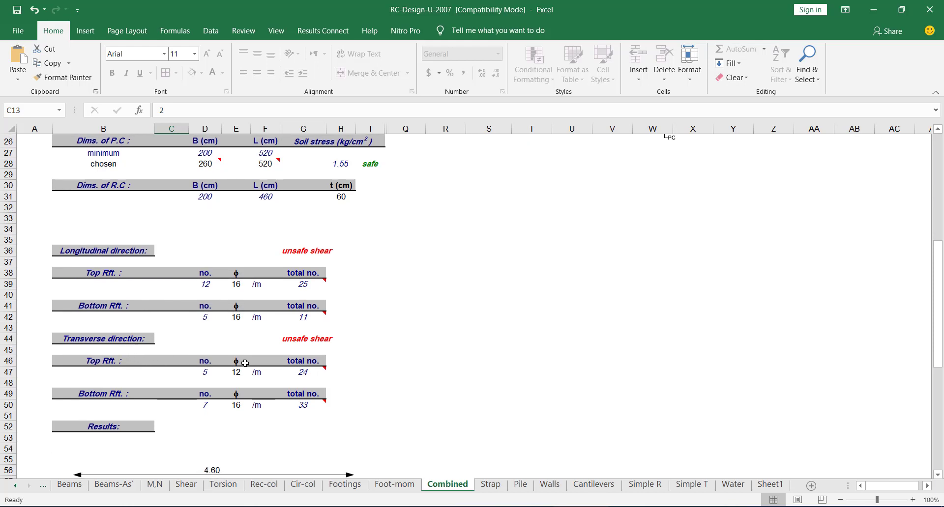
scroll(306, 335, down, 1)
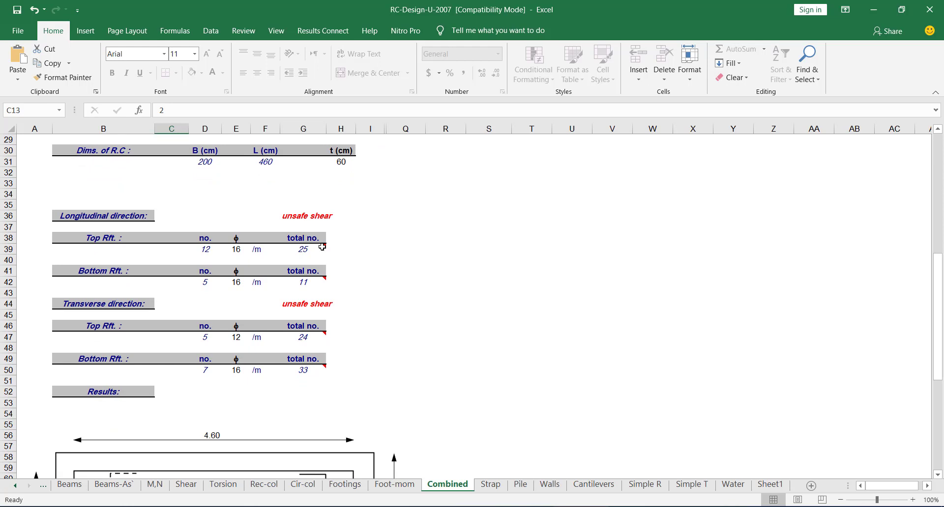
scroll(322, 247, up, 3)
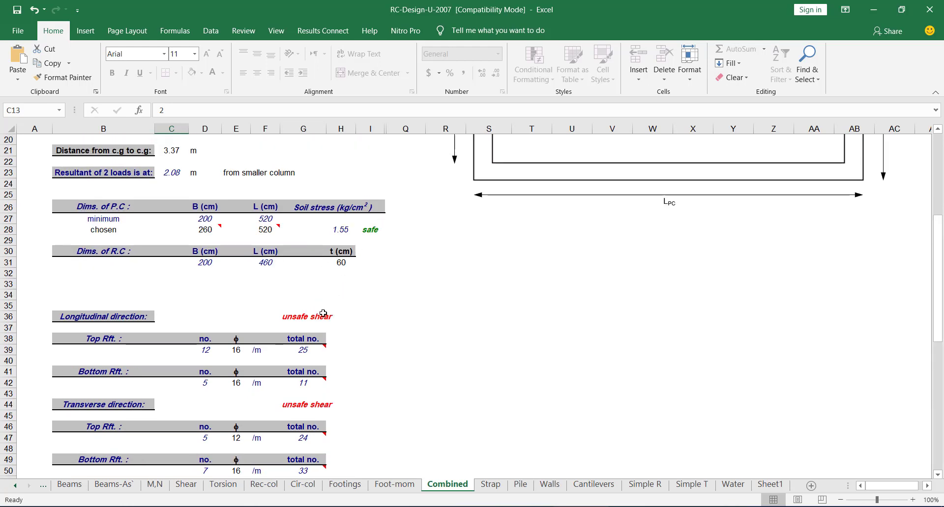
click(344, 264)
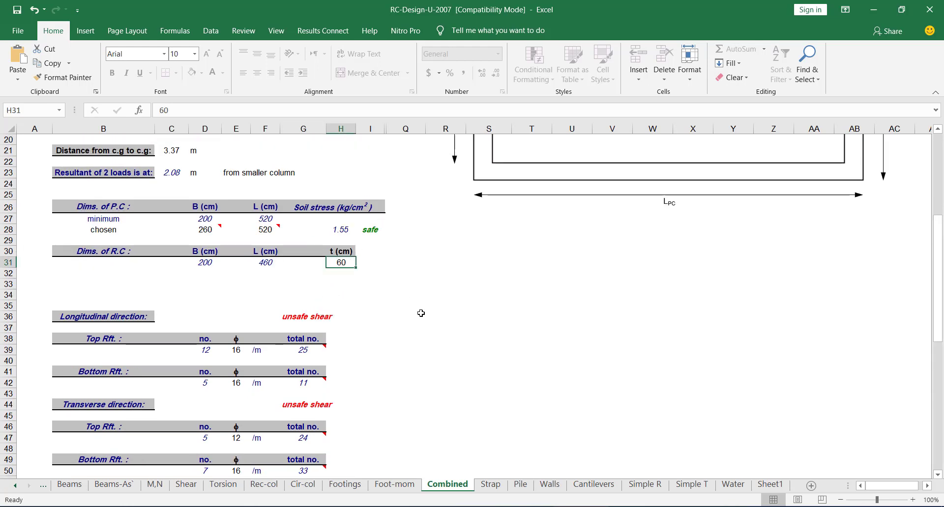
text(70)
key(Return)
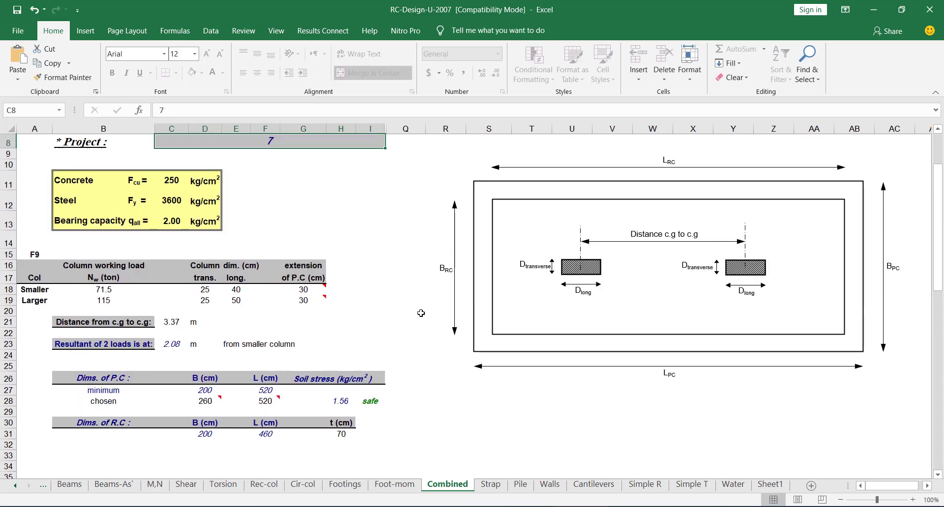
scroll(421, 313, down, 3)
scroll(421, 313, down, 7)
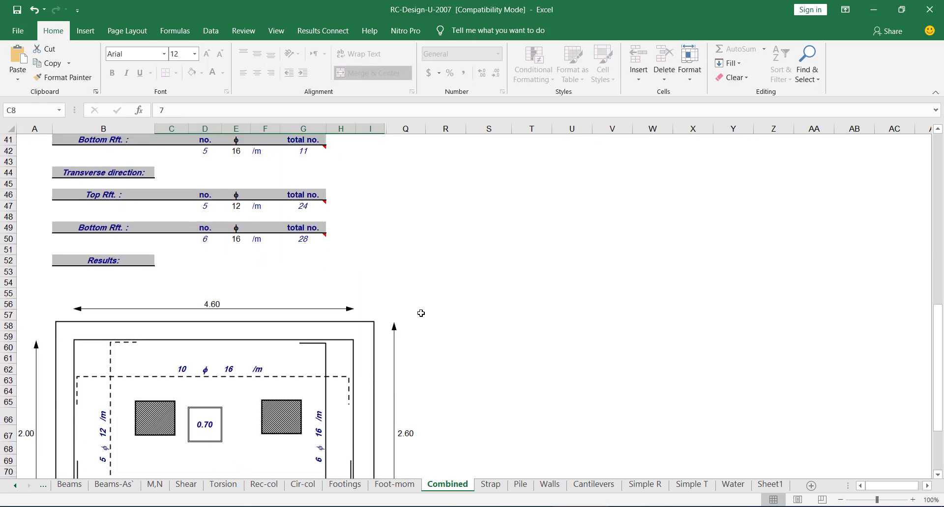
Step: Try an R.C thickness t of 65 cm and check the shear in both directions
scroll(421, 313, up, 4)
scroll(421, 313, up, 3)
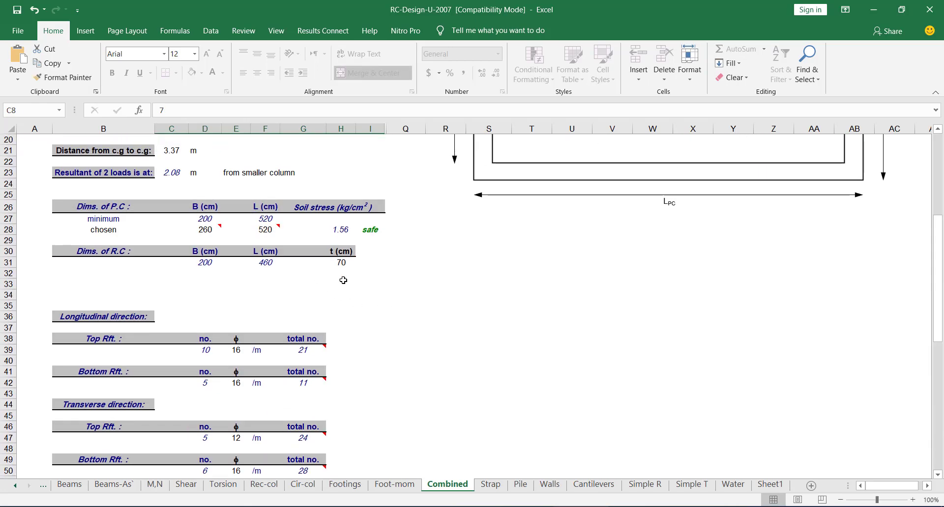
click(343, 262)
text(65)
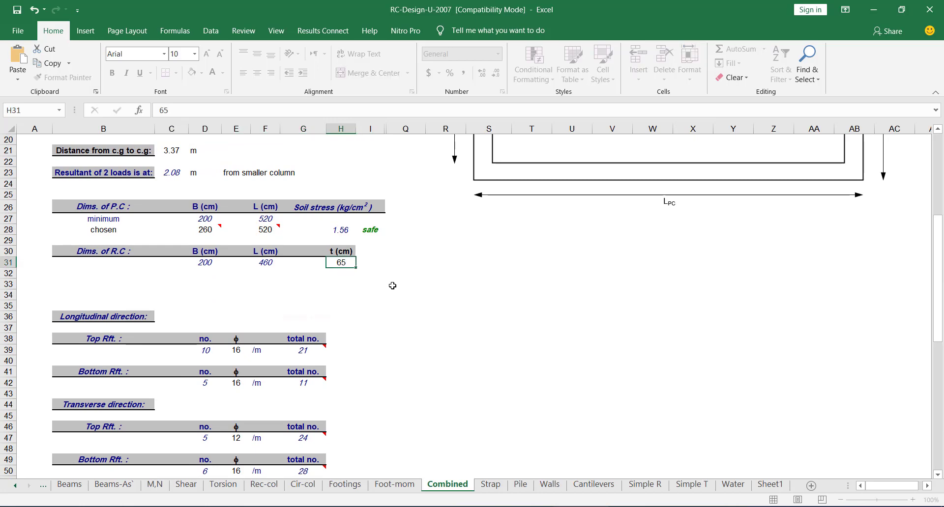
key(Return)
scroll(424, 331, down, 11)
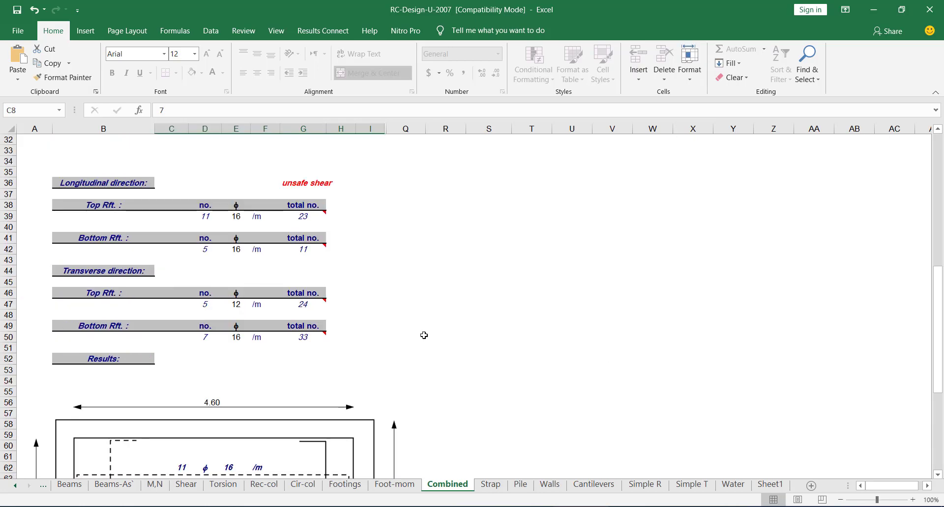
Step: Set the R.C thickness t back to 70 cm
scroll(424, 335, up, 6)
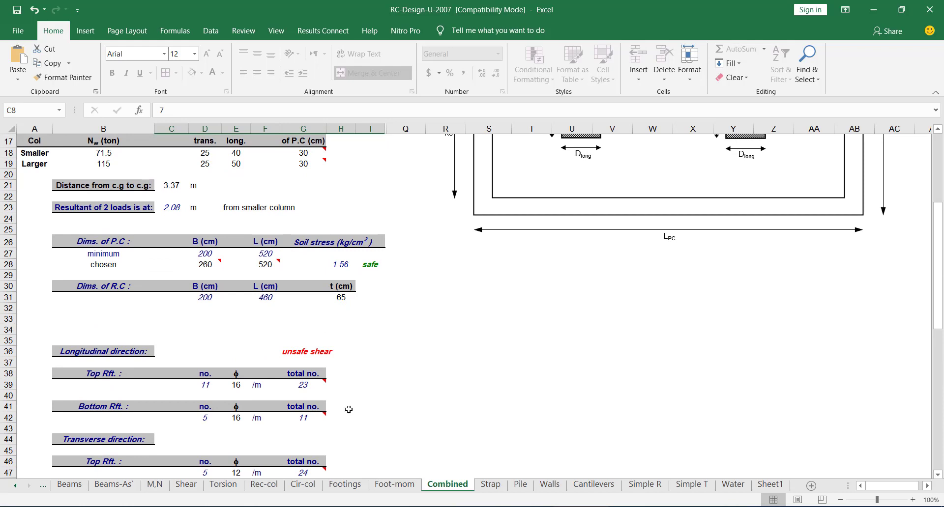
click(343, 297)
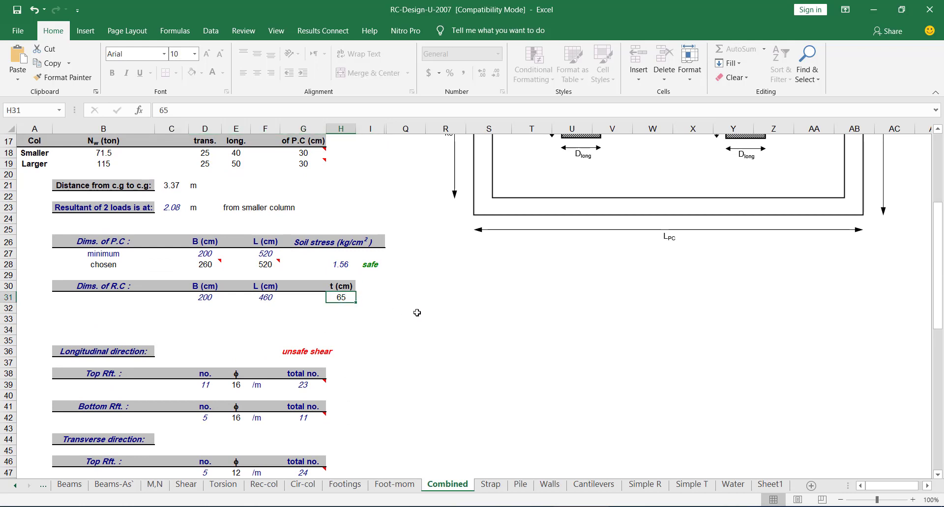
text(70)
key(Return)
Step: Review the P.C and R.C dimensions, the reinforcement in both directions and the results sketch of the combined footing
scroll(417, 313, down, 7)
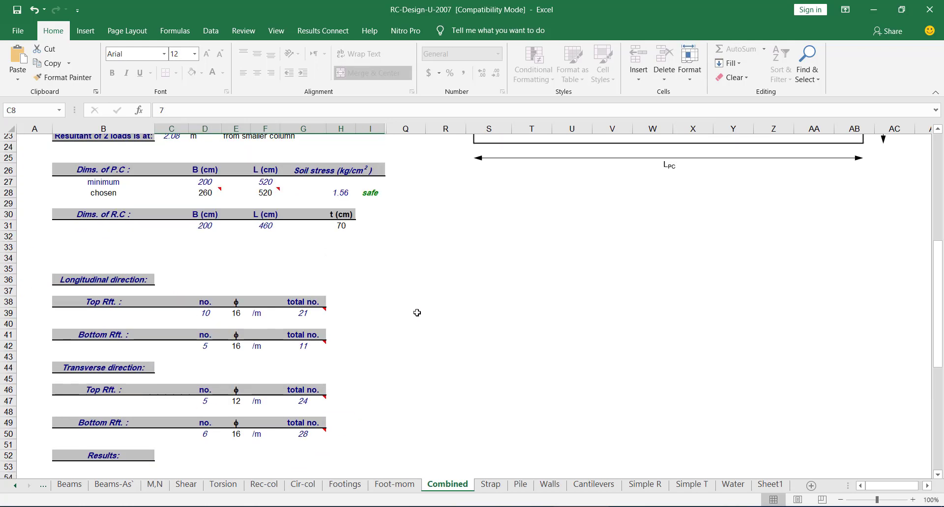
scroll(417, 312, down, 2)
scroll(417, 313, down, 4)
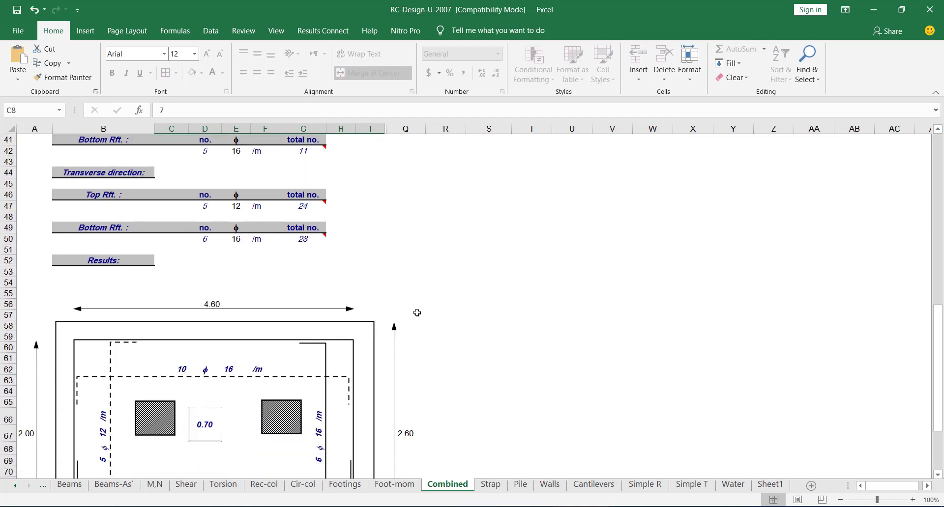
scroll(417, 313, up, 6)
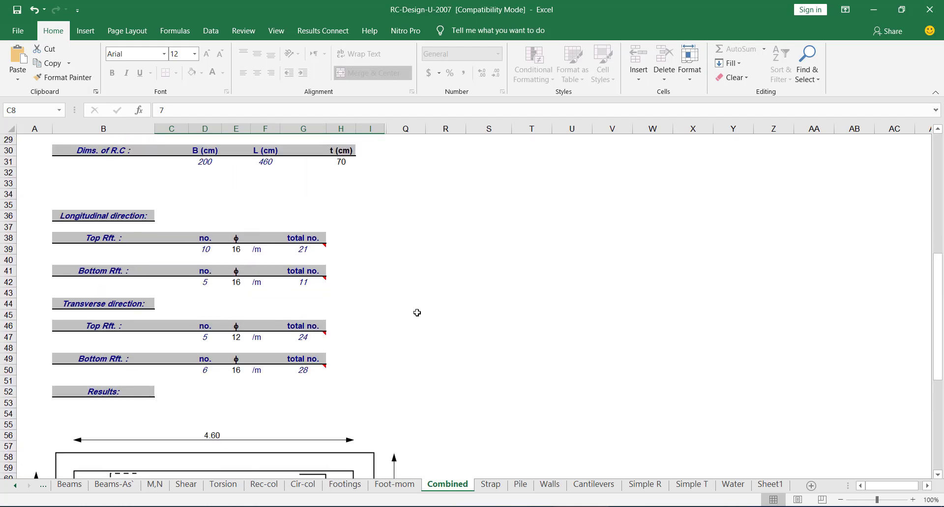
scroll(417, 313, down, 2)
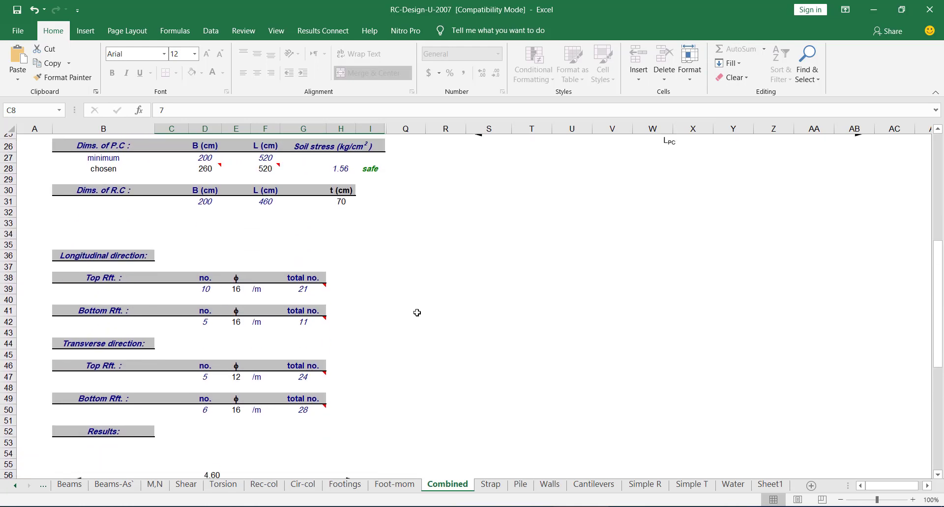
scroll(210, 291, up, 3)
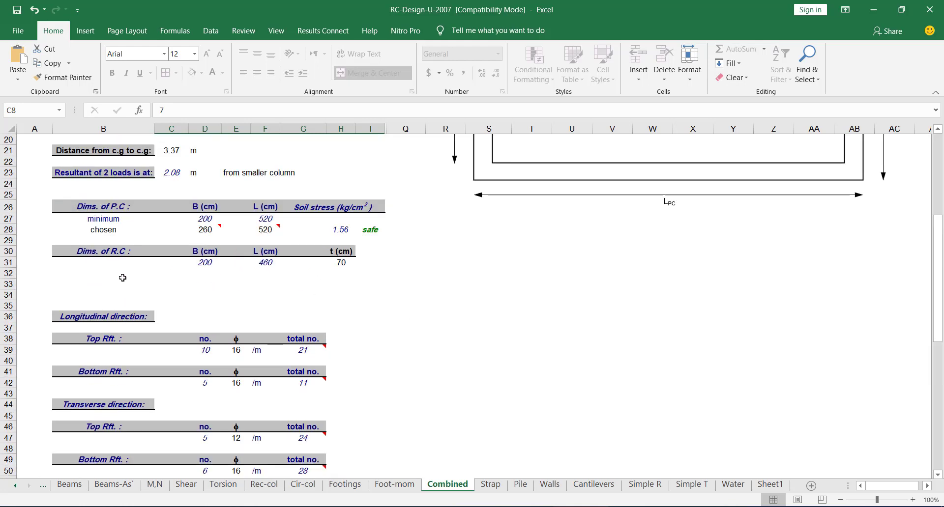
scroll(148, 282, up, 1)
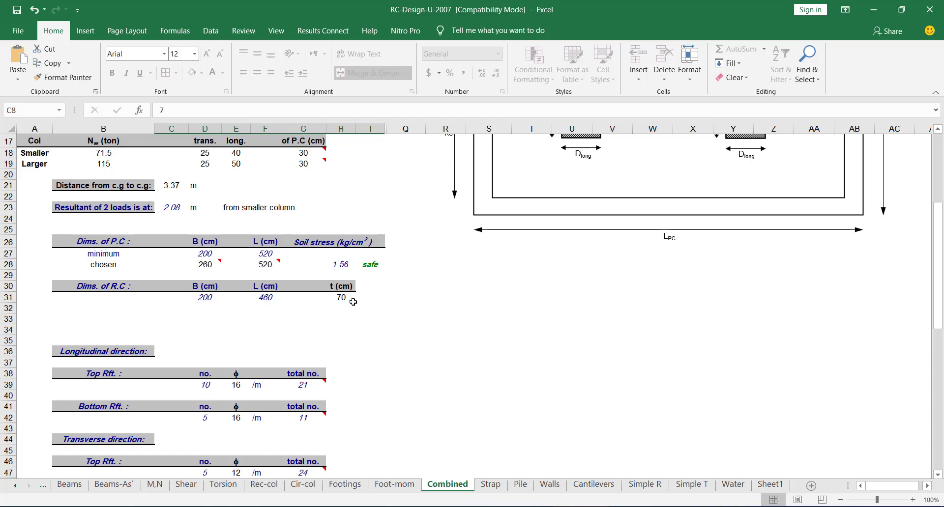
scroll(353, 302, down, 2)
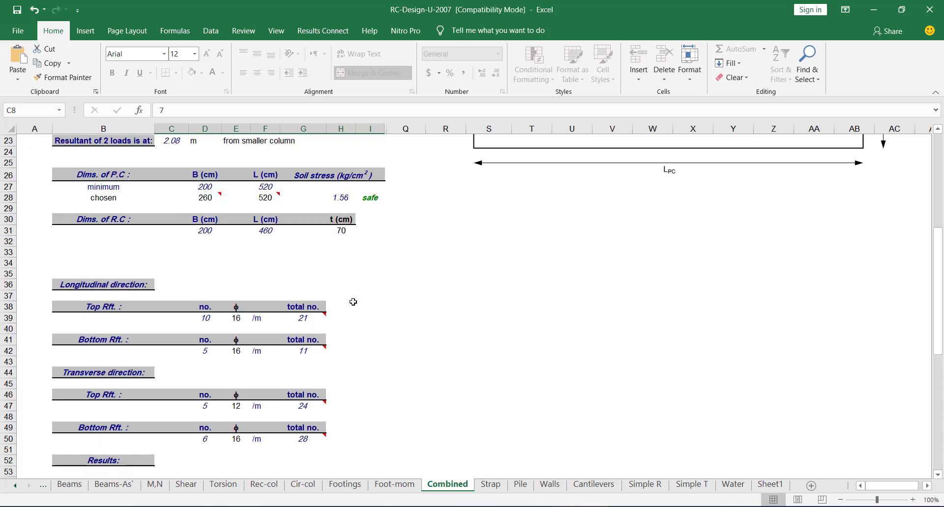
scroll(353, 302, up, 4)
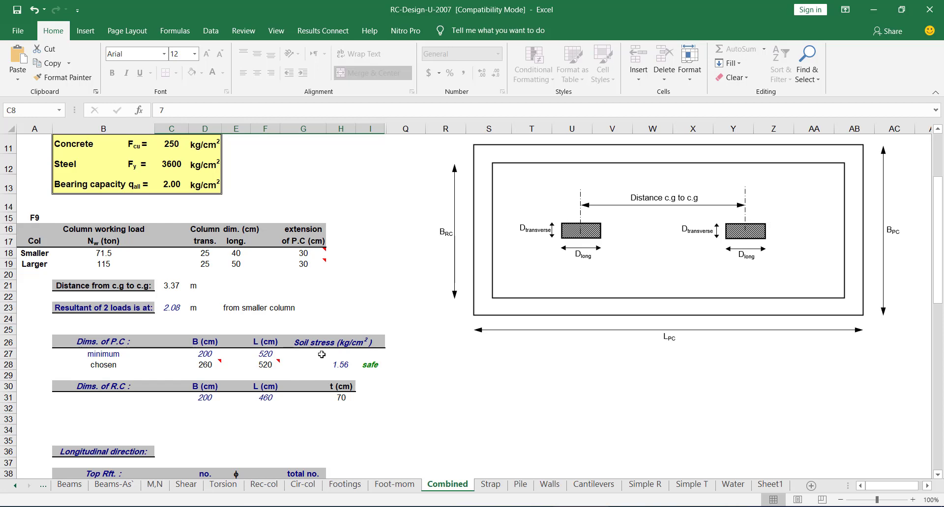
scroll(318, 361, down, 3)
Step: Switch to the AutoCAD drawing 284.dwg and draw a rectangle 2 wide by 4.6 high in the empty area below the separate footing outlines
key(alt+Tab)
scroll(385, 397, down, 8)
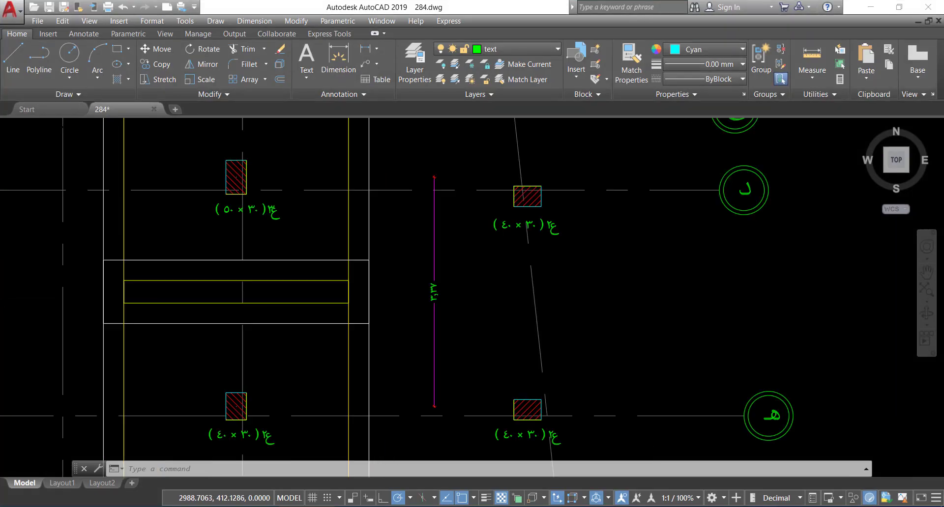
scroll(569, 348, up, 3)
key(Escape)
key(Escape)
text(rec)
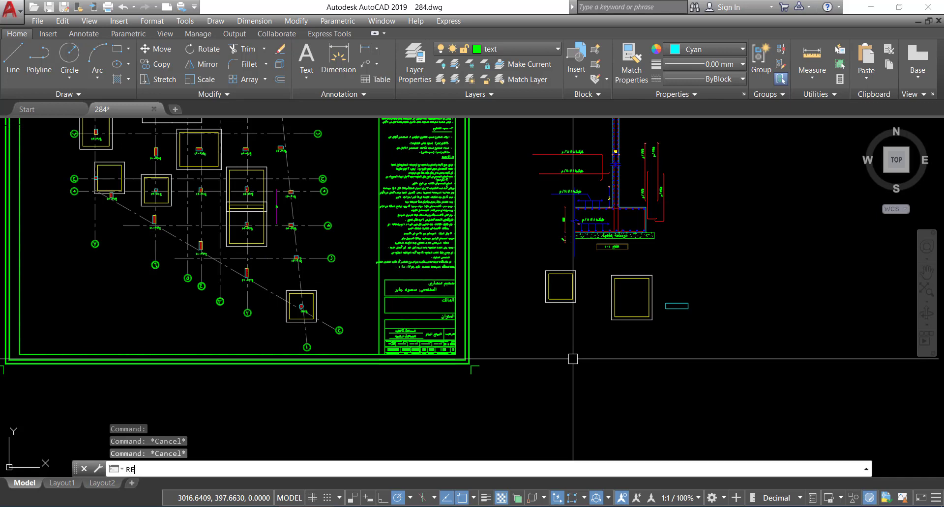
key(Return)
scroll(573, 364, up, 2)
click(560, 405)
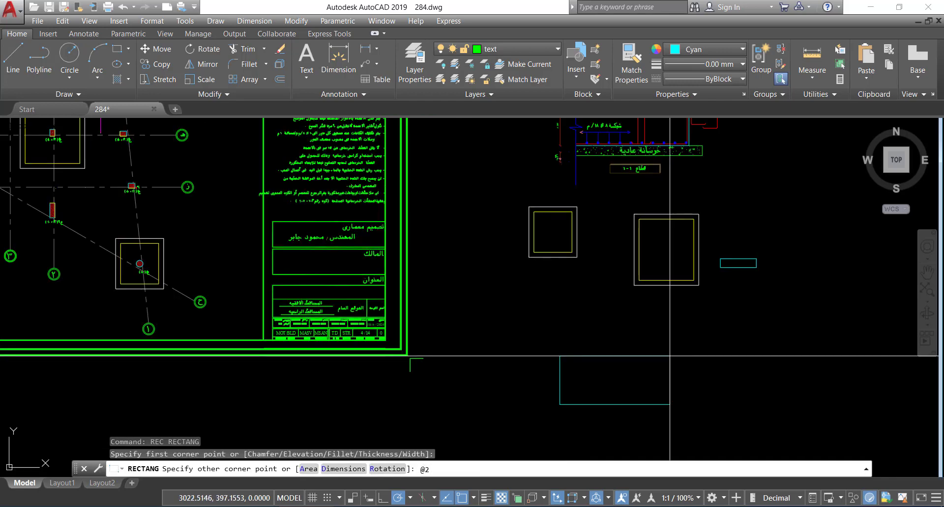
text(@2,4.6)
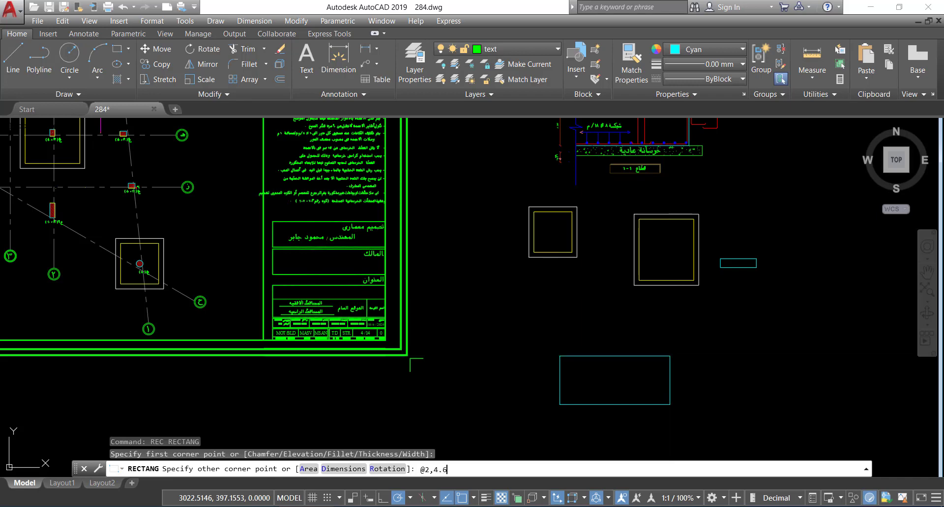
key(Return)
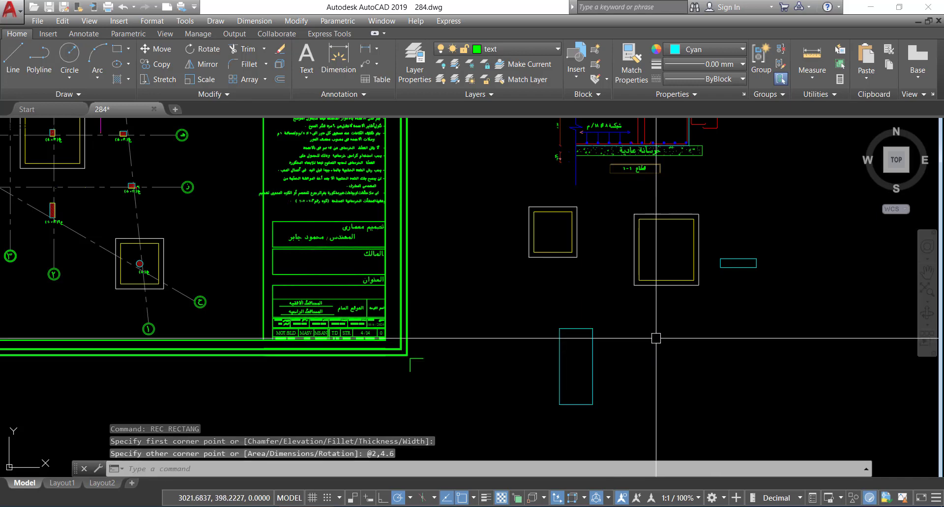
Step: Offset the new rectangle outward by the distance between the yellow and white outlines of the larger separate footing
text(o)
key(Return)
scroll(624, 297, up, 4)
click(694, 255)
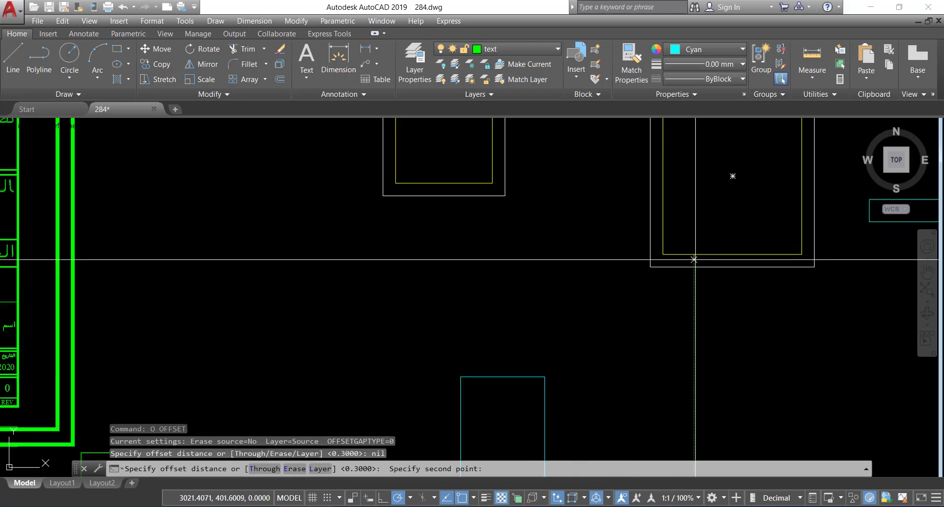
click(694, 267)
scroll(605, 284, down, 4)
click(586, 345)
click(620, 343)
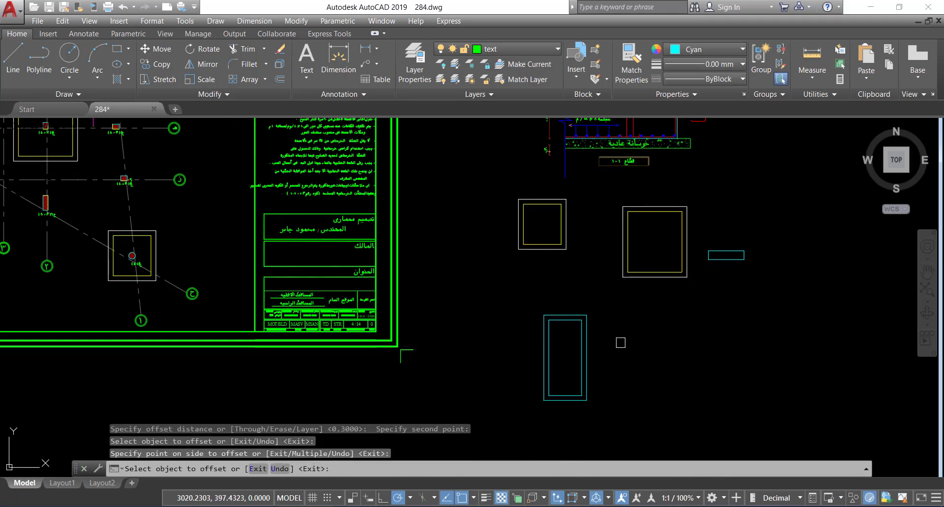
Step: Match the properties of the new inner and outer rectangles to the smaller separate footing's yellow and white outlines respectively
scroll(578, 345, up, 2)
key(Escape)
key(Escape)
text(MA)
key(Return)
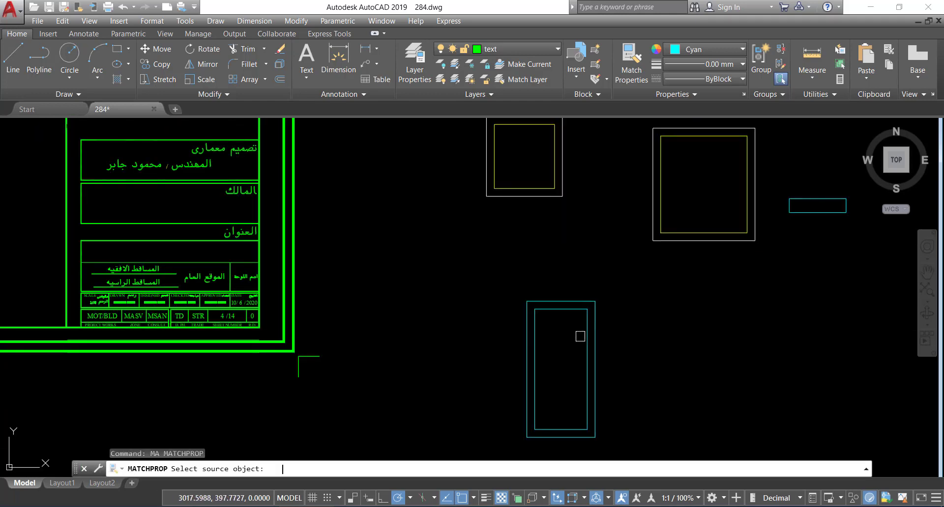
click(535, 189)
click(573, 310)
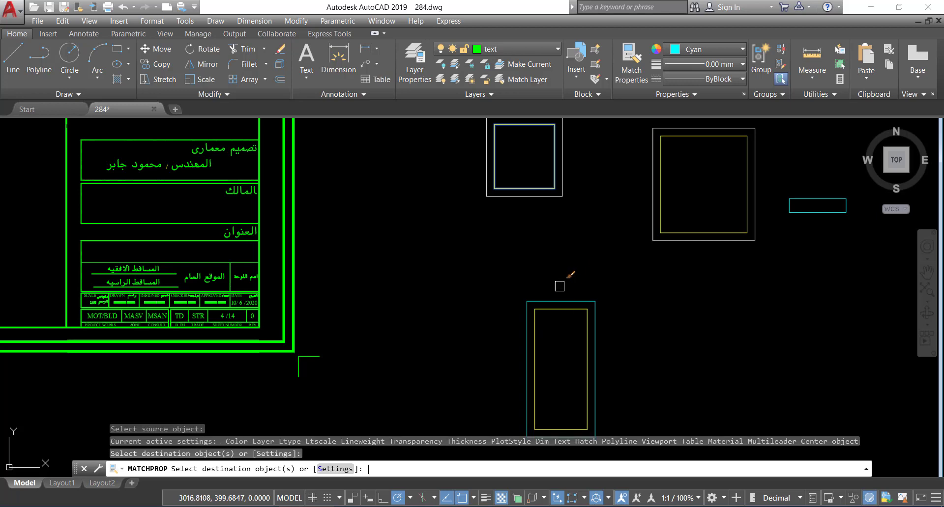
key(Return)
key(Return)
click(538, 196)
click(570, 301)
click(570, 301)
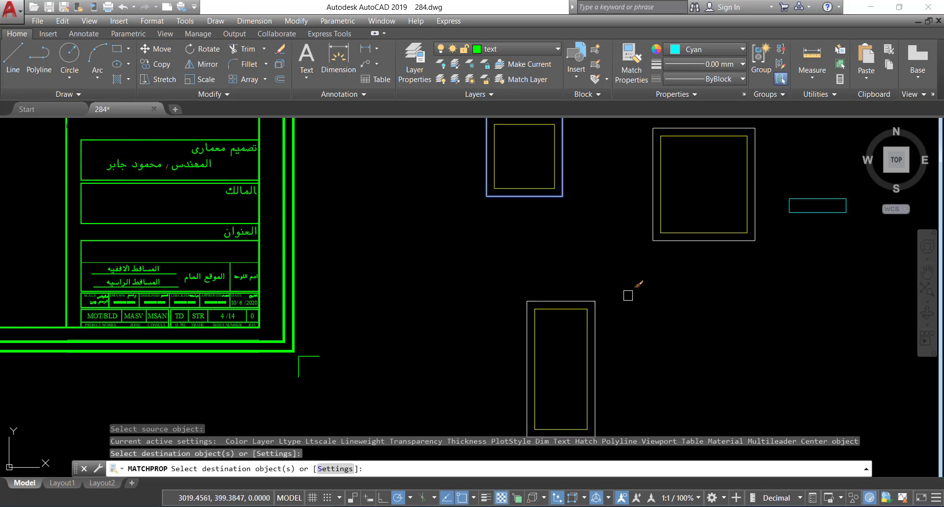
key(Escape)
Step: Move both combined footing rectangles by their centre into the empty area of the plan beside the two closely spaced columns
scroll(623, 297, down, 2)
click(623, 297)
click(574, 345)
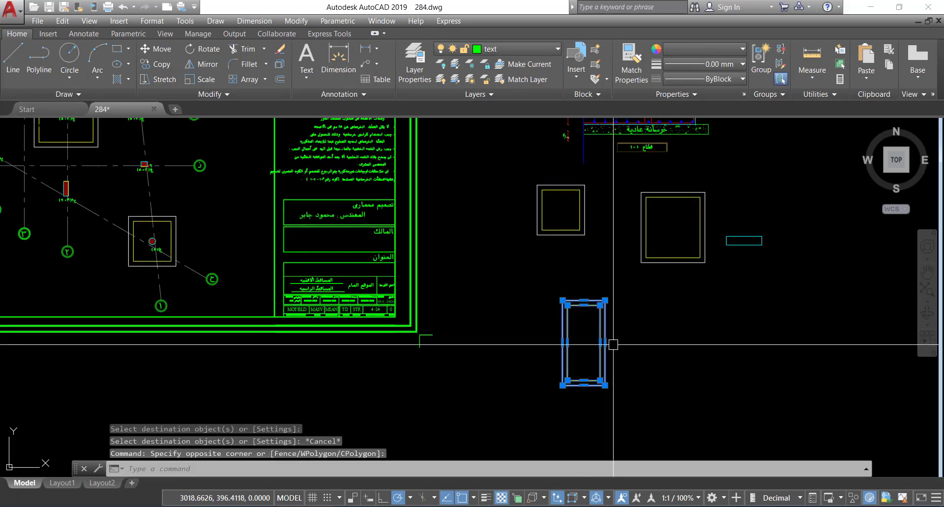
text(m)
key(Return)
click(583, 342)
scroll(295, 222, up, 5)
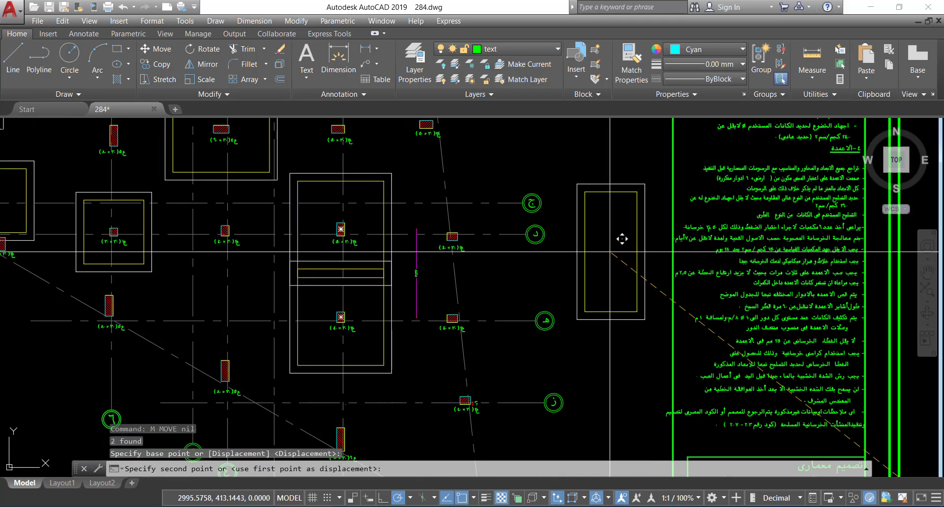
click(421, 270)
Step: Delete the four overlapping separate footing outlines around the two closely spaced columns
scroll(394, 261, up, 3)
click(372, 252)
click(337, 366)
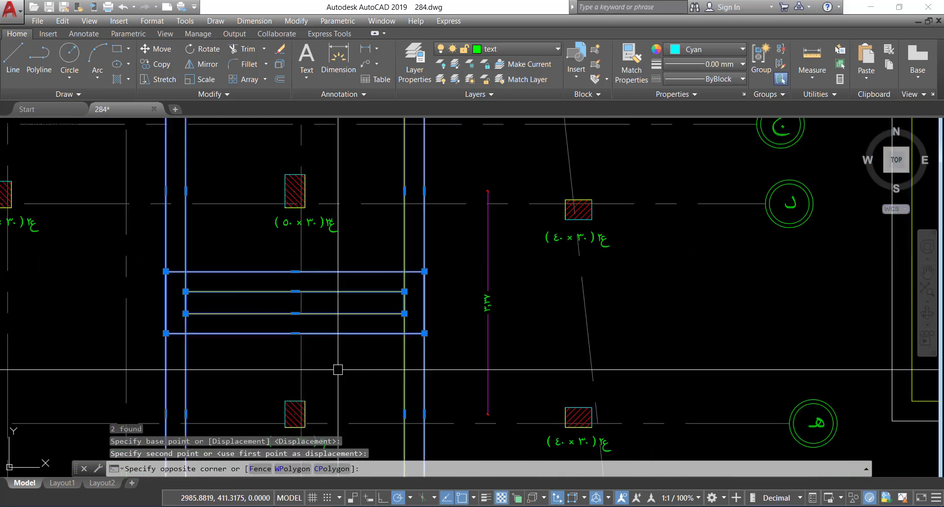
scroll(364, 344, down, 5)
key(Delete)
Step: Move the combined footing outlines slightly away from the columns within the empty area beside them
middle_drag(392, 316, 334, 303)
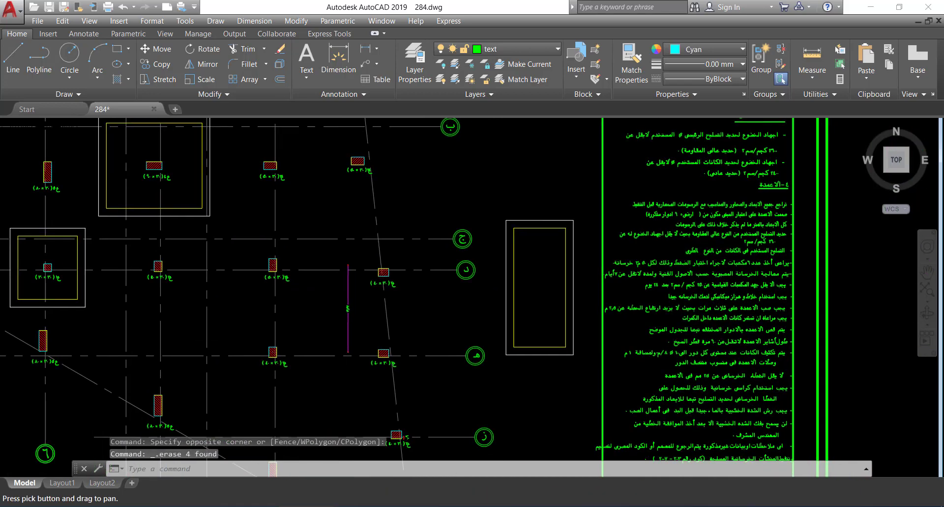
click(541, 217)
click(524, 262)
text(m)
key(Return)
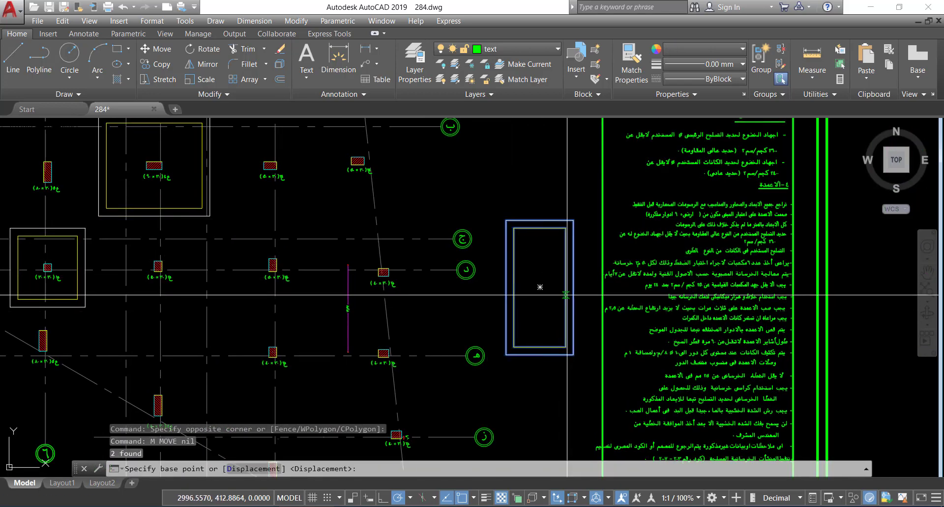
click(541, 287)
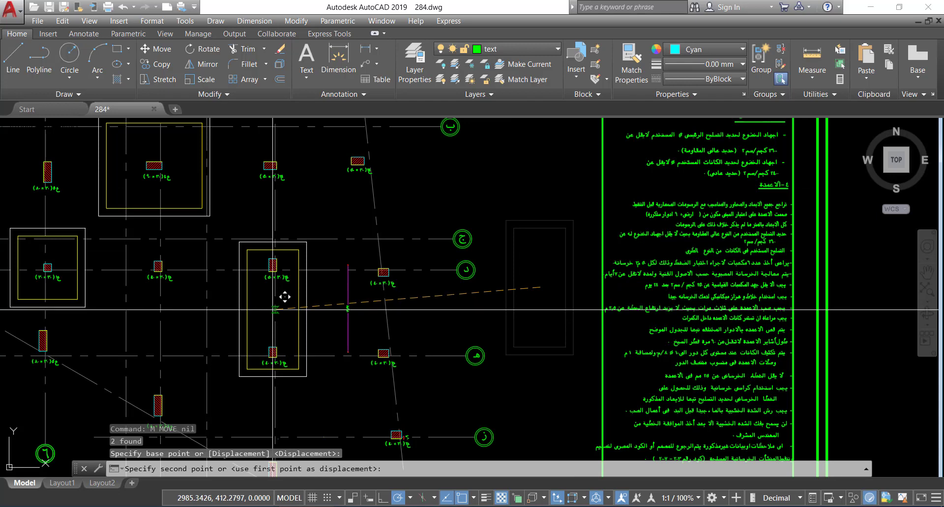
click(554, 287)
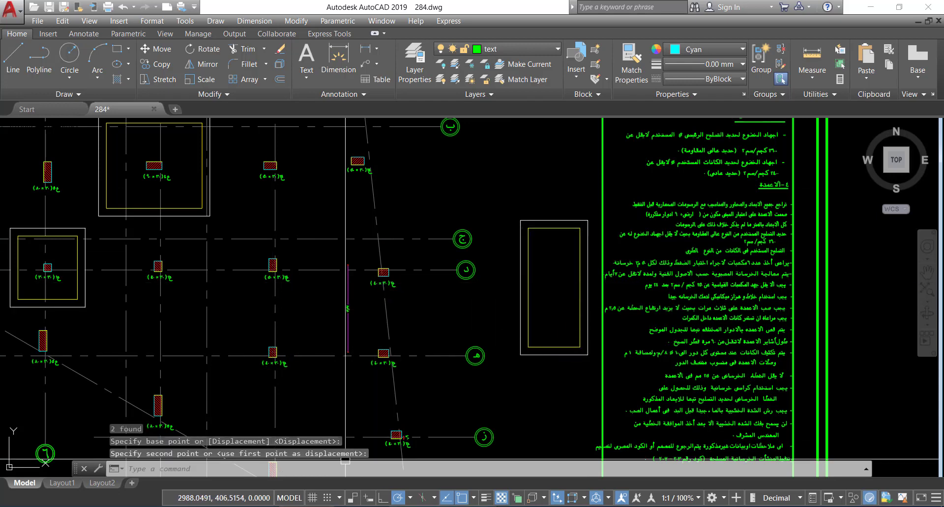
Step: Check the position of the resultant of the two loads in the Excel Combined sheet, and return to the AutoCAD drawing
click(580, 506)
scroll(256, 249, up, 2)
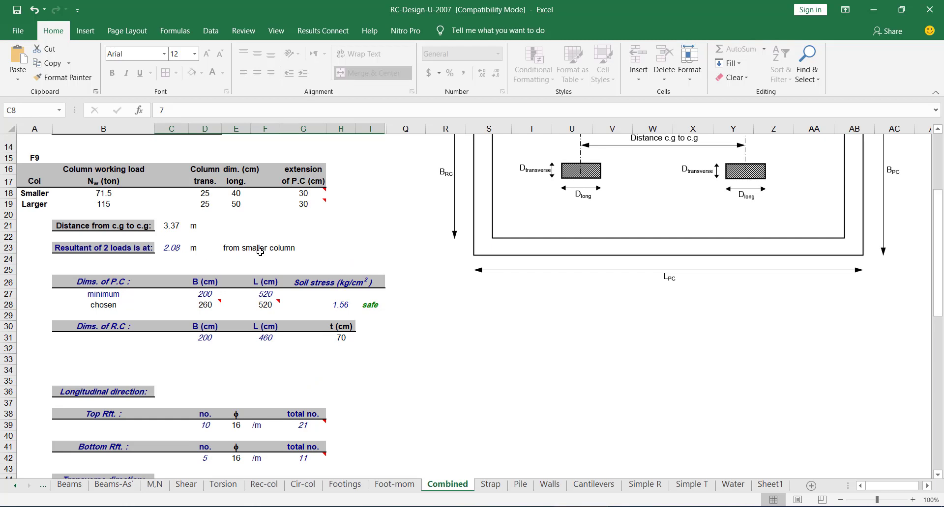
click(307, 506)
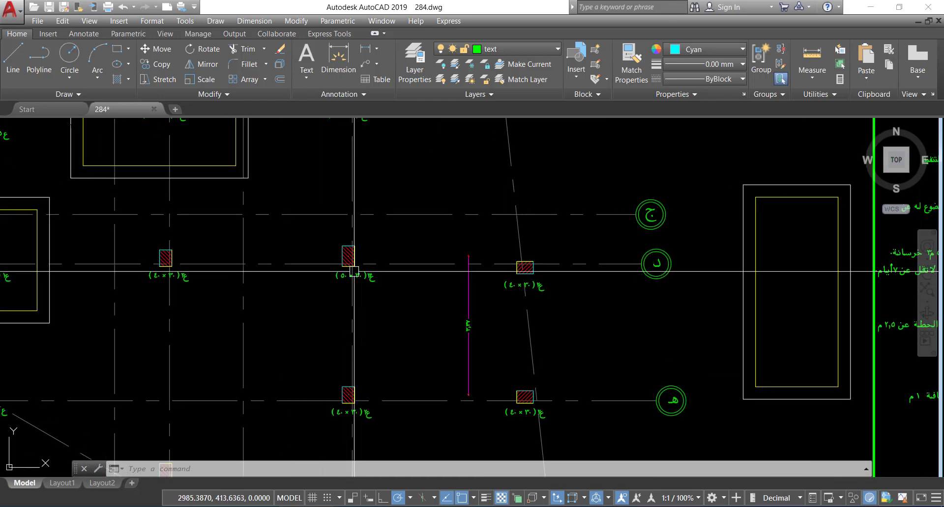
Step: Draw a short horizontal reference line starting from the centre of the 50 × 30 column
text(l)
key(Return)
click(354, 256)
click(398, 256)
key(Escape)
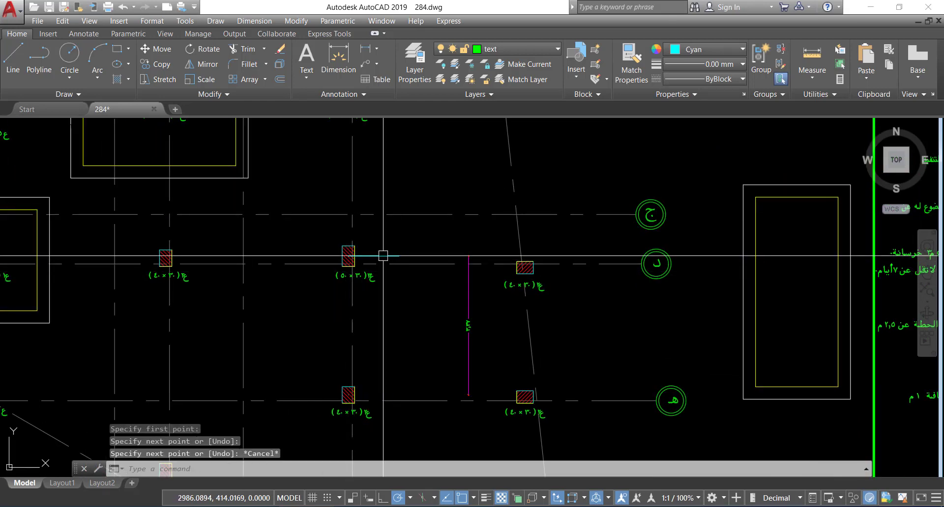
Step: Move the reference line 2.08 straight down toward the 40 × 30 column
click(383, 255)
text(m)
key(Return)
click(415, 276)
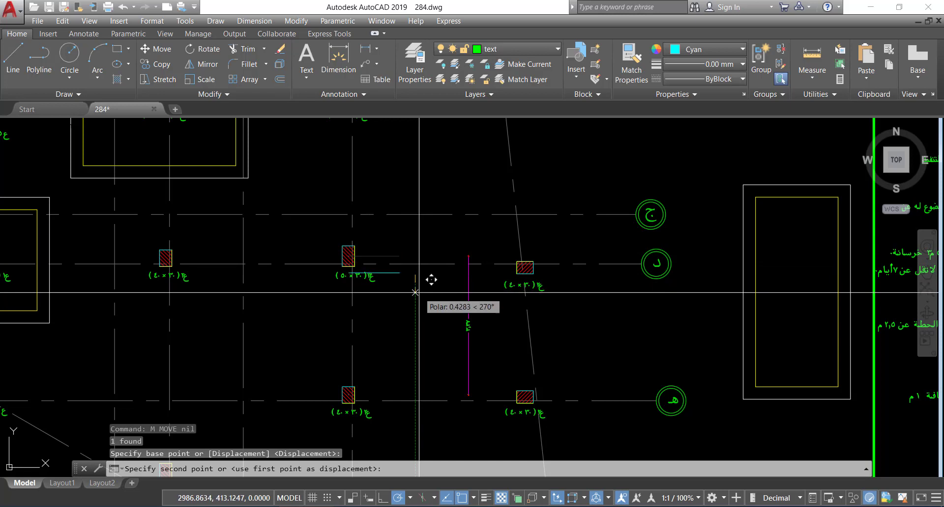
text(2.08)
key(Return)
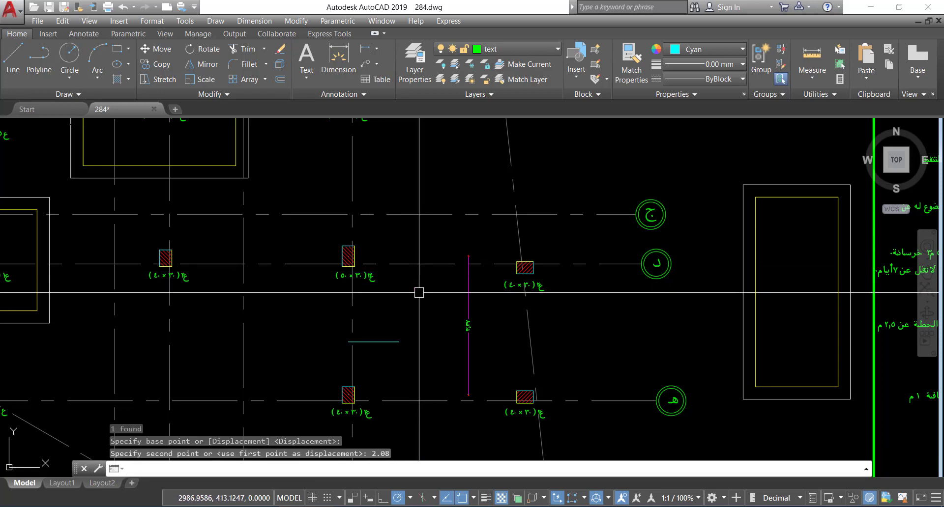
click(828, 279)
click(713, 310)
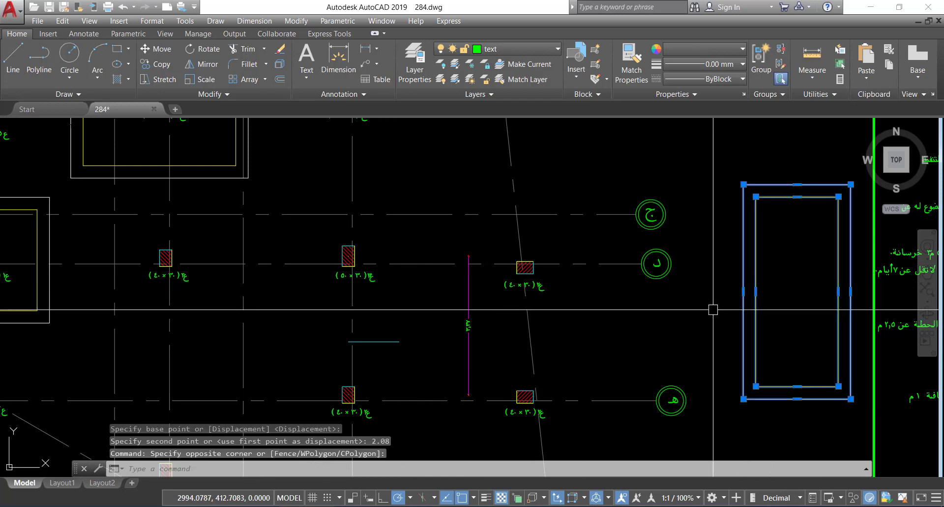
text(n)
key(Return)
key(Escape)
Step: Shift the combined footing outlines horizontally a little toward the columns, still in the empty area
click(845, 268)
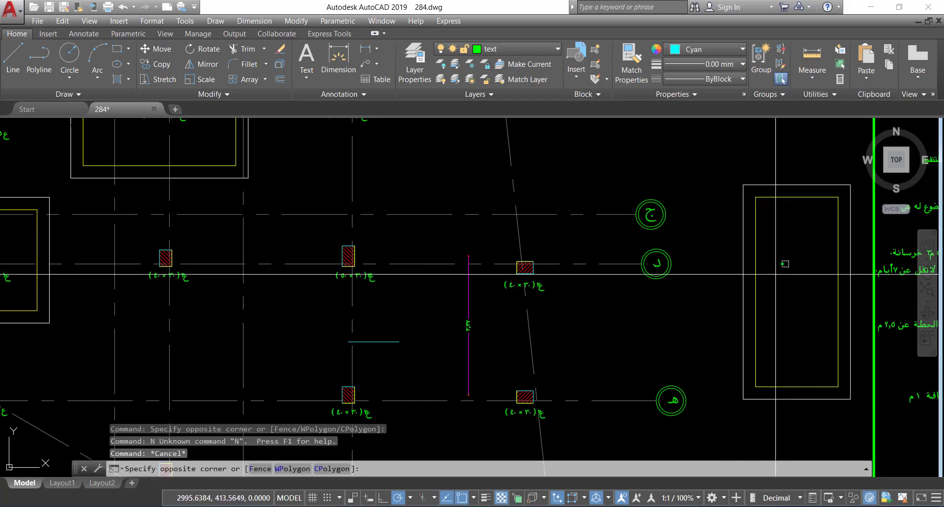
click(725, 312)
text(m)
key(Return)
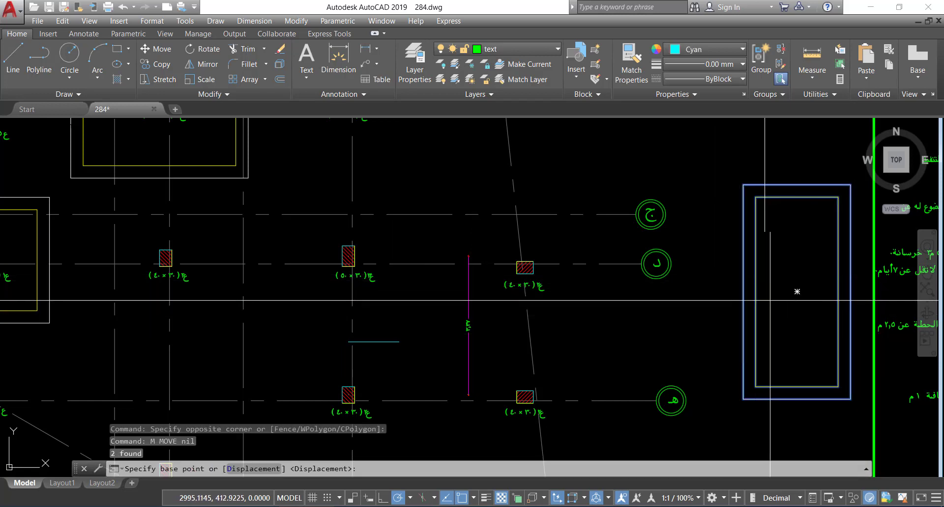
click(801, 291)
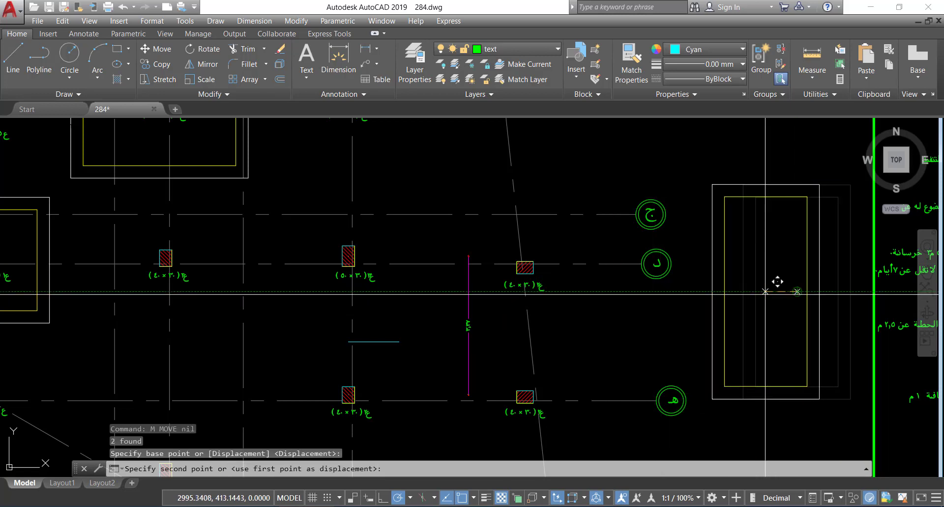
click(780, 310)
Step: Move the combined footing outlines from their centre to where the reference line crosses the columns' vertical axis
click(783, 320)
click(689, 369)
text(m)
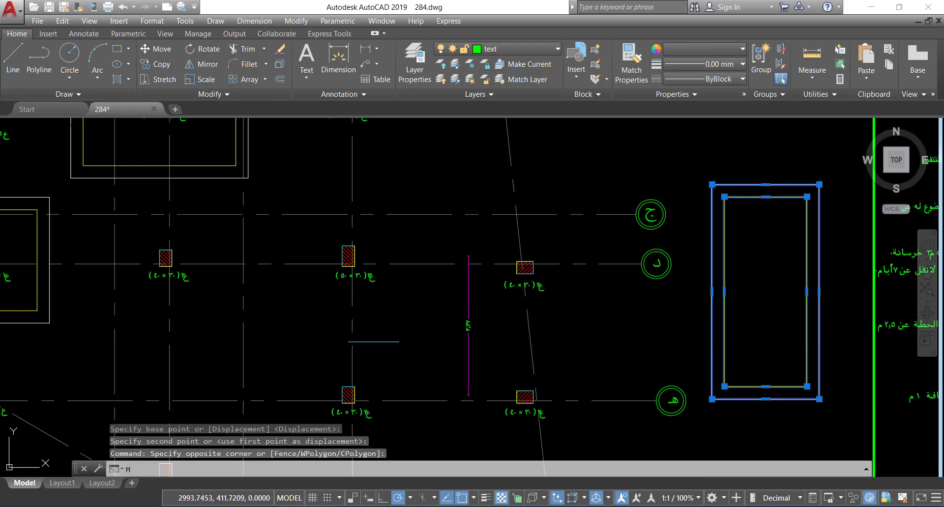
key(Return)
click(767, 290)
scroll(374, 330, up, 3)
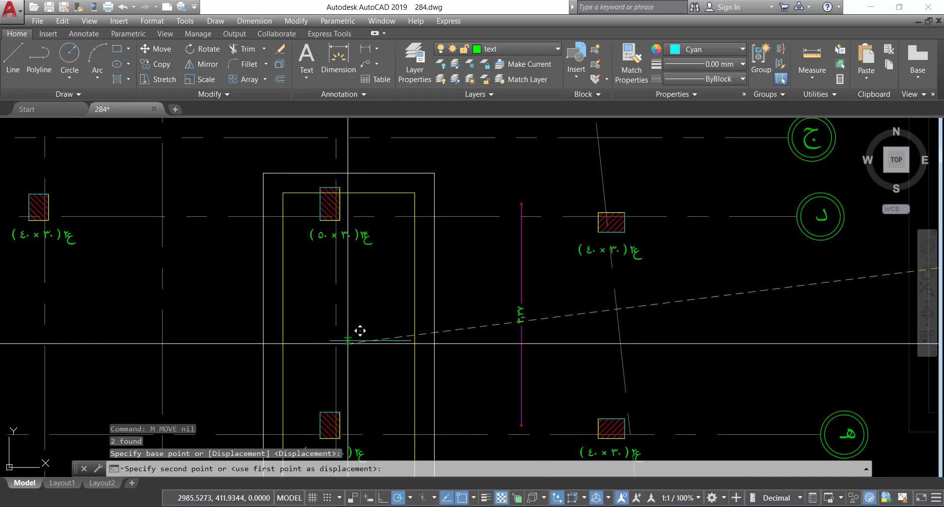
click(336, 340)
Step: Delete the short horizontal reference line inside the combined footing
scroll(374, 244, down, 2)
middle_drag(388, 262, 441, 273)
click(433, 307)
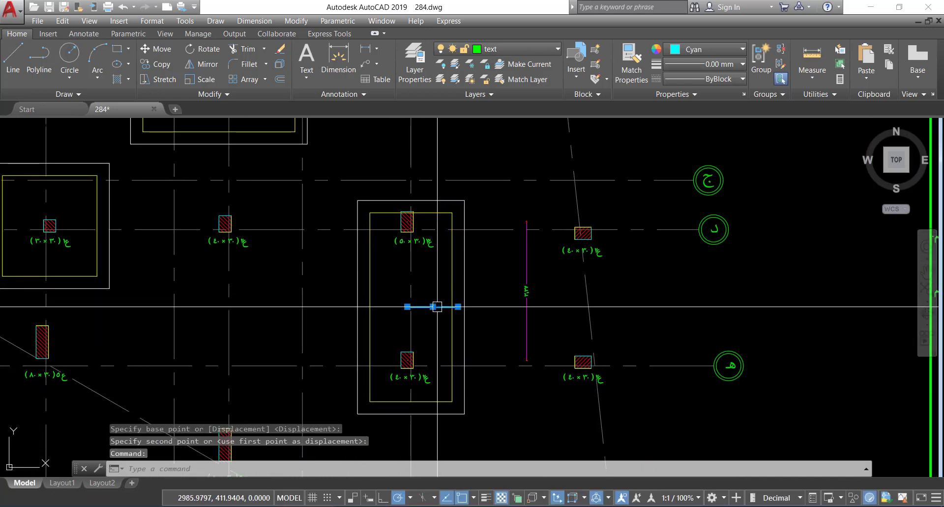
key(Delete)
Step: Add a vertical linear dimension to the long side of the yellow R.C outline, placed between the footing and the column spacing dimension
middle_drag(416, 258, 423, 252)
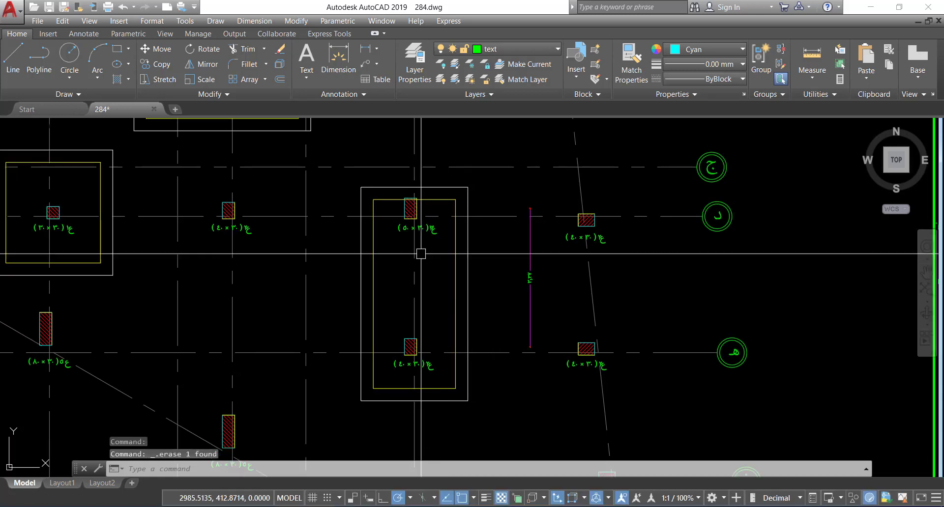
click(369, 50)
click(458, 207)
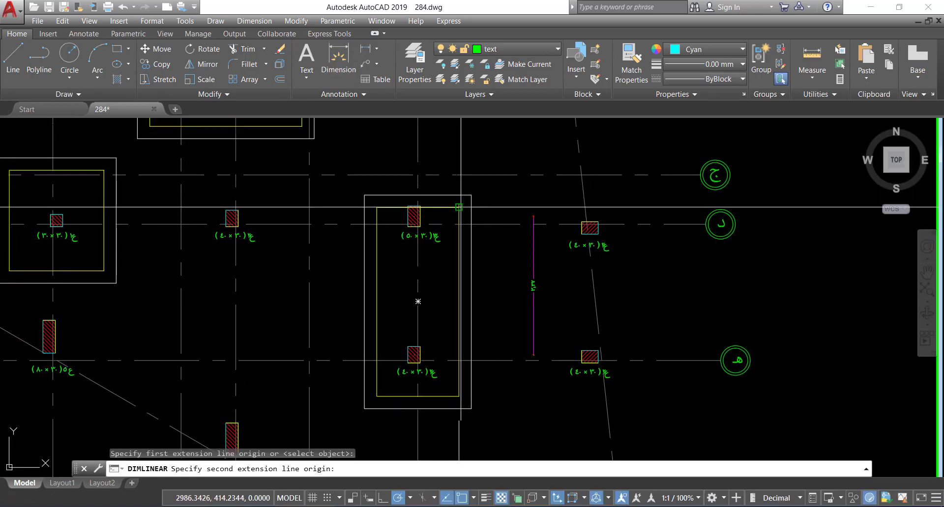
scroll(467, 375, up, 2)
scroll(464, 376, down, 1)
click(455, 409)
scroll(505, 277, up, 4)
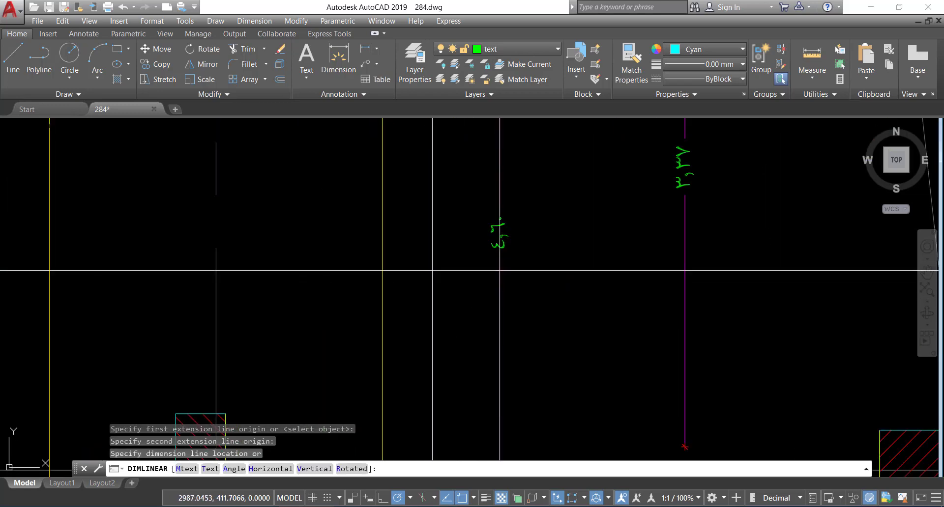
scroll(509, 280, down, 5)
click(509, 280)
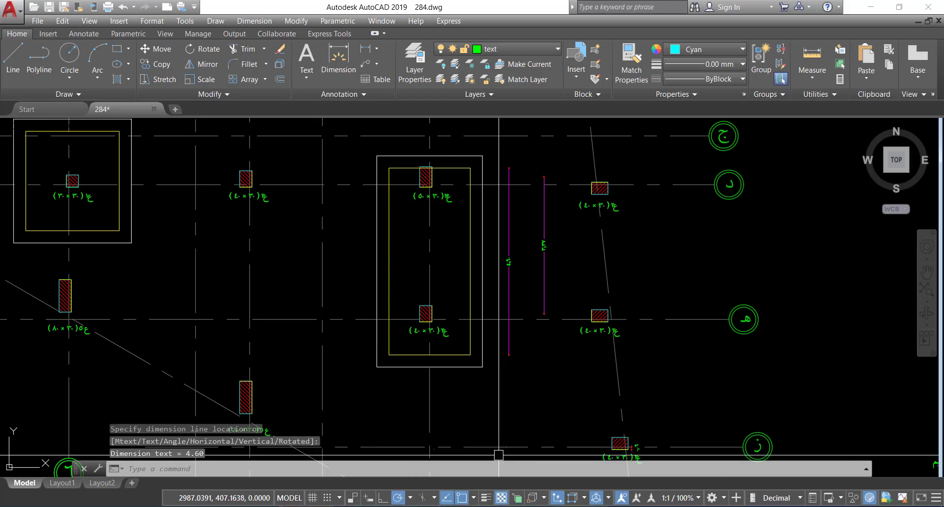
Step: Review the footing sketch in the Excel Combined sheet and examine how the 50 × 30 column sits against the R.C outline in AutoCAD
click(581, 506)
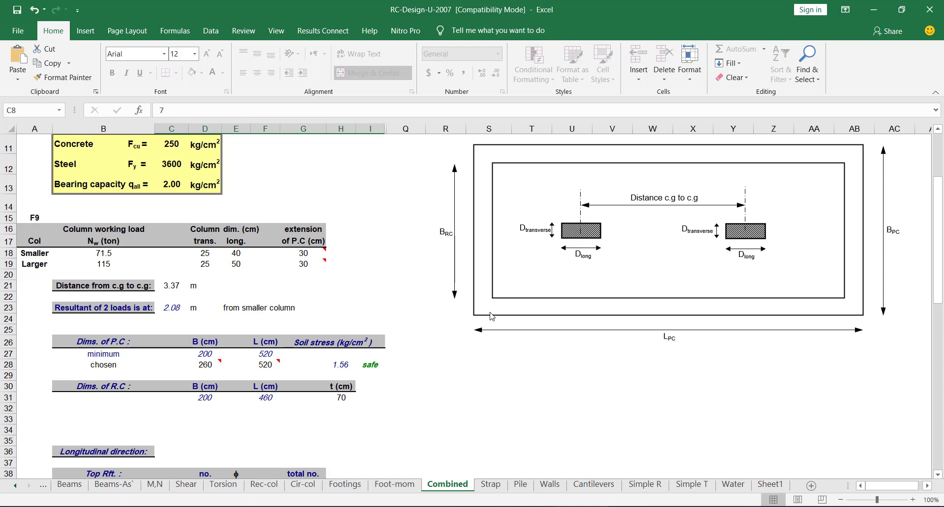
scroll(503, 301, up, 1)
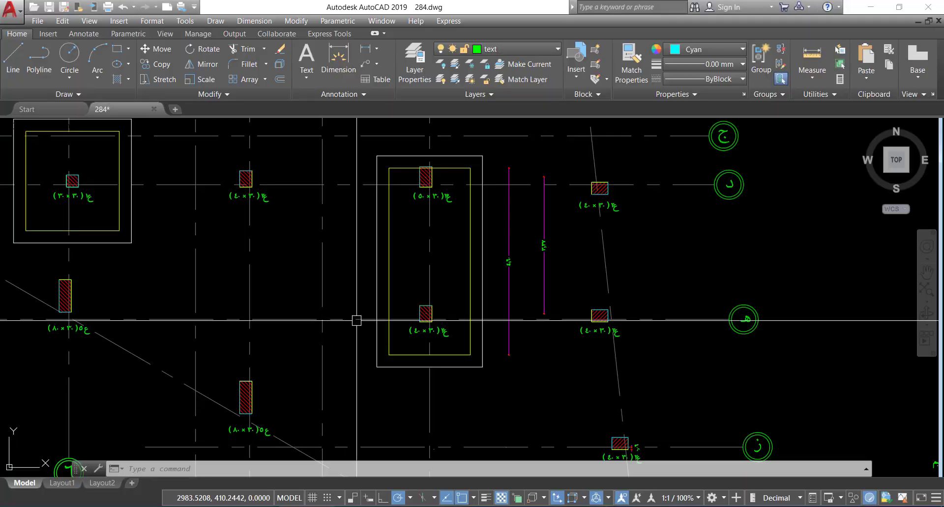
scroll(421, 169, up, 3)
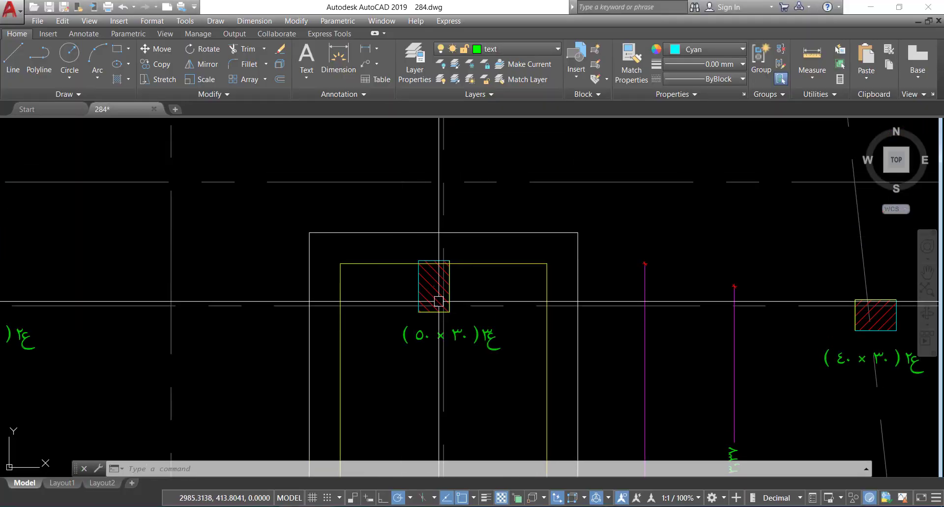
mouse_move(438, 301)
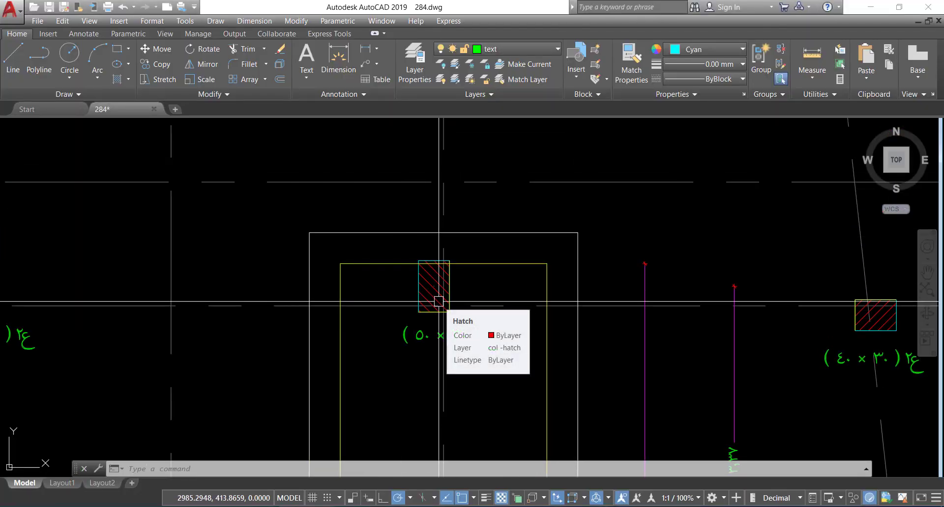
middle_drag(420, 280, 408, 254)
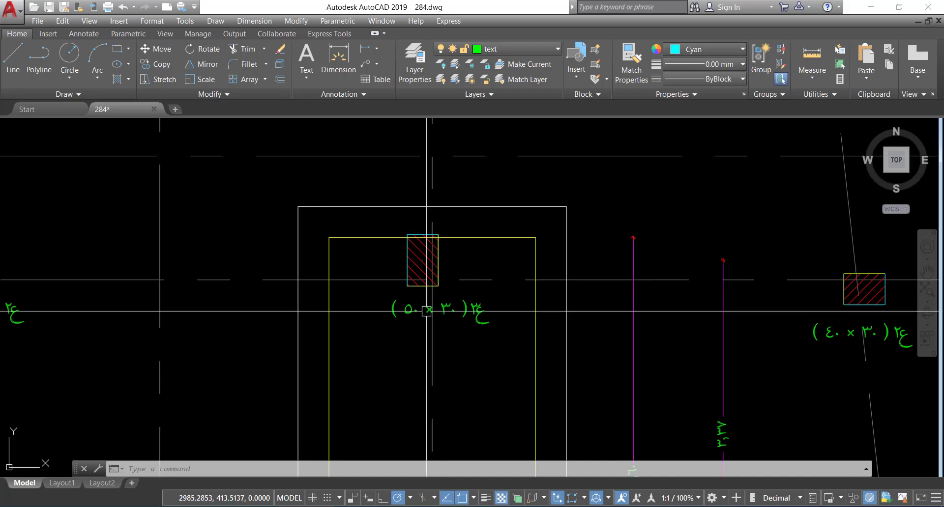
mouse_move(409, 255)
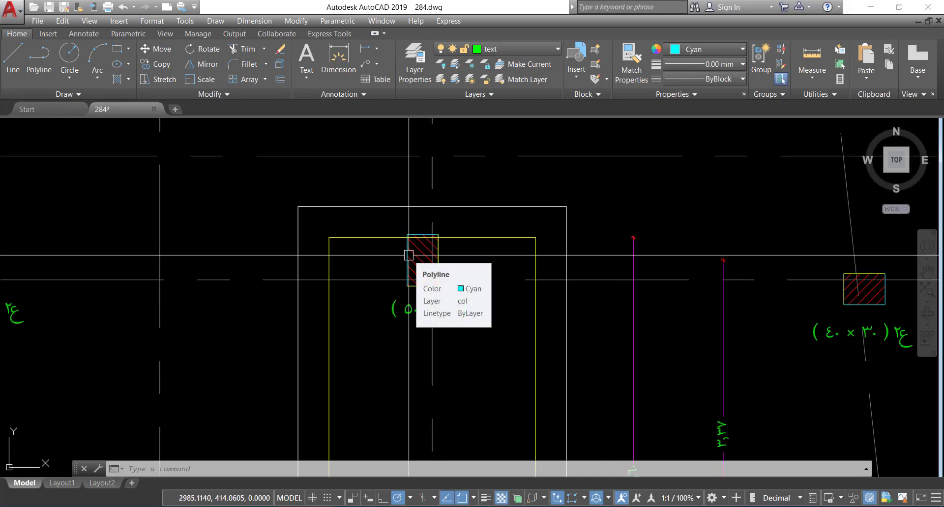
scroll(438, 267, up, 2)
mouse_move(449, 284)
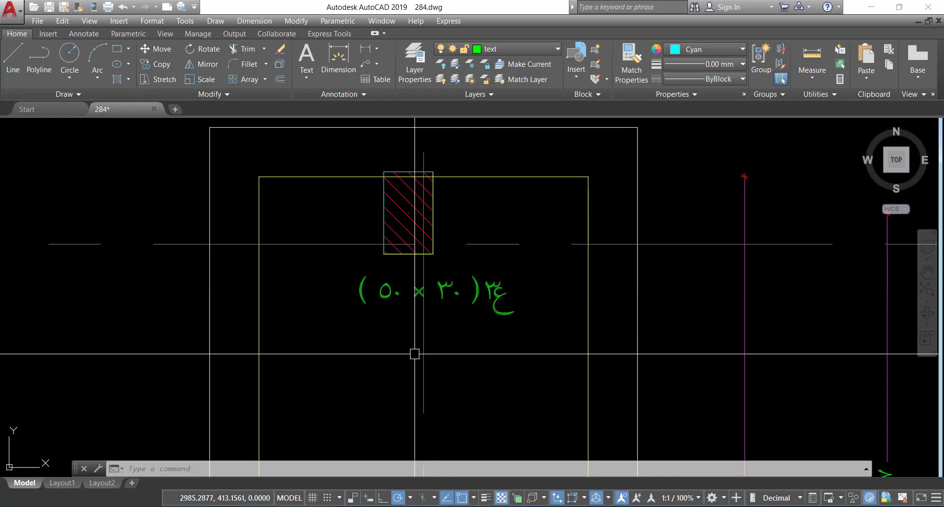
click(367, 140)
click(460, 263)
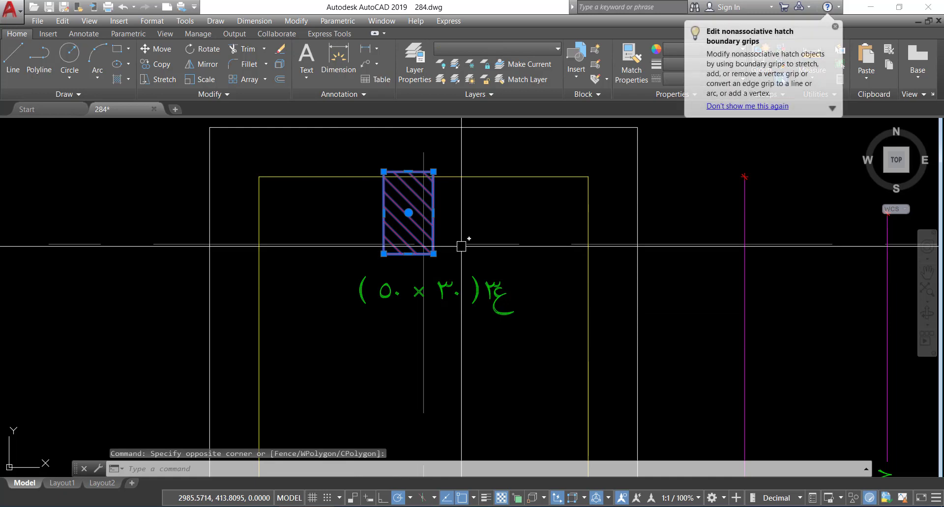
scroll(461, 246, down, 4)
key(Escape)
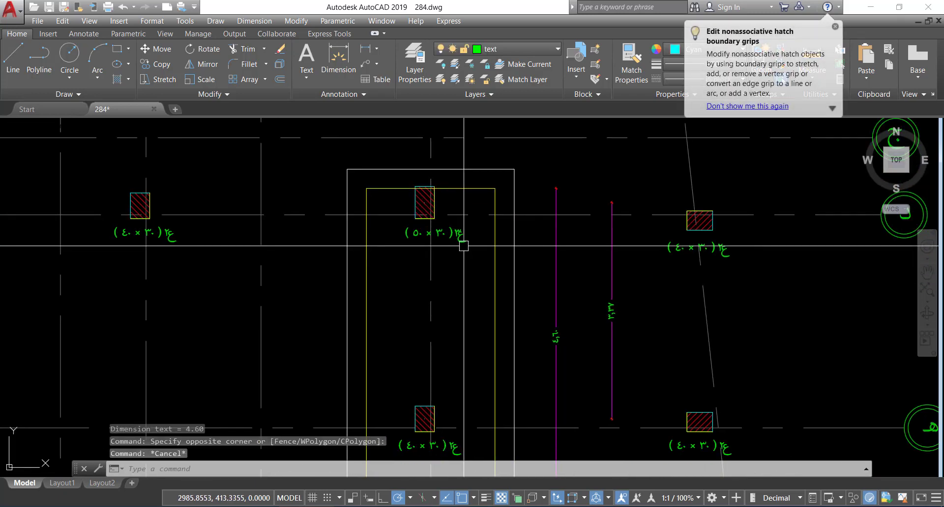
Step: Switch to the Excel Combined sheet and review the longitudinal and transverse reinforcement and the footing results sketch
scroll(465, 247, down, 3)
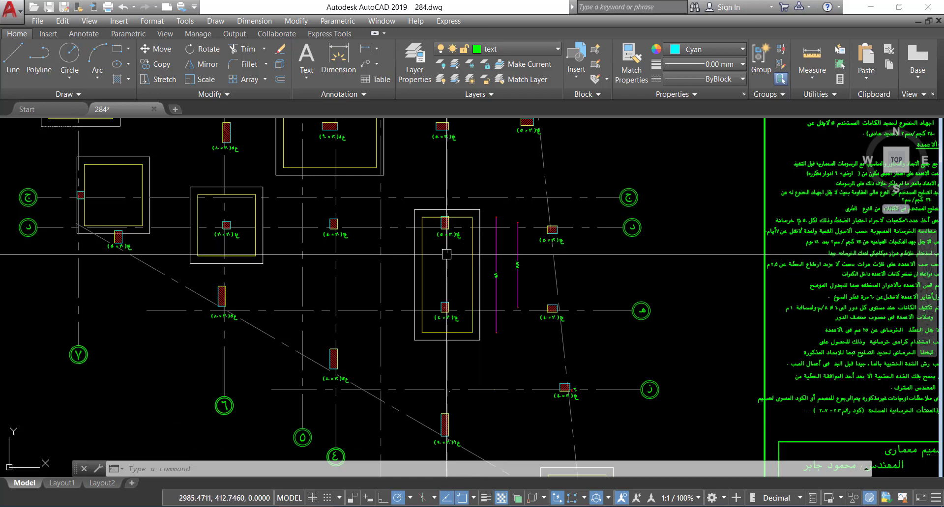
middle_drag(449, 236, 478, 229)
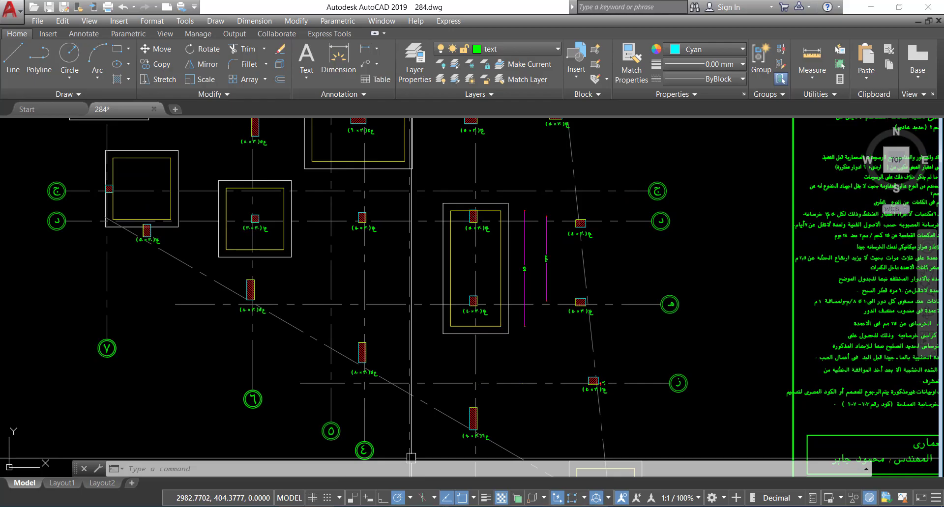
key(alt+Tab)
scroll(354, 266, down, 7)
scroll(339, 304, down, 7)
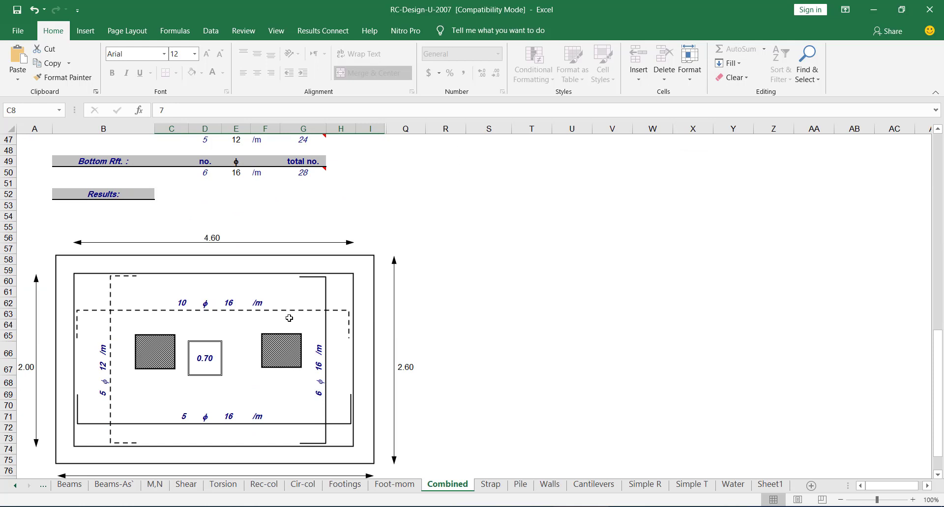
scroll(289, 320, up, 5)
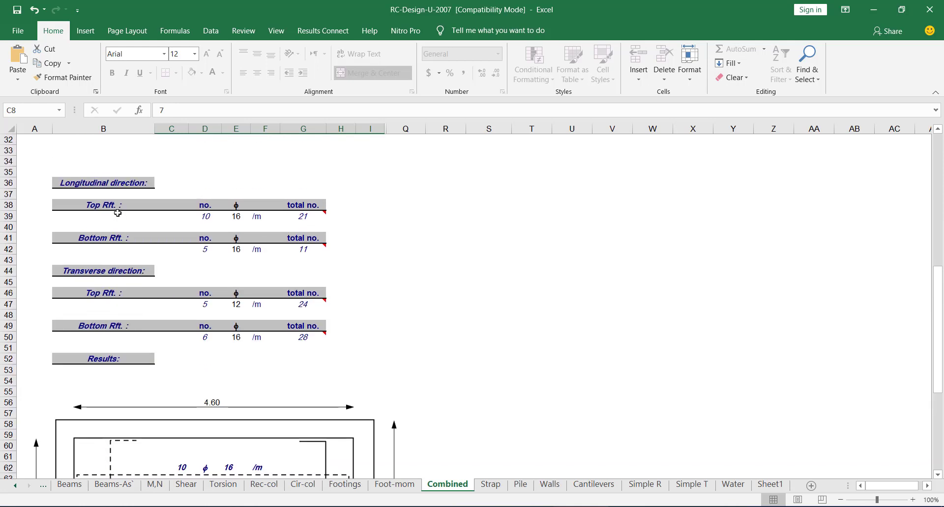
scroll(118, 212, up, 2)
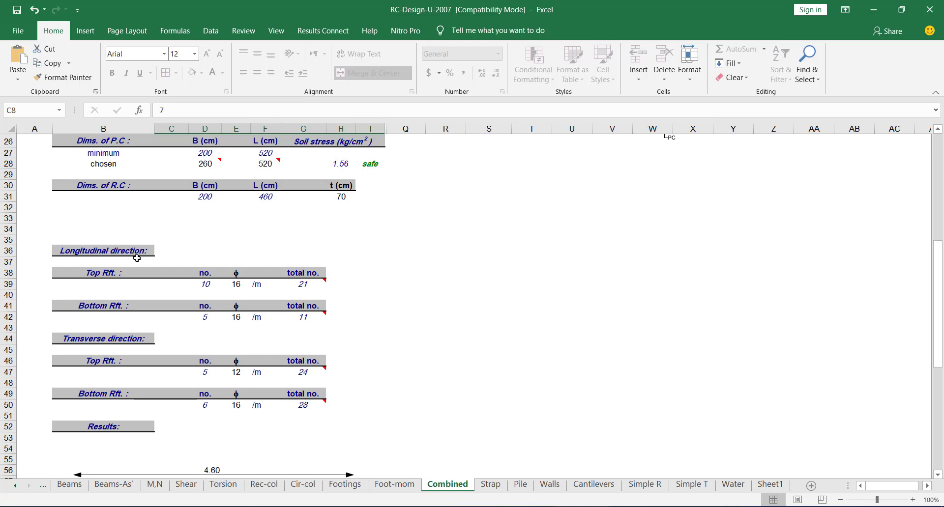
scroll(137, 258, down, 1)
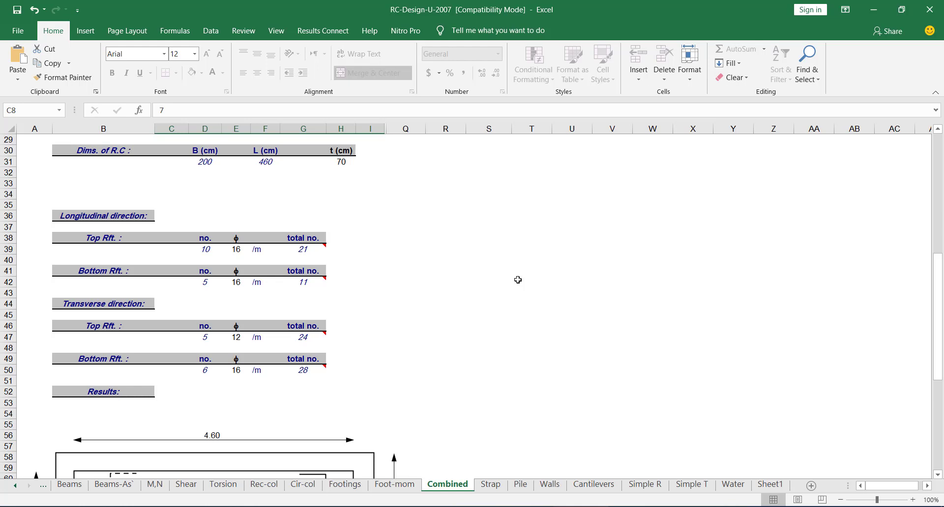
scroll(276, 300, down, 4)
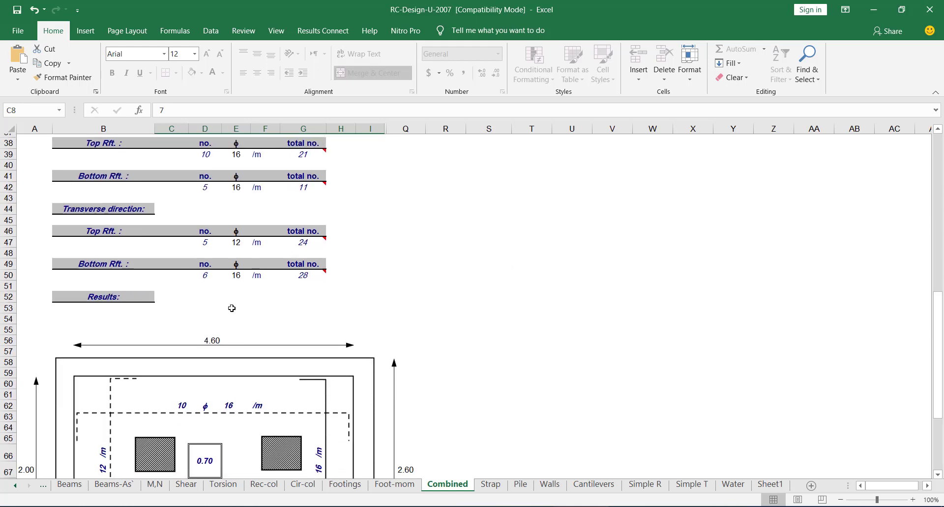
scroll(231, 308, up, 3)
scroll(199, 309, down, 6)
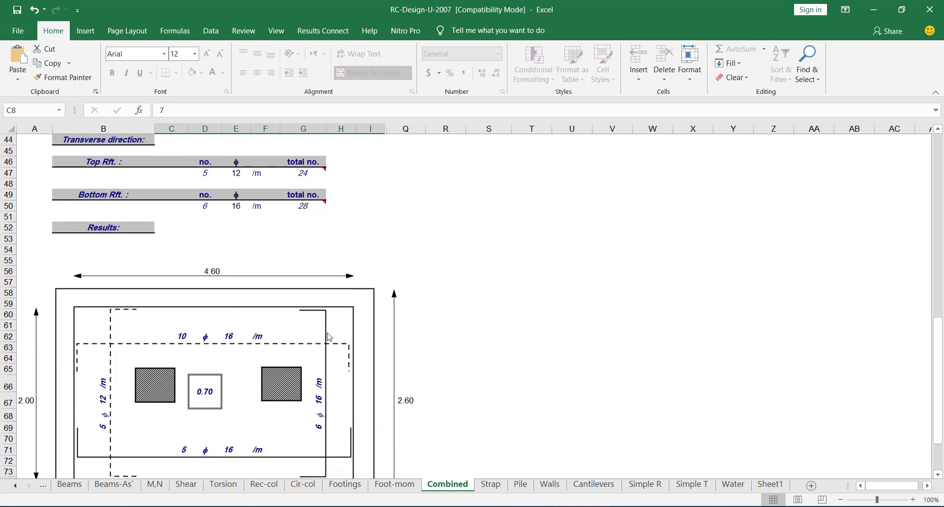
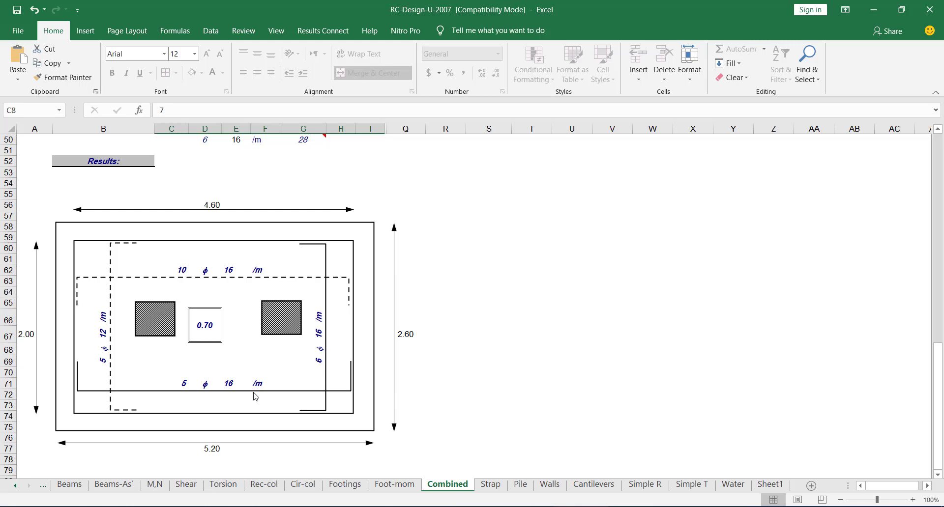
Step: Switch back to AutoCAD and copy the 60 × 30 column's R.C and P.C footing outlines to the centre of the 80 × 30 column
click(502, 486)
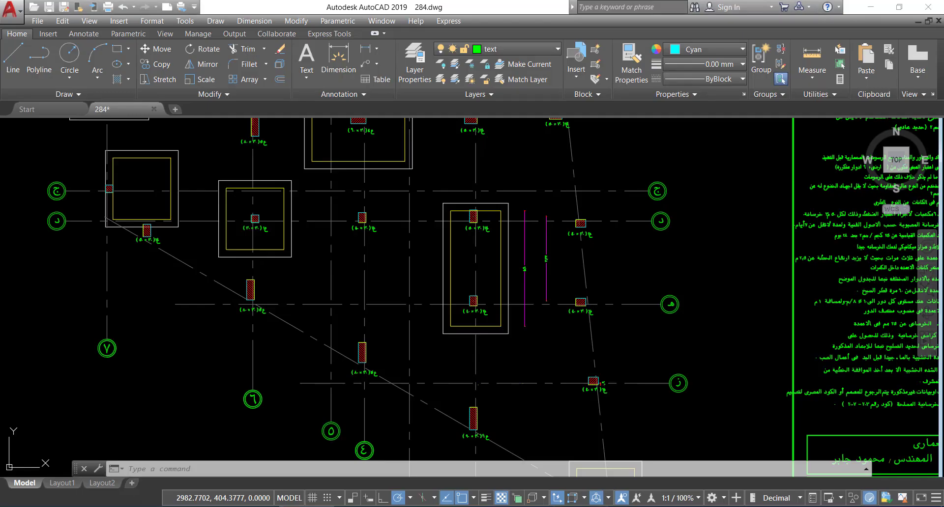
scroll(398, 298, down, 4)
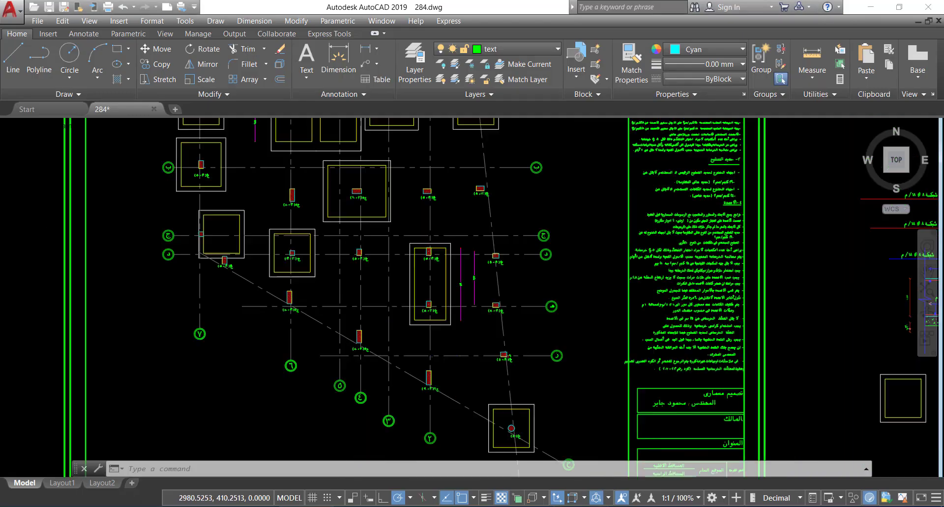
scroll(399, 298, up, 5)
scroll(397, 300, up, 1)
scroll(401, 308, down, 4)
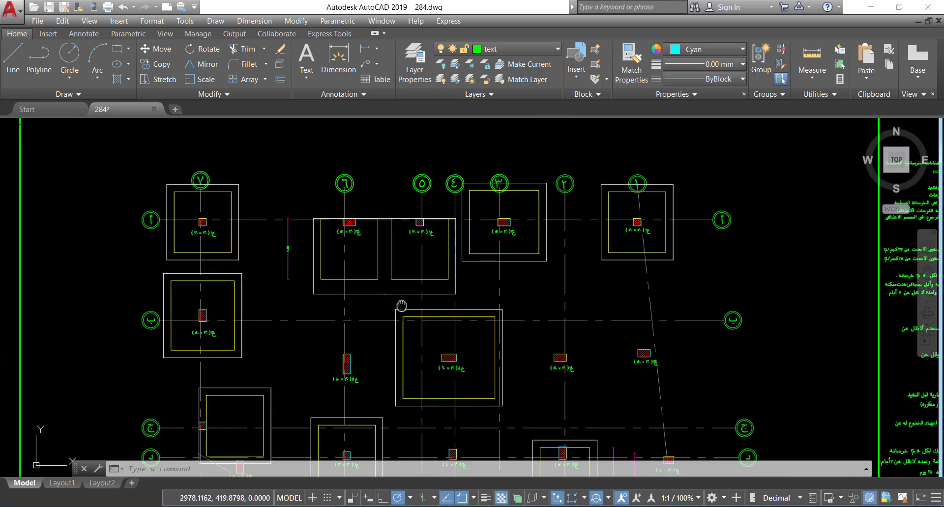
scroll(421, 288, up, 5)
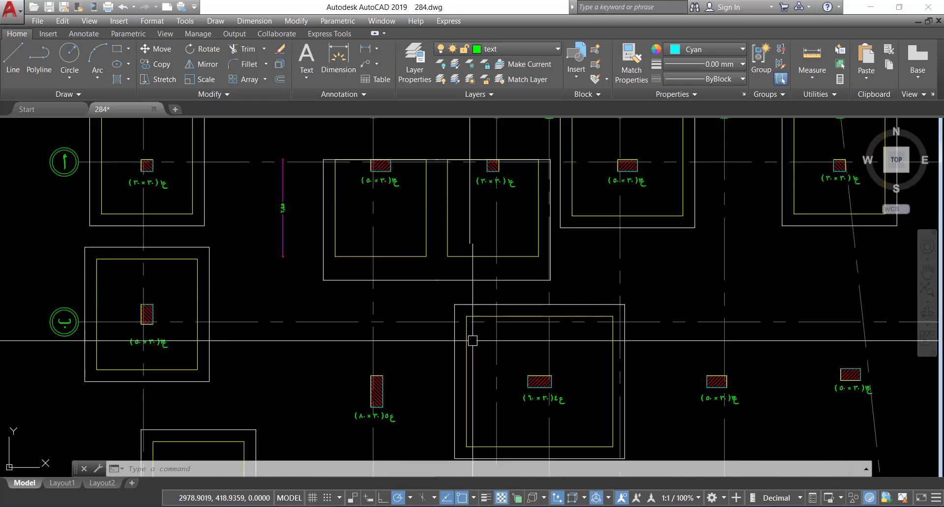
middle_drag(520, 337, 508, 304)
click(512, 284)
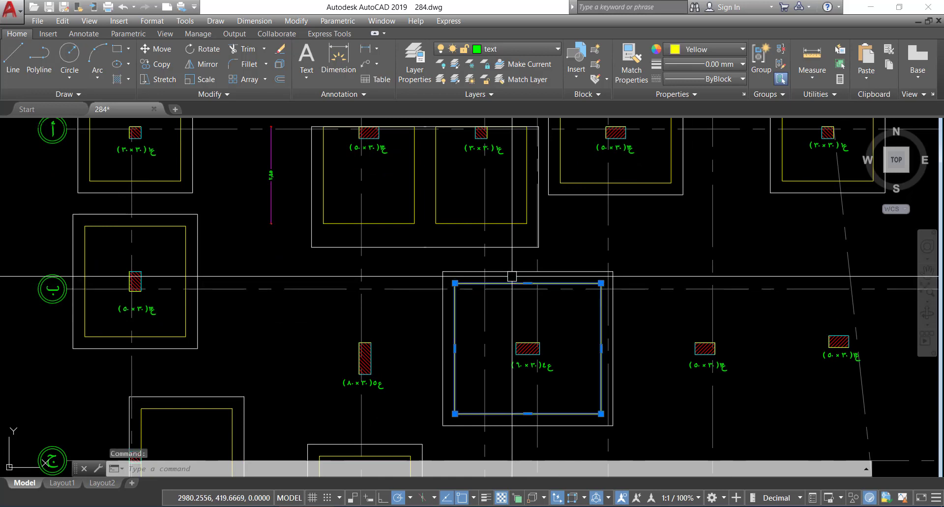
click(509, 273)
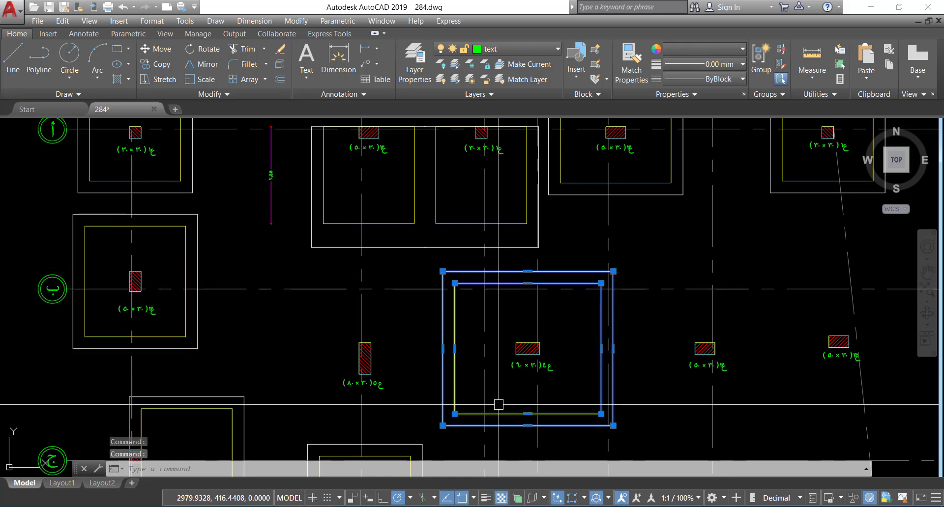
text(co)
key(Return)
click(527, 349)
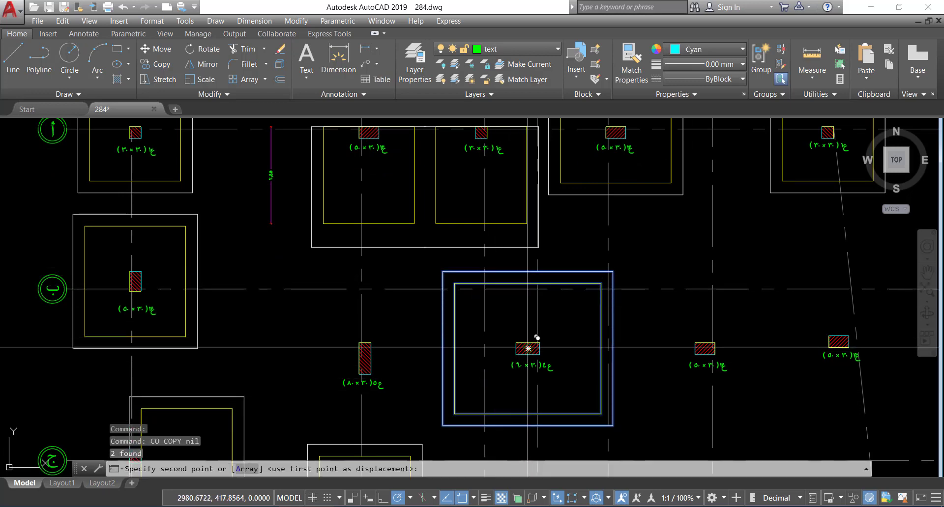
scroll(364, 358, up, 2)
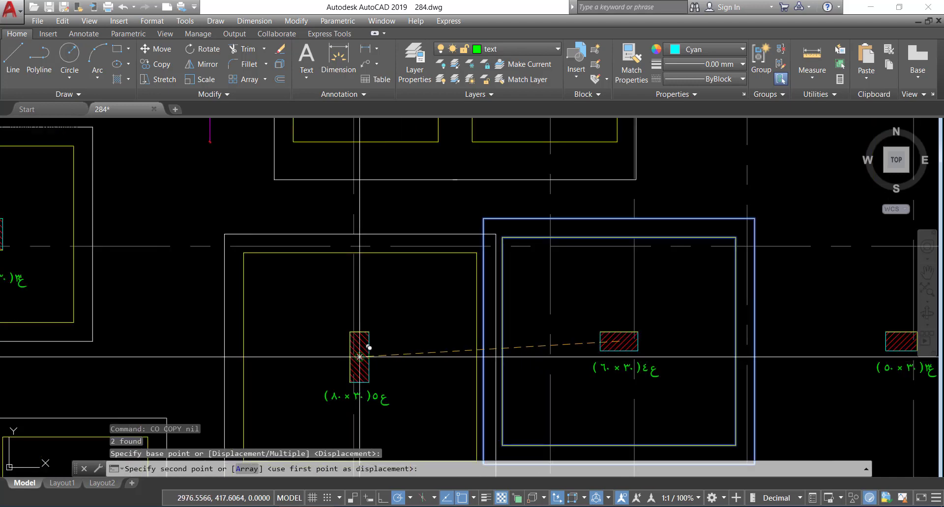
click(359, 357)
Step: Rotate the copied R.C and P.C outlines a quarter turn to align their long side with the 80 × 30 column
scroll(364, 344, down, 3)
drag(389, 295, 358, 300)
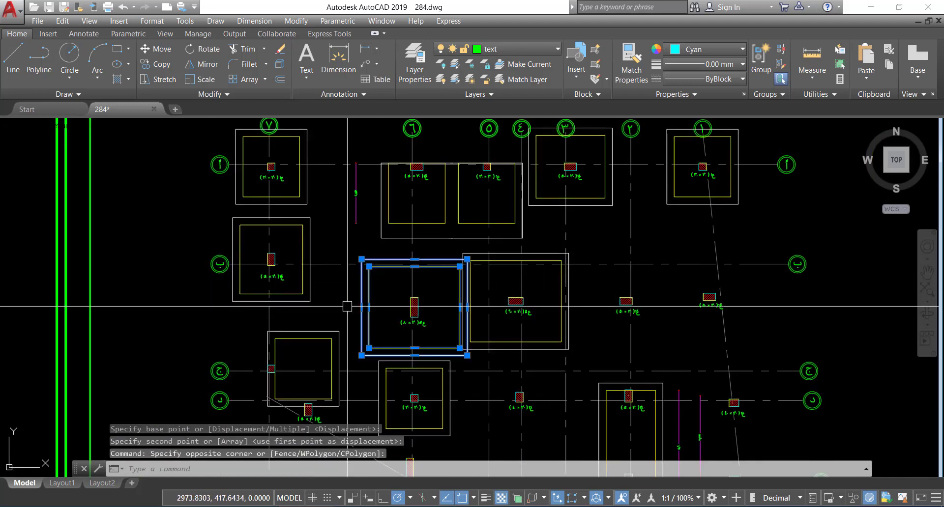
text(RO)
key(Return)
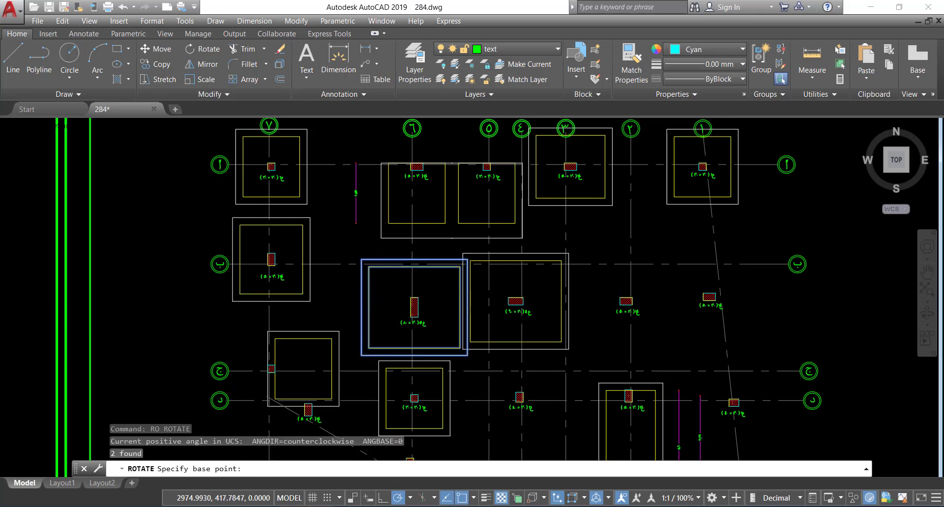
scroll(377, 301, up, 4)
click(392, 268)
click(401, 290)
Step: Move the rotated R.C and P.C outlines from their centre to the centre of the 80 × 30 column
click(401, 267)
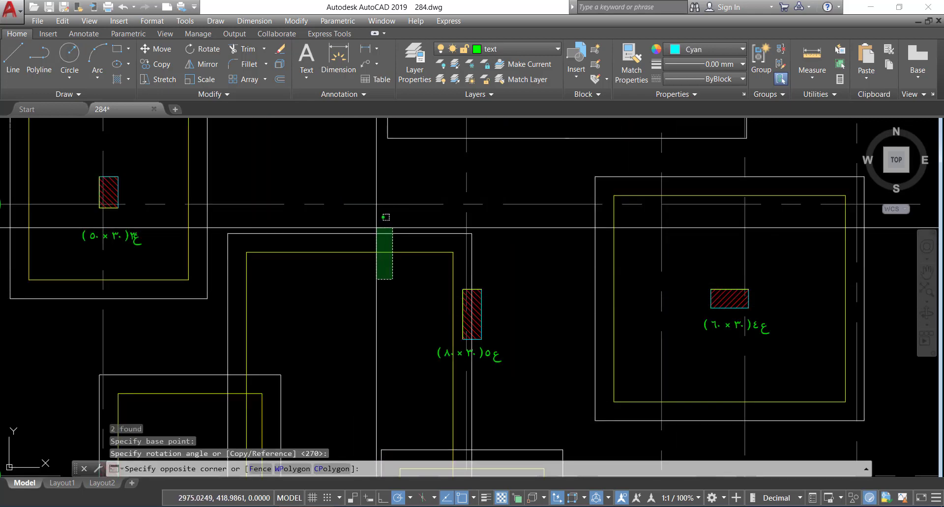
click(376, 209)
scroll(395, 260, down, 4)
text(M)
key(Return)
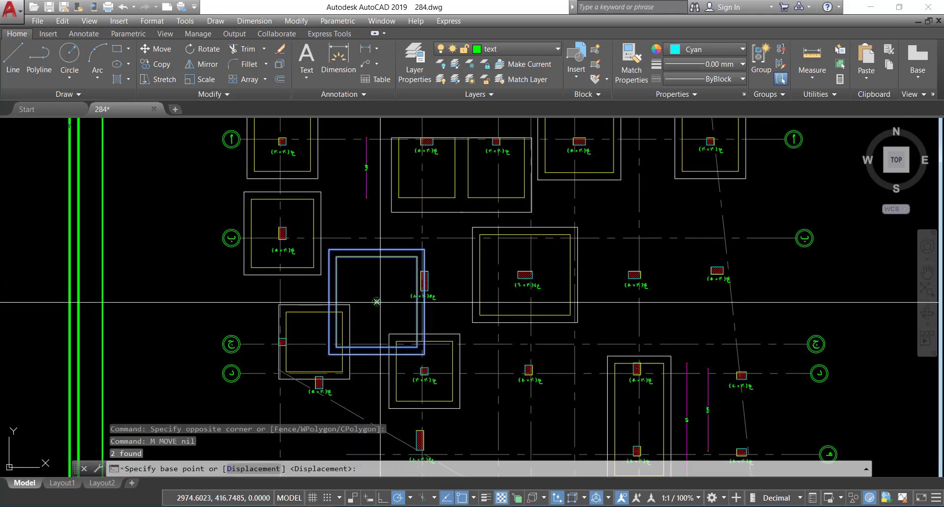
click(377, 302)
scroll(423, 279, up, 3)
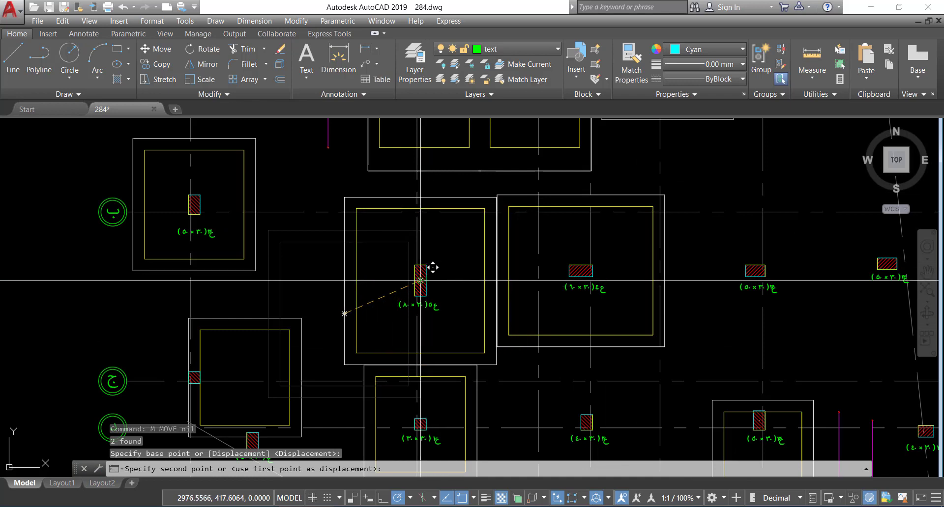
click(426, 281)
Step: Examine the clearance between the P.C outlines of the 80 × 30 and 60 × 30 column footings and their neighbours
middle_drag(425, 281, 483, 301)
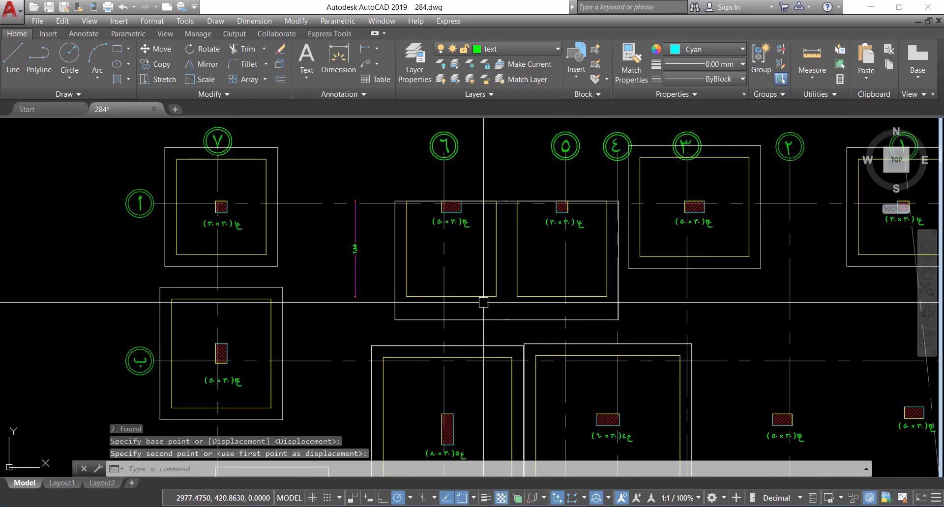
scroll(494, 270, down, 5)
scroll(533, 285, up, 4)
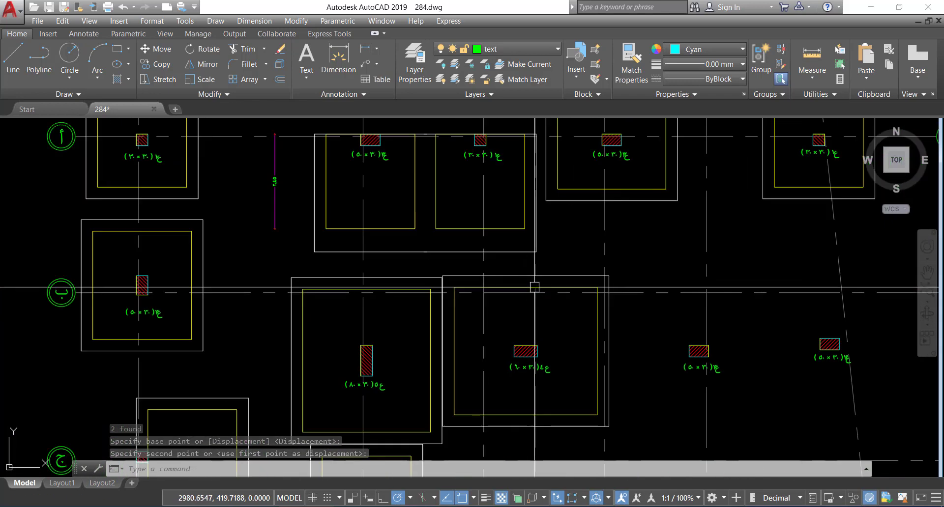
scroll(601, 285, up, 4)
click(647, 343)
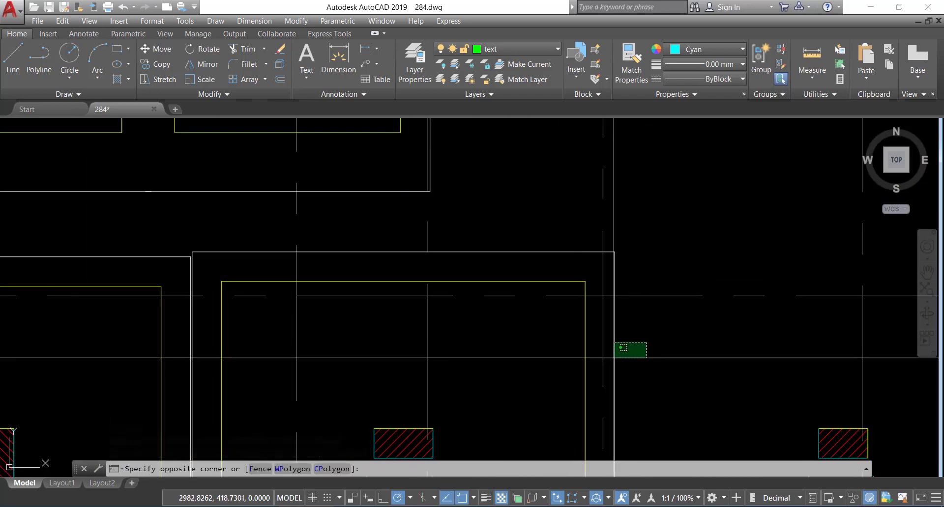
click(614, 348)
scroll(584, 319, down, 3)
scroll(581, 323, down, 4)
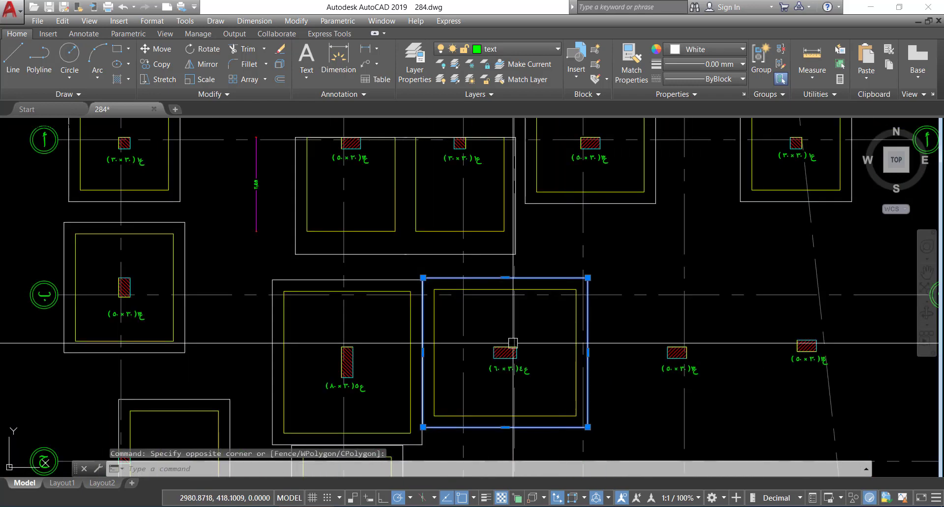
middle_drag(508, 337, 605, 348)
key(Escape)
middle_drag(393, 270, 446, 347)
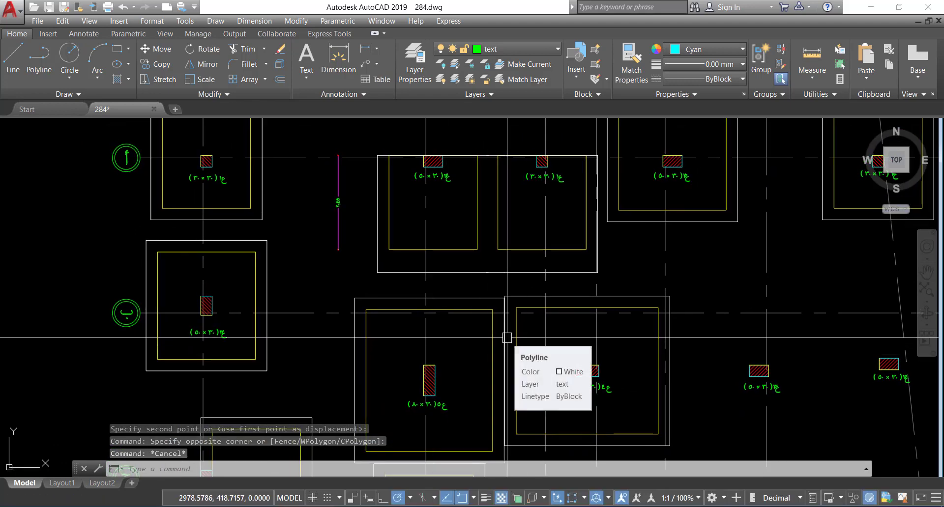
Step: Delete the shared white P.C outline around the two yellow R.C footings at axes 5 and 6
middle_drag(445, 205, 453, 227)
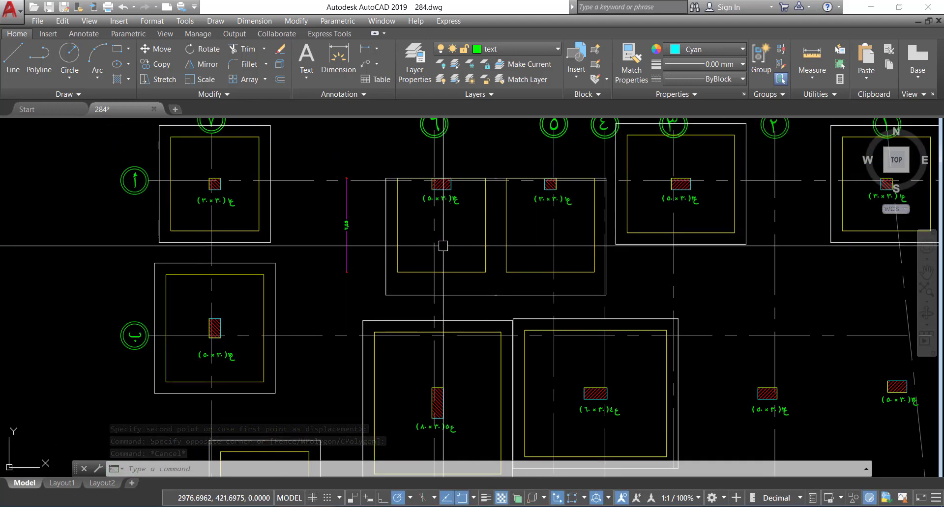
click(503, 301)
scroll(503, 301, up, 4)
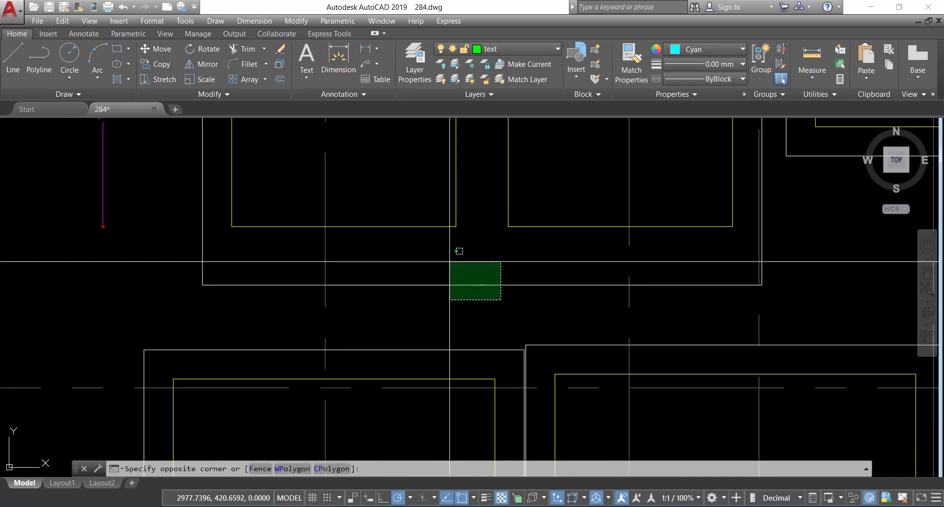
click(459, 252)
scroll(449, 259, down, 4)
key(Delete)
middle_drag(467, 249, 466, 277)
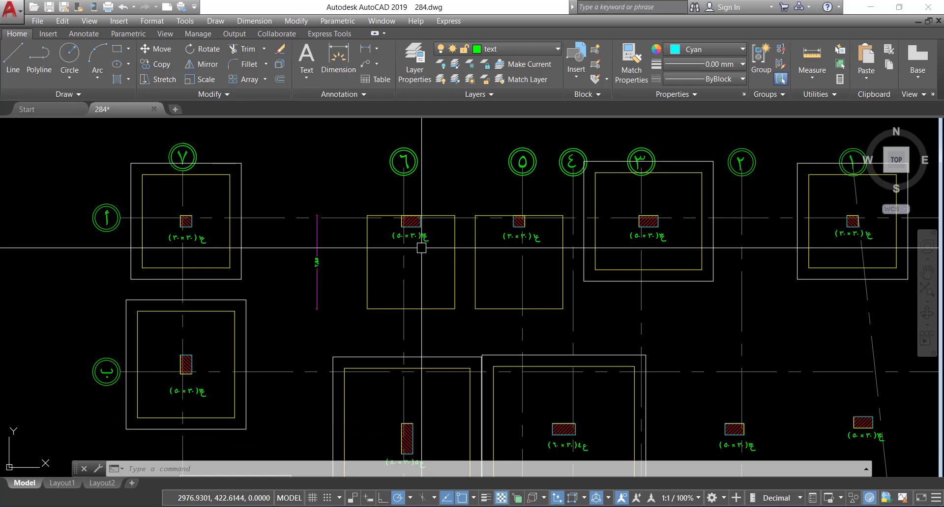
Step: Draw a small circle at the centre of the 50 × 30 column at axis 6 on the upper grid line
scroll(421, 248, down, 6)
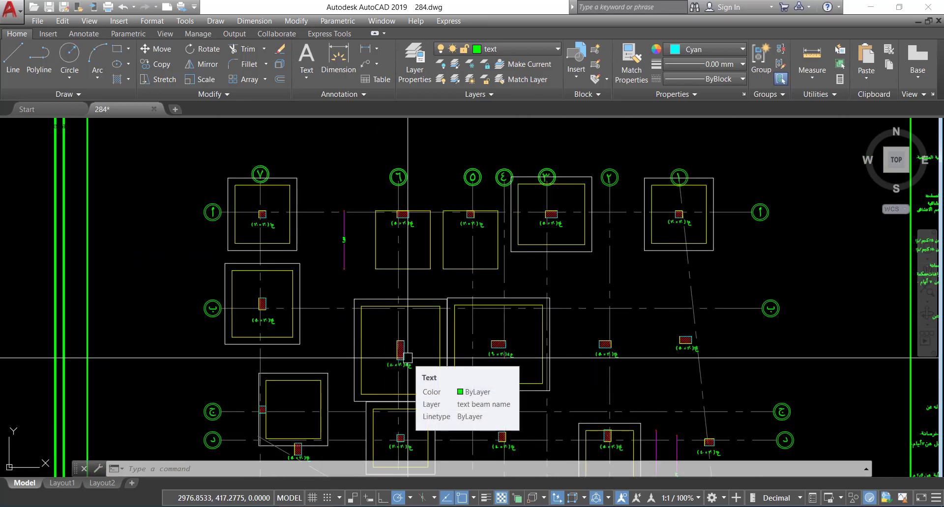
scroll(415, 254, up, 2)
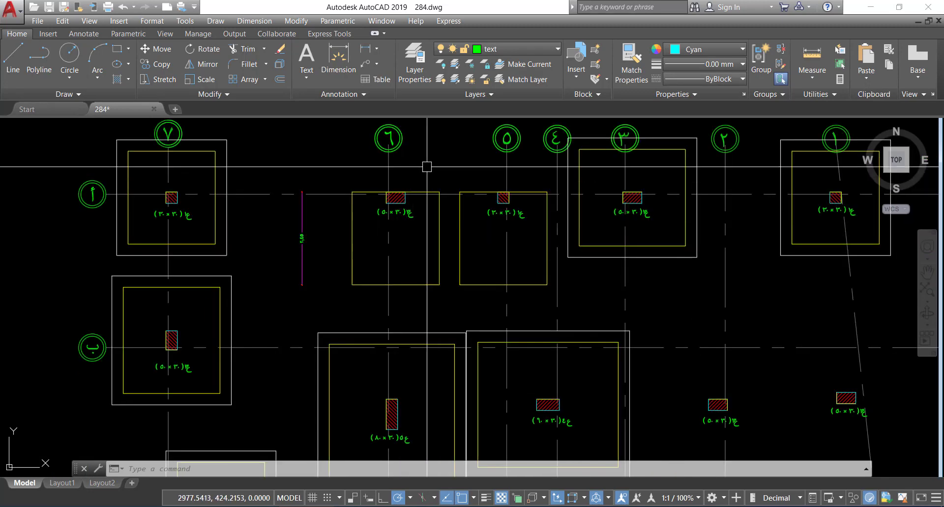
scroll(404, 255, up, 2)
middle_drag(401, 156, 411, 211)
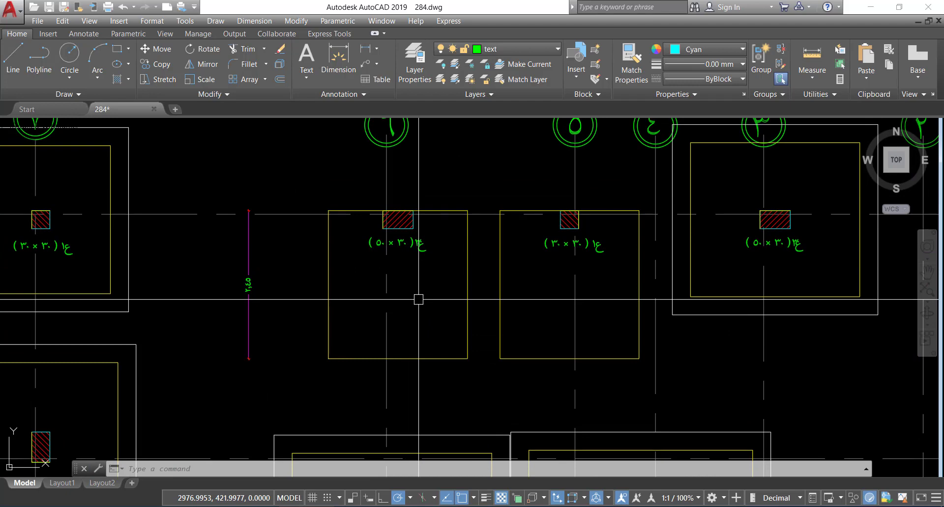
scroll(402, 213, up, 2)
scroll(398, 215, up, 2)
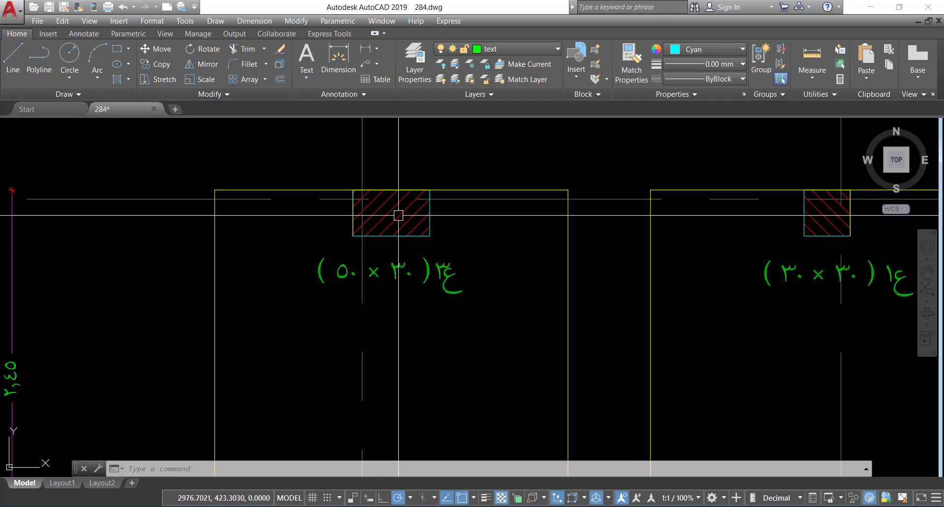
text(c)
key(Return)
scroll(398, 216, up, 2)
click(386, 209)
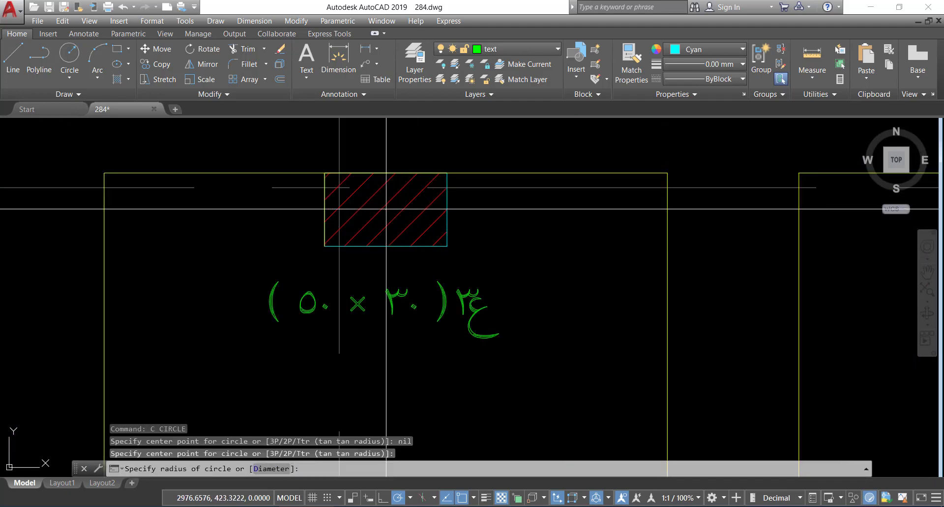
click(388, 220)
scroll(533, 205, down, 4)
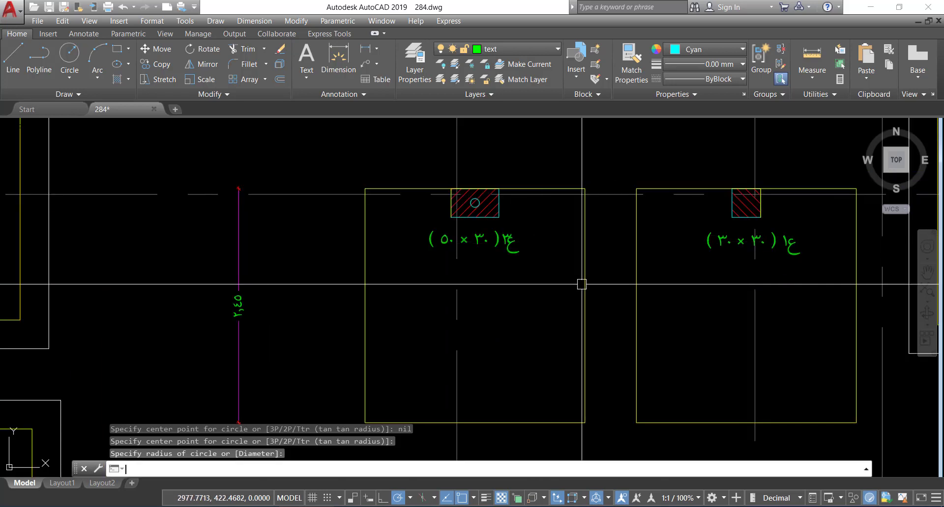
Step: Draw a second circle at the centre of the yellow R.C outline around the axis 6 column
key(Return)
click(477, 310)
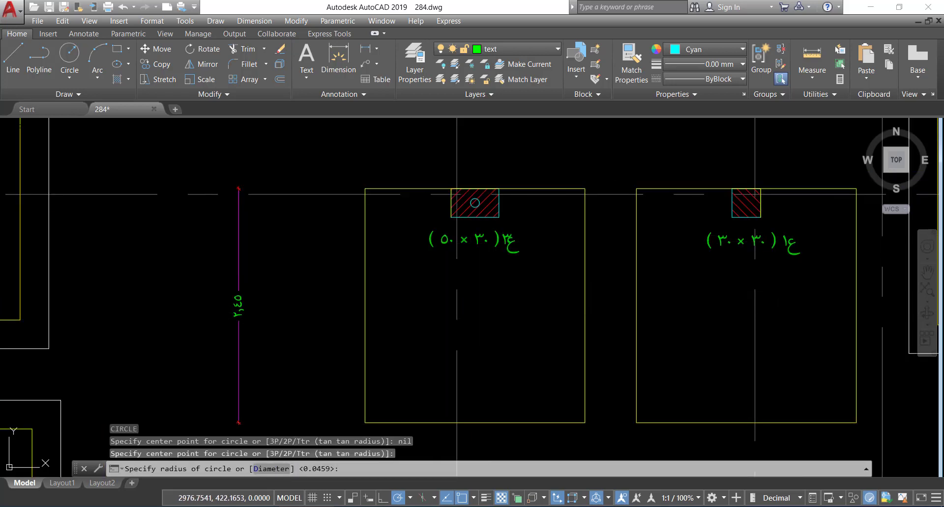
click(487, 306)
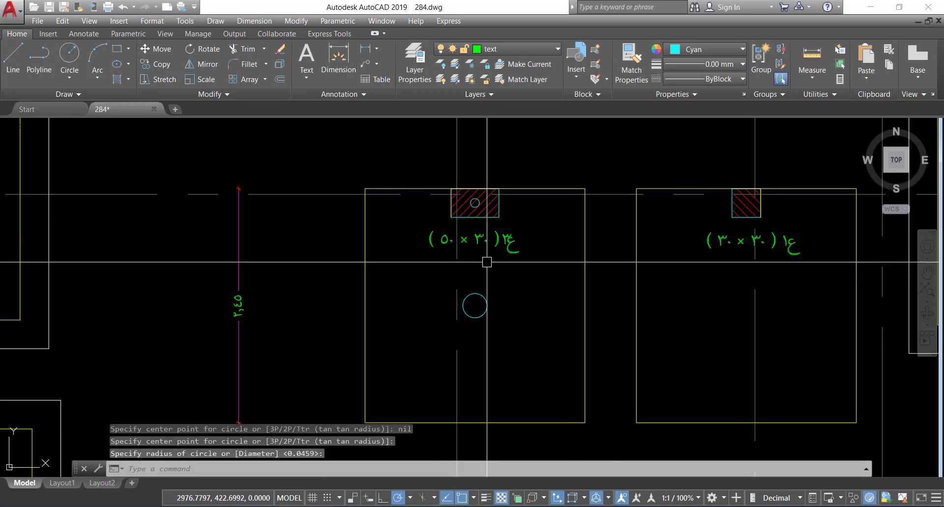
scroll(487, 262, down, 4)
scroll(511, 310, up, 5)
key(Escape)
Step: Delete the yellow R.C outline around the 50 × 30 column at axis 6
click(508, 303)
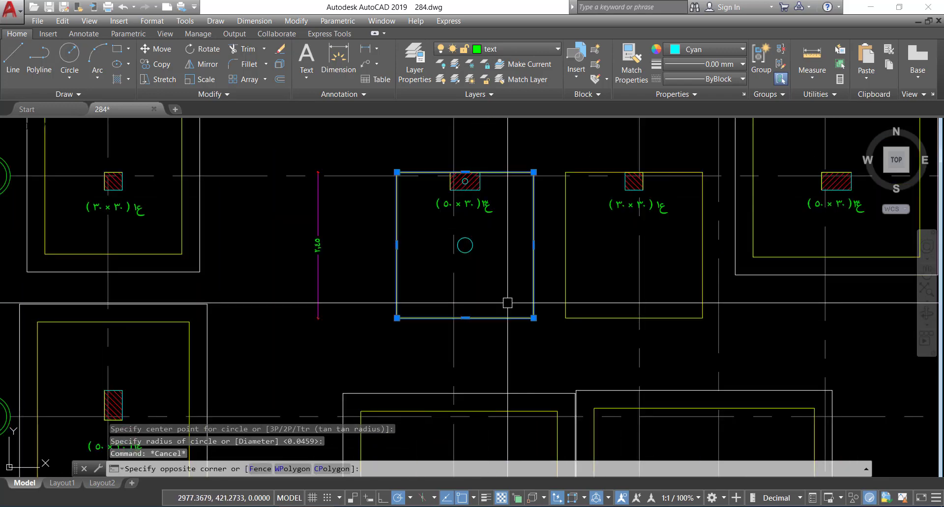
key(Delete)
scroll(507, 303, down, 4)
scroll(514, 311, up, 2)
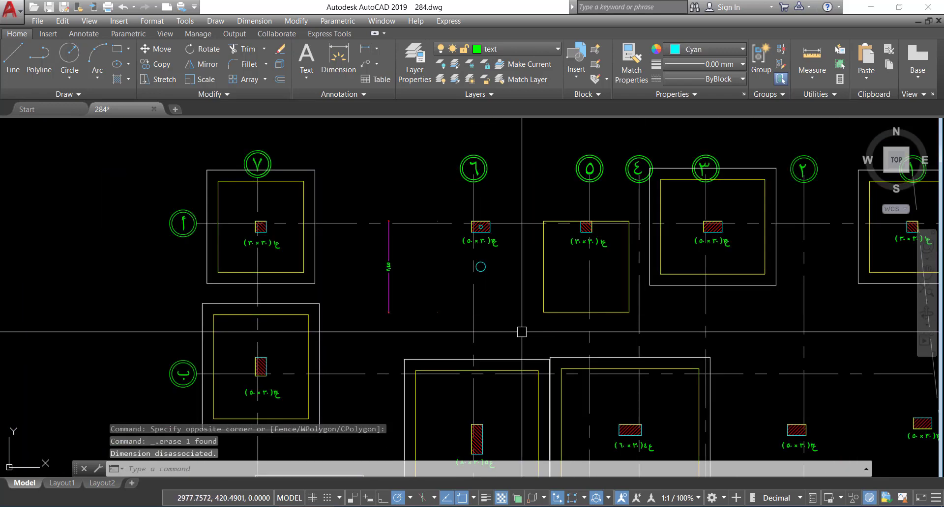
scroll(521, 332, down, 5)
scroll(400, 326, up, 1)
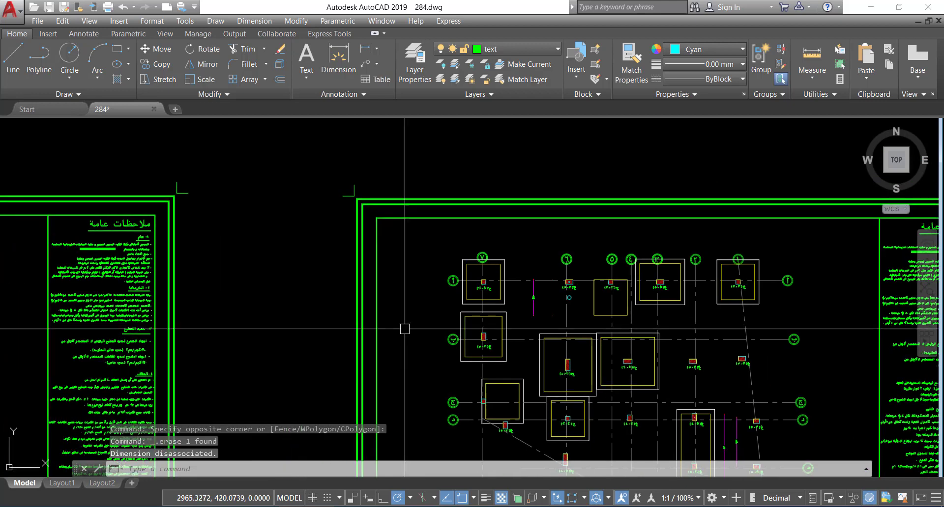
key(Escape)
key(Escape)
text(REC)
key(Return)
scroll(301, 320, up, 2)
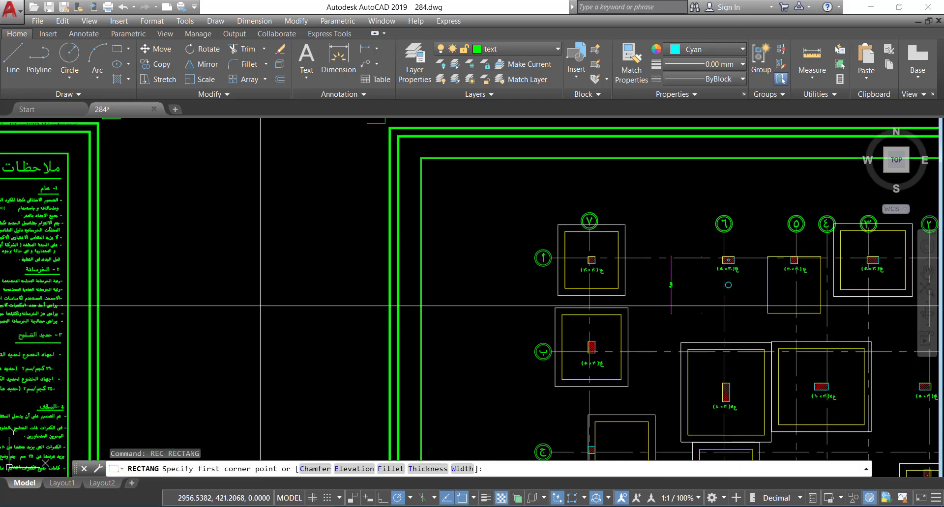
click(273, 307)
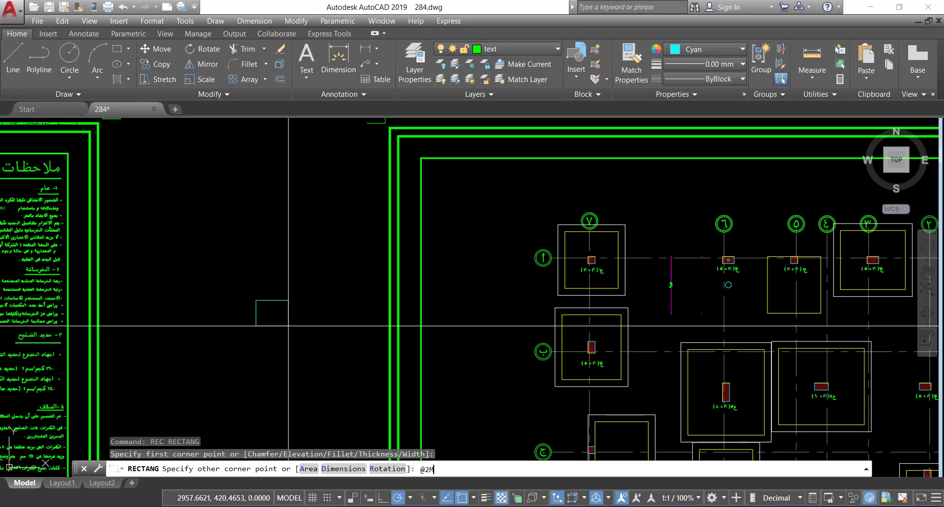
key(Return)
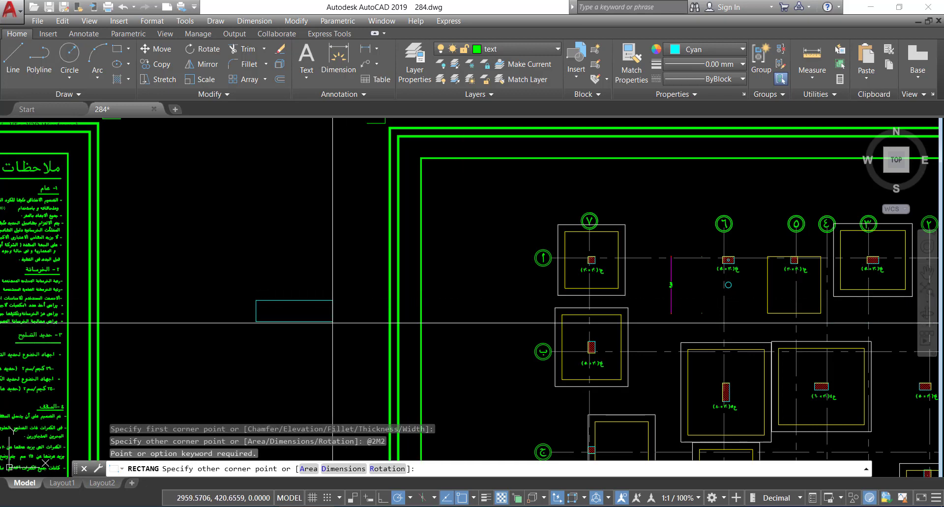
key(Escape)
Step: Draw a 2 × 2 rectangle in the empty space outside the foundation plan's frame
key(Return)
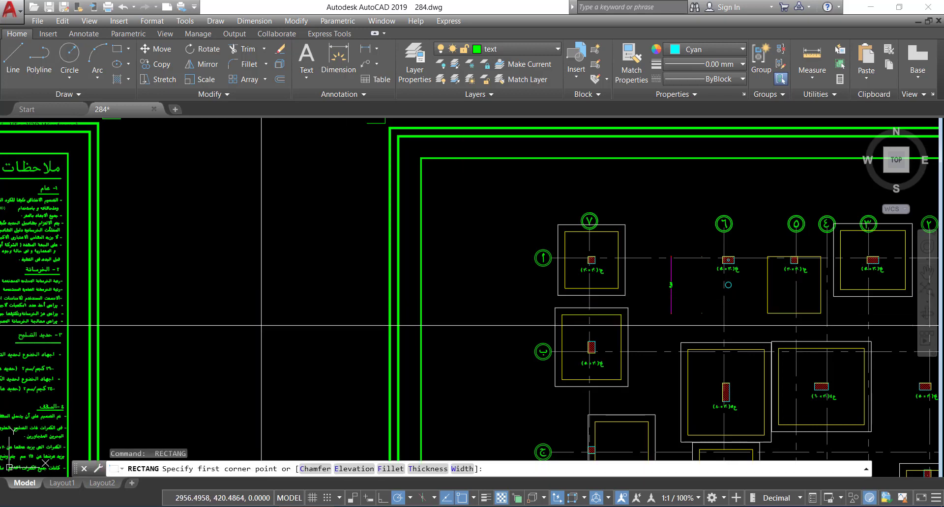
click(261, 326)
text(@)
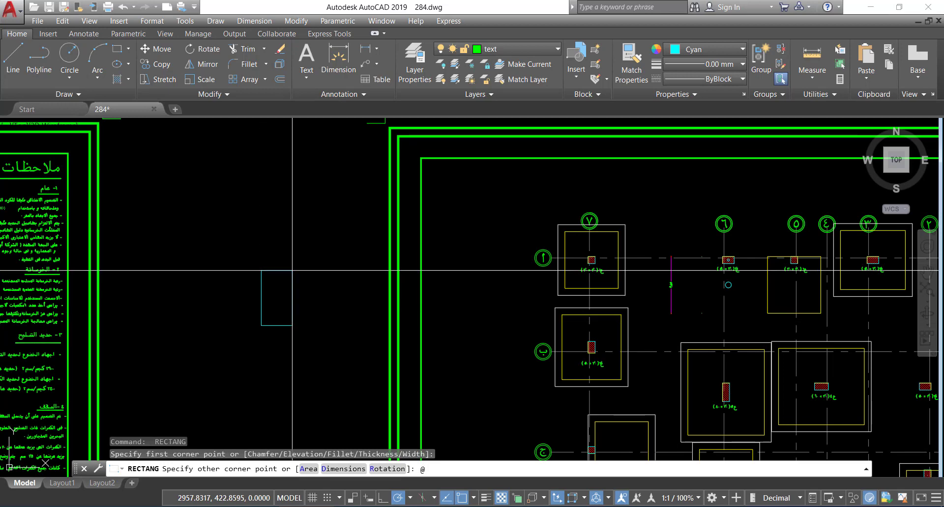
text(2,2)
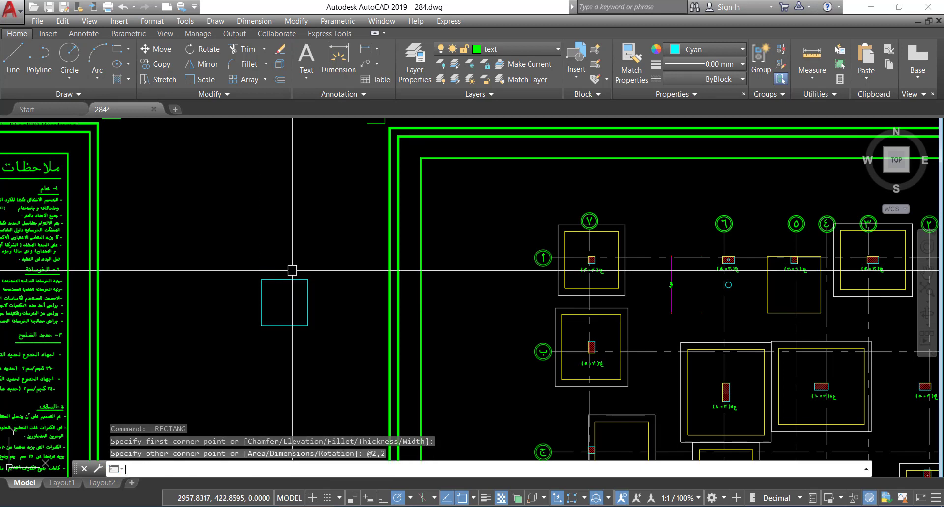
key(Return)
Step: Move the 2 × 2 square from its upper edge midpoint to the upper edge midpoint of the axis 6 column
click(306, 309)
click(263, 336)
text(m)
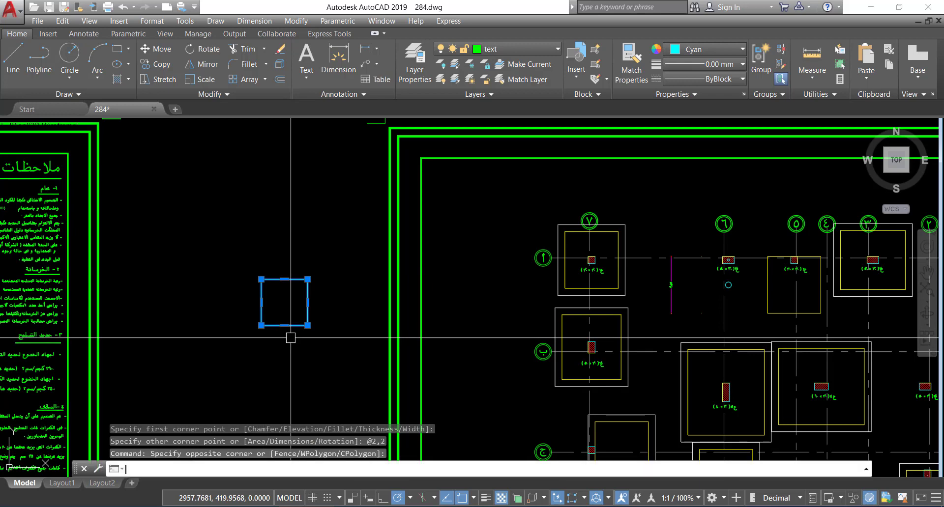
key(Return)
click(284, 279)
scroll(723, 246, up, 6)
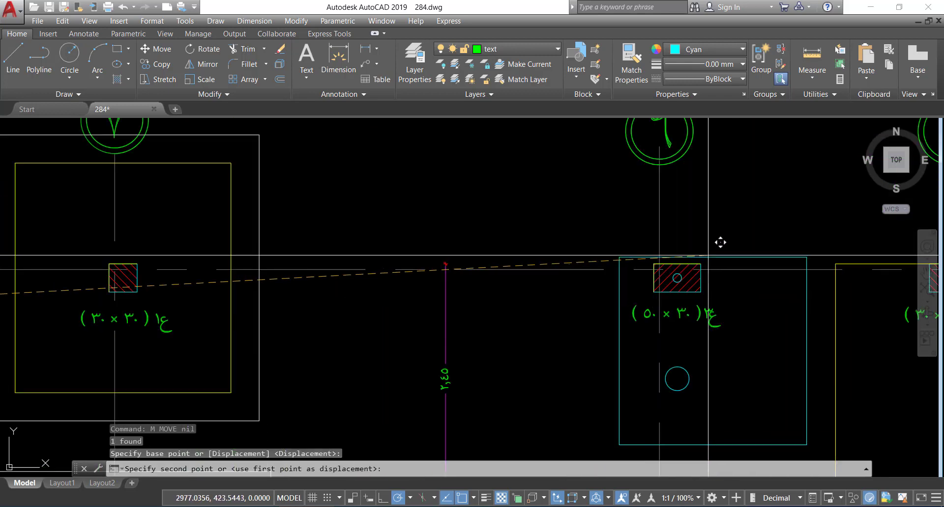
click(684, 260)
Step: Delete the larger circle inside the cyan 2 × 2 square, keeping the circle in the column
scroll(683, 260, down, 4)
mouse_move(715, 302)
middle_down()
mouse_move(599, 239)
mouse_move(603, 268)
middle_up()
scroll(599, 239, up, 4)
click(595, 229)
click(560, 276)
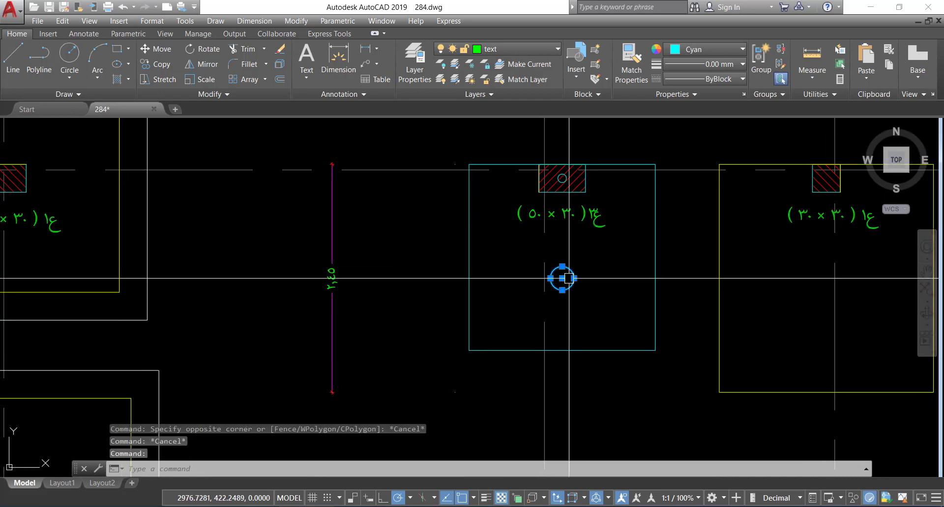
key(Delete)
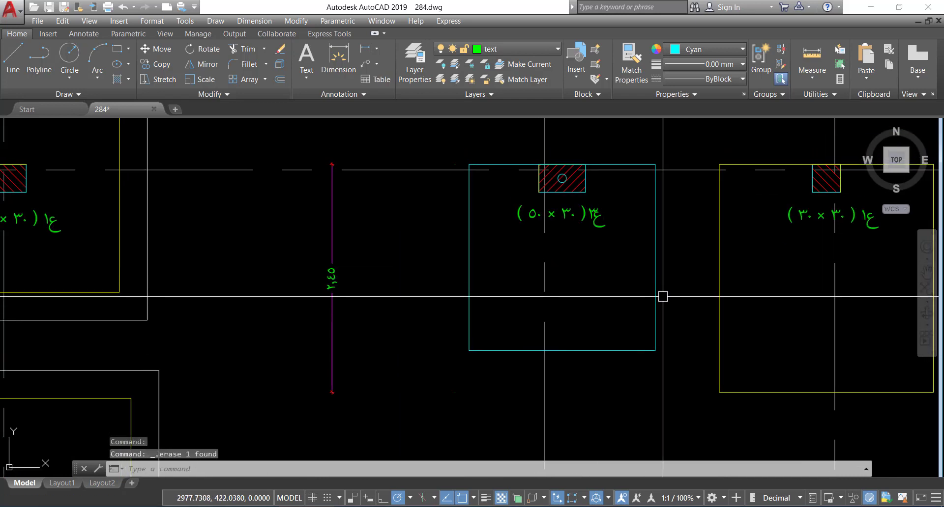
click(656, 279)
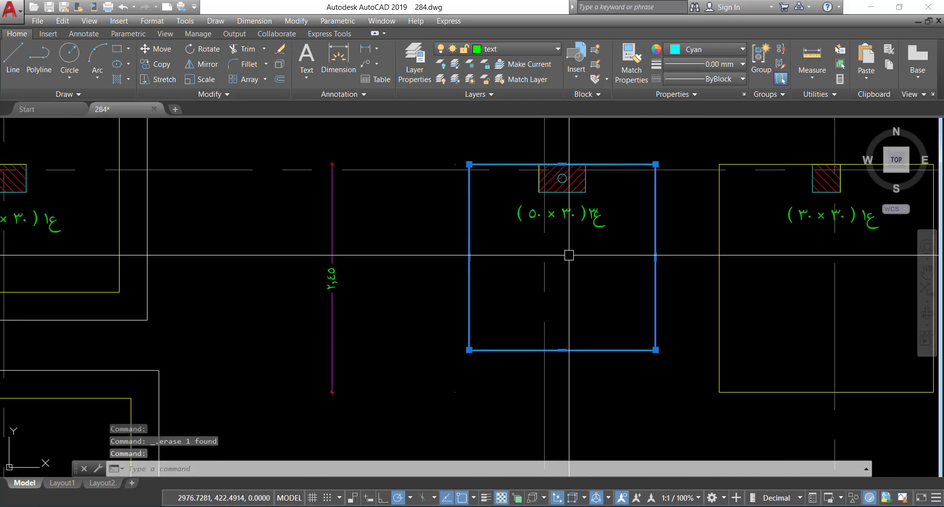
key(Escape)
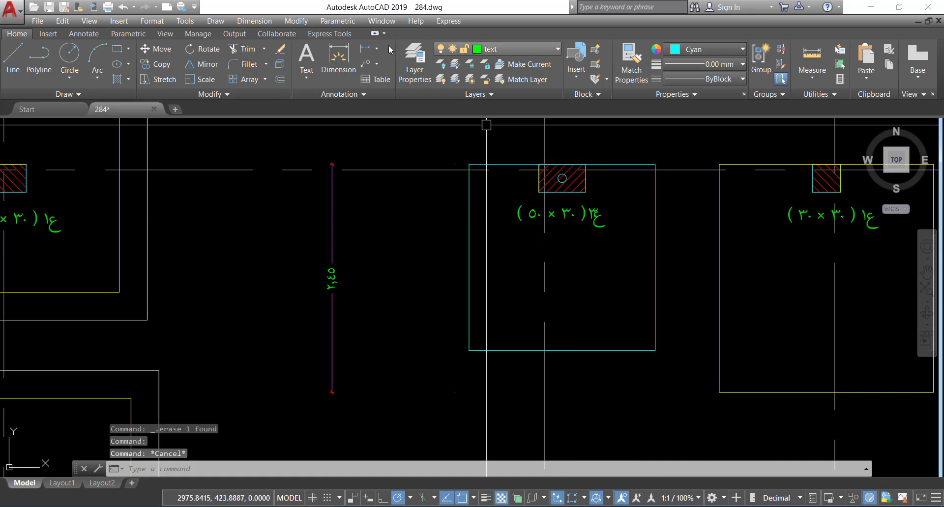
Step: Add a vertical linear dimension from the axis 6 column's centre to the centre of the cyan 2 × 2 square
click(366, 49)
scroll(566, 162, up, 4)
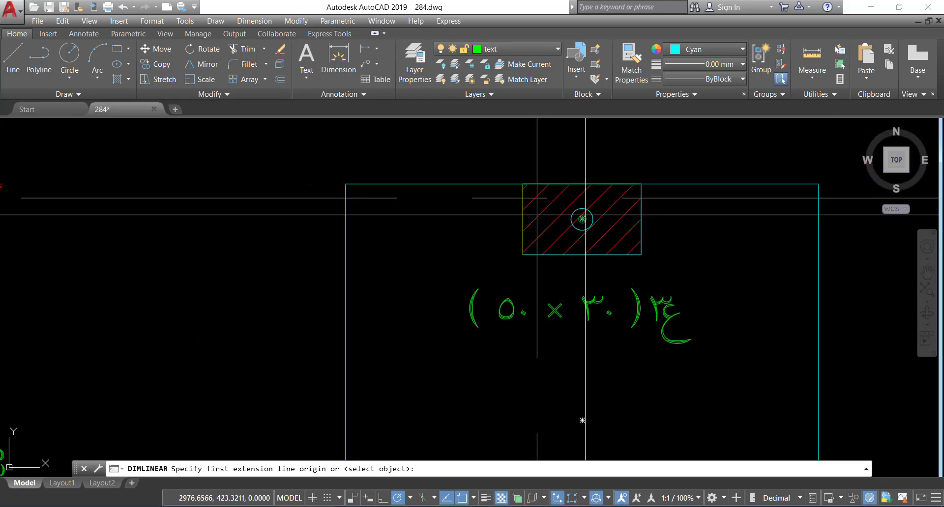
click(633, 217)
scroll(601, 209, down, 4)
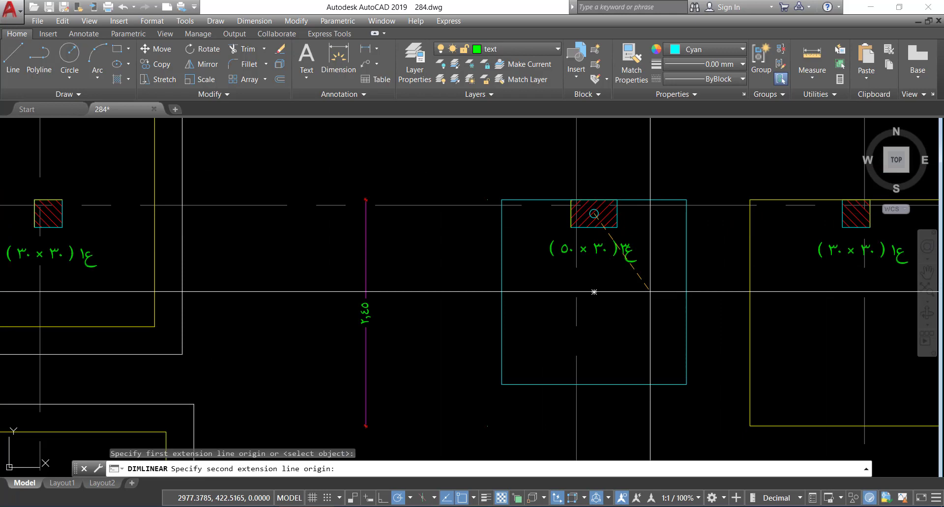
click(594, 292)
click(449, 292)
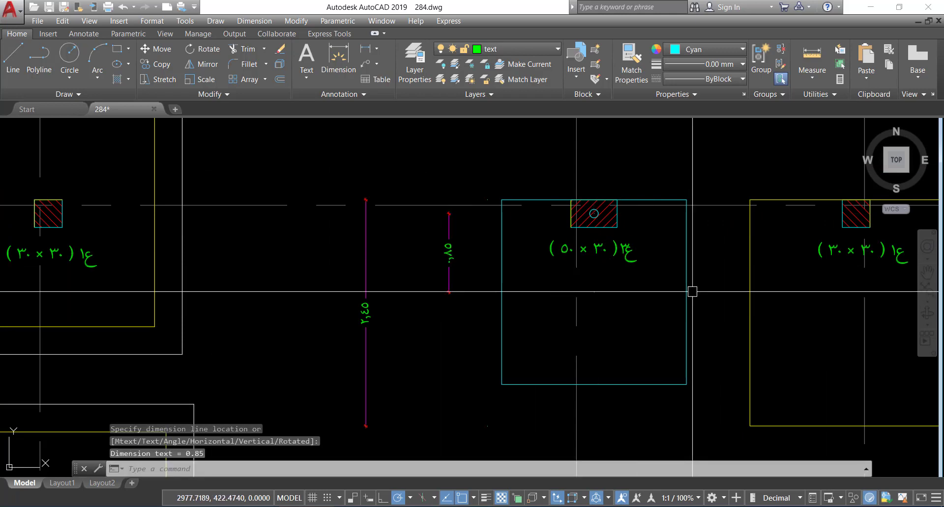
Step: Add a vertical linear dimension from the 50 × 30 column's centre at axis 6 to the centre of the 80 × 30 column below
key(Return)
scroll(594, 214, up, 4)
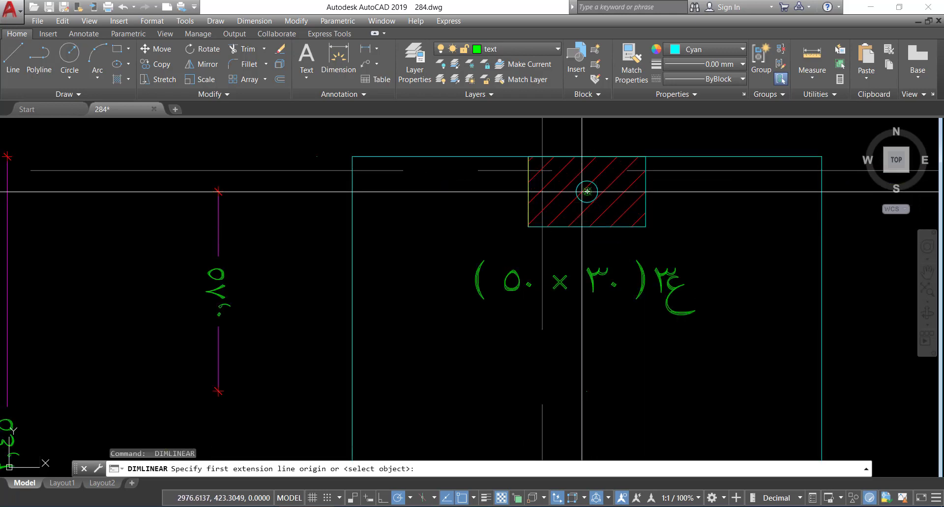
click(587, 192)
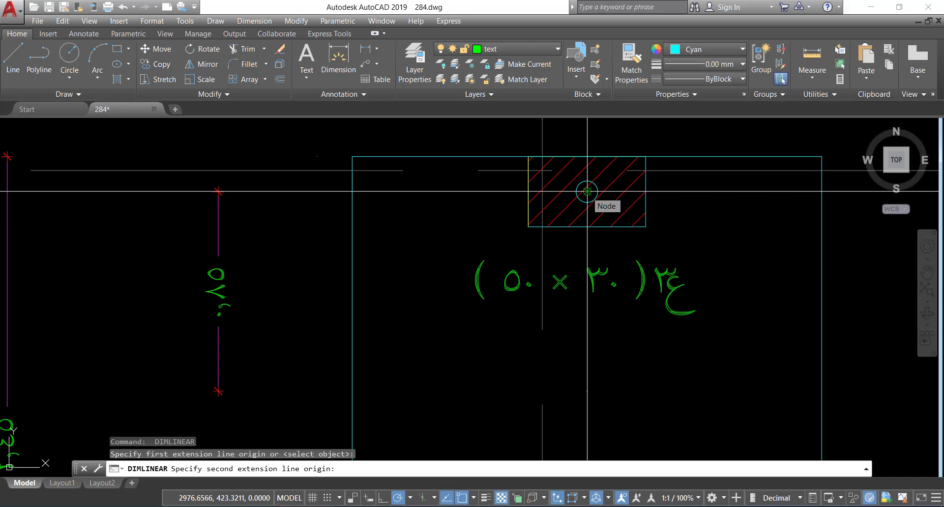
scroll(587, 191, down, 6)
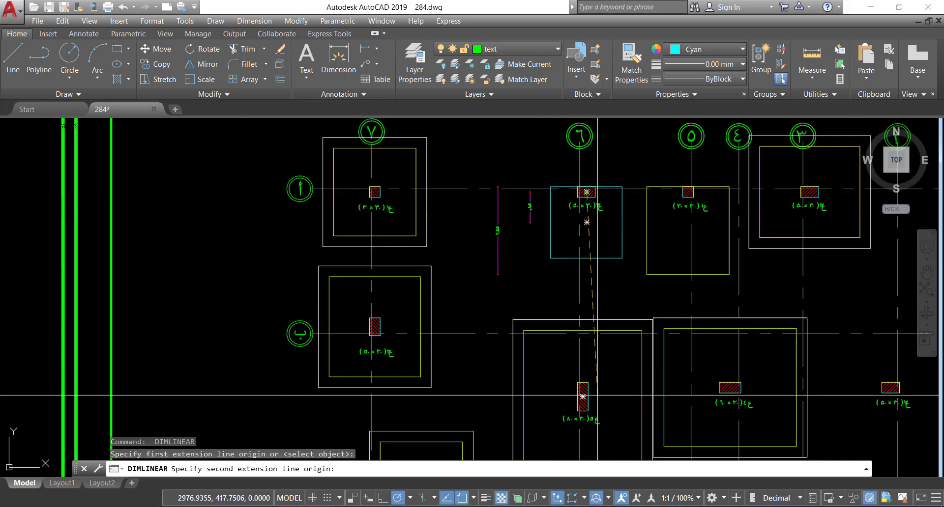
scroll(570, 370, up, 4)
click(571, 370)
scroll(571, 369, down, 5)
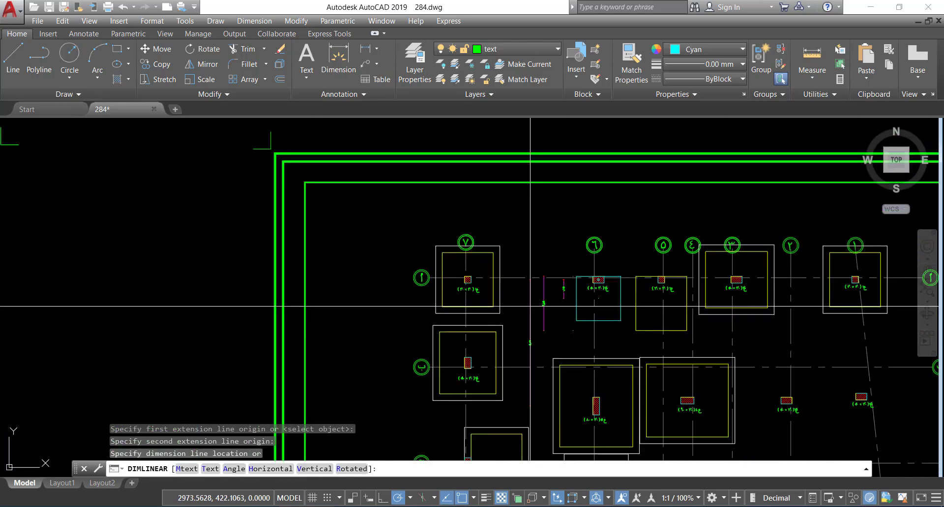
scroll(511, 346, up, 4)
click(511, 346)
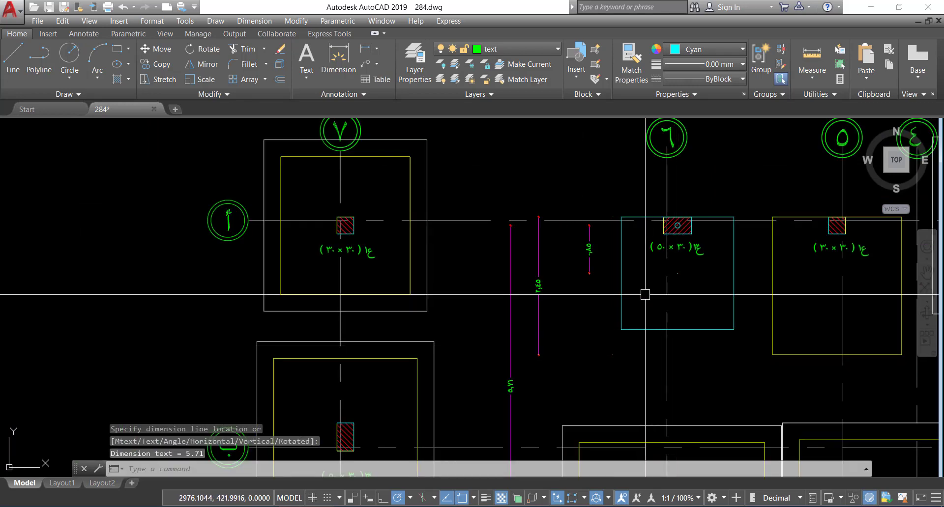
Step: Draw a narrow strap beam rectangle from the axis 6 50 × 30 column's upper-left corner to just below the 80 × 30 column
scroll(685, 322, down, 3)
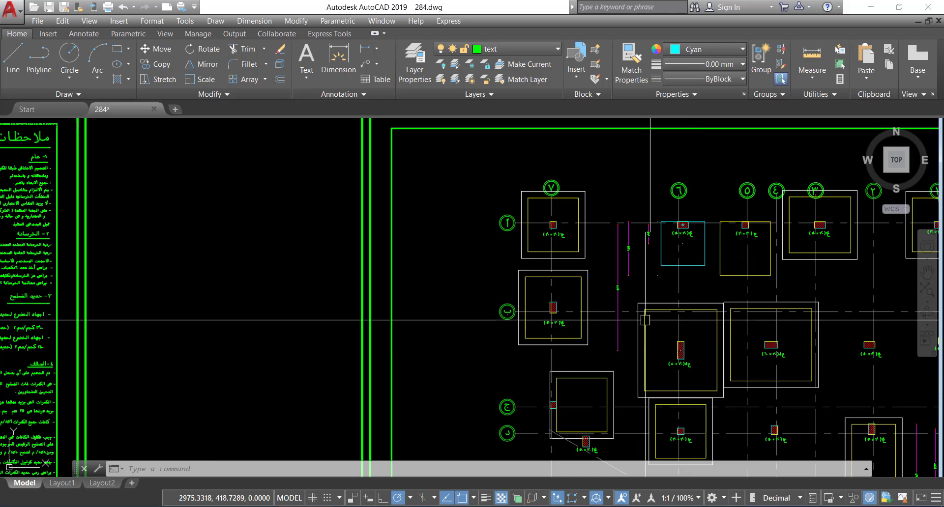
scroll(638, 311, up, 4)
scroll(665, 262, down, 2)
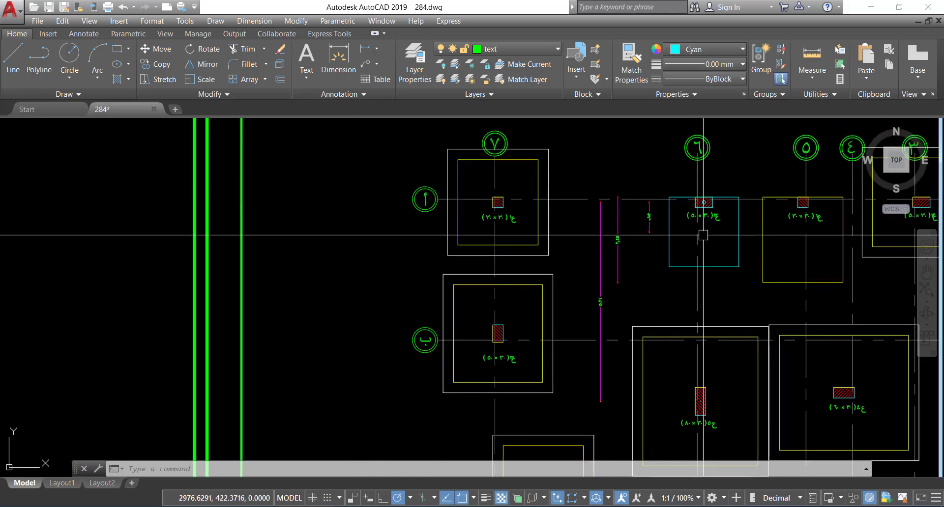
middle_drag(703, 236, 660, 222)
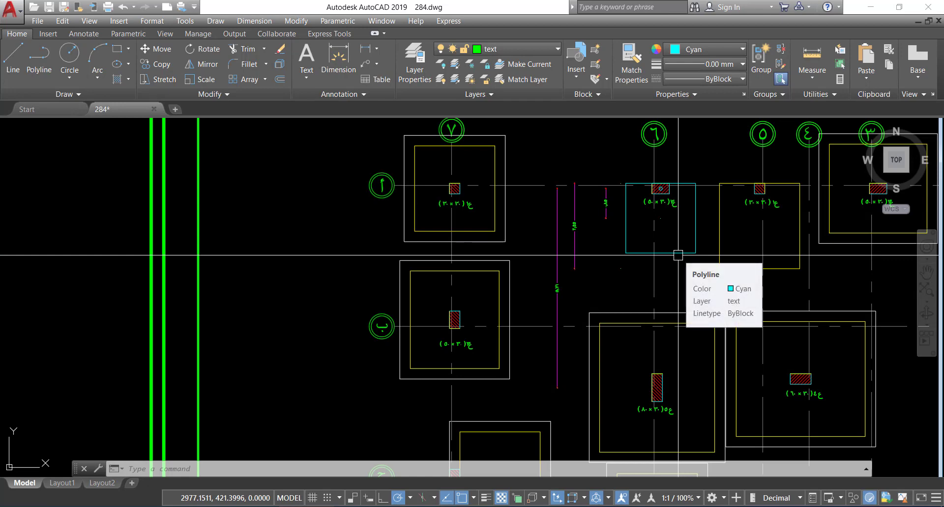
text(RECTANG)
key(Return)
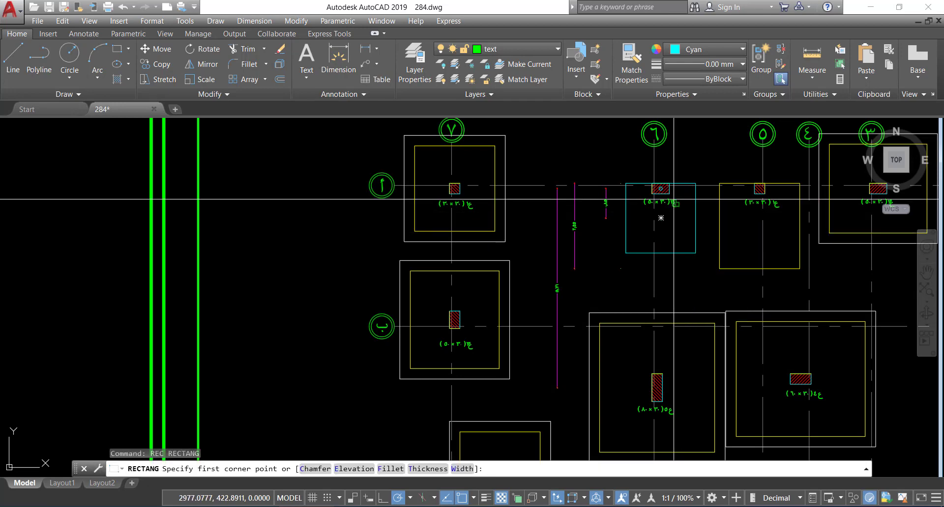
scroll(659, 197, up, 8)
click(626, 229)
scroll(661, 224, down, 8)
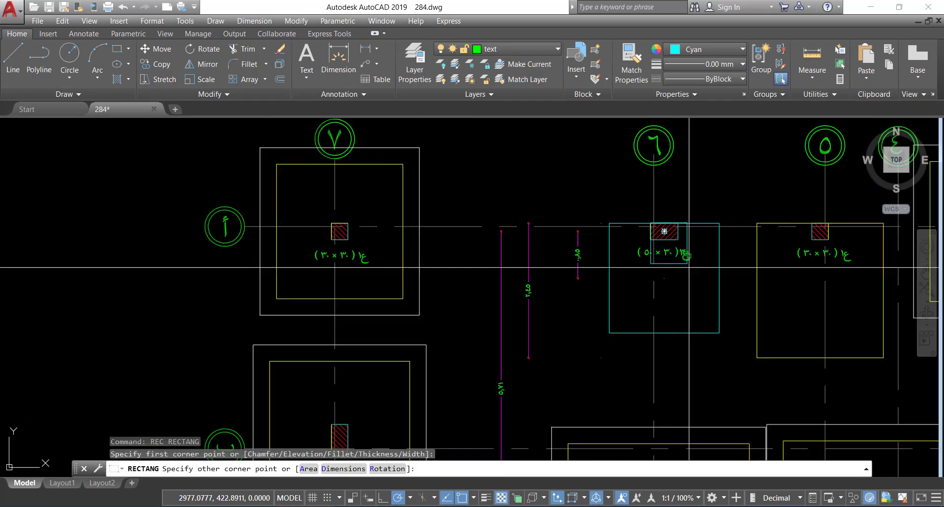
middle_drag(694, 372, 664, 255)
scroll(629, 305, up, 6)
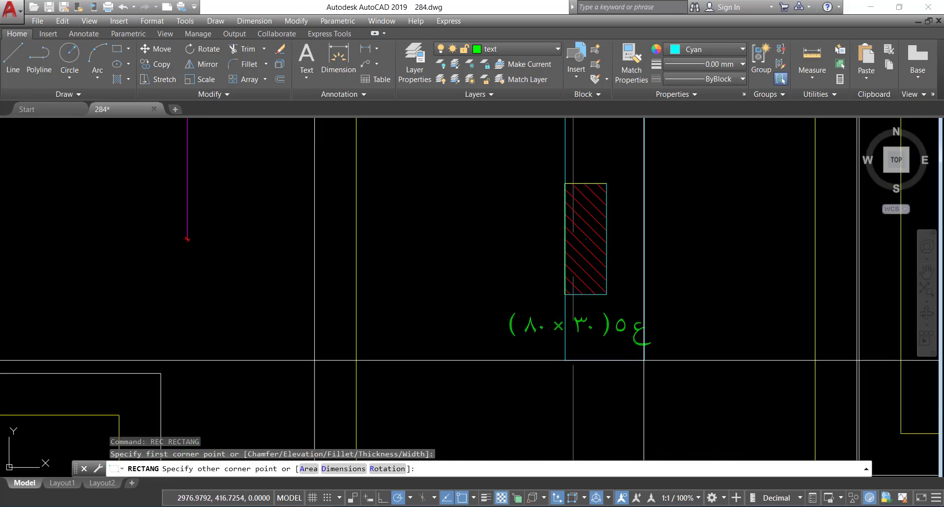
scroll(633, 305, down, 8)
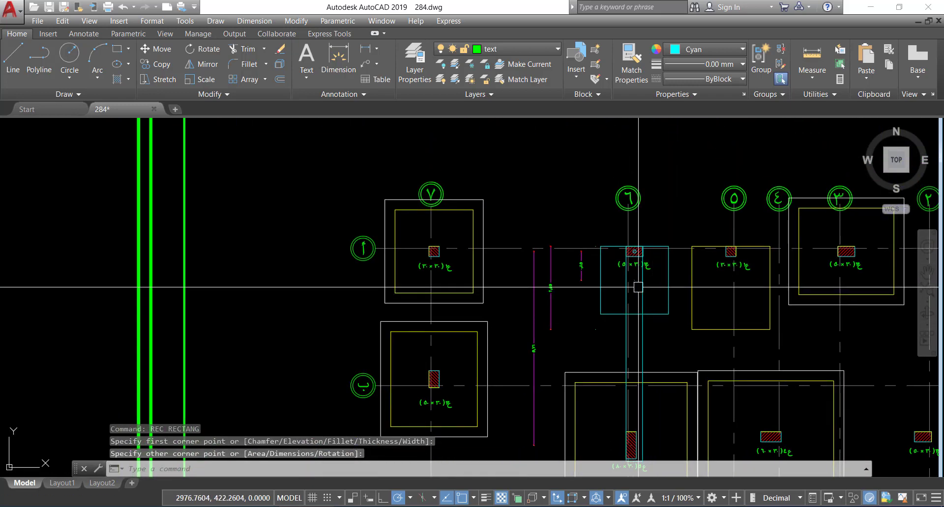
click(635, 286)
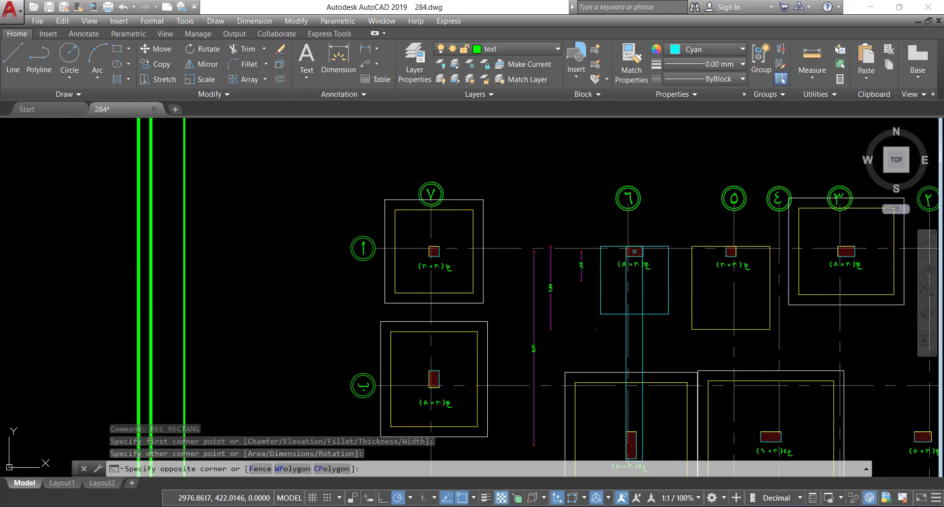
key(Escape)
key(Escape)
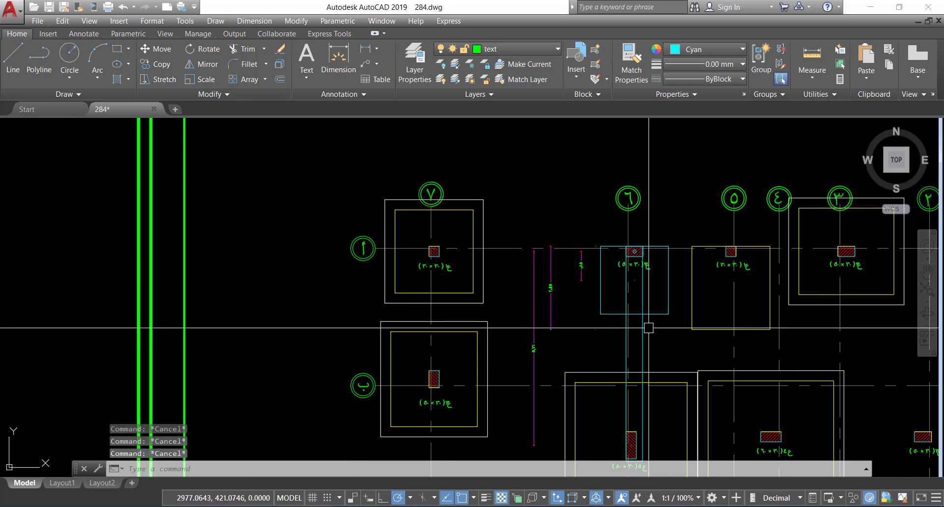
Step: Stretch the strap beam rectangle's lower edge up to the lower edge of the 80 × 30 column
click(643, 320)
scroll(659, 305, down, 4)
scroll(670, 328, up, 2)
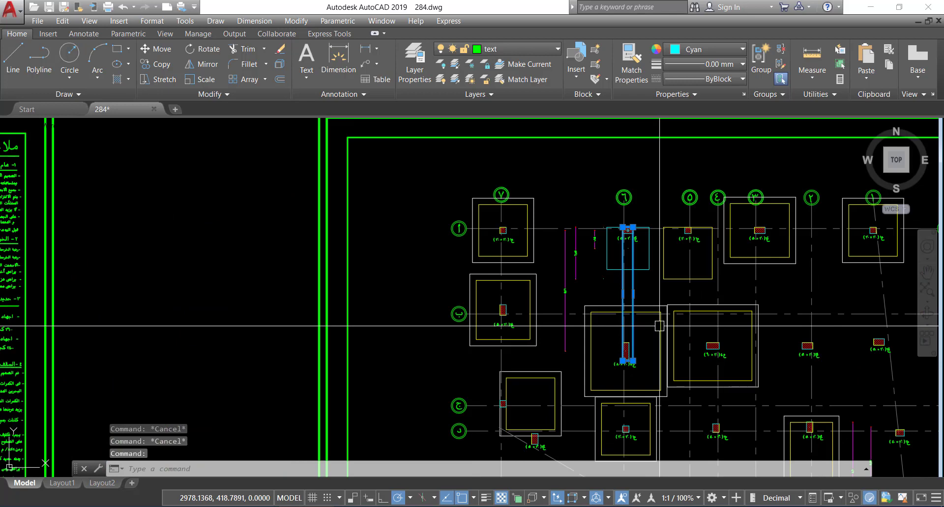
scroll(627, 363, up, 8)
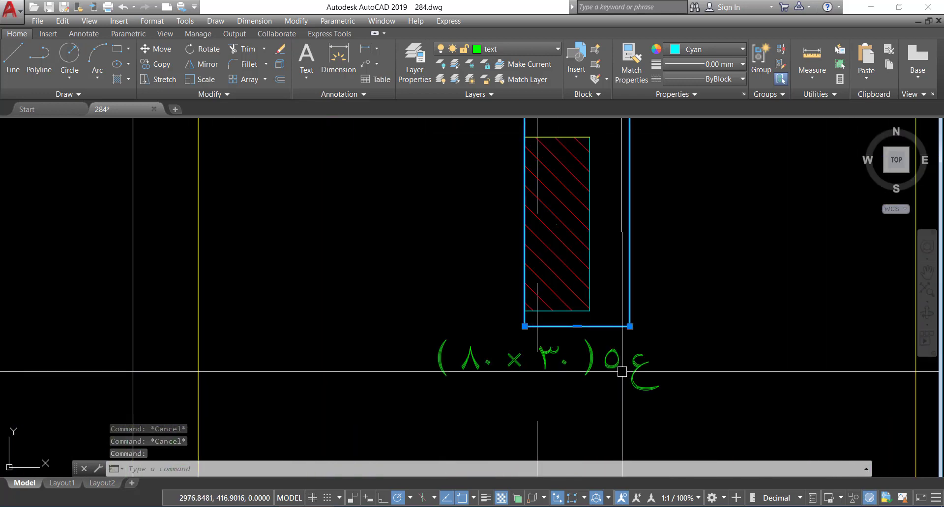
scroll(601, 356, up, 4)
click(582, 316)
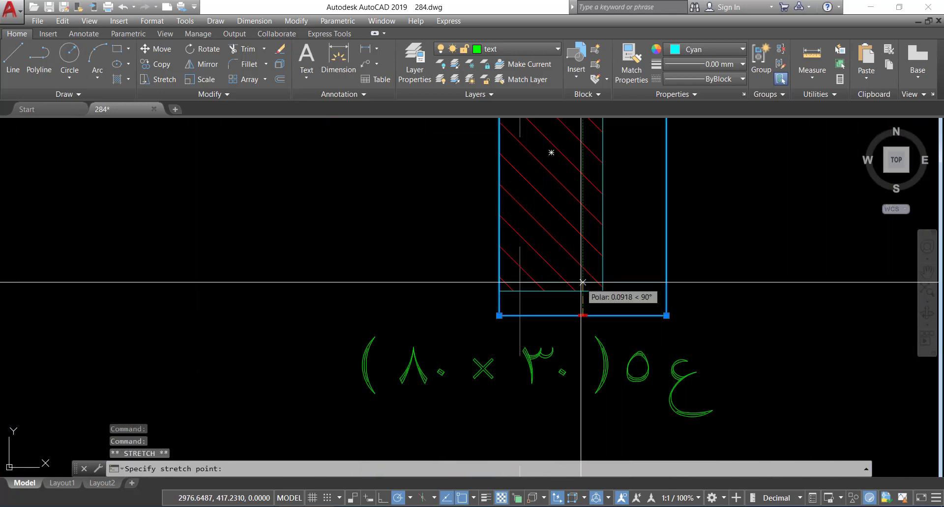
scroll(583, 290, down, 8)
middle_drag(592, 290, 597, 369)
scroll(622, 347, down, 7)
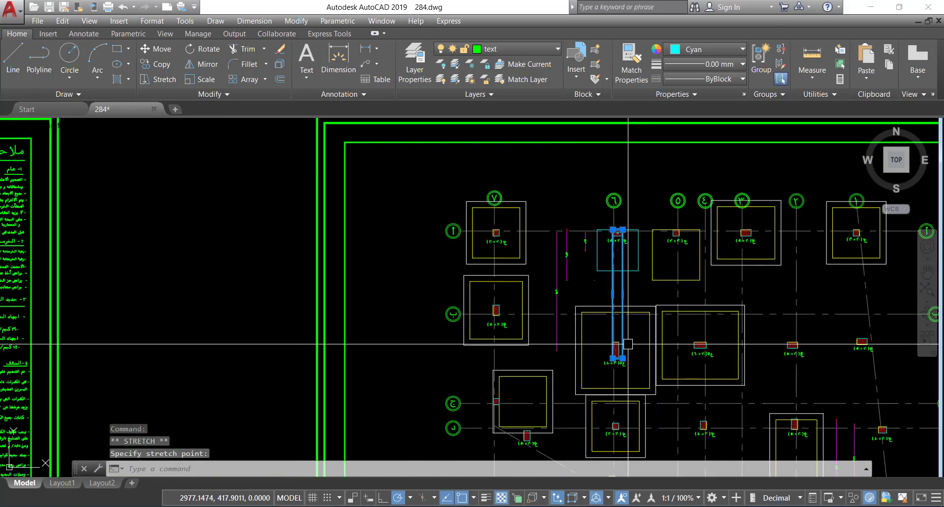
key(Escape)
key(Escape)
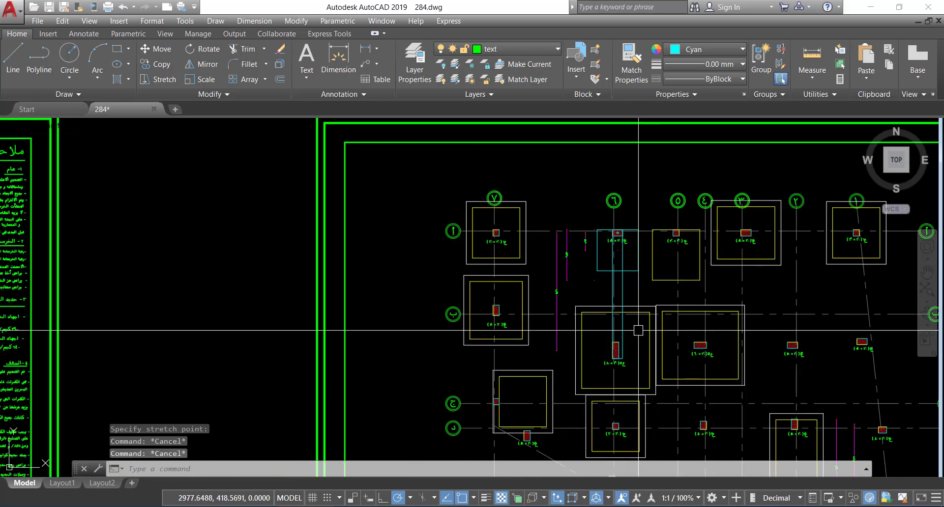
Step: Widen the strap beam rectangle by stretching its right edge slightly beyond the right side of the 50 × 30 column
scroll(622, 268, up, 2)
scroll(622, 268, up, 12)
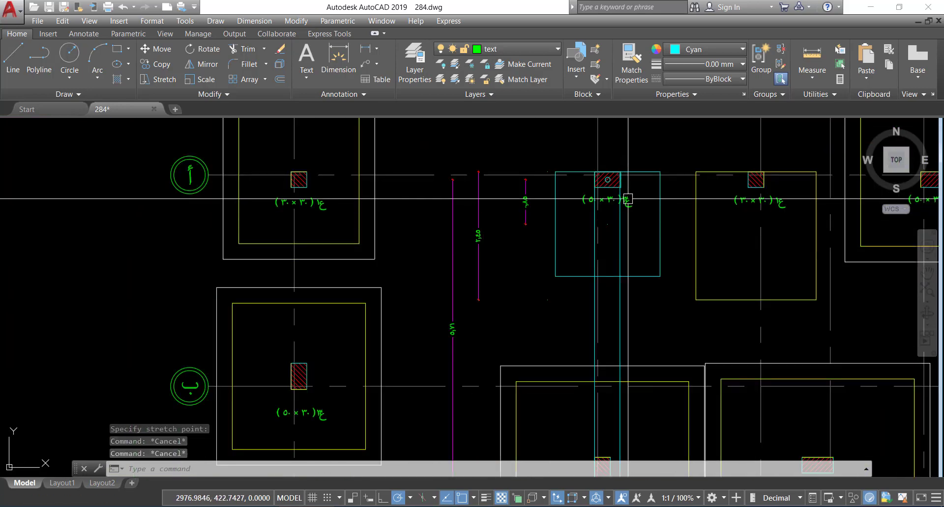
click(559, 332)
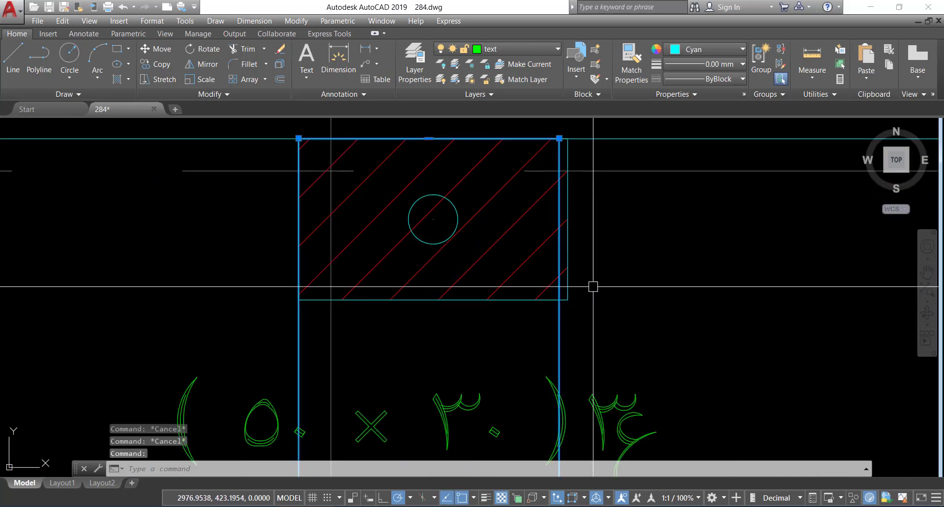
scroll(566, 315, down, 12)
scroll(567, 325, up, 2)
scroll(567, 326, up, 2)
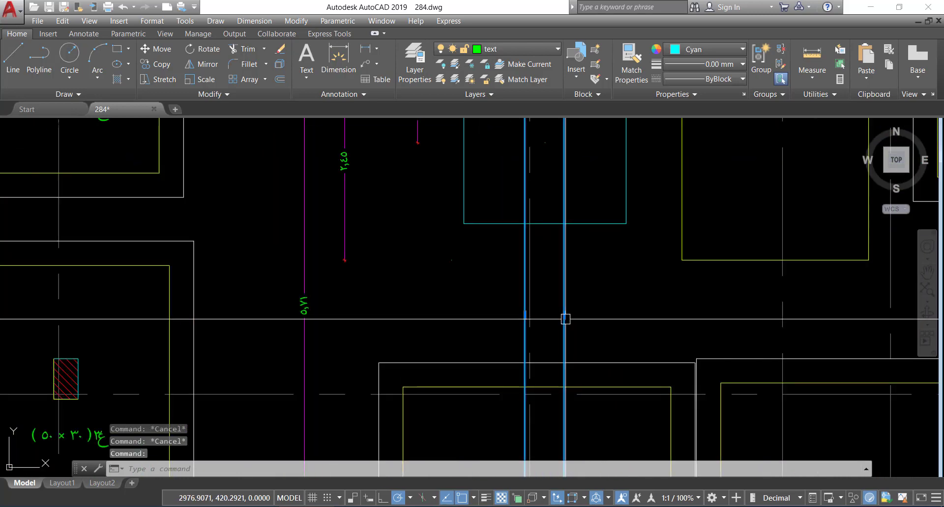
click(566, 320)
scroll(639, 333, down, 4)
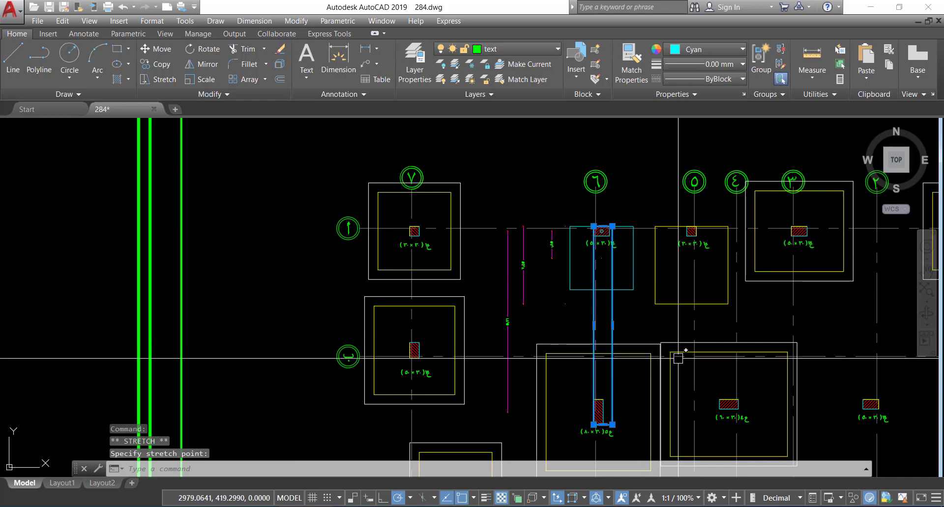
key(Escape)
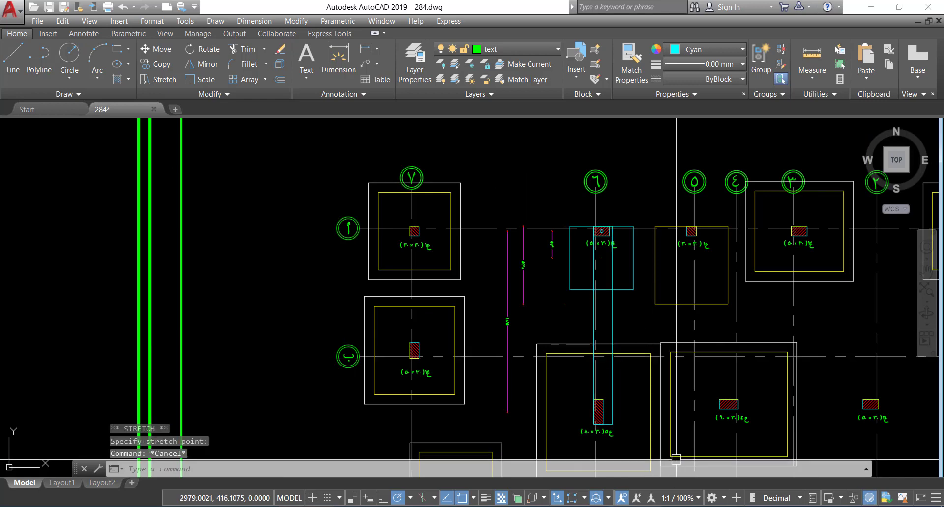
Step: Check the strap footing diagram in Excel and, back in AutoCAD, stretch the strap rectangle's lower edge to the yellow interior footing outline's lower edge
key(alt+Tab)
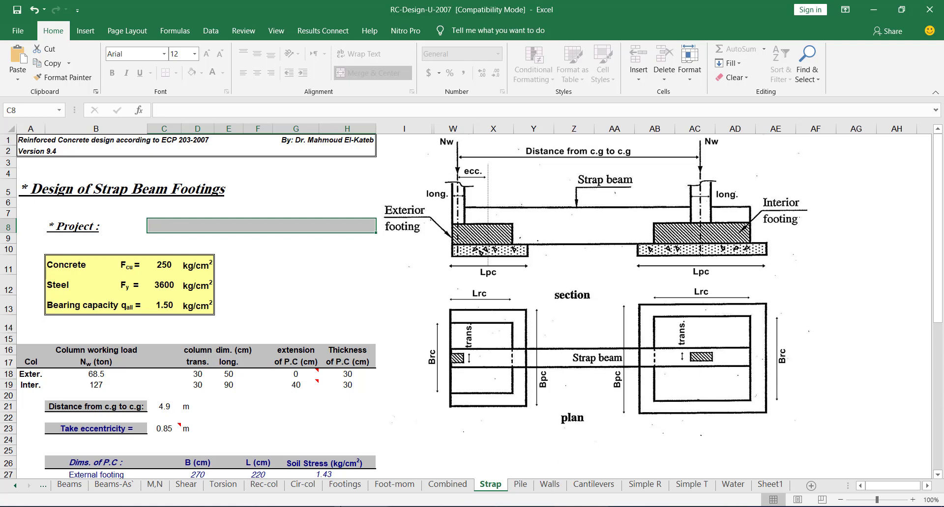
click(305, 506)
scroll(517, 291, up, 4)
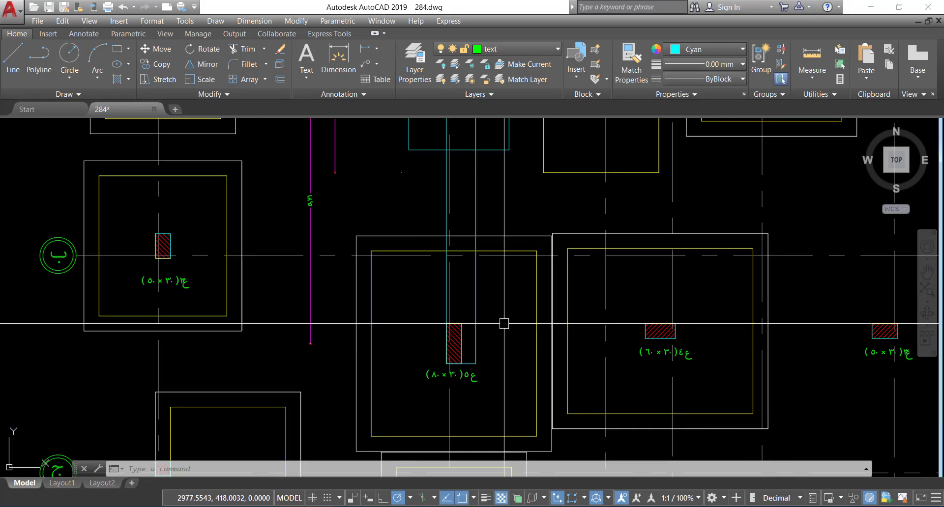
click(481, 300)
scroll(464, 337, down, 1)
scroll(467, 338, up, 2)
scroll(465, 338, down, 2)
click(460, 339)
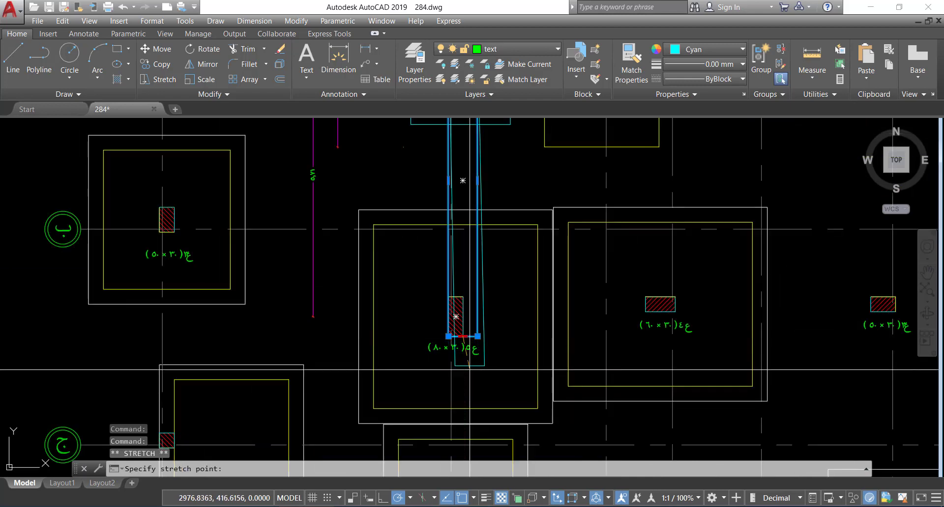
click(462, 409)
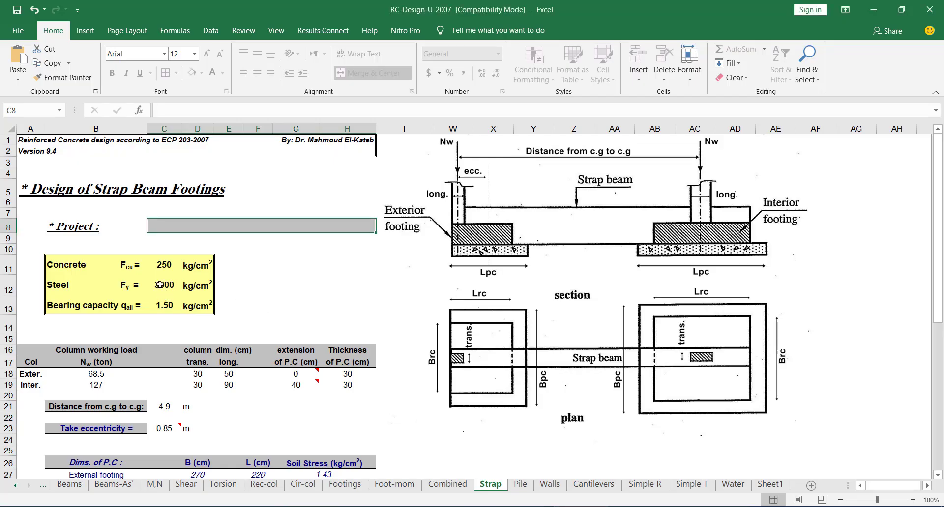
Step: Examine the exterior and interior column working loads alongside the strap beam diagram in the Excel Strap sheet
scroll(177, 321, down, 2)
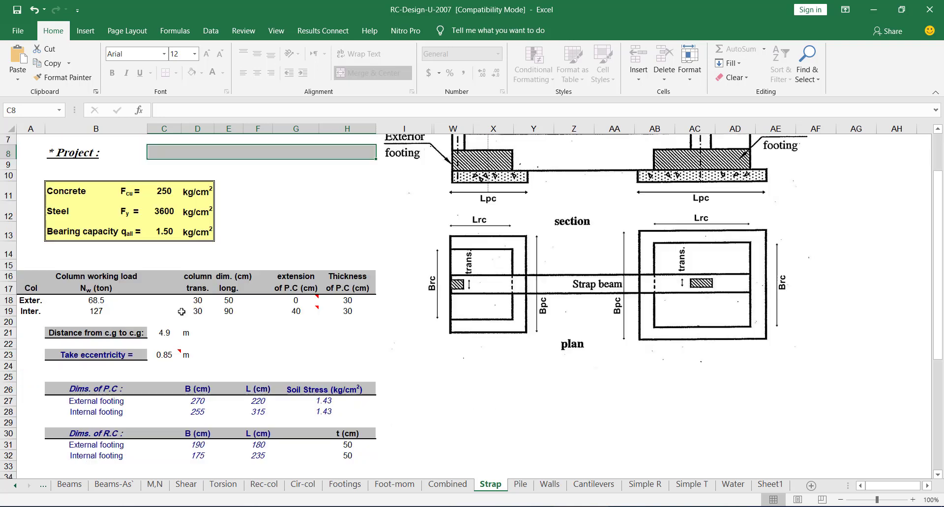
click(106, 299)
key(Down)
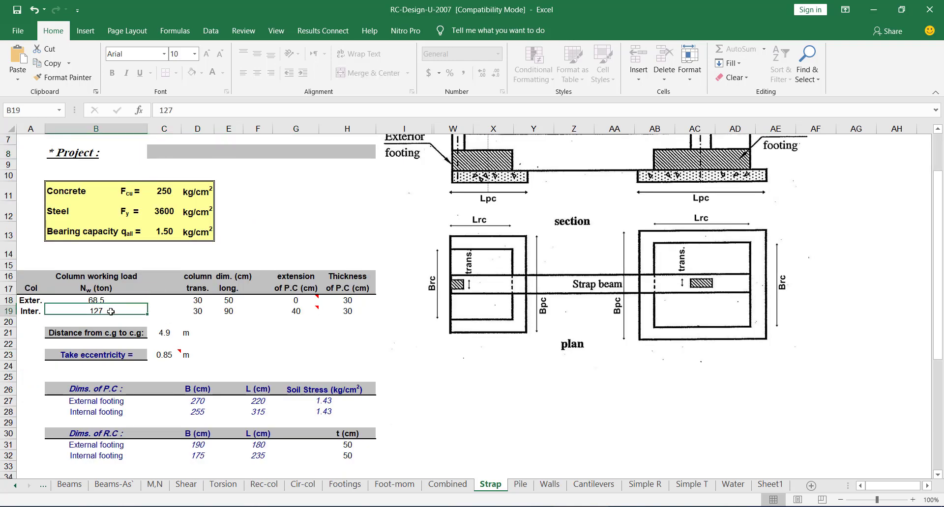
click(113, 300)
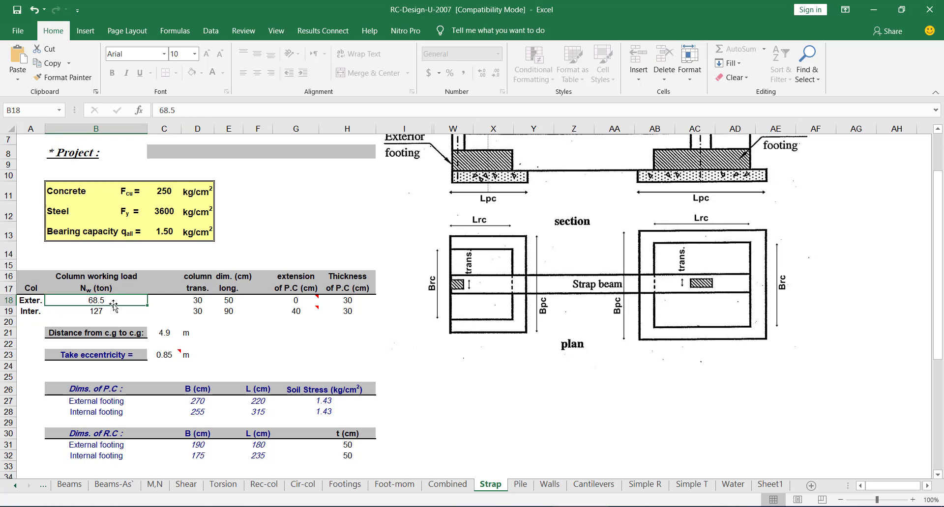
scroll(339, 312, up, 2)
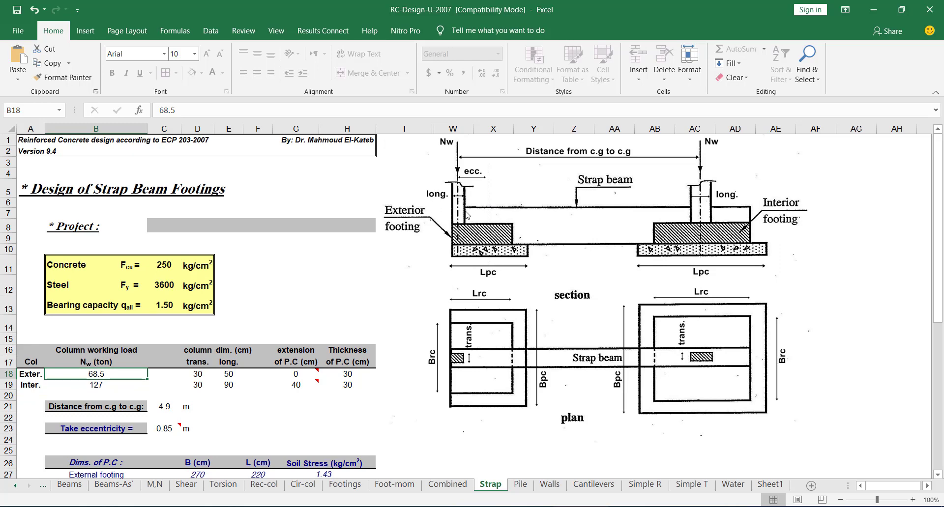
click(119, 384)
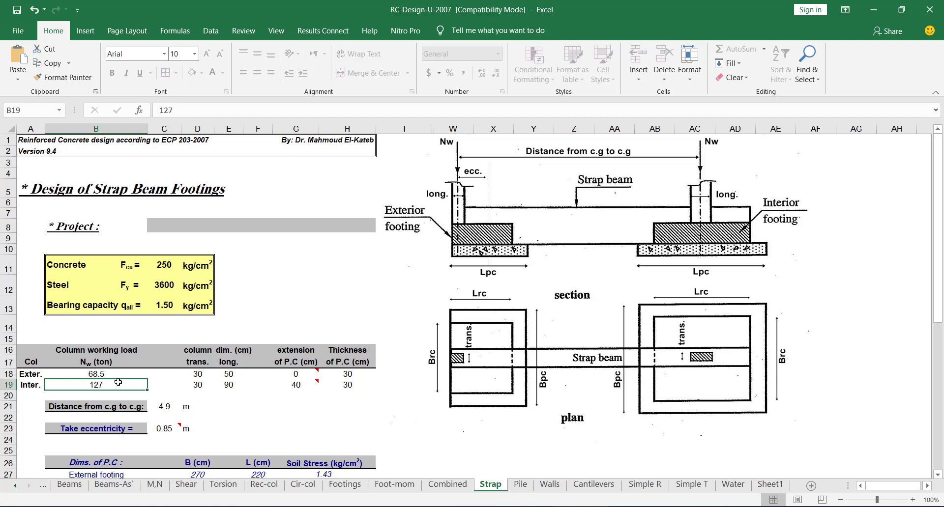
scroll(118, 383, down, 3)
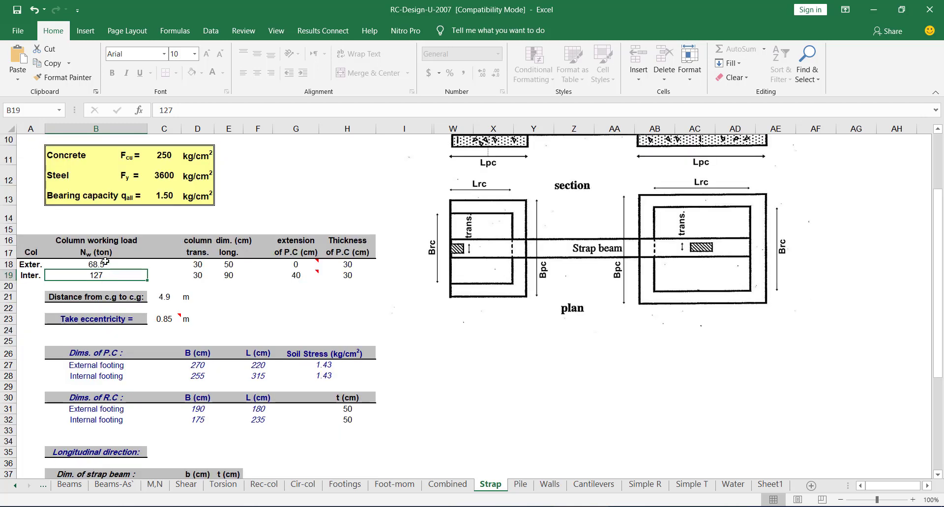
click(109, 265)
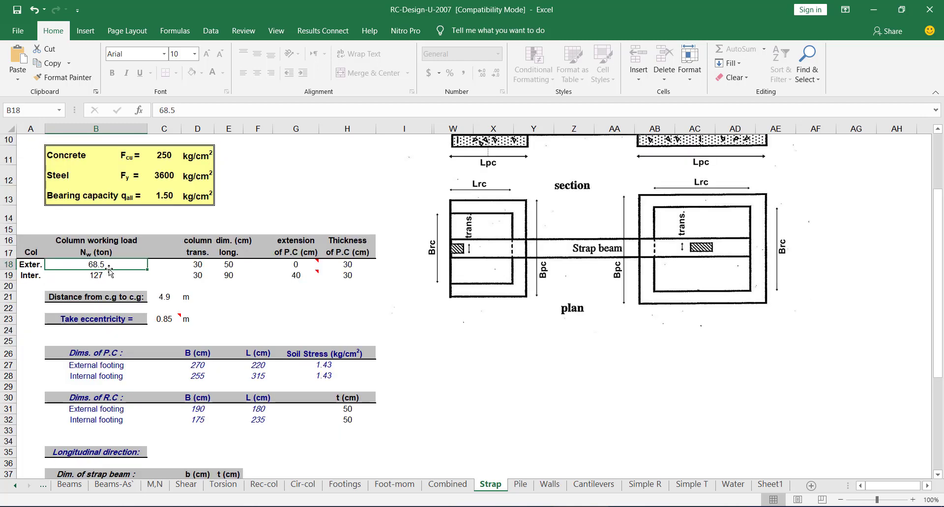
Step: Examine the column dimensions, centre-to-centre distance and eccentricity inputs in Excel and compare them with the AutoCAD plan's dimensions
click(210, 262)
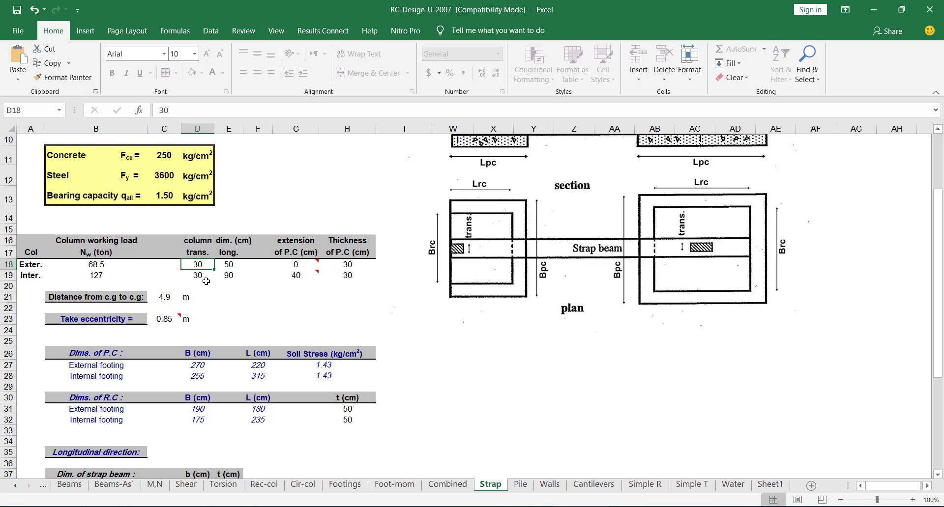
scroll(206, 281, down, 1)
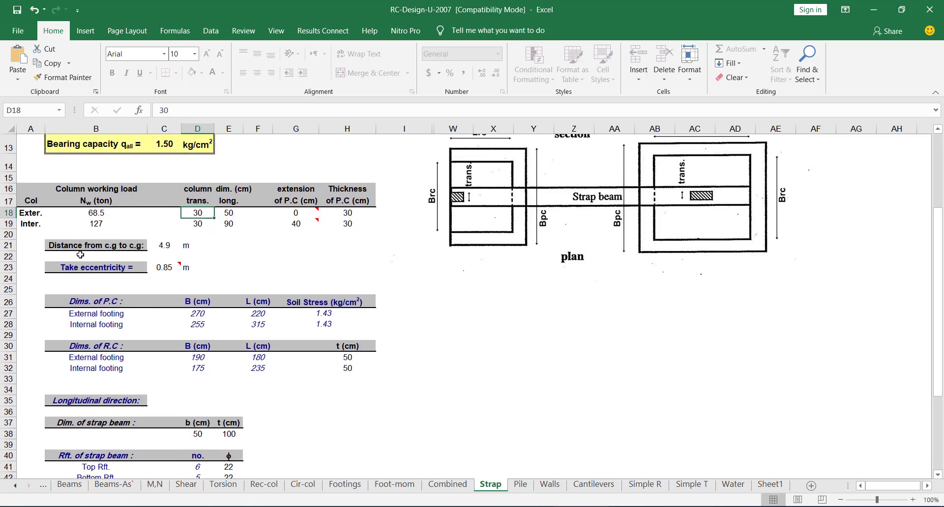
click(169, 248)
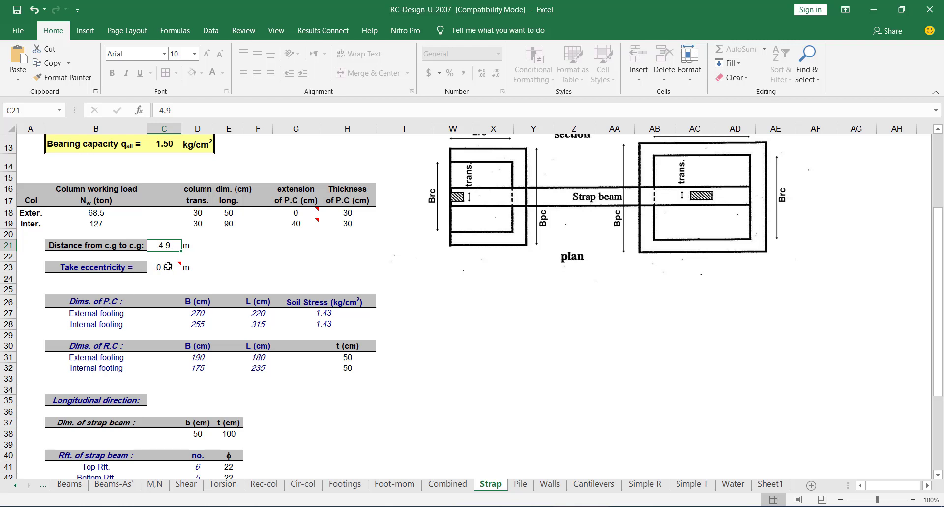
click(168, 266)
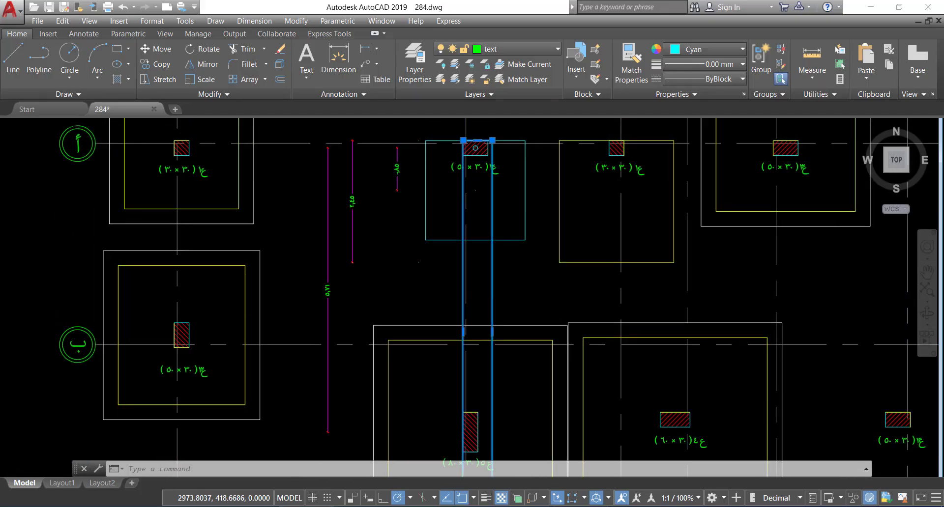
scroll(363, 173, up, 4)
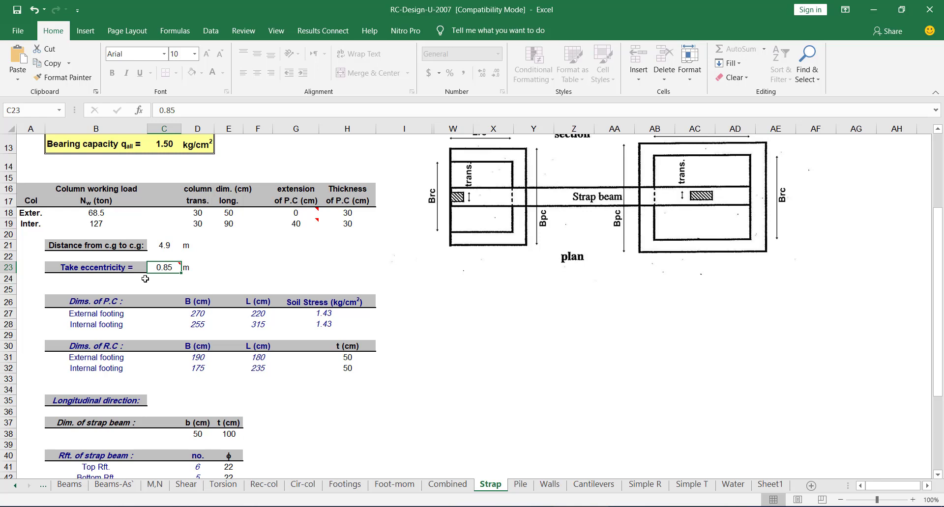
Step: Examine the R.C. footing thickness inputs in the Strap sheet together with the strap footing section and plan diagram
scroll(134, 300, down, 1)
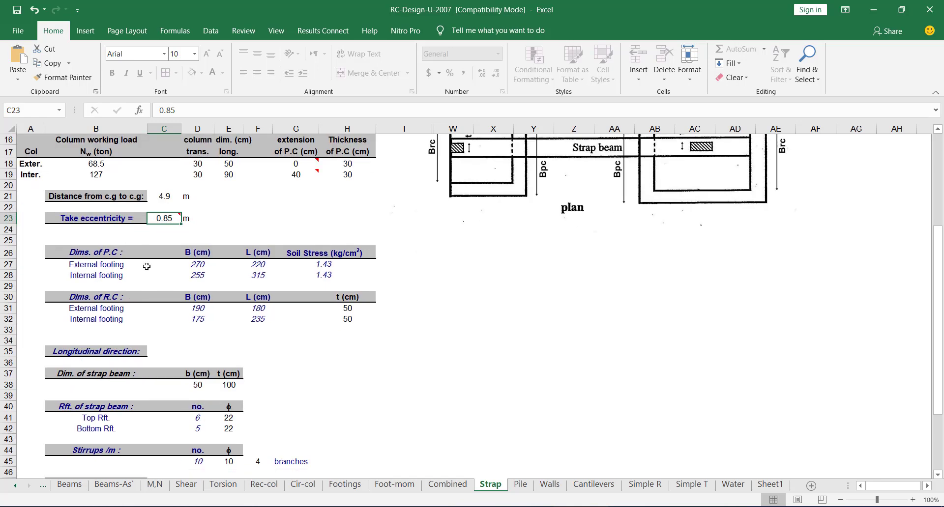
click(352, 308)
key(Return)
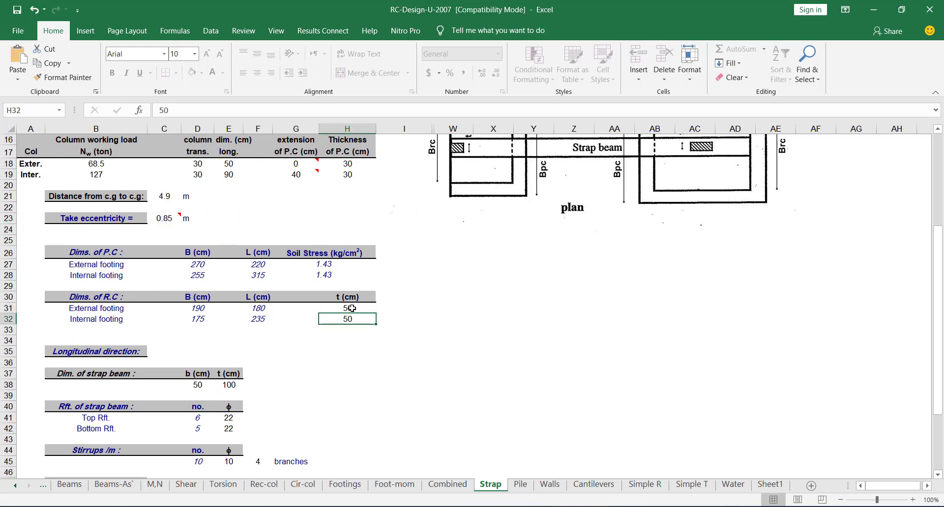
click(352, 309)
key(Return)
click(354, 310)
key(Return)
scroll(661, 399, up, 5)
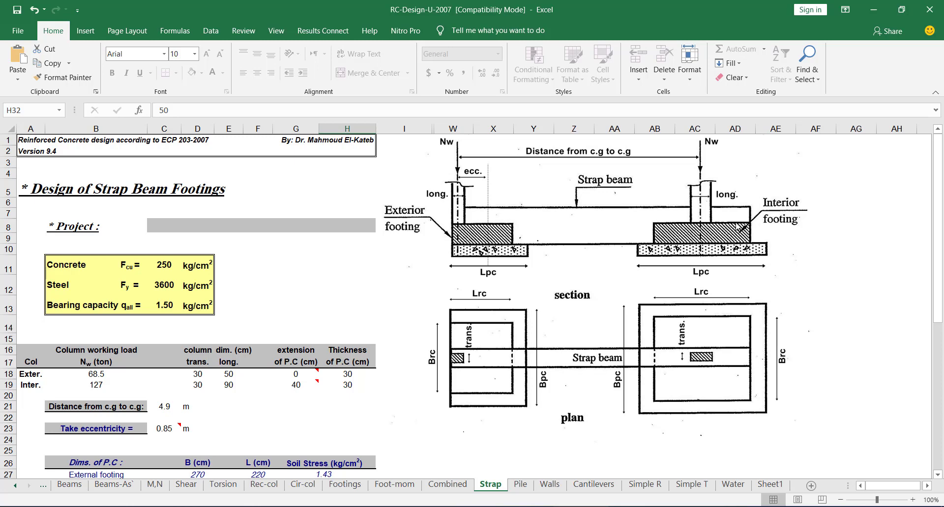
scroll(708, 271, down, 2)
scroll(446, 392, down, 2)
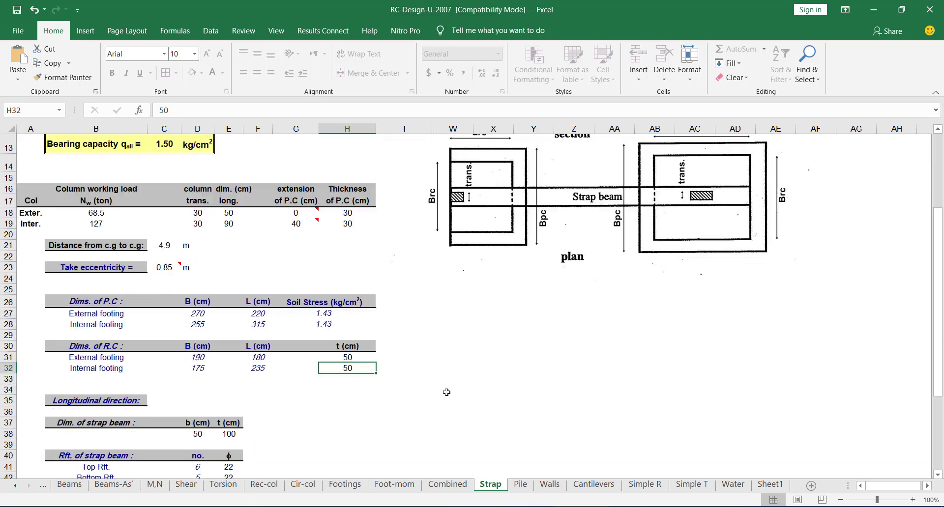
scroll(447, 393, down, 2)
Step: Compare the strap beam width input in Excel with the strap rectangle at both columns in the AutoCAD plan
click(199, 350)
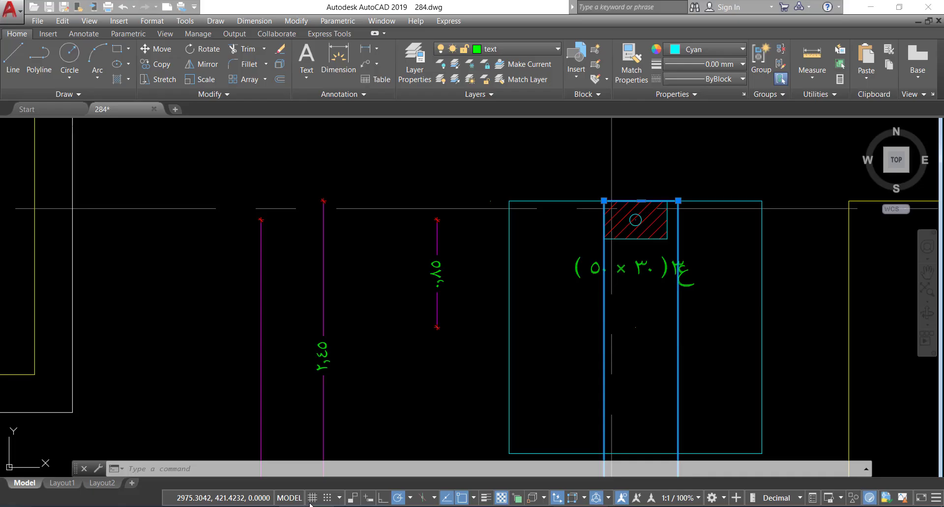
scroll(666, 221, up, 4)
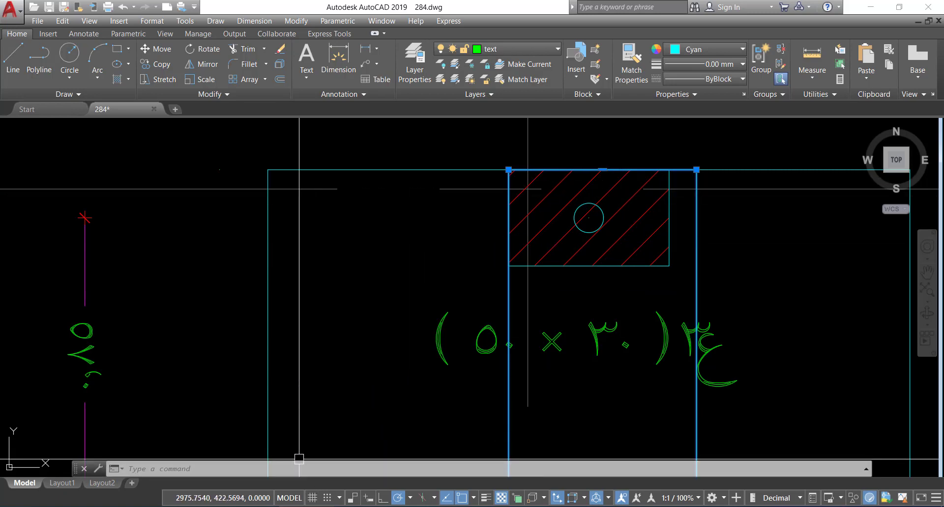
click(318, 506)
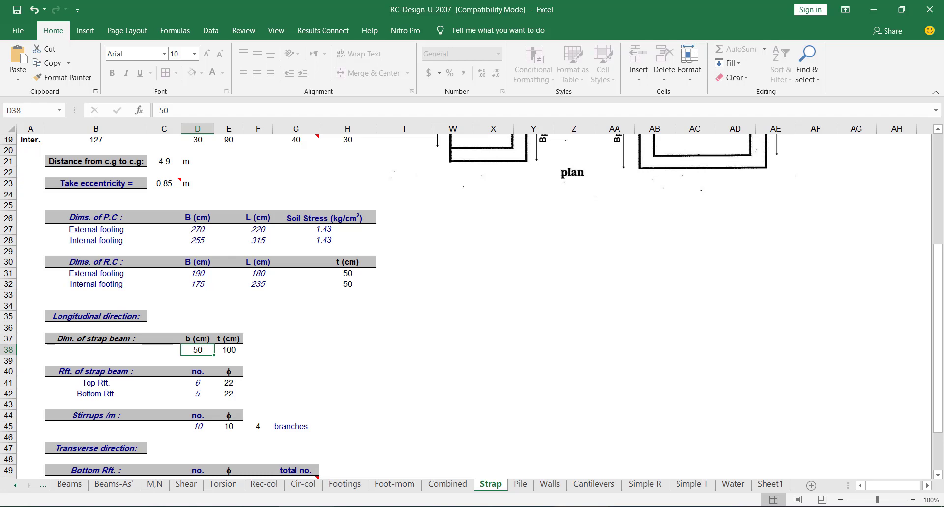
key(alt+Tab)
scroll(463, 323, down, 6)
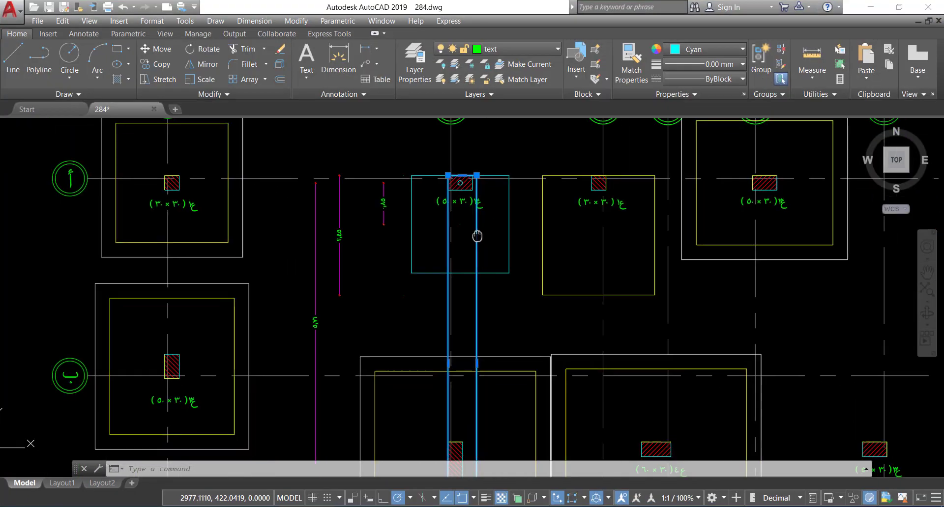
scroll(463, 323, down, 1)
scroll(443, 327, up, 3)
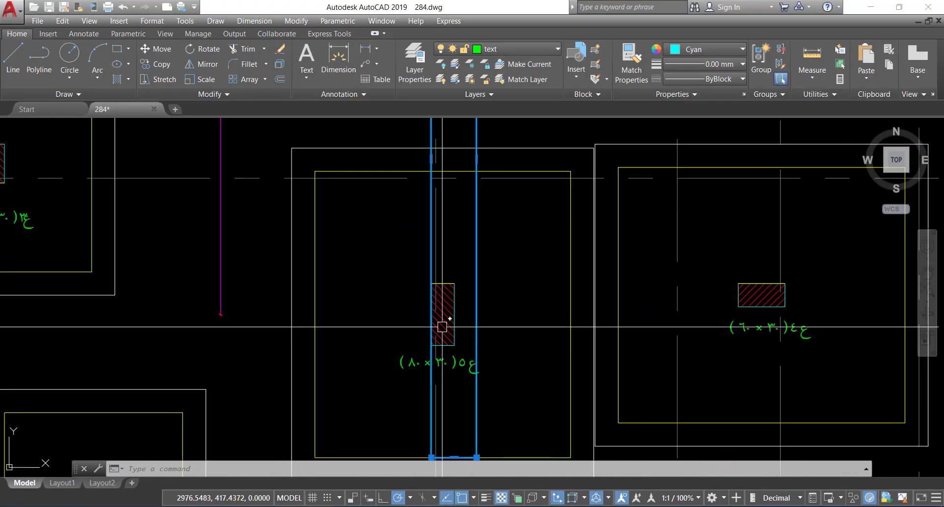
scroll(441, 327, down, 3)
scroll(442, 327, up, 3)
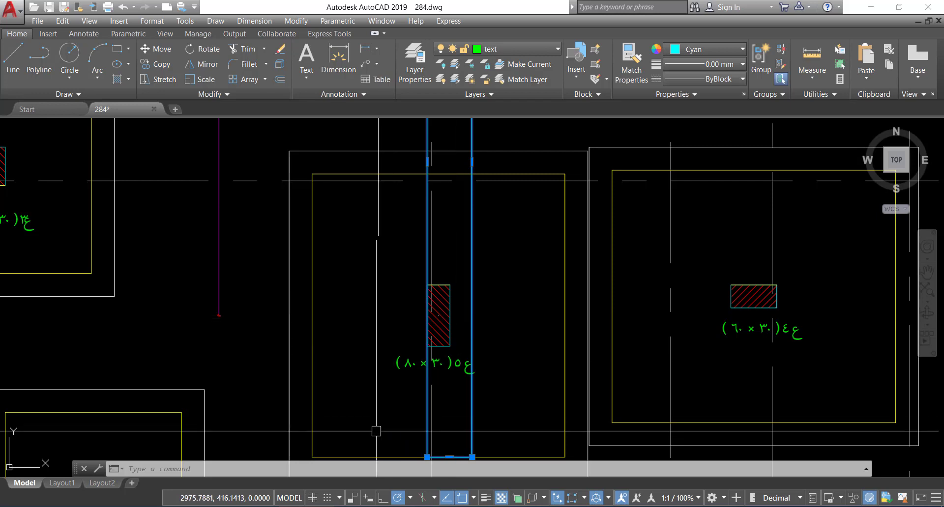
key(alt+Tab)
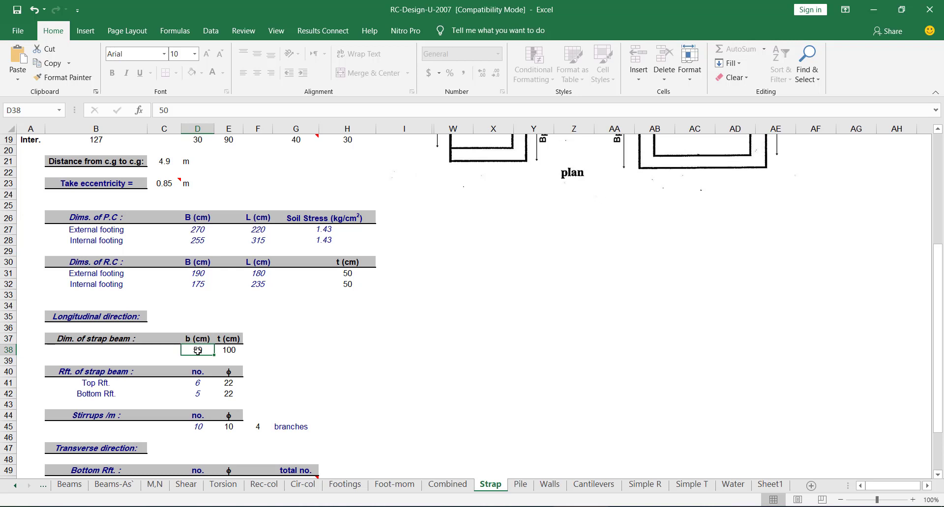
Step: Examine the strap beam depth input and the longitudinal reinforcement results in the Excel Strap sheet
click(233, 351)
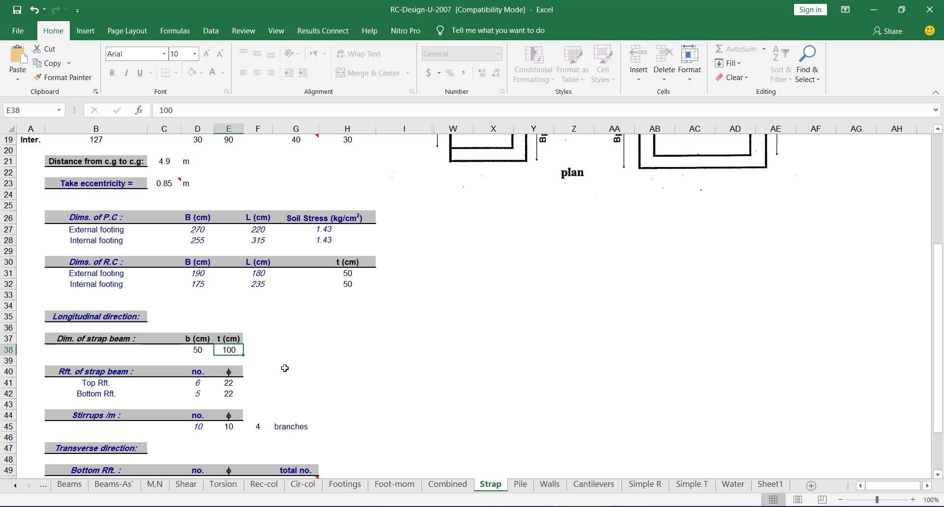
scroll(288, 364, down, 2)
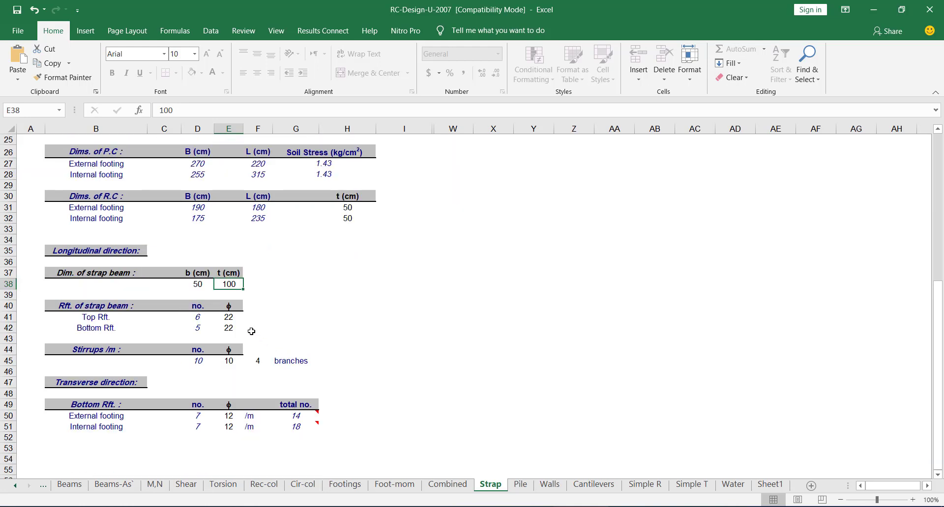
scroll(314, 295, up, 2)
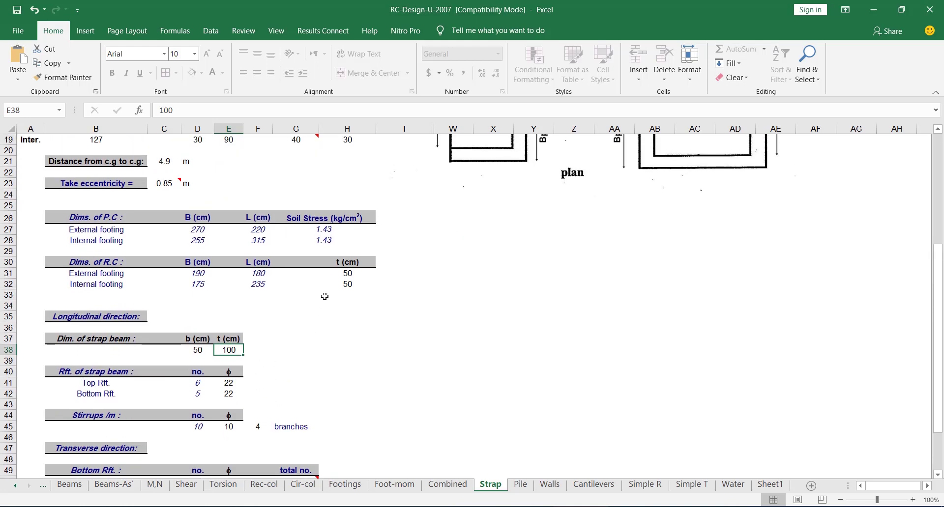
scroll(322, 297, down, 1)
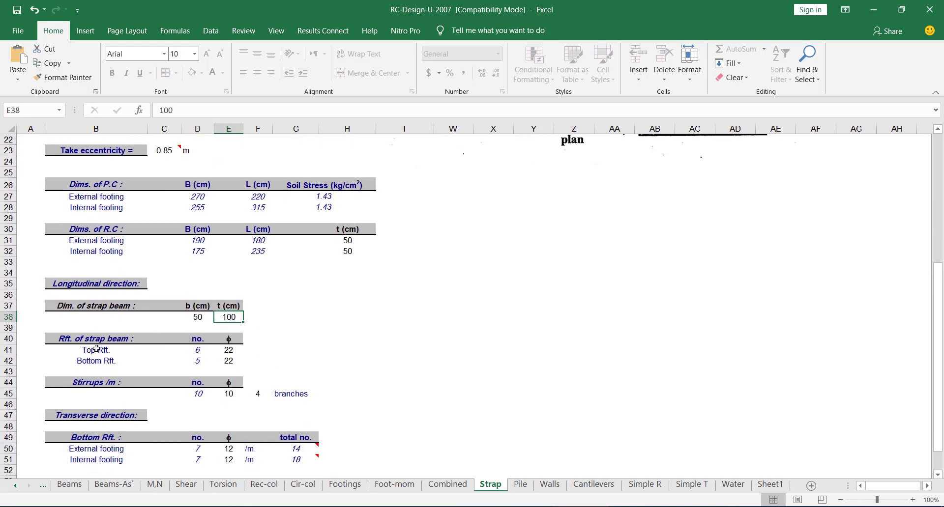
scroll(78, 343, down, 1)
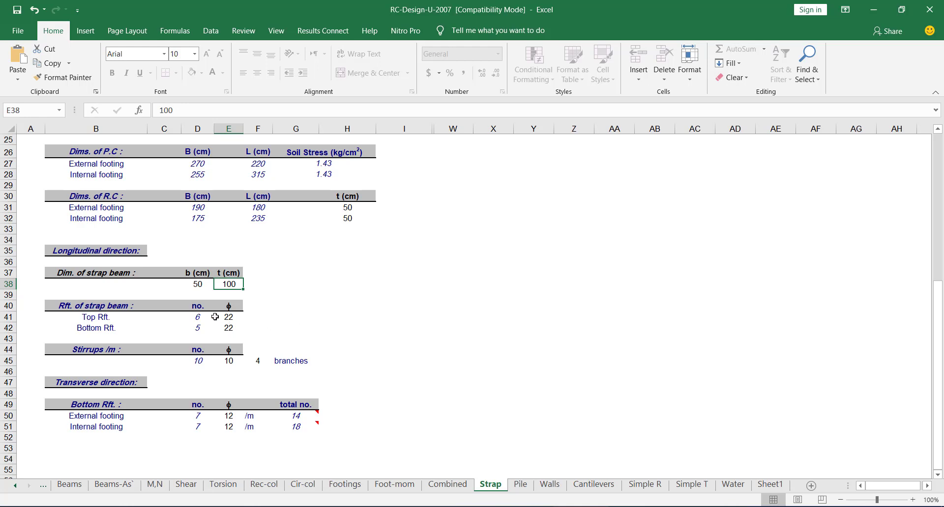
Step: Set the bar diameter of the strap beam's top and bottom reinforcement to 18
double_click(233, 317)
key(shift+Home)
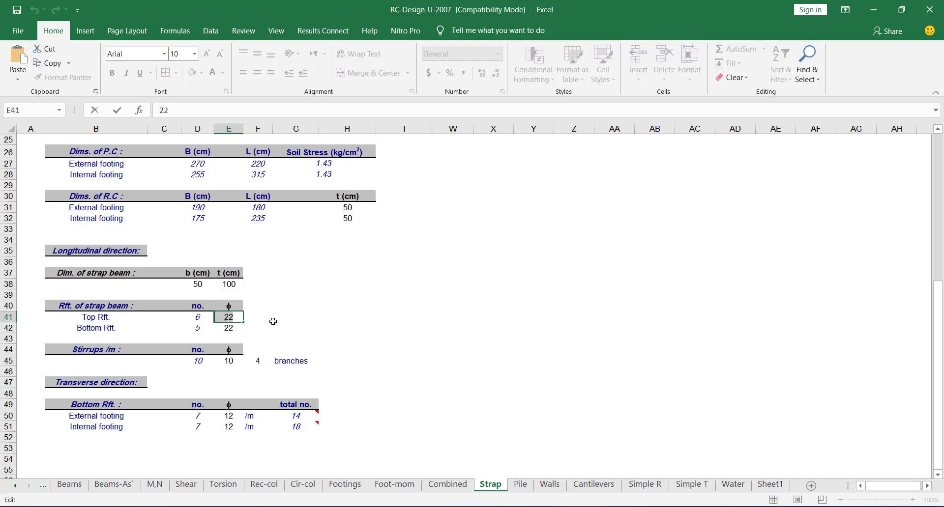
text(18)
key(Return)
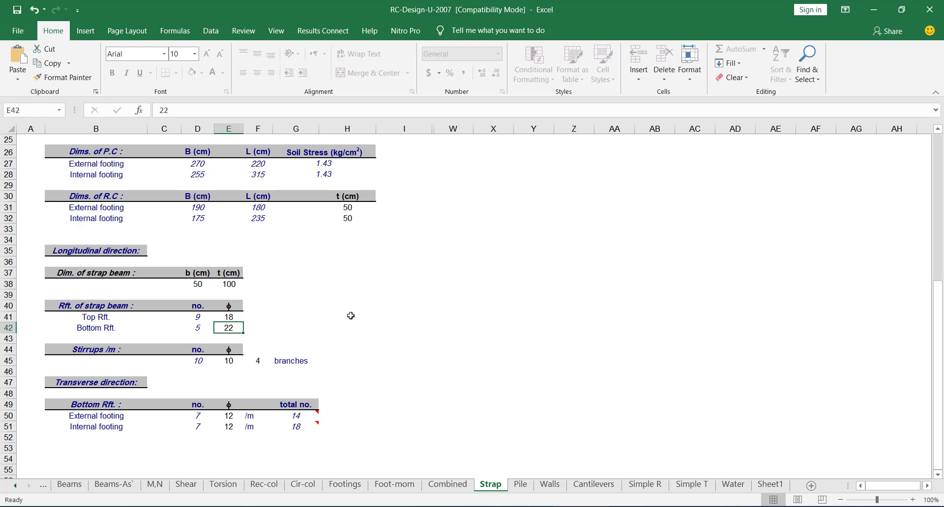
double_click(228, 328)
double_click(227, 328)
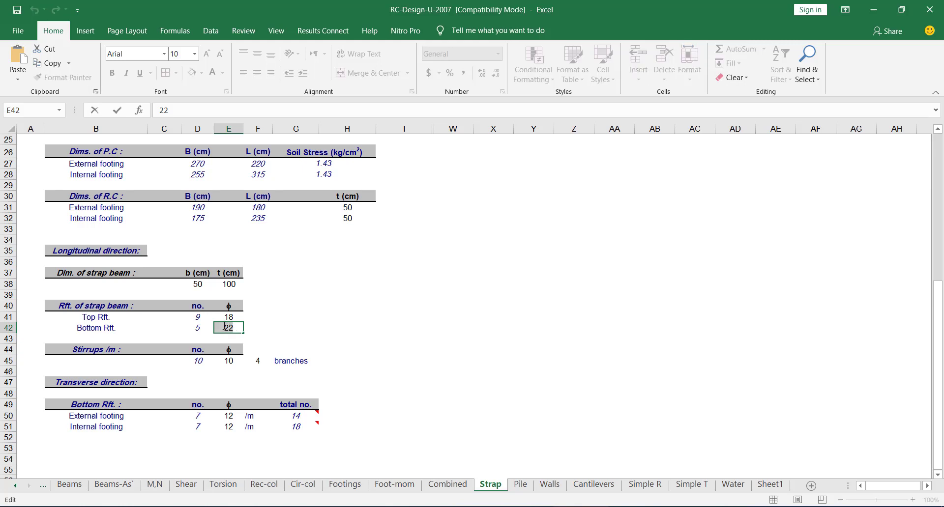
text(18)
key(Return)
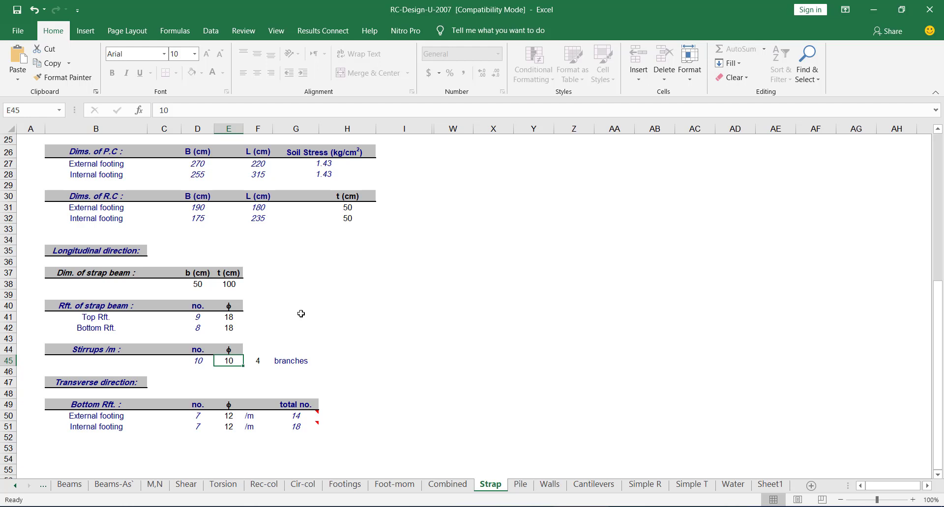
Step: Examine the strap beam's stirrups and the footings' transverse bottom reinforcement in the Strap sheet
scroll(301, 313, down, 2)
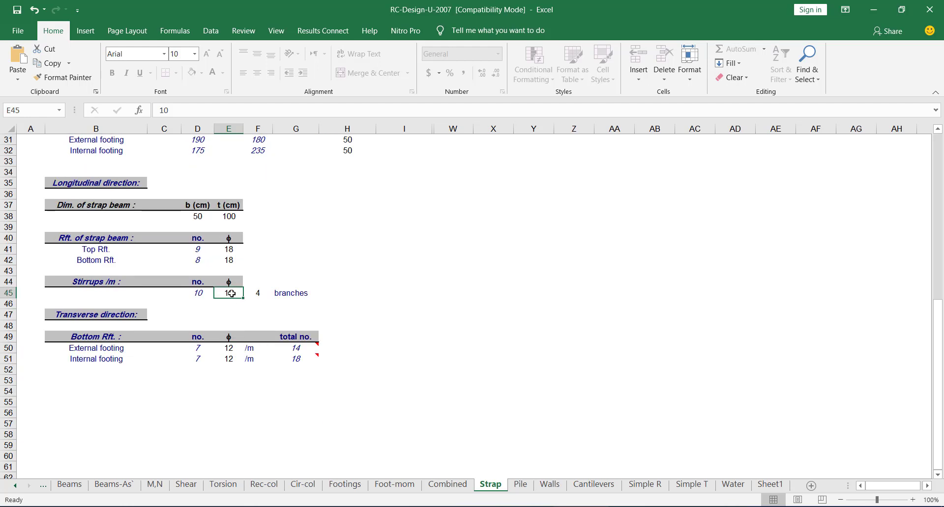
scroll(317, 325, down, 4)
scroll(317, 328, up, 7)
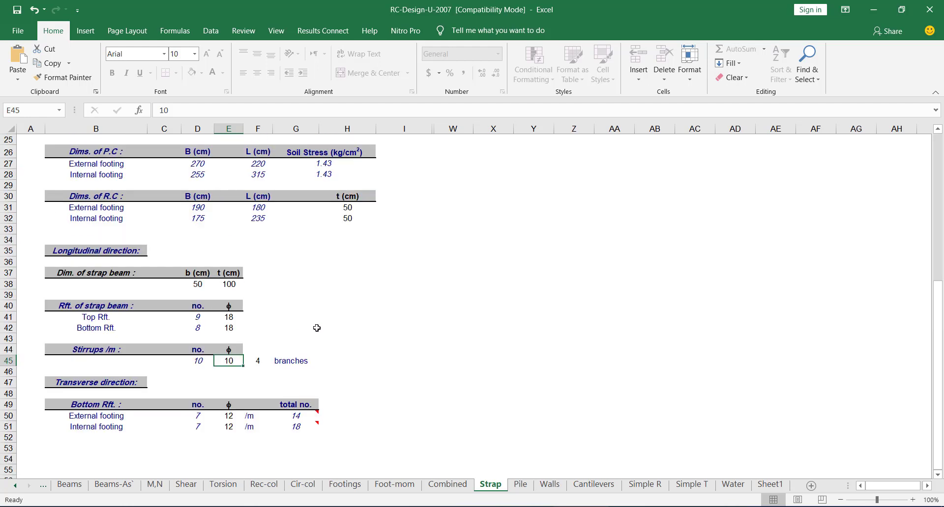
scroll(317, 328, down, 4)
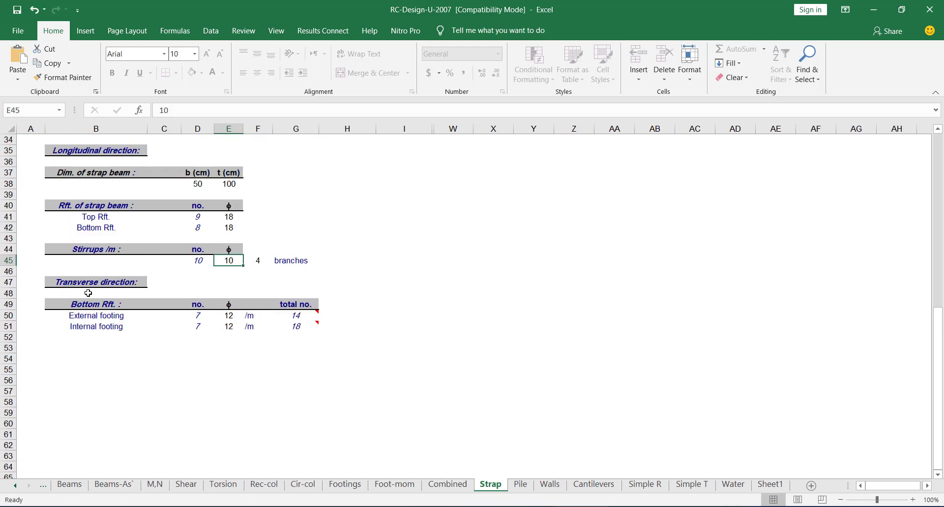
scroll(198, 273, up, 1)
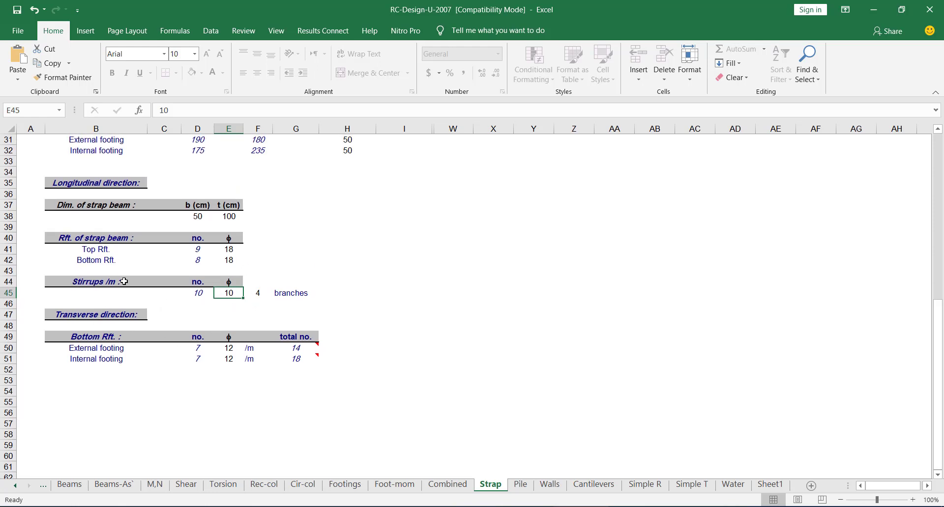
scroll(95, 255, up, 1)
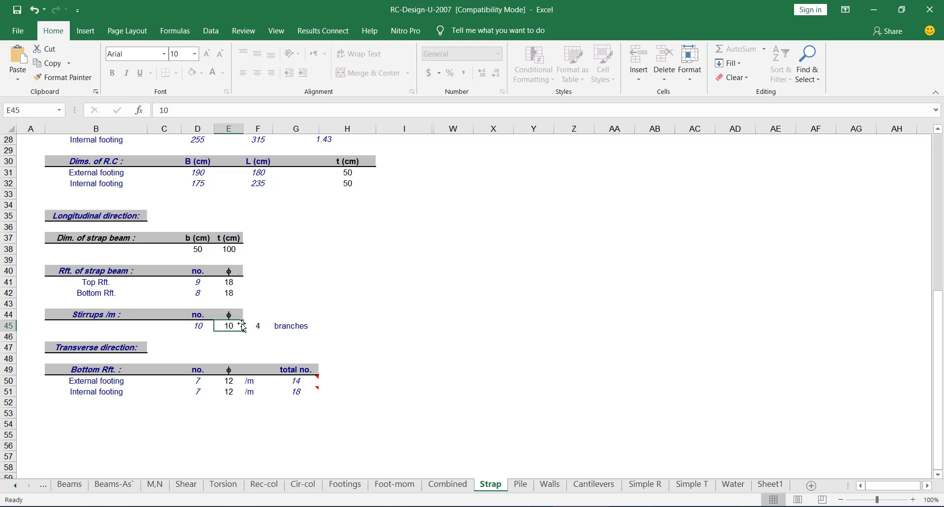
scroll(181, 370, down, 1)
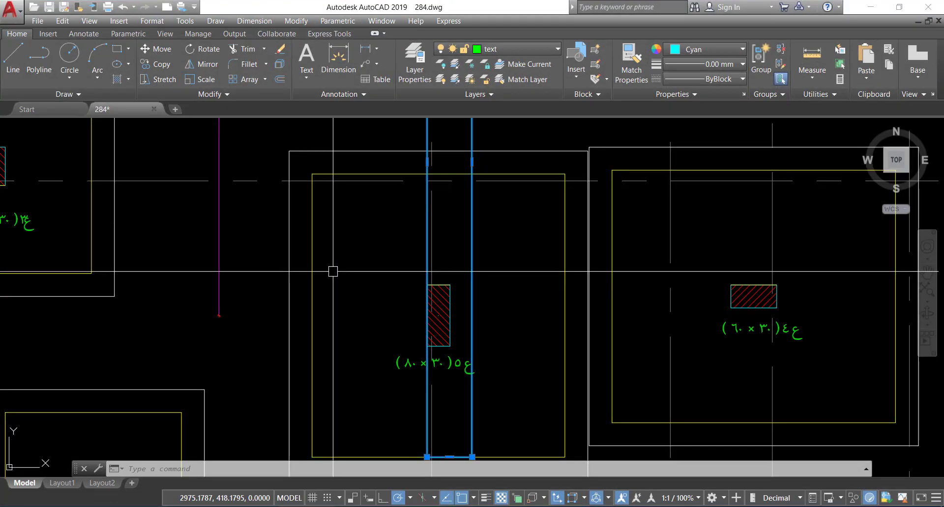
Step: Inspect the axis 6 strap beam and its exterior and interior footings in the AutoCAD foundation plan
scroll(411, 253, down, 3)
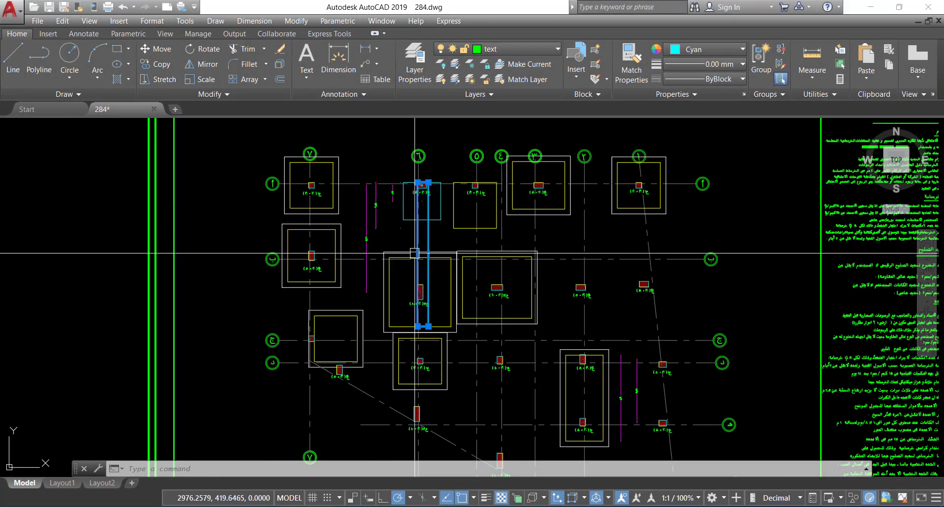
middle_drag(412, 253, 410, 283)
scroll(418, 227, up, 4)
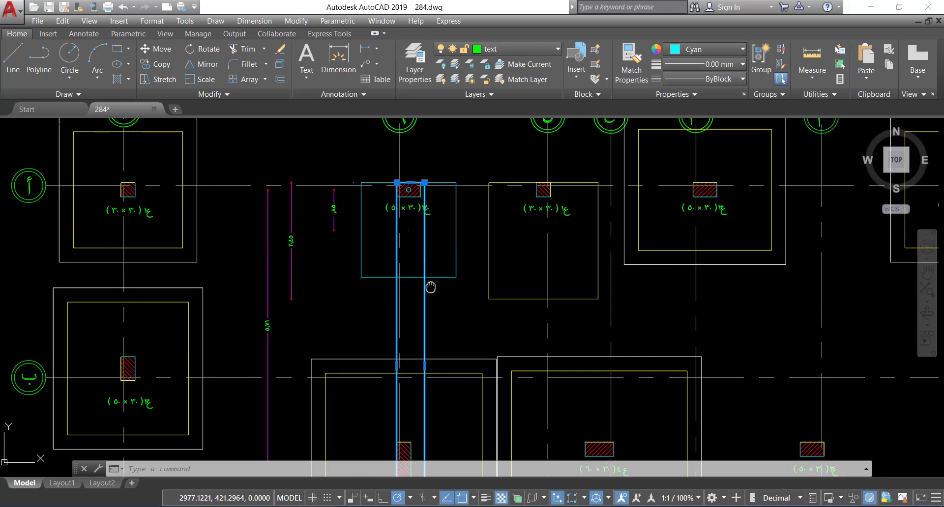
middle_drag(436, 291, 431, 286)
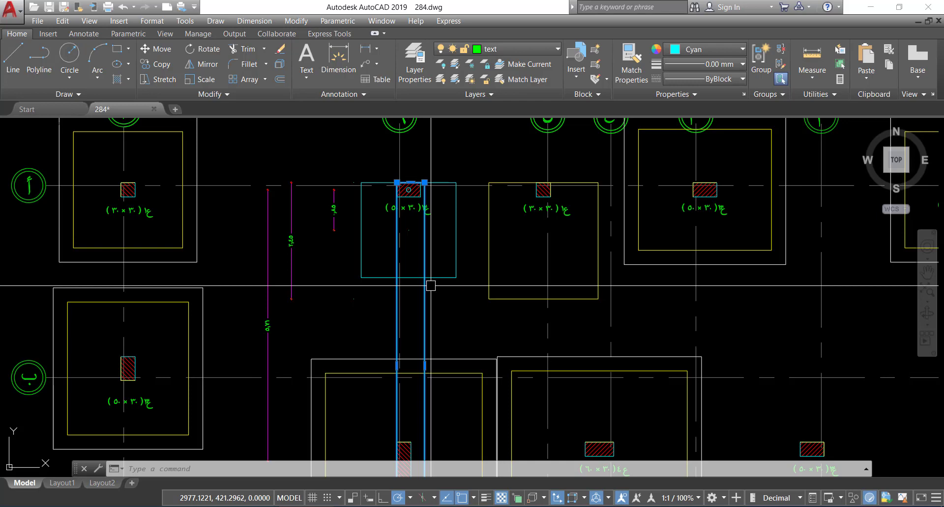
Step: Compare the P.C. and R.C. footing dimensions in Excel with the axis 6 footings in the AutoCAD plan
key(alt+Tab)
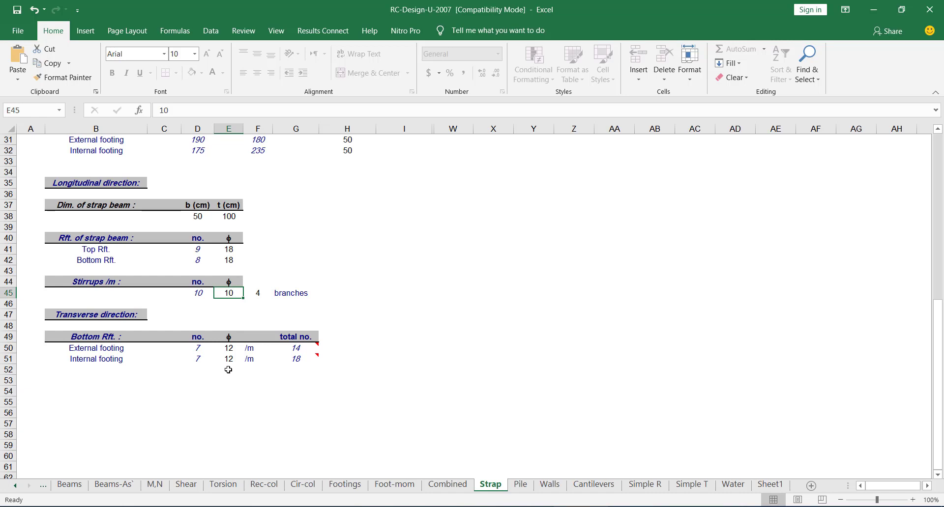
scroll(248, 307, up, 3)
scroll(253, 284, up, 1)
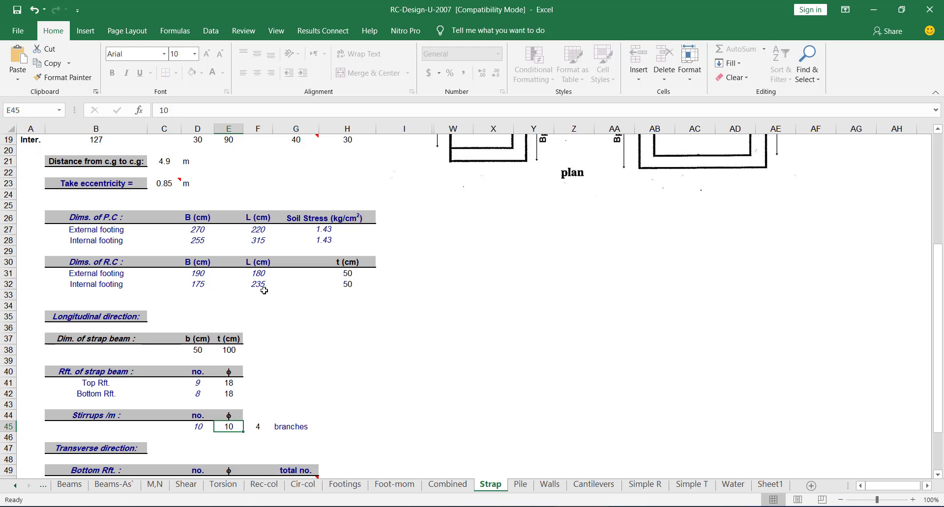
key(alt+Tab)
scroll(444, 292, down, 5)
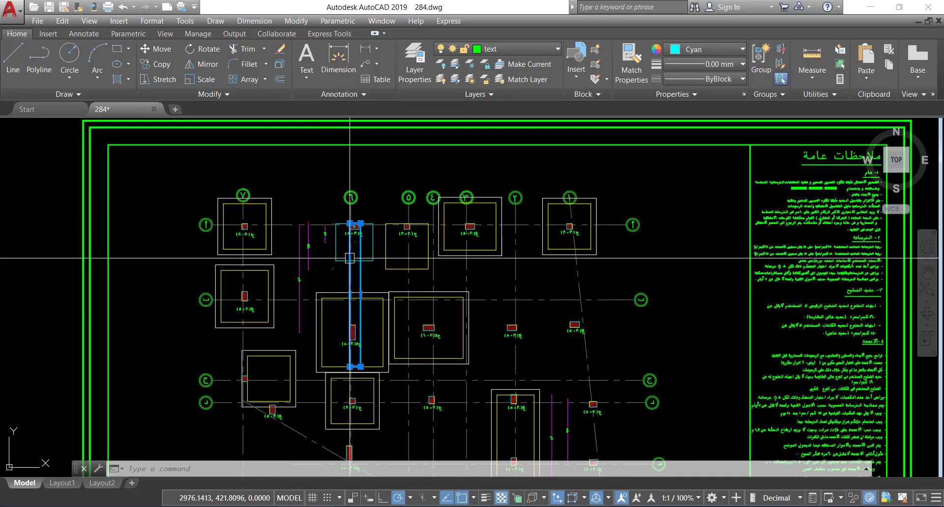
scroll(444, 291, up, 2)
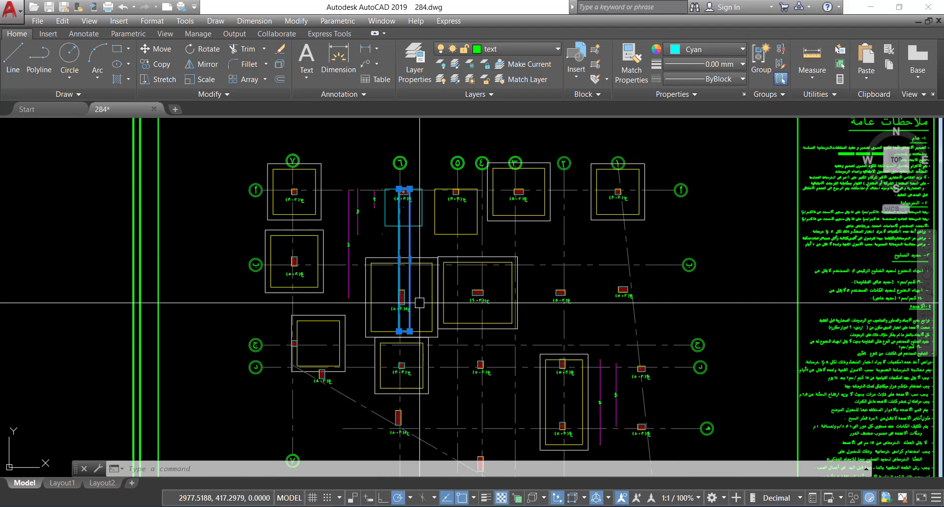
key(alt+Tab)
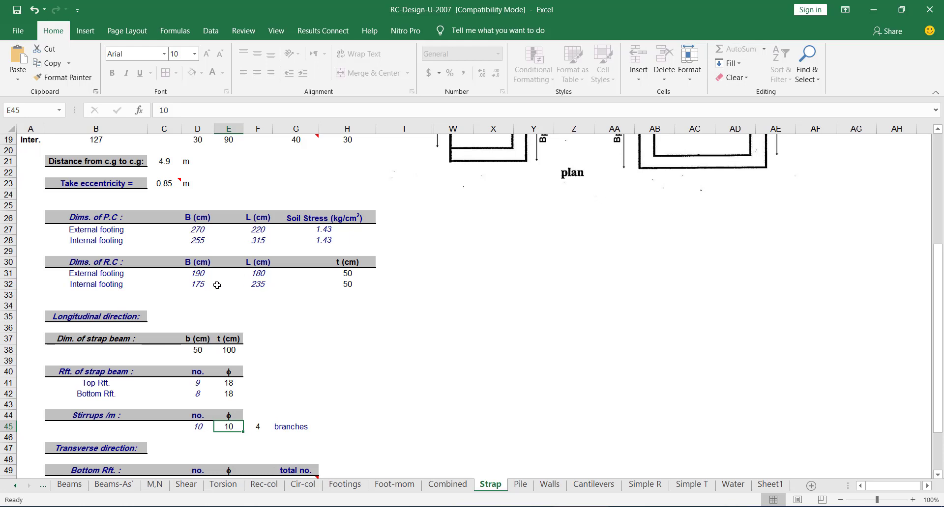
scroll(648, 187, up, 2)
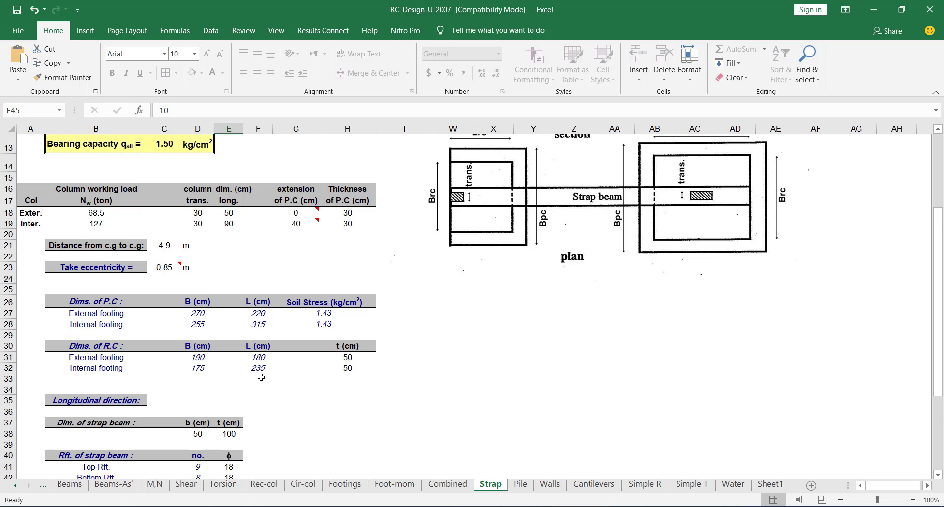
Step: Examine the thicknesses of the external and internal R.C. footings and the strap beam dimensions and reinforcement in the Strap sheet
click(349, 358)
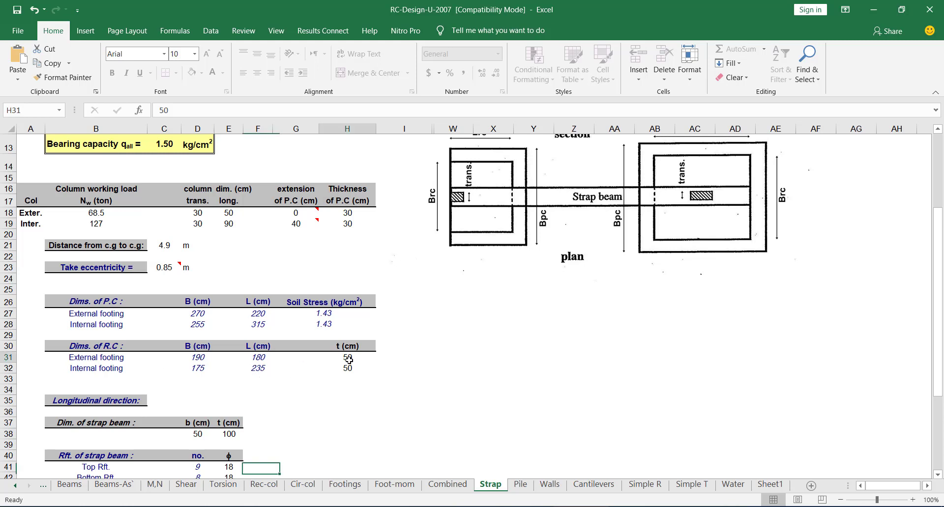
click(351, 368)
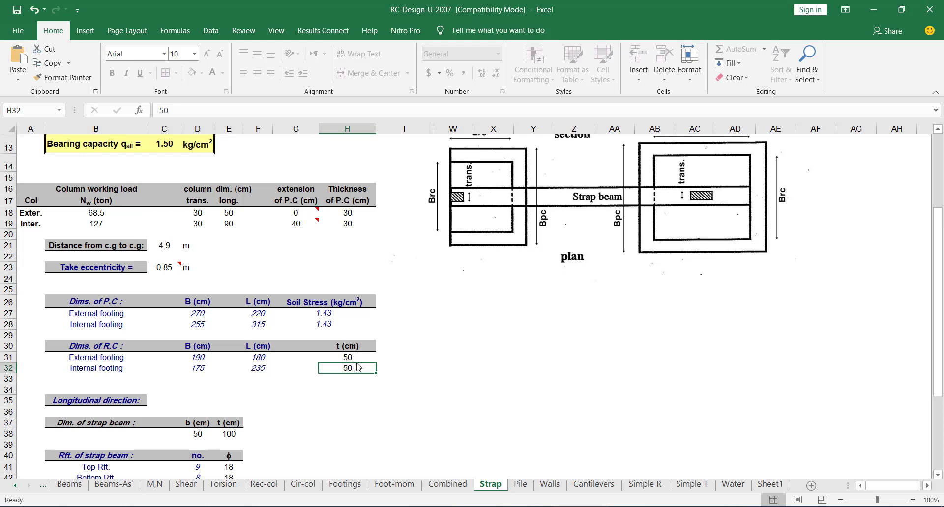
scroll(364, 354, down, 8)
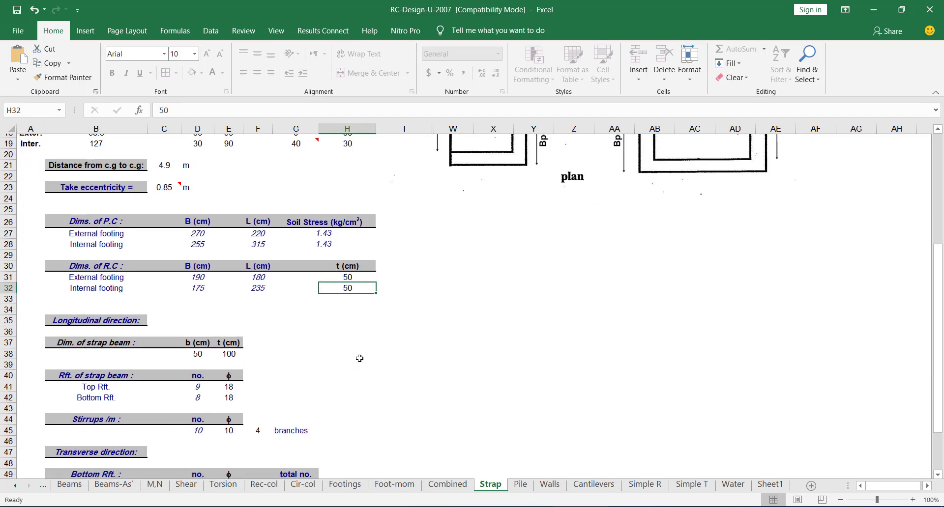
scroll(379, 326, down, 1)
scroll(380, 326, up, 3)
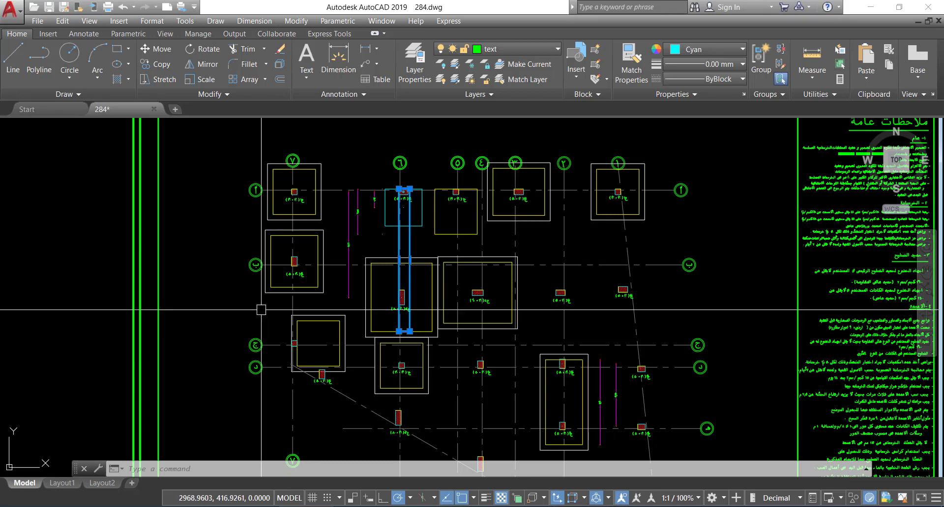
Step: Switch to AutoCAD, deselect the strap beam, and browse to New Volume (G:) for a drawing to open
key(Escape)
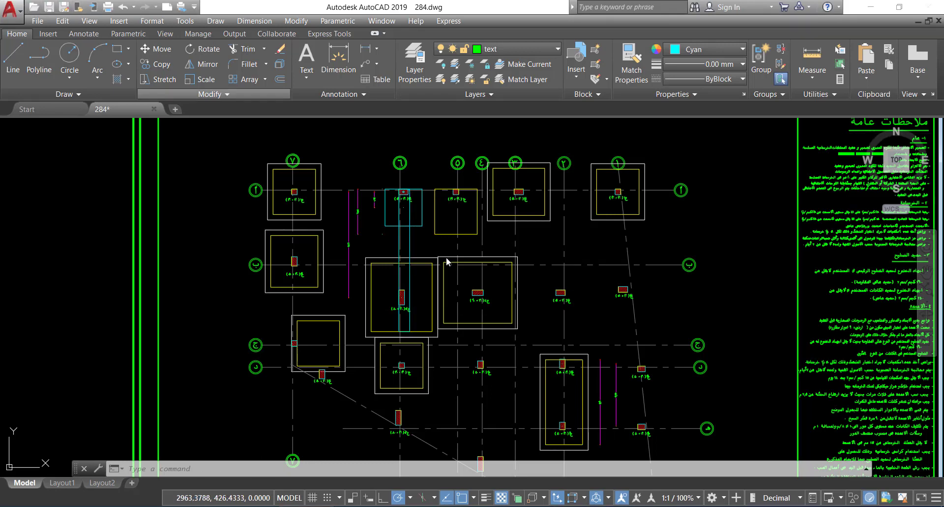
key(ctrl+o)
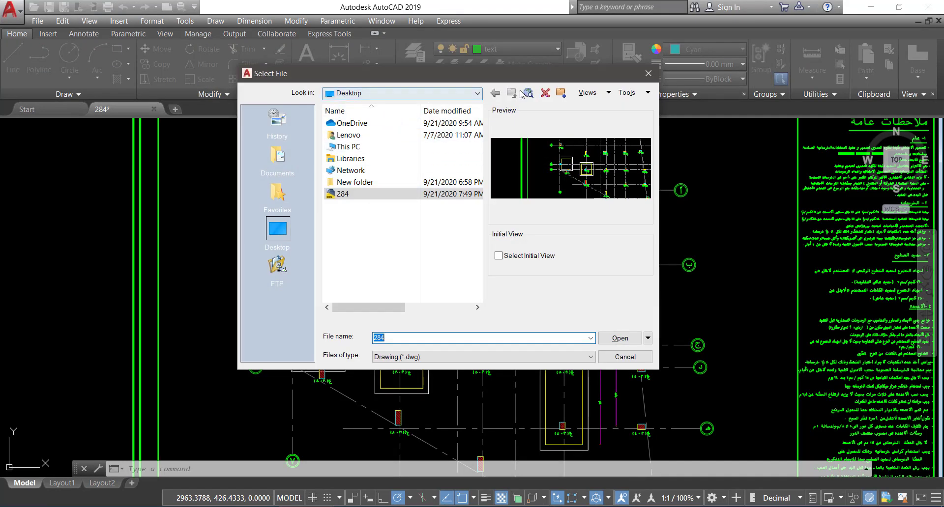
double_click(359, 147)
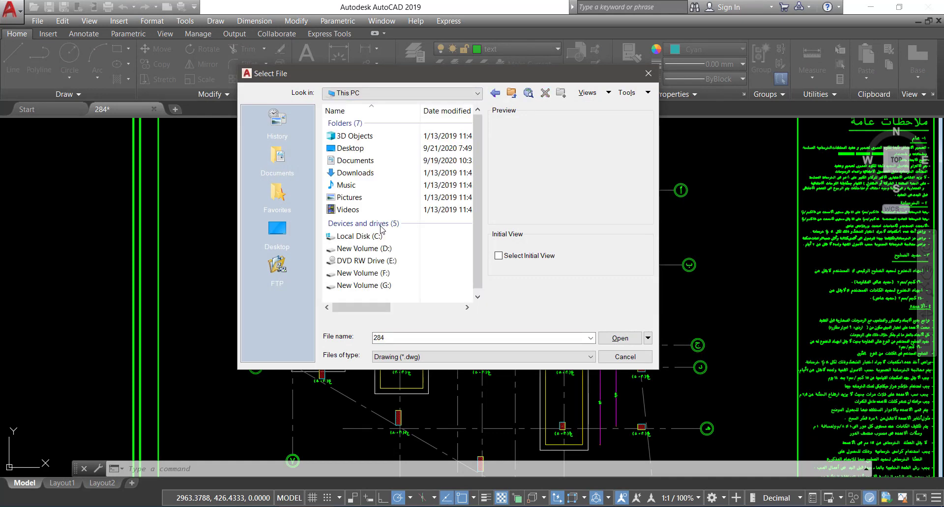
double_click(376, 246)
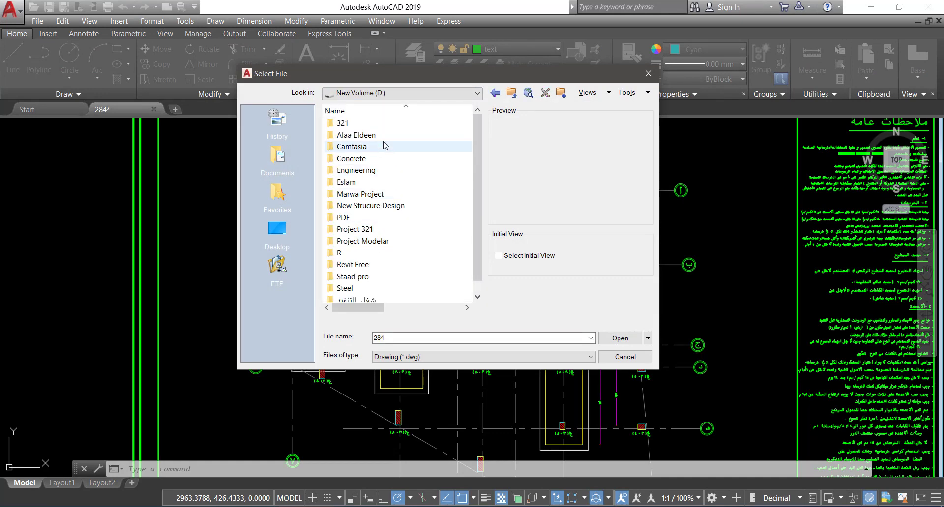
scroll(364, 281, down, 1)
scroll(364, 275, up, 1)
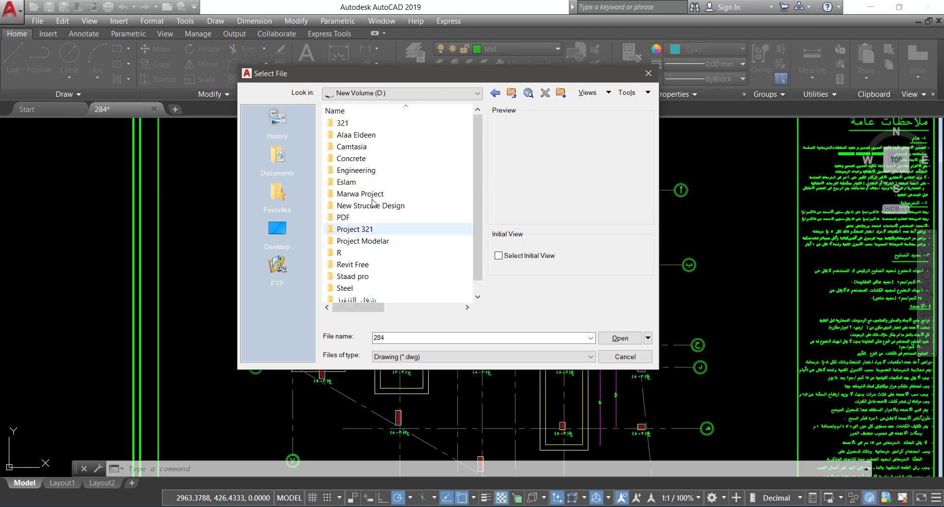
click(497, 94)
double_click(373, 285)
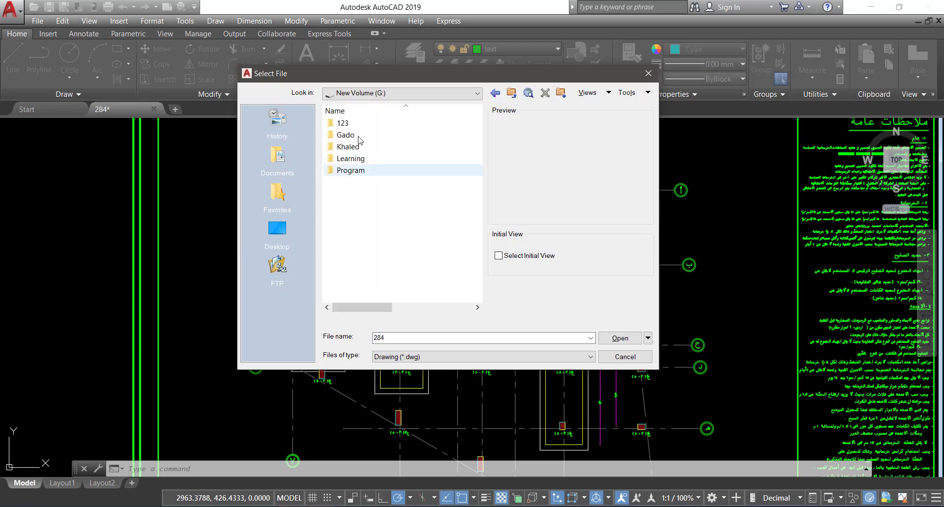
Step: Open the Template Cad drawing from the Strucure design Advence project's Template Cad folder under Uint 1
double_click(363, 138)
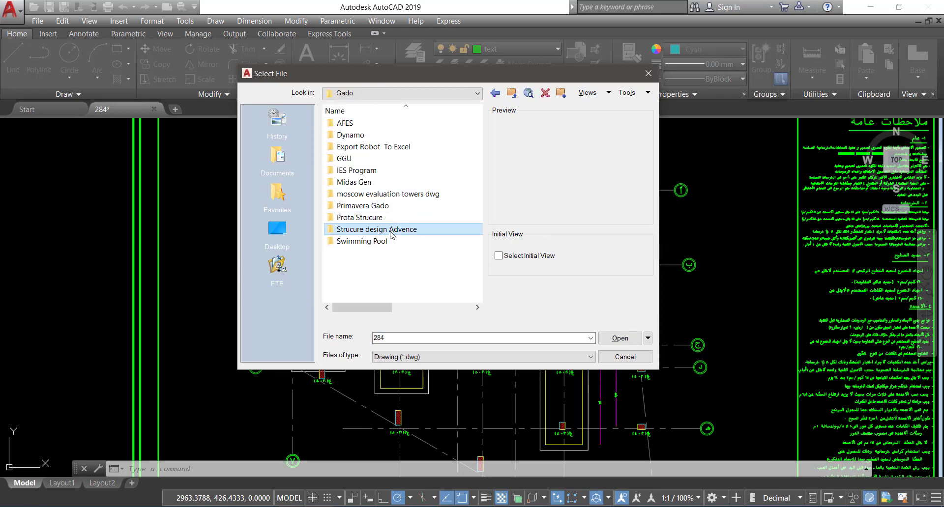
double_click(389, 229)
double_click(365, 147)
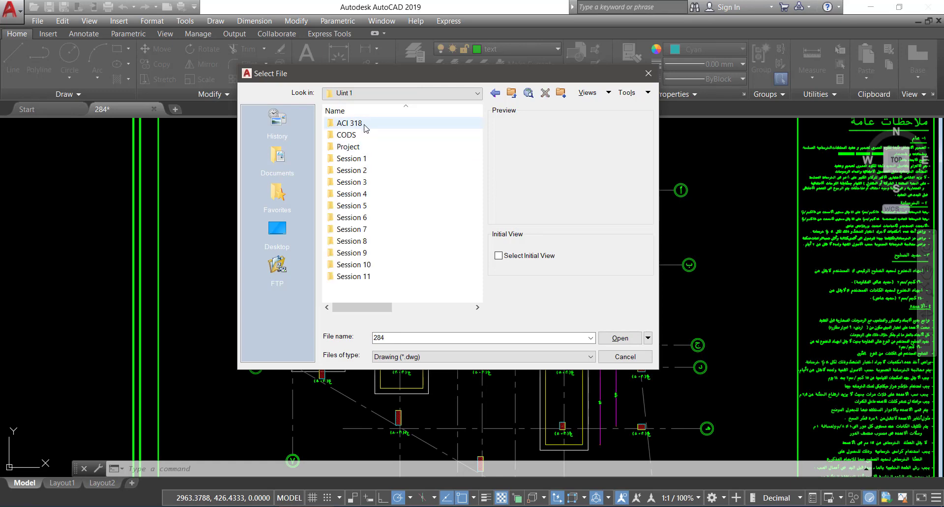
click(366, 136)
double_click(371, 147)
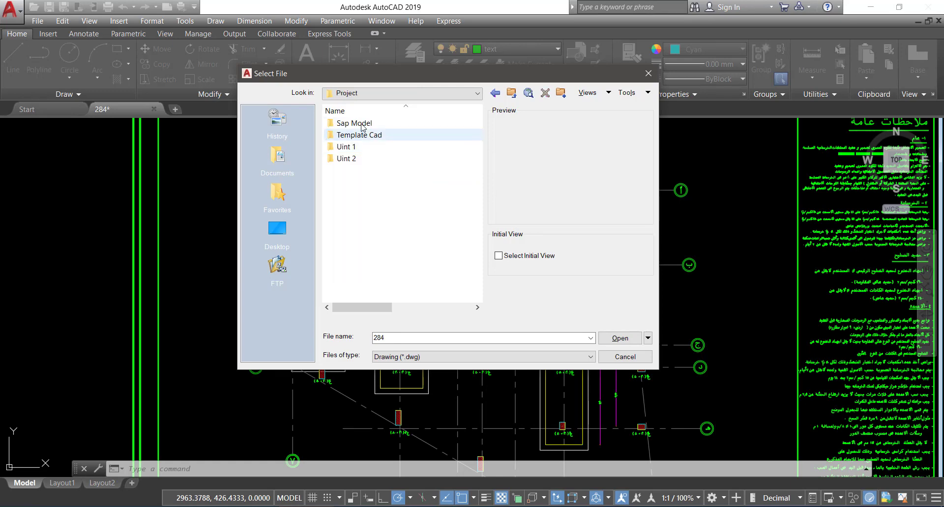
double_click(362, 135)
click(360, 124)
double_click(361, 124)
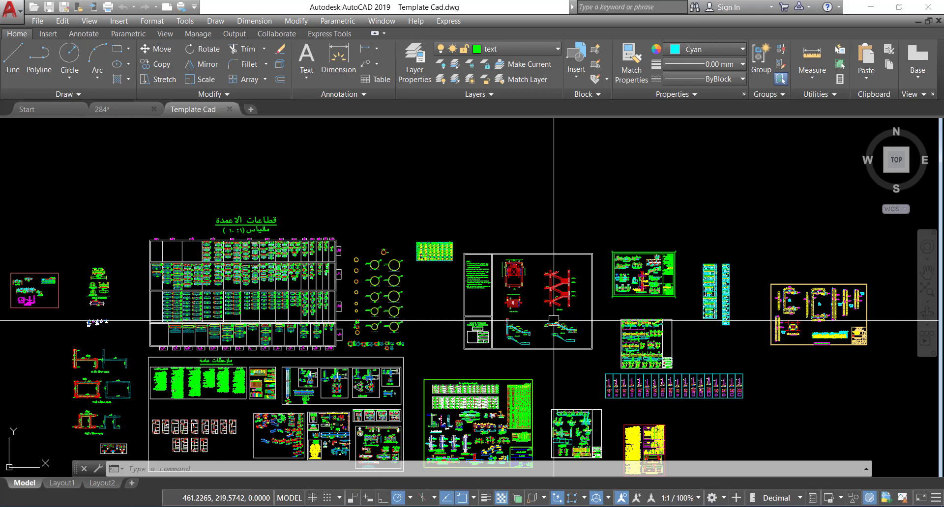
Step: Locate the footing section and plan details among the sheets of the Template Cad drawing
key(Escape)
key(Escape)
scroll(517, 369, down, 2)
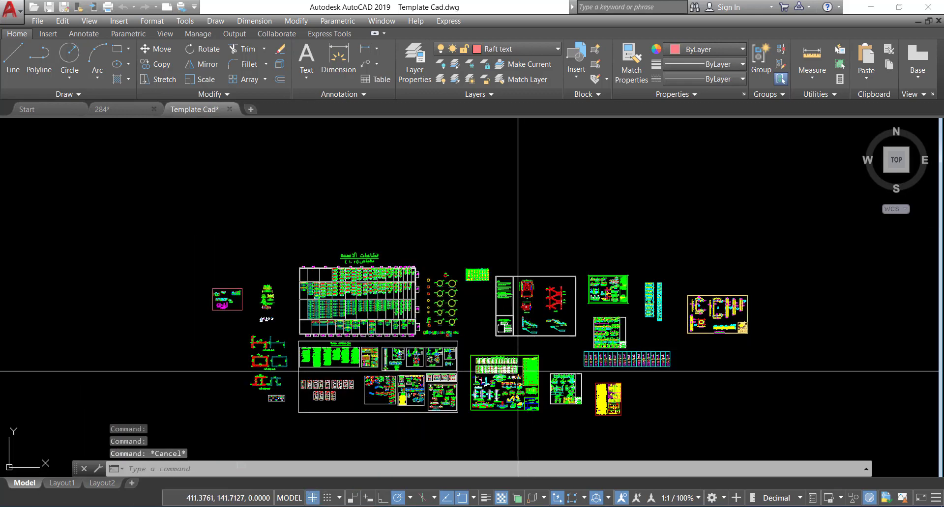
scroll(442, 389, up, 6)
scroll(430, 391, up, 4)
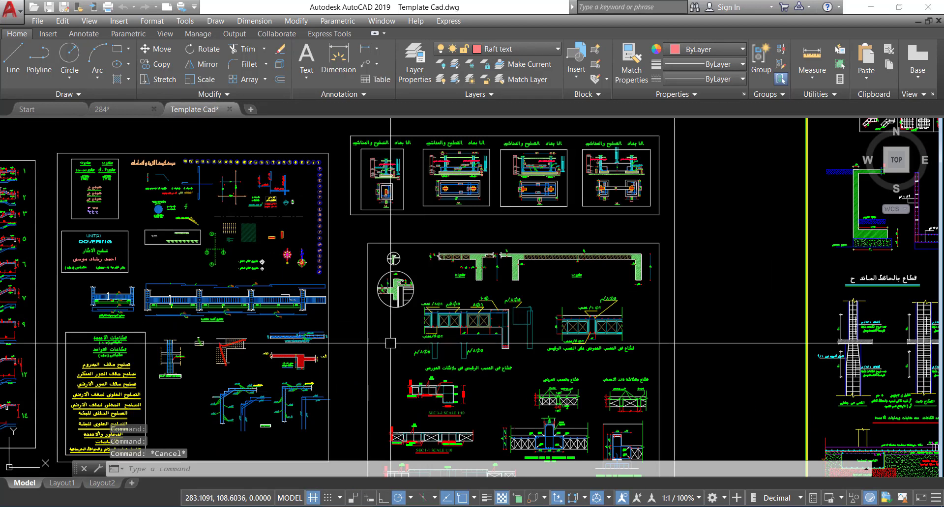
scroll(405, 206, down, 1)
middle_drag(408, 206, 541, 216)
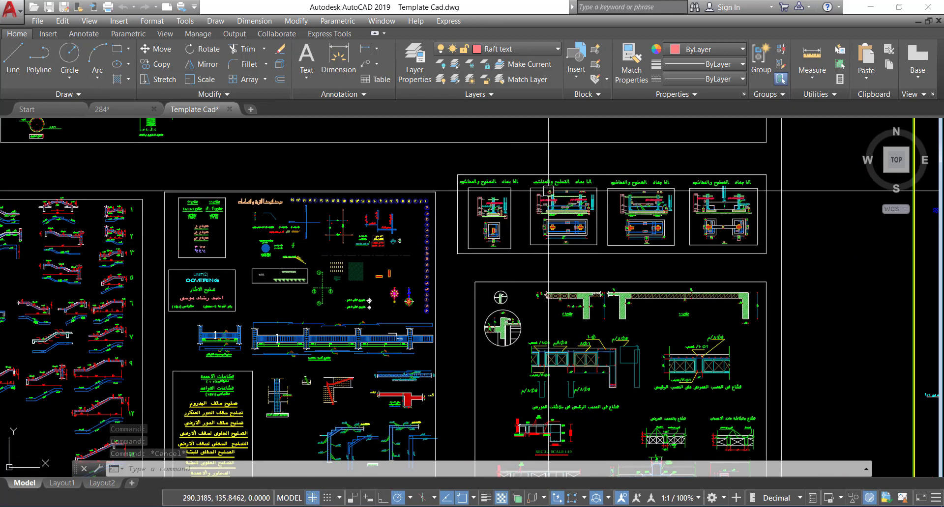
scroll(614, 228, up, 5)
middle_drag(638, 260, 644, 267)
scroll(644, 267, down, 1)
scroll(390, 281, up, 1)
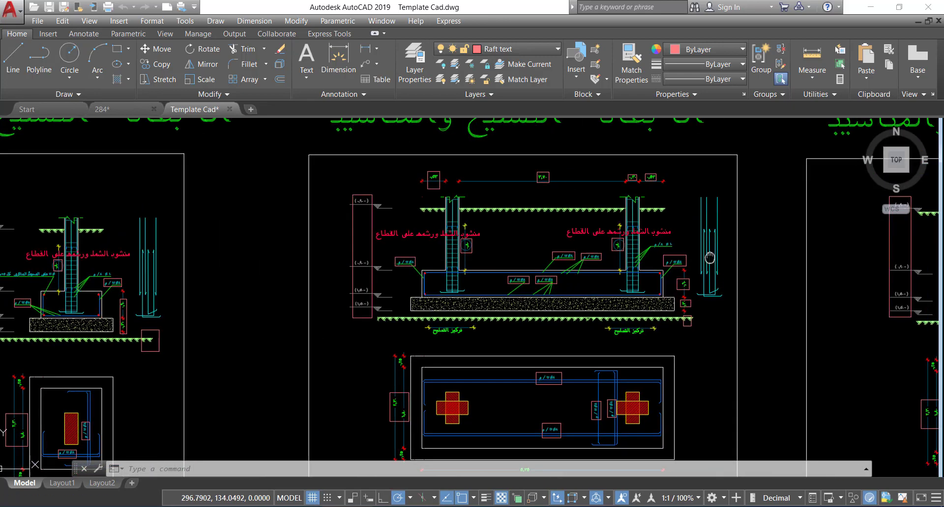
Step: Examine the reinforcement labels and longitudinal bars in the combined footing sections of the template drawing
scroll(516, 246, up, 1)
scroll(548, 223, down, 1)
scroll(401, 268, up, 2)
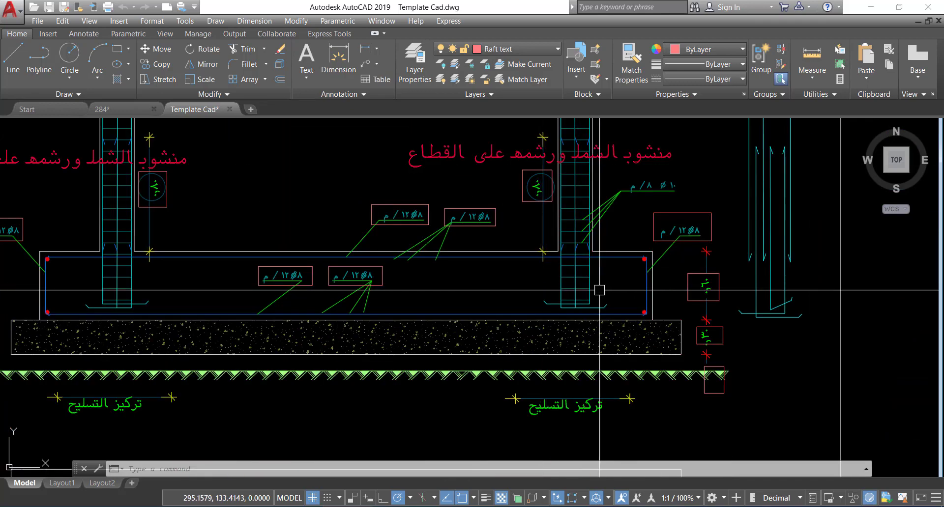
middle_drag(304, 186, 400, 275)
scroll(393, 295, down, 4)
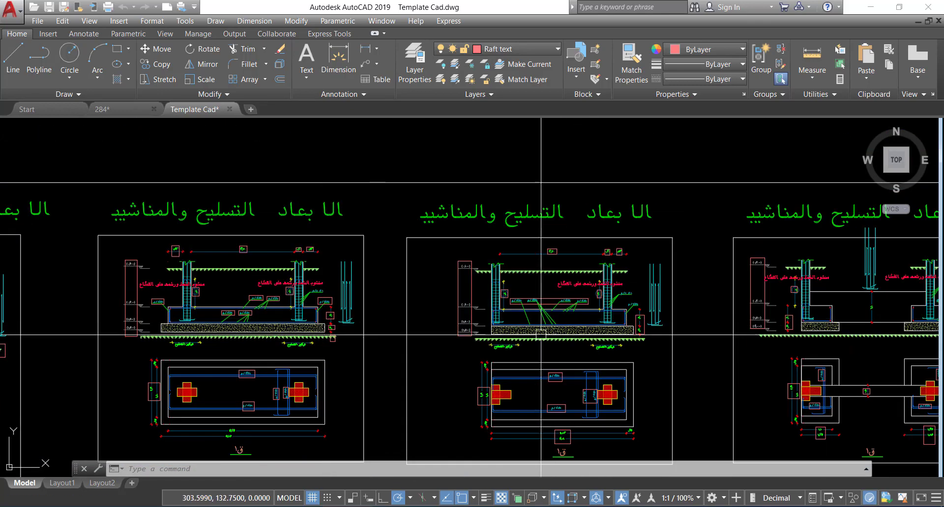
scroll(388, 319, up, 4)
scroll(312, 306, up, 5)
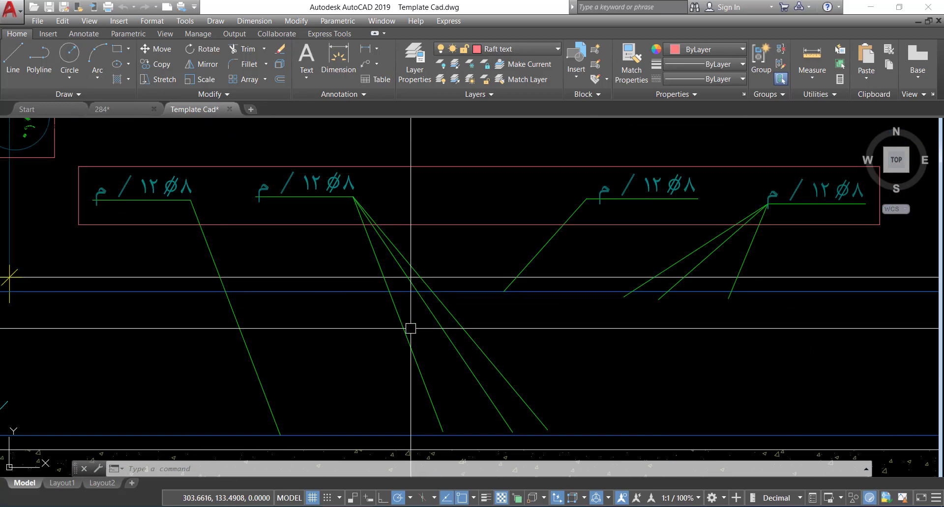
click(386, 292)
scroll(385, 295, down, 5)
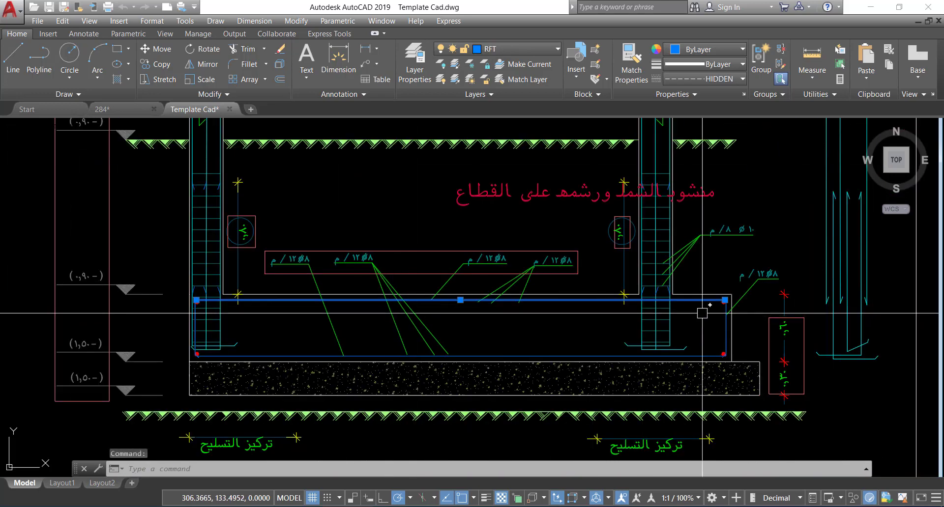
scroll(355, 297, down, 5)
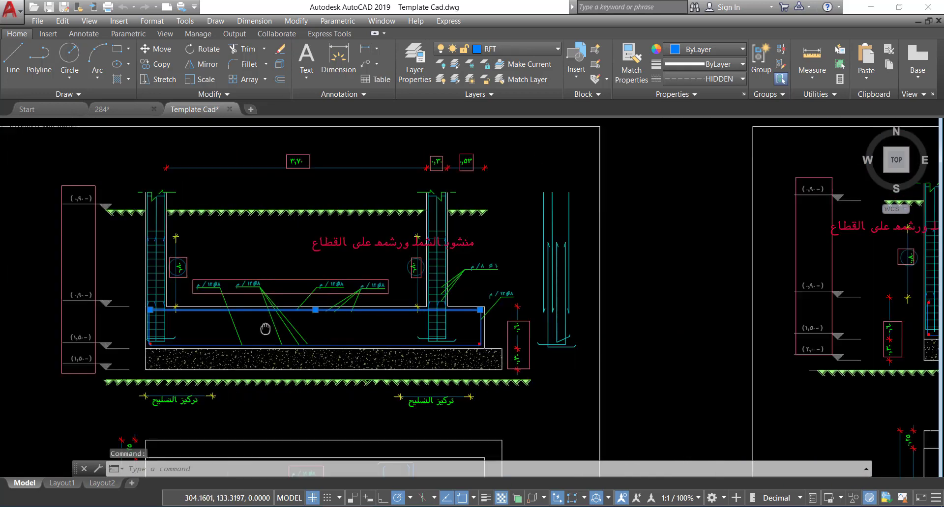
Step: Examine the strap footing section and the bars of the edge combined footing in the template drawing
middle_drag(787, 306, 626, 305)
scroll(625, 306, up, 3)
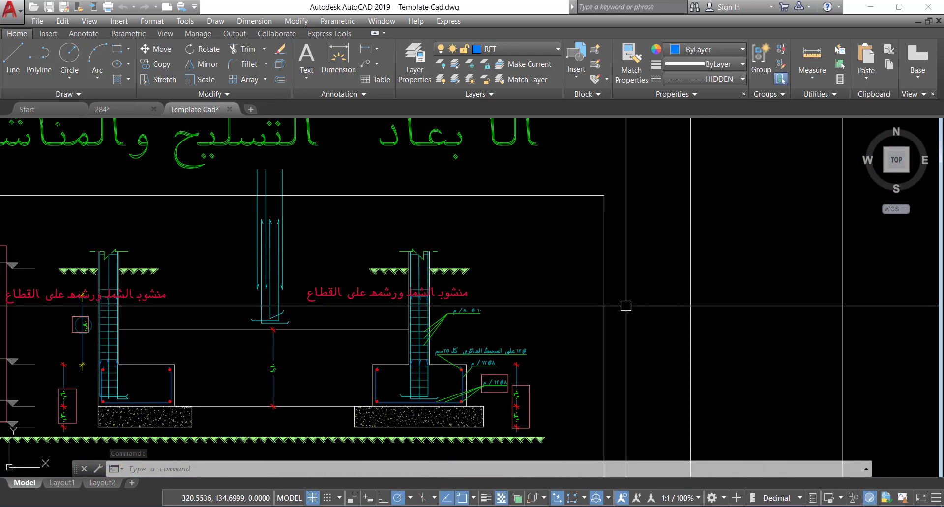
scroll(420, 339, up, 1)
mouse_move(419, 339)
middle_down()
mouse_move(474, 316)
mouse_move(607, 316)
mouse_move(359, 303)
mouse_move(379, 348)
mouse_move(407, 361)
middle_up()
scroll(406, 362, up, 2)
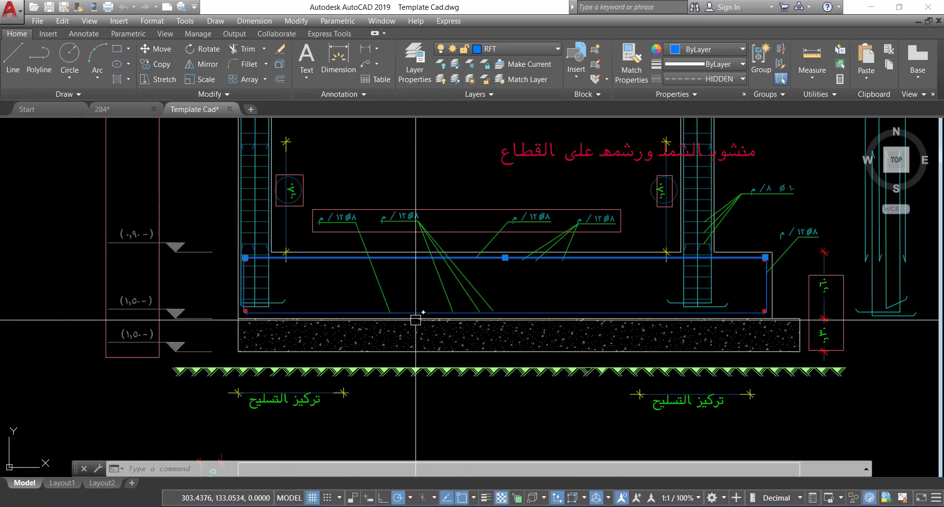
key(Escape)
key(Escape)
key(Escape)
scroll(768, 281, up, 5)
click(768, 281)
click(728, 318)
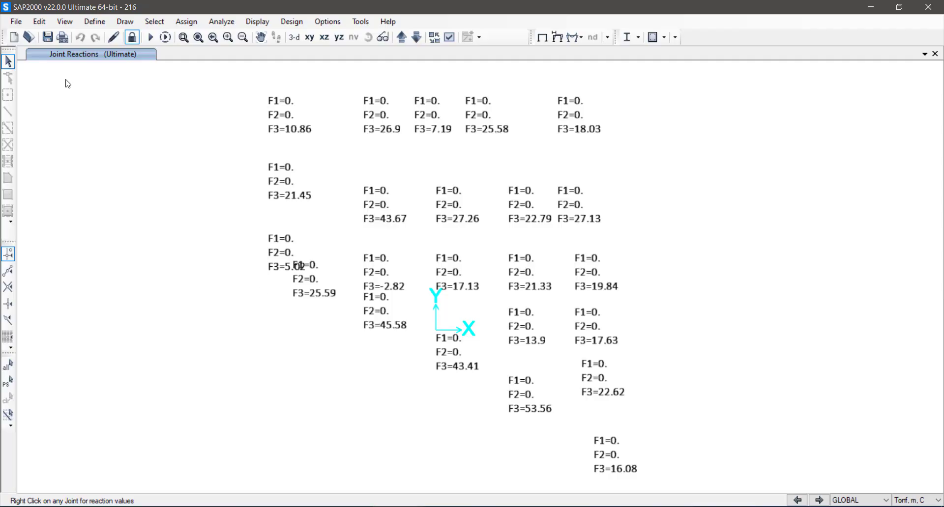
Step: Switch to SAP2000 and create a new model from the Blank template
click(16, 22)
click(50, 36)
click(480, 306)
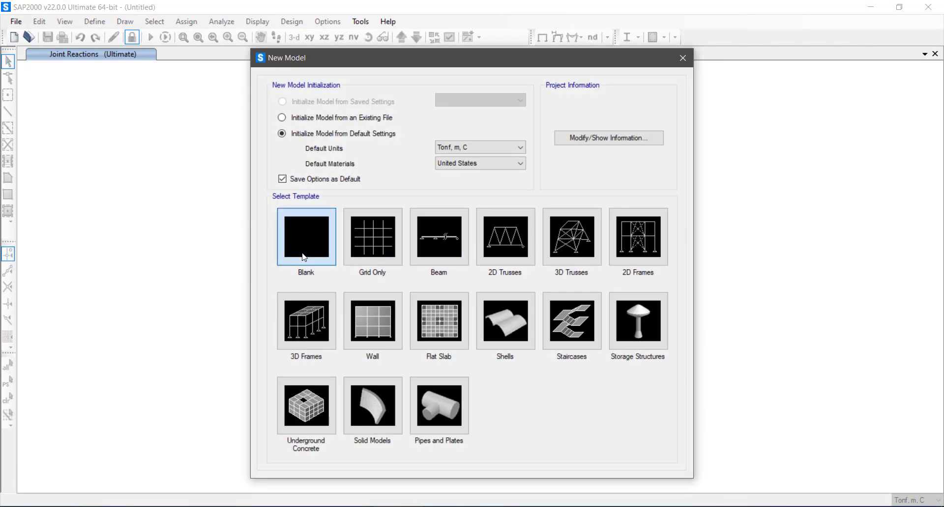
click(307, 254)
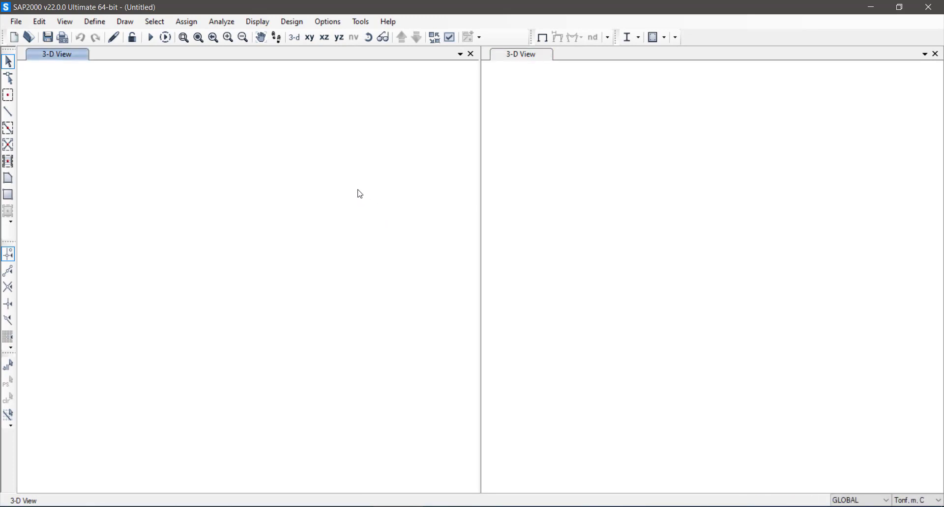
Step: Edit the GLOBAL grid system and add one grid line in each of the X, Y and Z directions
right_click(275, 192)
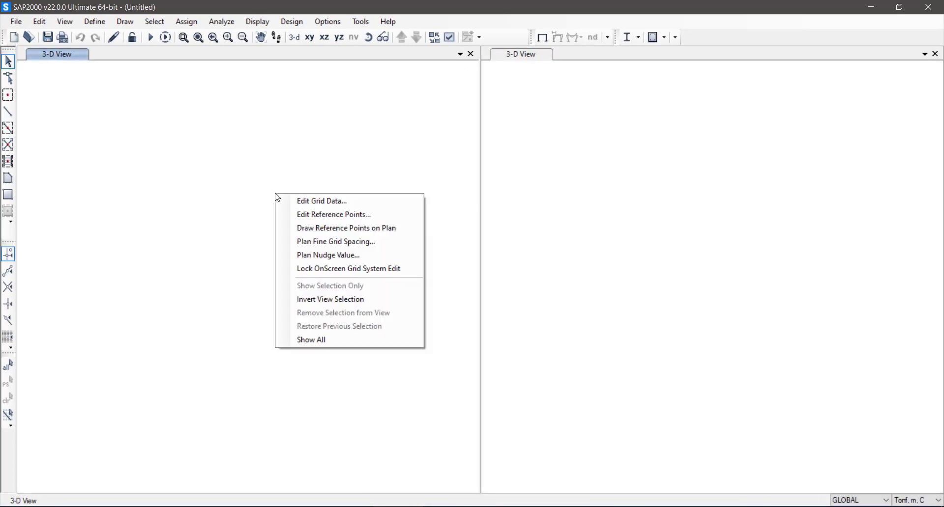
click(295, 201)
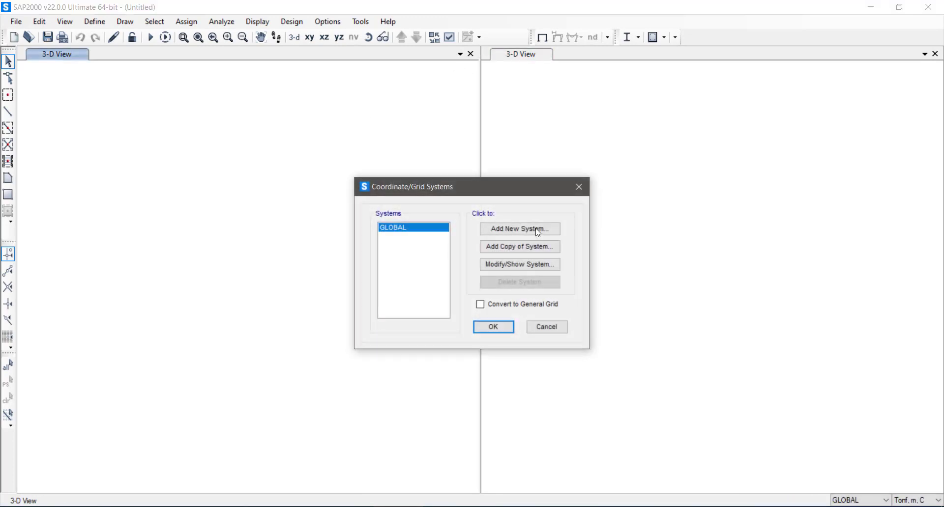
click(519, 272)
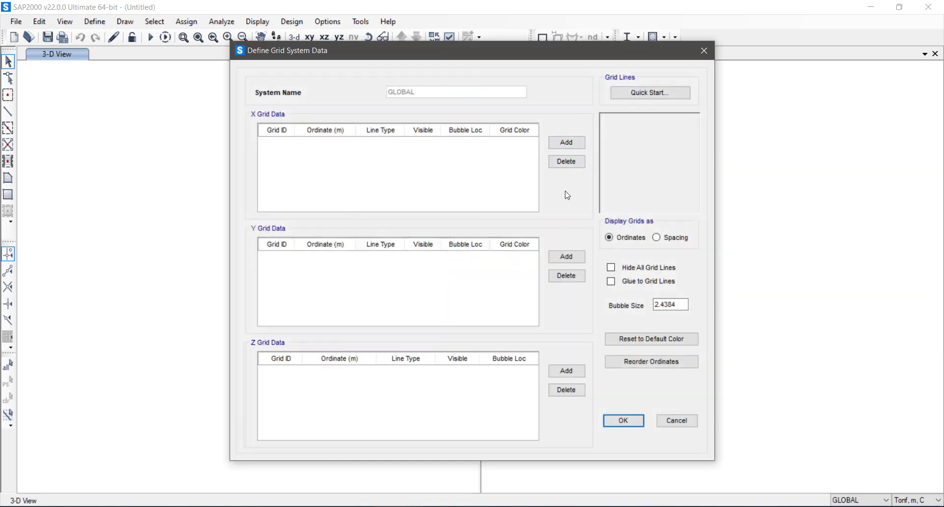
click(569, 142)
click(569, 258)
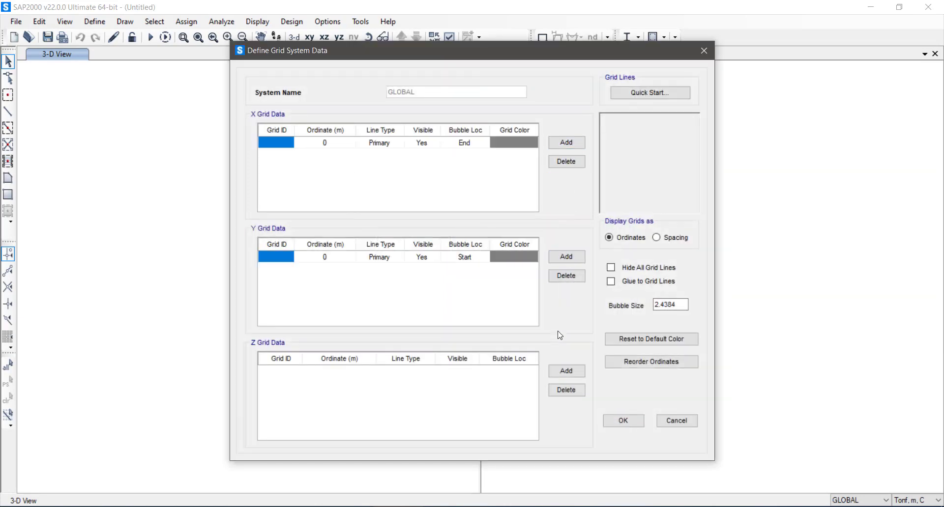
click(573, 374)
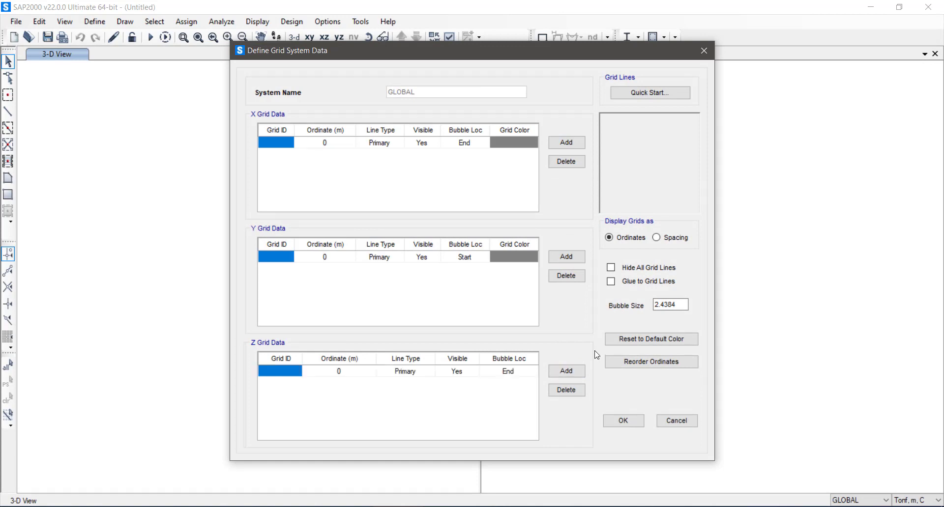
Step: Add two more X grid lines and display the grid data as spacing instead of ordinates
click(560, 144)
click(560, 145)
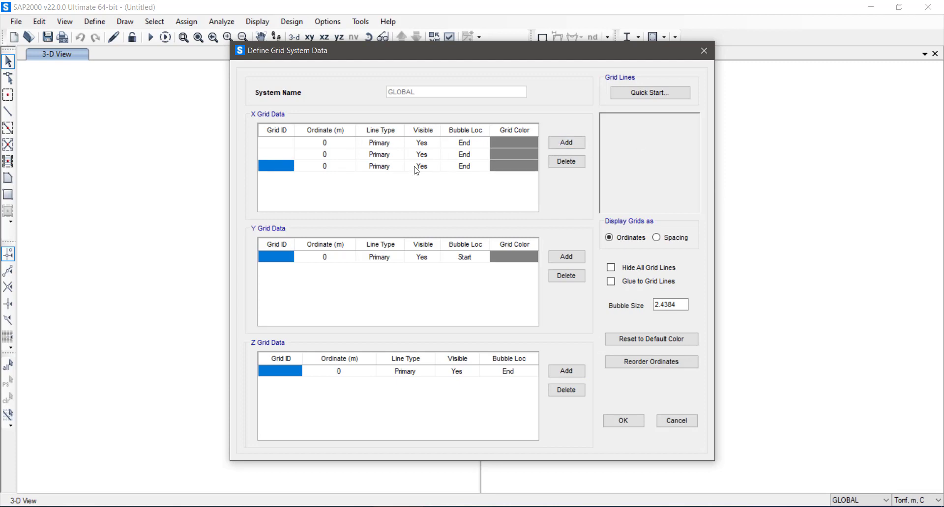
click(680, 238)
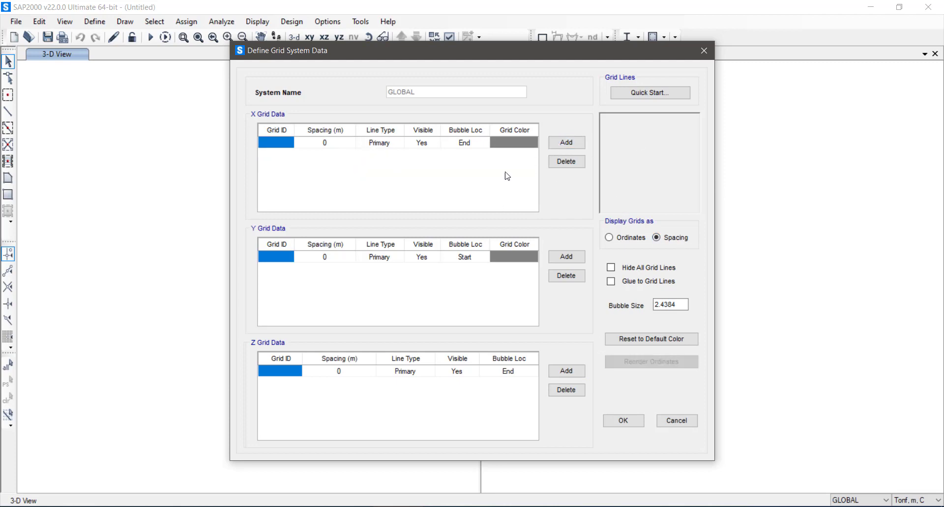
Step: Add two more X grid lines and set the spacing of the first two X grid lines to 6 m each
click(566, 143)
click(565, 143)
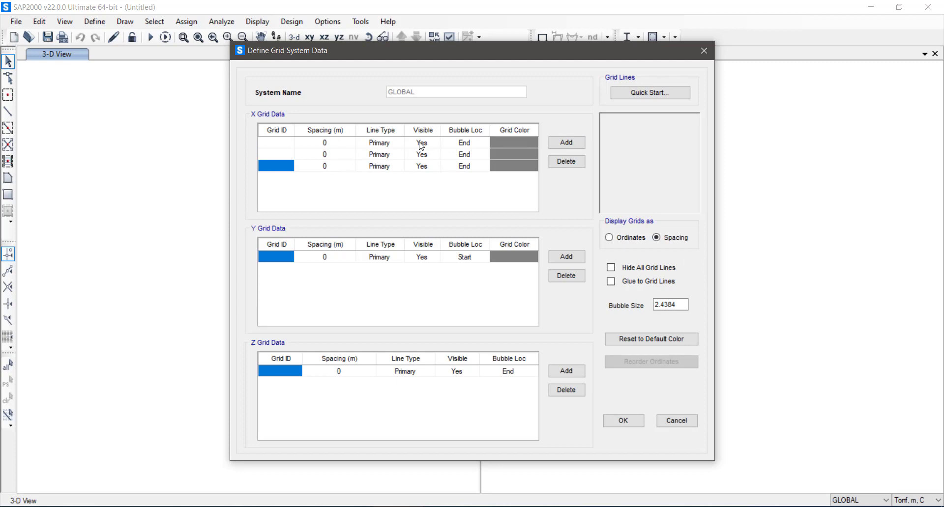
click(333, 146)
text(6)
key(Return)
text(6)
key(Return)
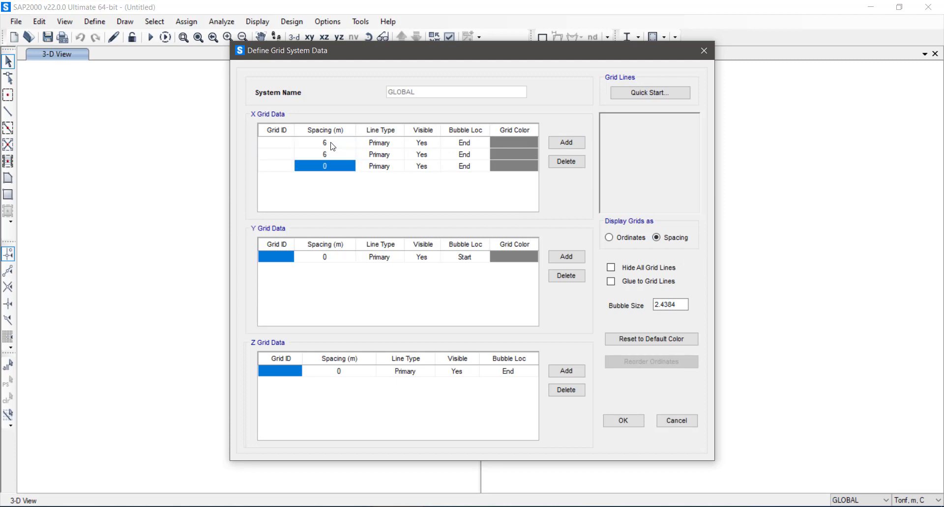
drag(333, 146, 334, 147)
Step: Label the three X grid lines 1, 2 and 3 and accept the grid system definition
click(273, 142)
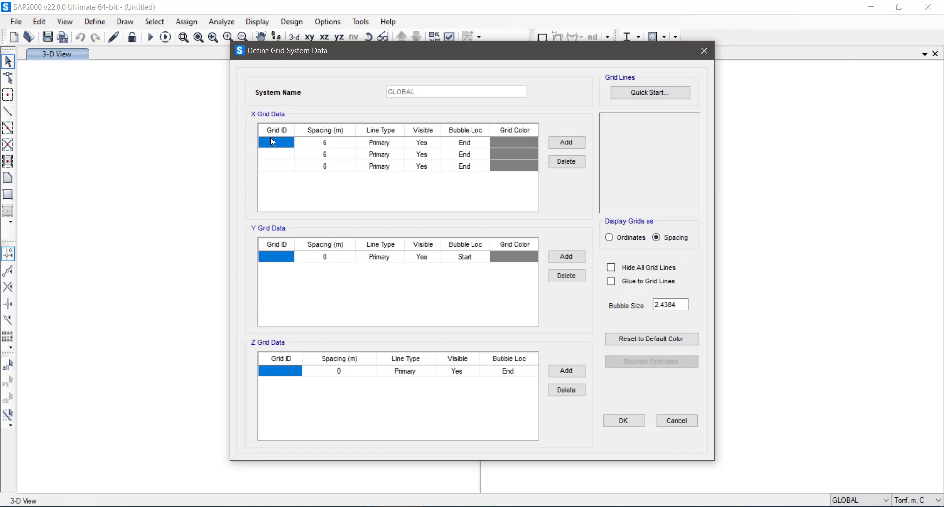
text(1)
key(Return)
text(2)
key(Return)
text(3)
key(Return)
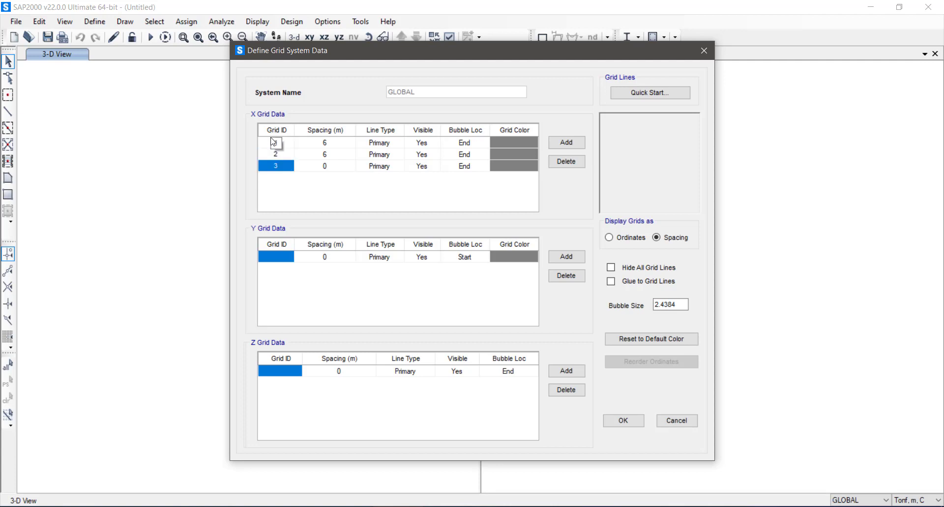
click(623, 421)
click(492, 327)
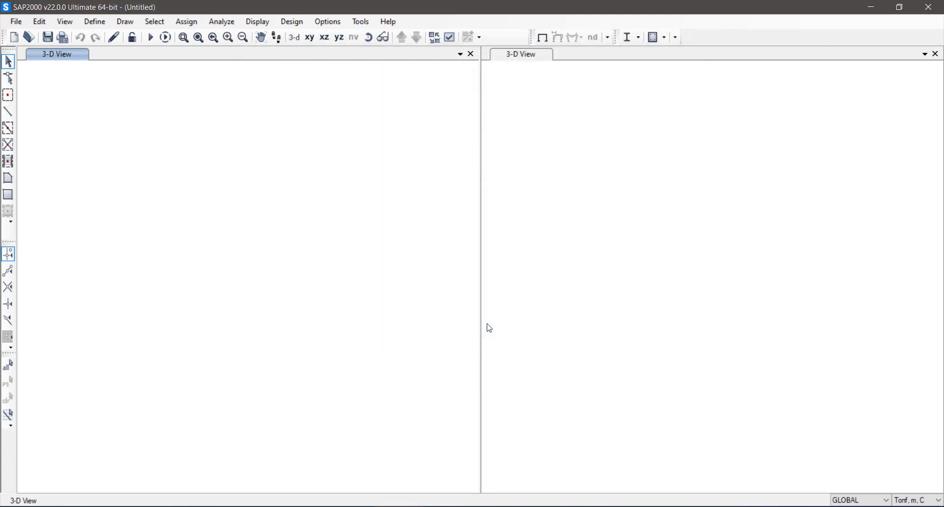
Step: Close the second 3-D view and display the model in the X-Z plane at Y=0
click(935, 54)
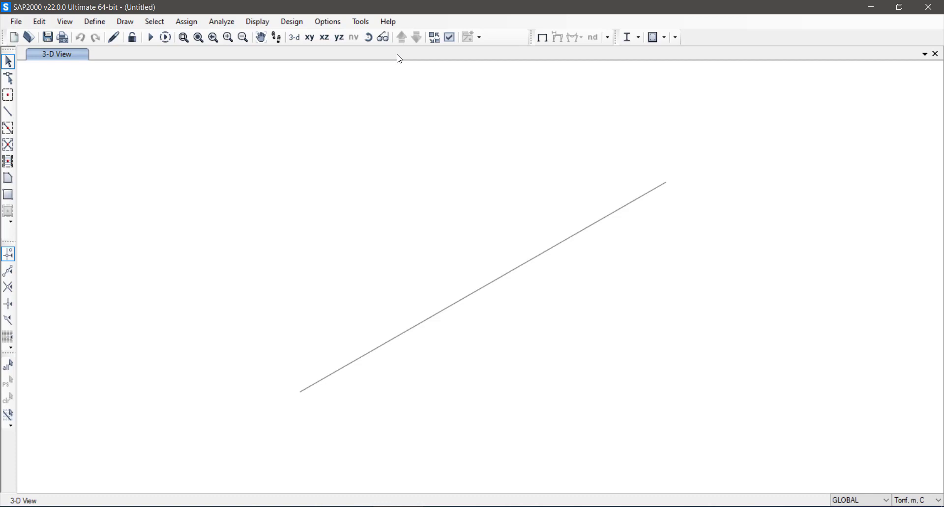
click(311, 37)
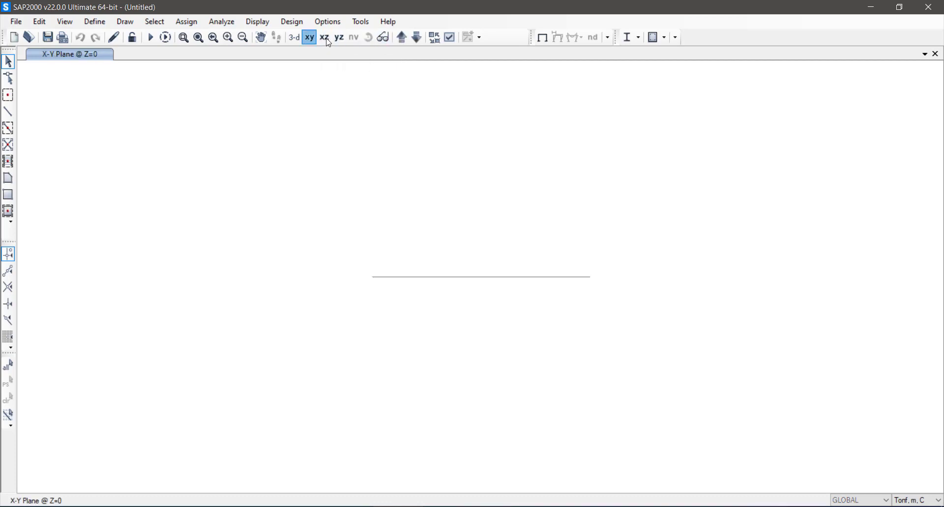
click(325, 38)
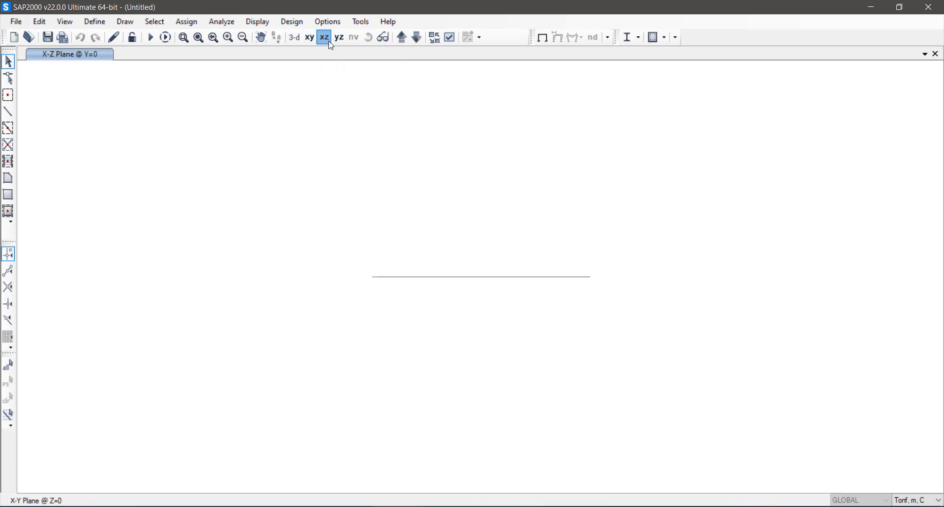
scroll(524, 227, up, 2)
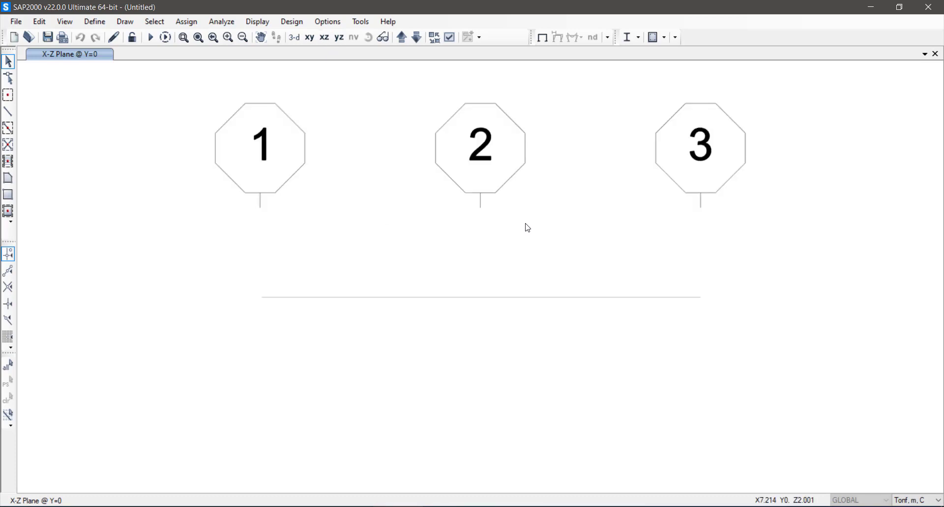
Step: Quick-draw straight frame elements along the horizontal grid line across both spans between grids 1 and 3
click(8, 111)
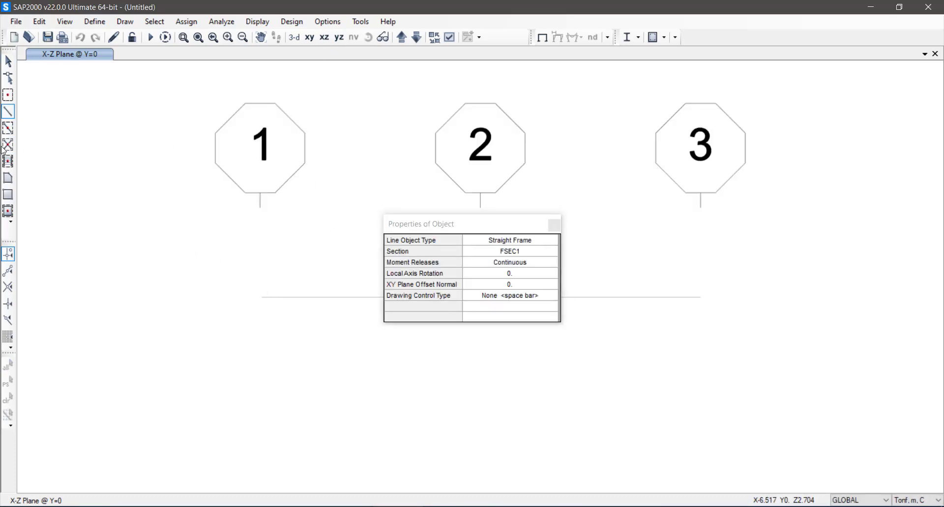
click(8, 128)
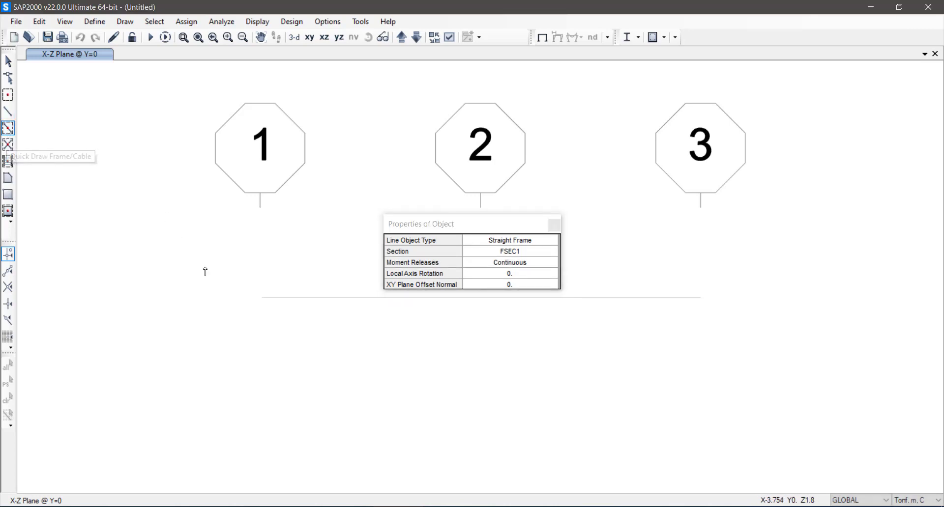
drag(120, 232, 739, 413)
click(554, 225)
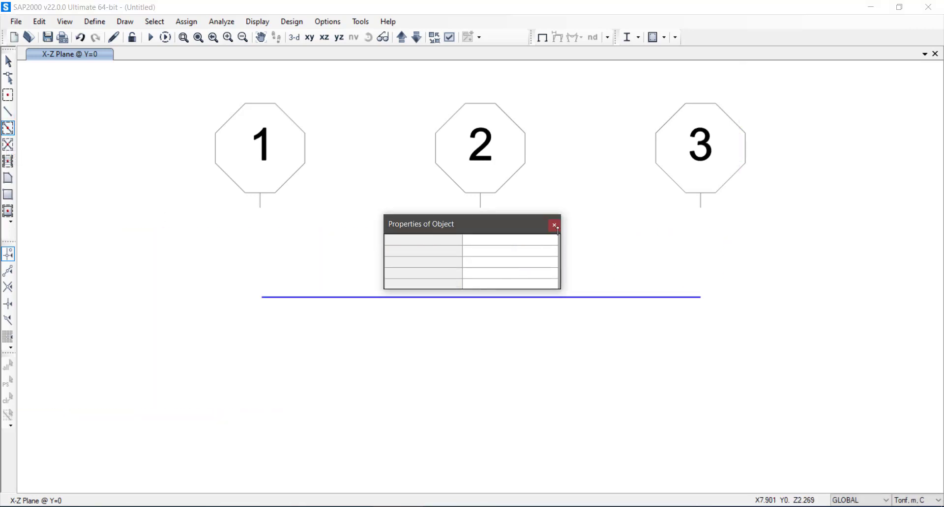
key(Escape)
Step: Select both beam frames and, while assigning their frame section, add a new rectangular concrete section property
drag(621, 332, 554, 243)
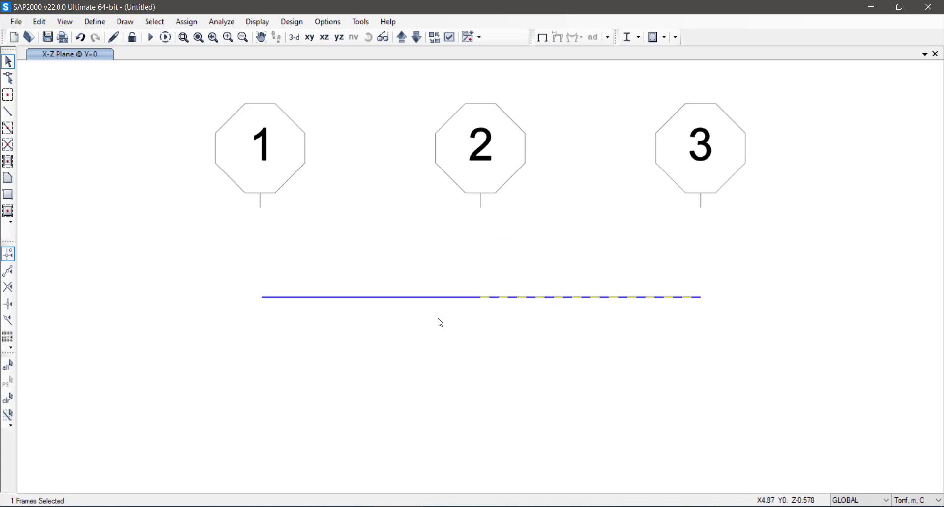
drag(439, 322, 362, 216)
click(186, 22)
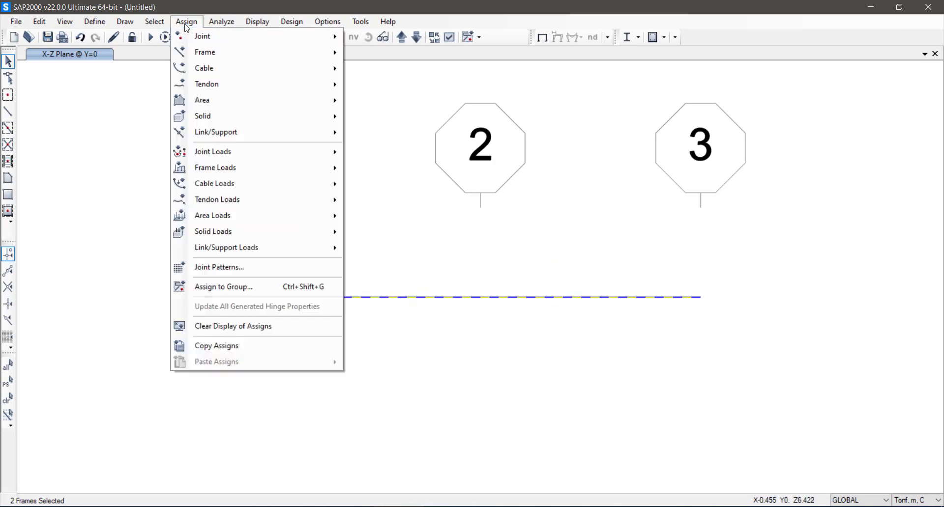
mouse_move(231, 53)
click(374, 53)
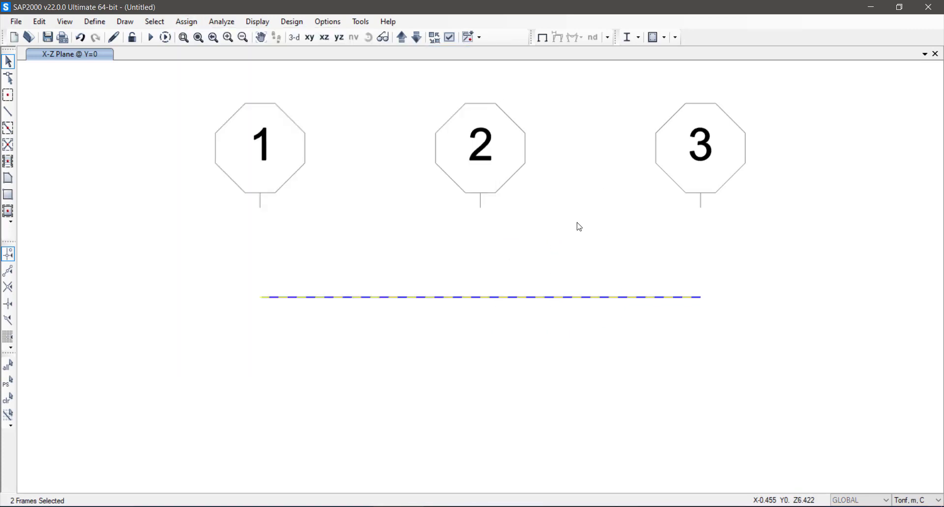
click(488, 350)
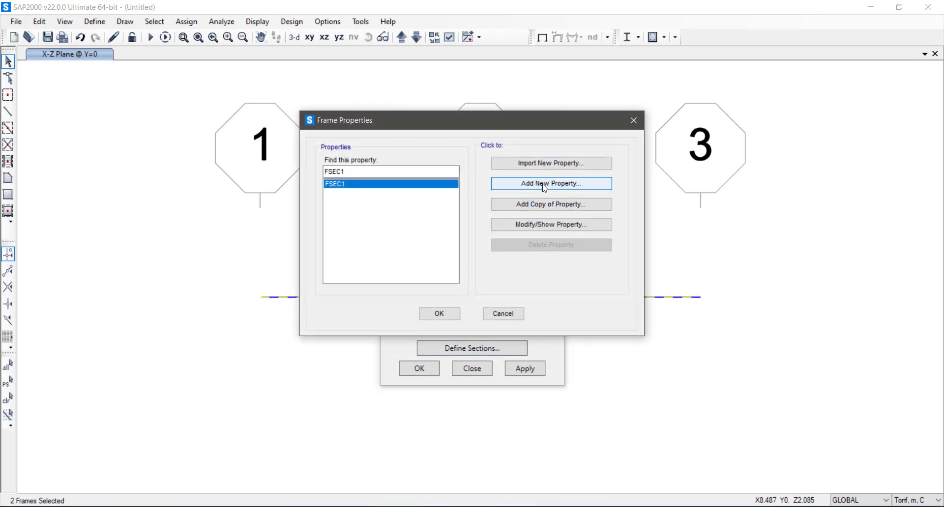
click(545, 185)
click(526, 144)
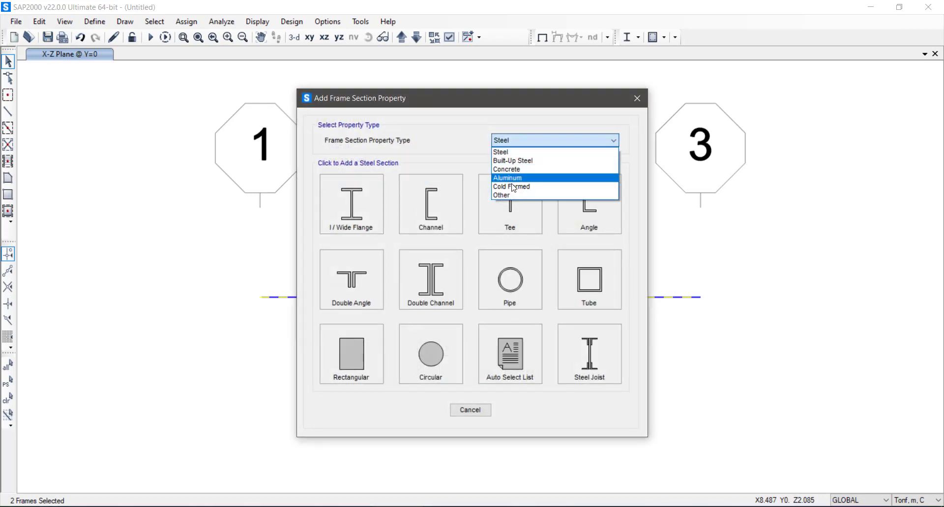
click(511, 170)
click(389, 207)
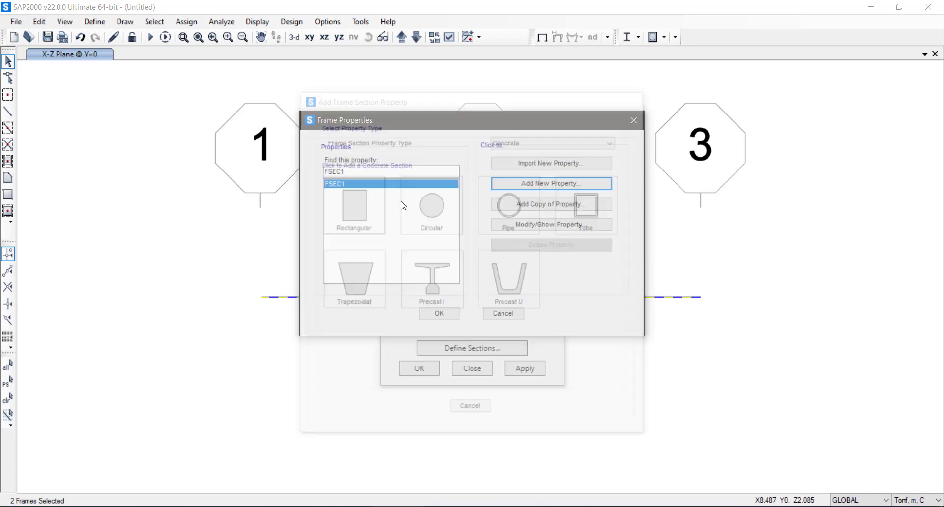
Step: Name the rectangular section 30 * 60, set its depth to 0.6 m and width to 0.3 m, and accept it
drag(432, 151, 357, 150)
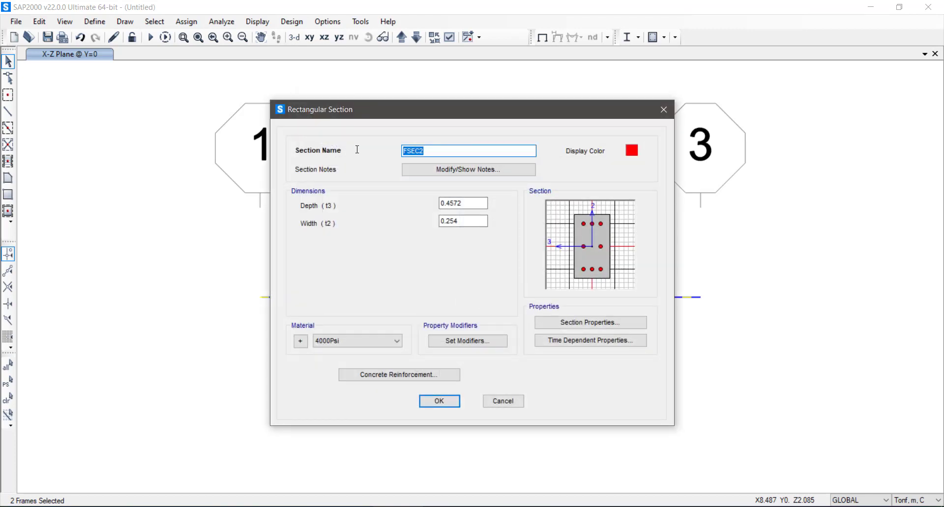
text(30 * 60)
key(Tab)
text(.6)
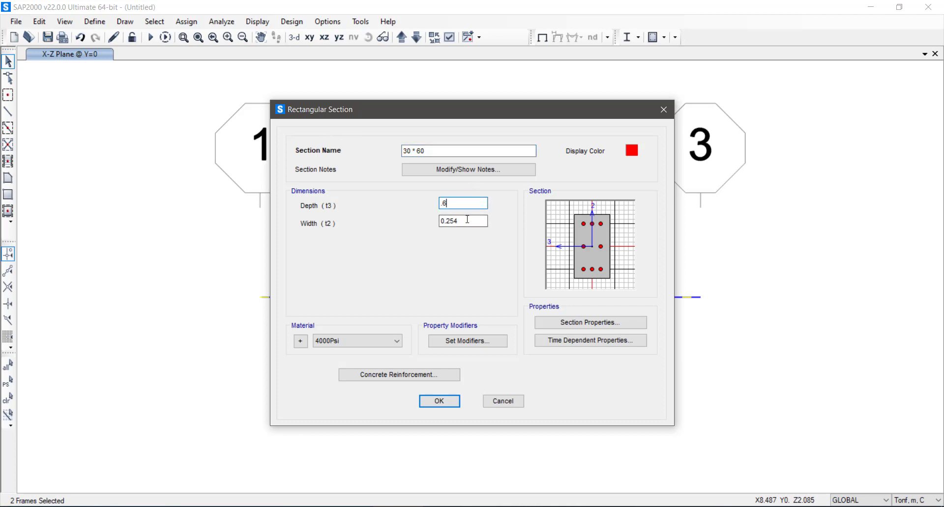
key(Tab)
text(.3)
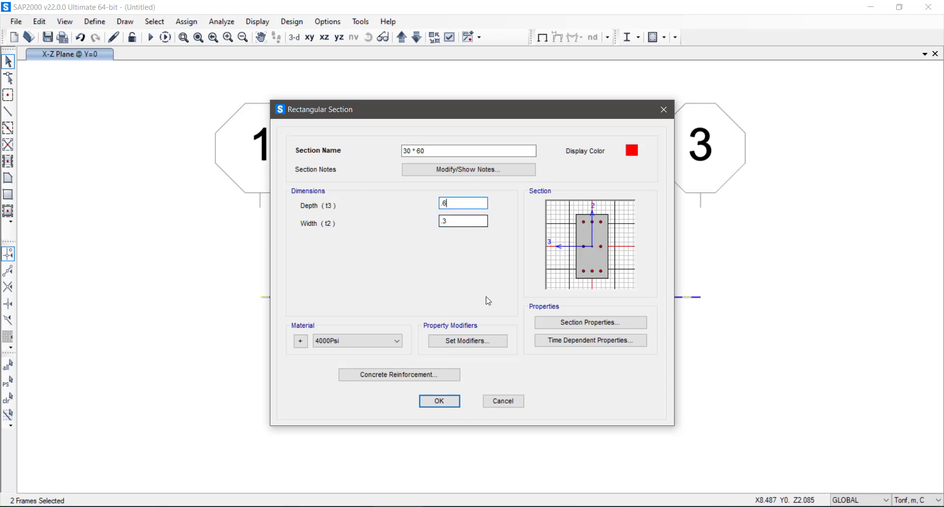
click(440, 403)
click(439, 313)
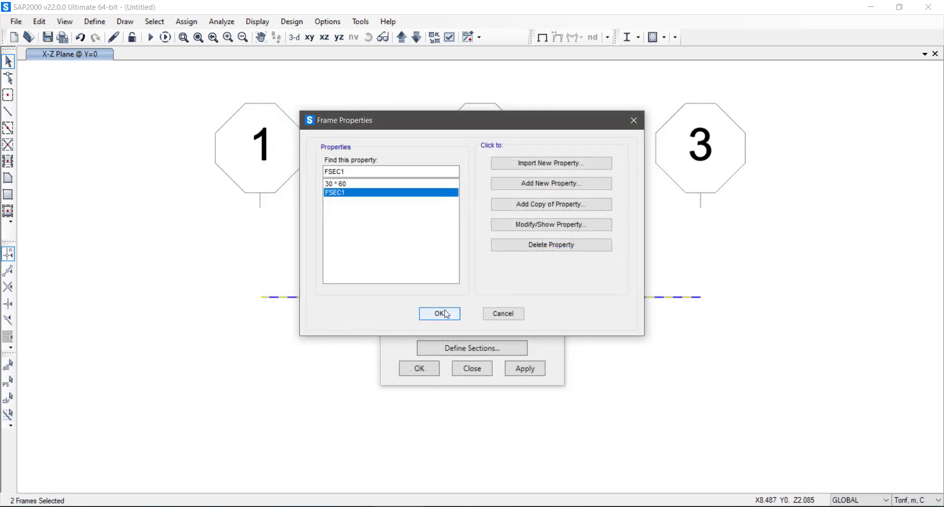
Step: Assign the 30 * 60 section to the two selected beam frames
click(412, 147)
click(528, 376)
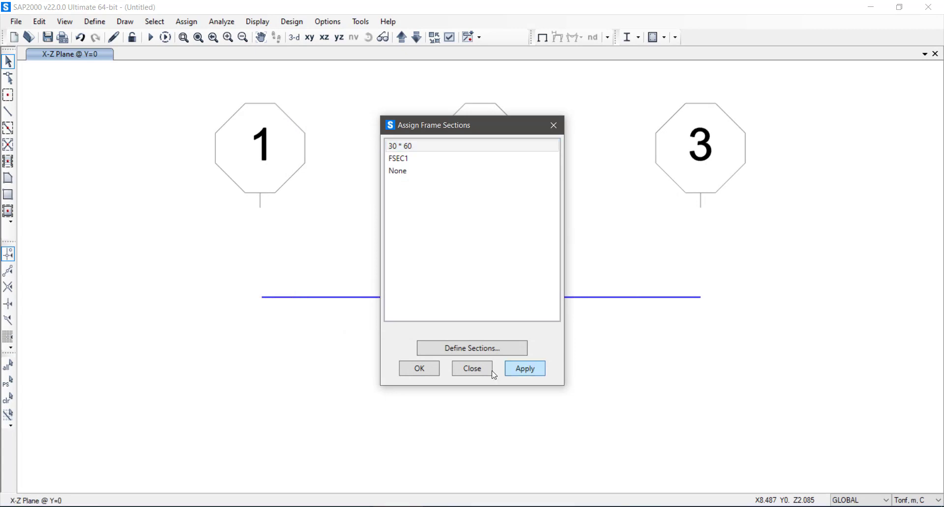
click(426, 372)
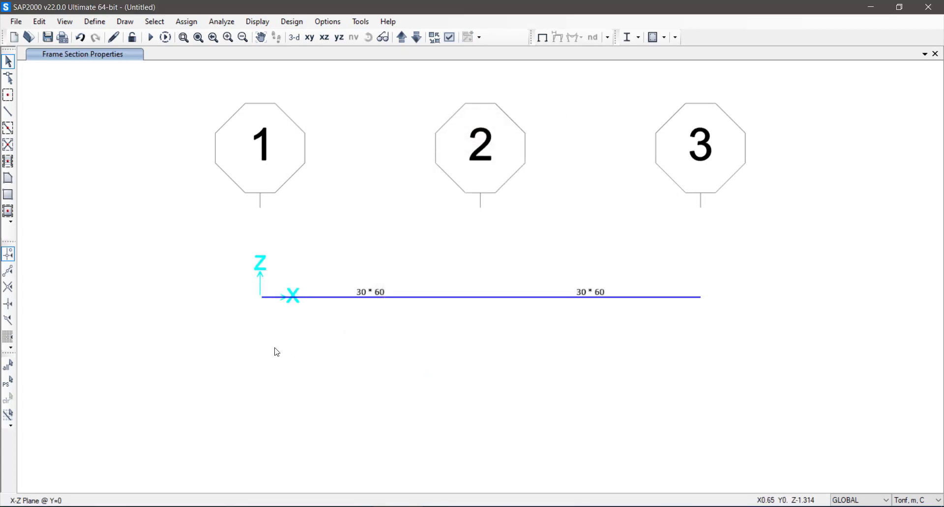
Step: Select the three beam joints at grids 1, 2 and 3 and assign pinned joint restraints to them
click(260, 297)
click(480, 297)
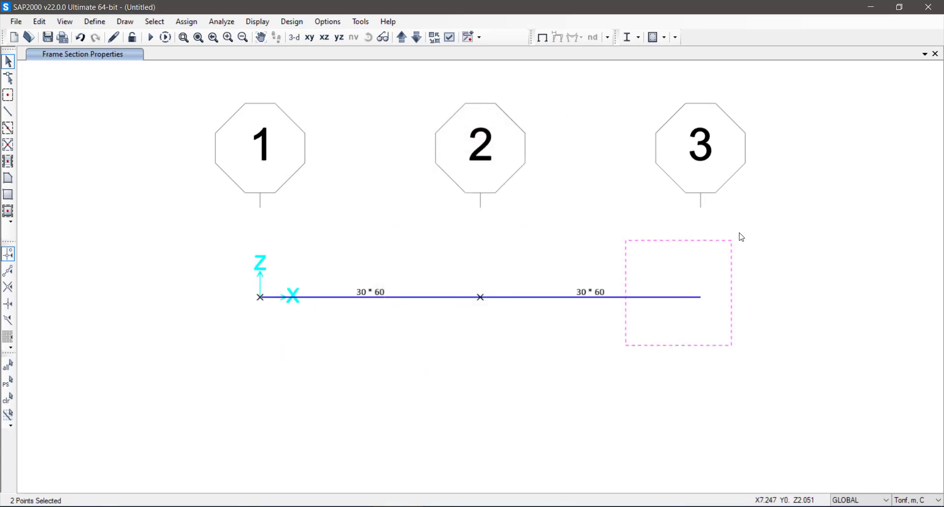
drag(741, 237, 738, 236)
click(221, 21)
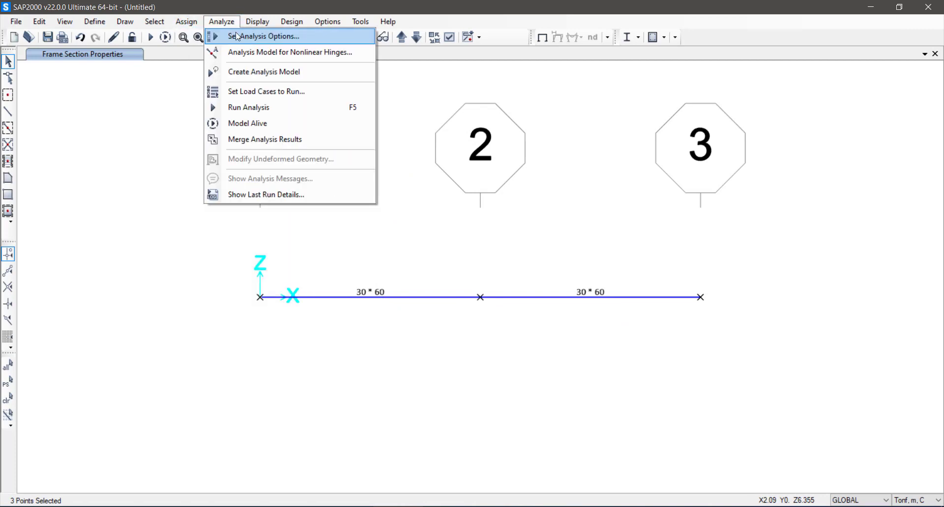
click(222, 21)
click(186, 21)
click(416, 27)
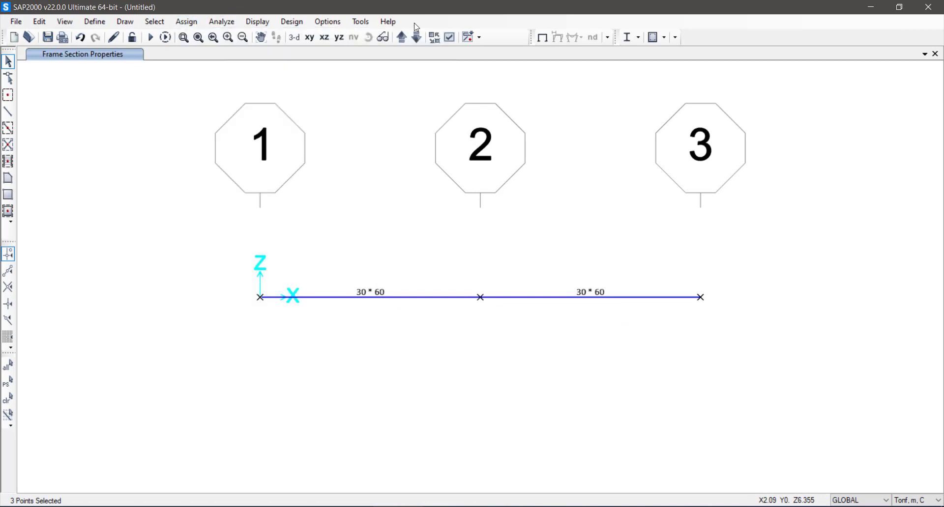
click(187, 21)
mouse_move(219, 34)
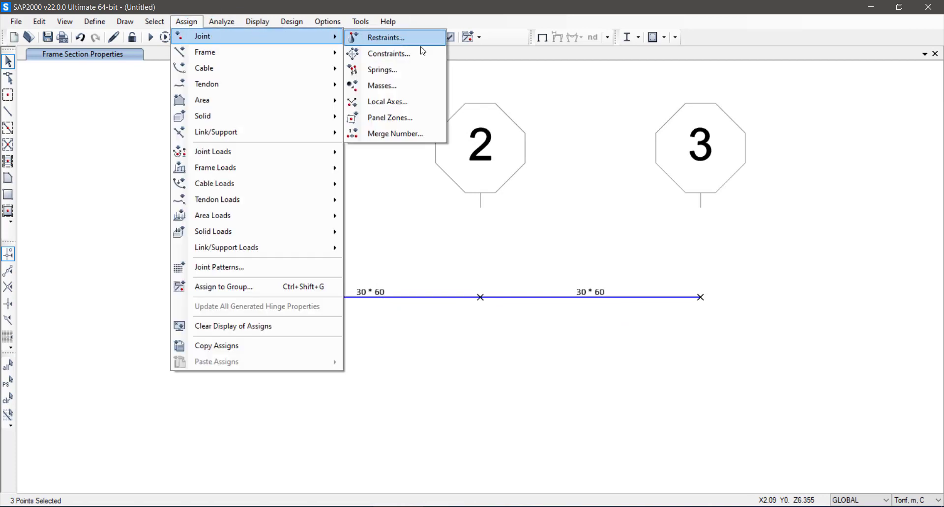
click(393, 38)
click(449, 282)
click(525, 319)
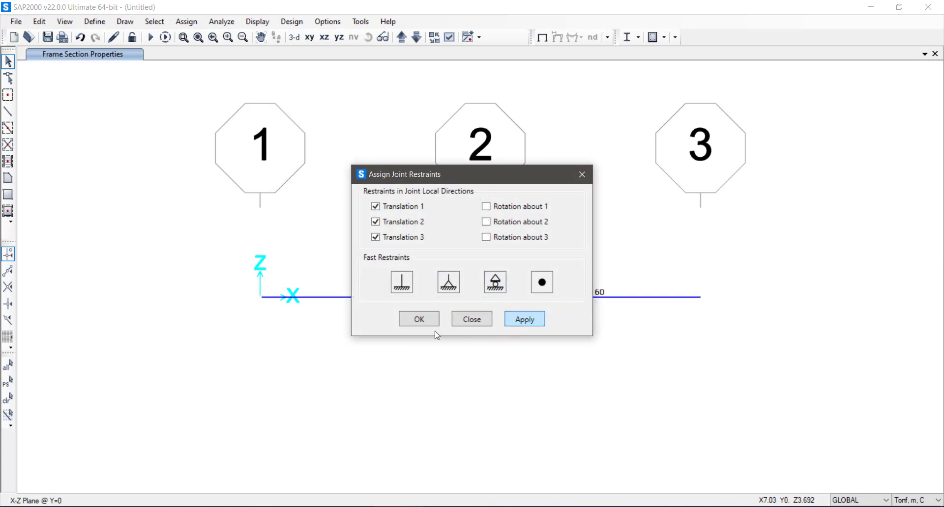